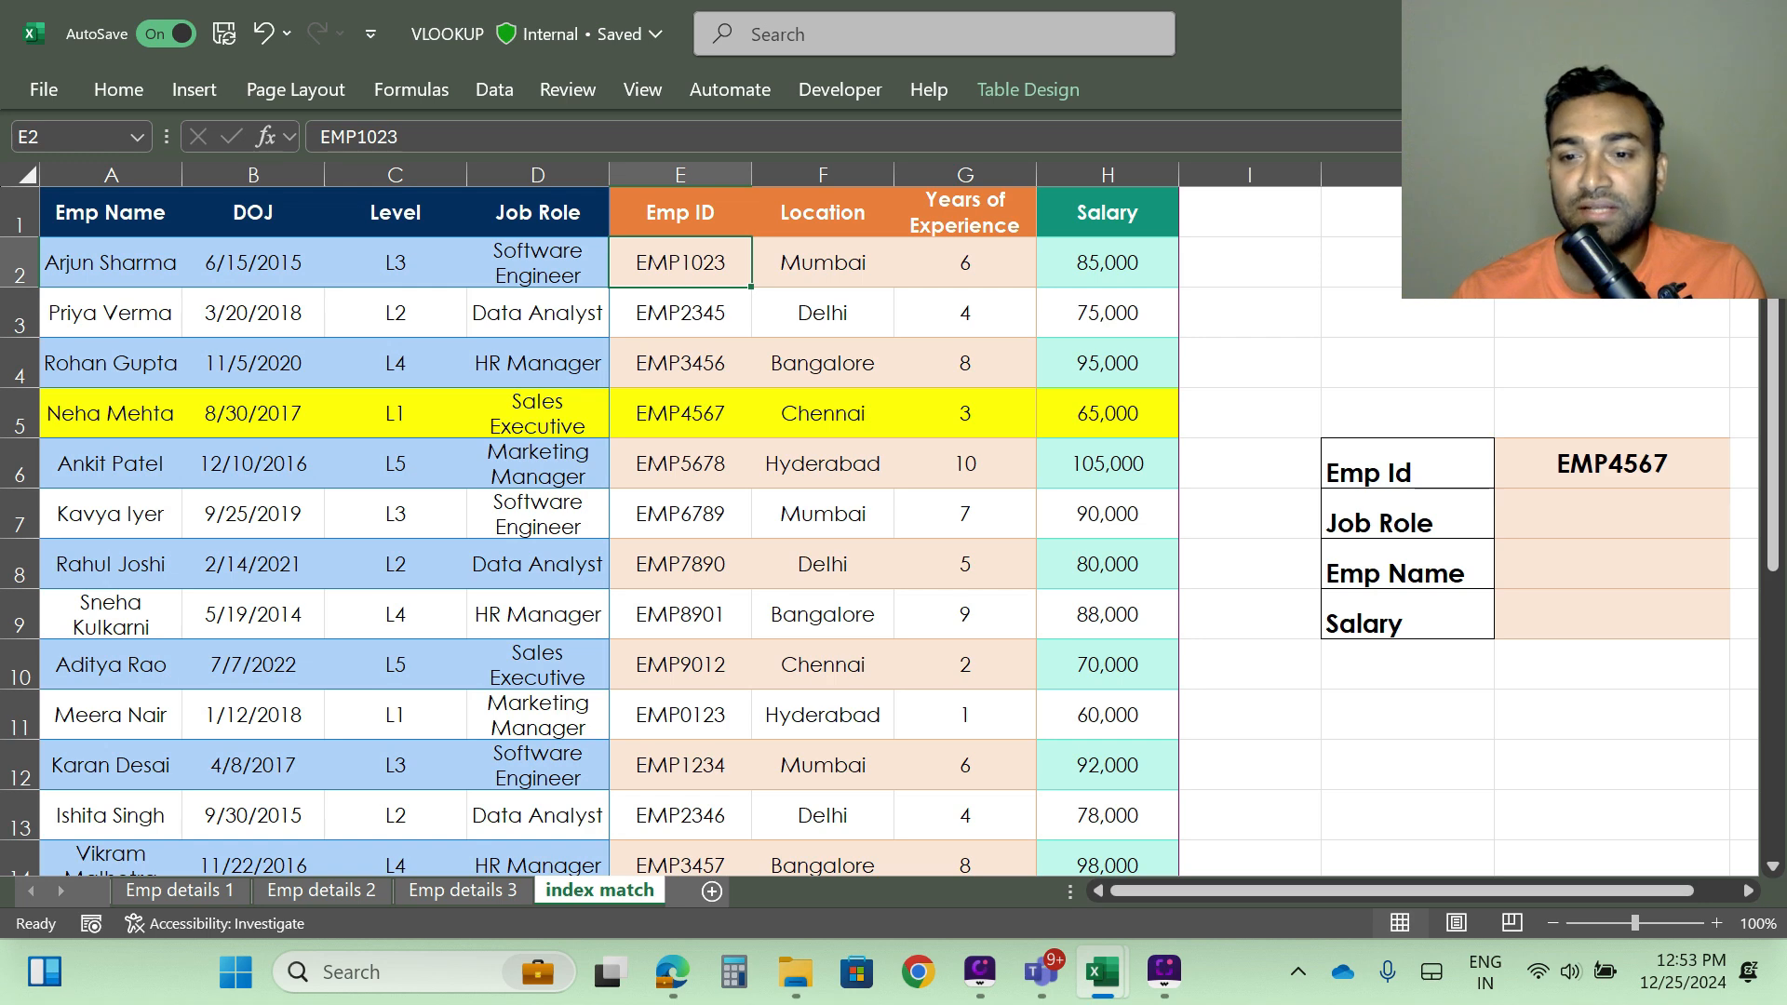
{"action": "left_click", "coordinate": [1617, 465]}
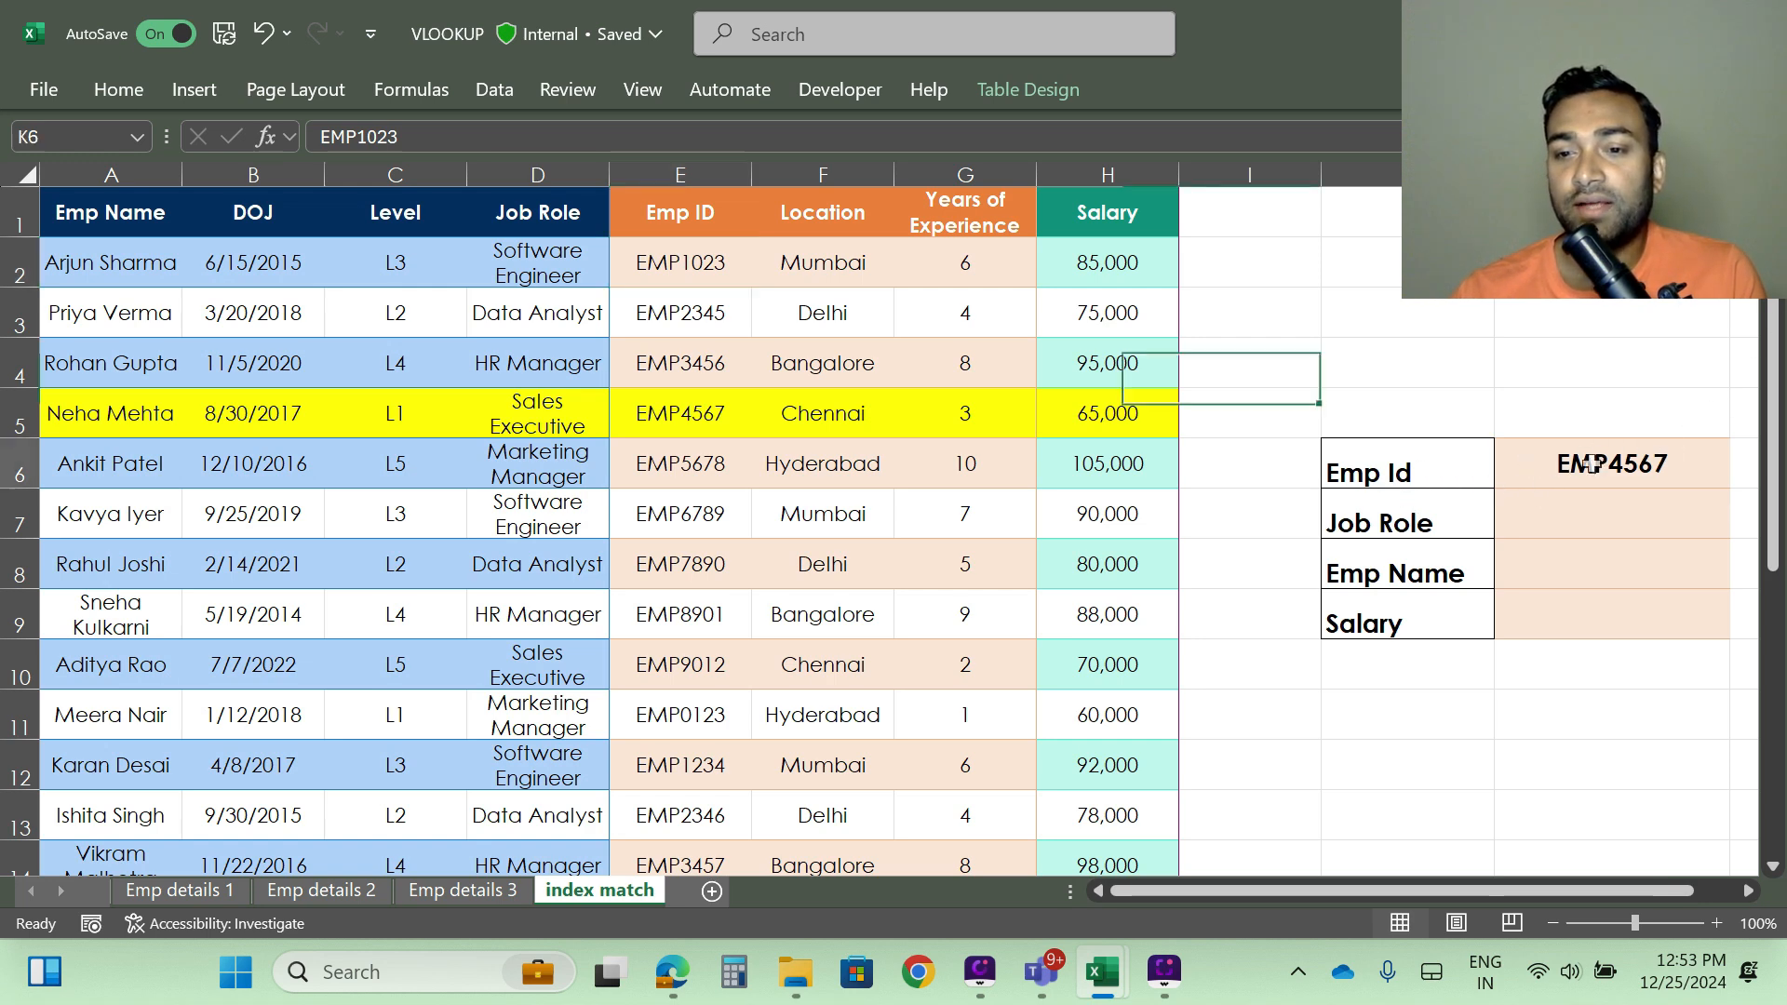
{"action": "left_click", "coordinate": [1387, 519]}
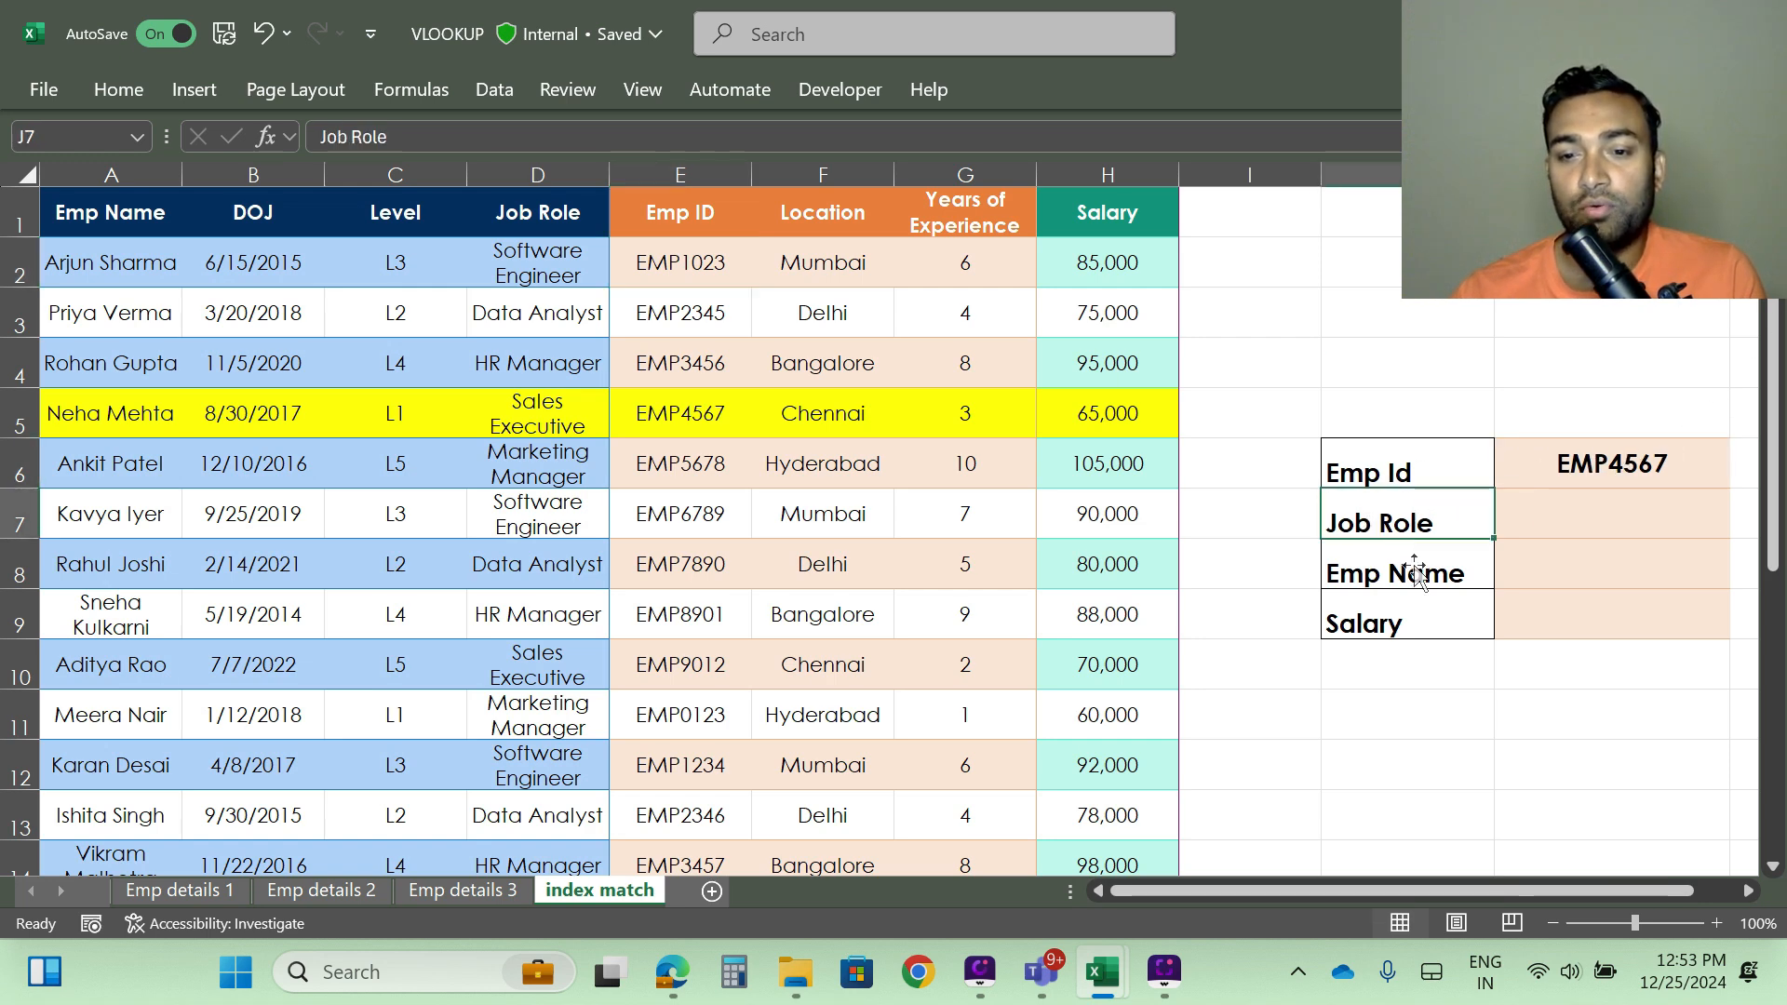
{"action": "left_click", "coordinate": [1429, 579]}
{"action": "left_click", "coordinate": [1366, 622]}
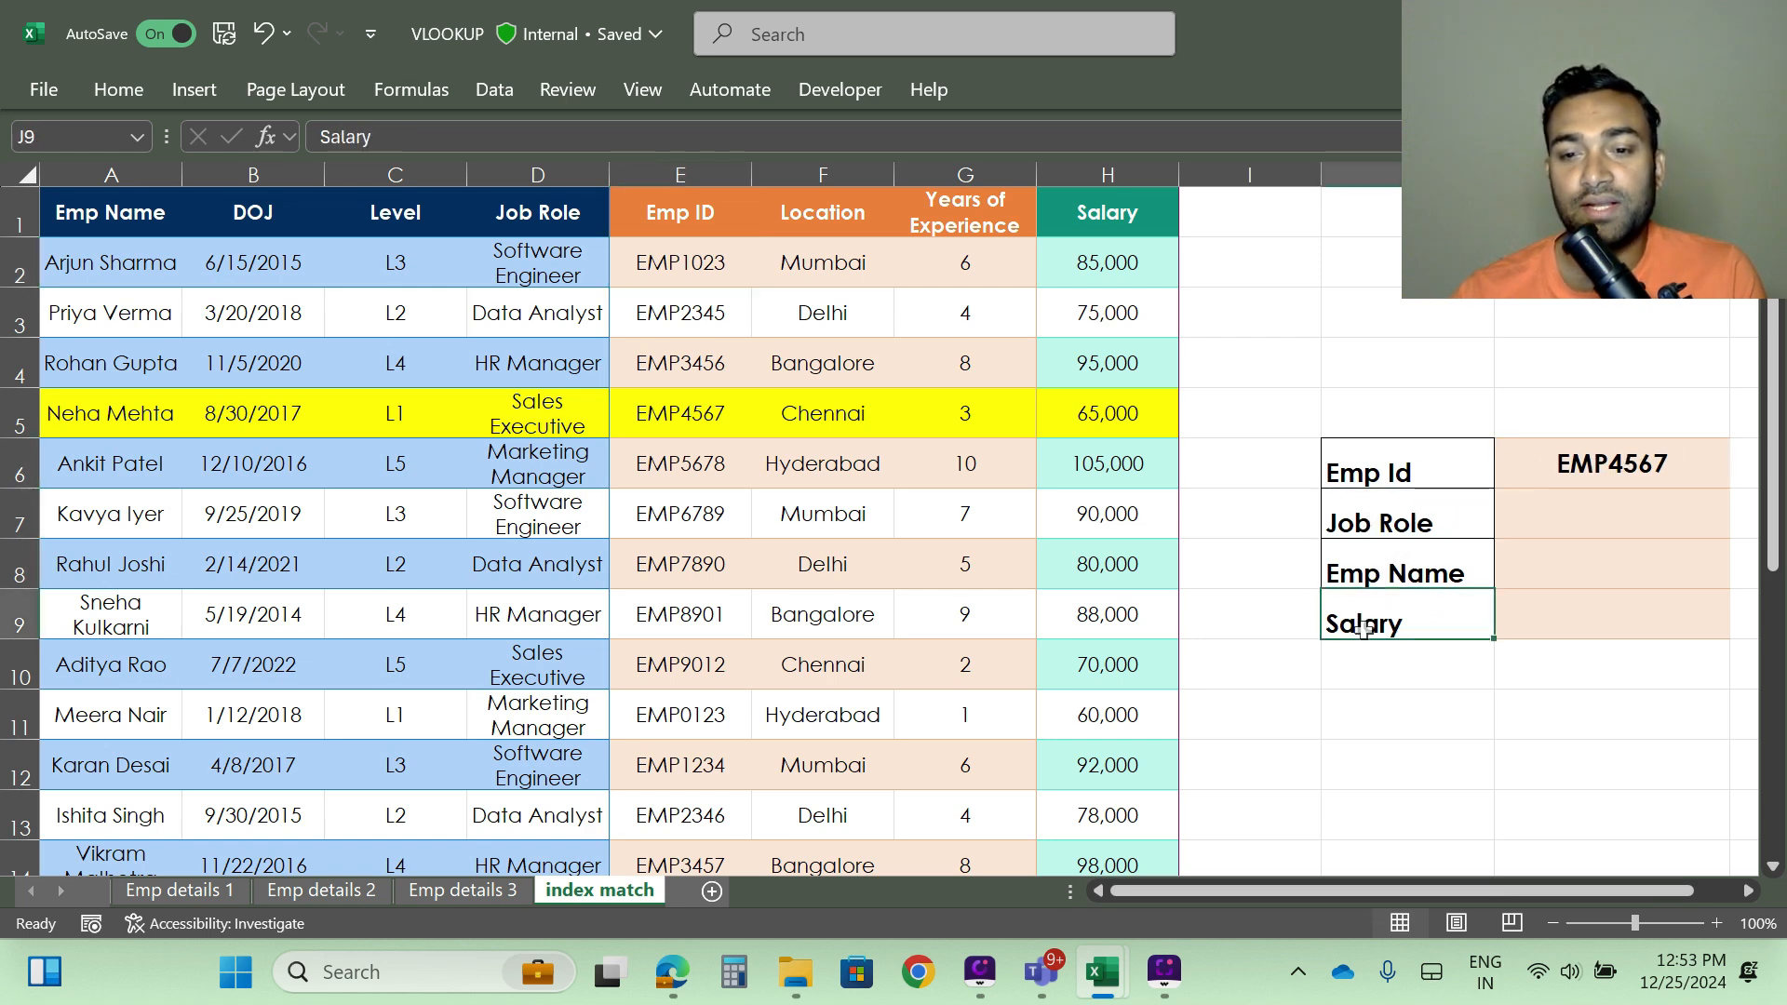
Step: Start a MATCH formula in the Job Role result cell K7, using the employee ID in K6 as the lookup value
{"action": "left_click", "coordinate": [1562, 512]}
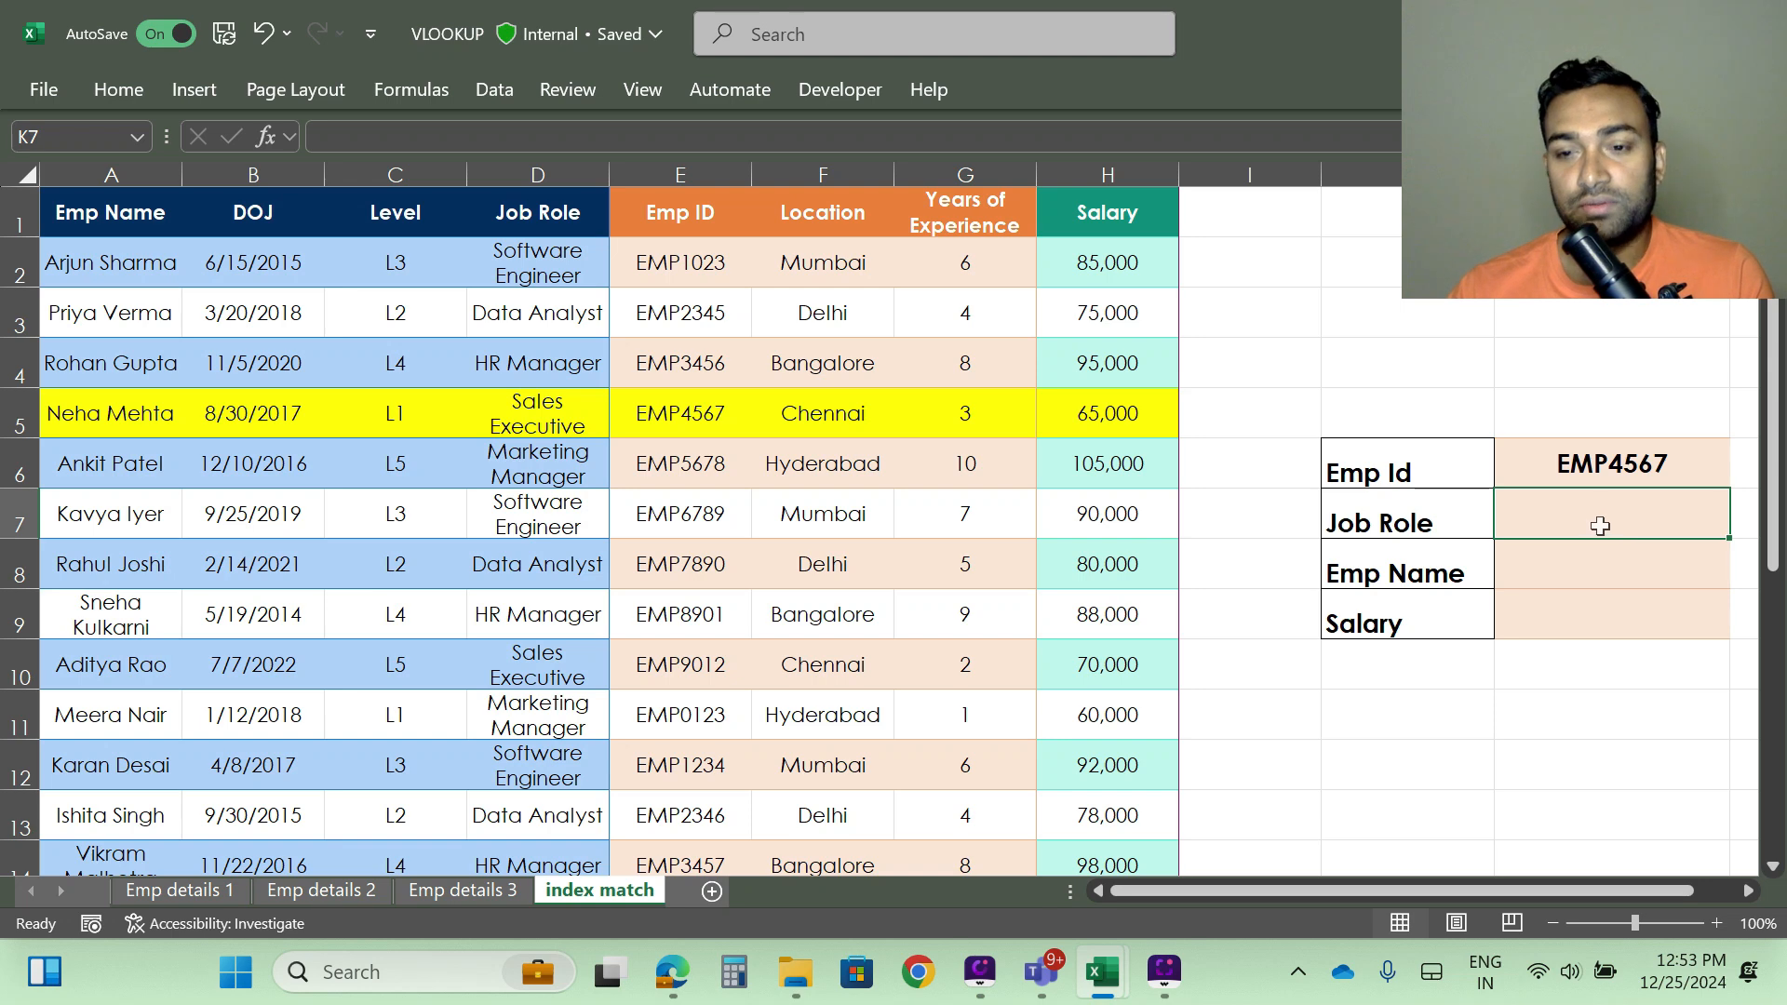
{"action": "type", "text": "="}
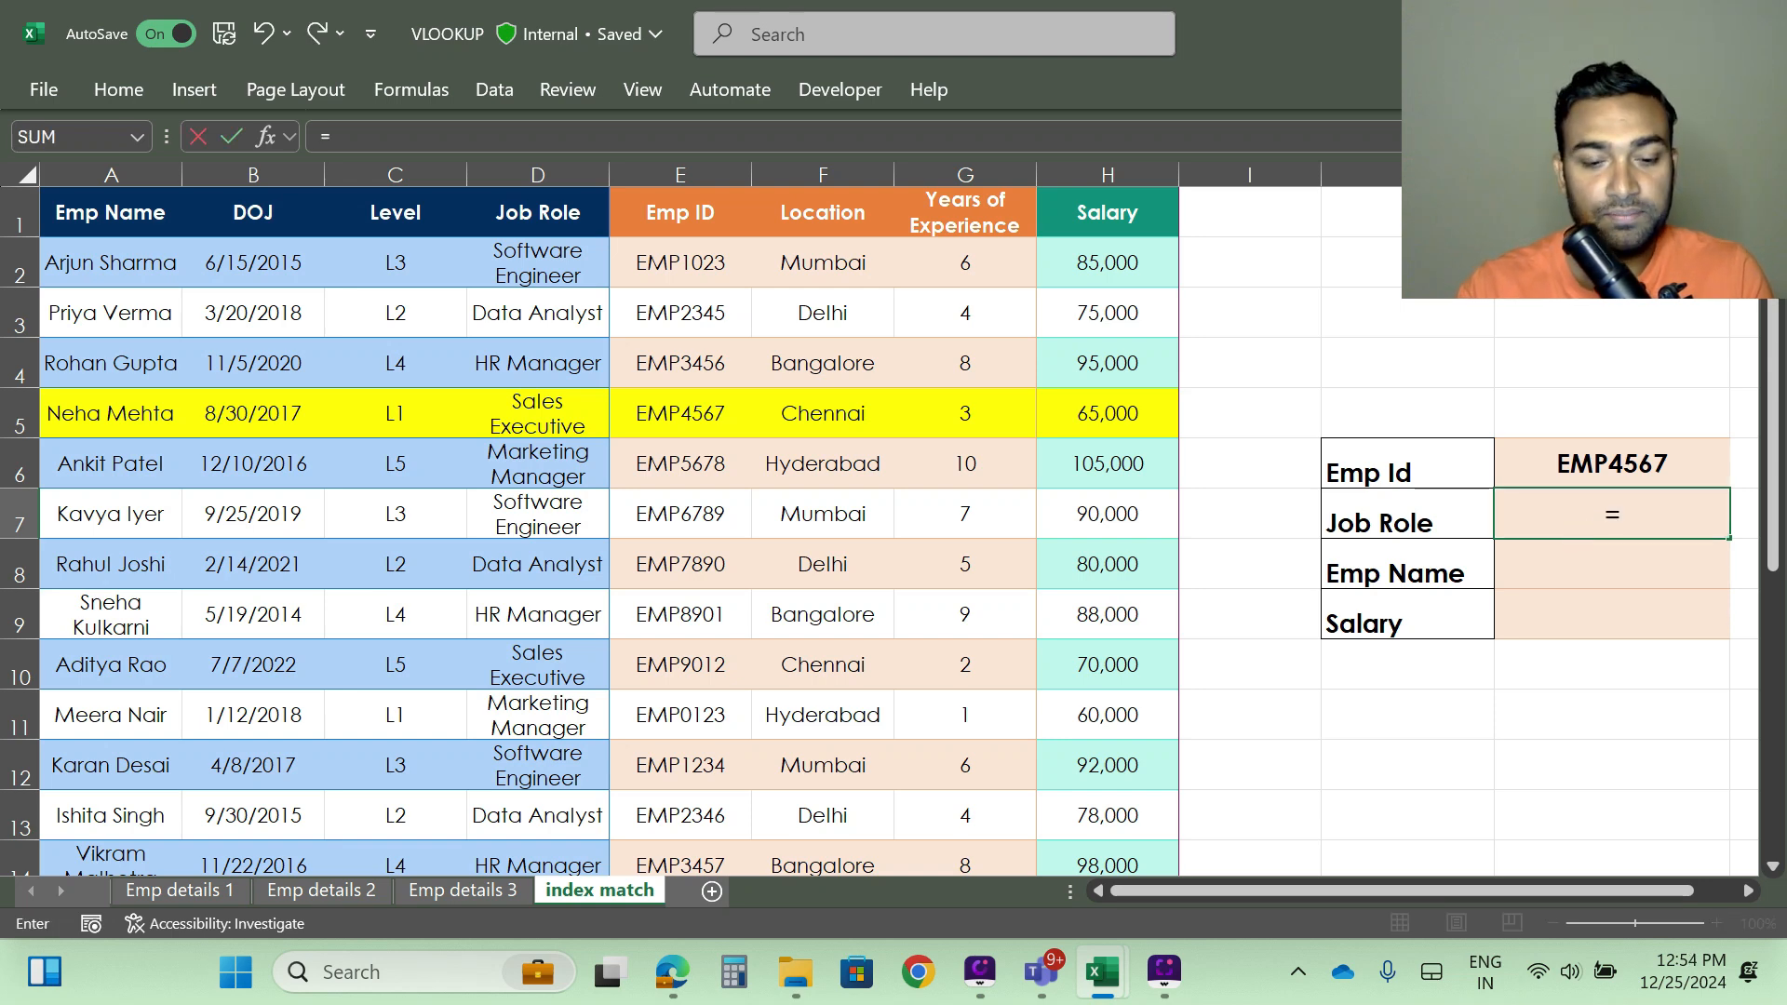
{"action": "type", "text": "match"}
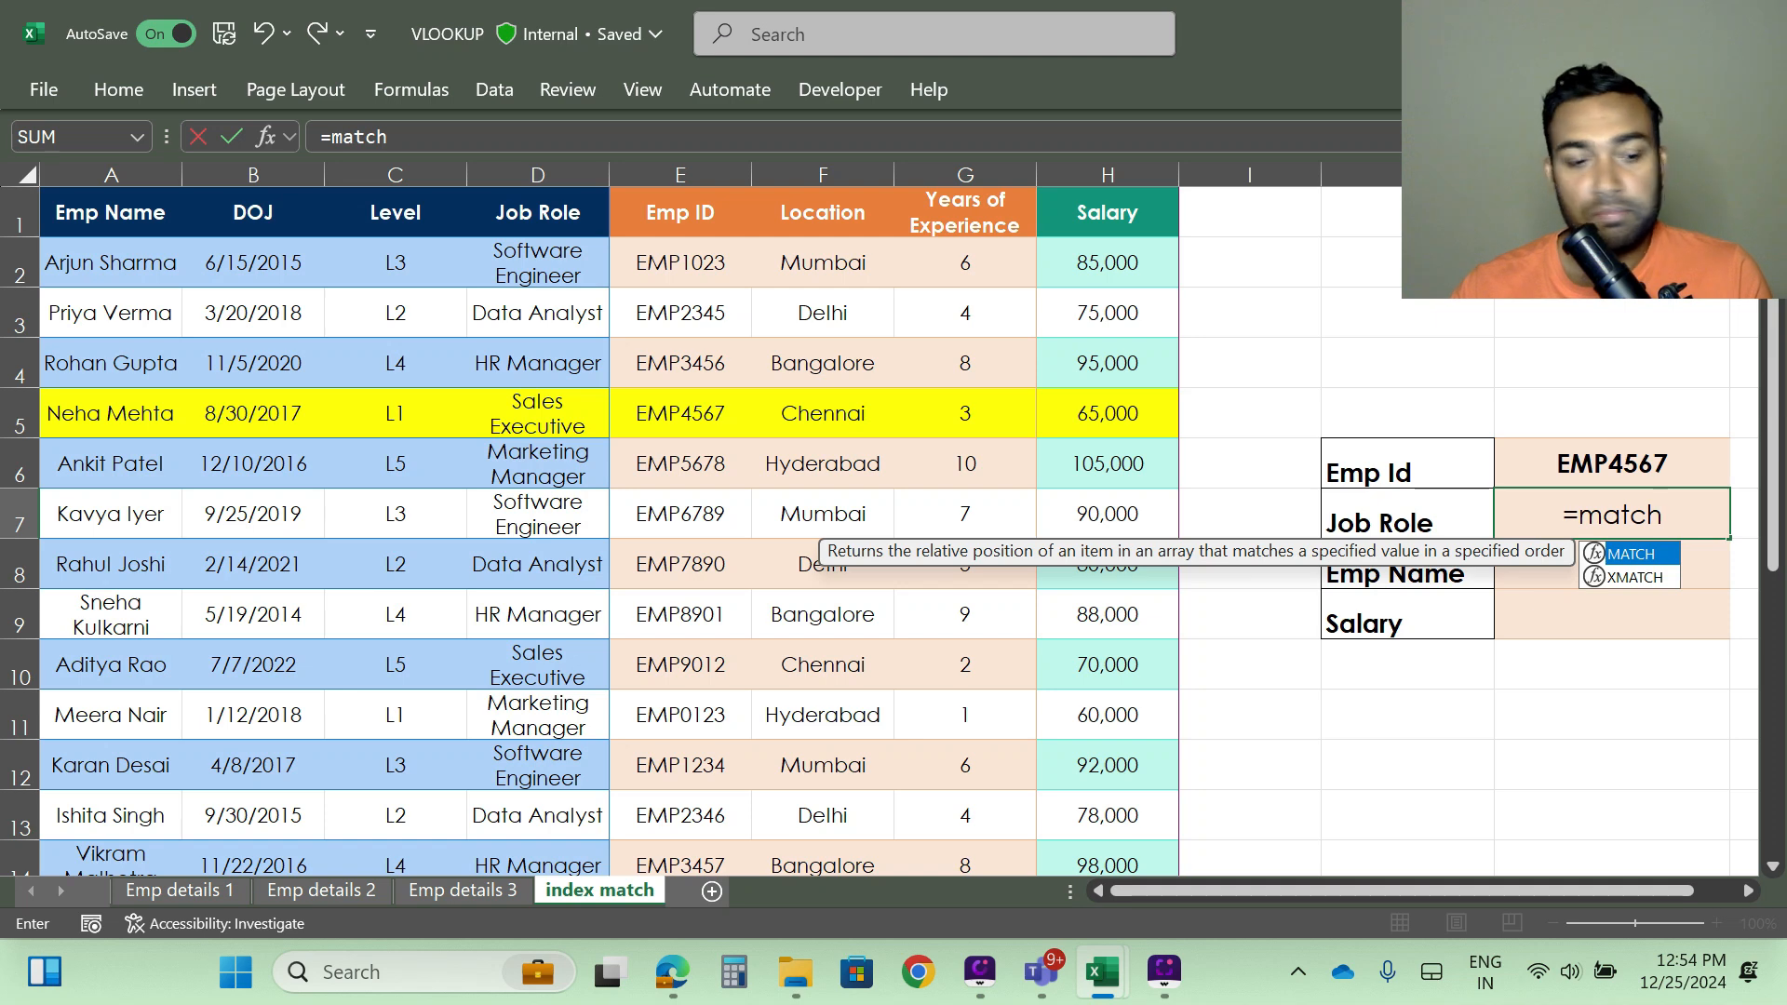
{"action": "key", "text": "Tab"}
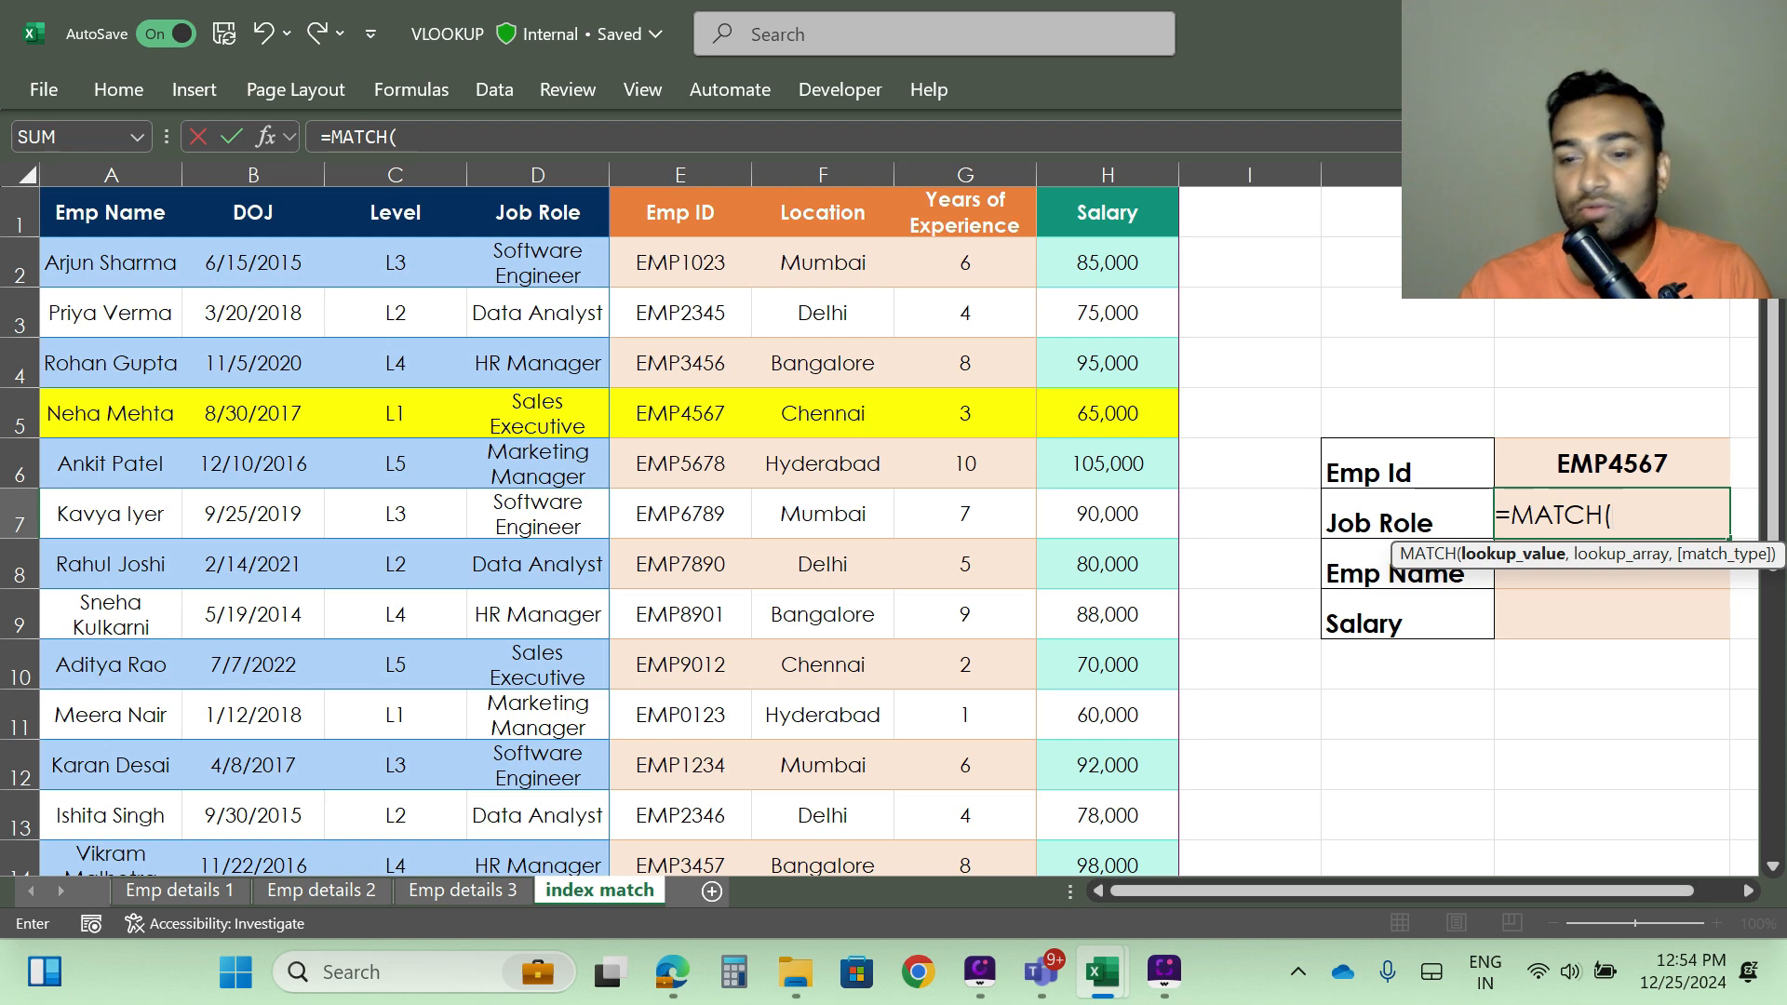
{"action": "left_click", "coordinate": [1581, 465]}
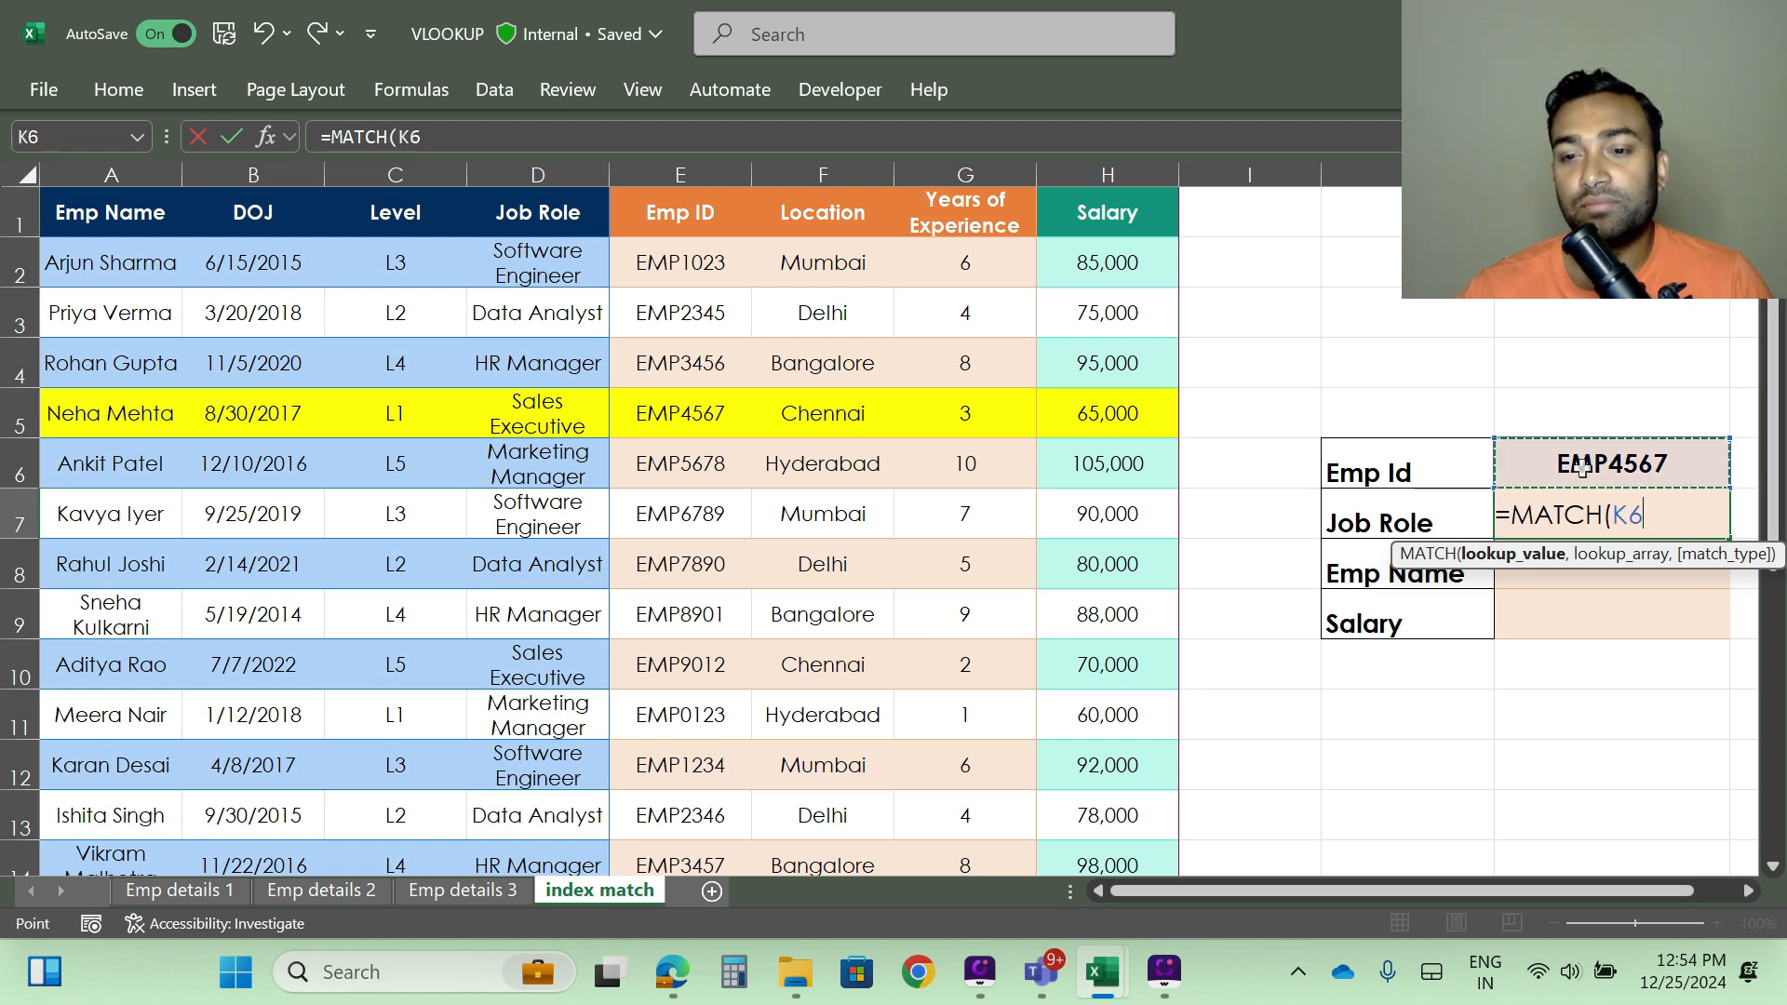
{"action": "type", "text": ","}
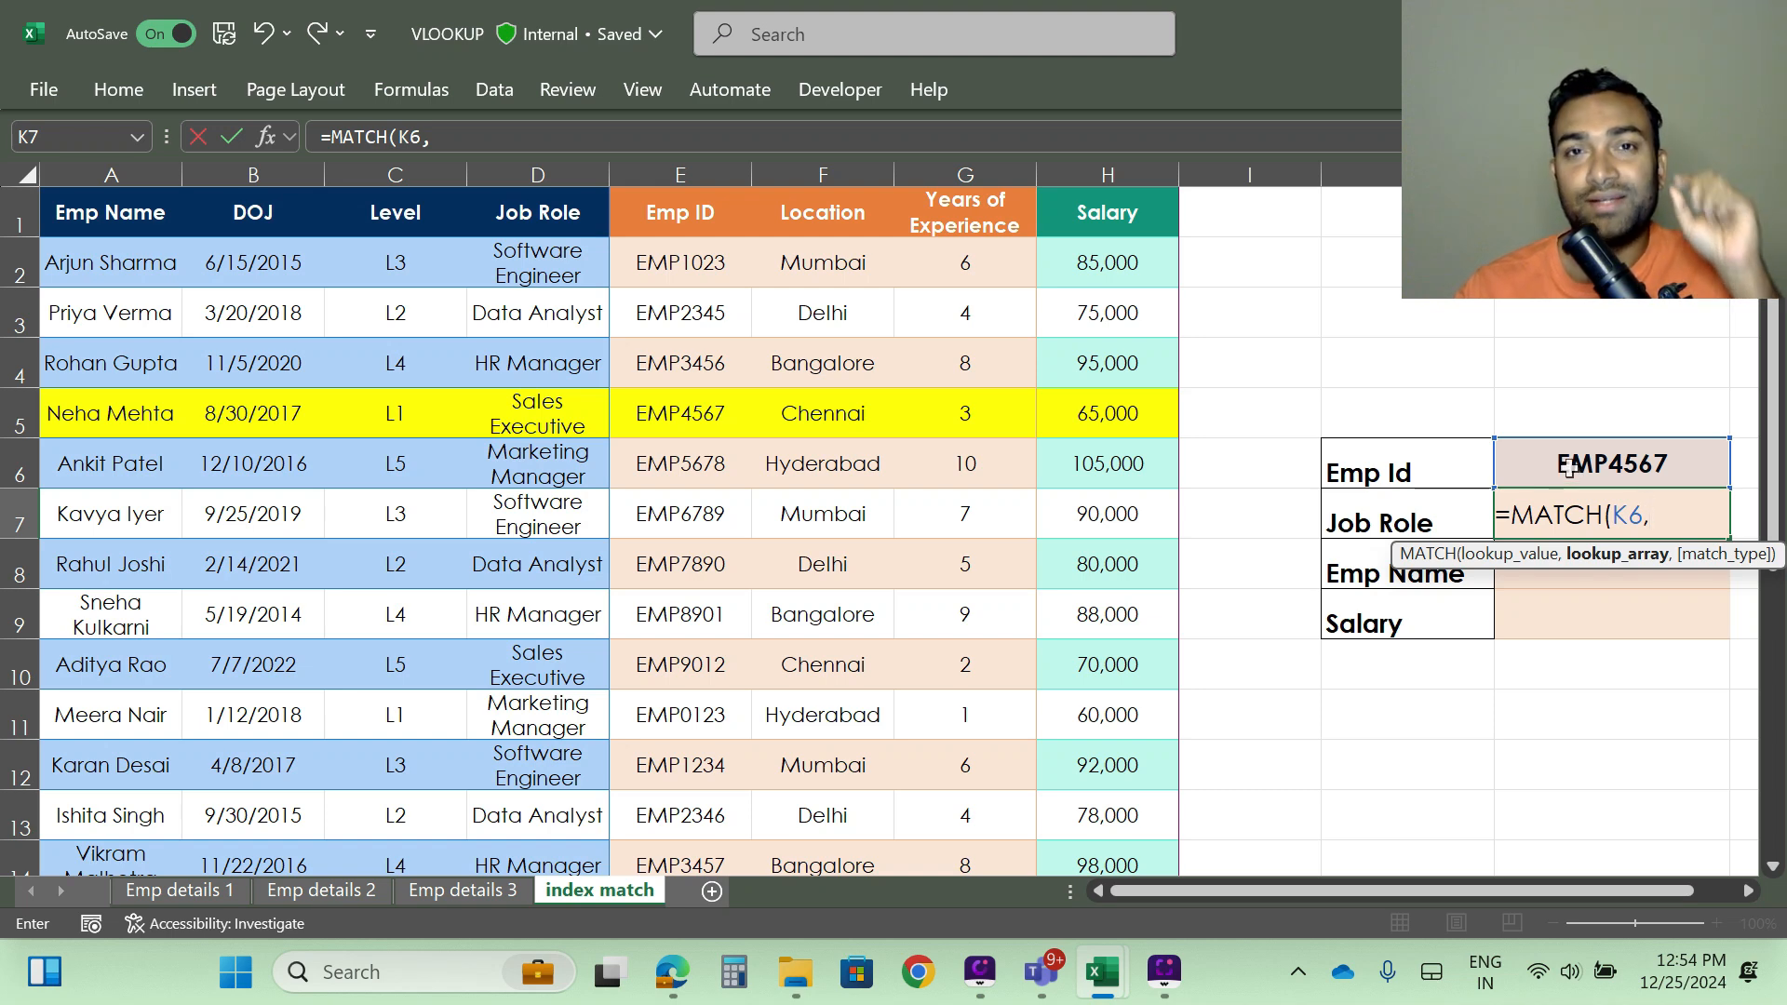
Step: Complete the MATCH formula with the table's Emp ID column as the lookup array and 0 for an exact match
{"action": "left_click", "coordinate": [670, 187]}
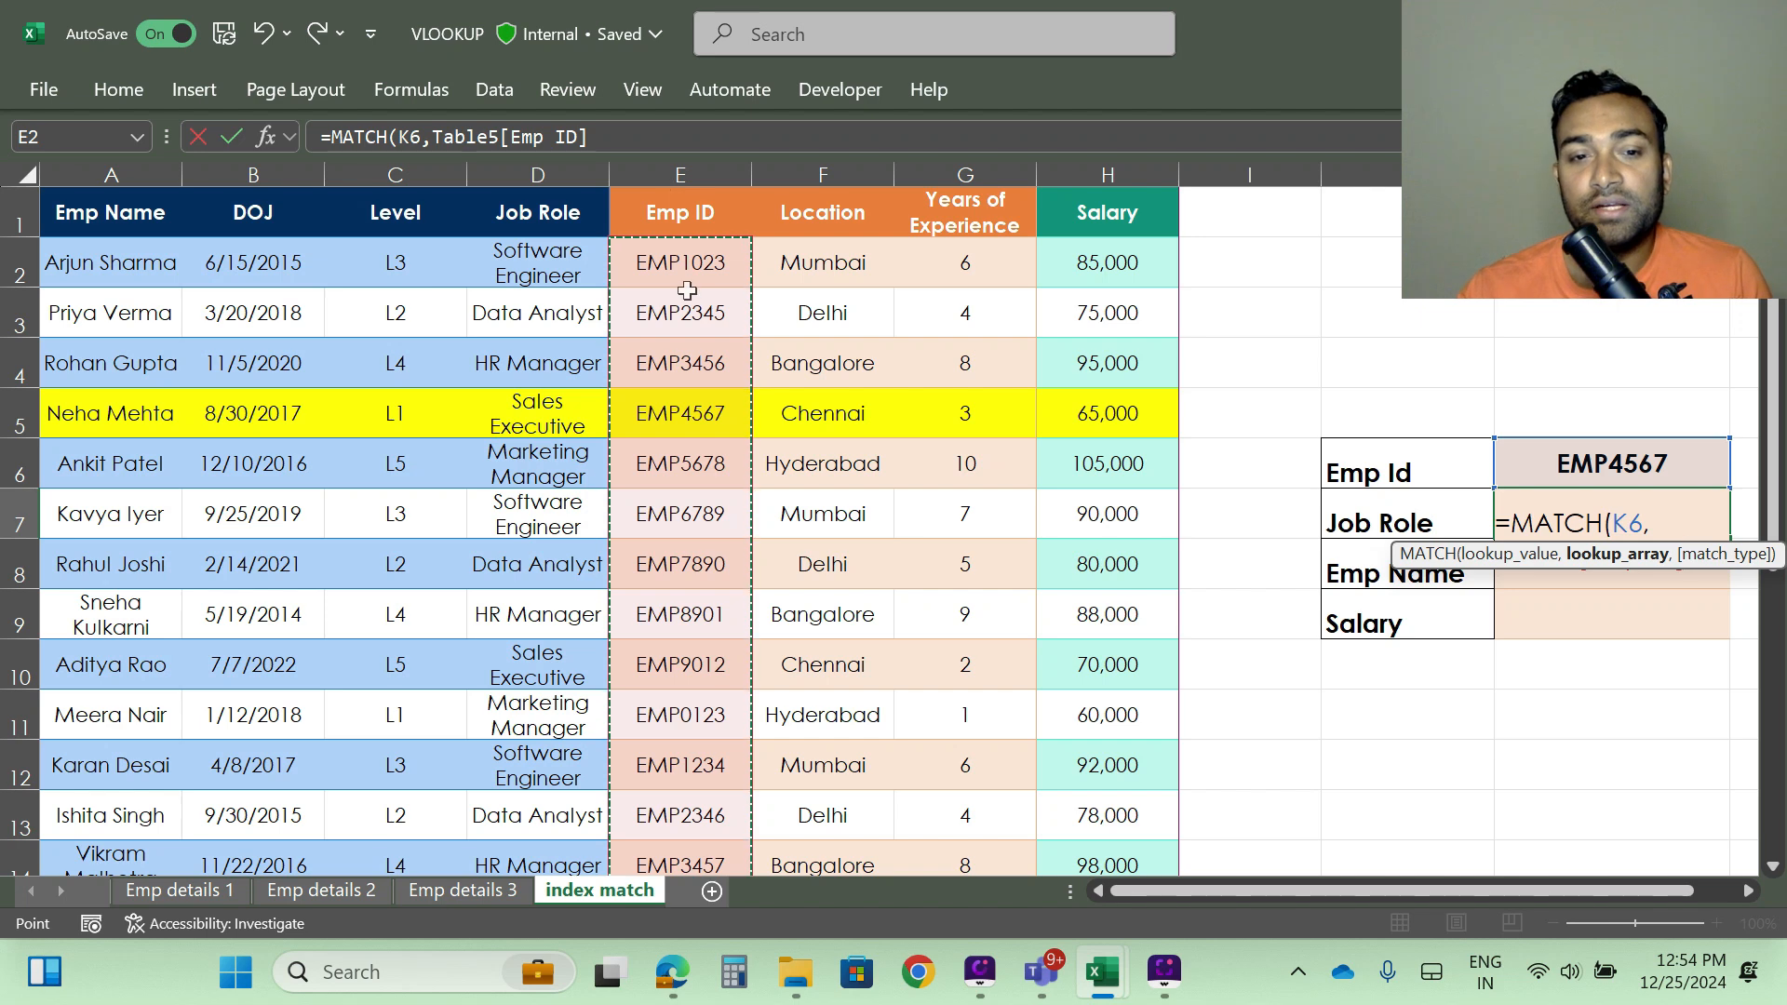
{"action": "scroll", "coordinate": [694, 341], "scroll_direction": "down", "scroll_amount": 2}
{"action": "scroll", "coordinate": [693, 340], "scroll_direction": "down", "scroll_amount": 7}
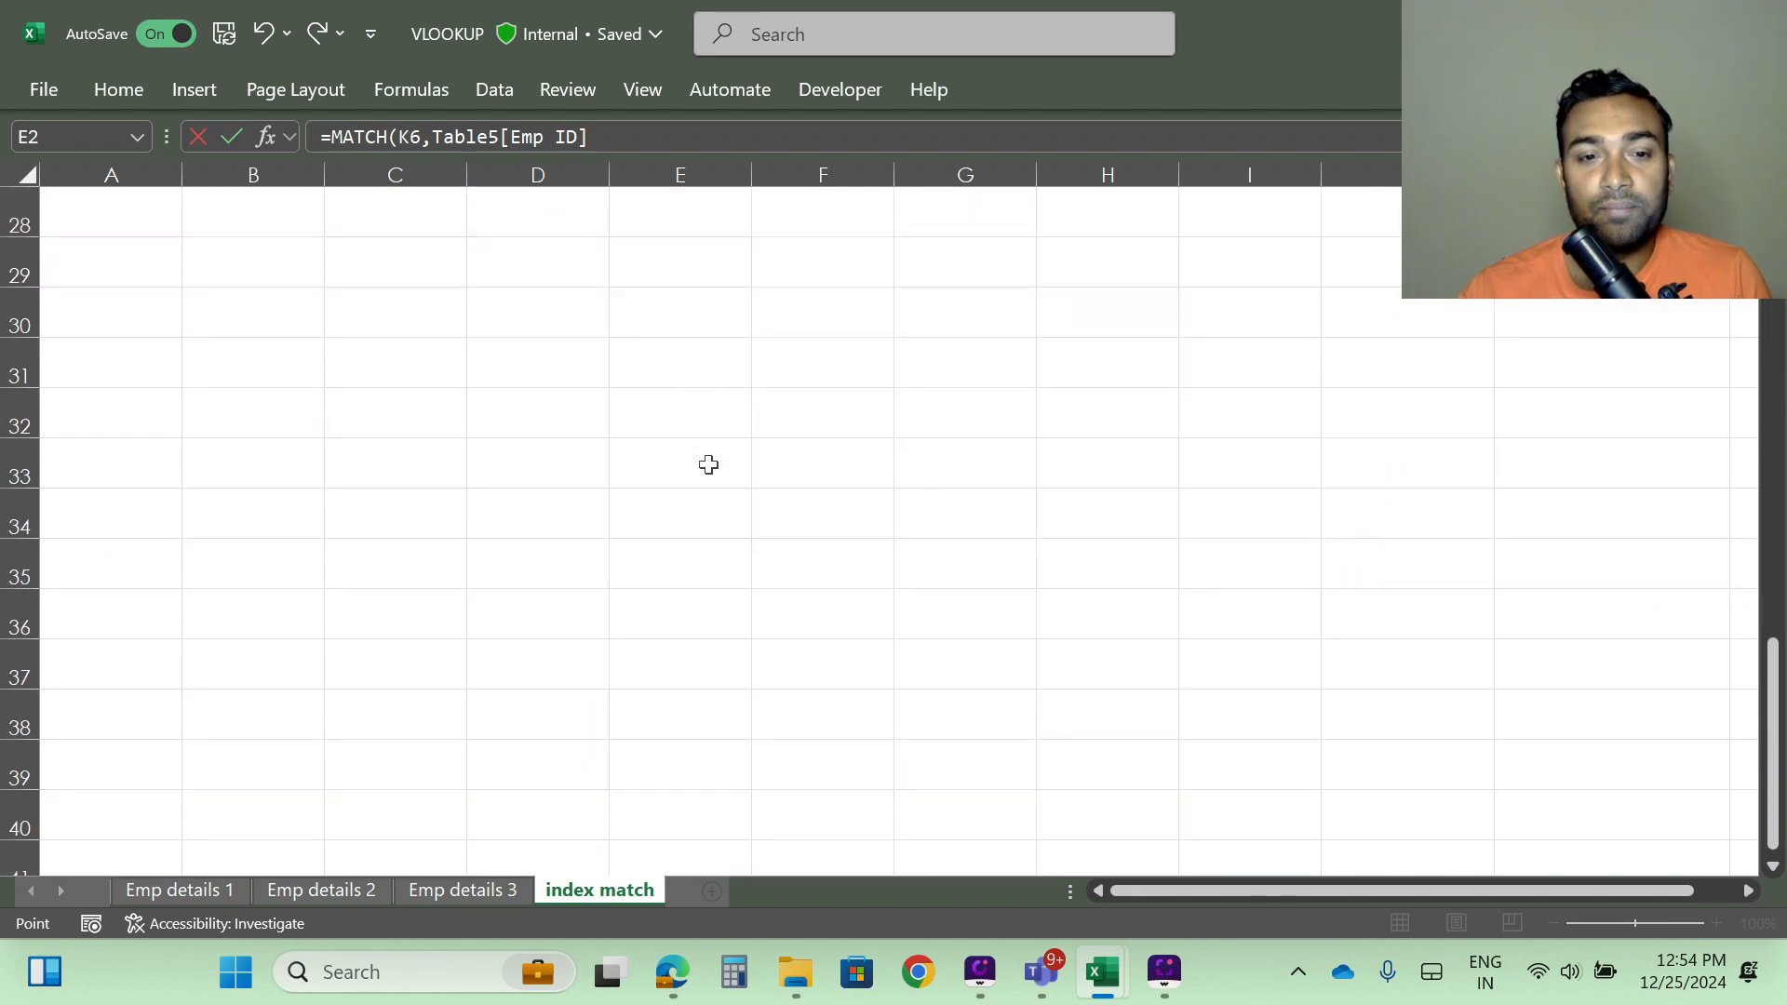
{"action": "scroll", "coordinate": [707, 463], "scroll_direction": "up", "scroll_amount": 2}
{"action": "scroll", "coordinate": [721, 471], "scroll_direction": "up", "scroll_amount": 3}
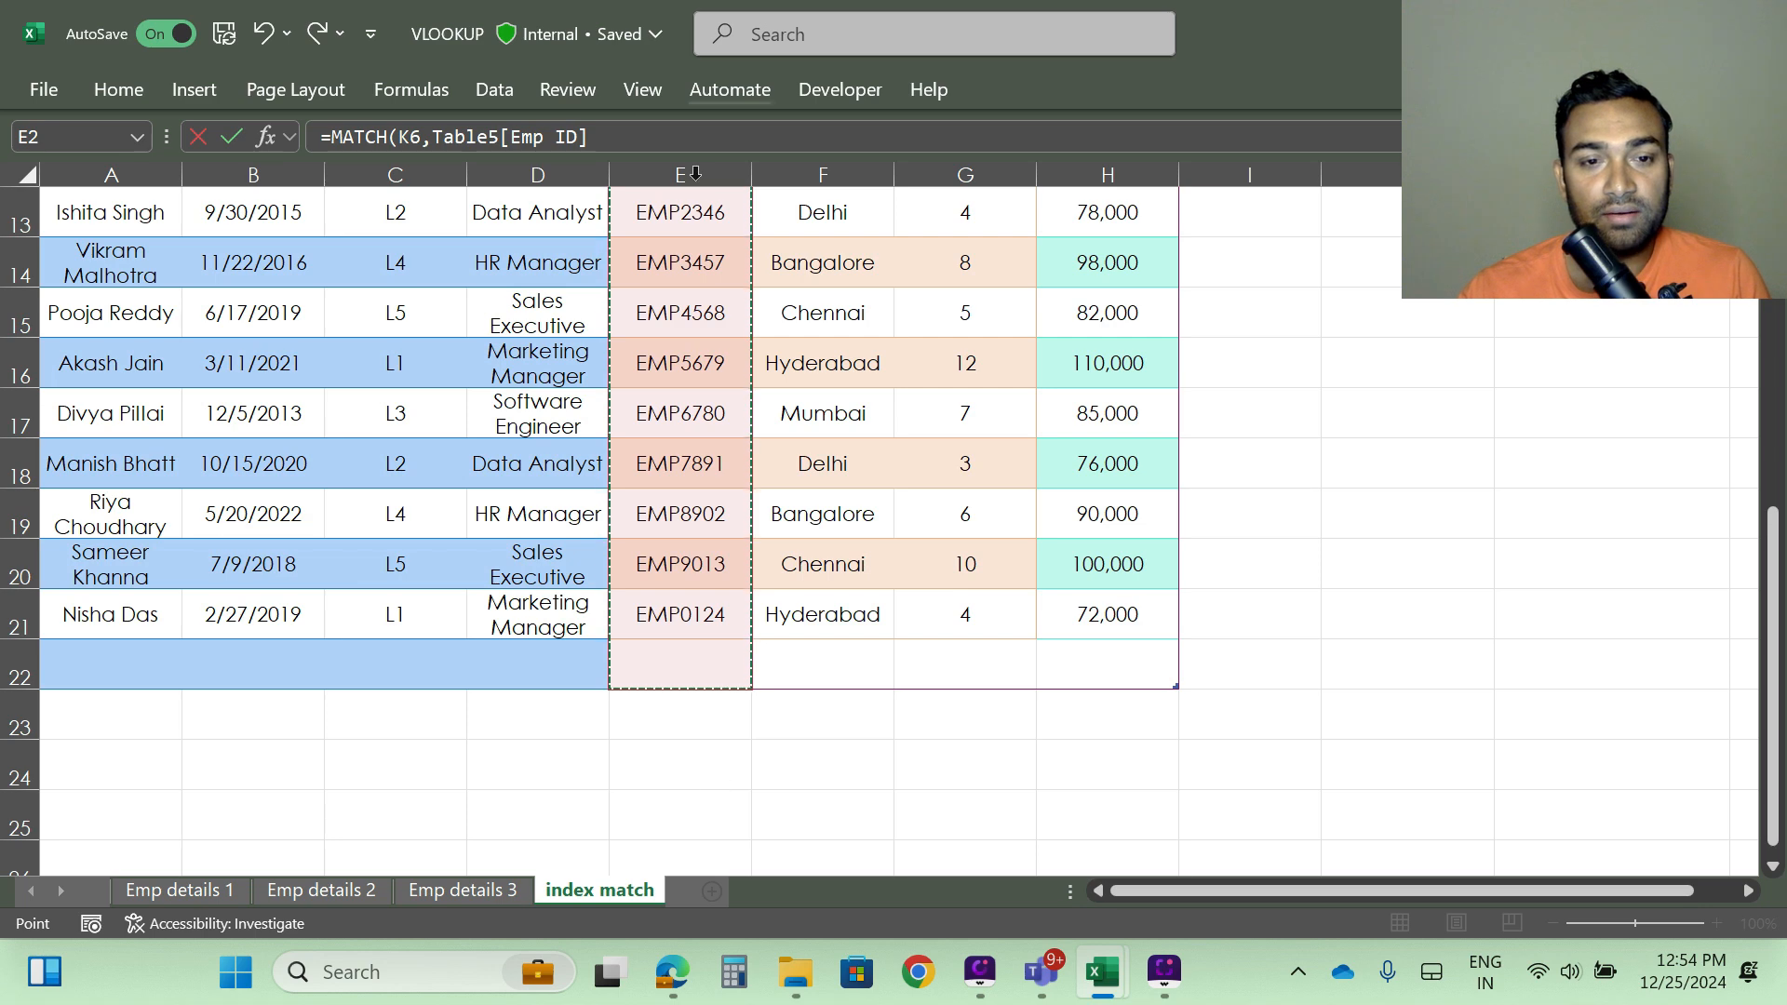
{"action": "scroll", "coordinate": [668, 443], "scroll_direction": "up", "scroll_amount": 2}
{"action": "scroll", "coordinate": [668, 443], "scroll_direction": "up", "scroll_amount": 2}
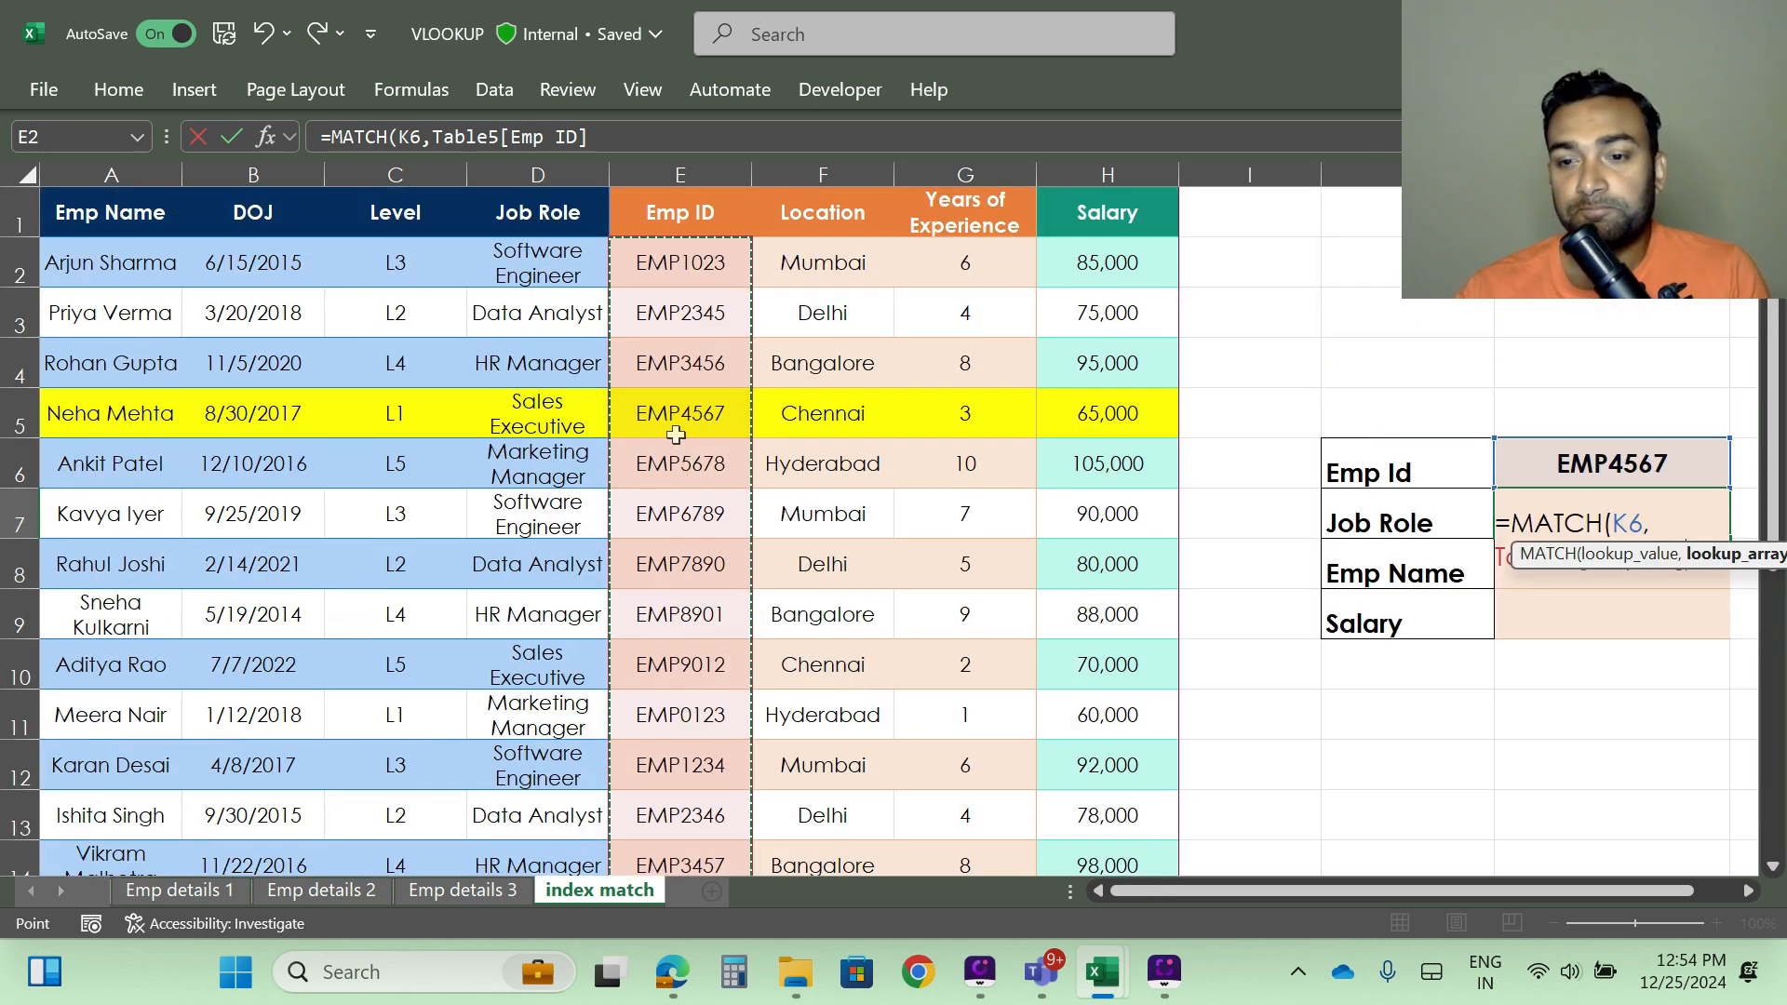
{"action": "type", "text": ","}
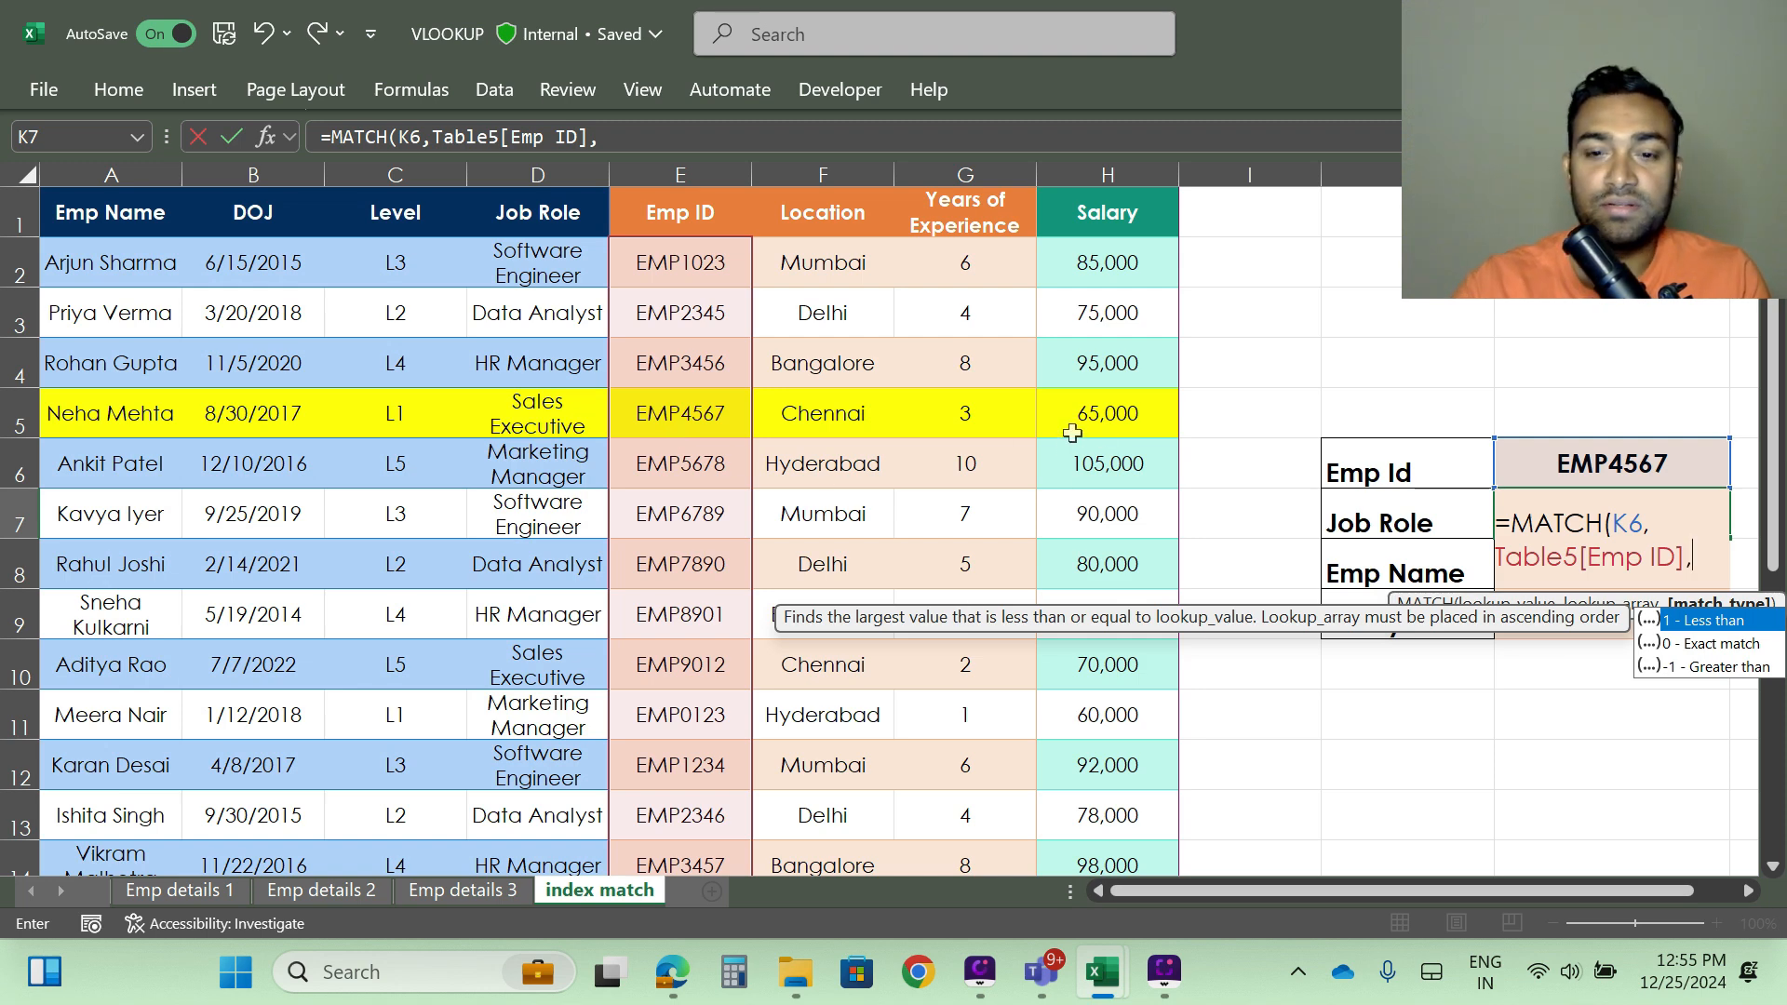
{"action": "type", "text": "0"}
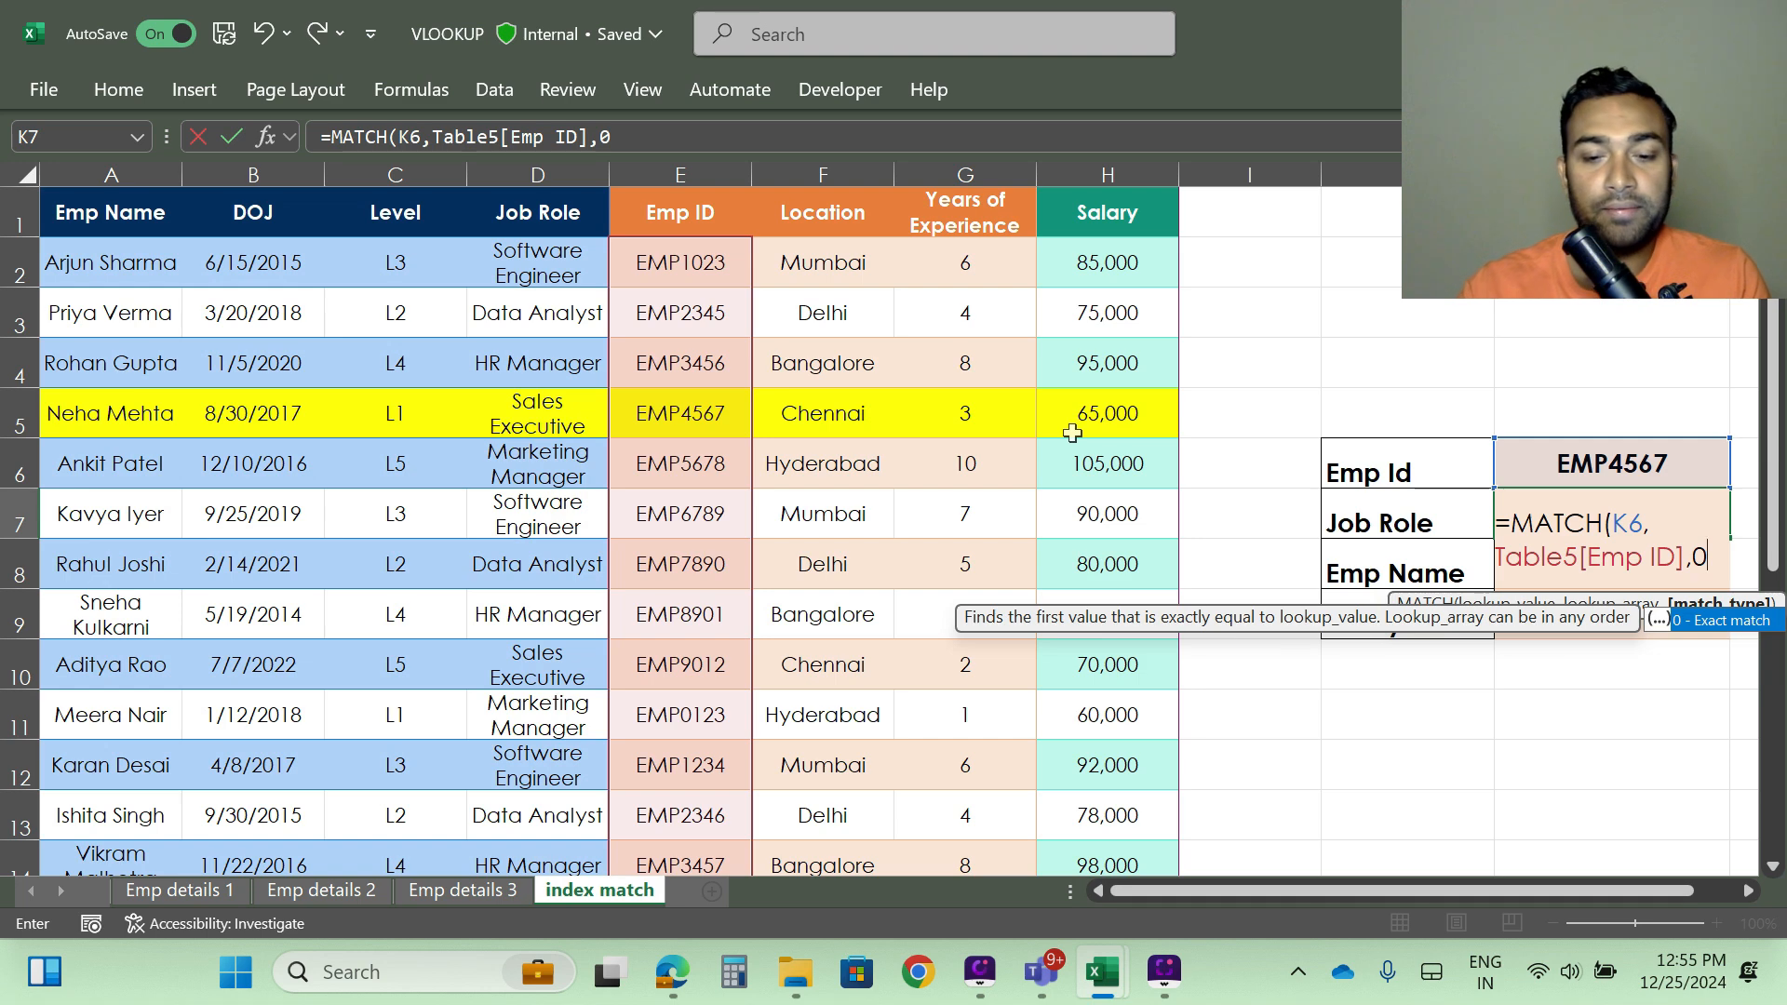
{"action": "type", "text": ")"}
{"action": "key", "text": "Return"}
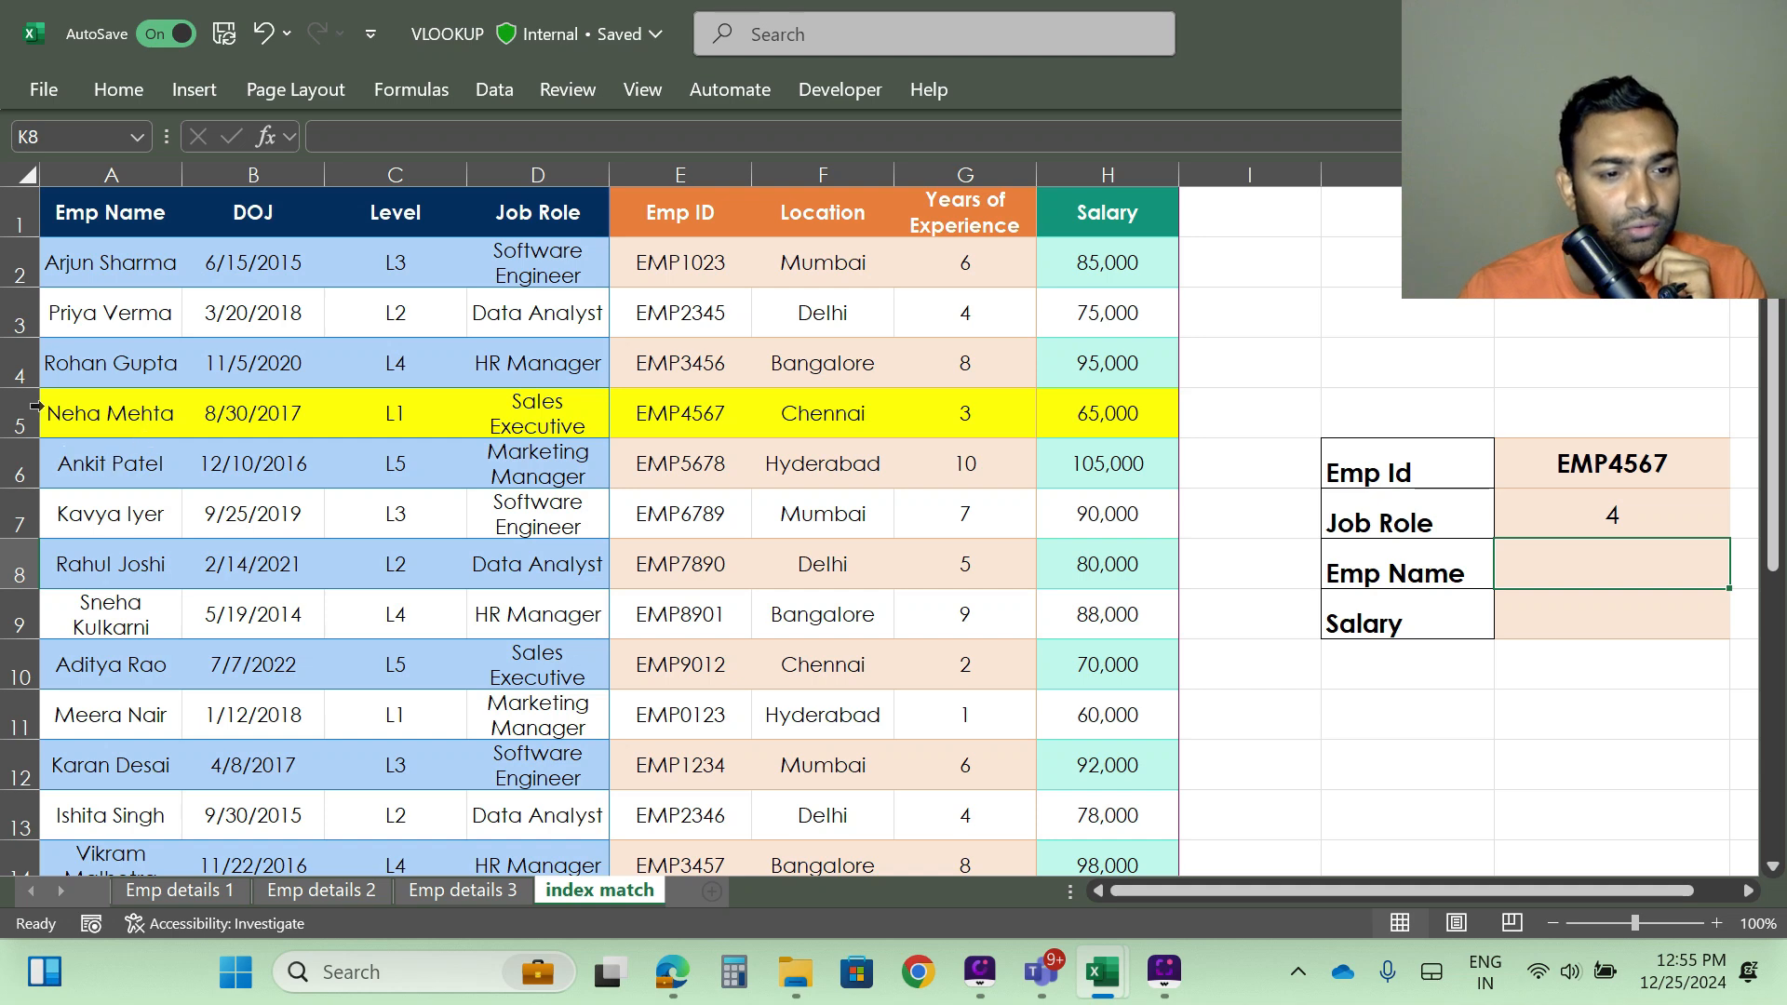
{"action": "left_click", "coordinate": [17, 366]}
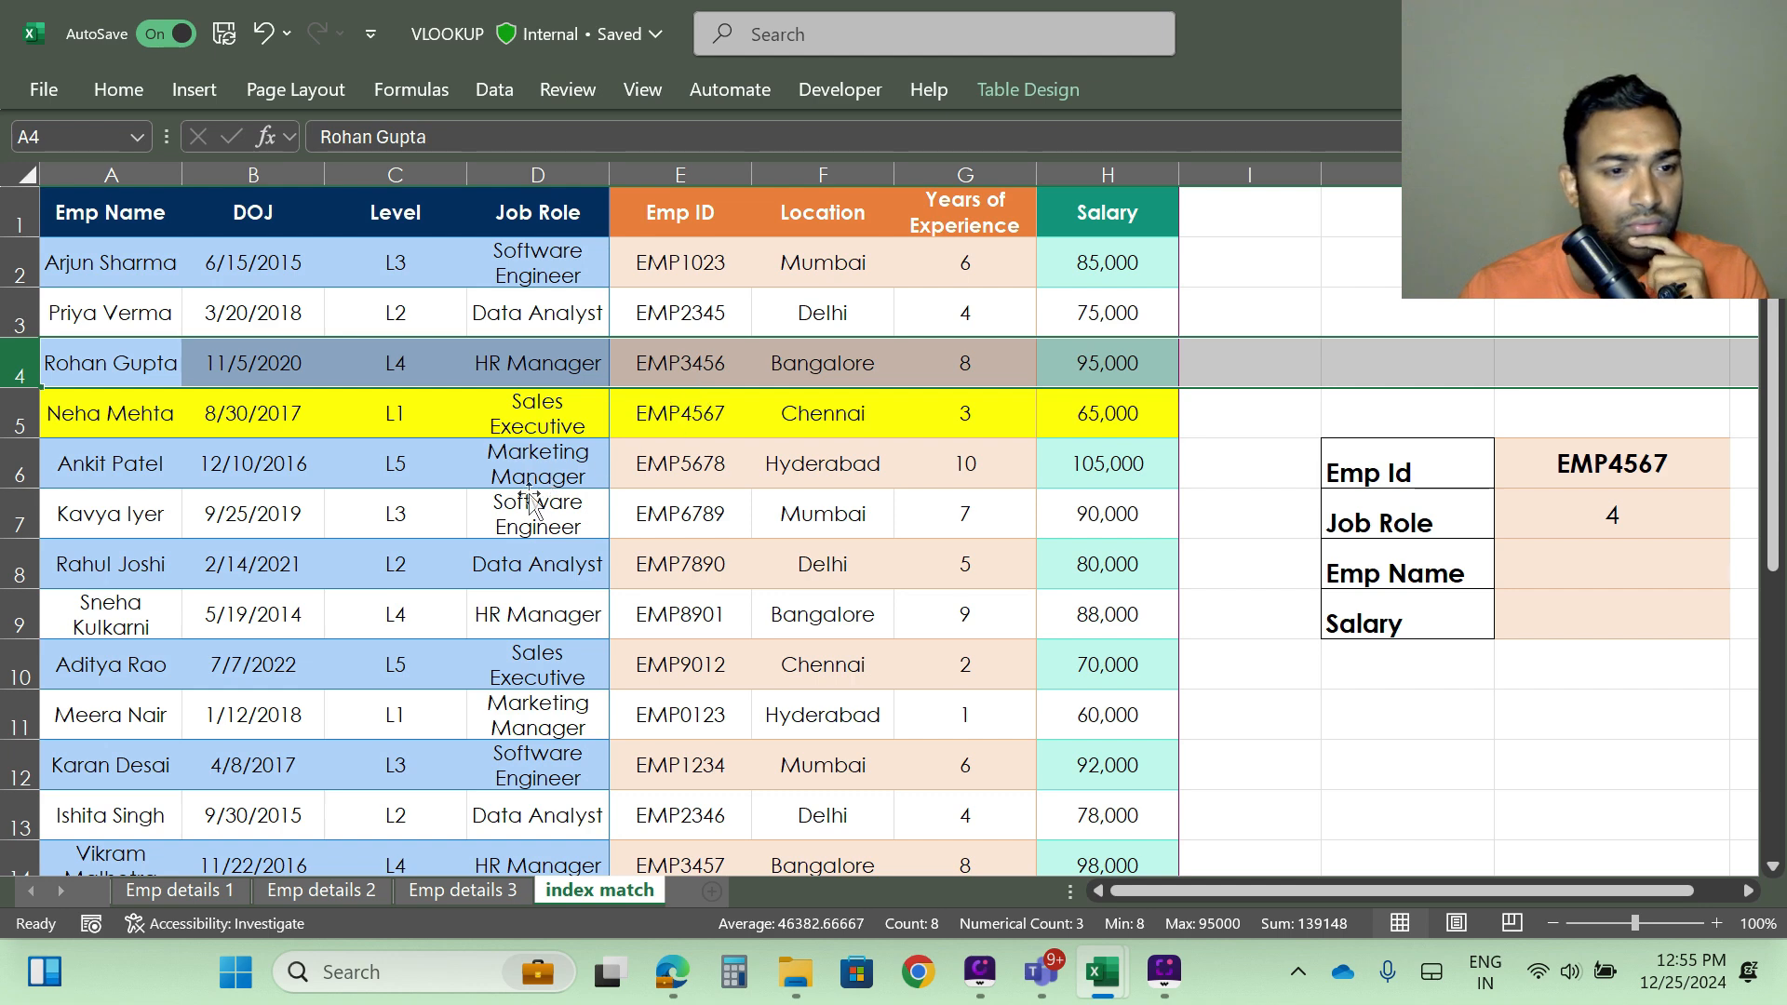
{"action": "left_click", "coordinate": [31, 400]}
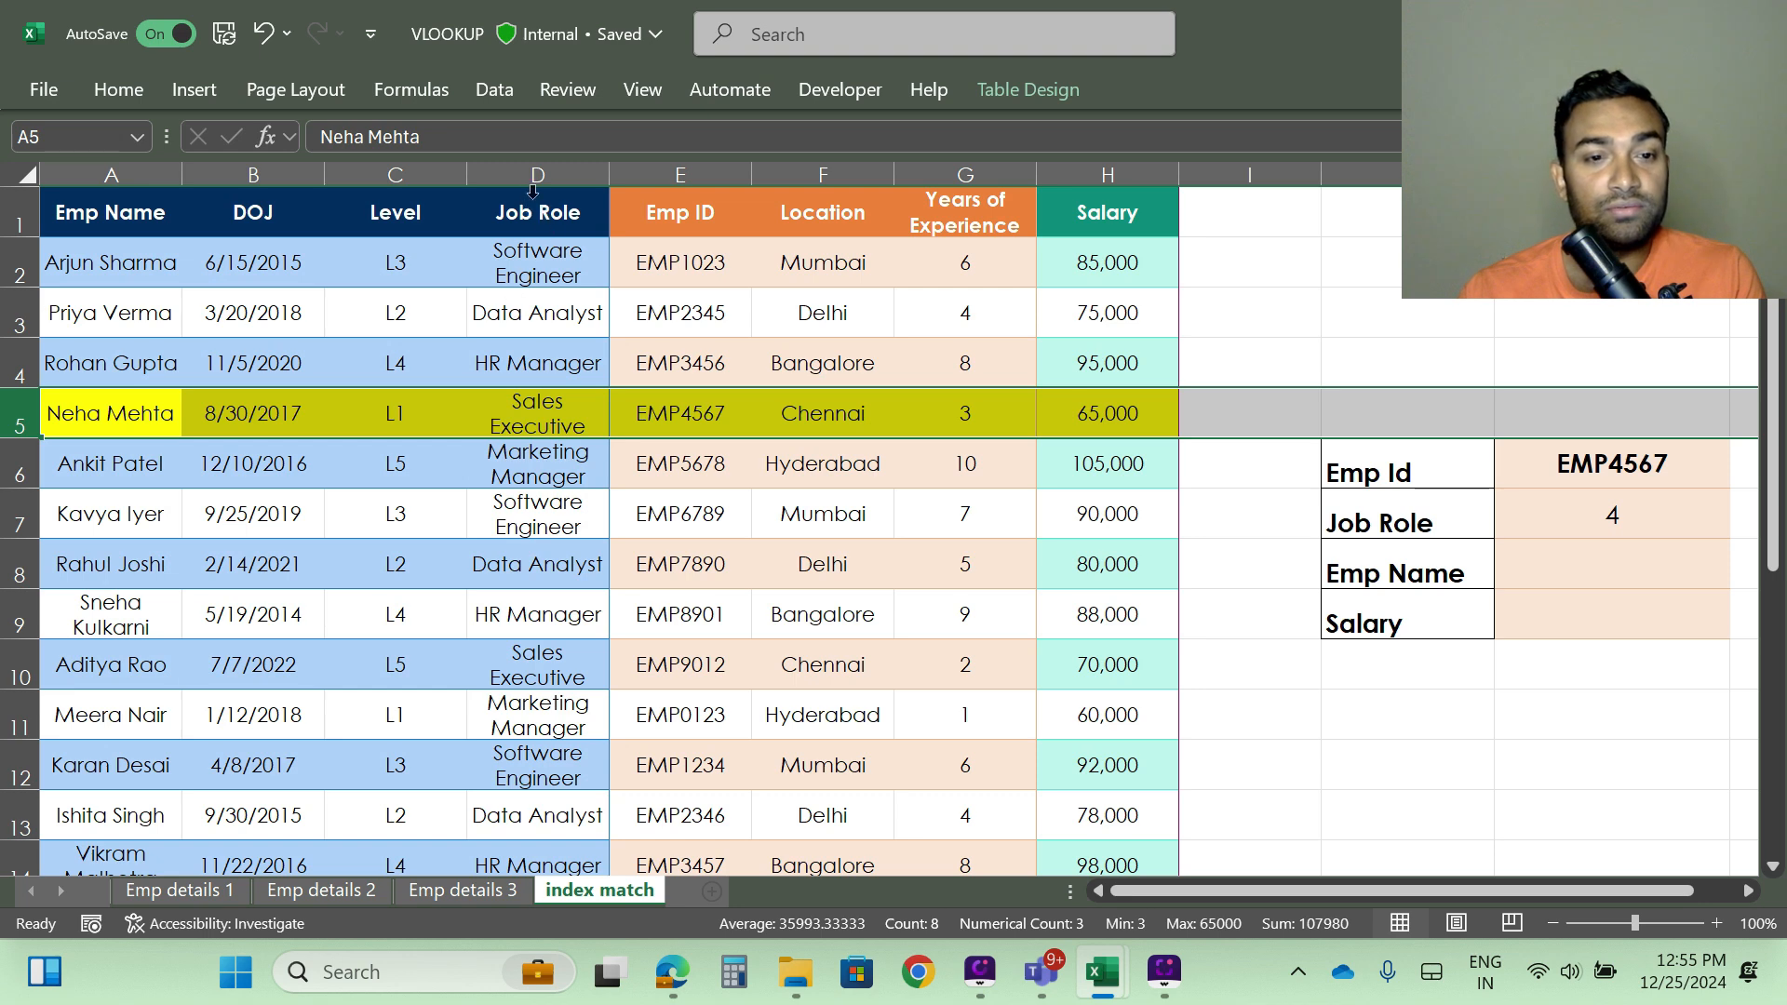
Step: Wrap the MATCH formula in K7 in an INDEX function with the table's Job Role column as its array
{"action": "left_click", "coordinate": [1578, 516]}
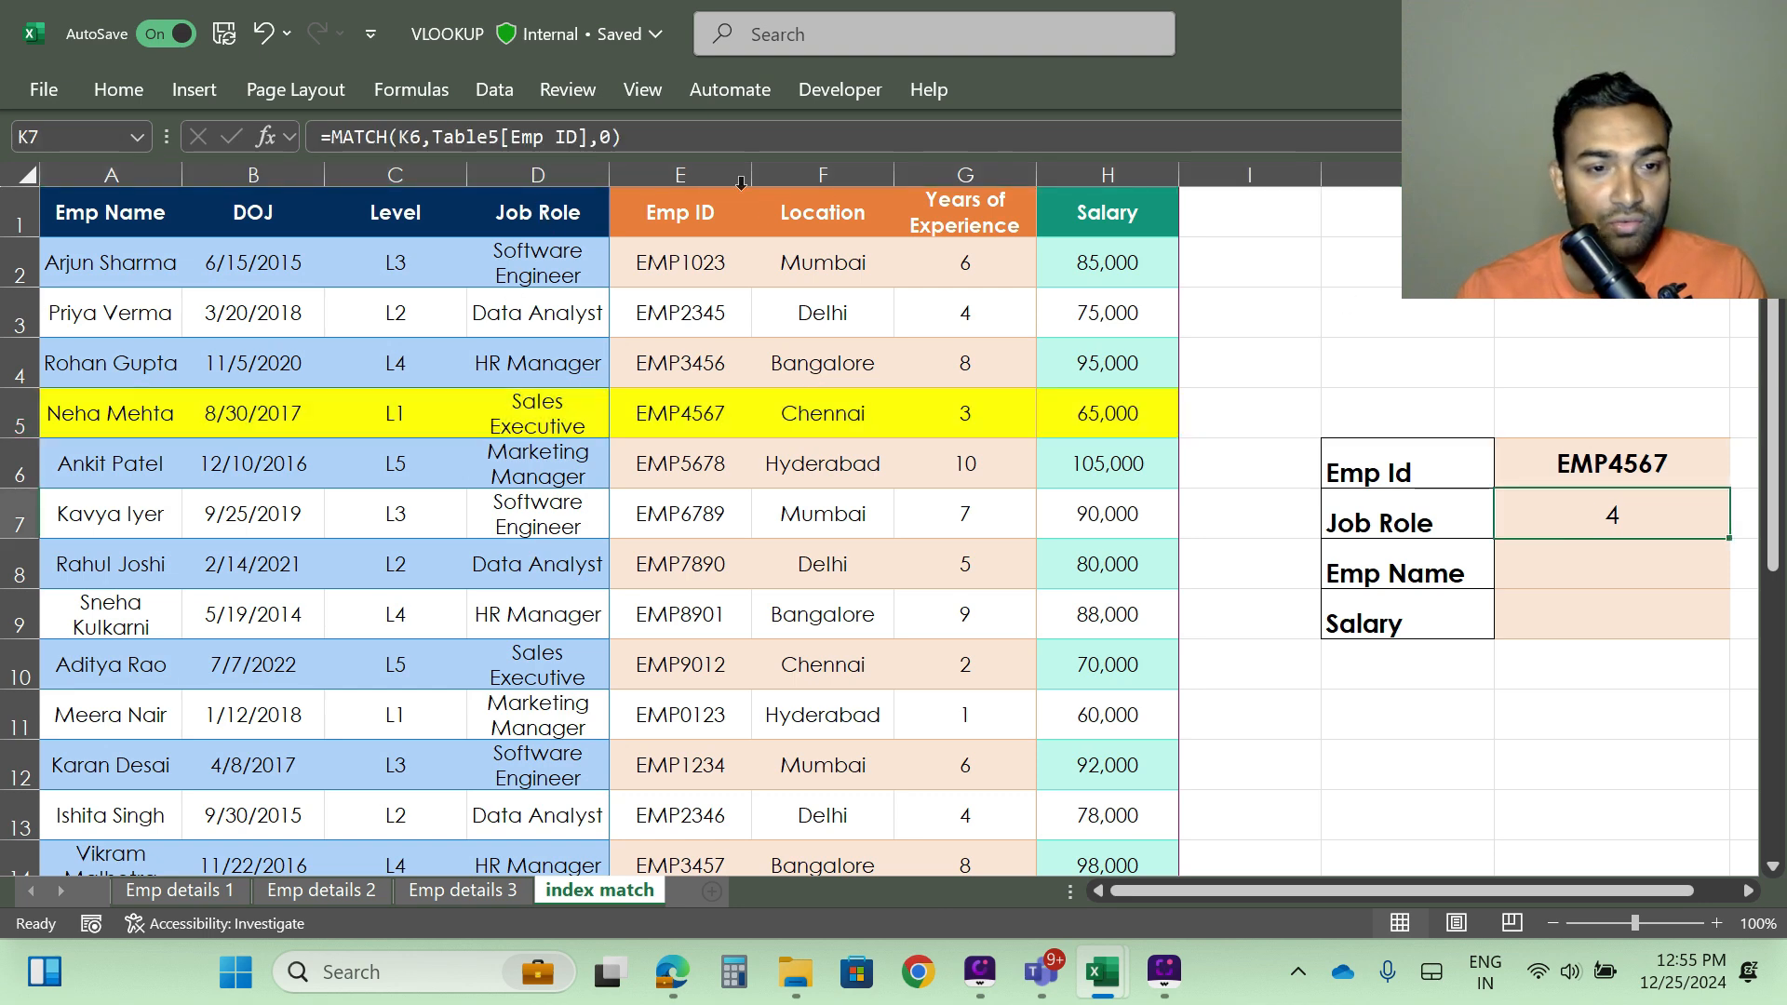
{"action": "left_click", "coordinate": [327, 137]}
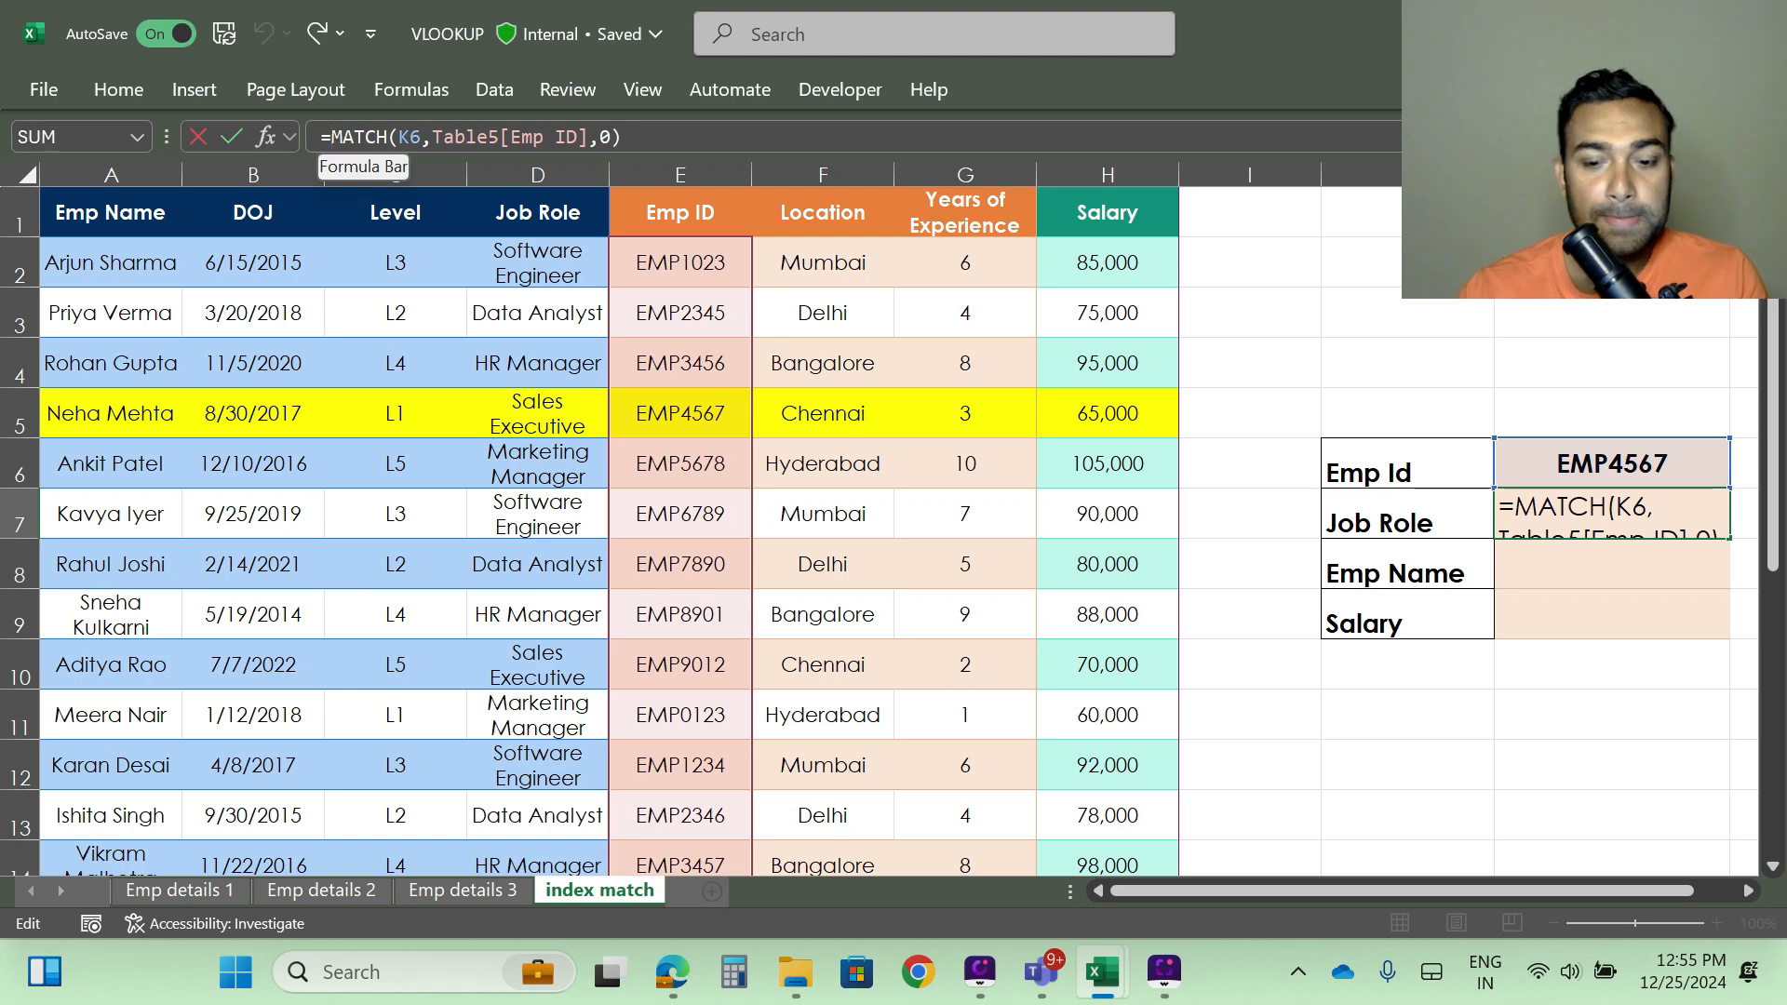
{"action": "type", "text": "index"}
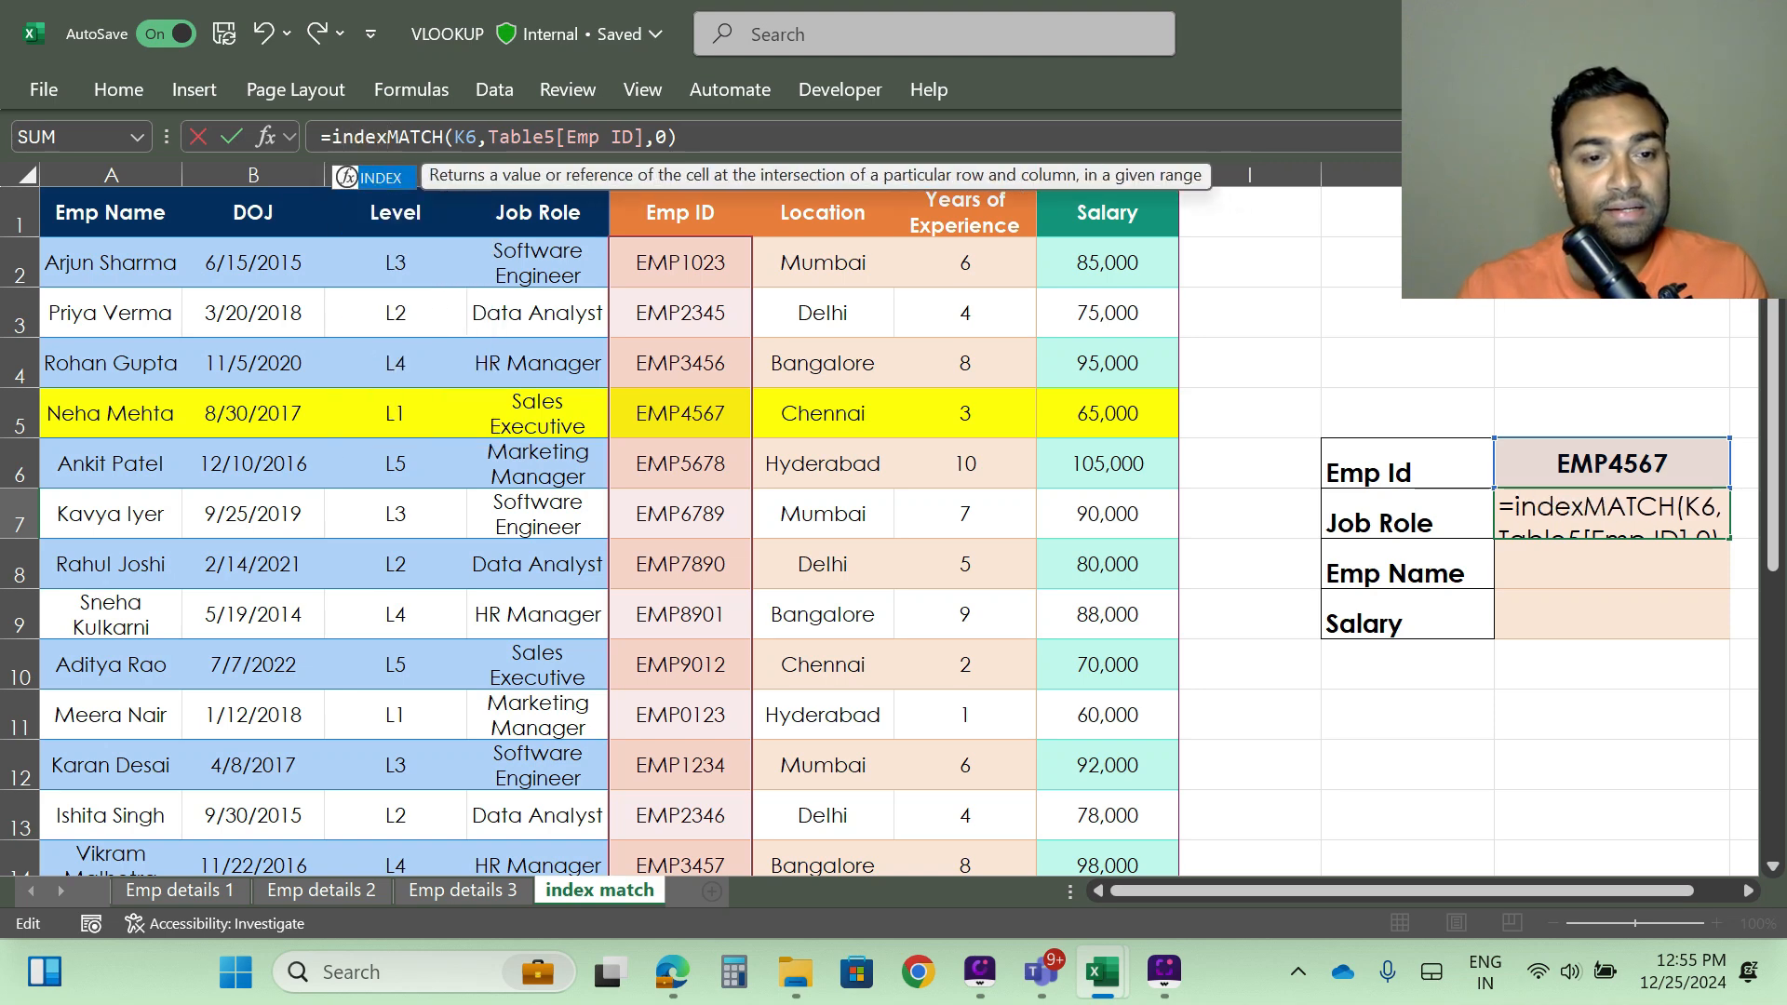
{"action": "key", "text": "Tab"}
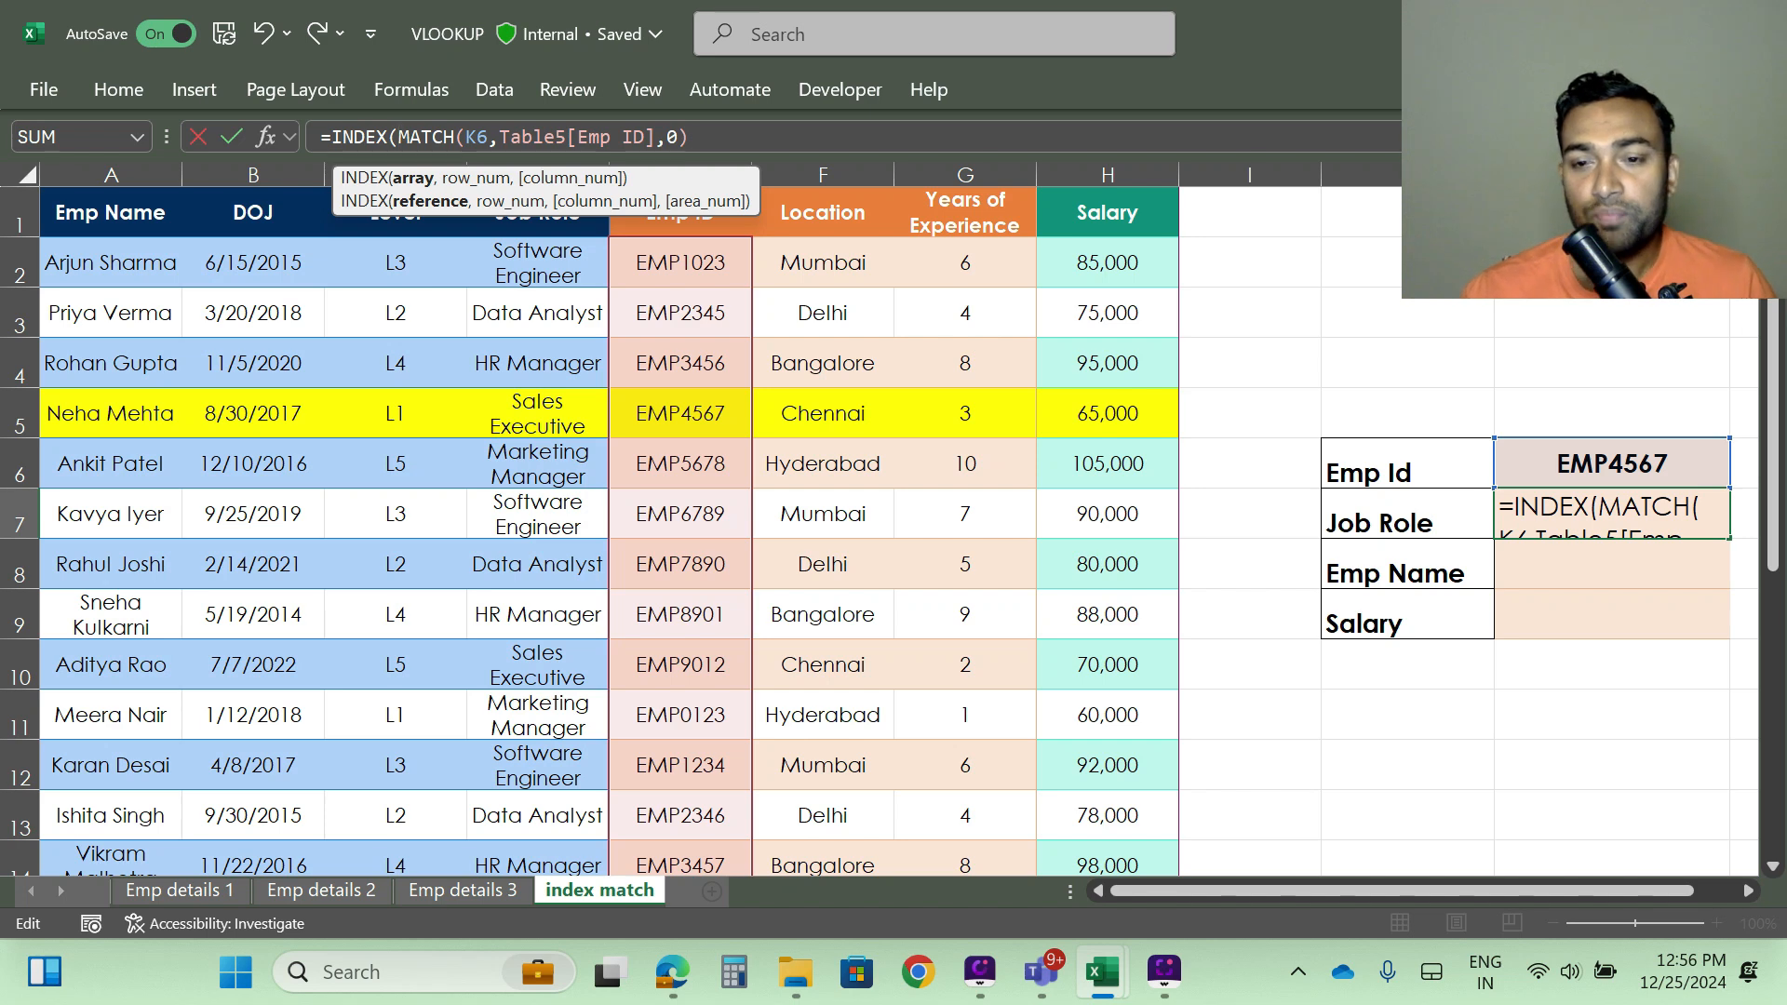
{"action": "left_click_drag", "start_coordinate": [657, 179], "coordinate": [959, 58]}
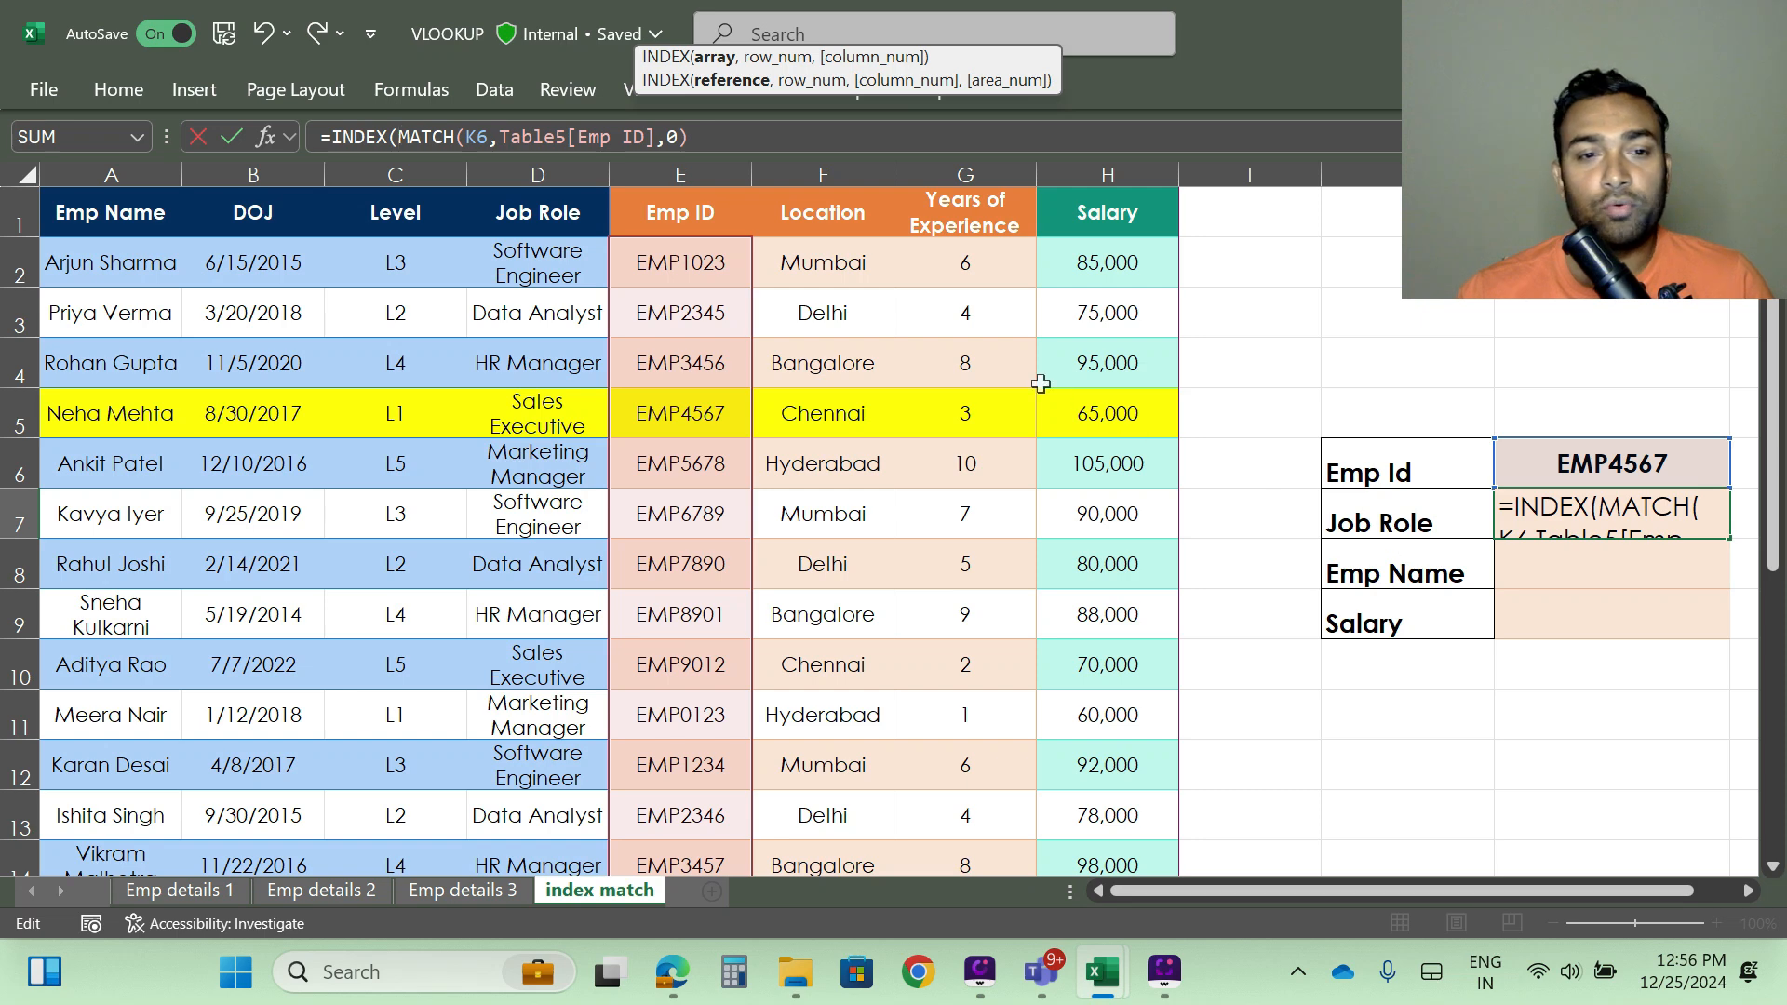
{"action": "left_click", "coordinate": [532, 189]}
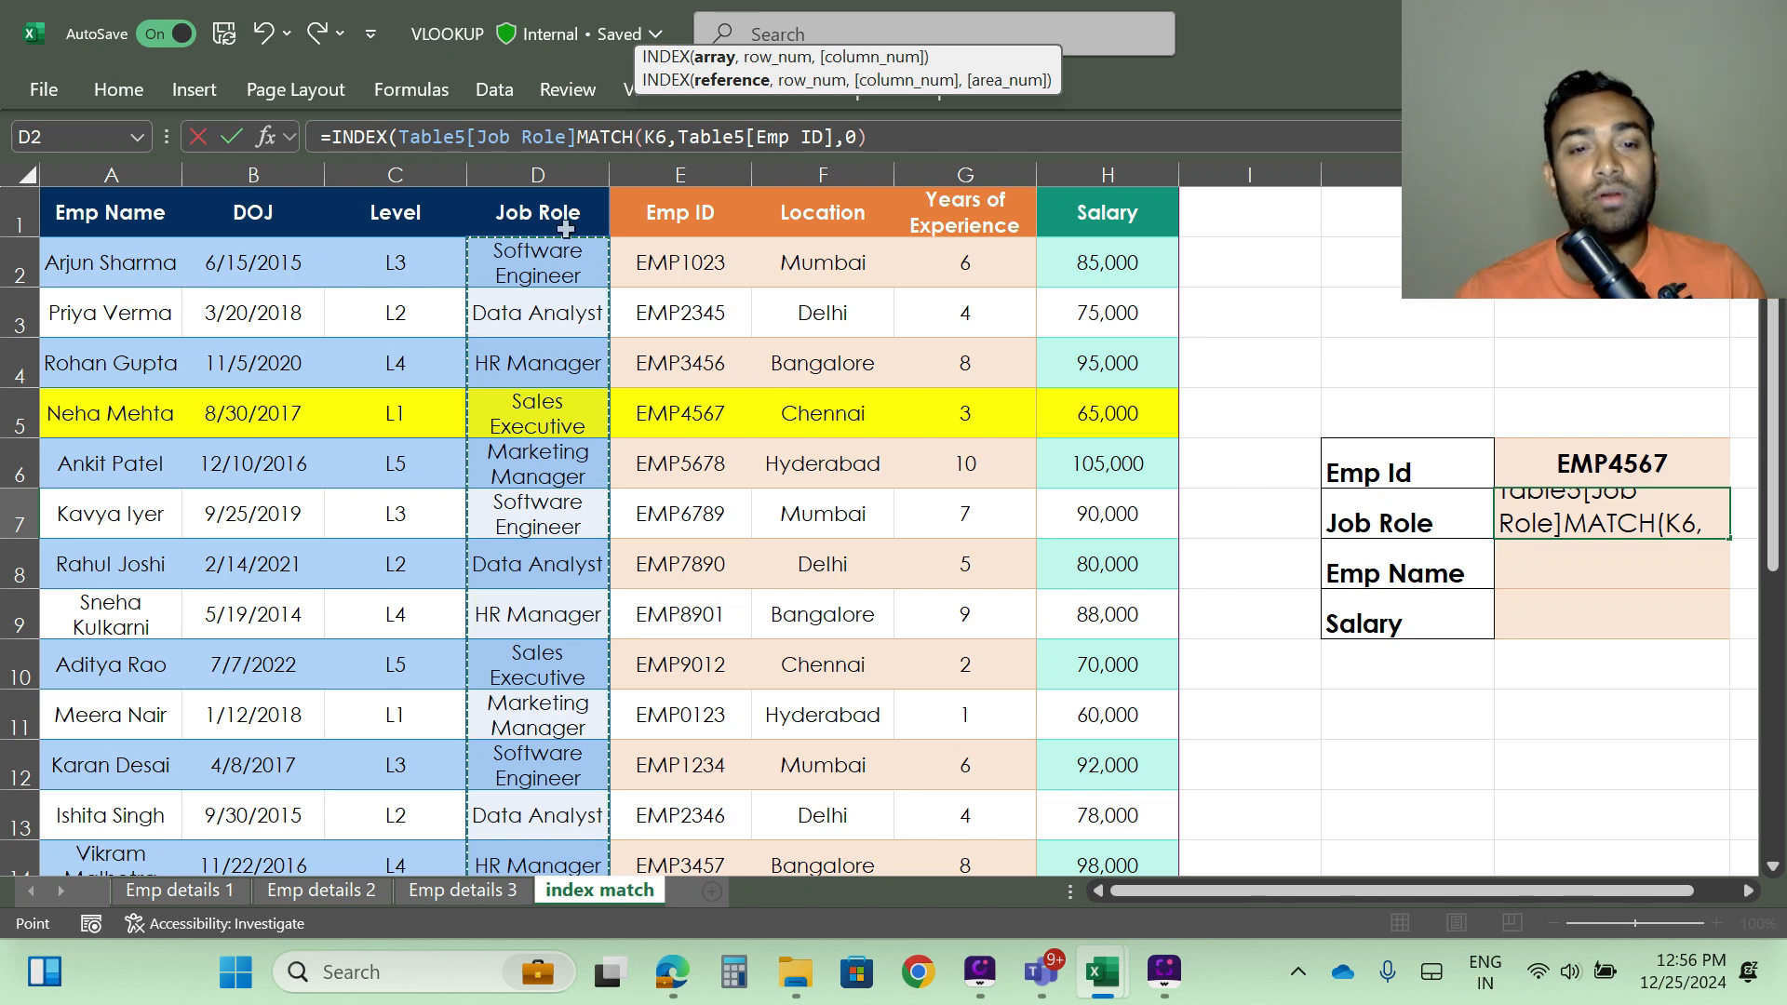
{"action": "type", "text": ","}
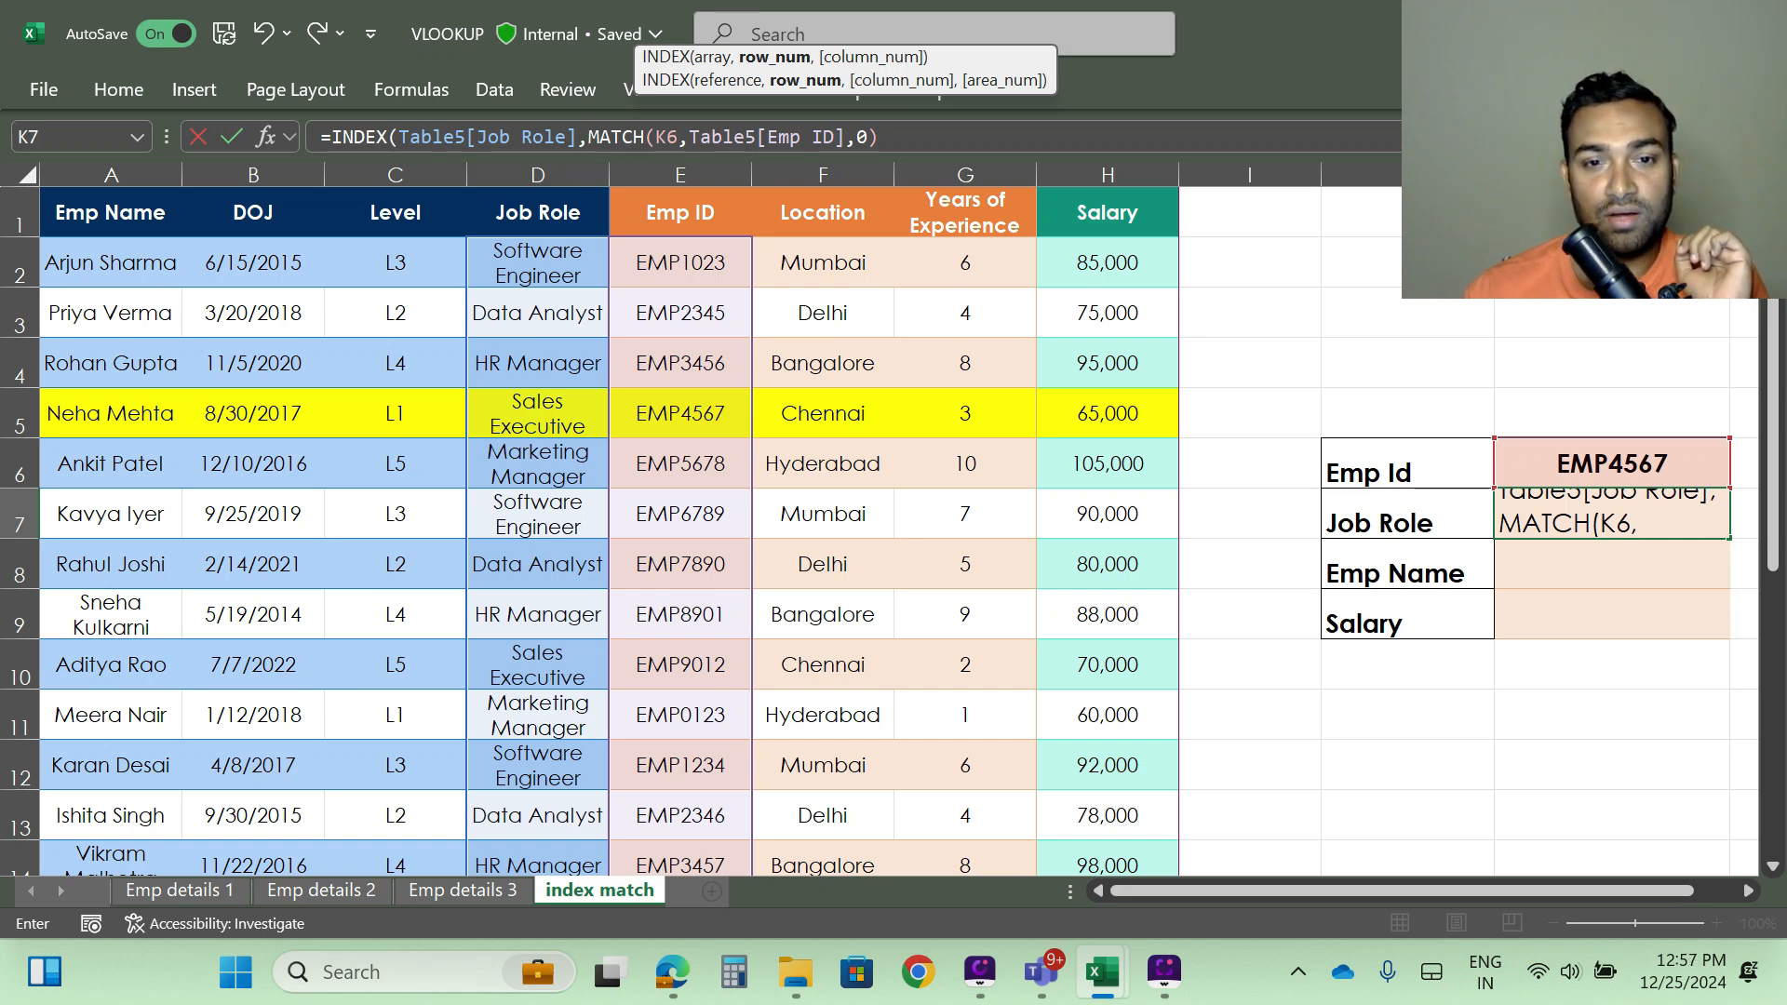
Step: Finish the INDEX formula in K7 by adding 1 as the column number after the MATCH part
{"action": "left_click", "coordinate": [880, 137]}
{"action": "type", "text": ","}
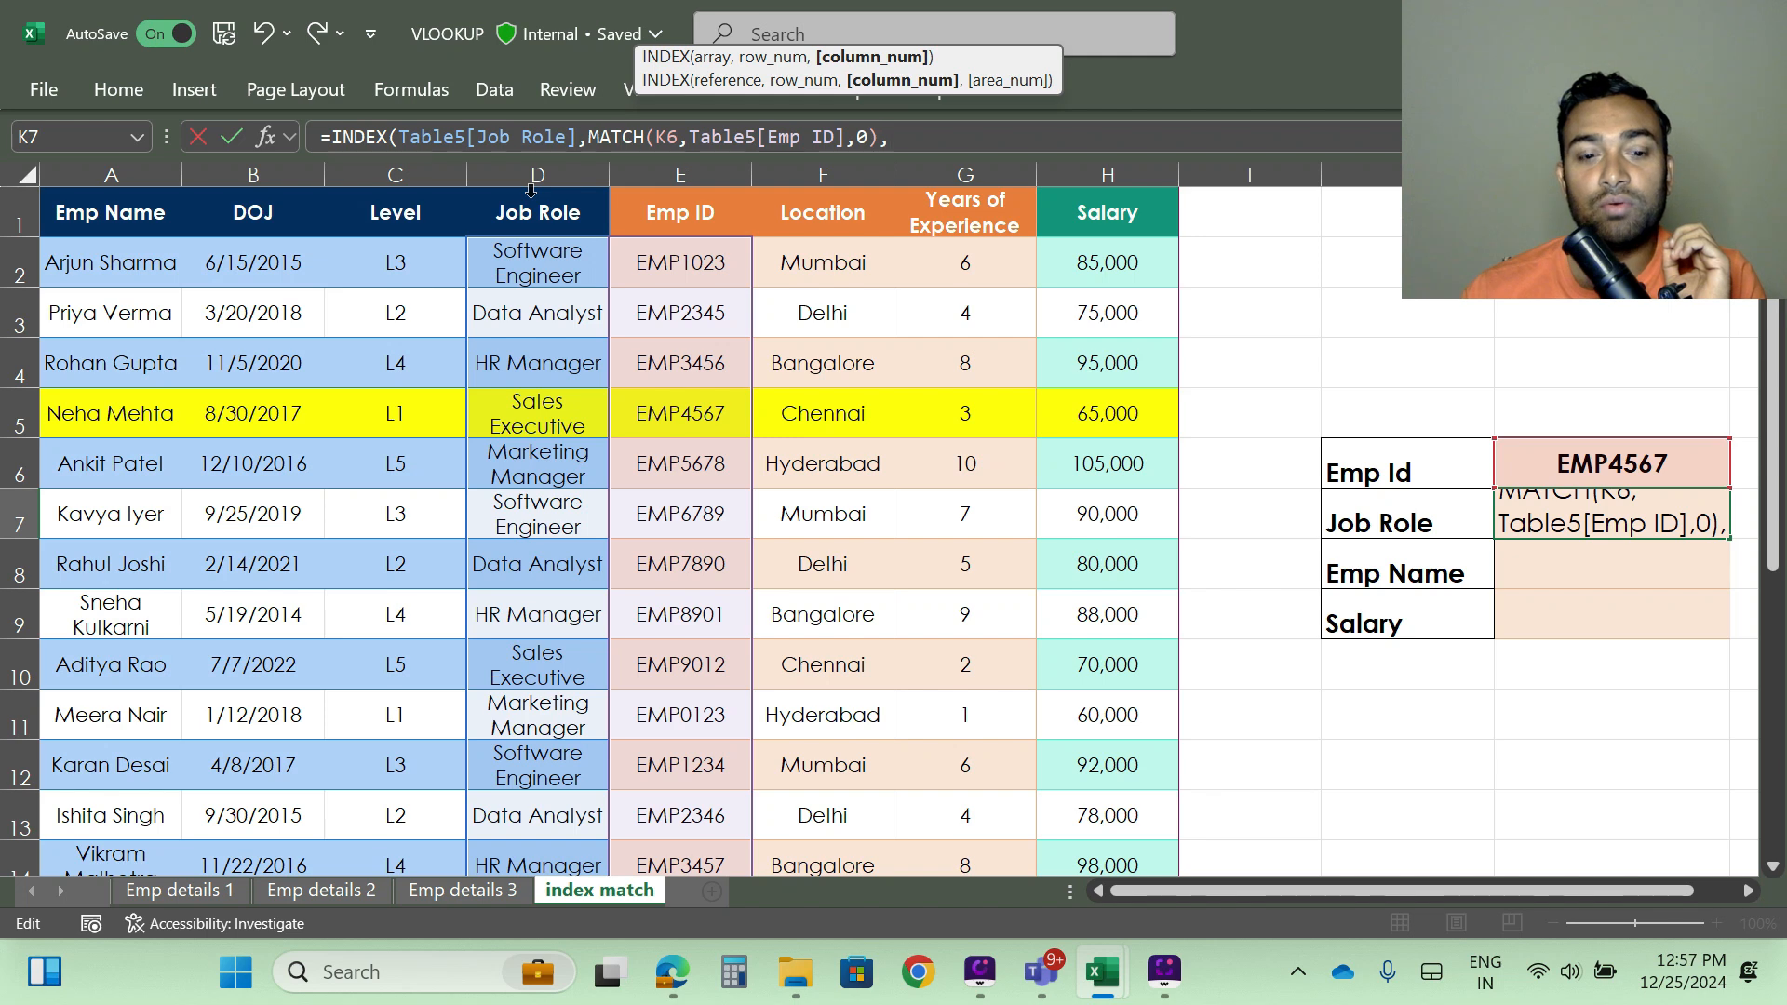
{"action": "type", "text": "1"}
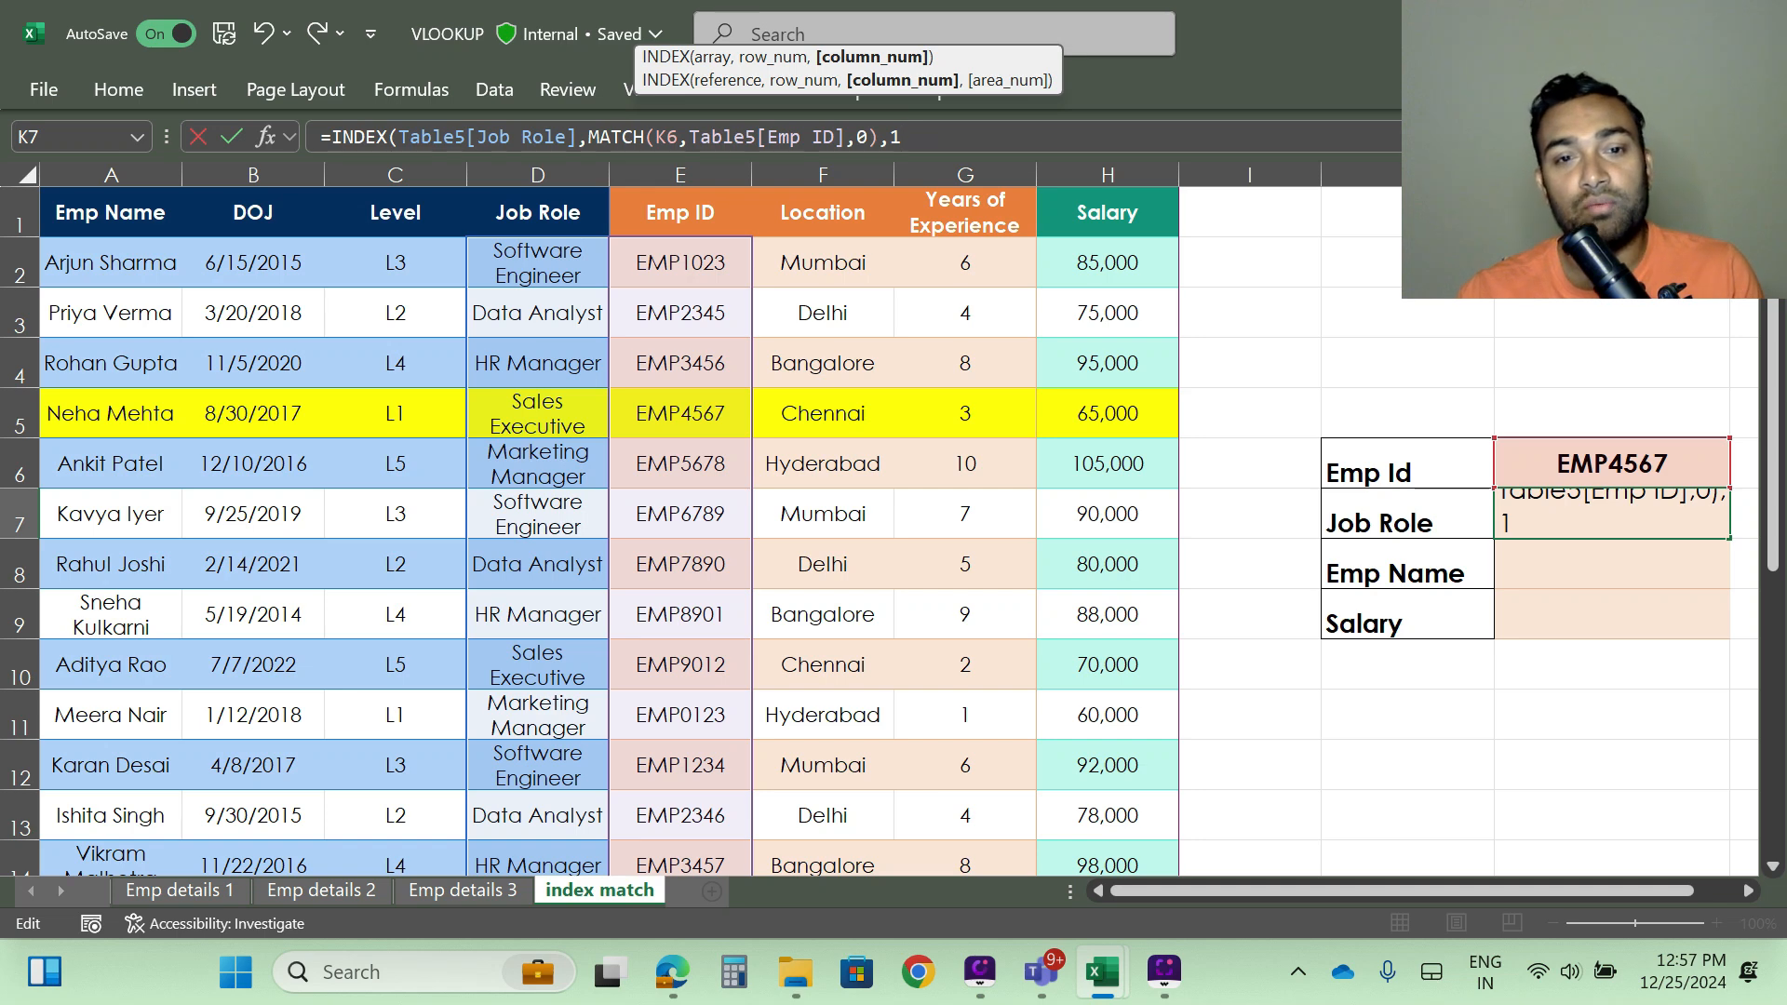
{"action": "type", "text": ")"}
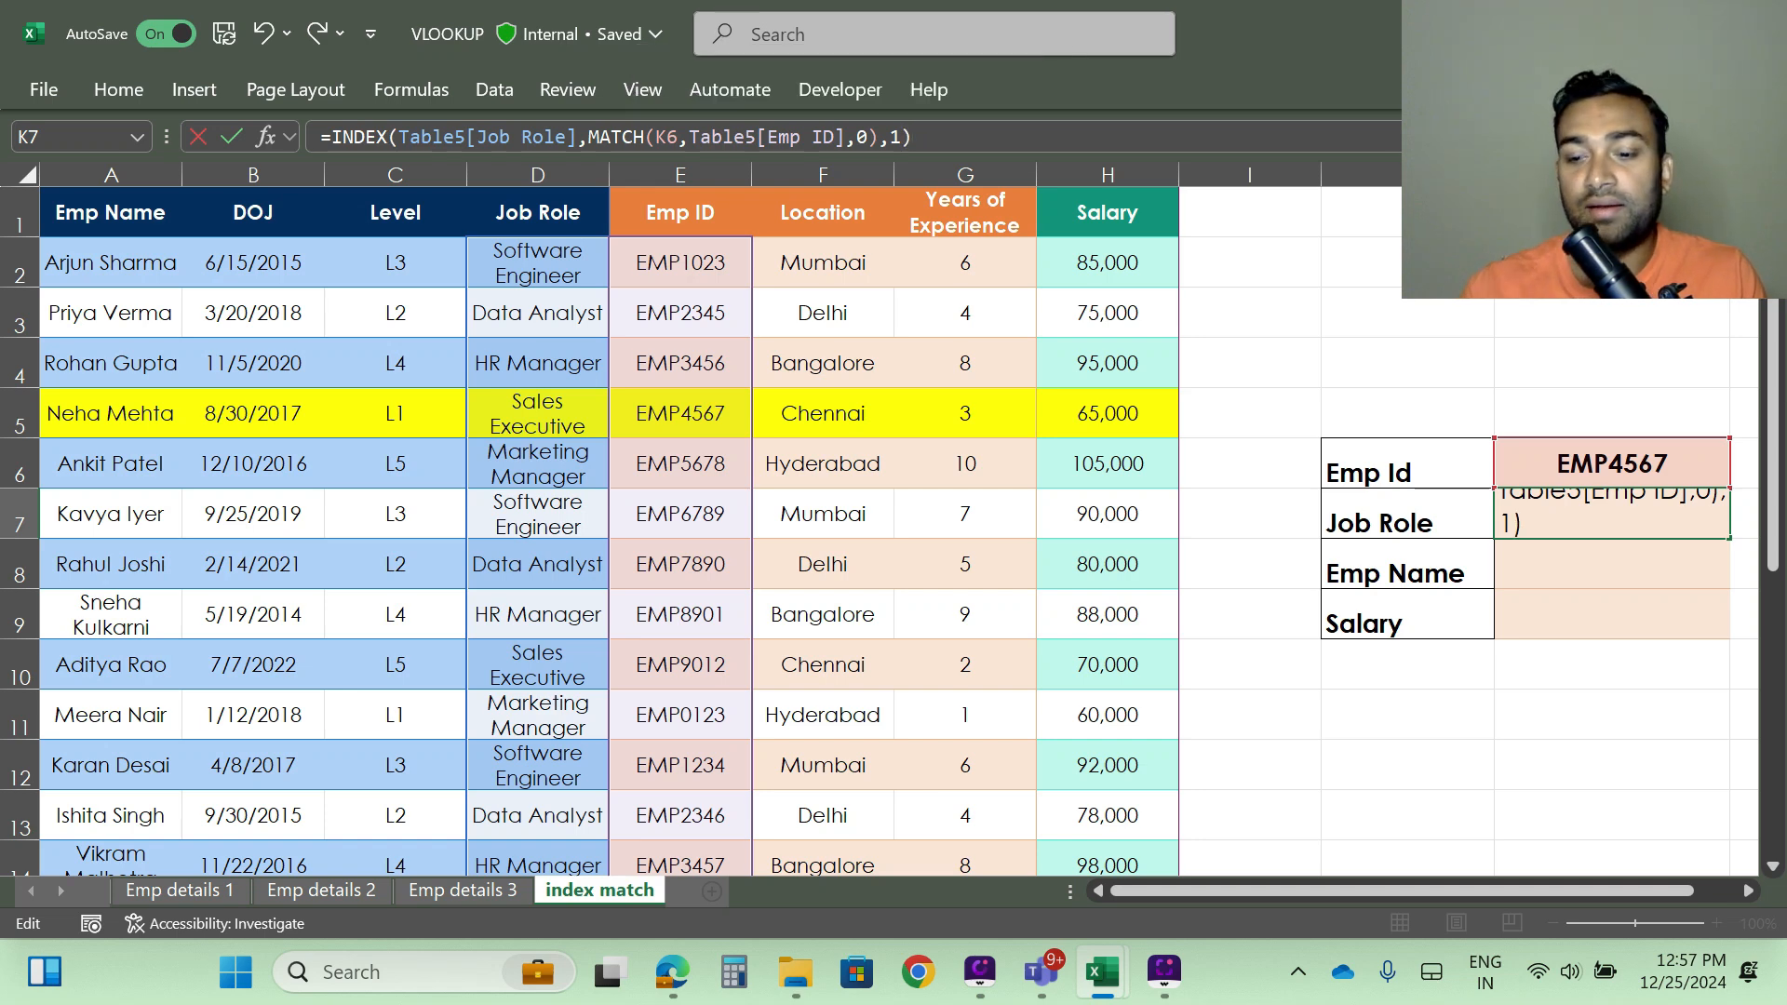
{"action": "key", "text": "Return"}
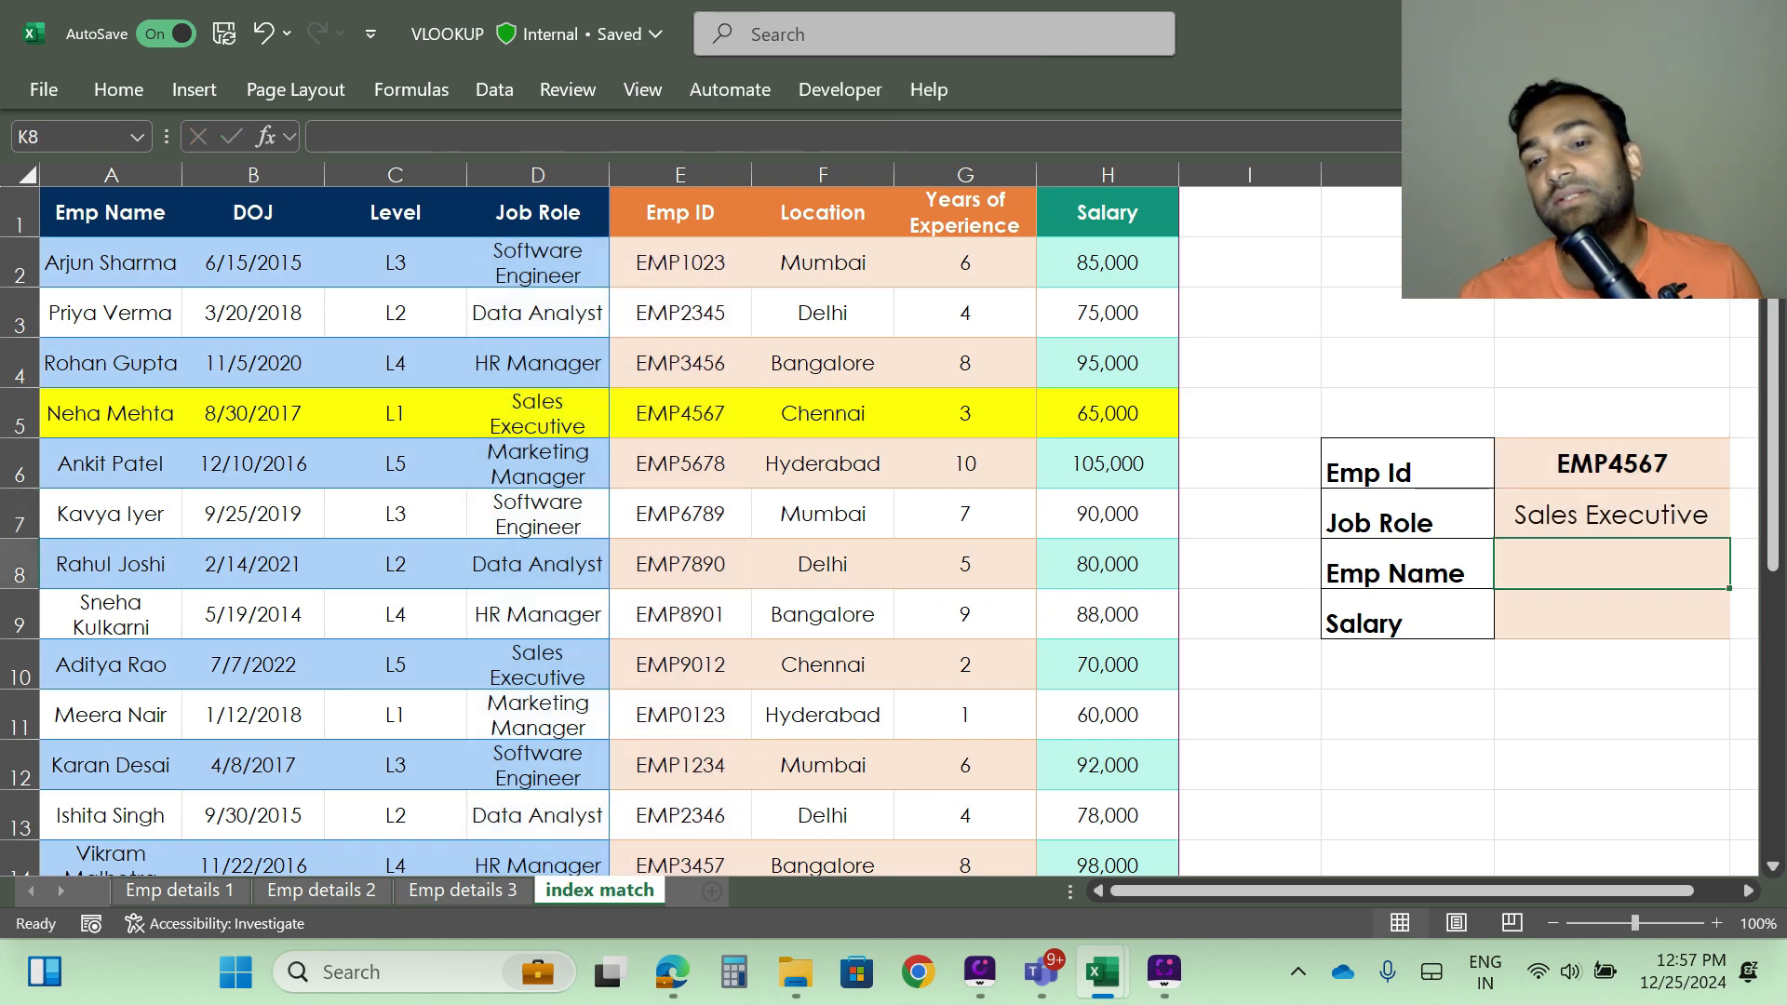
{"action": "left_click", "coordinate": [1599, 517]}
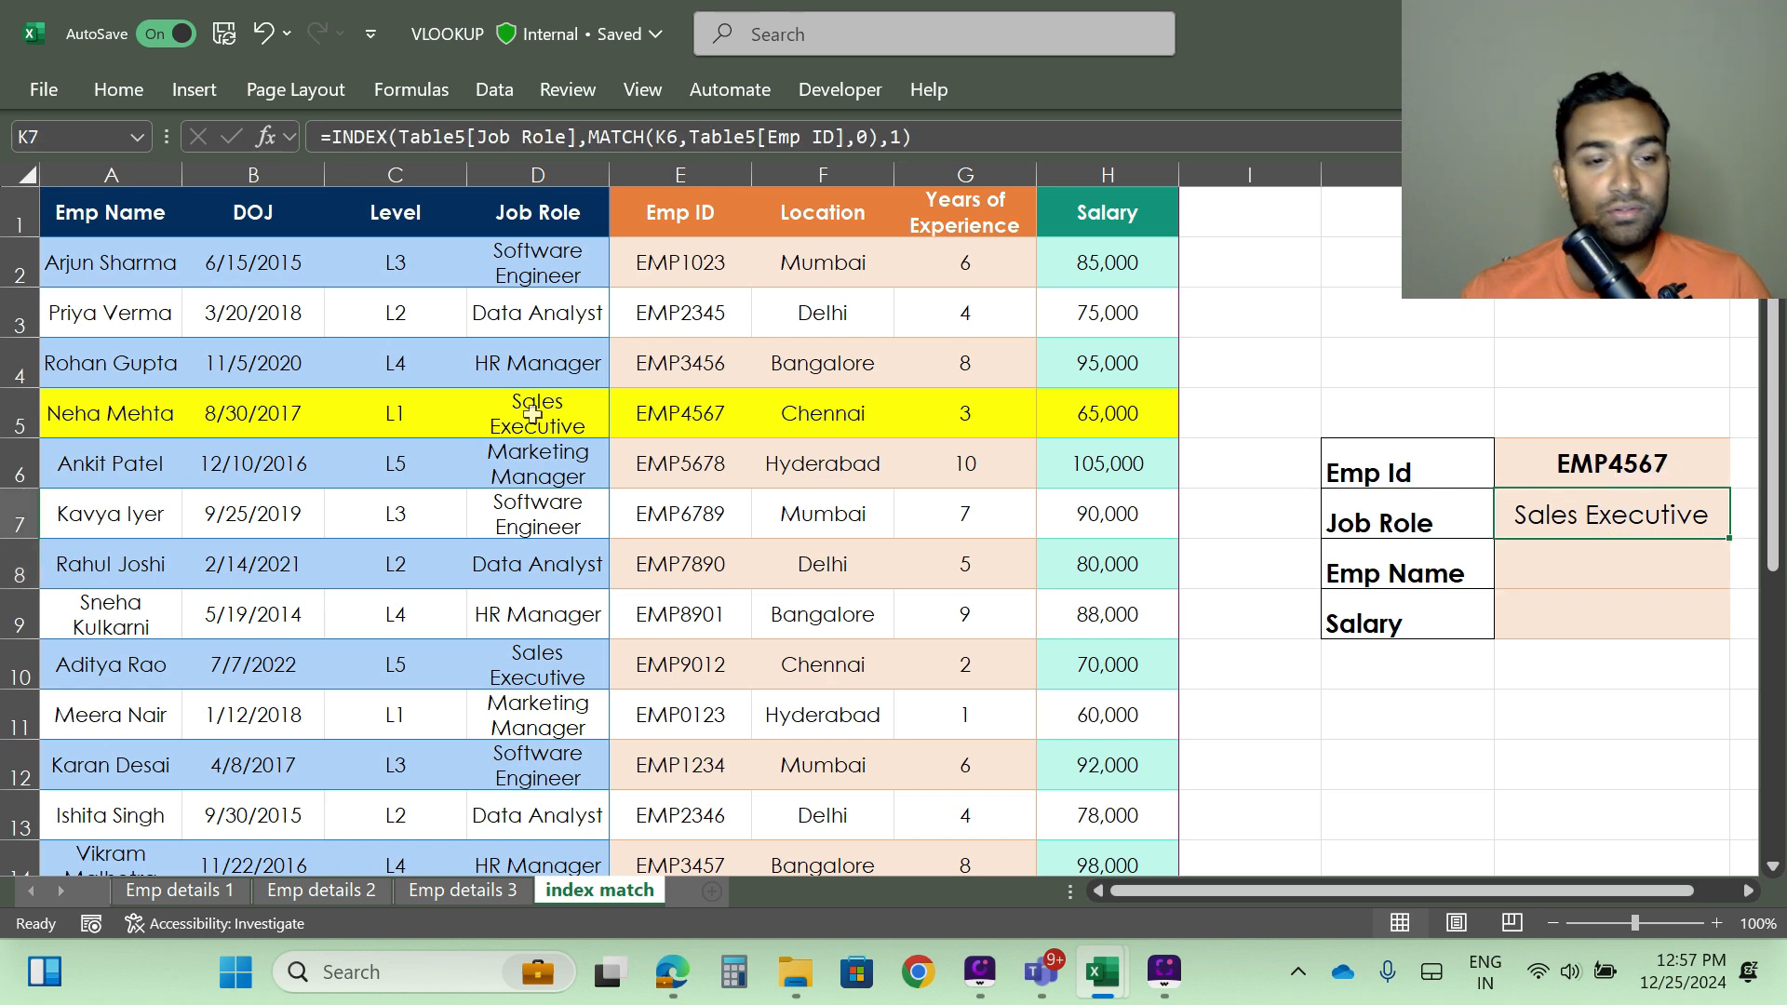
{"action": "left_click", "coordinate": [689, 421]}
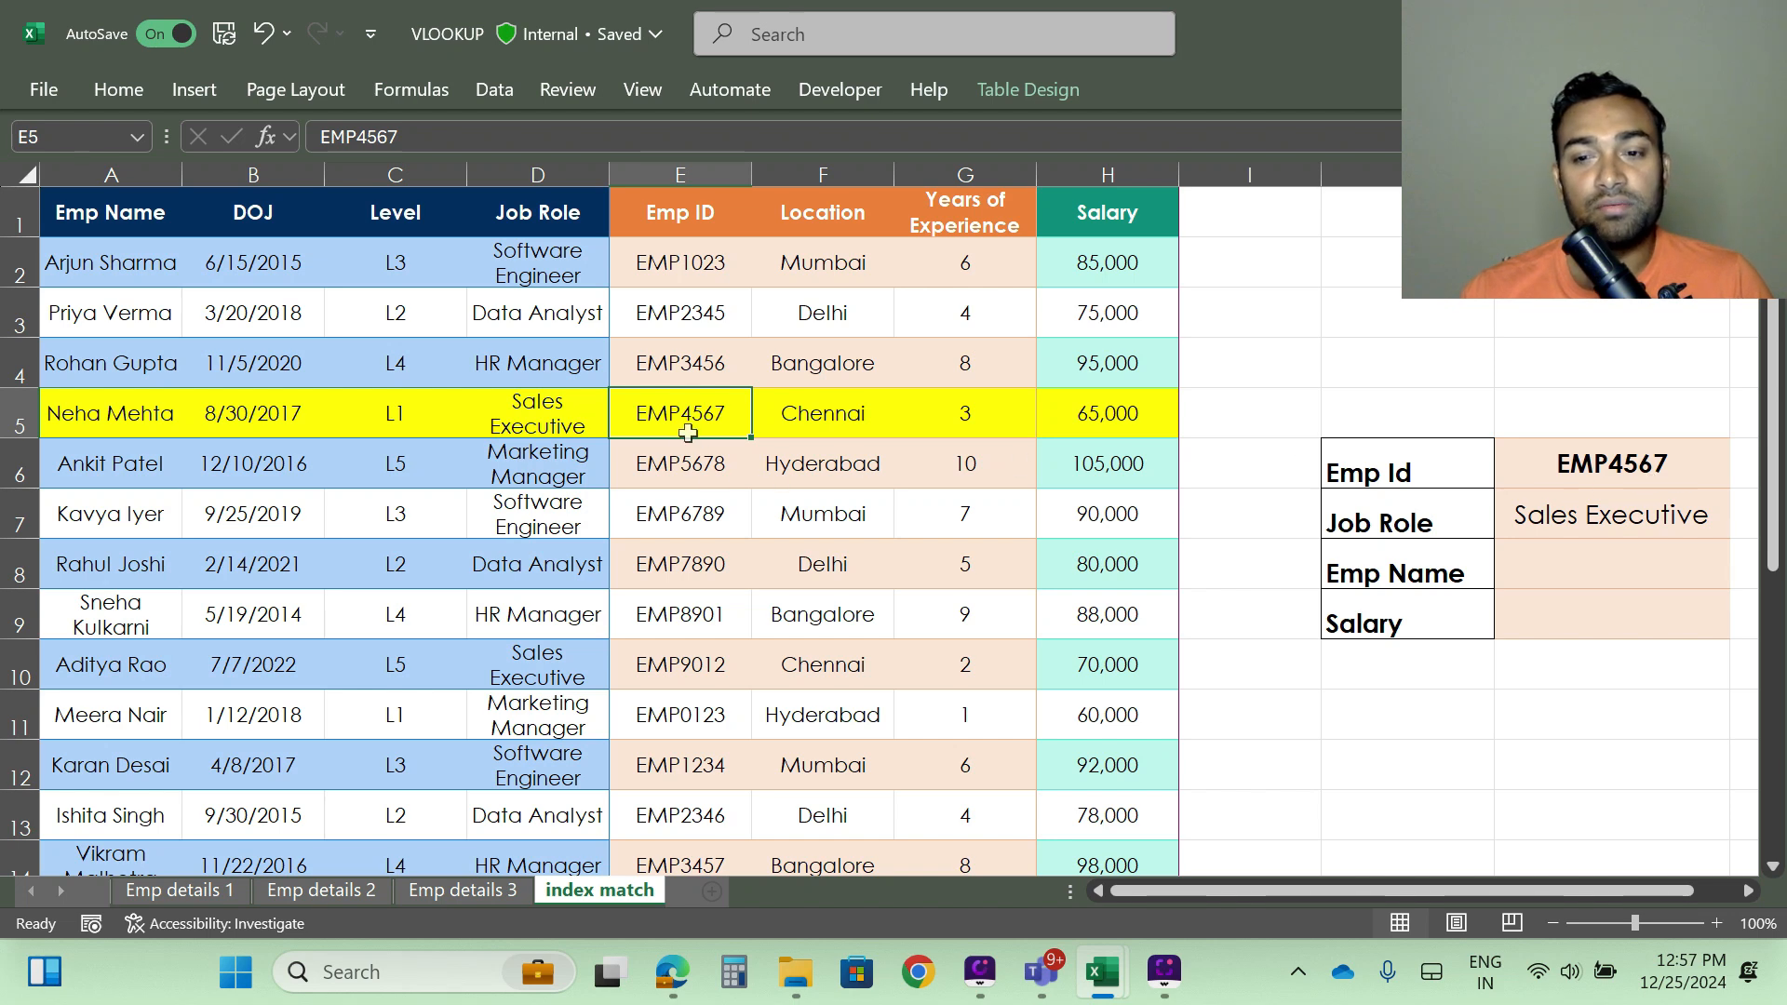
Step: Replace the Emp Id in lookup cell K6 with the ID of the employee in table row 6
{"action": "left_click", "coordinate": [1691, 458]}
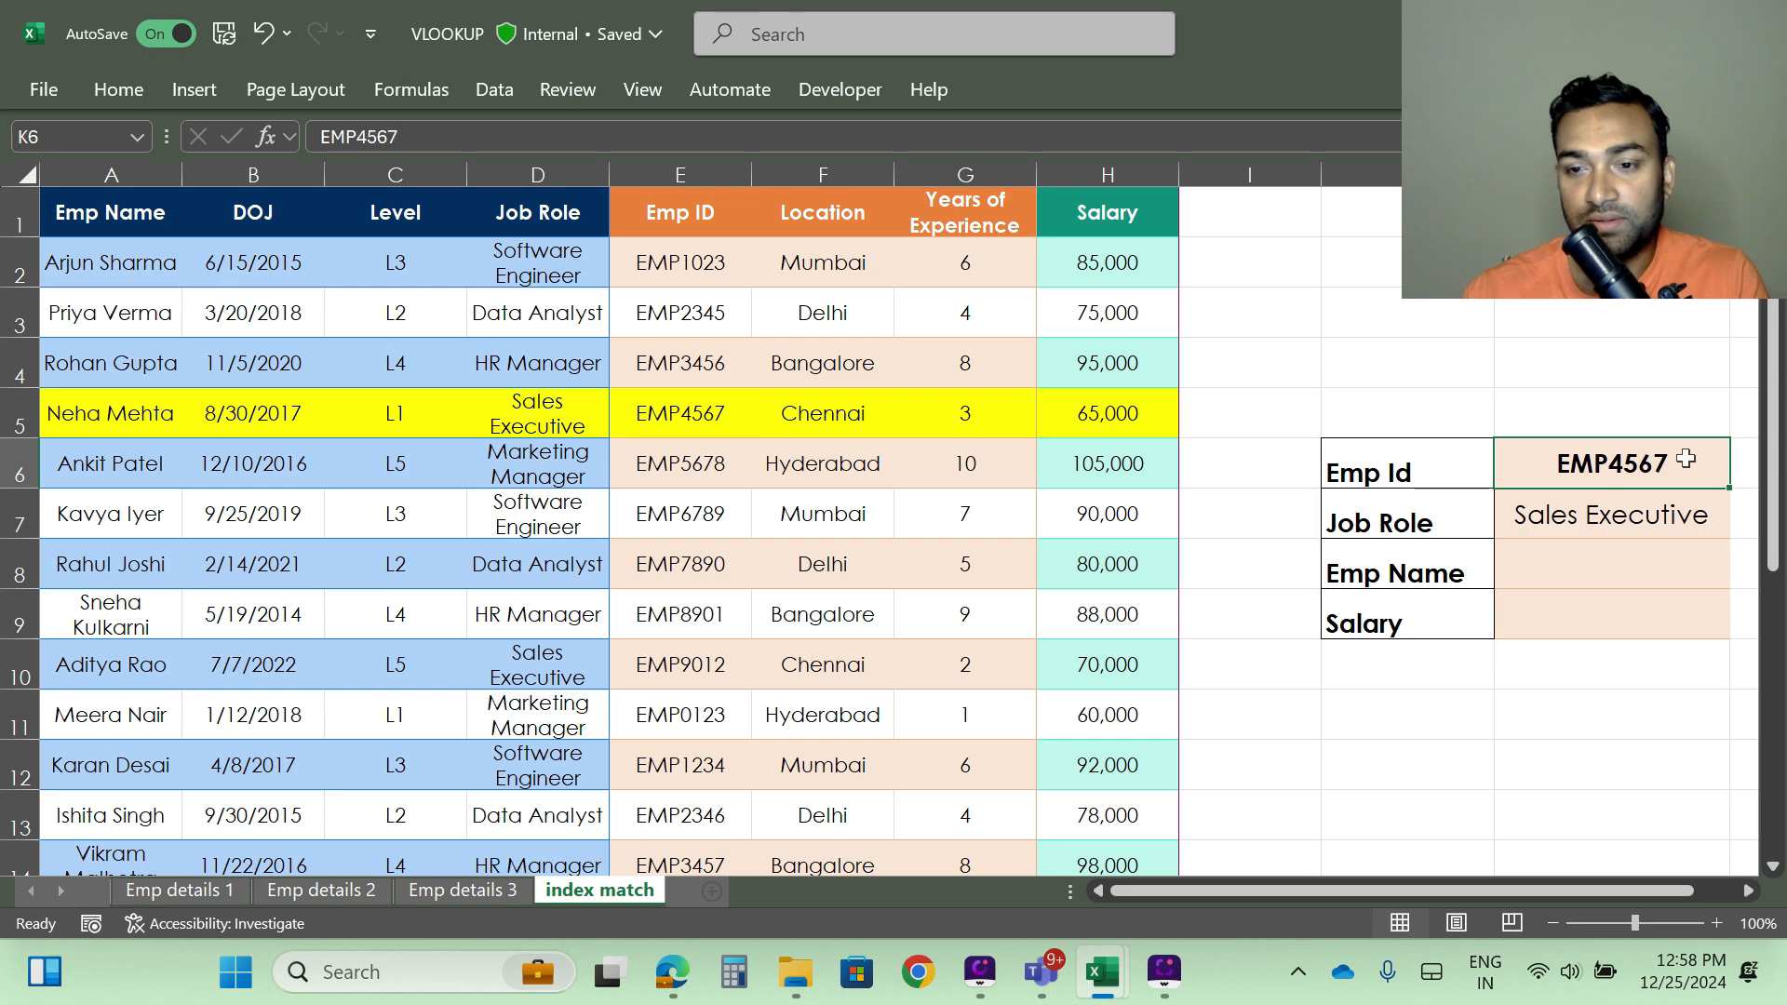
{"action": "double_click", "coordinate": [1686, 458]}
{"action": "key", "text": "BackSpace"}
{"action": "key", "text": "BackSpace"}
{"action": "key", "text": "BackSpace"}
{"action": "key", "text": "BackSpace"}
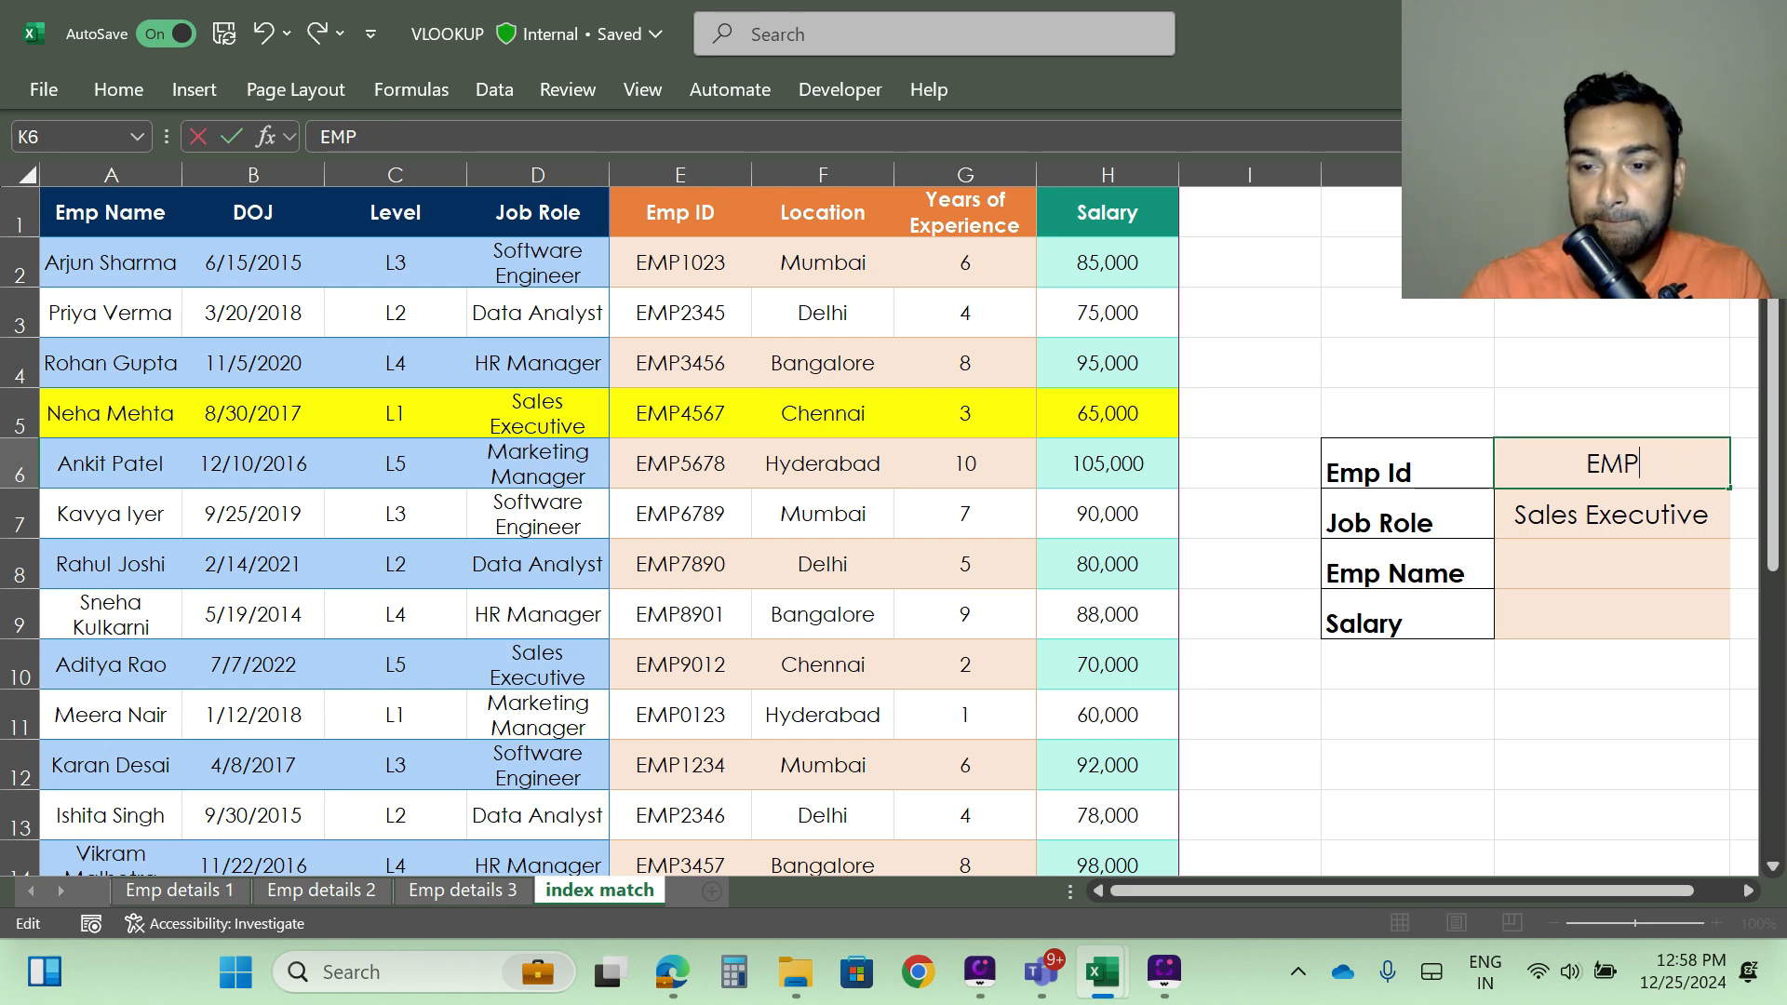
{"action": "type", "text": "567"}
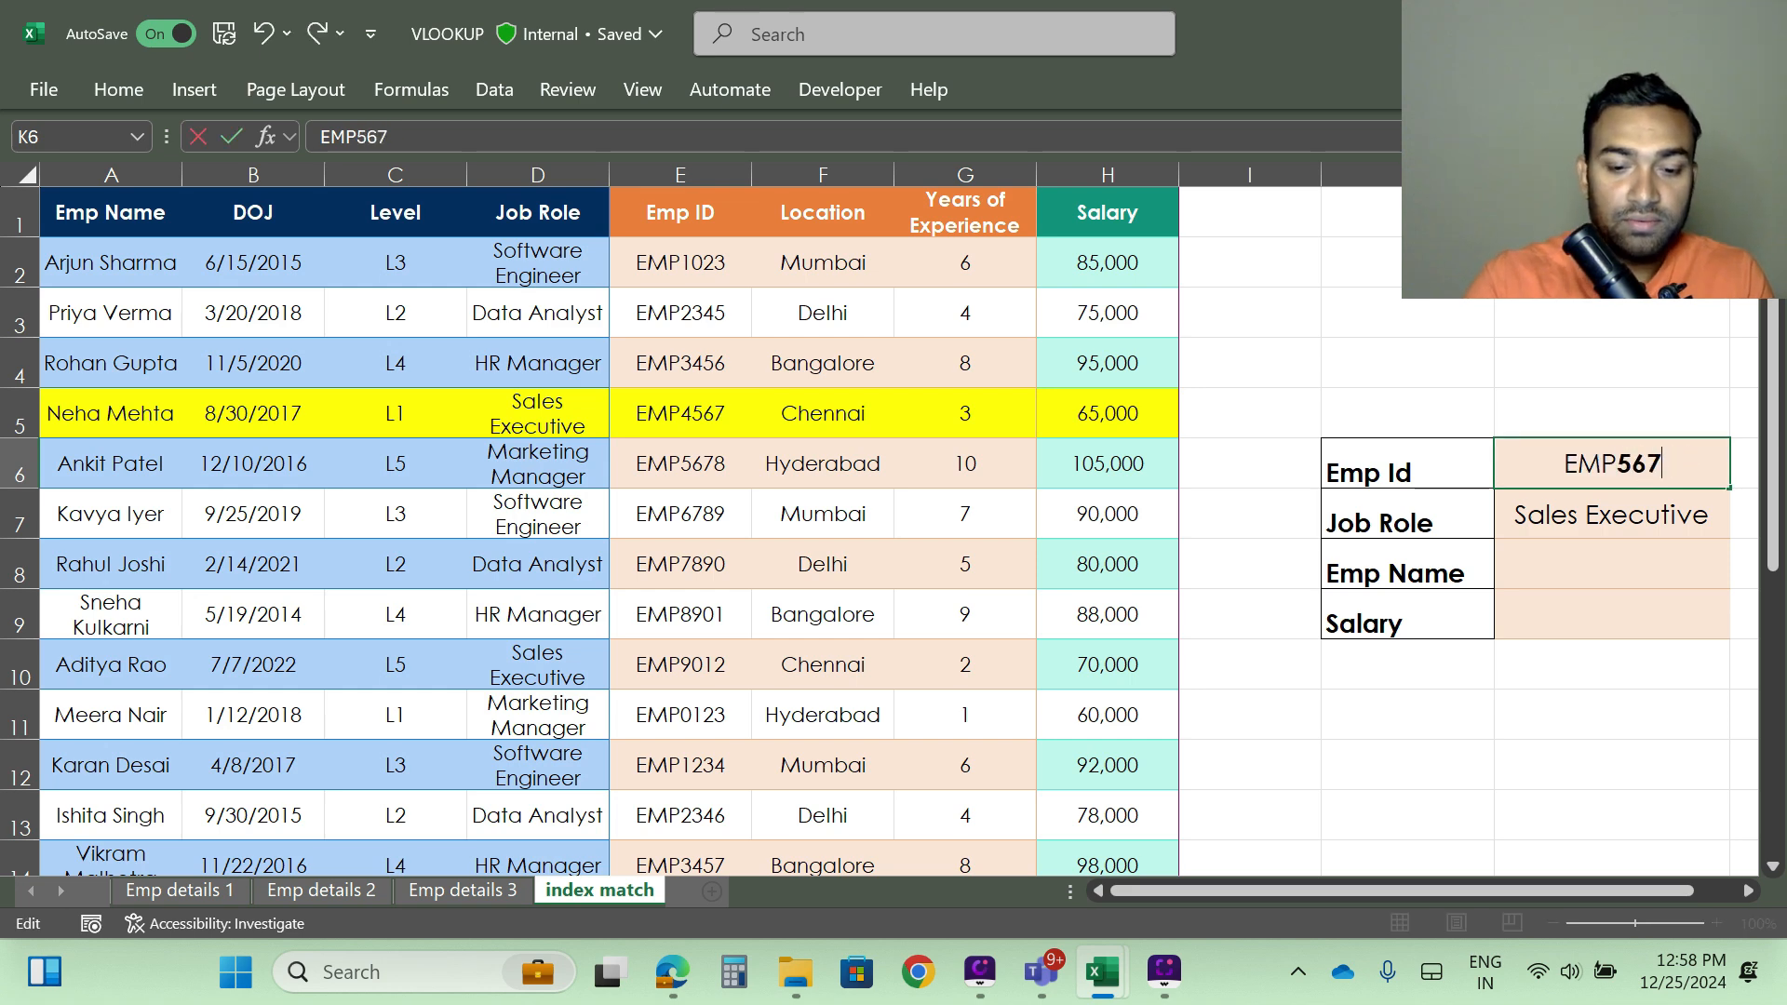
{"action": "type", "text": "8"}
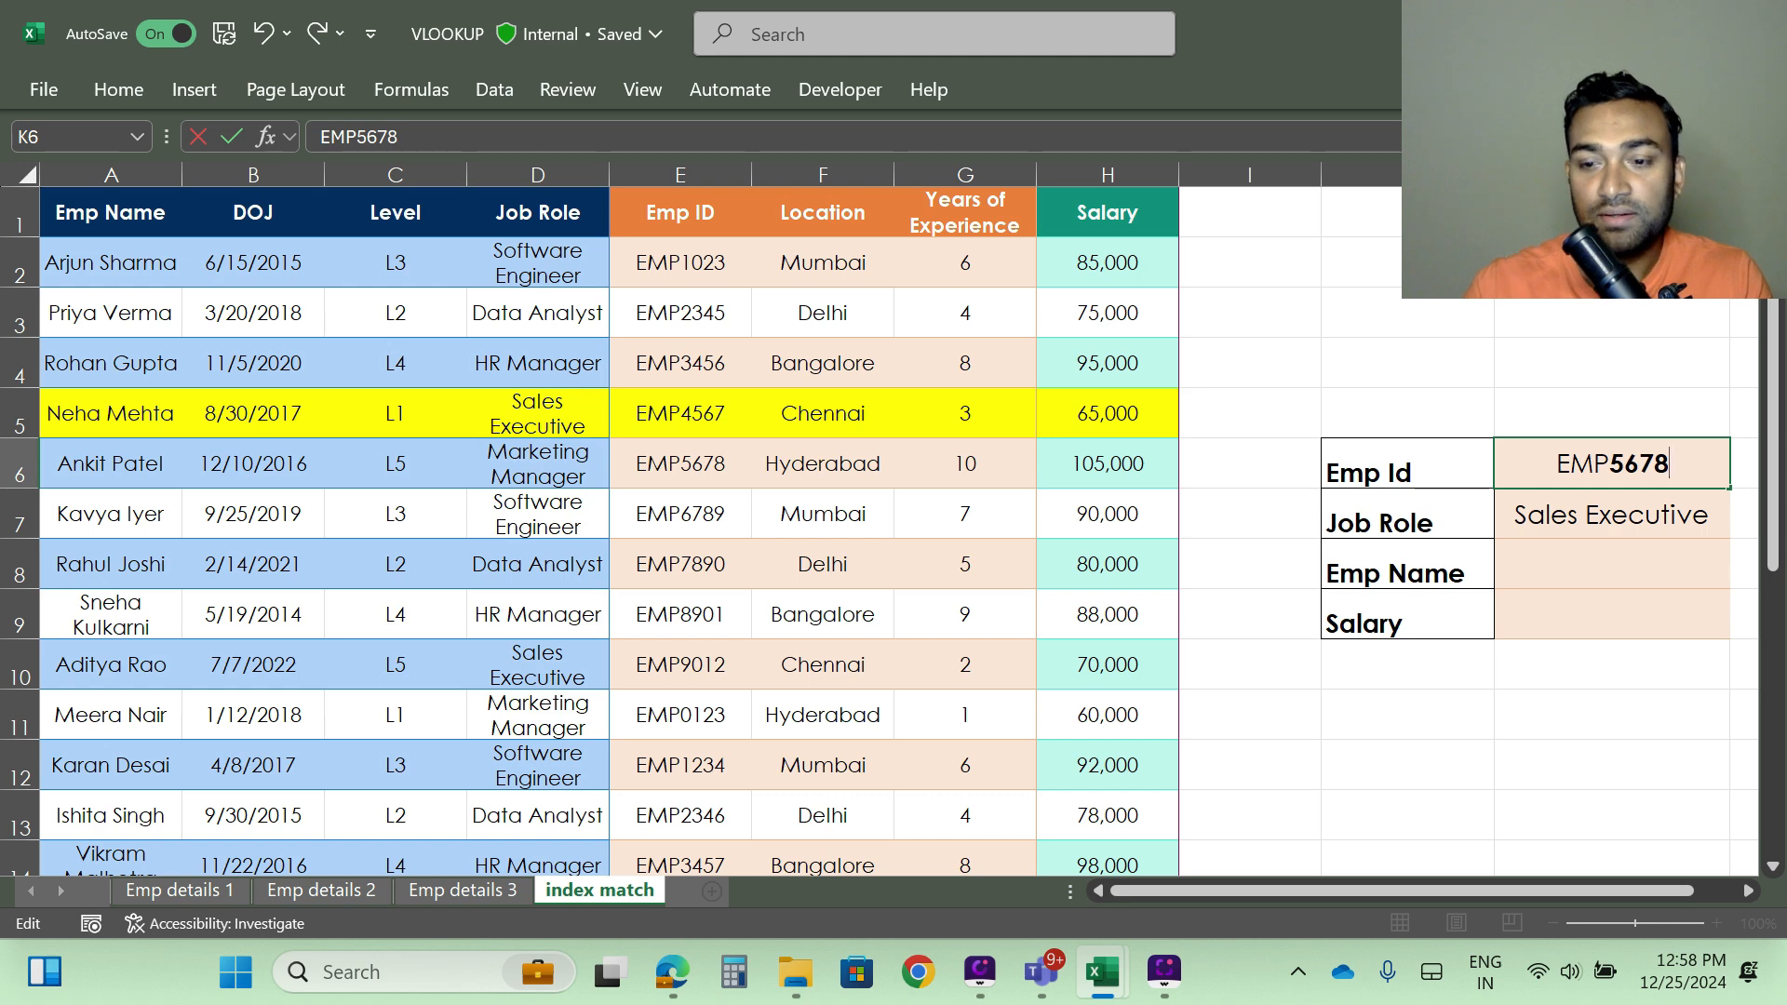
{"action": "key", "text": "Return"}
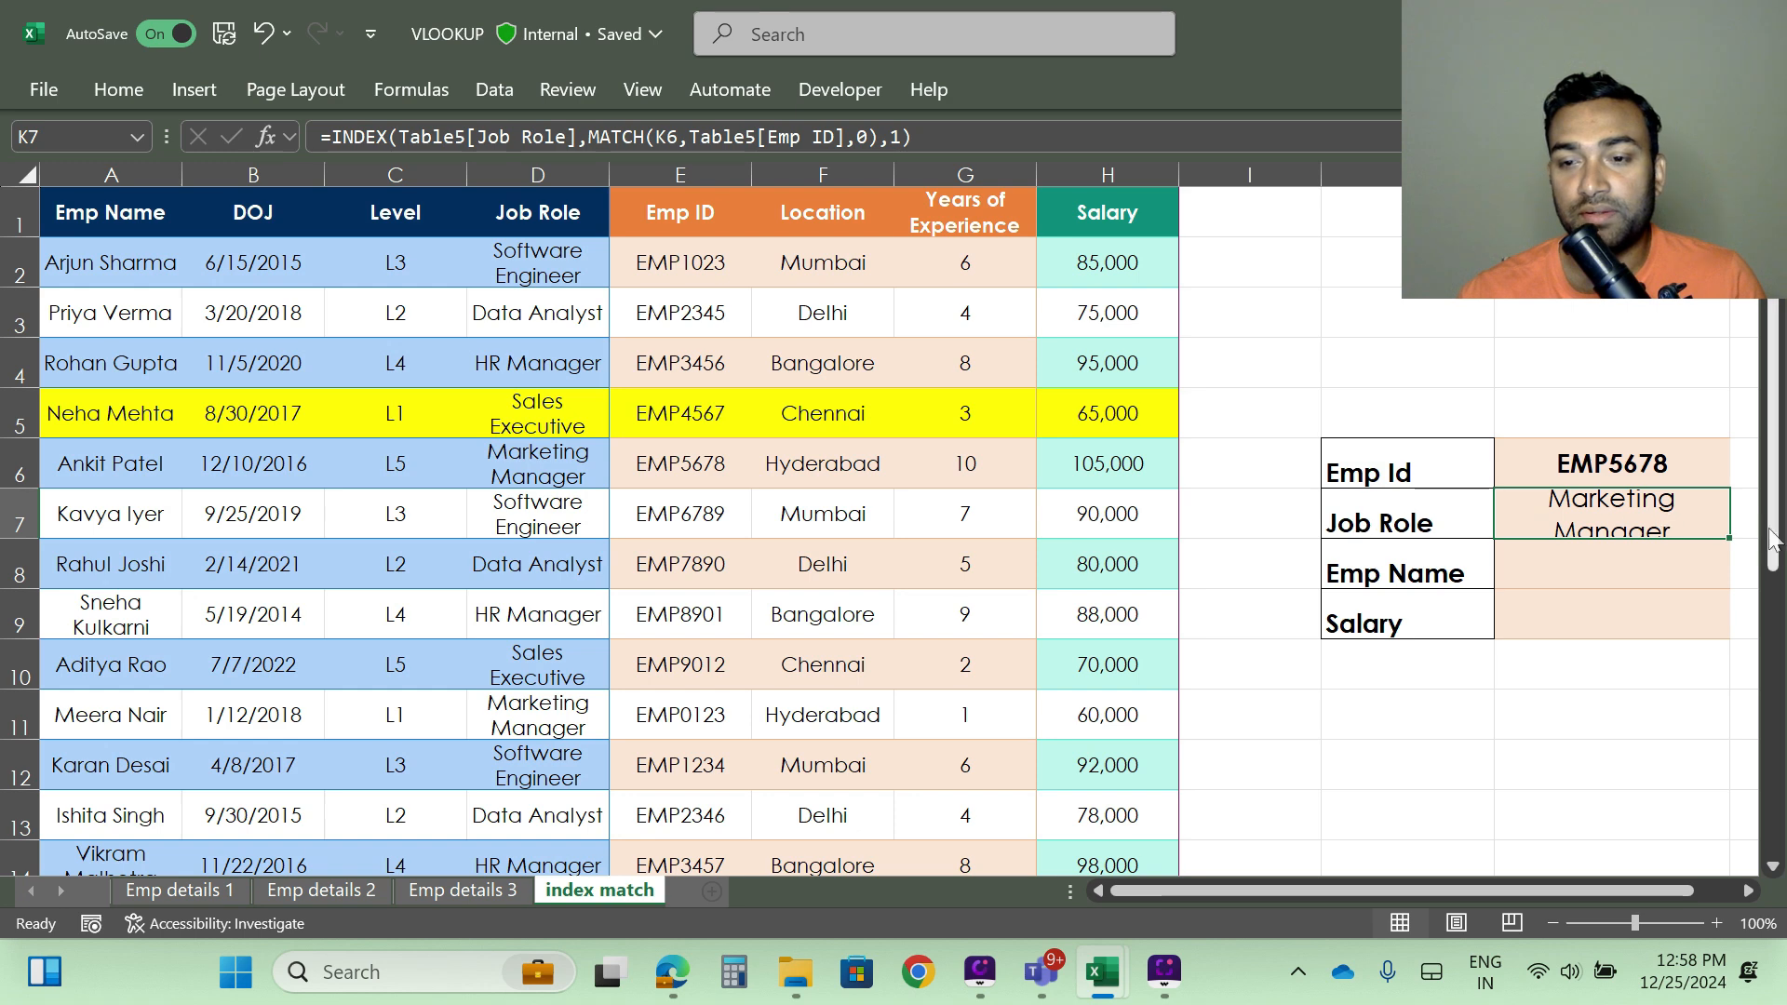
Step: Check the alignment and text wrapping settings of the Job Role result cell K7
{"action": "left_click", "coordinate": [1247, 514]}
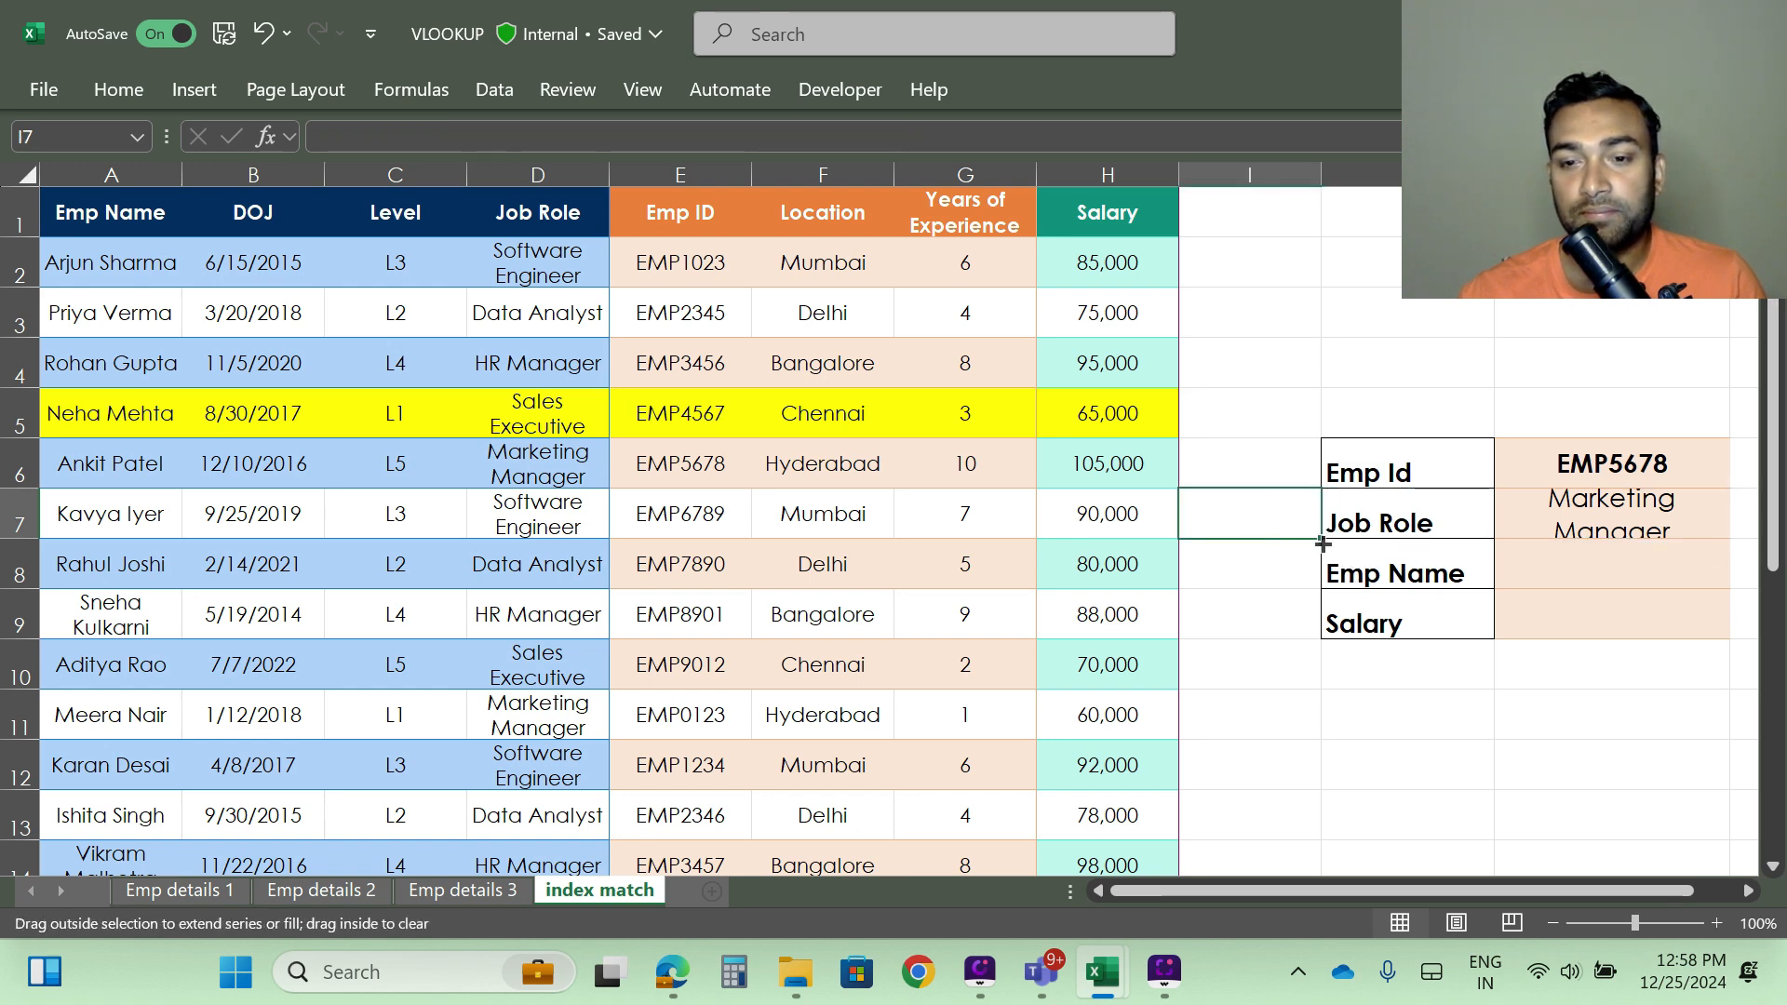
{"action": "left_click", "coordinate": [1672, 514]}
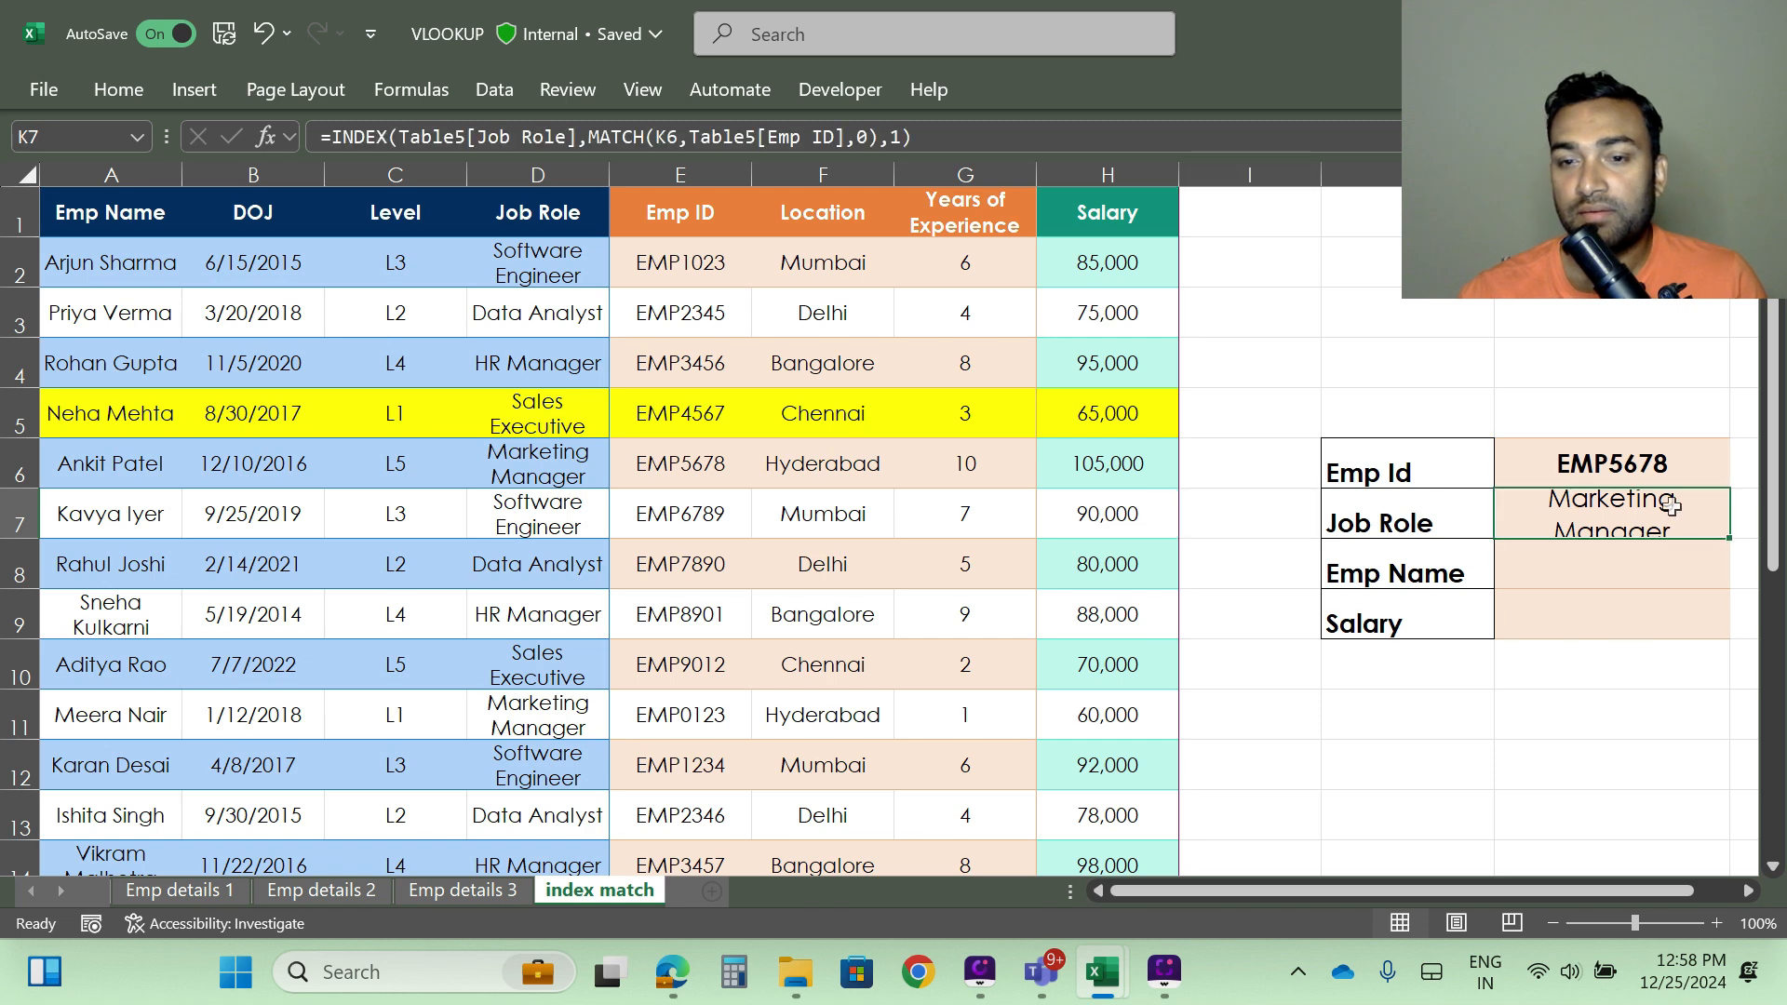
{"action": "left_click", "coordinate": [119, 89]}
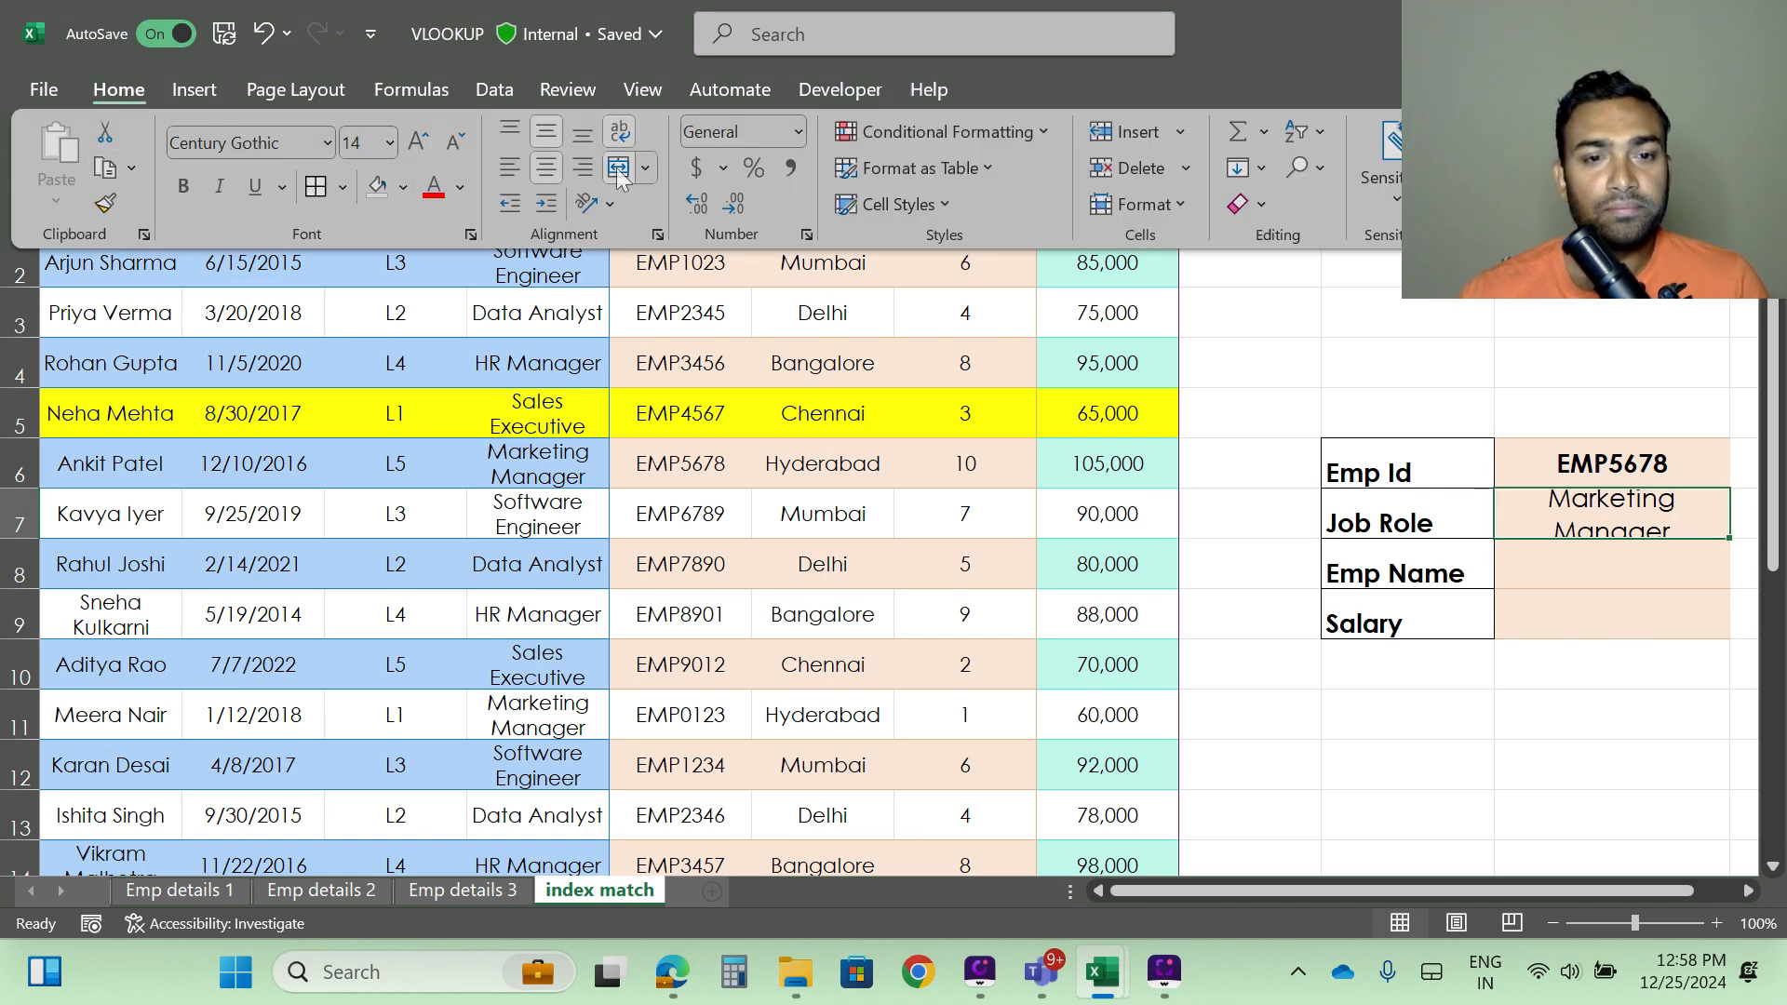
{"action": "left_click", "coordinate": [656, 233]}
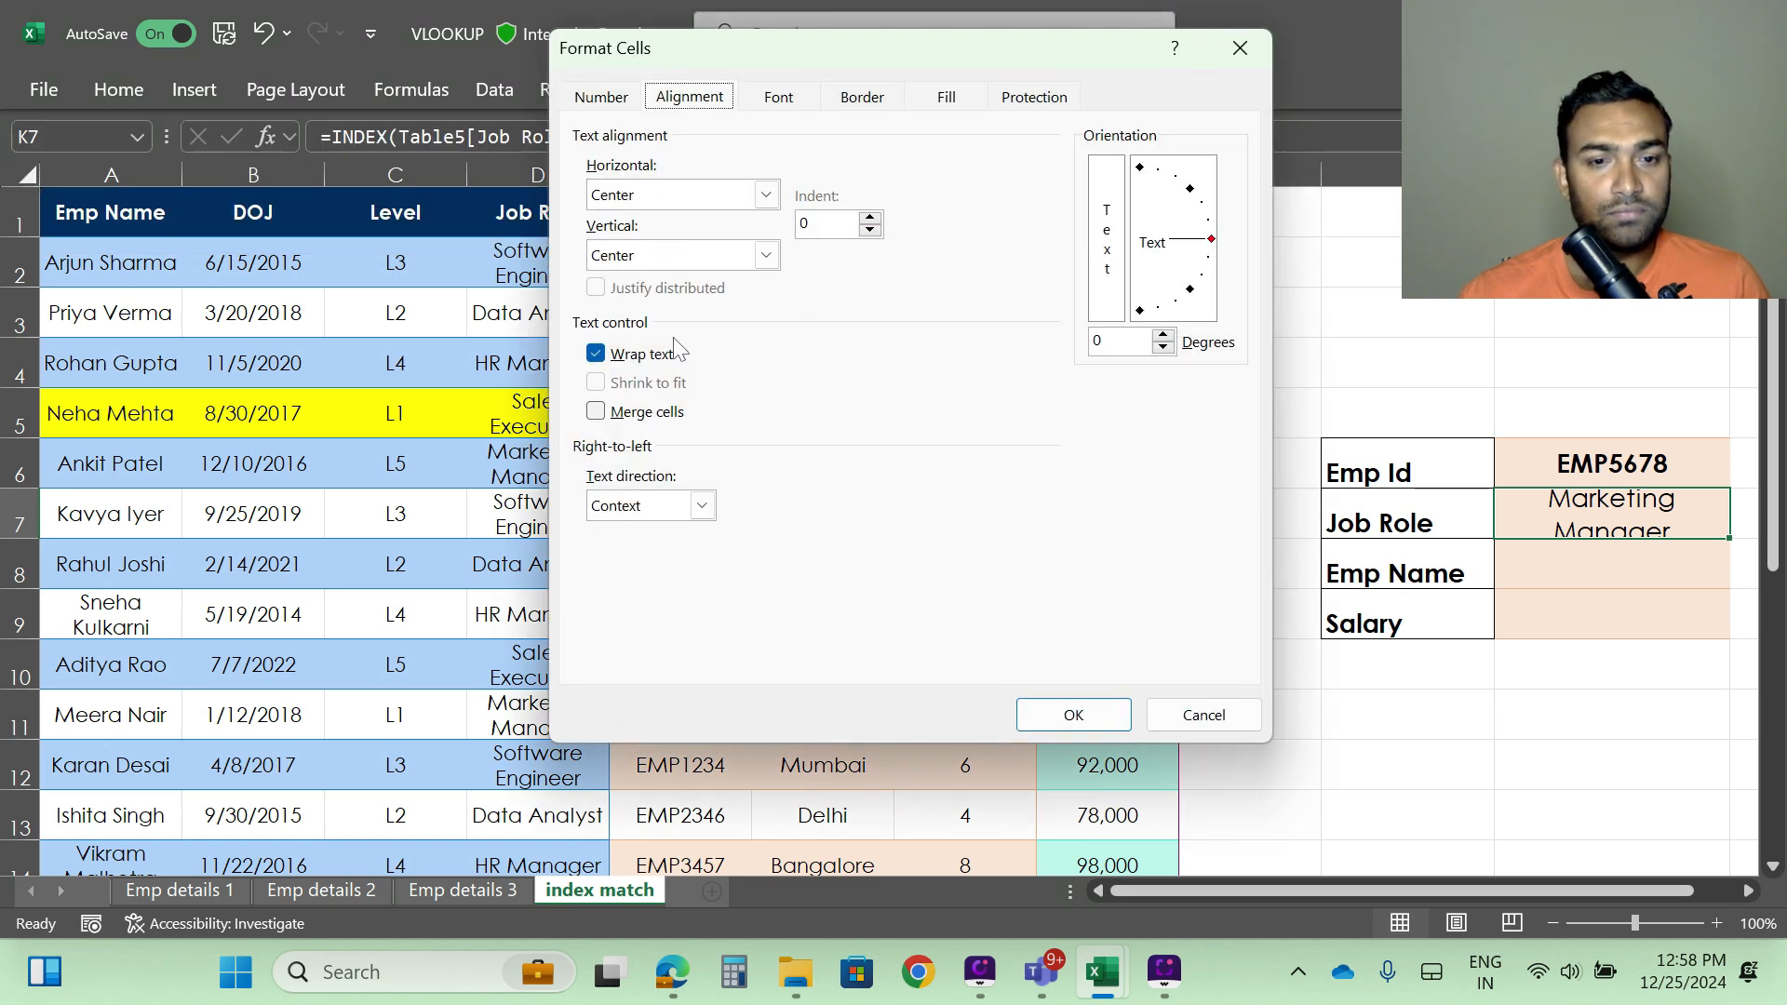
{"action": "left_click", "coordinate": [1073, 715]}
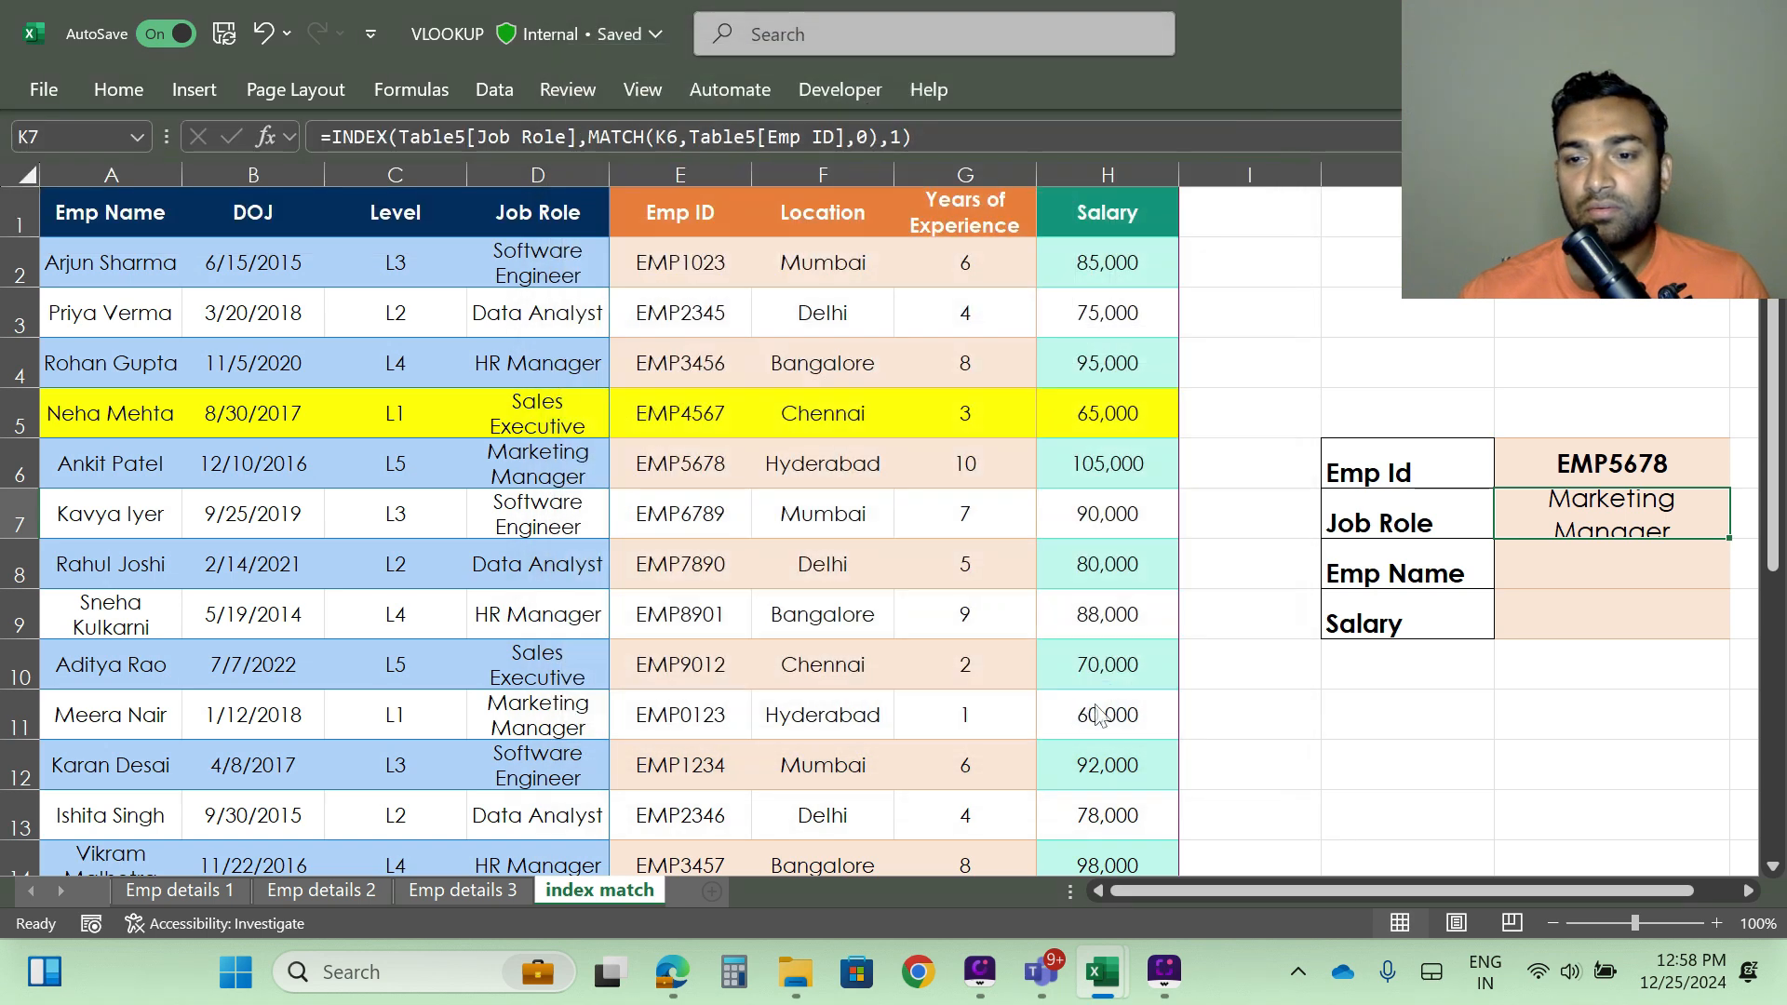
Step: Make row 7 taller so the wrapped Job Role result in K7 fits on two lines
{"action": "left_click", "coordinate": [1604, 617]}
{"action": "left_click", "coordinate": [1585, 521]}
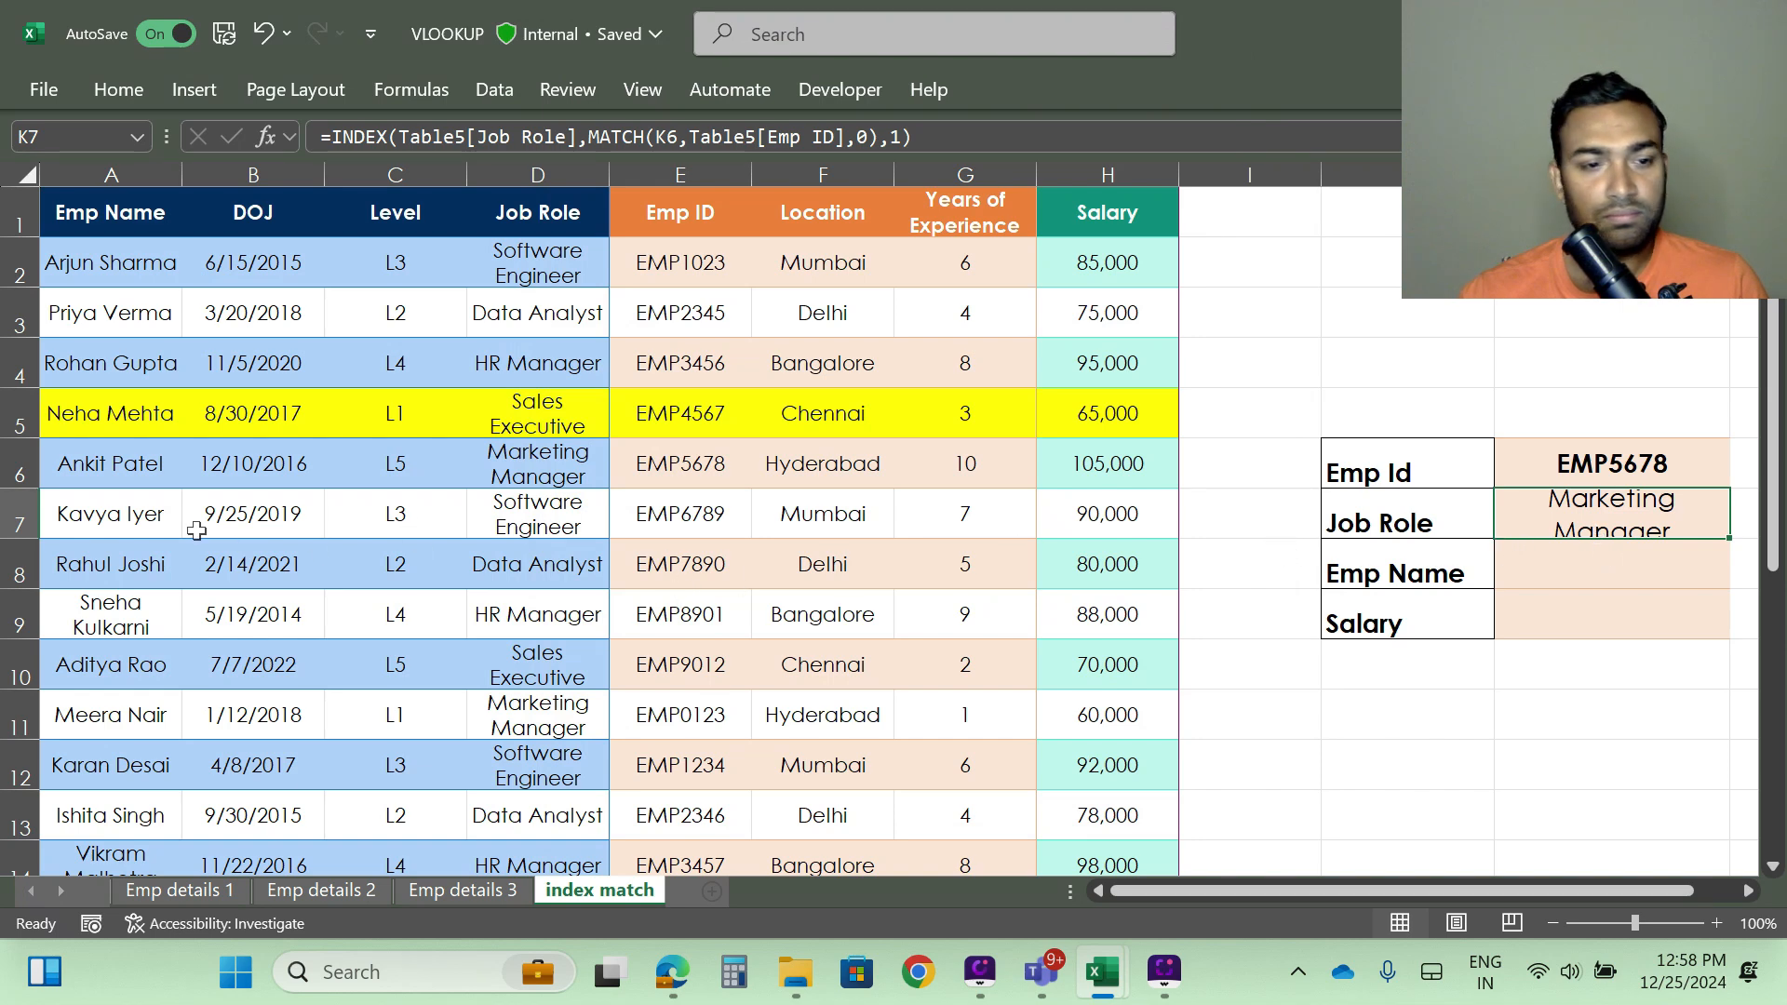
{"action": "left_click_drag", "start_coordinate": [22, 537], "coordinate": [22, 559]}
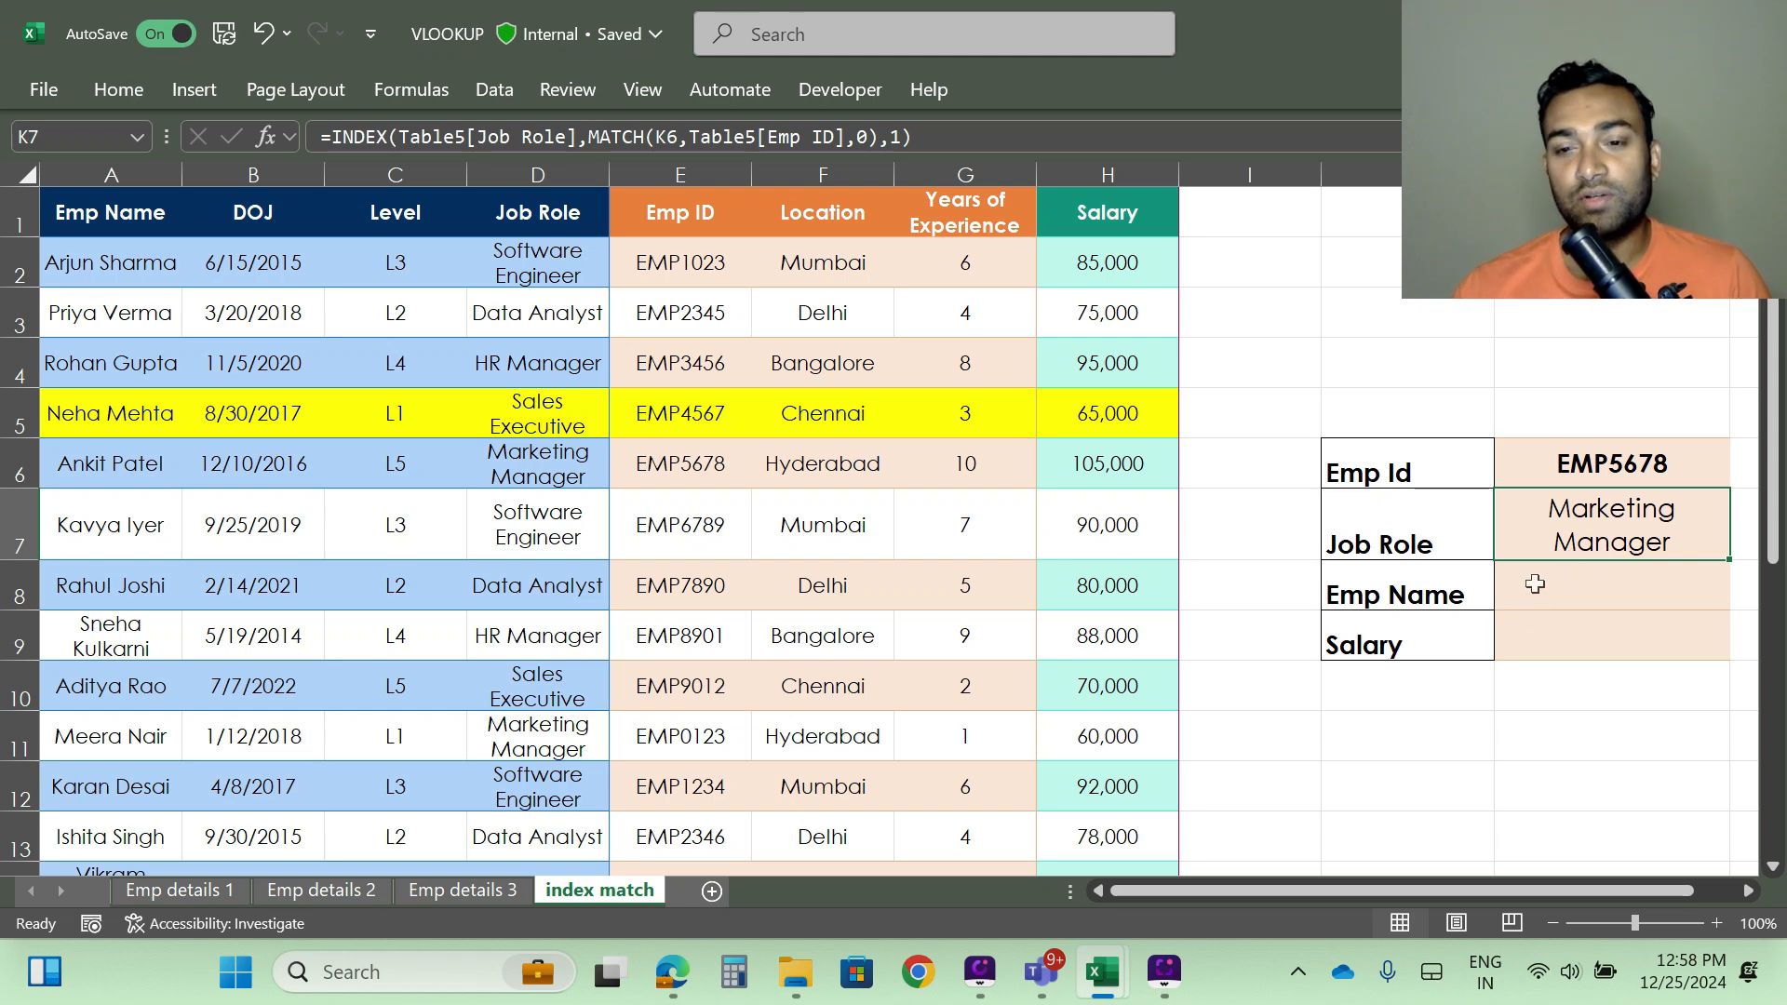
Step: Start a MATCH formula in the Emp Name result cell K8, using the employee ID in K6 as the lookup value
{"action": "left_click", "coordinate": [1566, 589]}
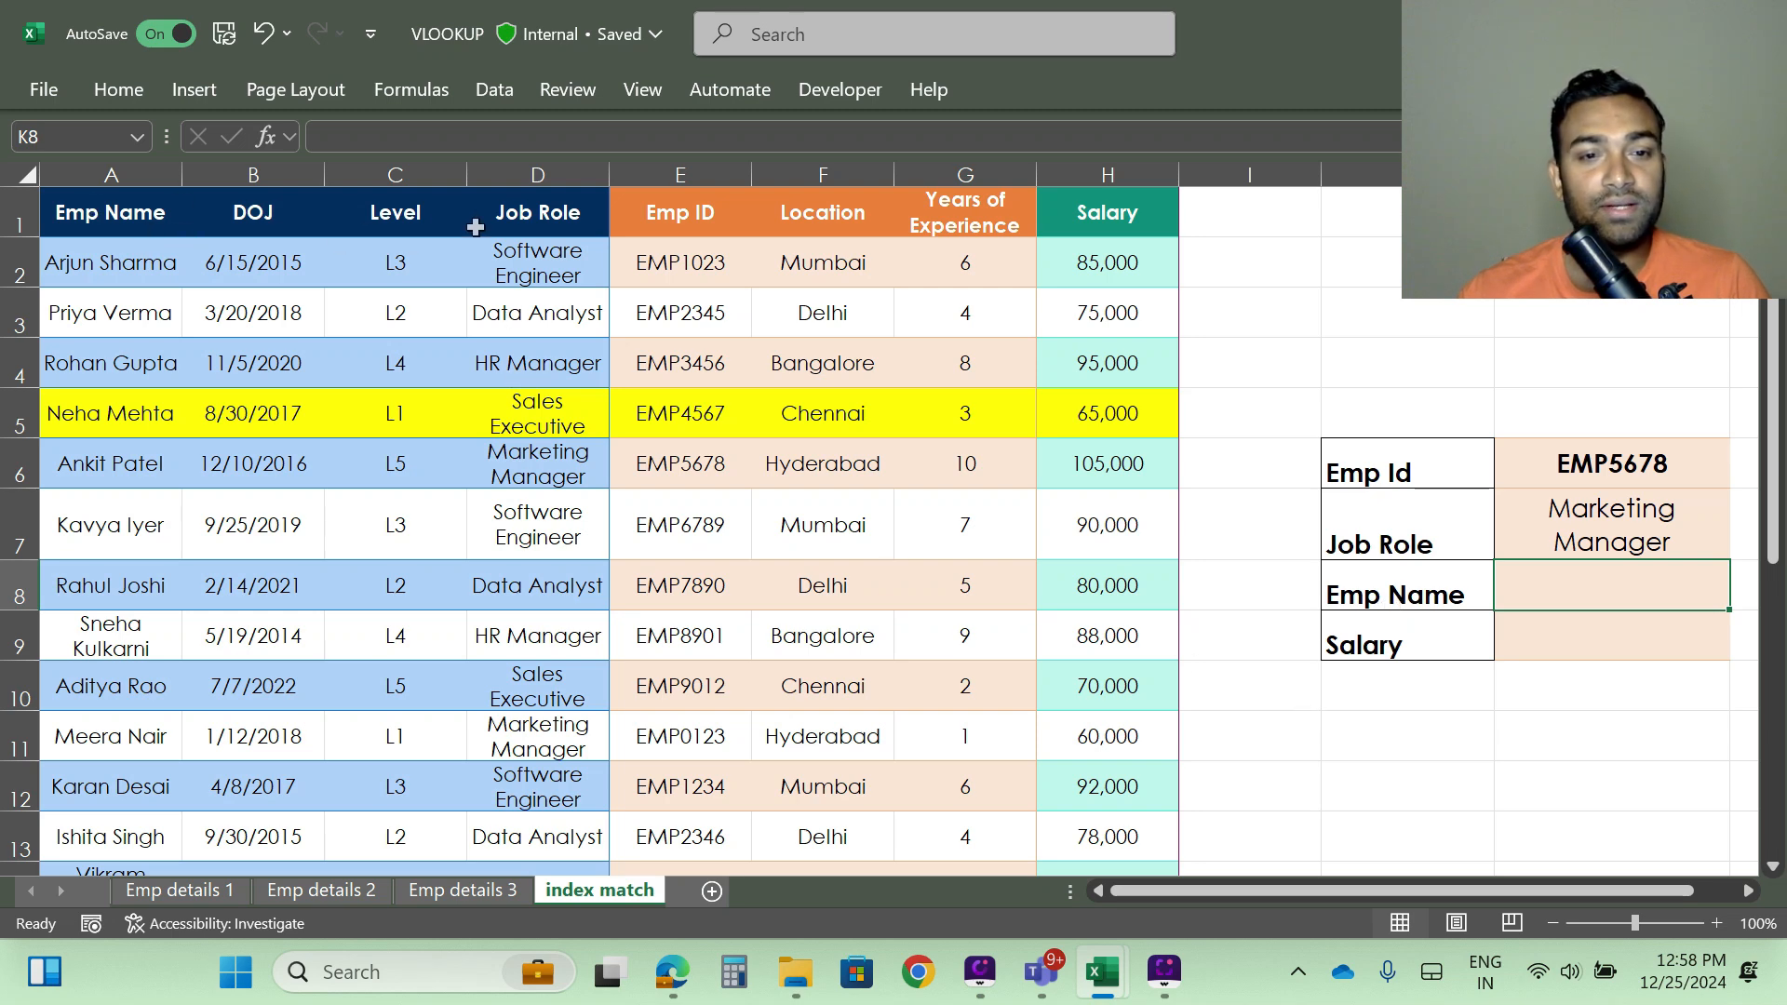
{"action": "left_click", "coordinate": [1617, 472]}
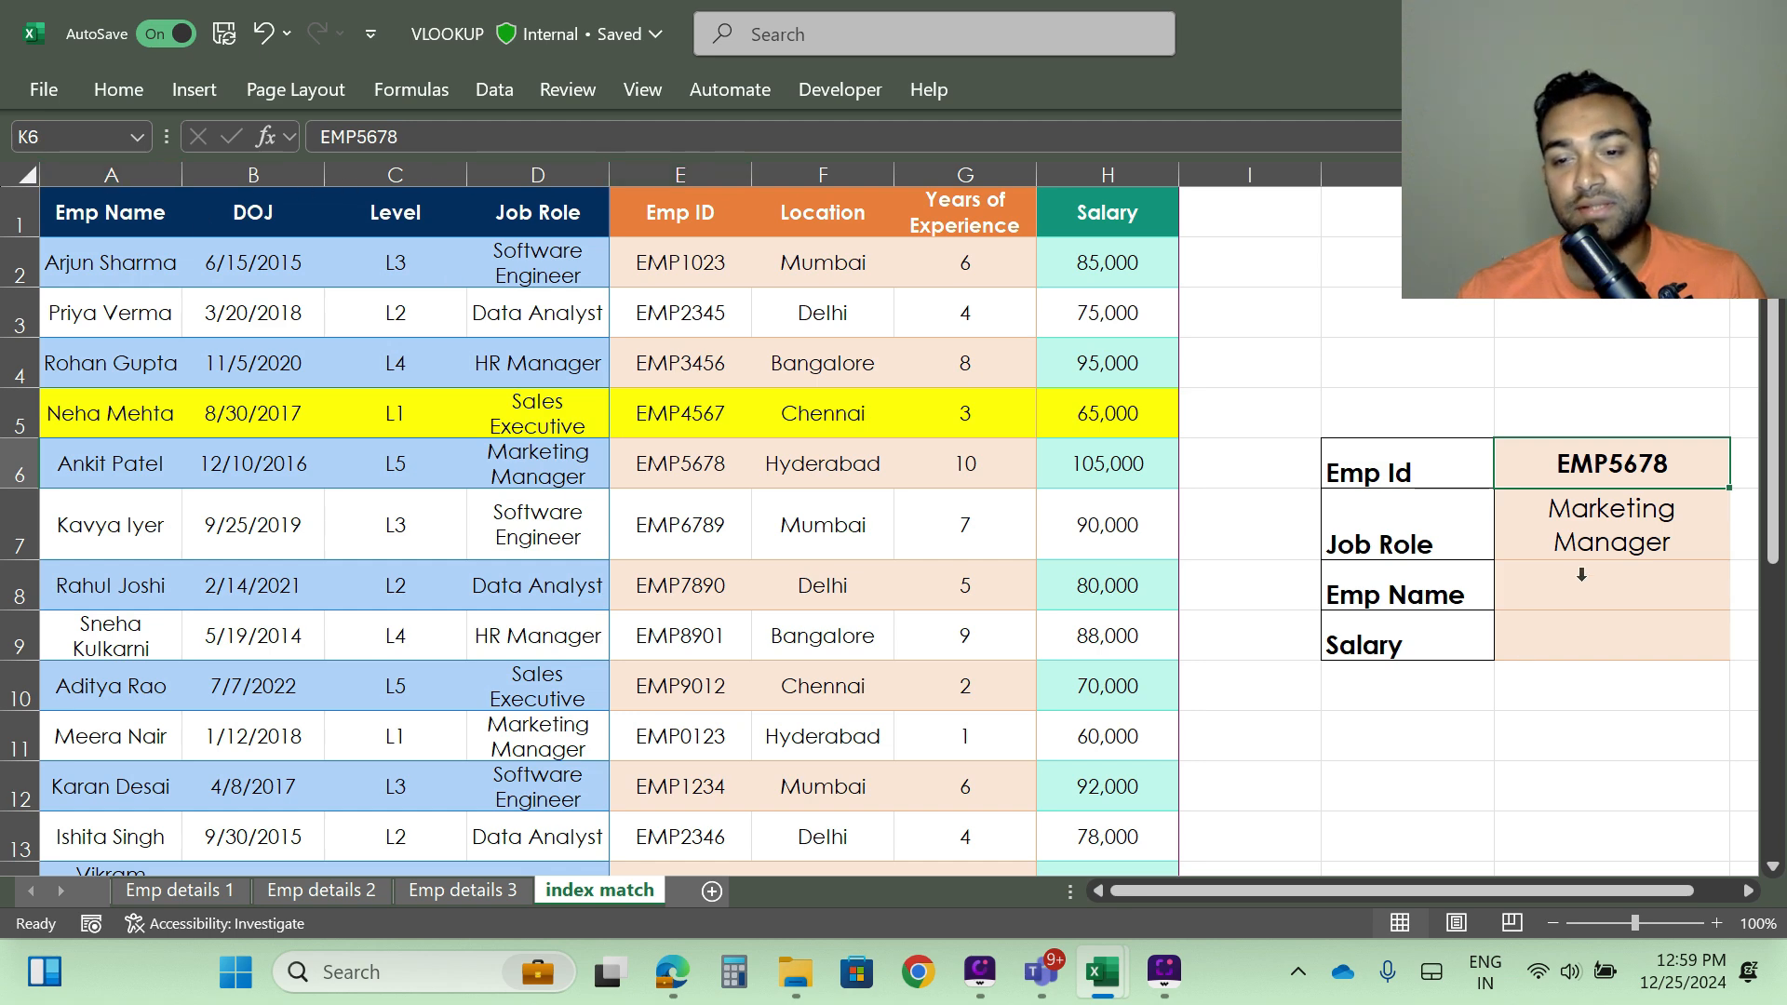
{"action": "double_click", "coordinate": [1557, 591]}
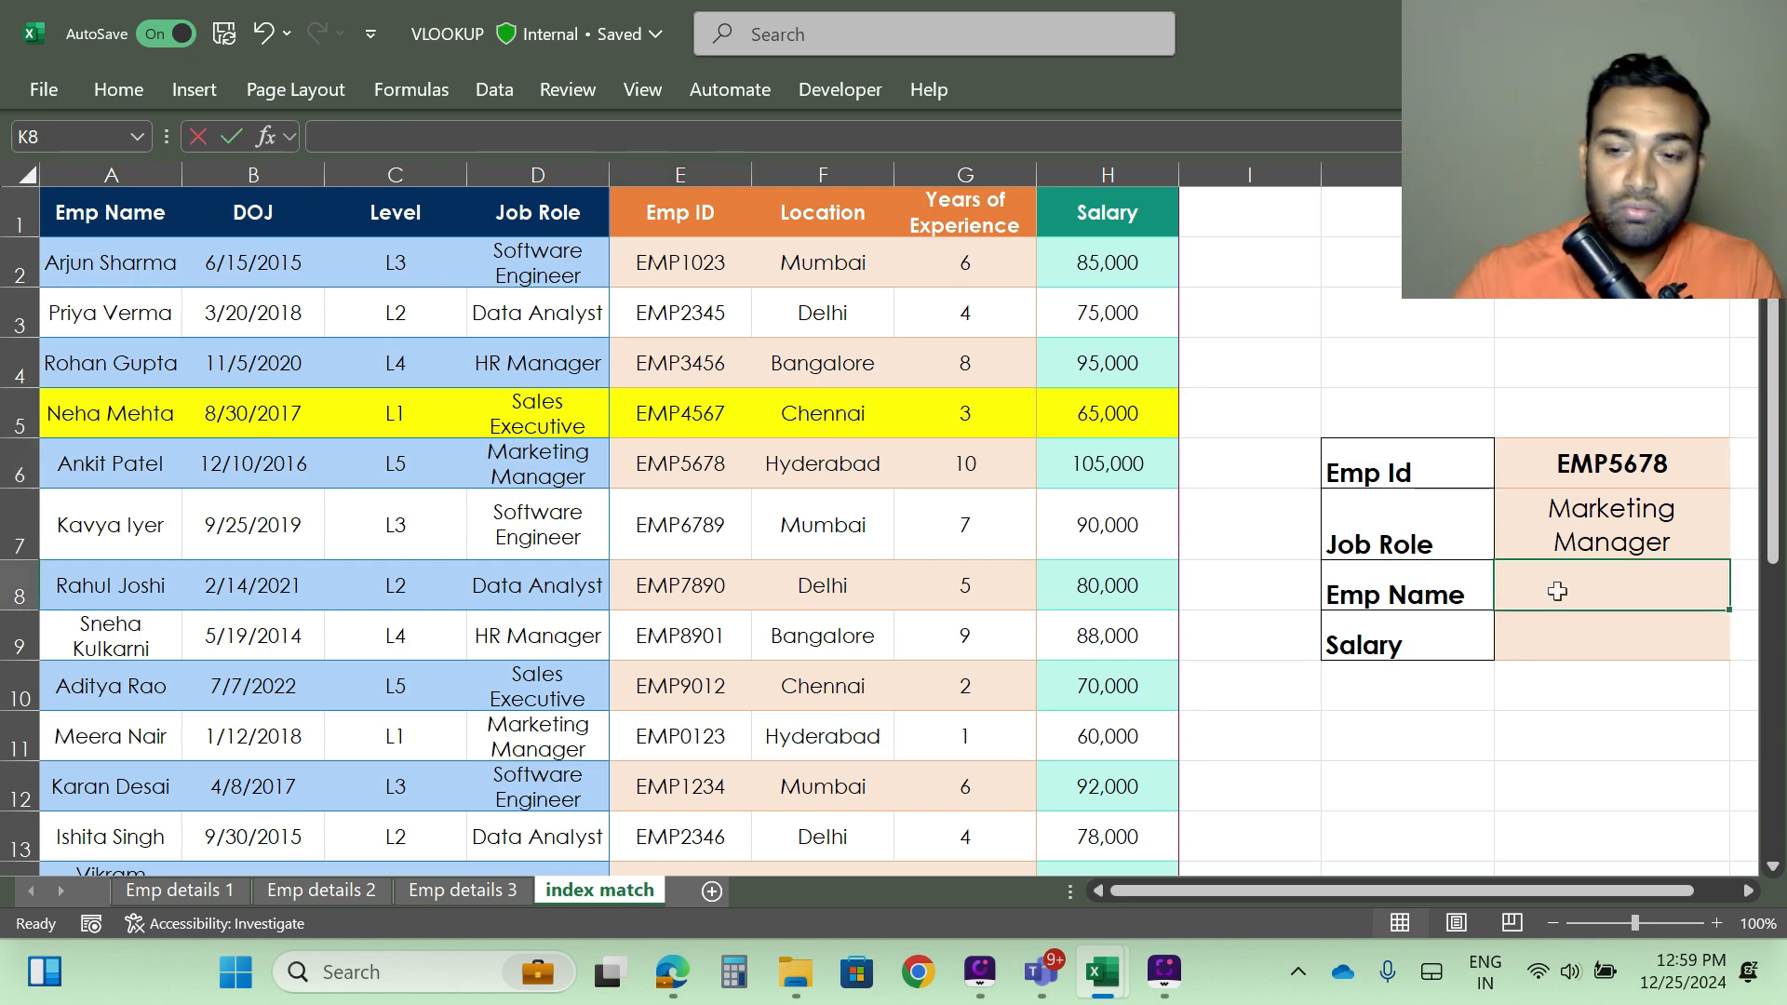
{"action": "type", "text": "="}
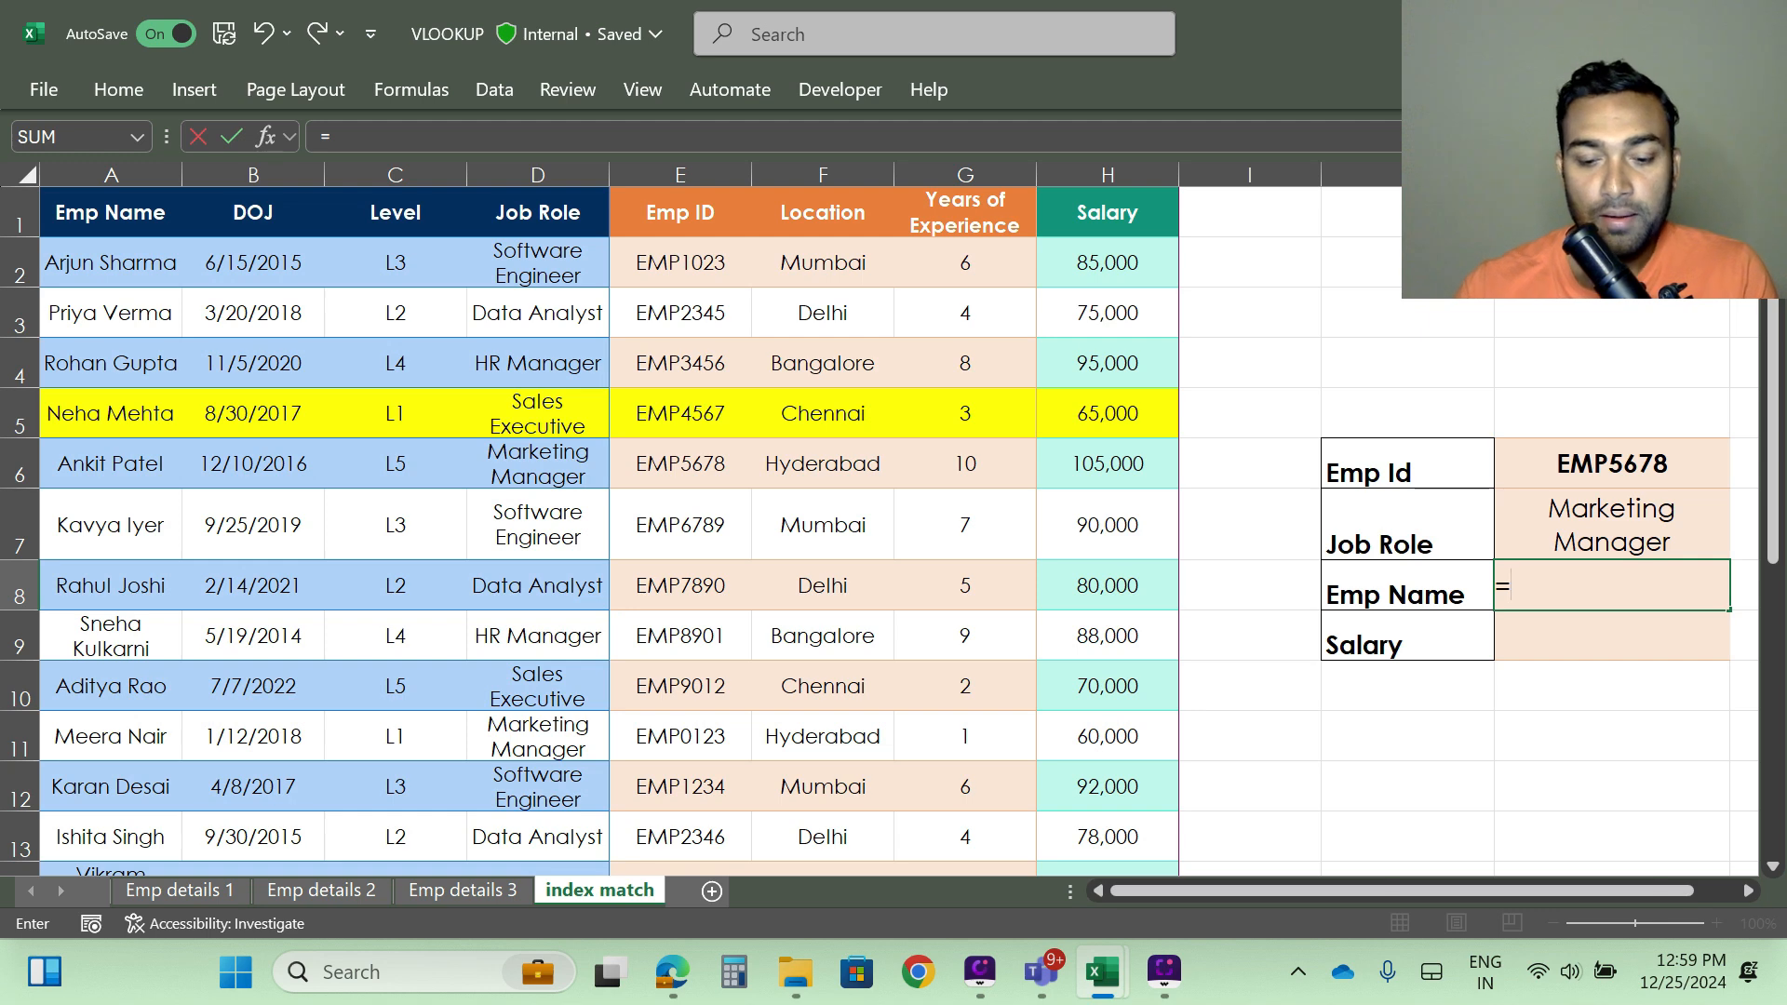
{"action": "type", "text": "mat"}
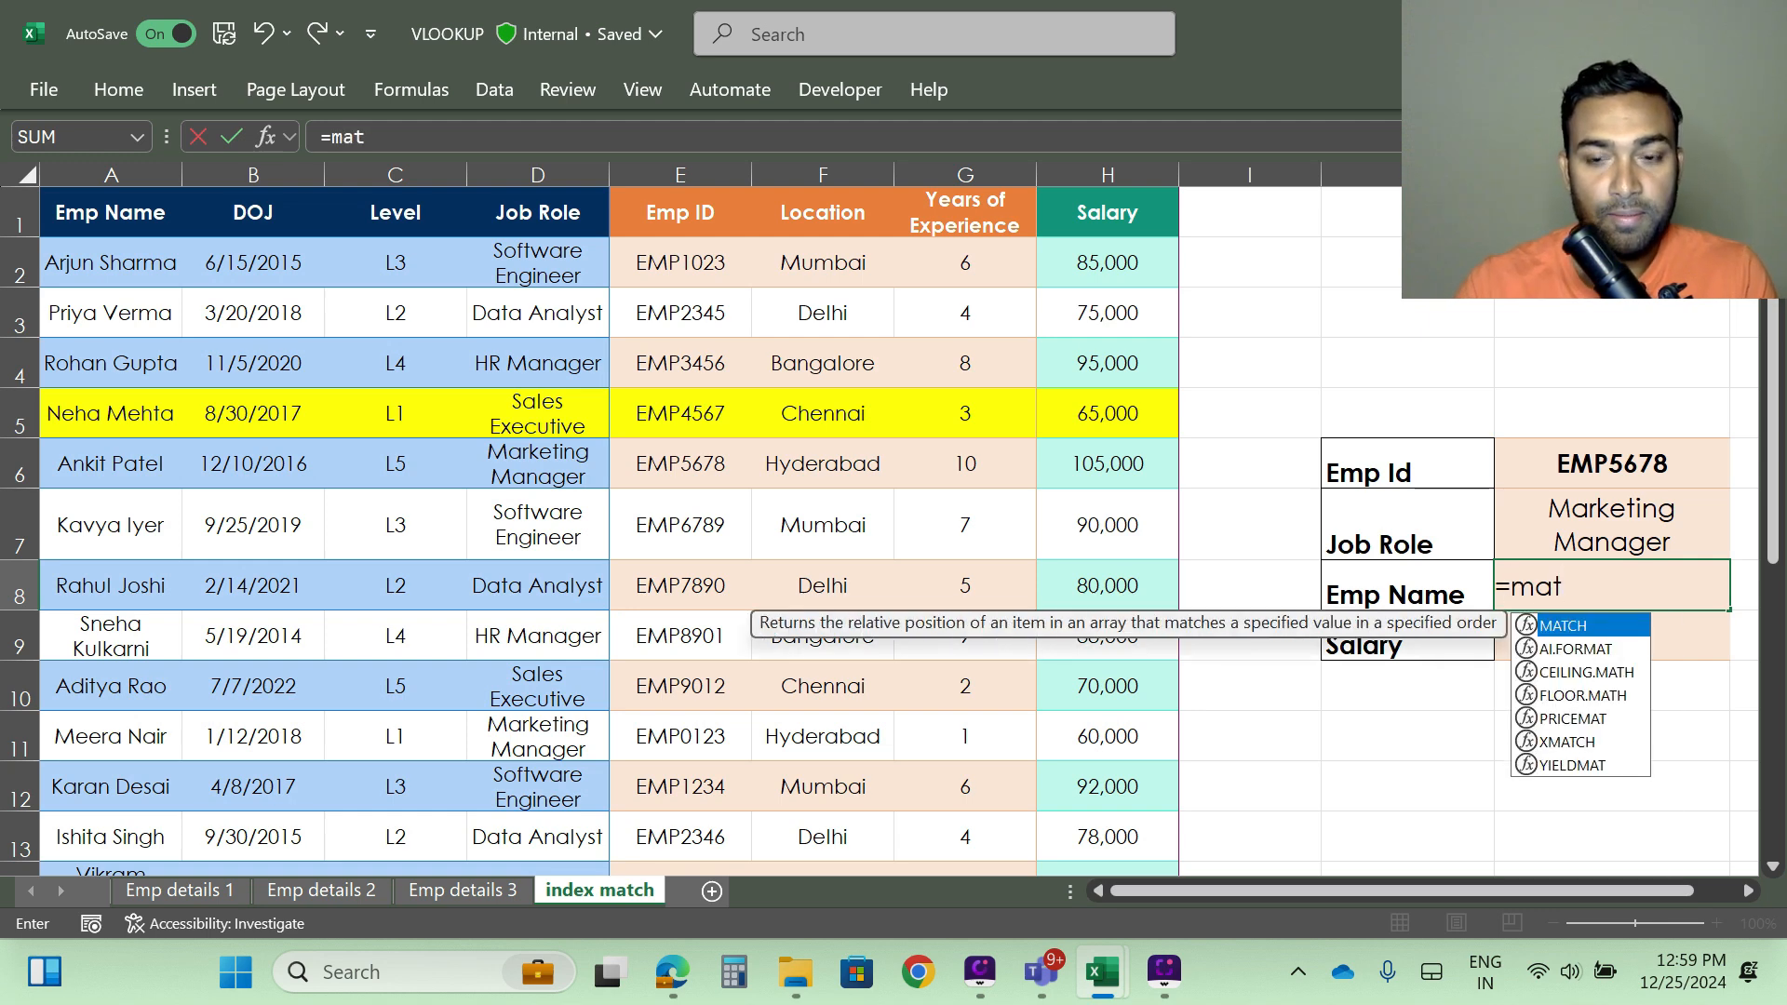
{"action": "type", "text": "ch"}
{"action": "key", "text": "Tab"}
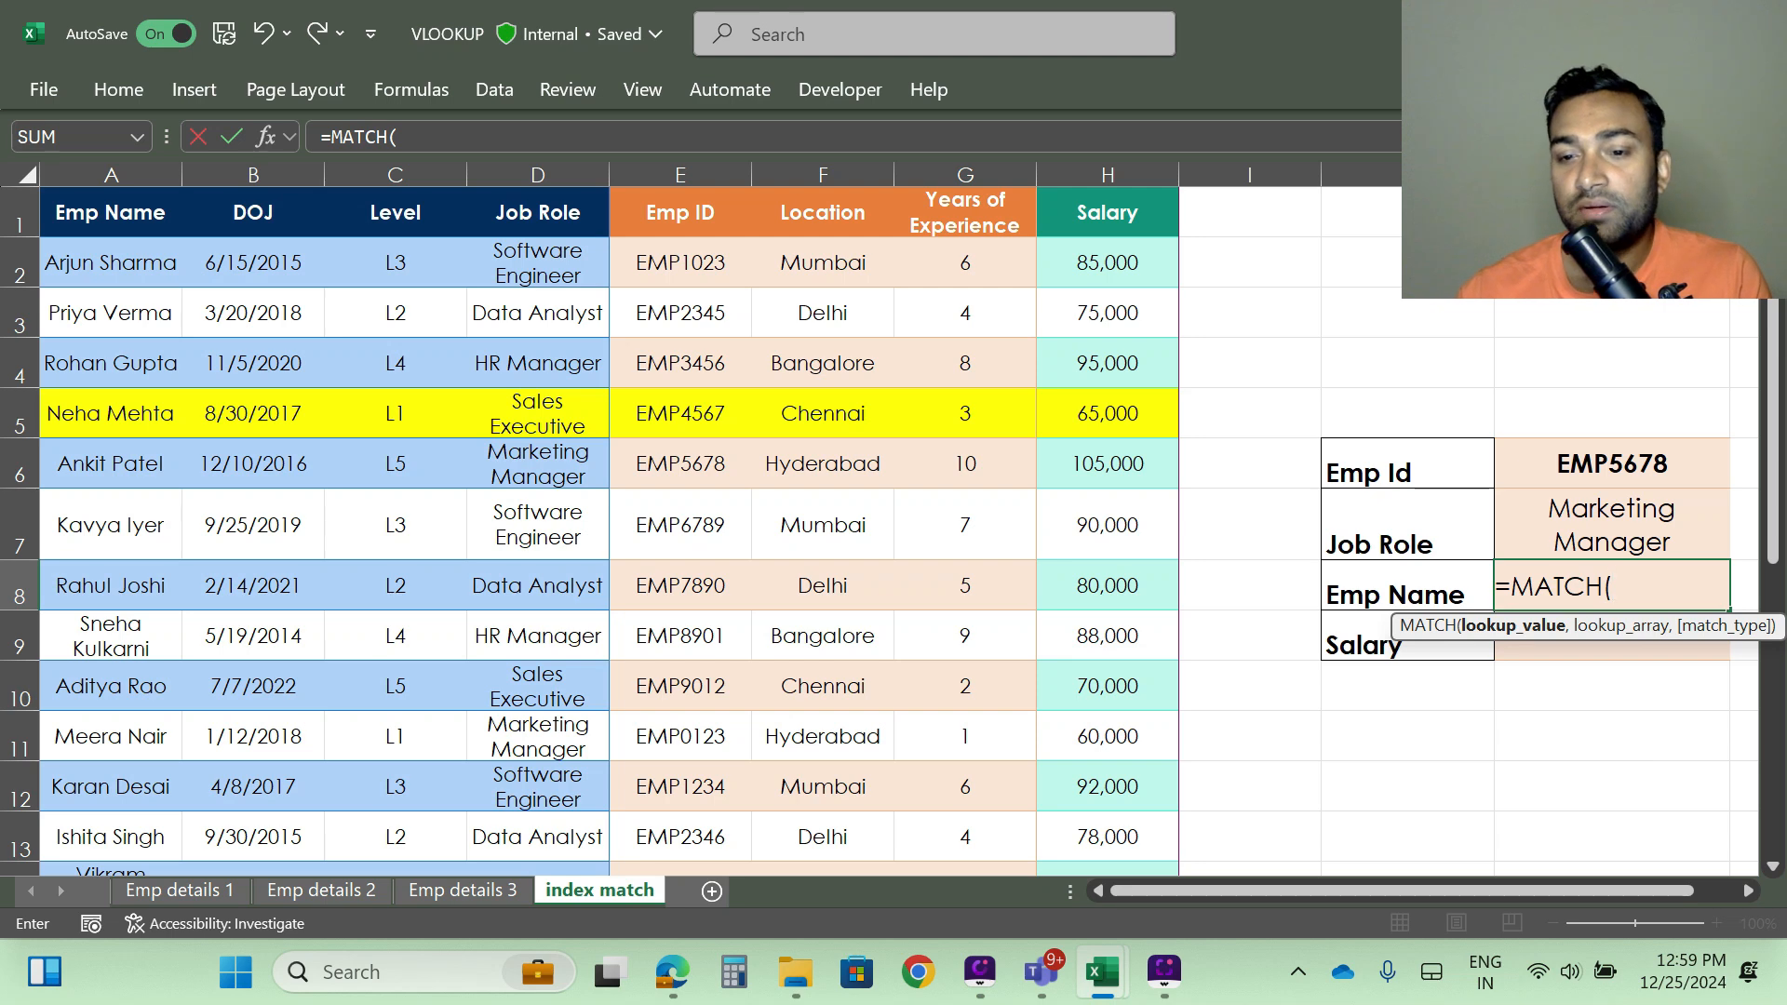
{"action": "left_click", "coordinate": [1567, 458]}
{"action": "type", "text": ","}
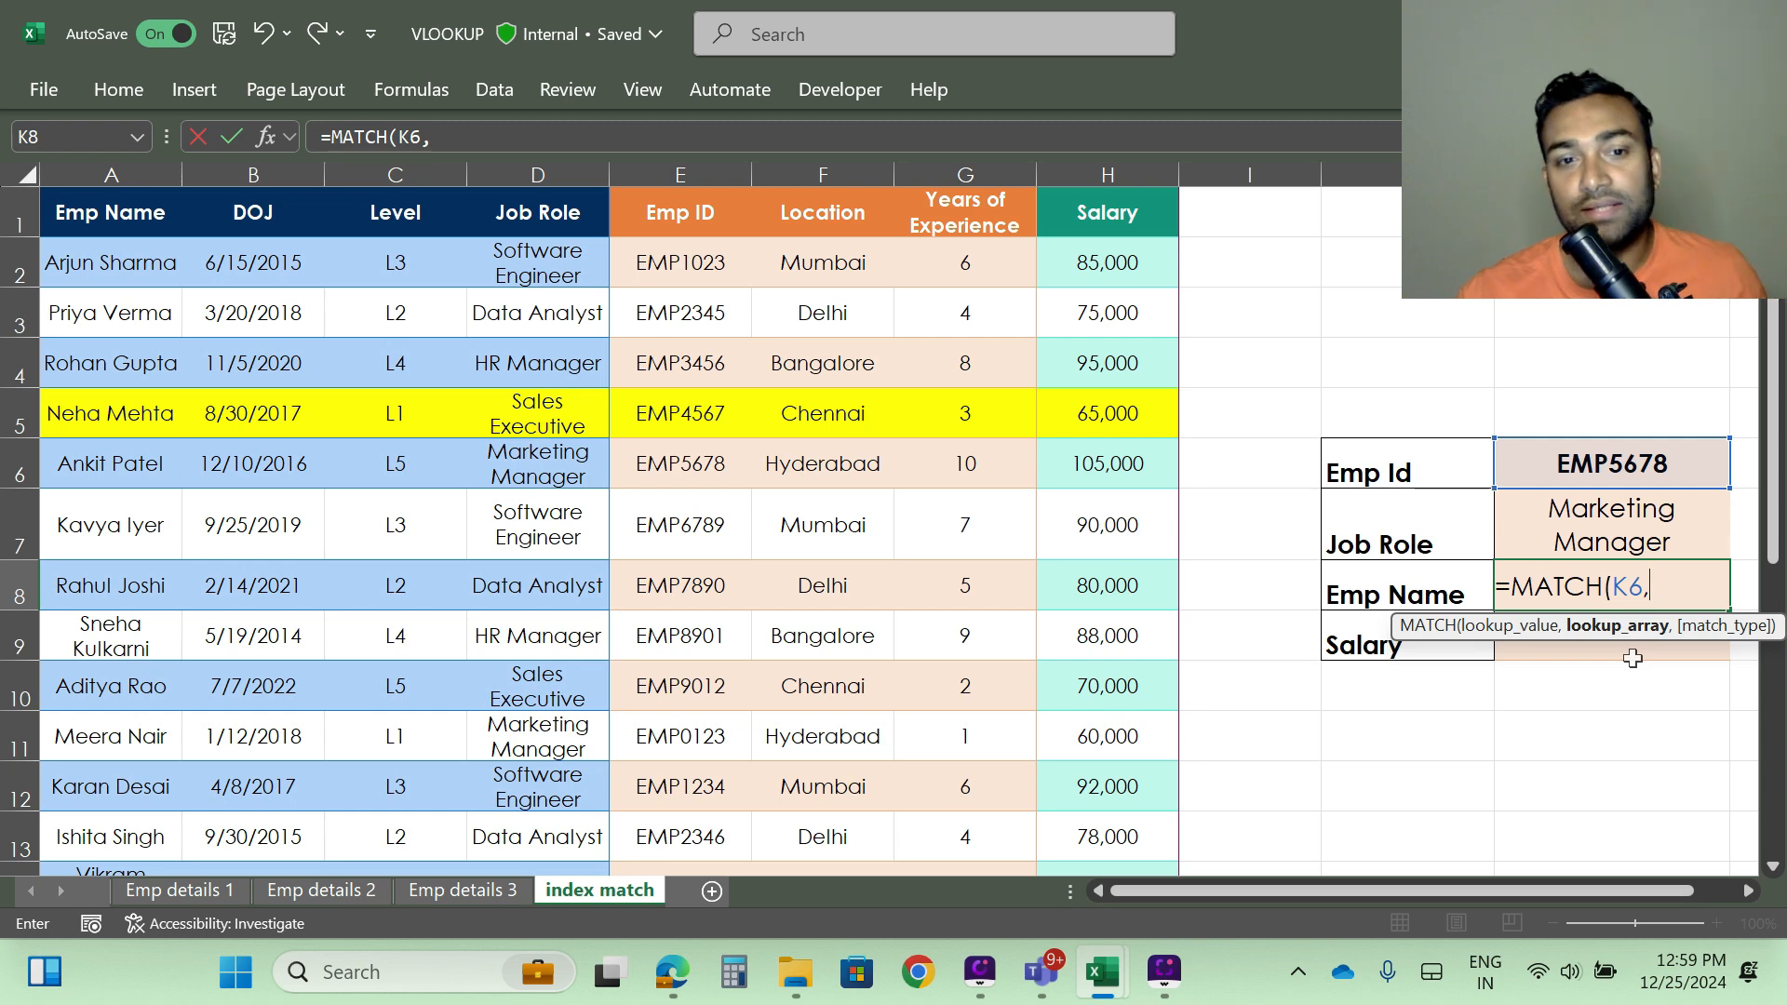
Step: Complete the MATCH formula in K8 with the table's Emp ID column as the lookup array and 0 for an exact match
{"action": "left_click", "coordinate": [676, 183]}
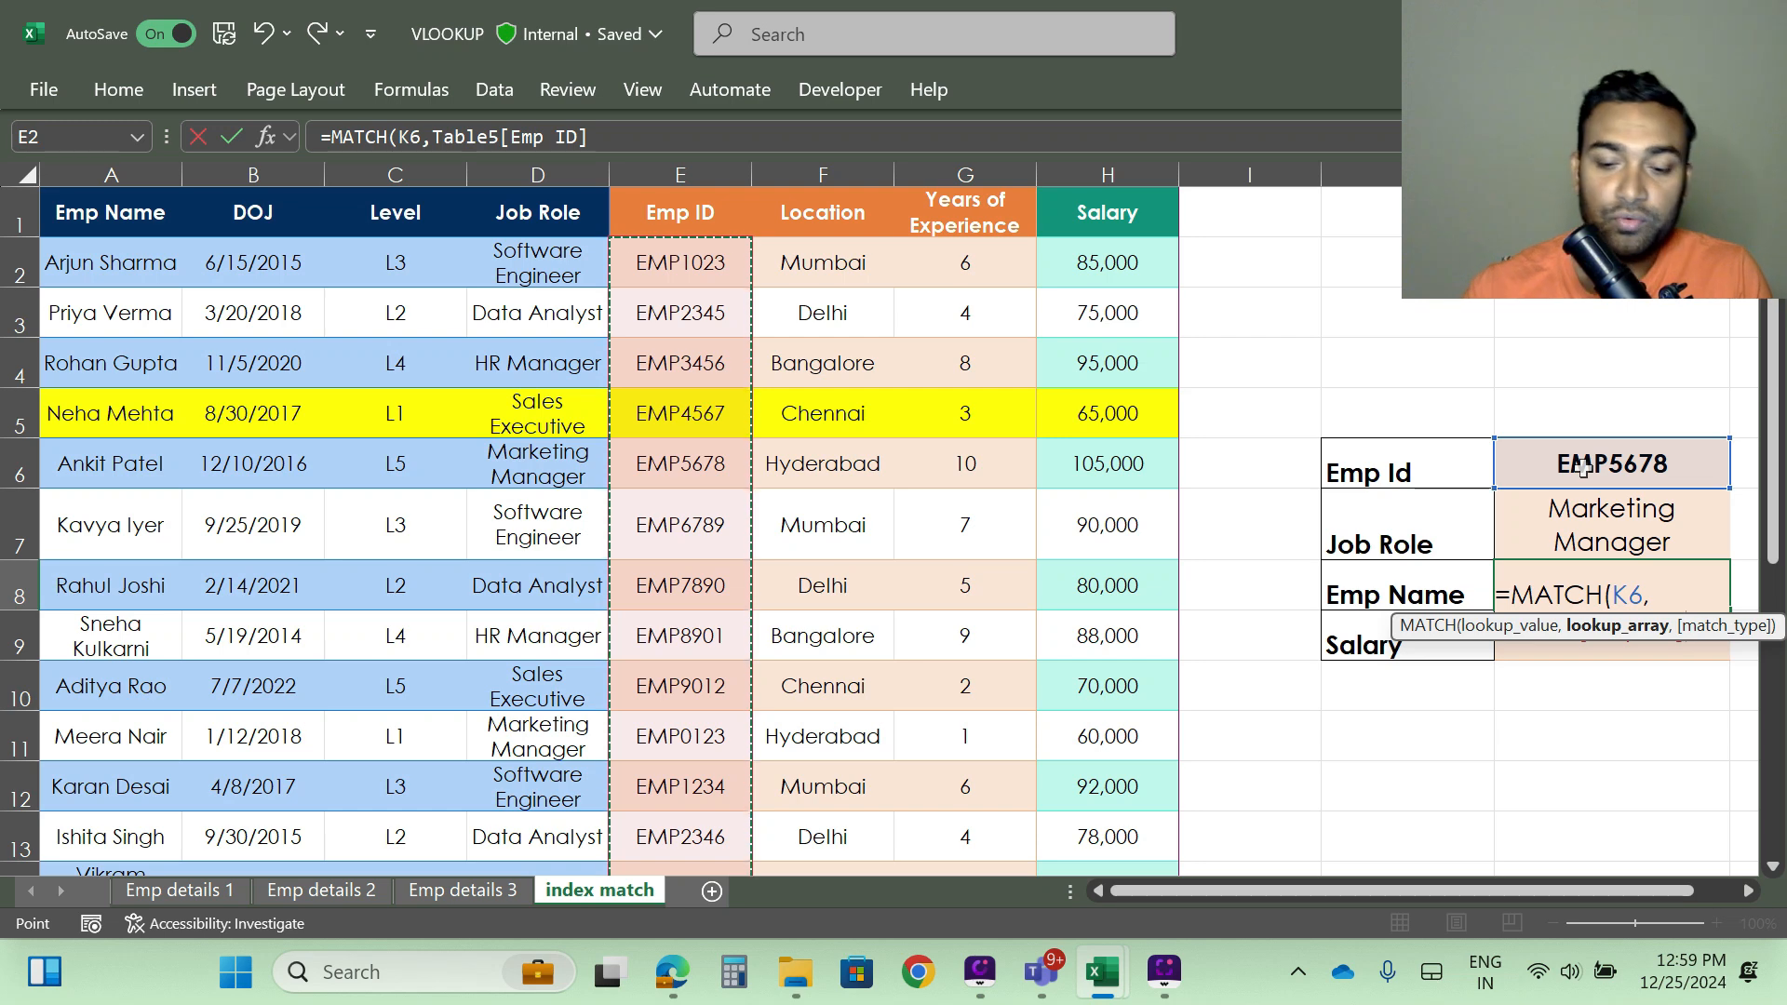
{"action": "type", "text": ","}
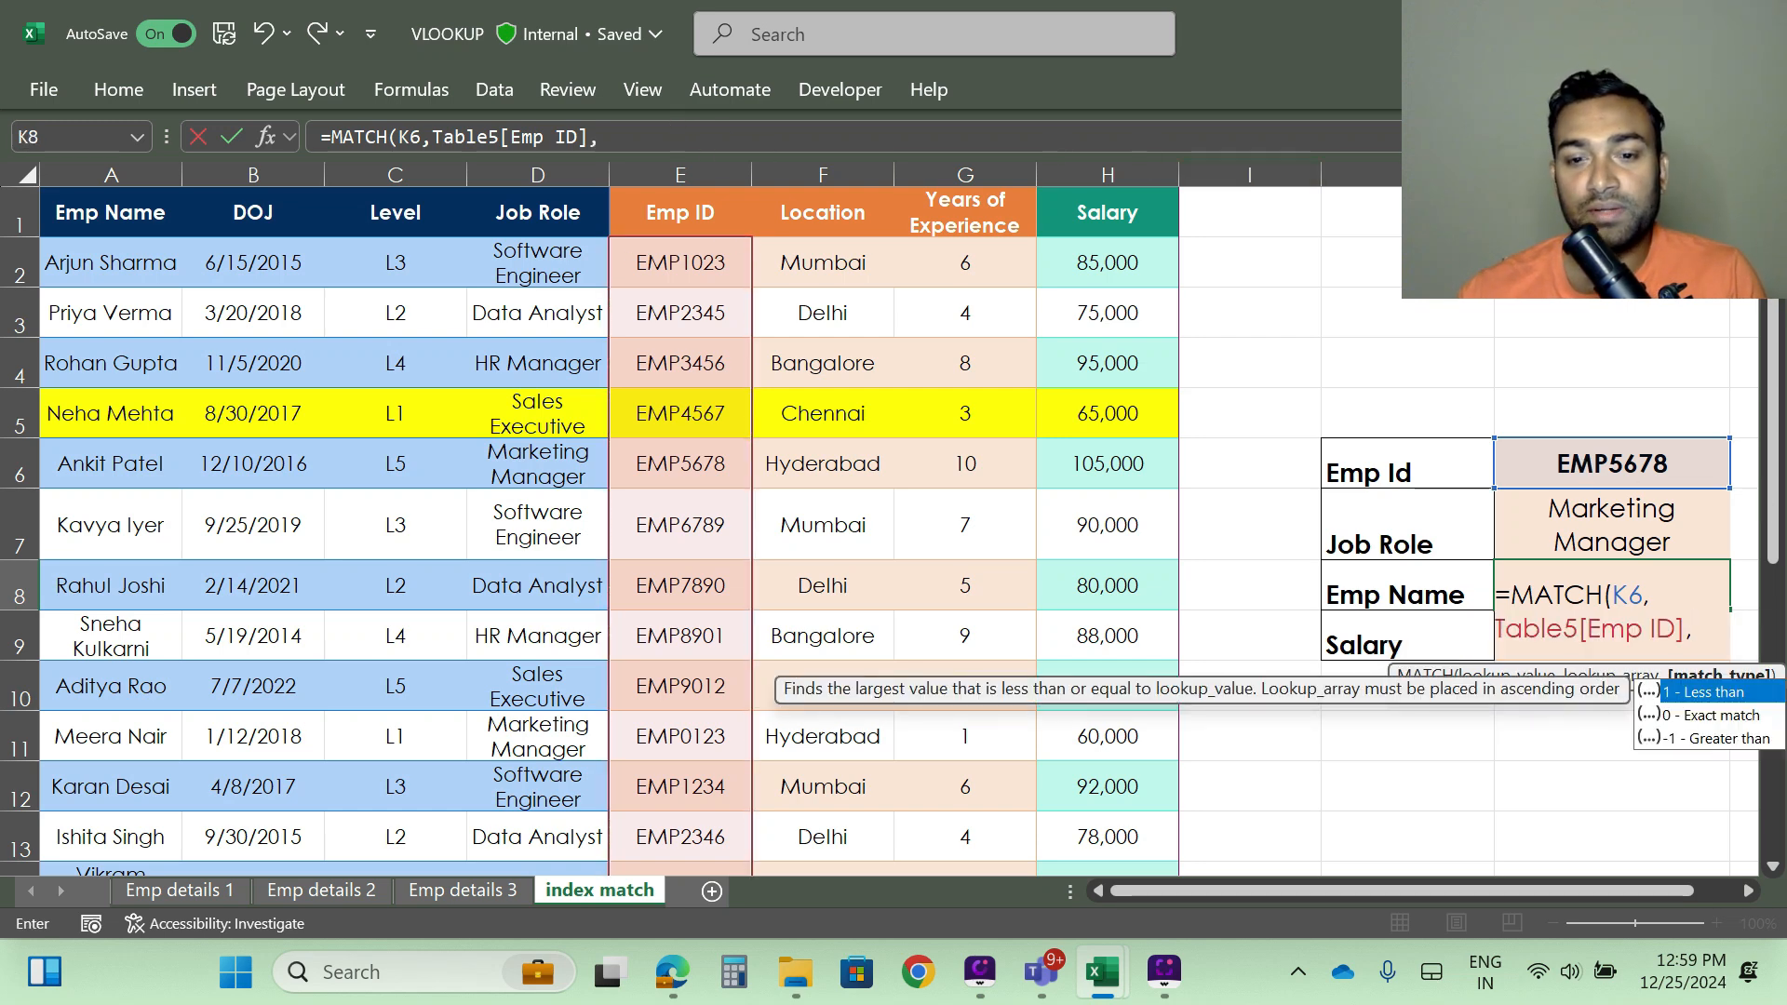
{"action": "left_click", "coordinate": [602, 137]}
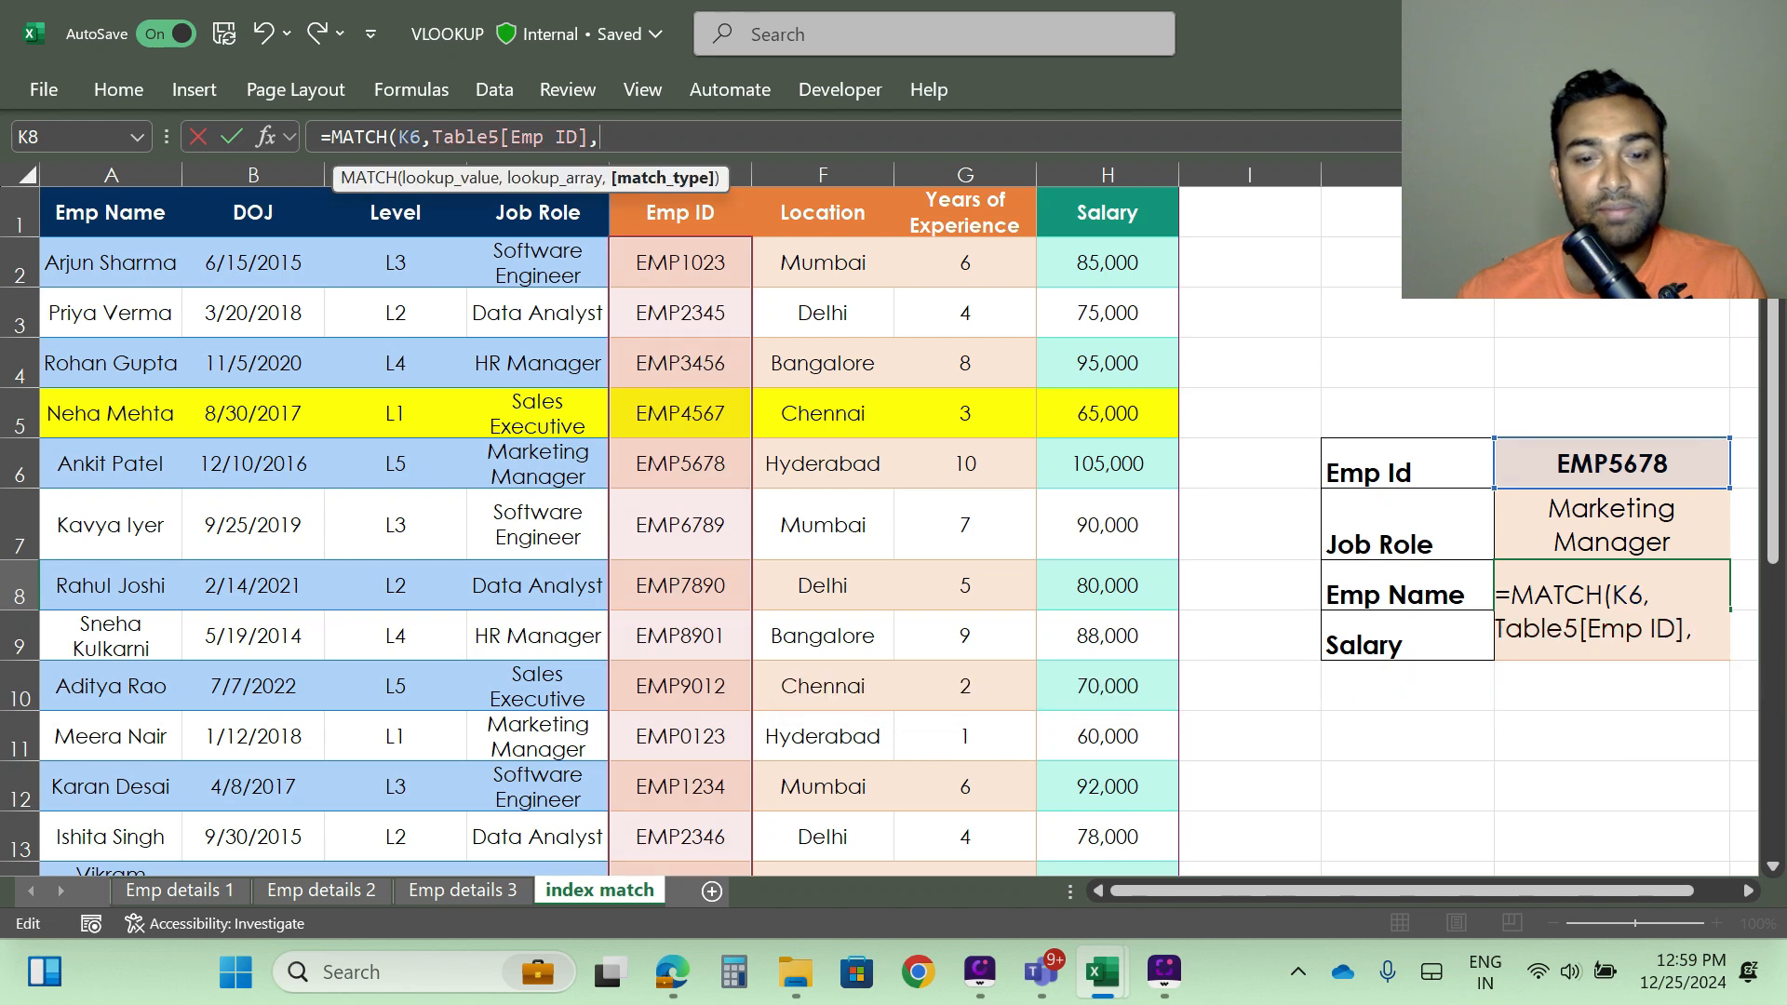
{"action": "type", "text": "0"}
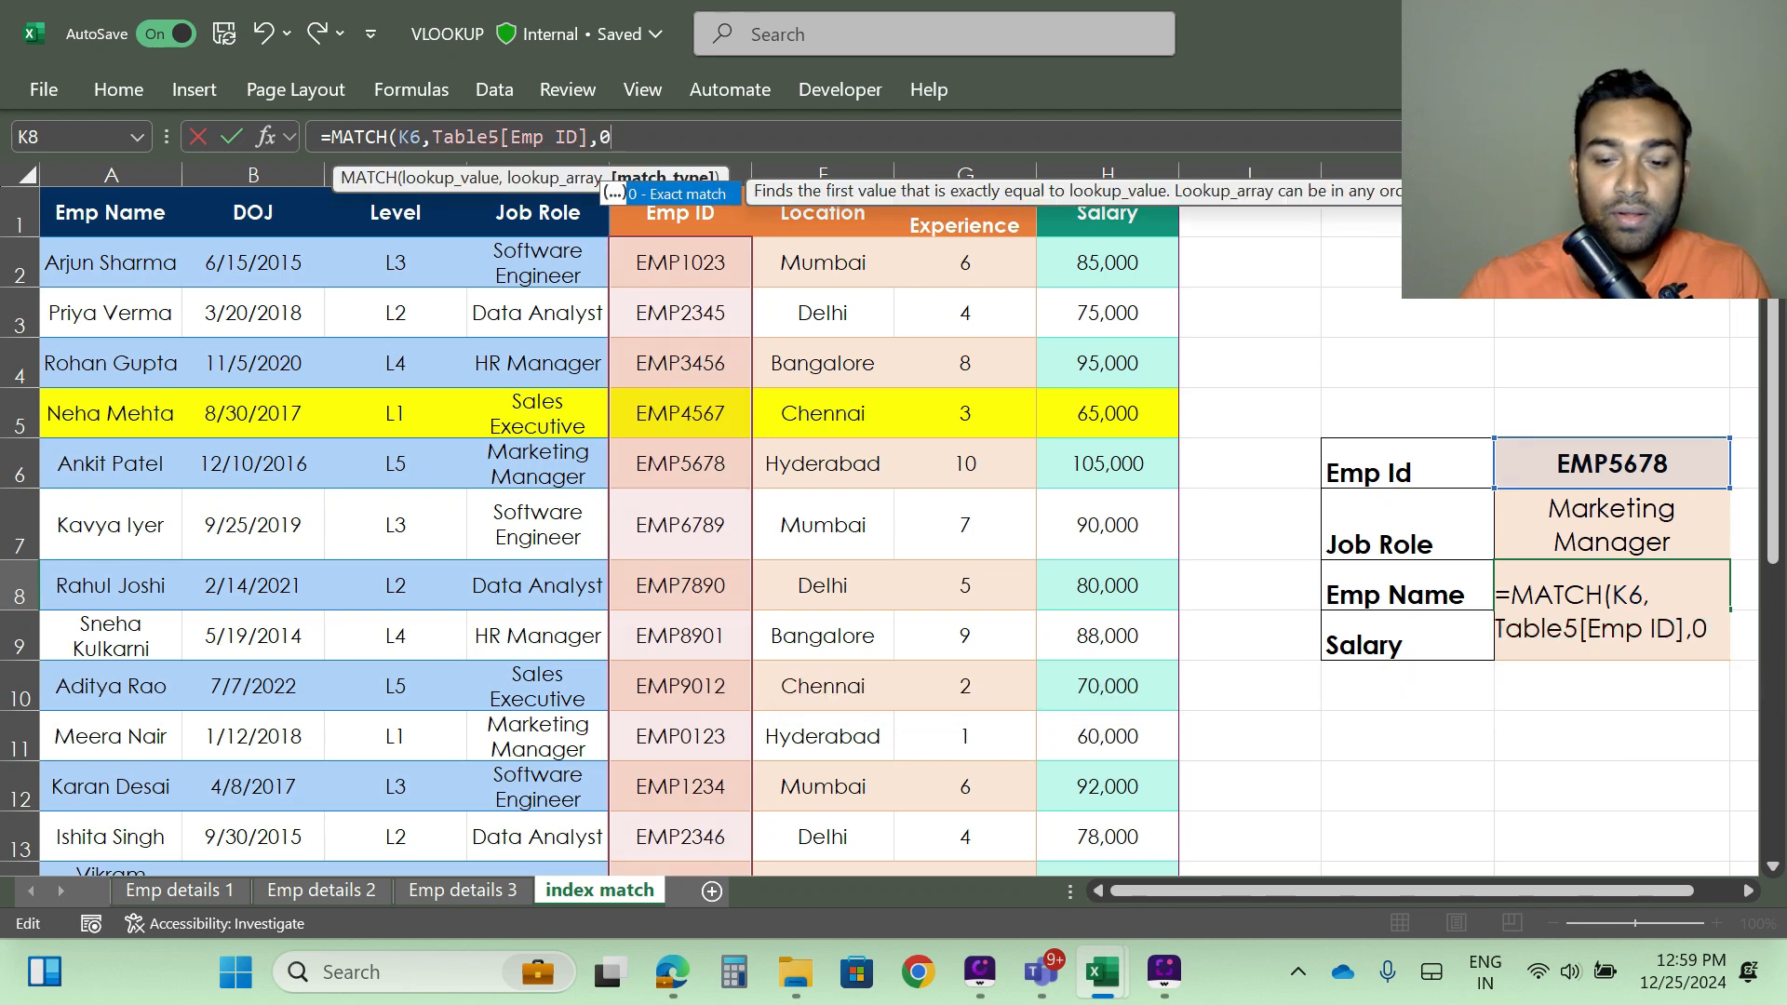
{"action": "type", "text": ")"}
{"action": "key", "text": "Return"}
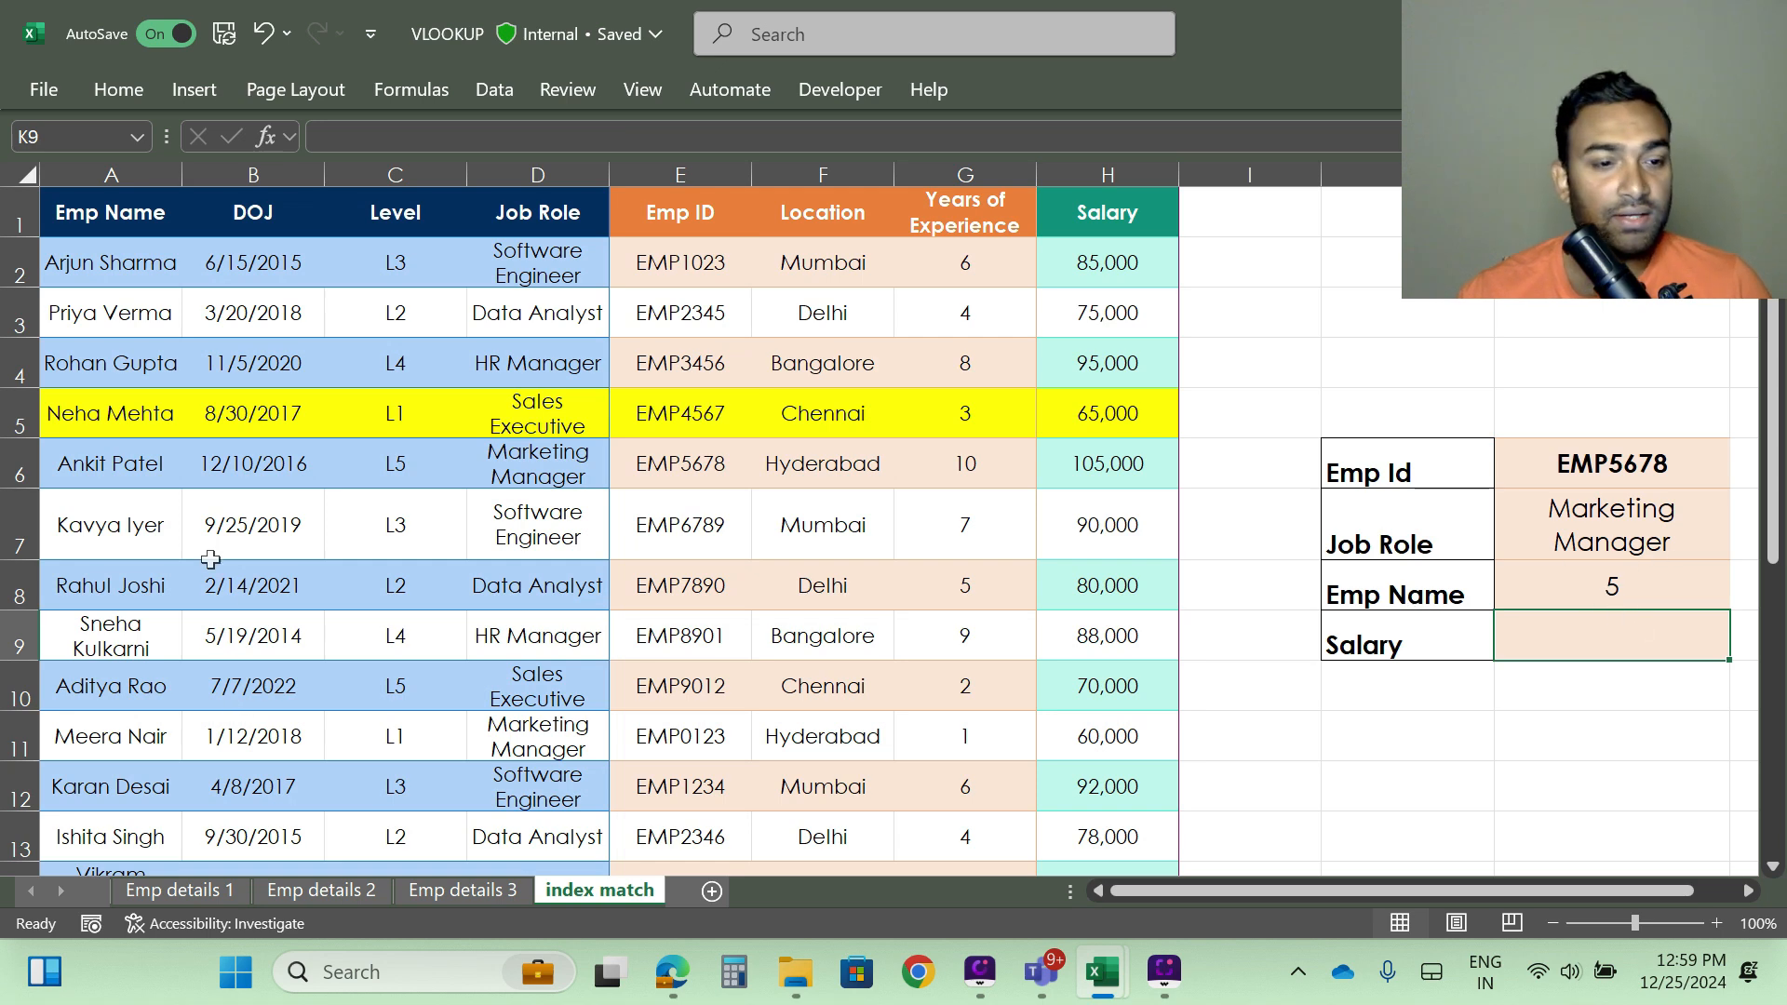
{"action": "left_click", "coordinate": [13, 478]}
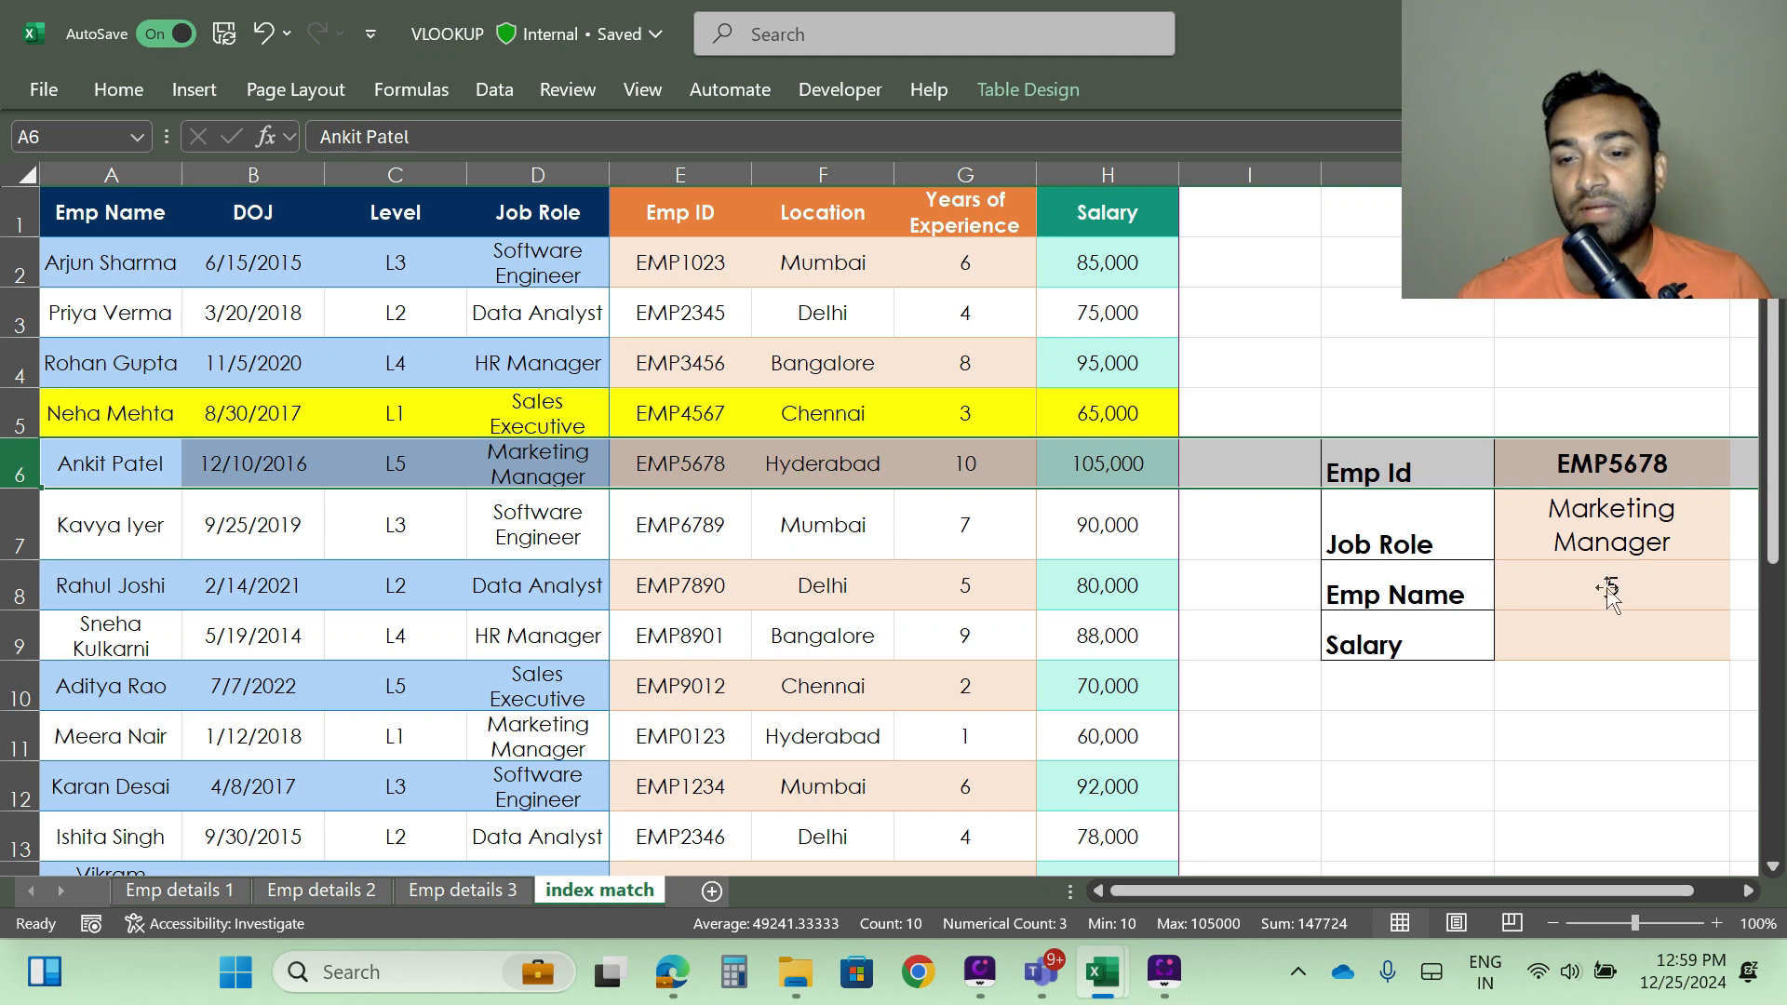
Step: Wrap the MATCH formula in K8 in an INDEX function with the table's Emp Name column as its array
{"action": "left_click", "coordinate": [1566, 582]}
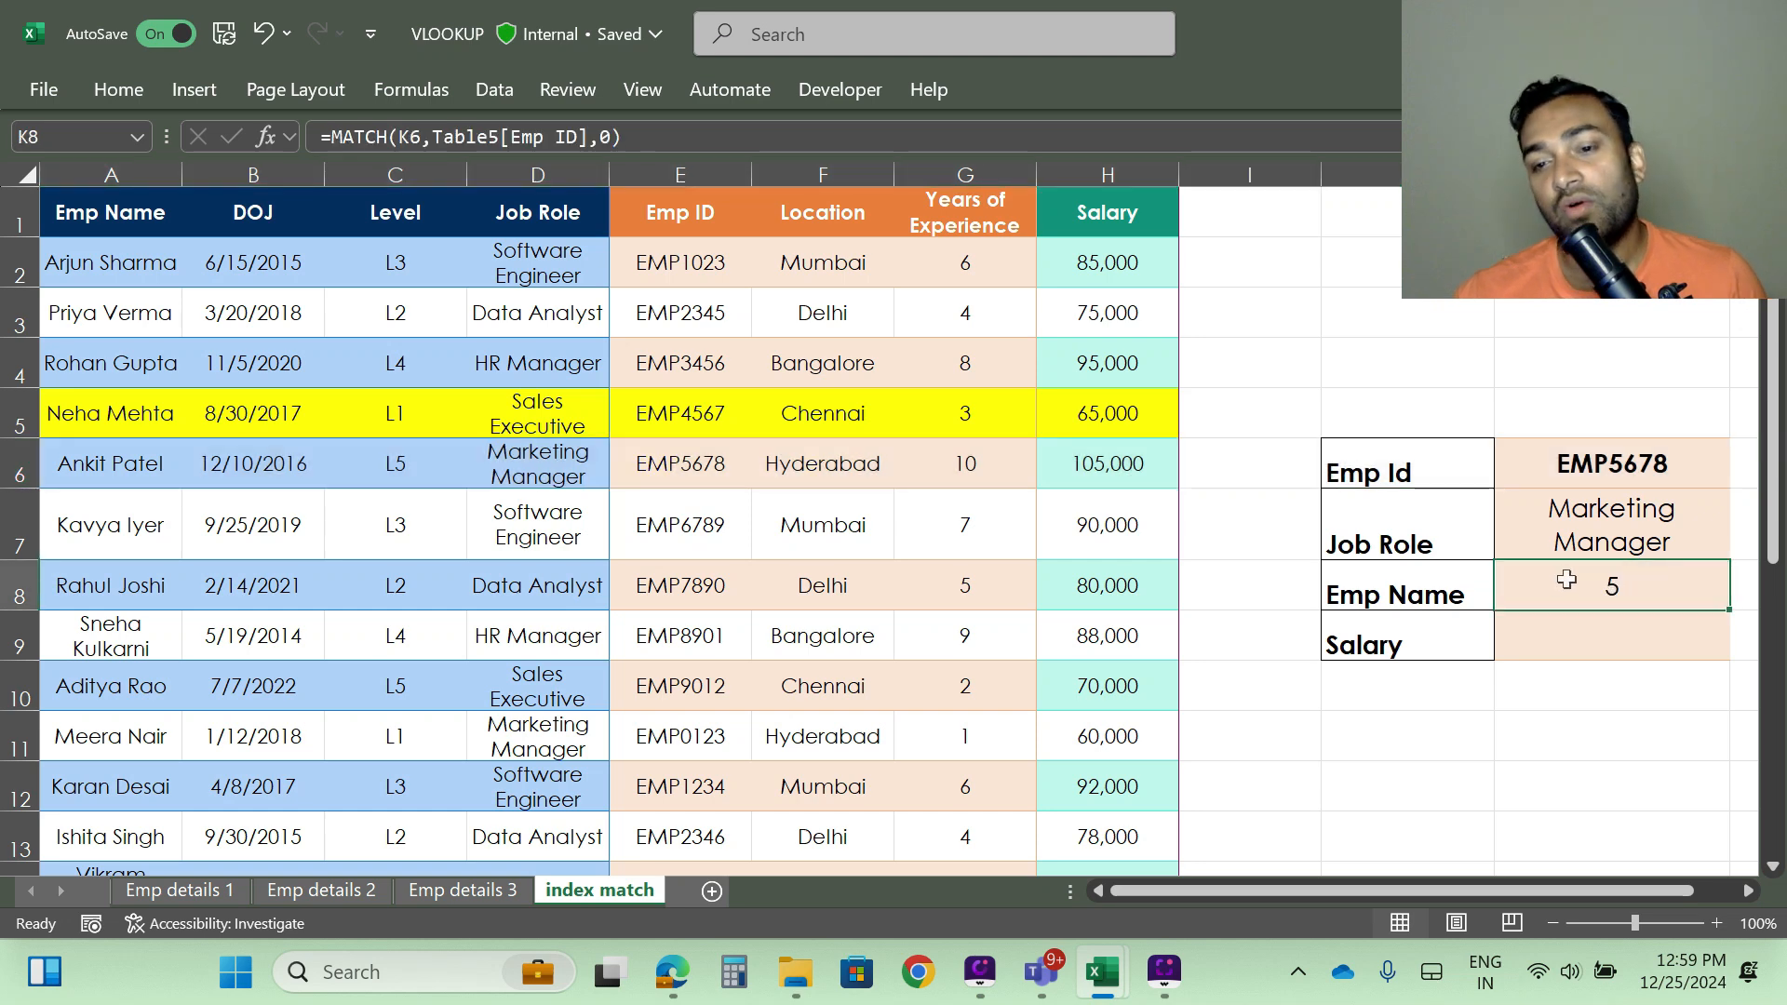
{"action": "double_click", "coordinate": [1566, 580]}
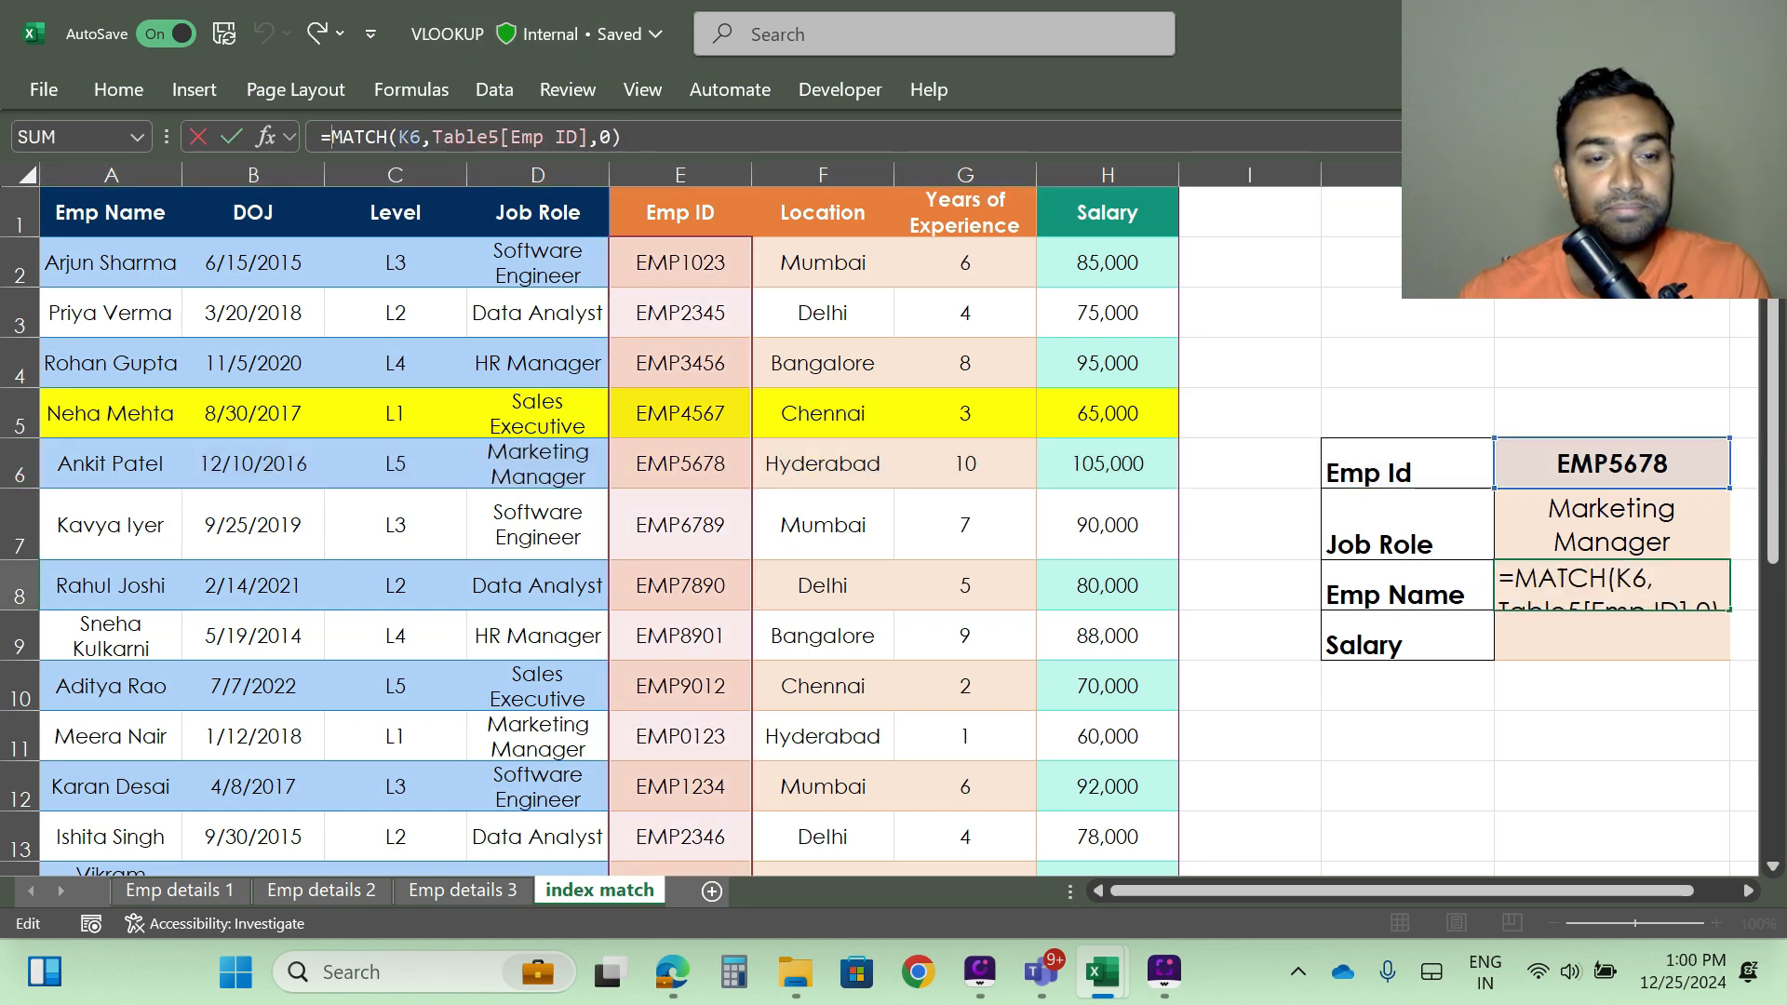
{"action": "type", "text": "index"}
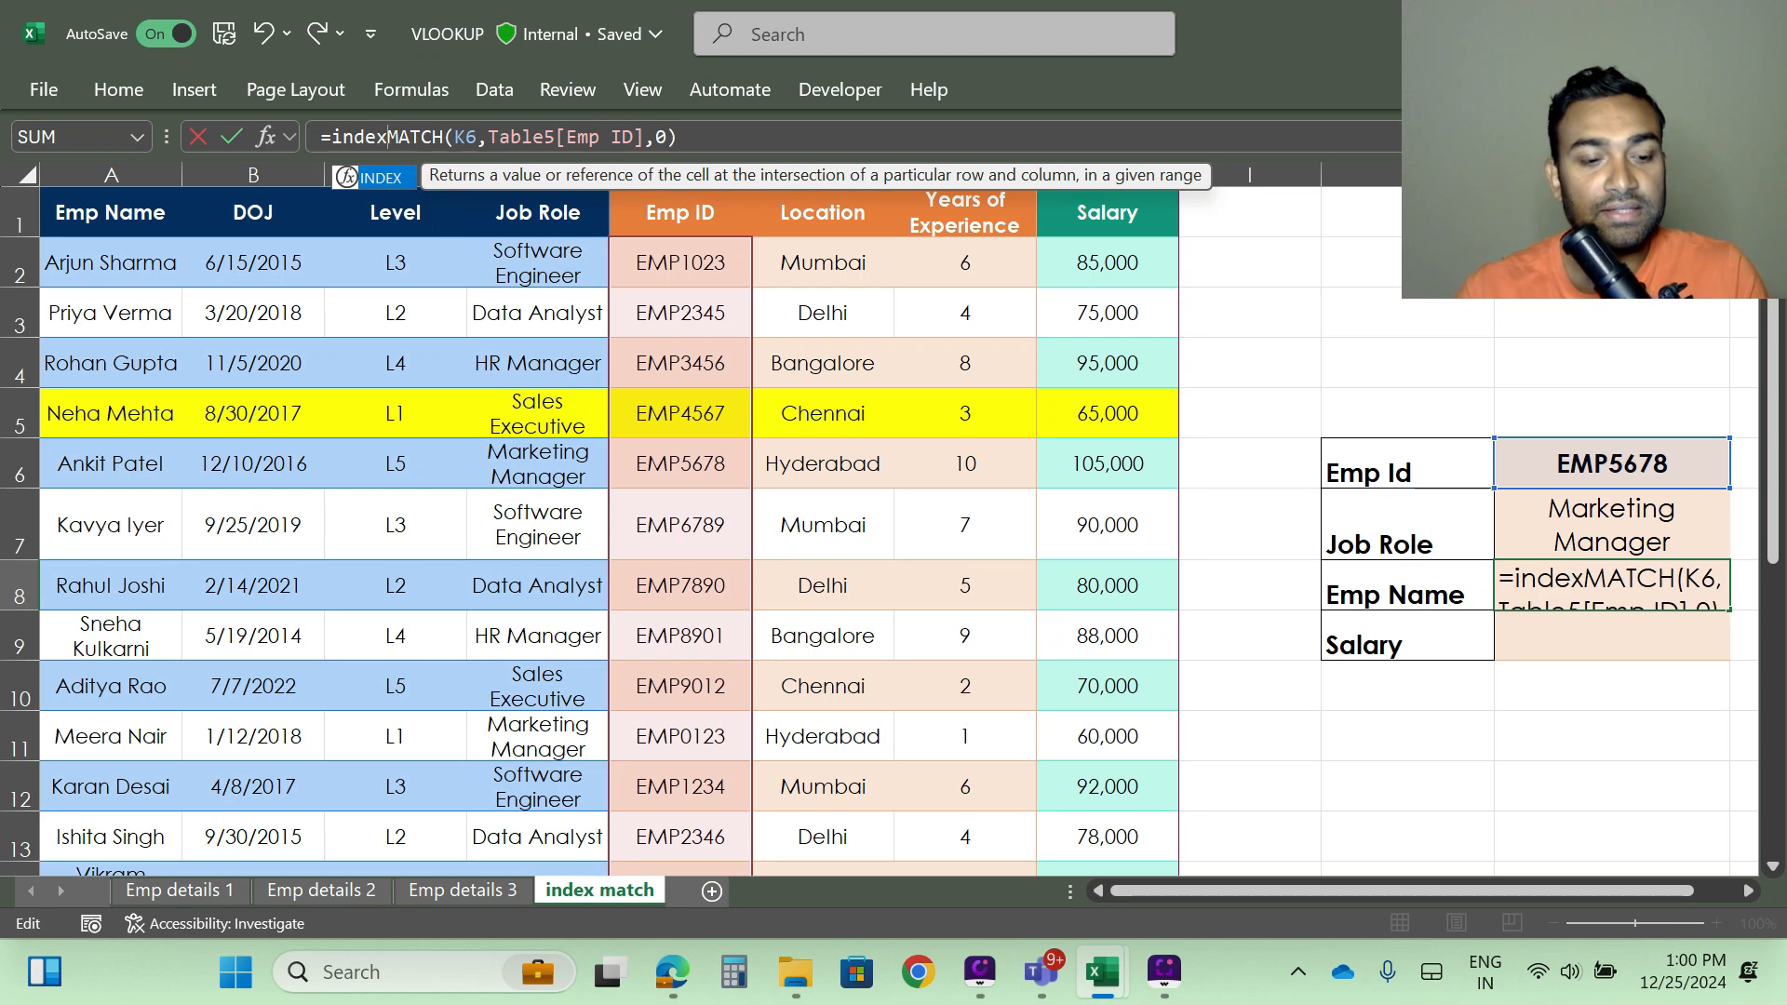
{"action": "key", "text": "Tab"}
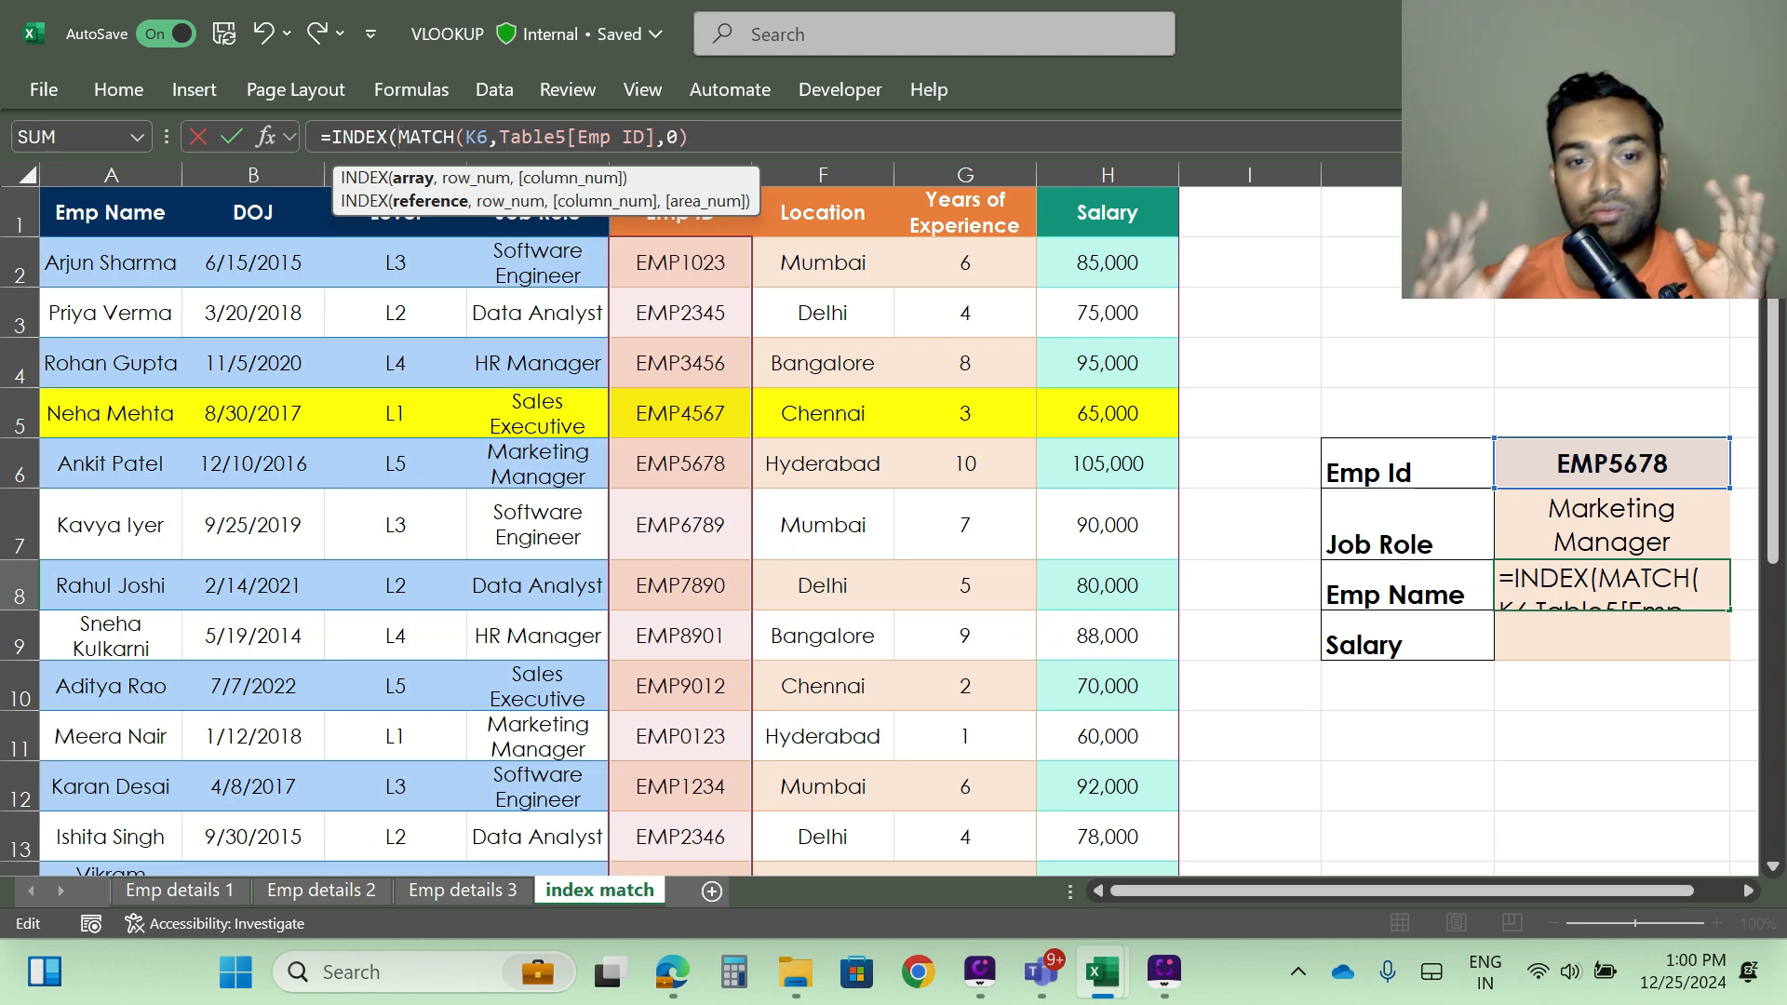
{"action": "left_click", "coordinate": [109, 183]}
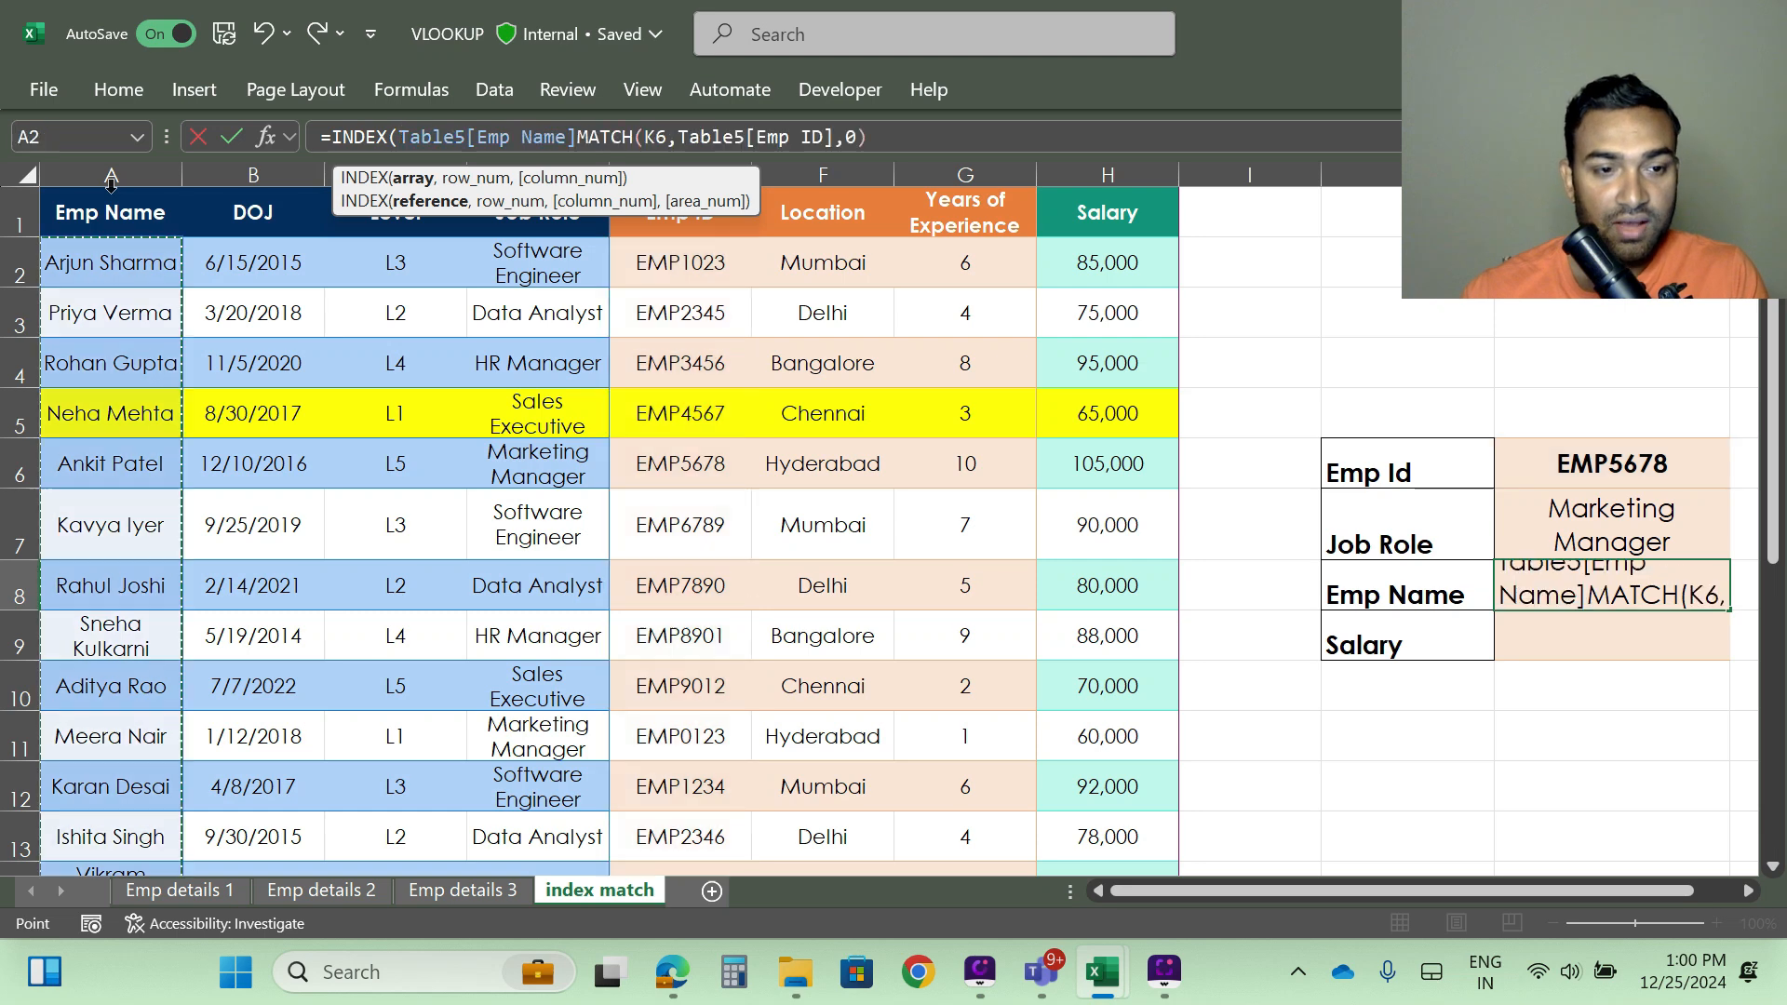
{"action": "type", "text": ","}
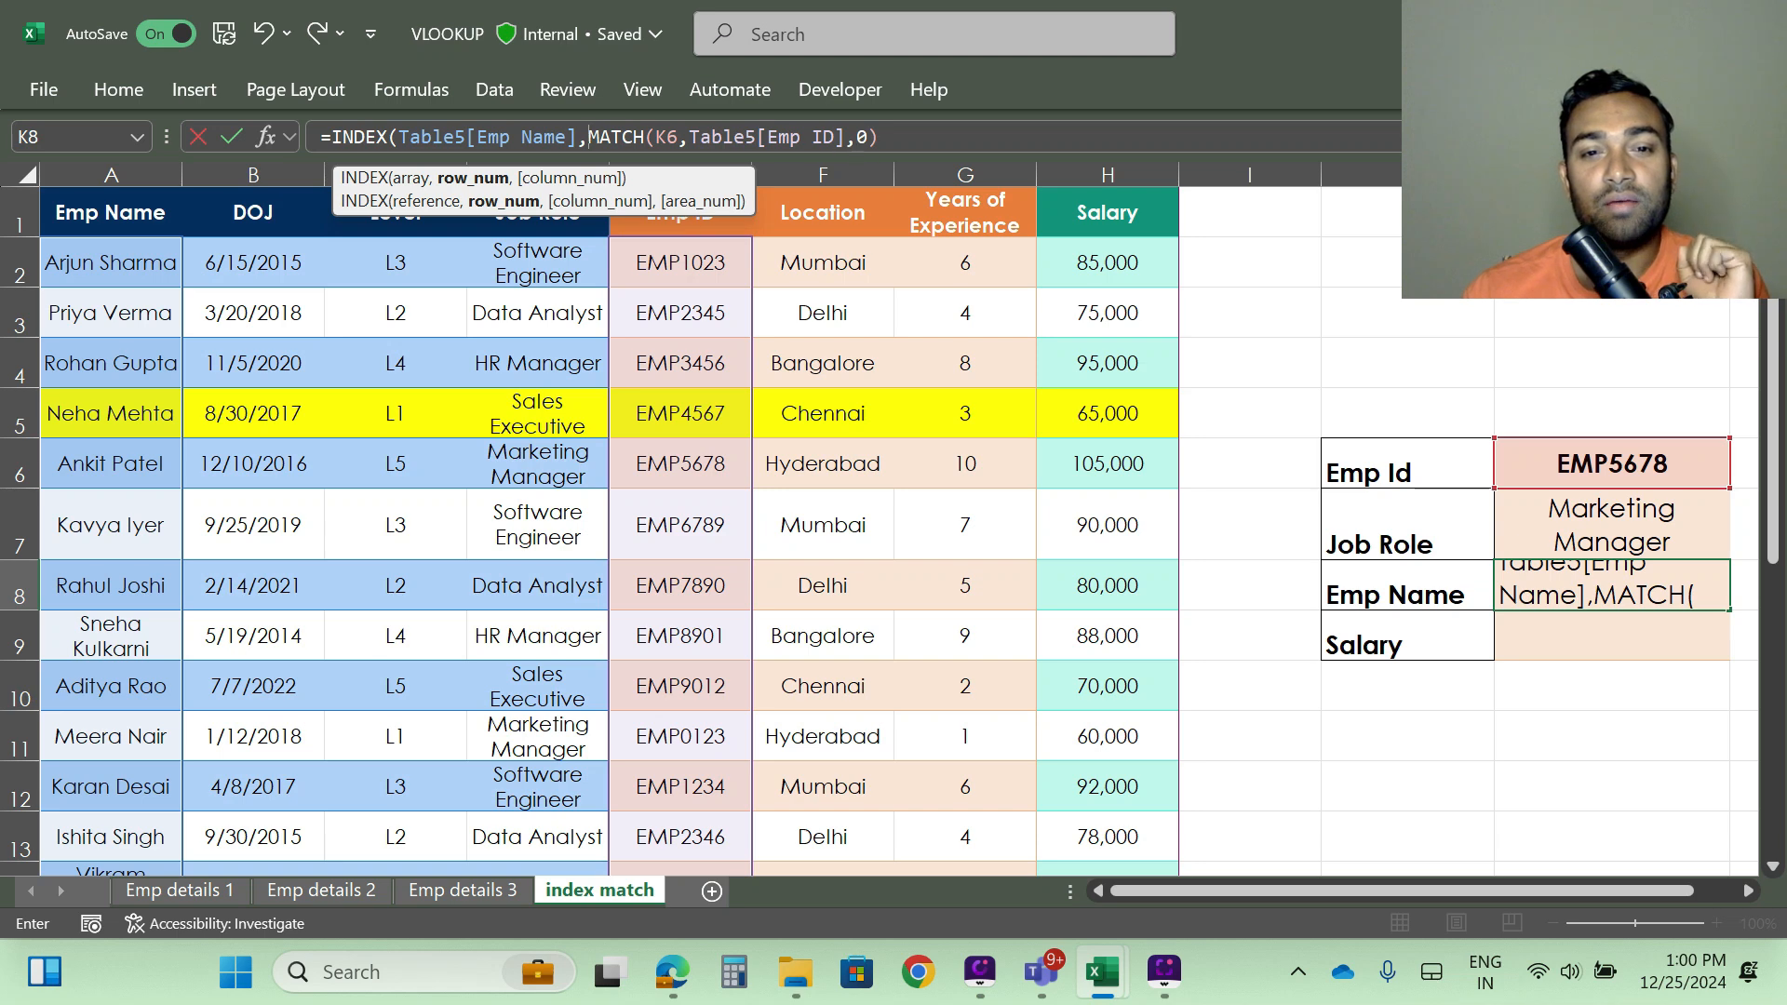
Step: Finish the INDEX formula in K8 by adding 1 as the column number after the MATCH part
{"action": "left_click", "coordinate": [880, 137]}
{"action": "type", "text": ","}
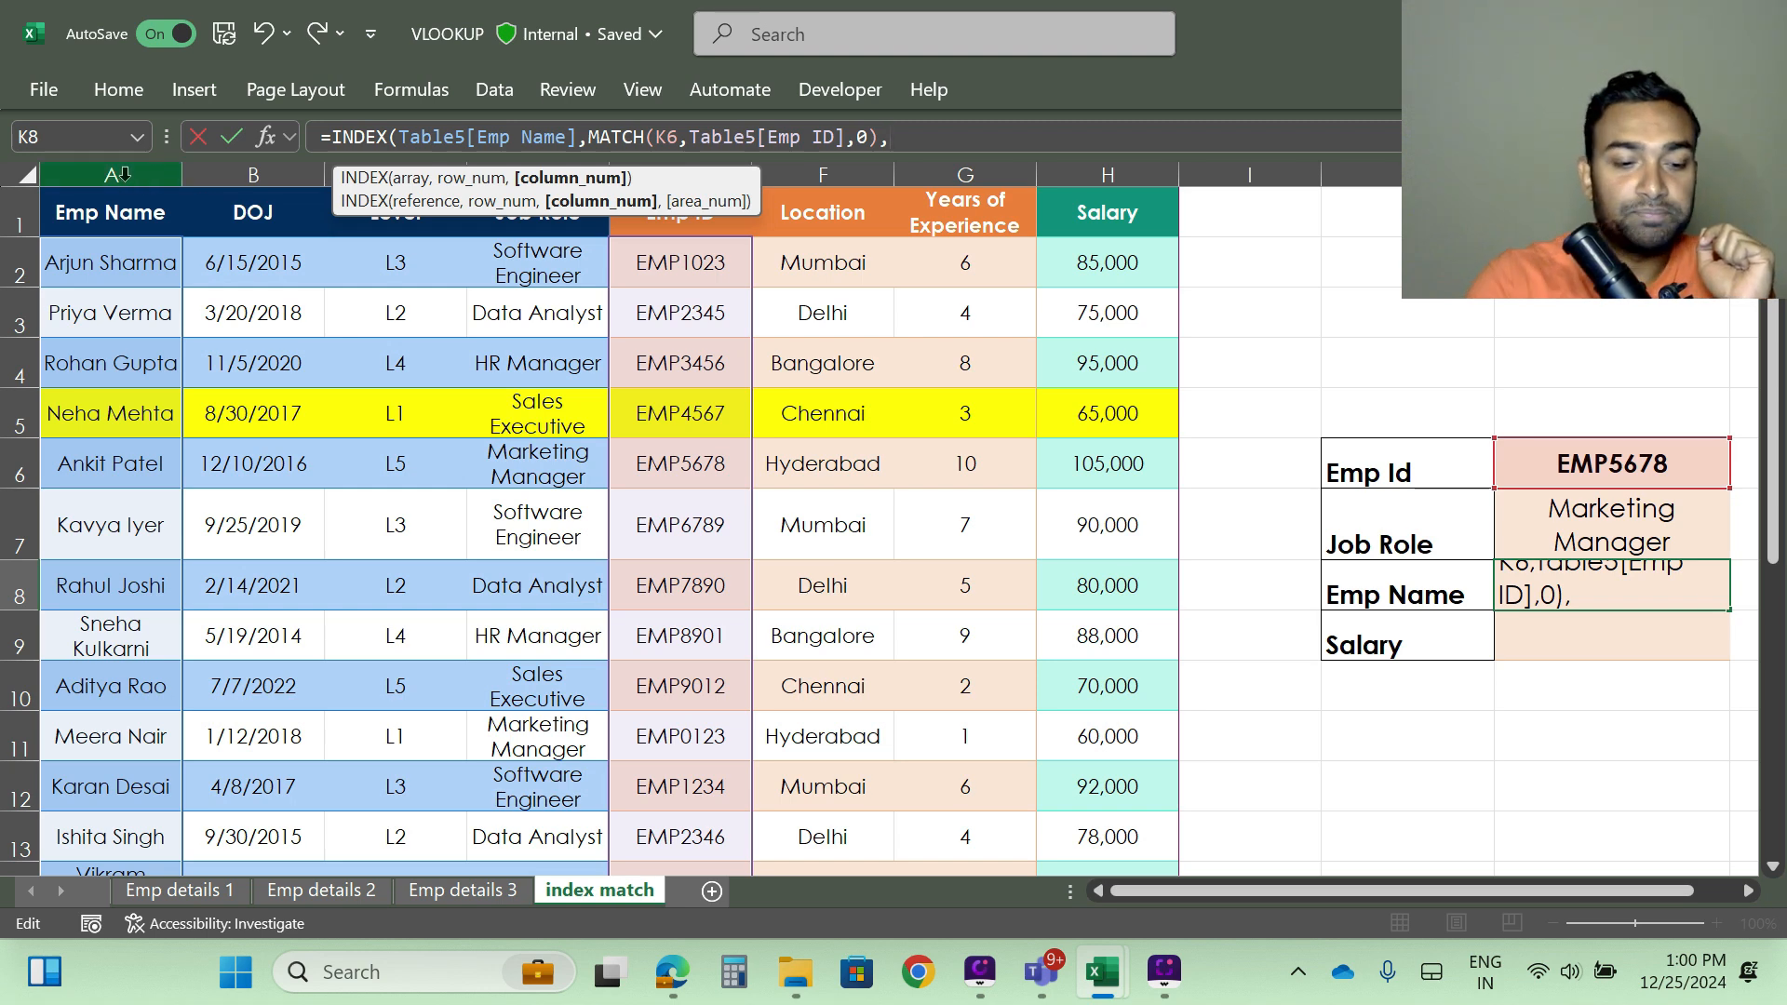
{"action": "type", "text": "1"}
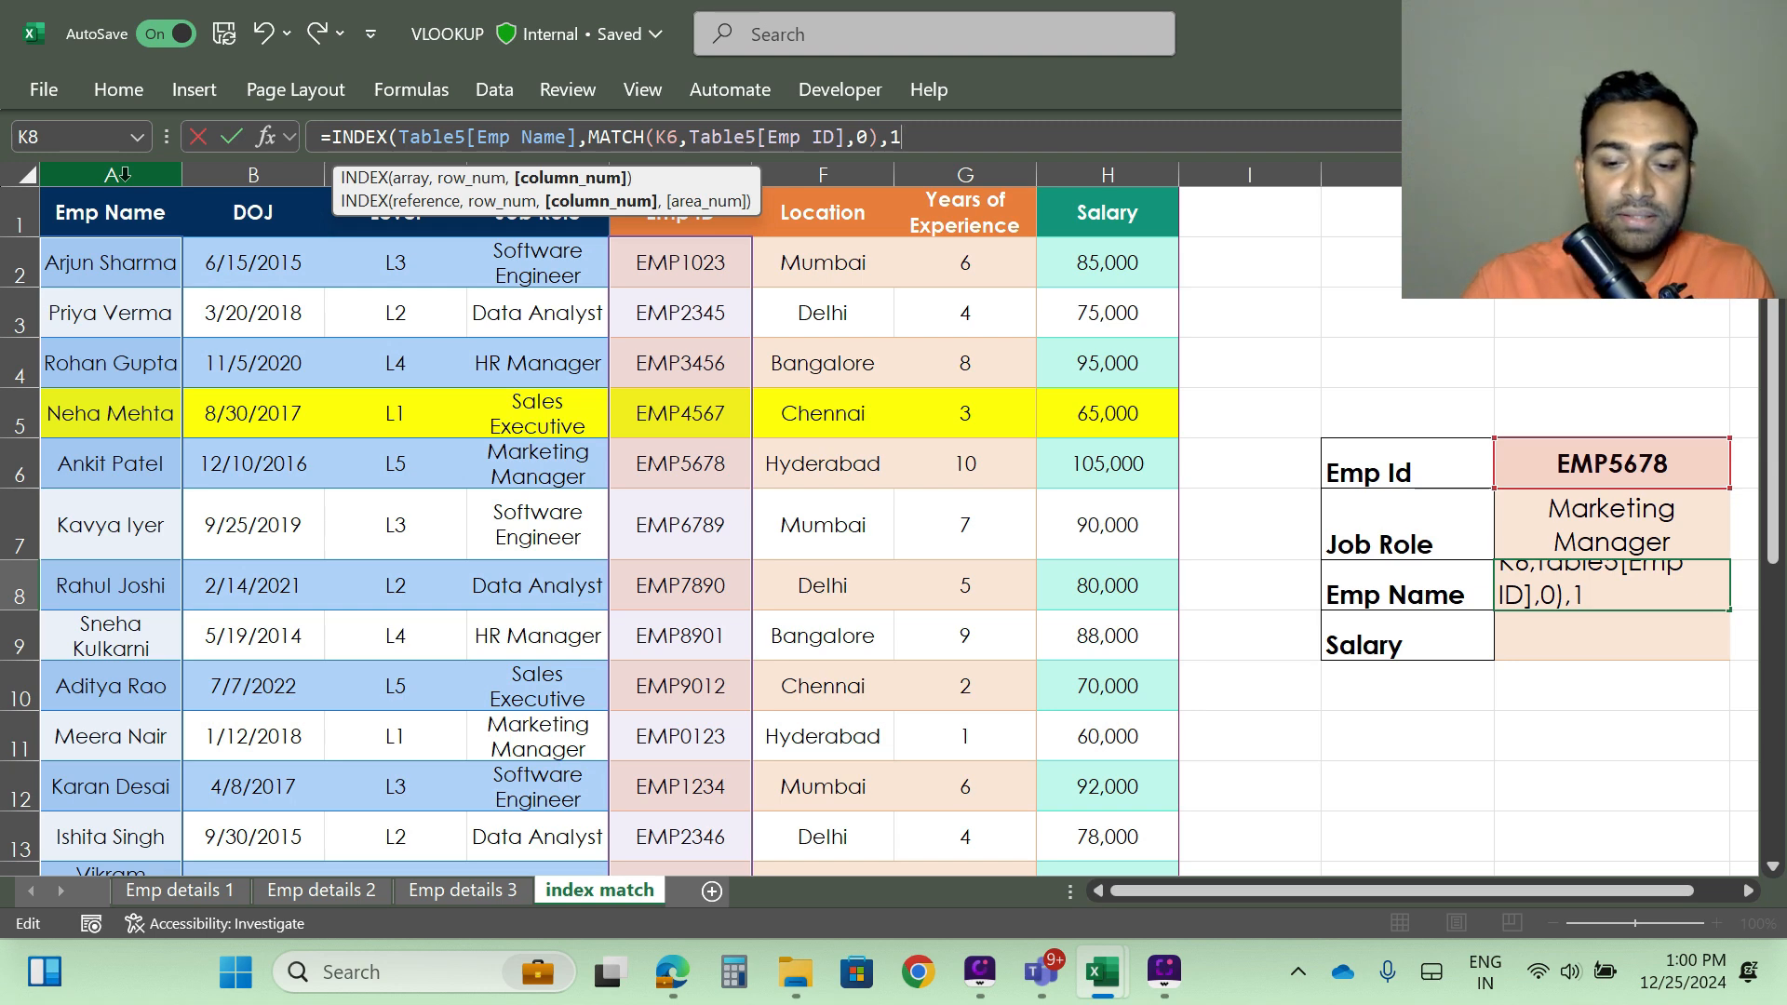
{"action": "type", "text": ")"}
{"action": "key", "text": "Return"}
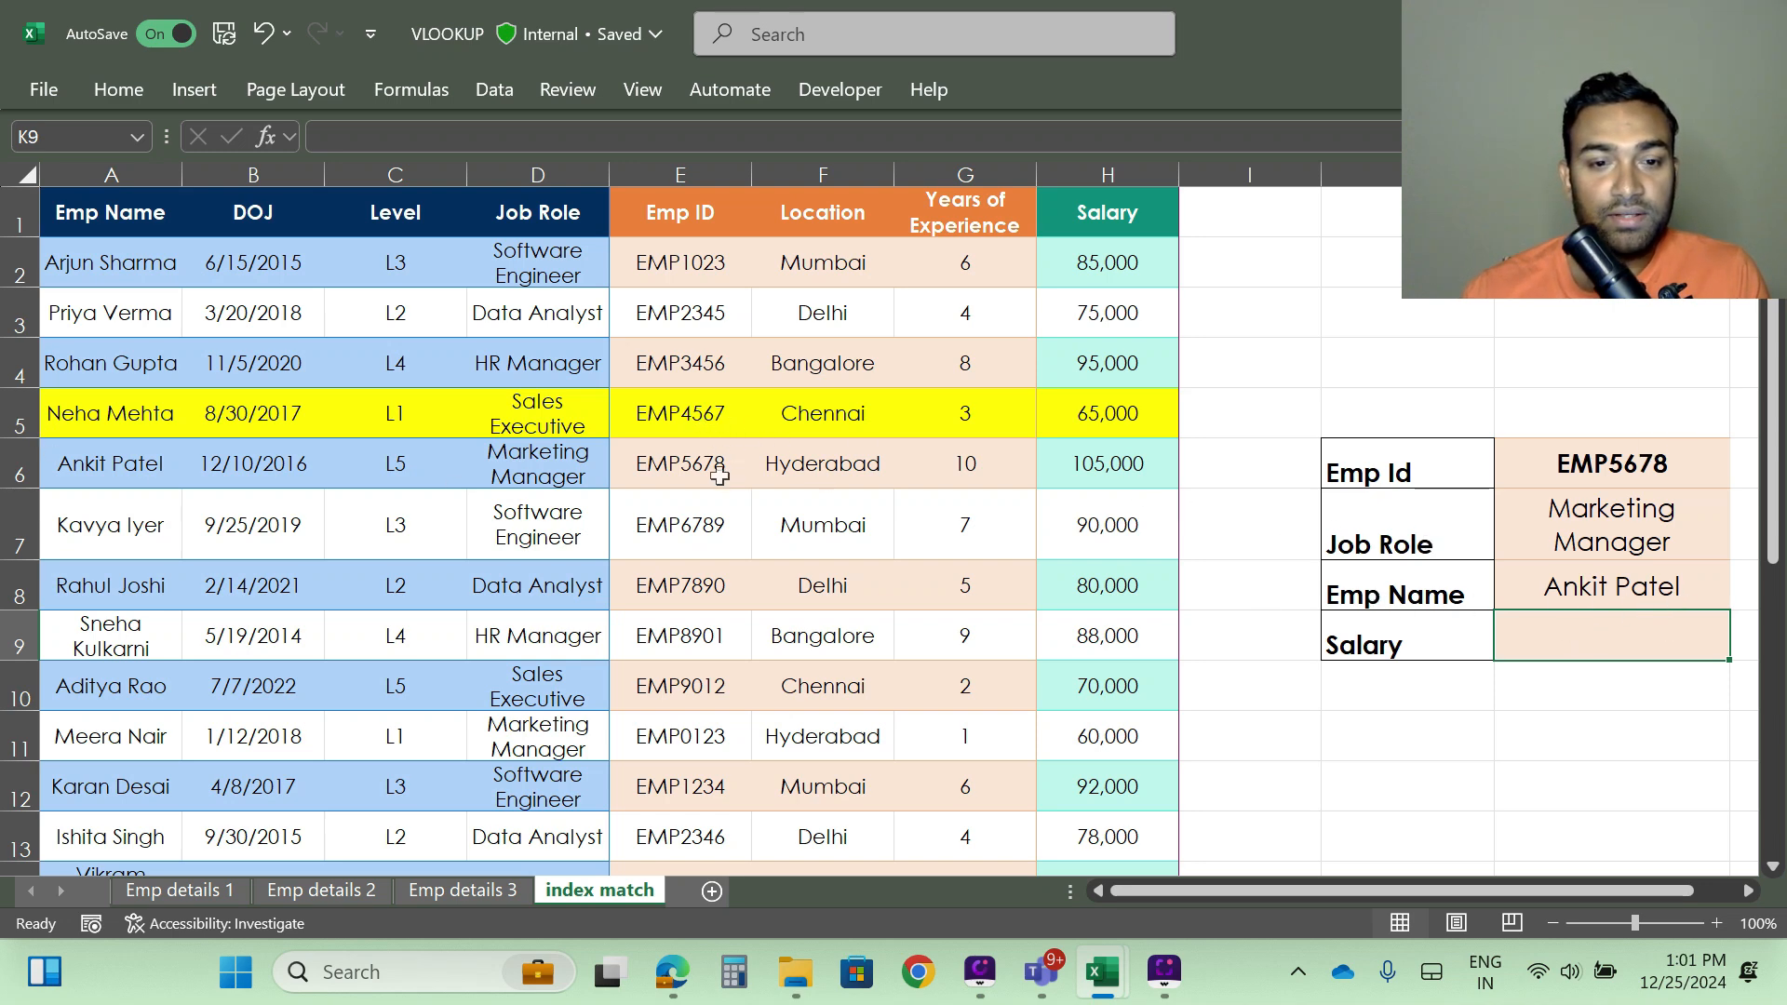
Step: Check the job role and employee name in table row 6 against the lookup results
{"action": "left_click", "coordinate": [662, 484]}
{"action": "key", "text": "Left"}
{"action": "key", "text": "Left"}
{"action": "key", "text": "Left"}
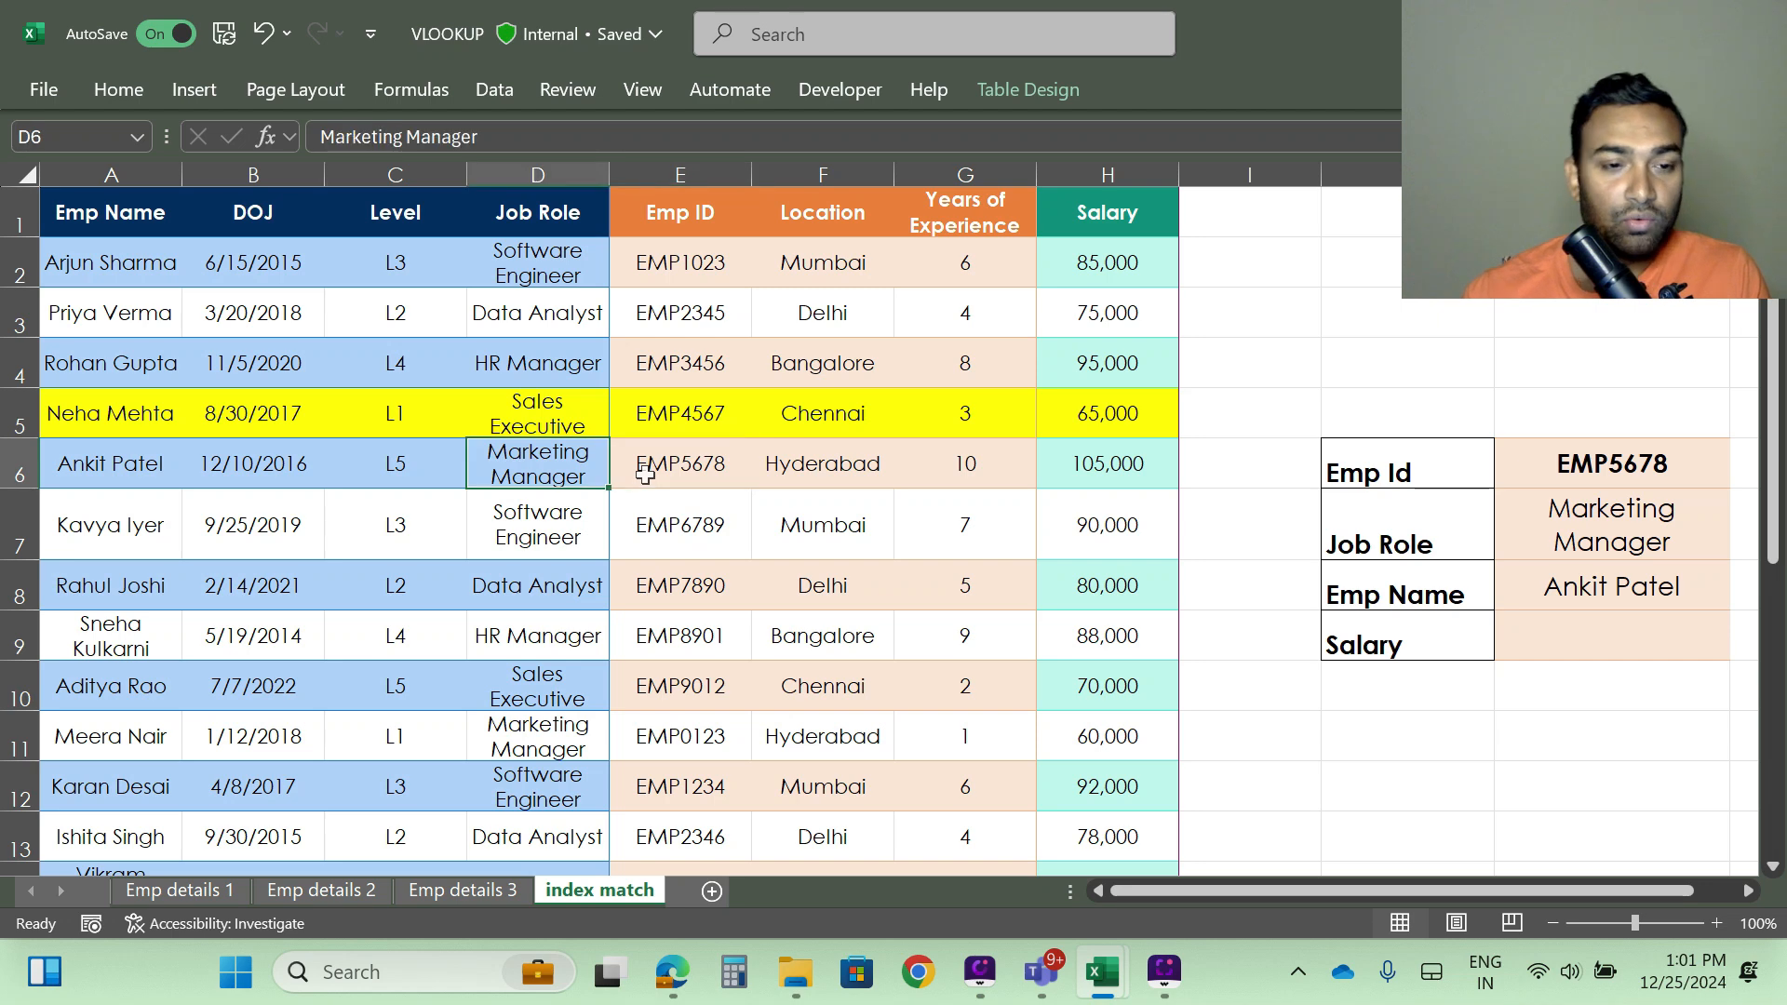
{"action": "key", "text": "Left"}
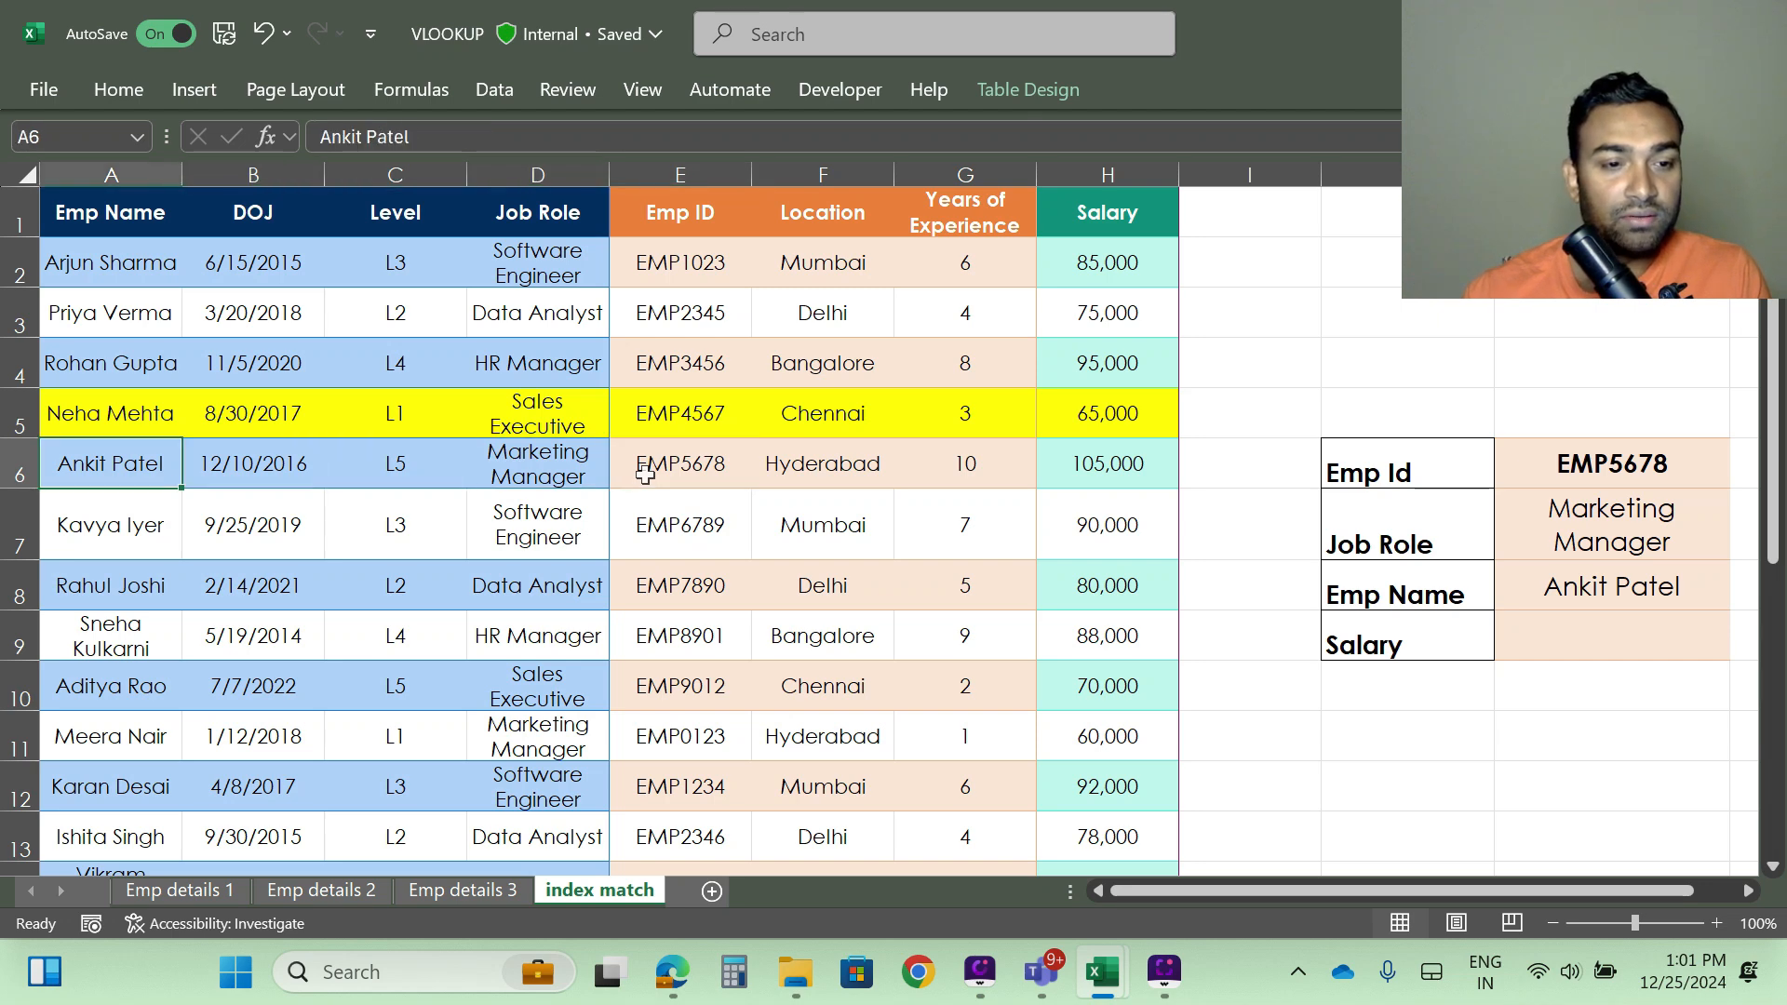
Step: Test the lookup by changing the employee ID in K6 to the one listed in cell E3
{"action": "left_click", "coordinate": [1684, 463]}
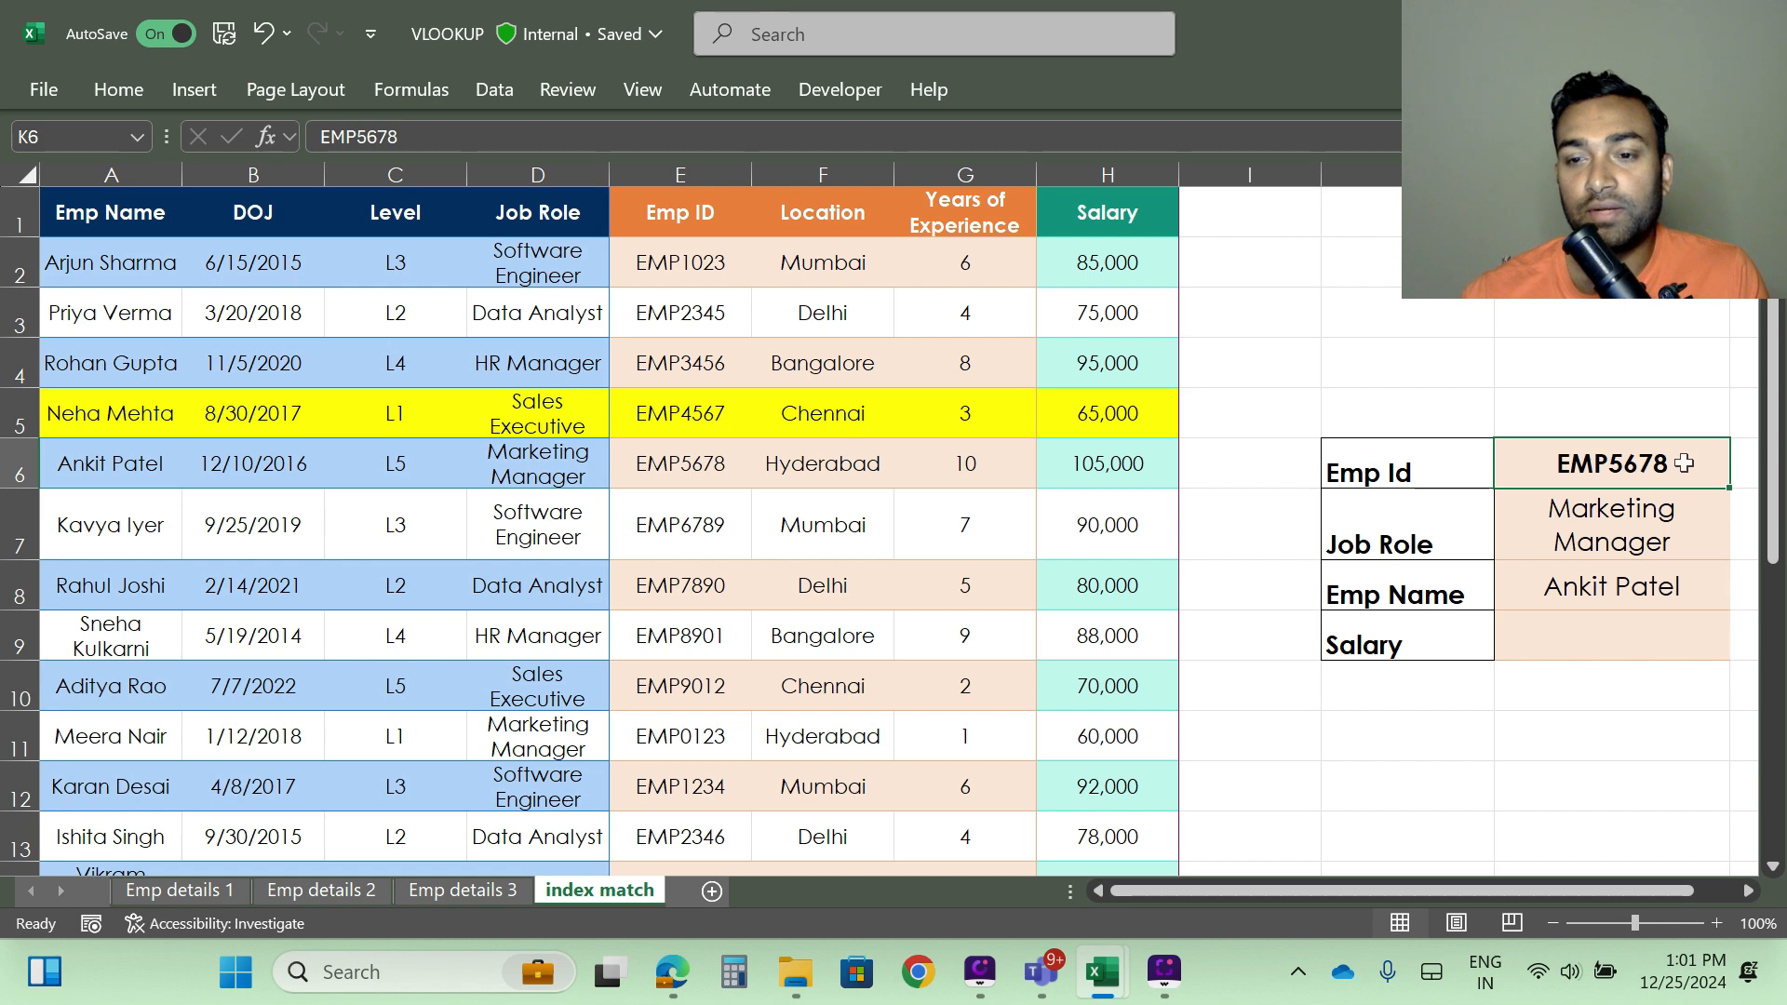
{"action": "double_click", "coordinate": [1684, 462]}
{"action": "key", "text": "BackSpace"}
{"action": "key", "text": "BackSpace"}
{"action": "key", "text": "BackSpace"}
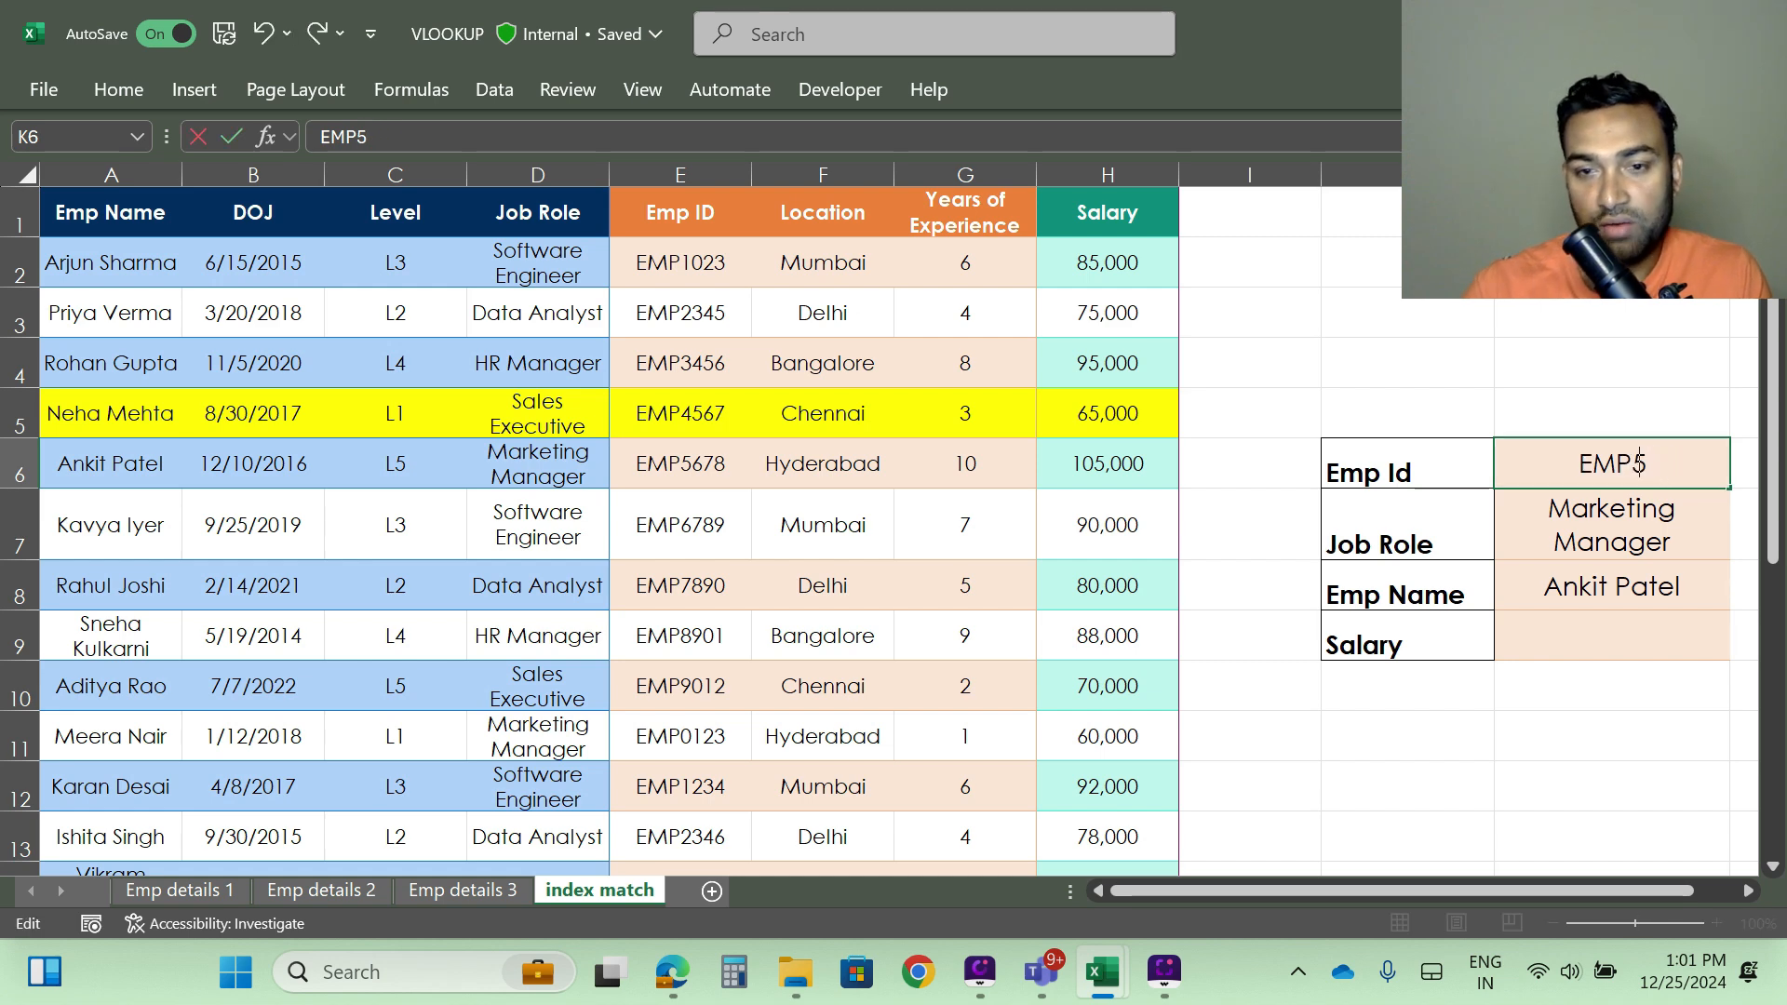
{"action": "key", "text": "BackSpace"}
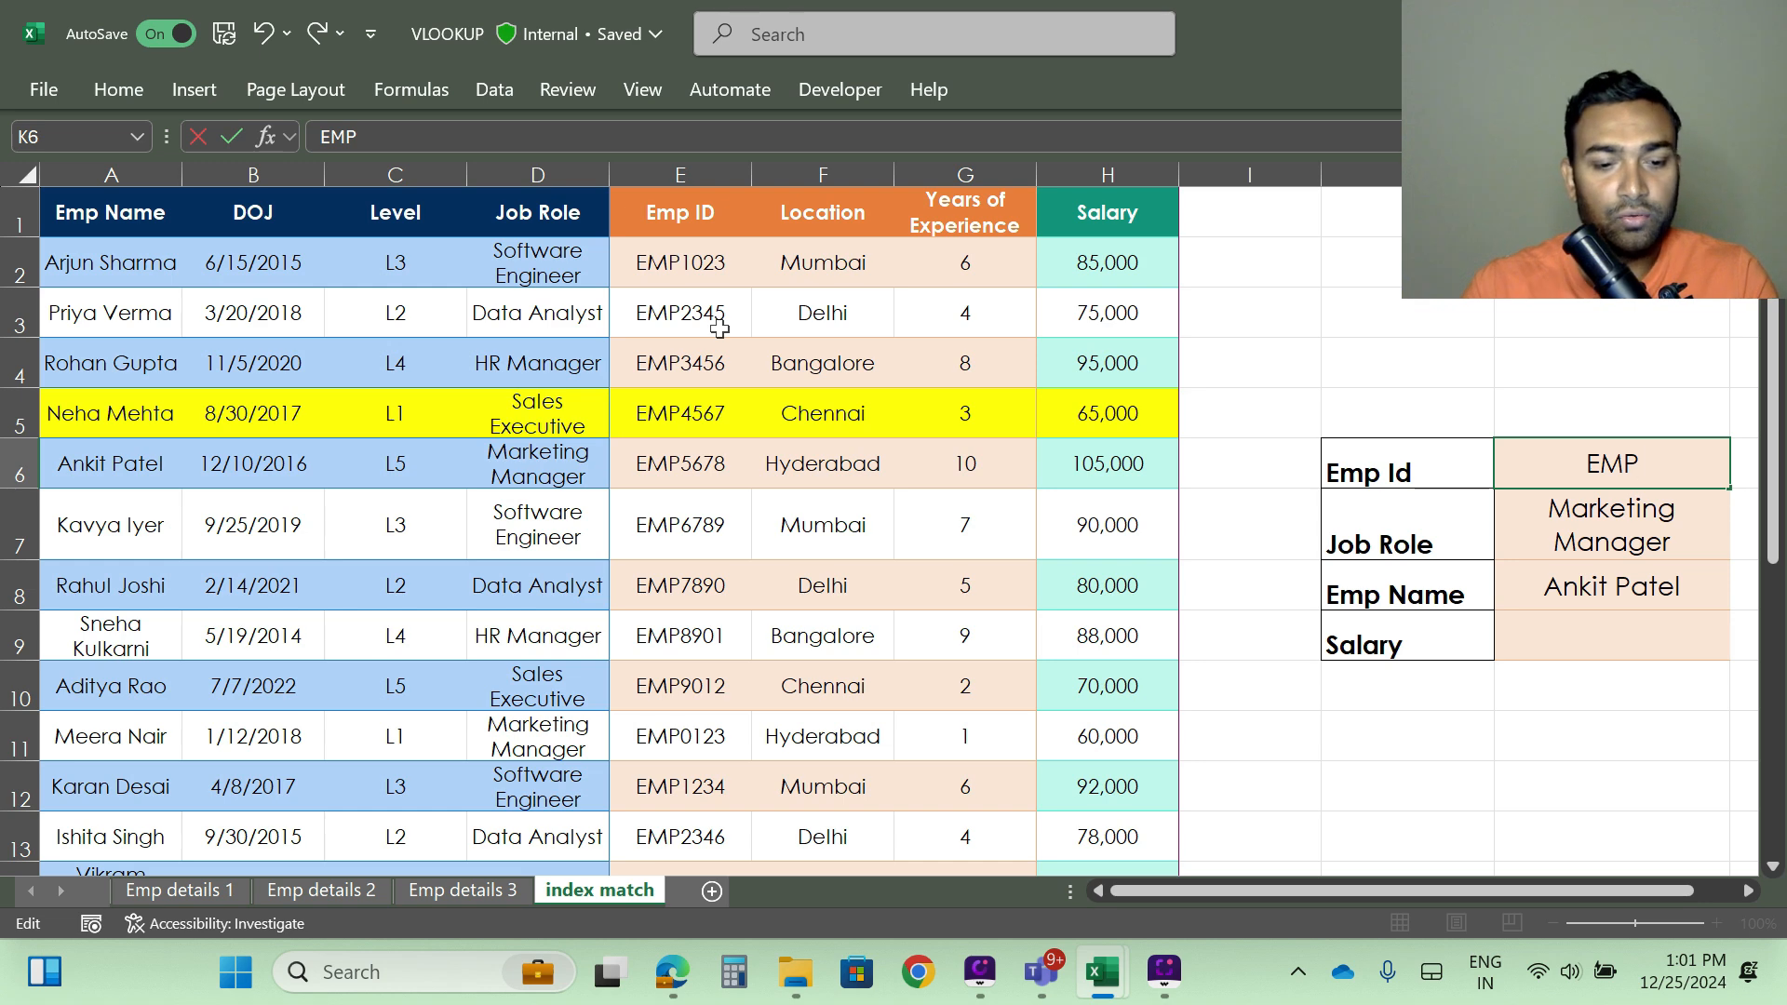
{"action": "type", "text": "2345"}
{"action": "key", "text": "Return"}
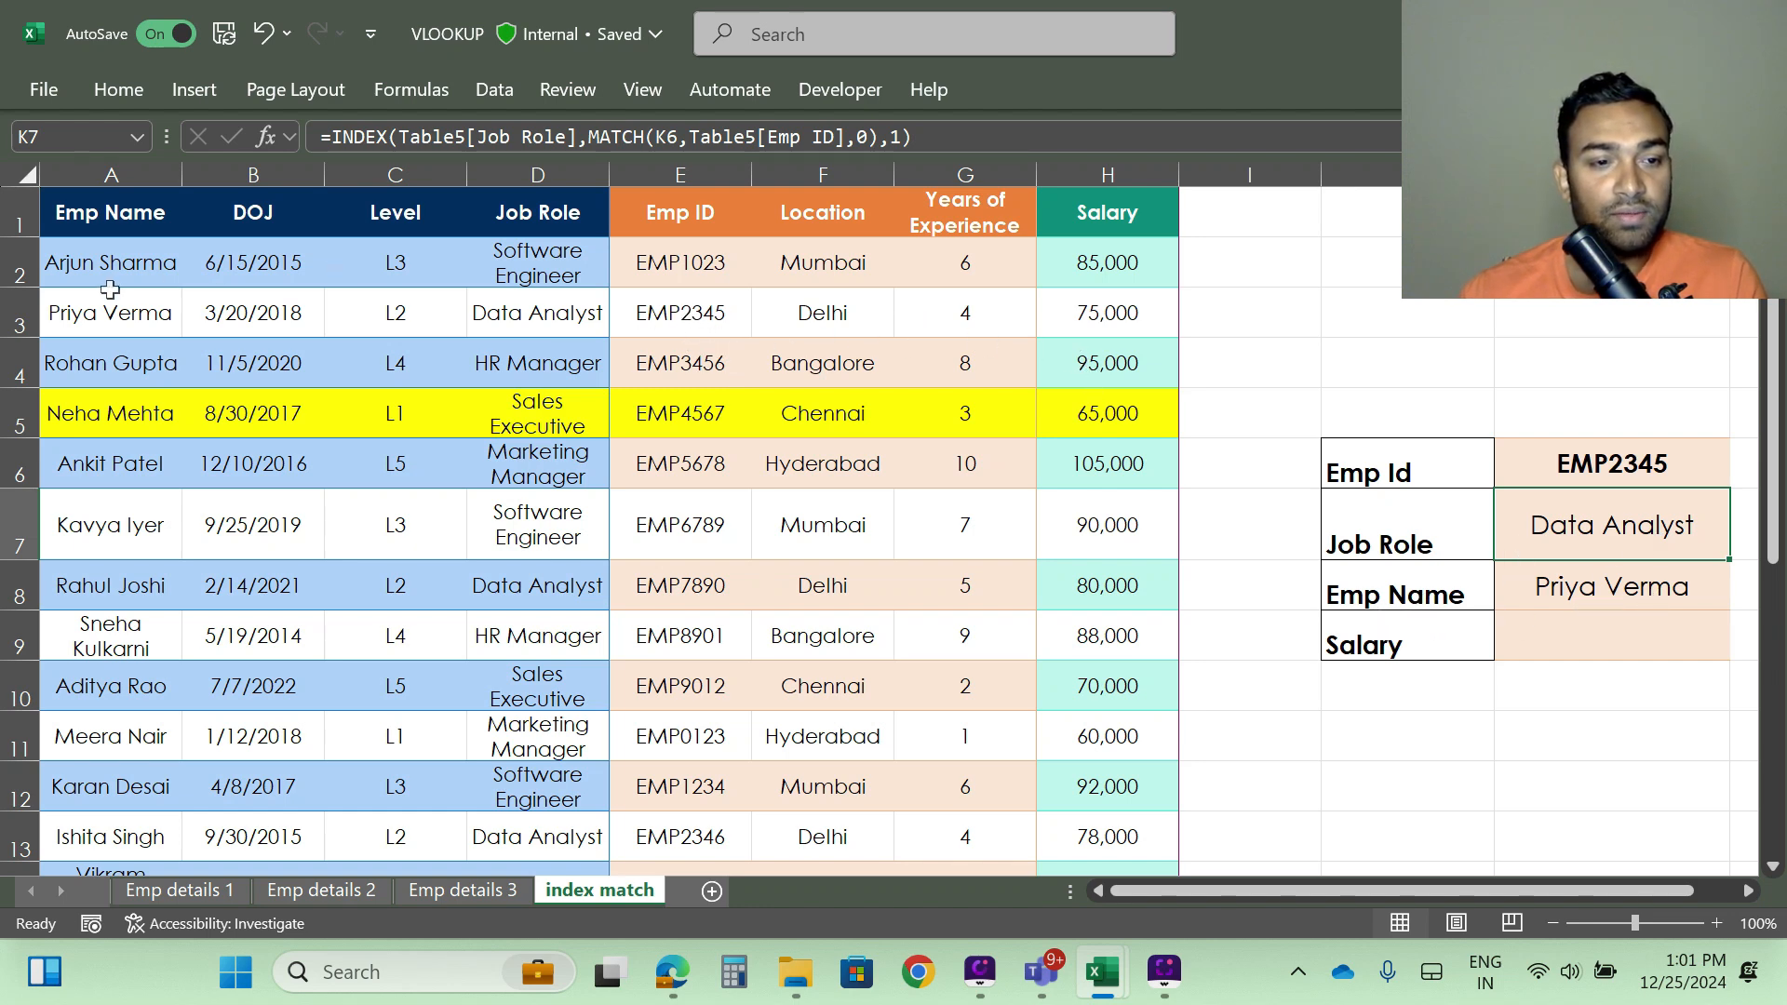
Step: Compare row 3's employee name and job role with the lookup results, and review the Job Role, Emp Name and Salary columns
{"action": "left_click", "coordinate": [102, 319]}
{"action": "left_click", "coordinate": [528, 317]}
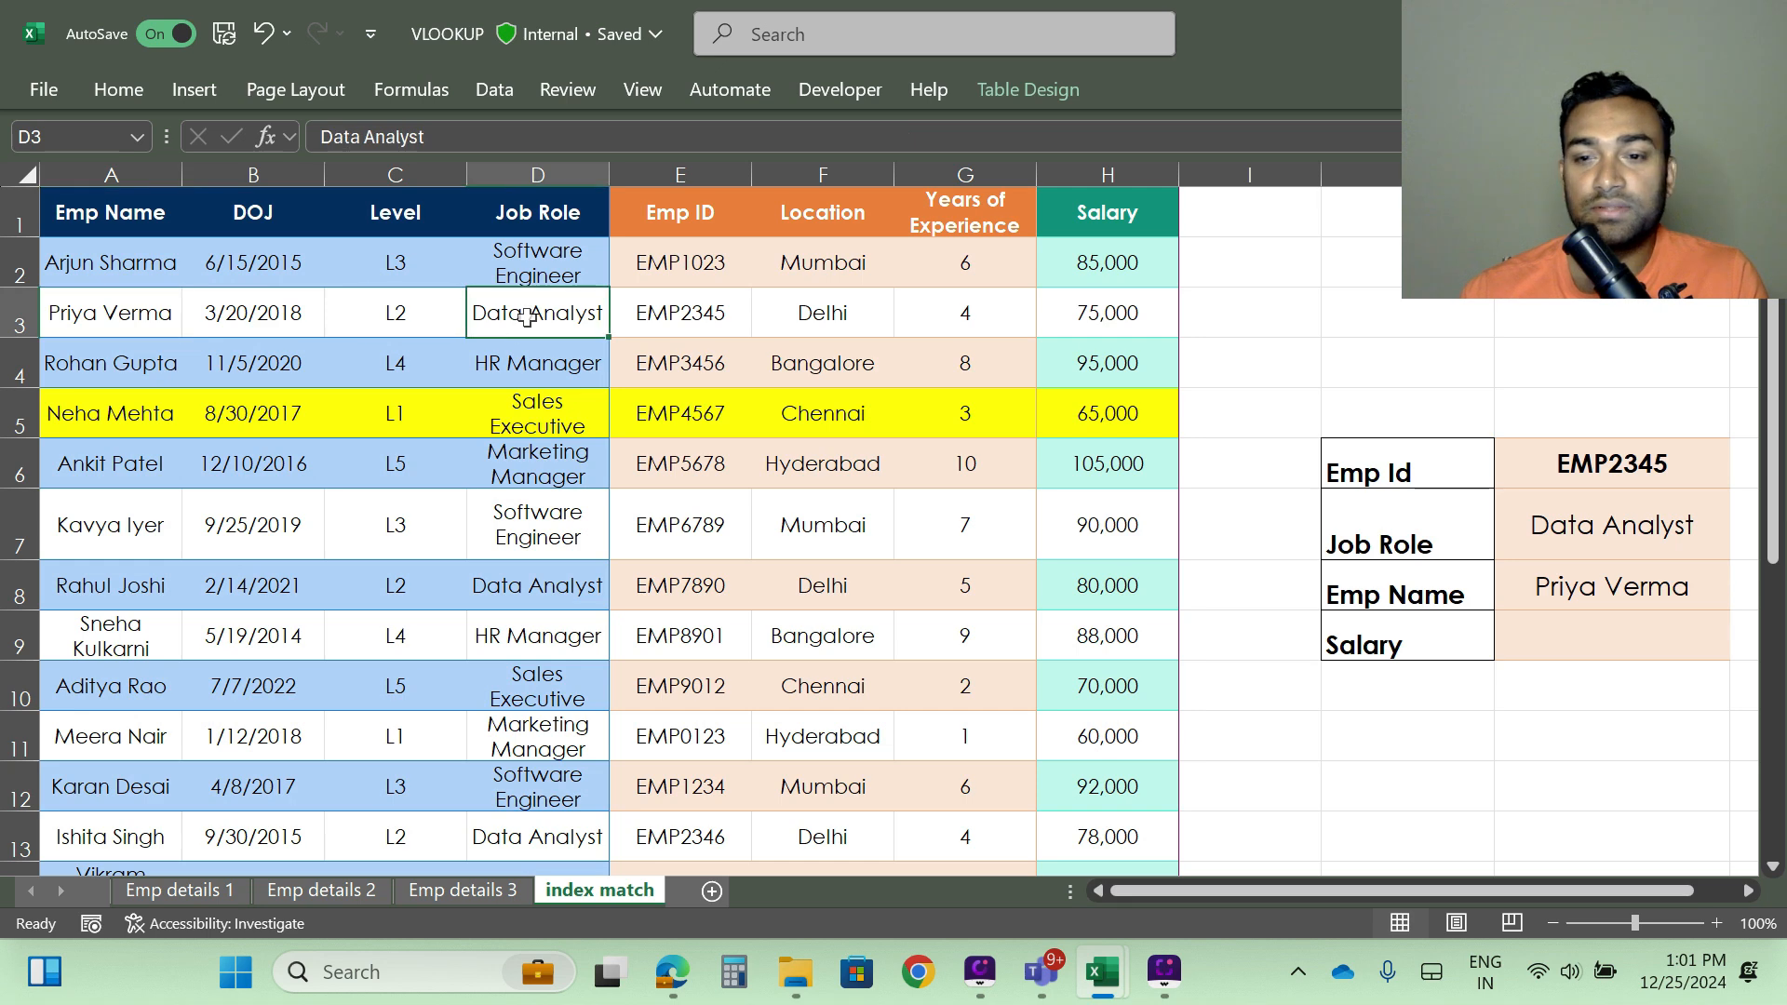
{"action": "left_click", "coordinate": [1570, 633]}
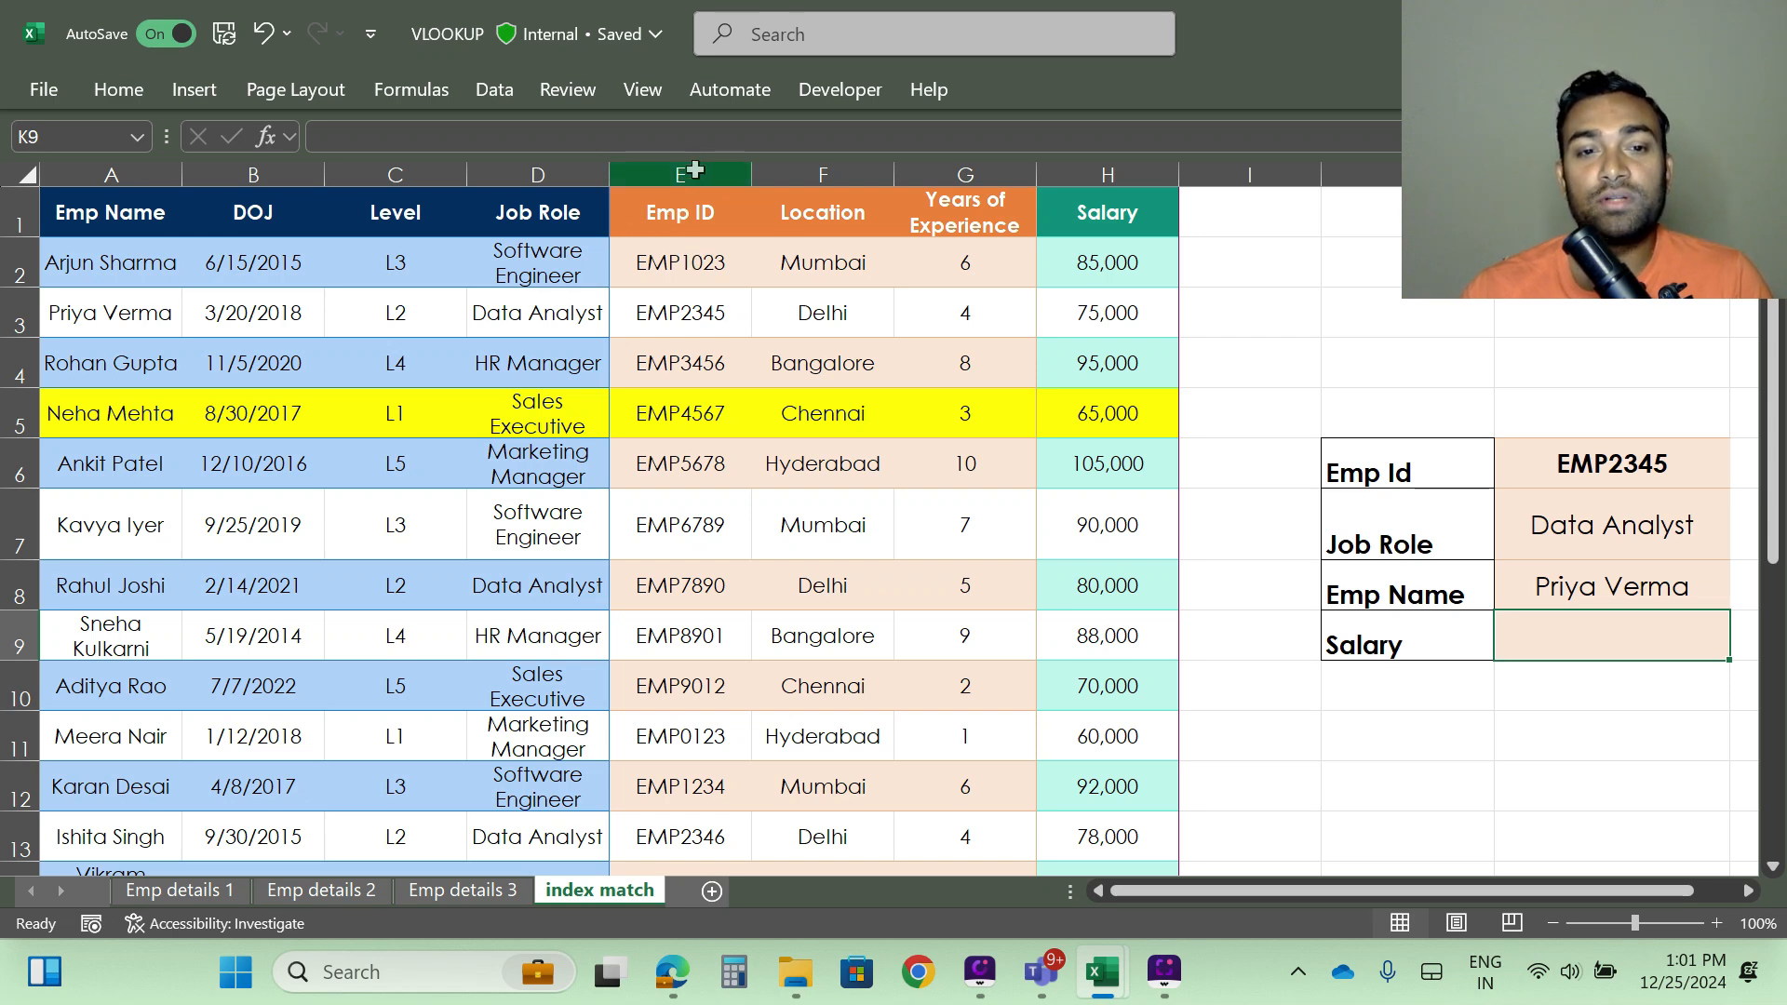
{"action": "left_click", "coordinate": [547, 177]}
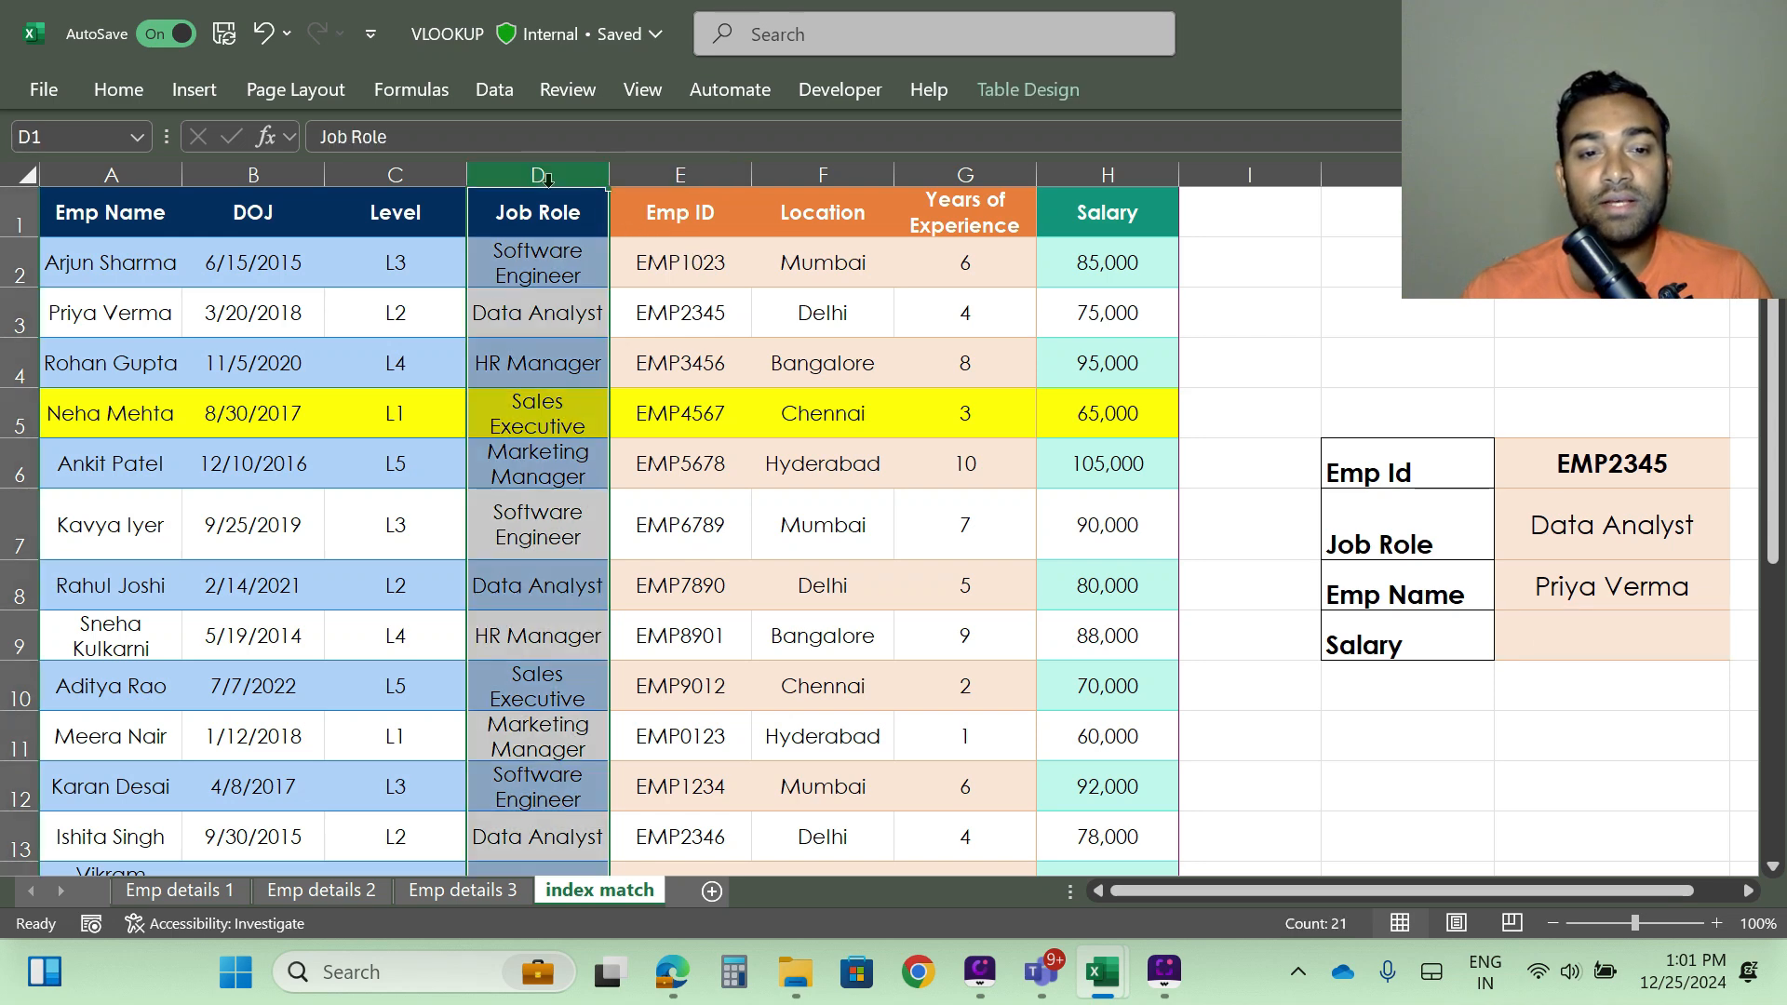
{"action": "left_click", "coordinate": [122, 173]}
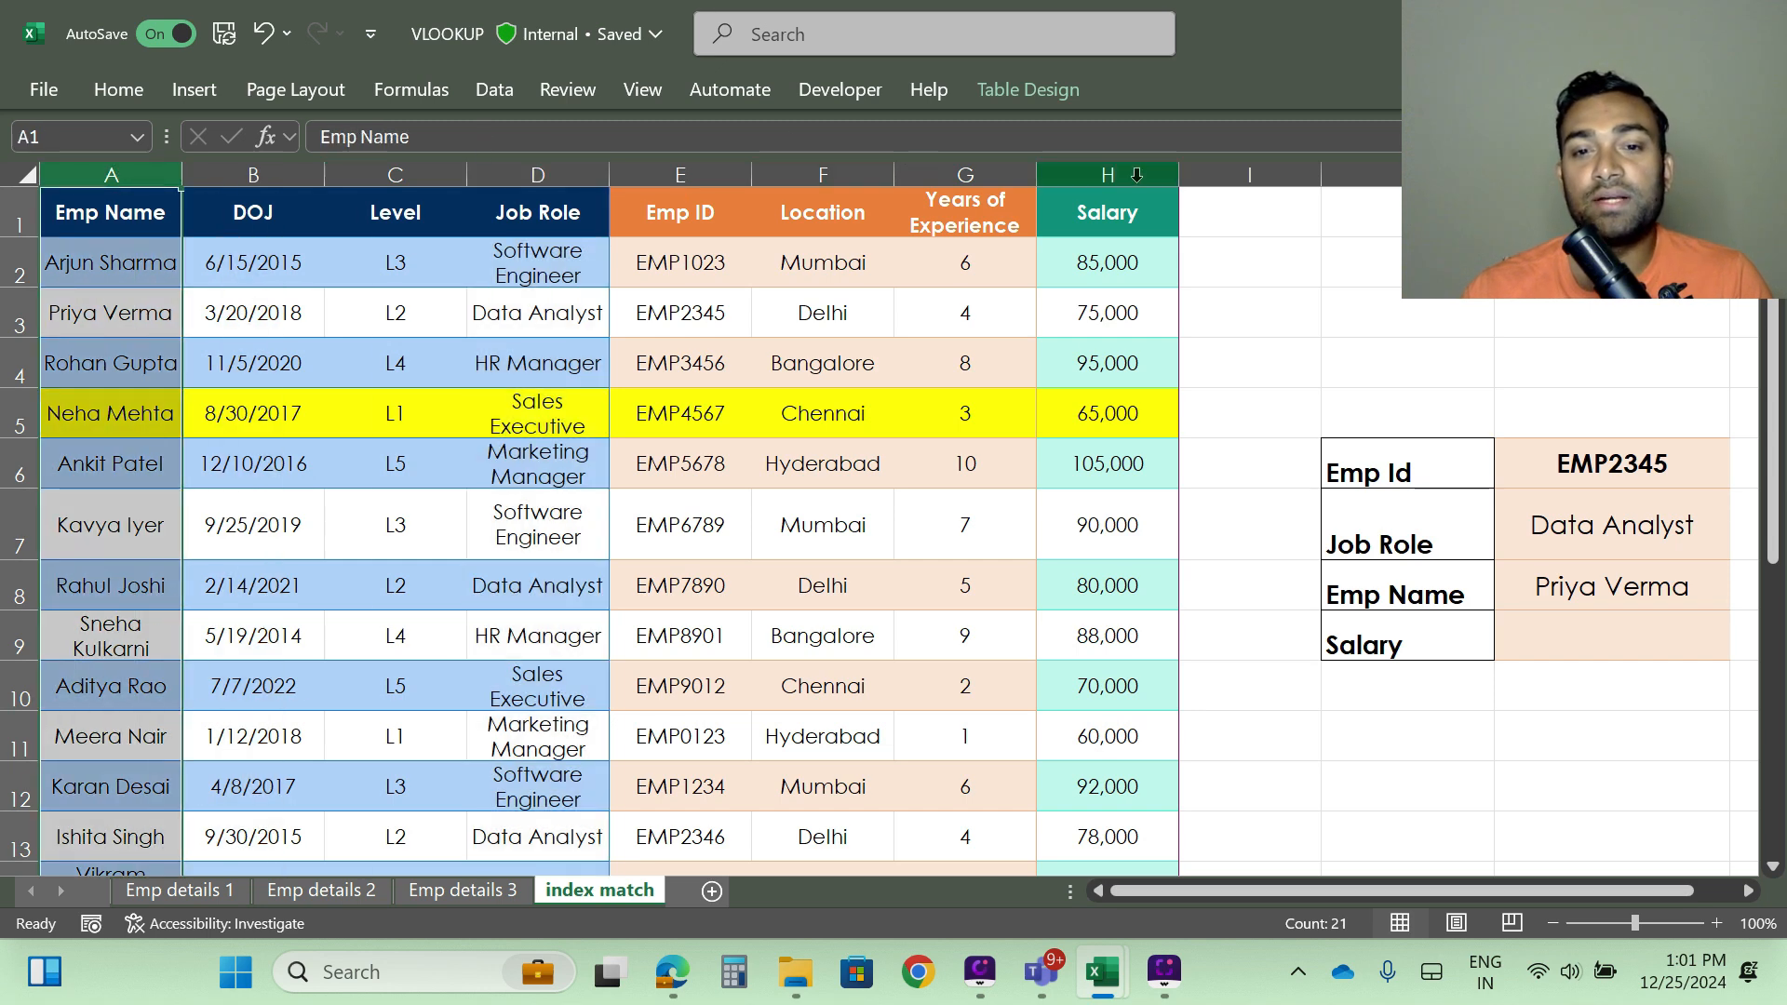
{"action": "left_click", "coordinate": [1103, 176]}
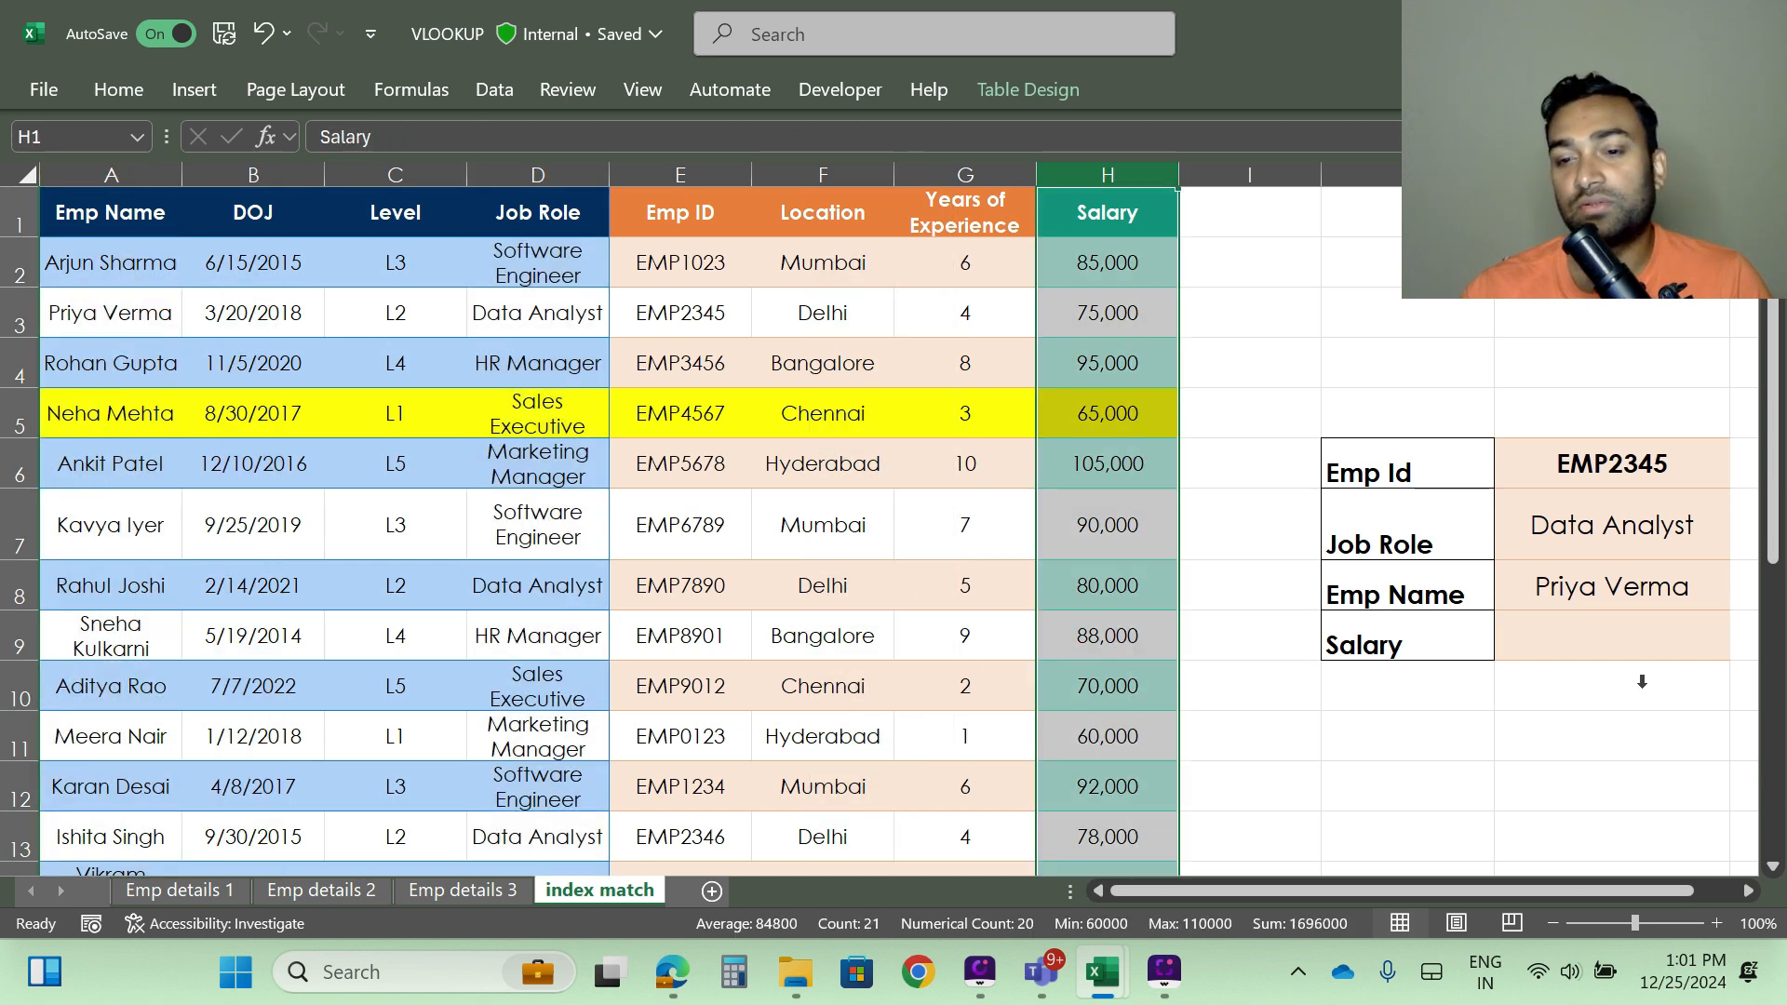
Step: Start a MATCH formula in the Salary result cell K9, using the employee ID in K6 as the lookup value
{"action": "left_click", "coordinate": [1566, 636]}
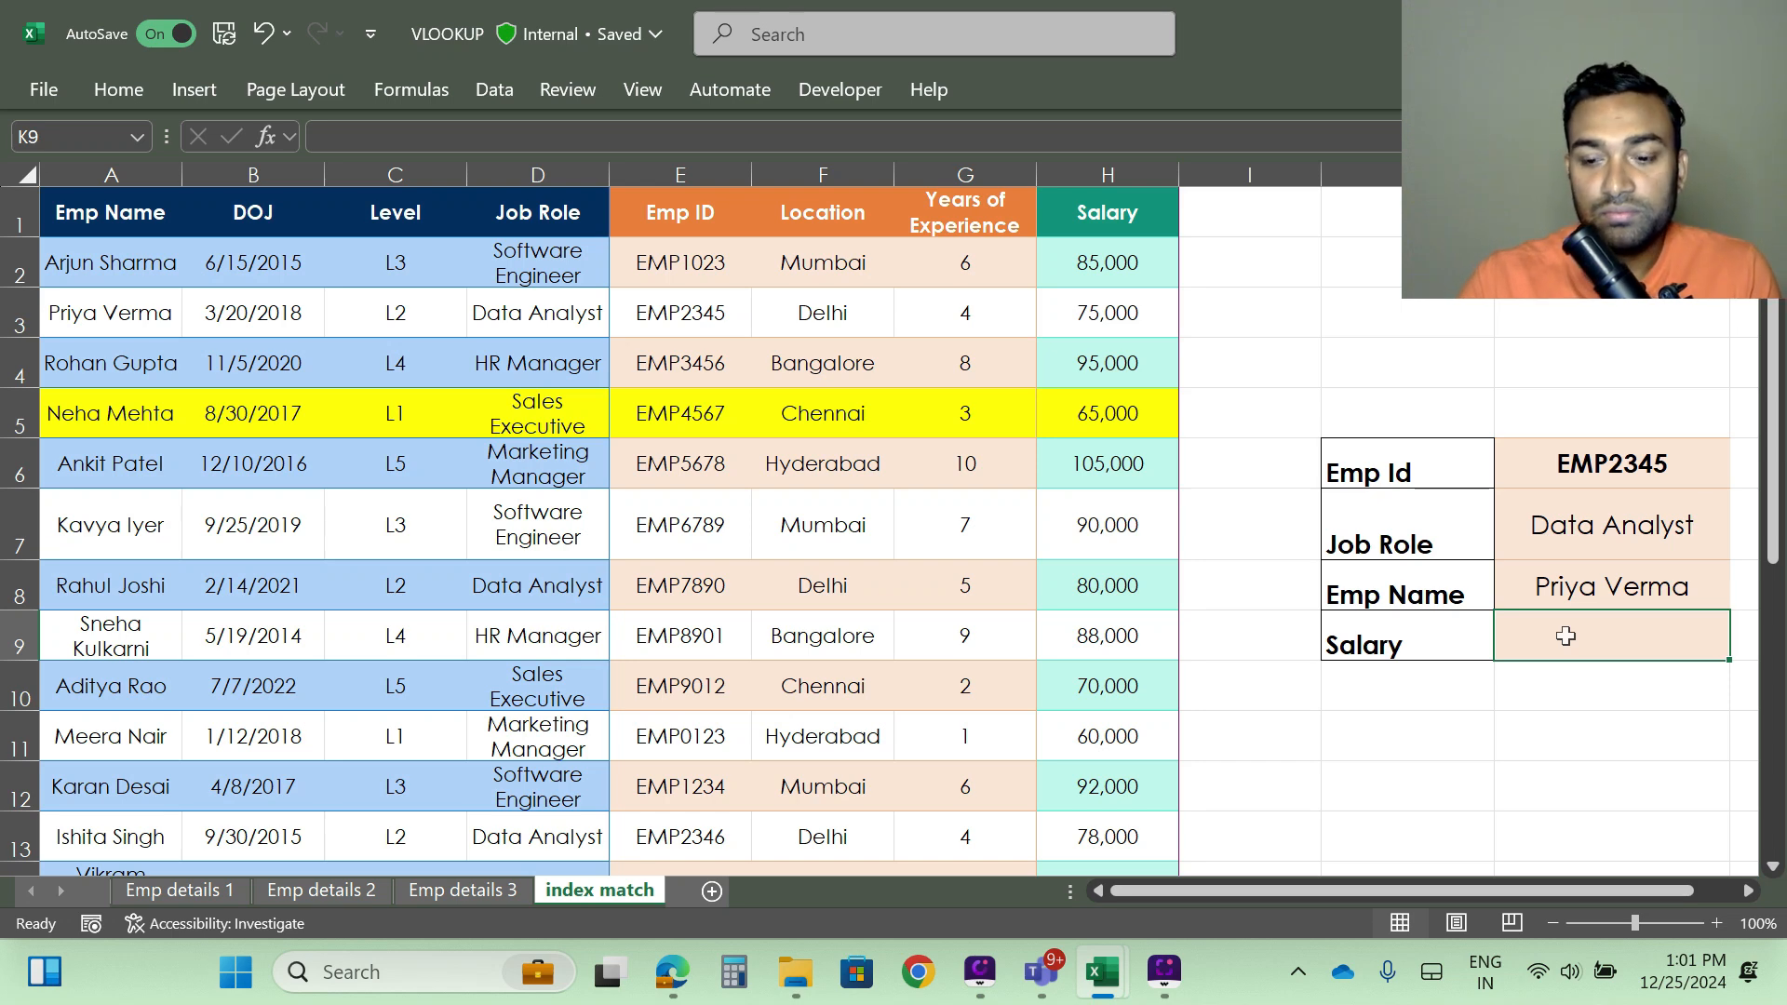
{"action": "type", "text": "="}
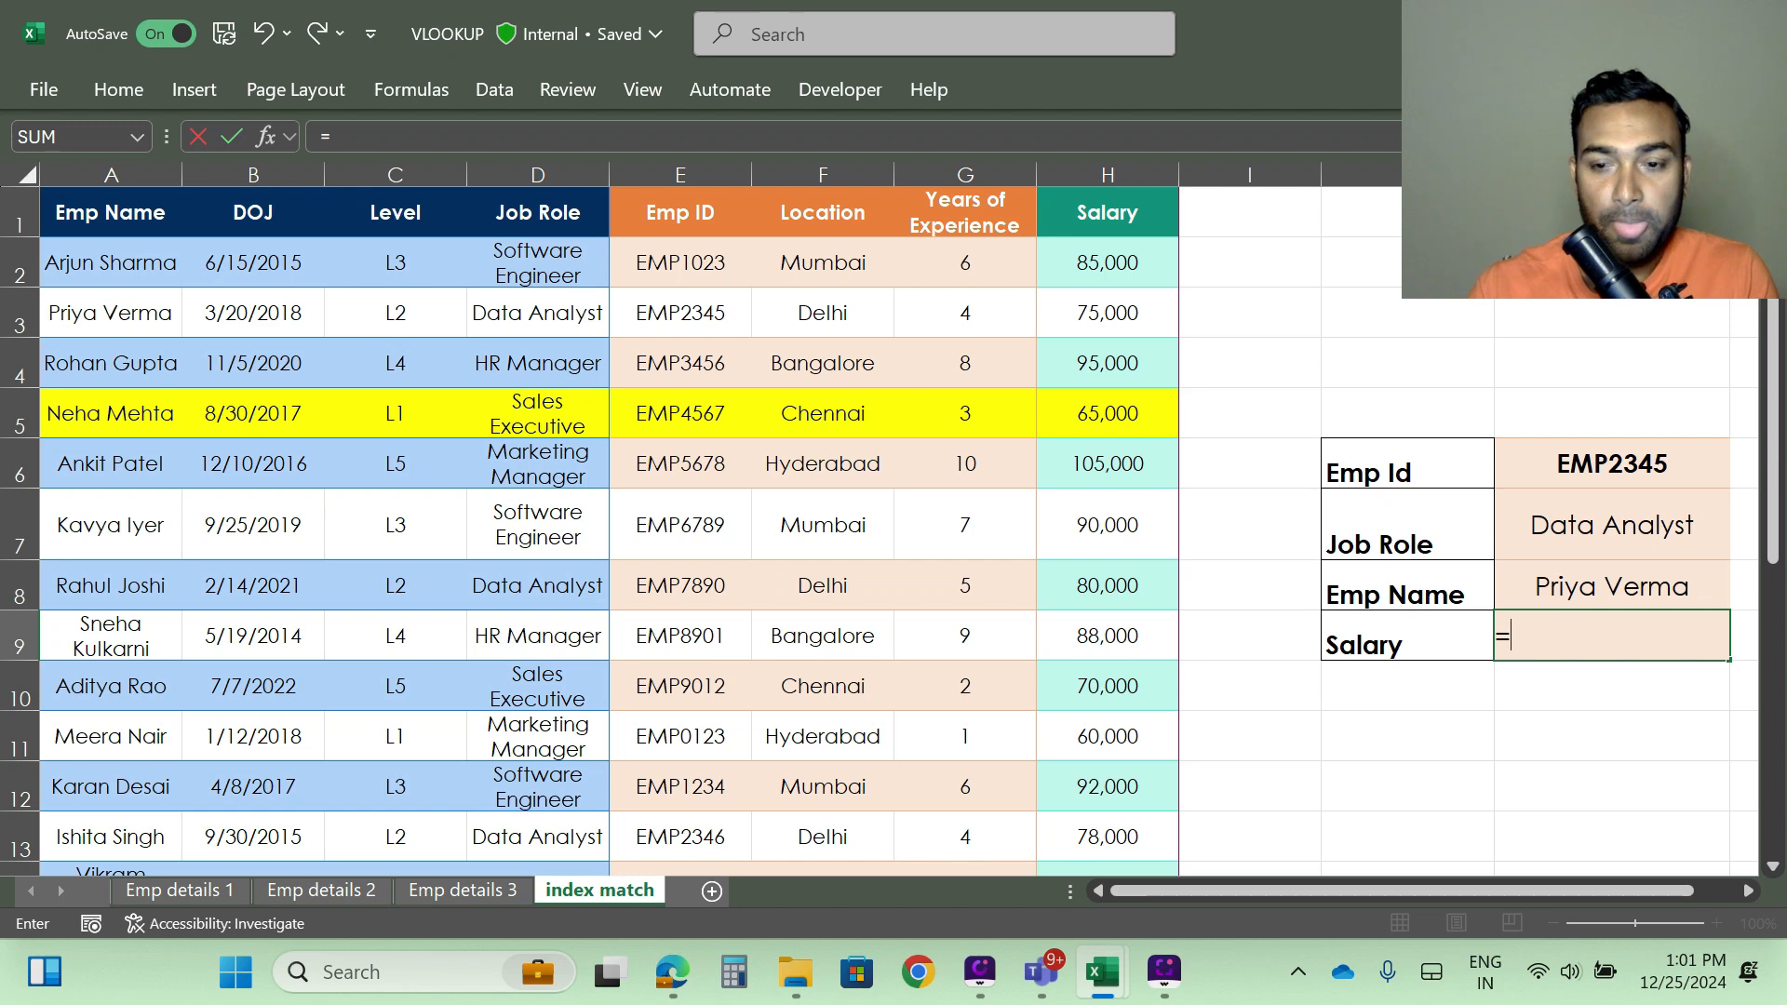
{"action": "type", "text": "match"}
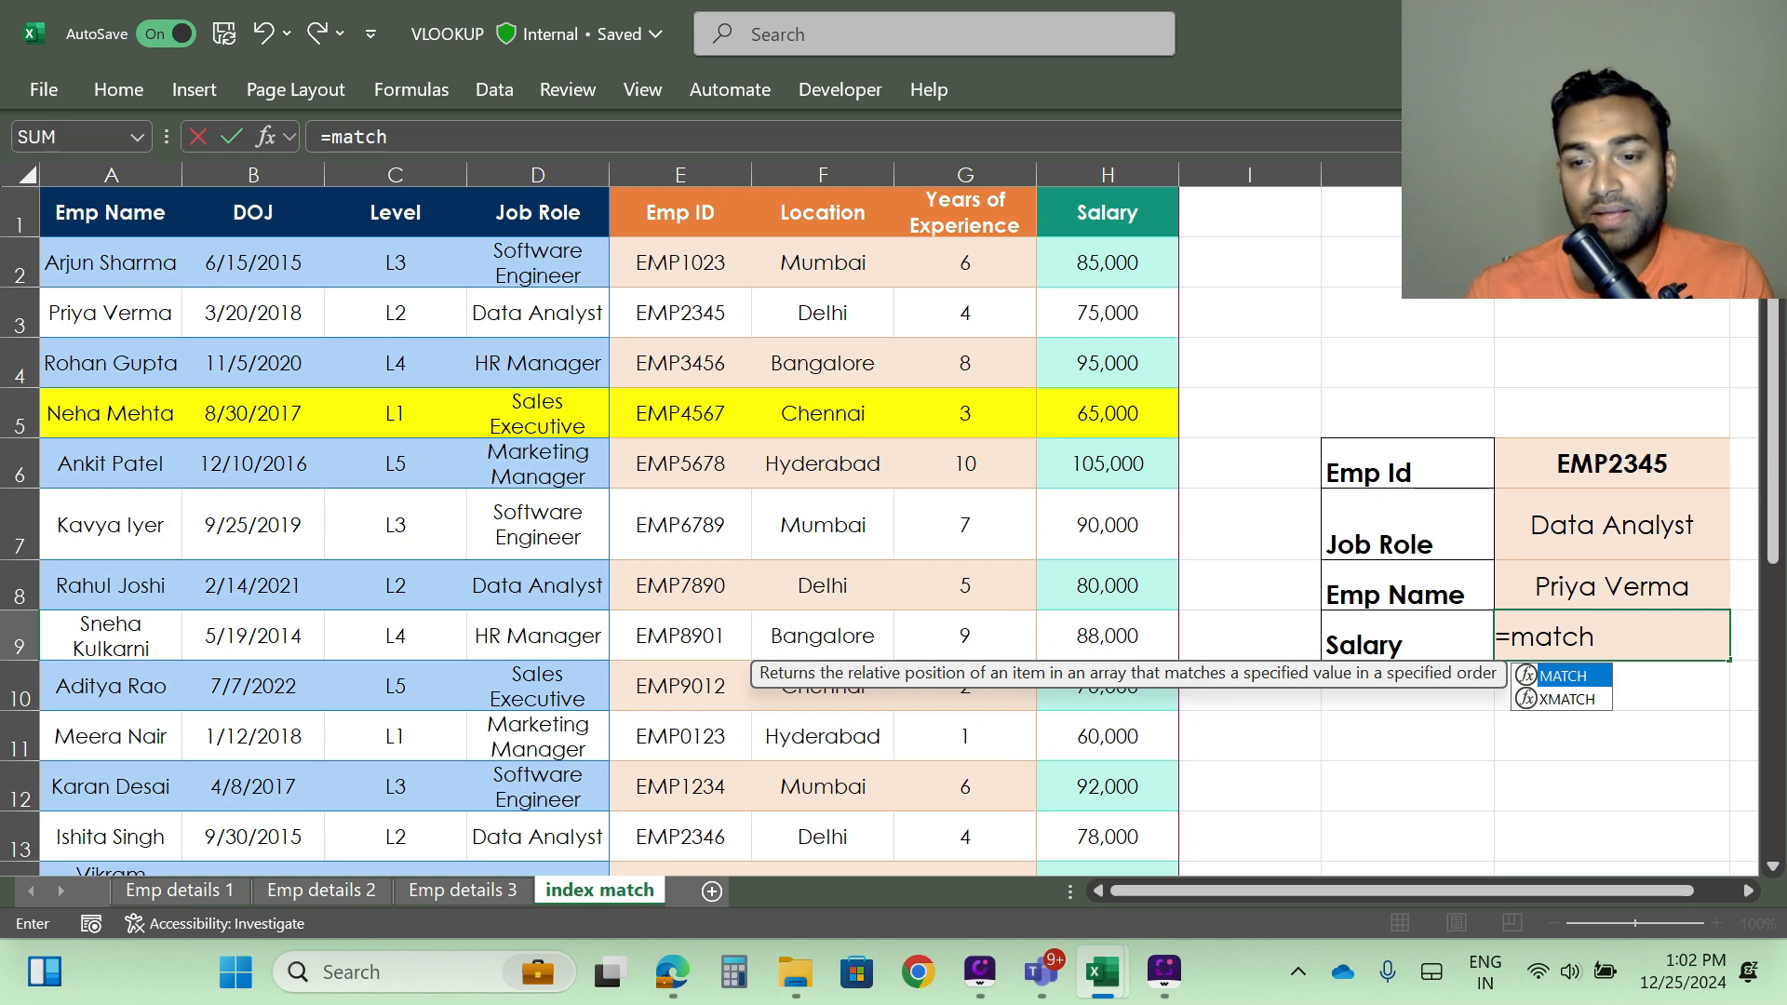
{"action": "key", "text": "Tab"}
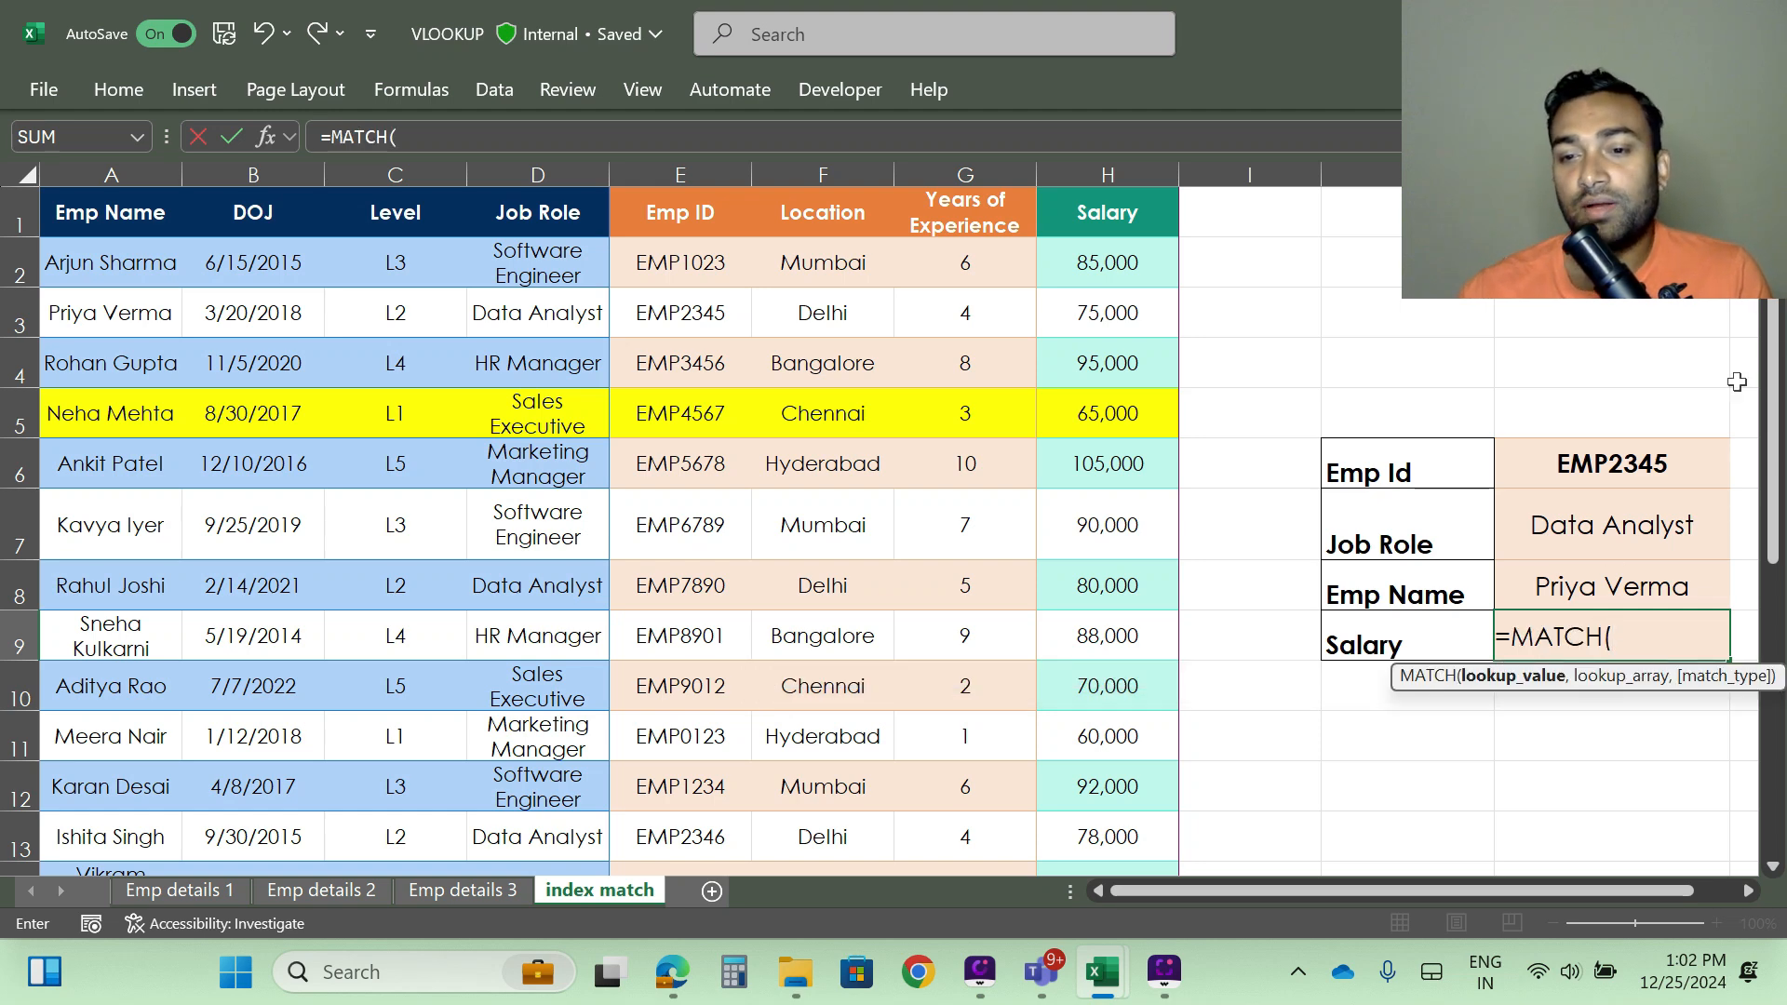
{"action": "left_click", "coordinate": [1614, 470]}
{"action": "type", "text": ","}
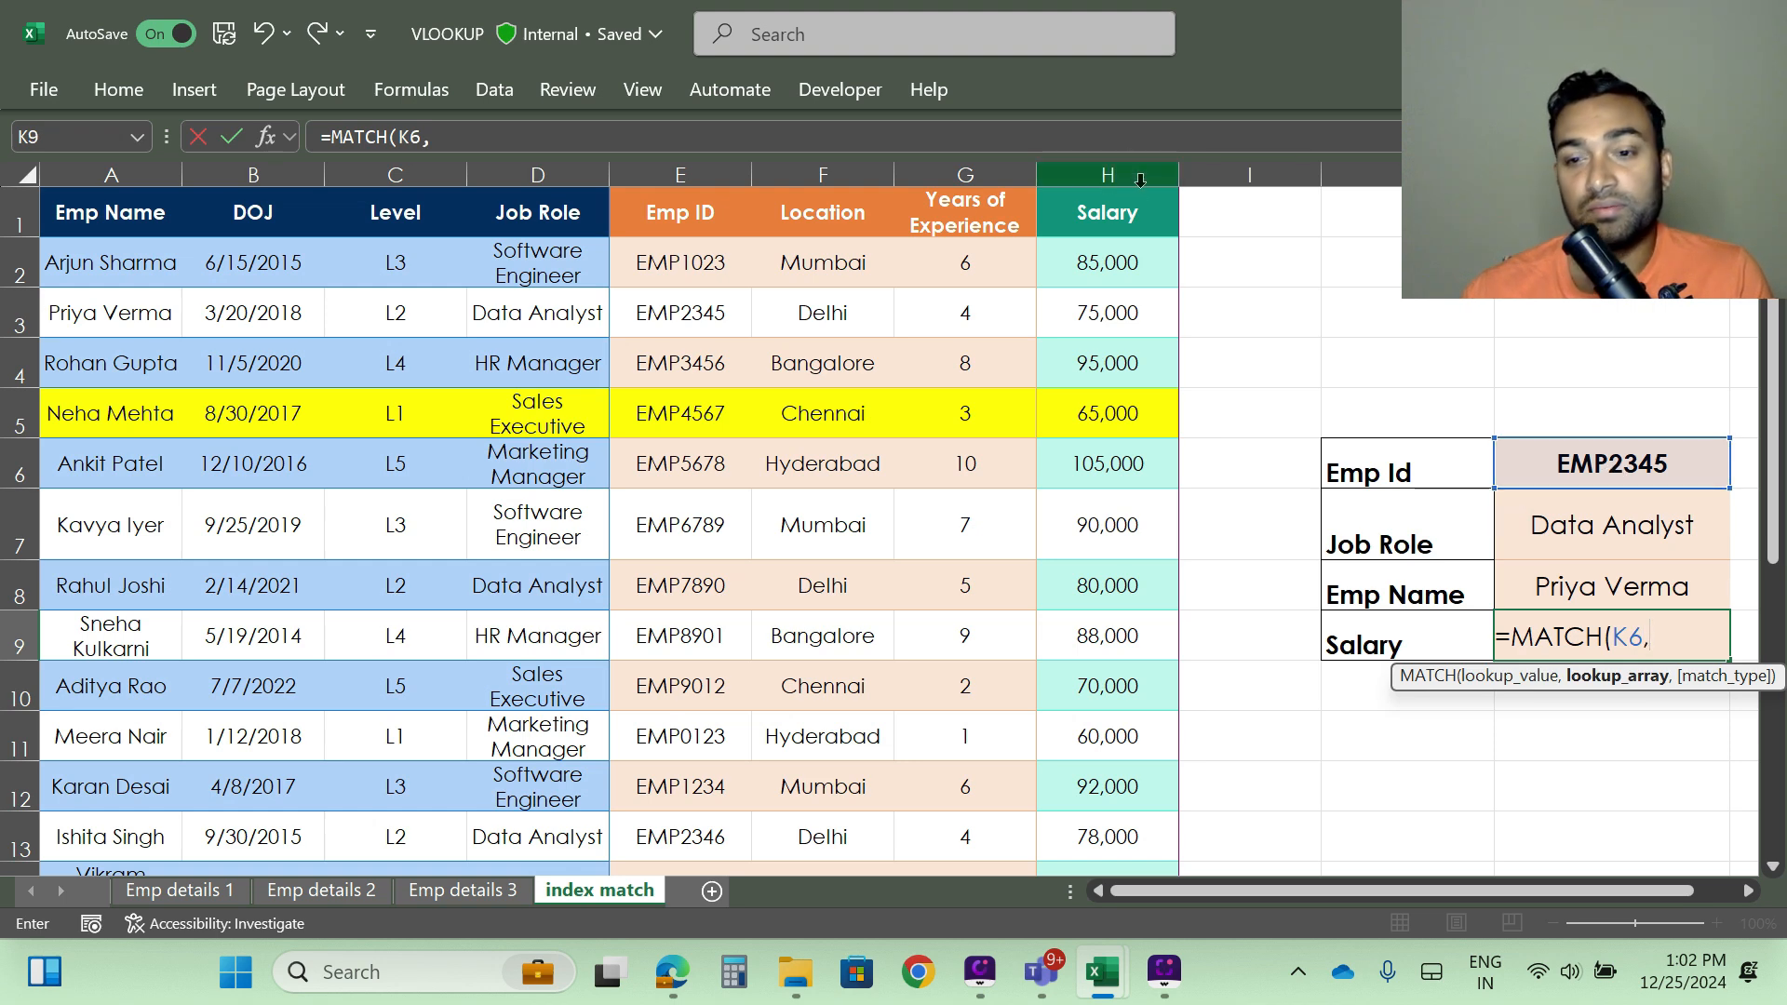
Step: Complete the MATCH formula in K9 with the Emp ID column as the lookup array and 0 for an exact match, and check the matched row
{"action": "left_click", "coordinate": [678, 191]}
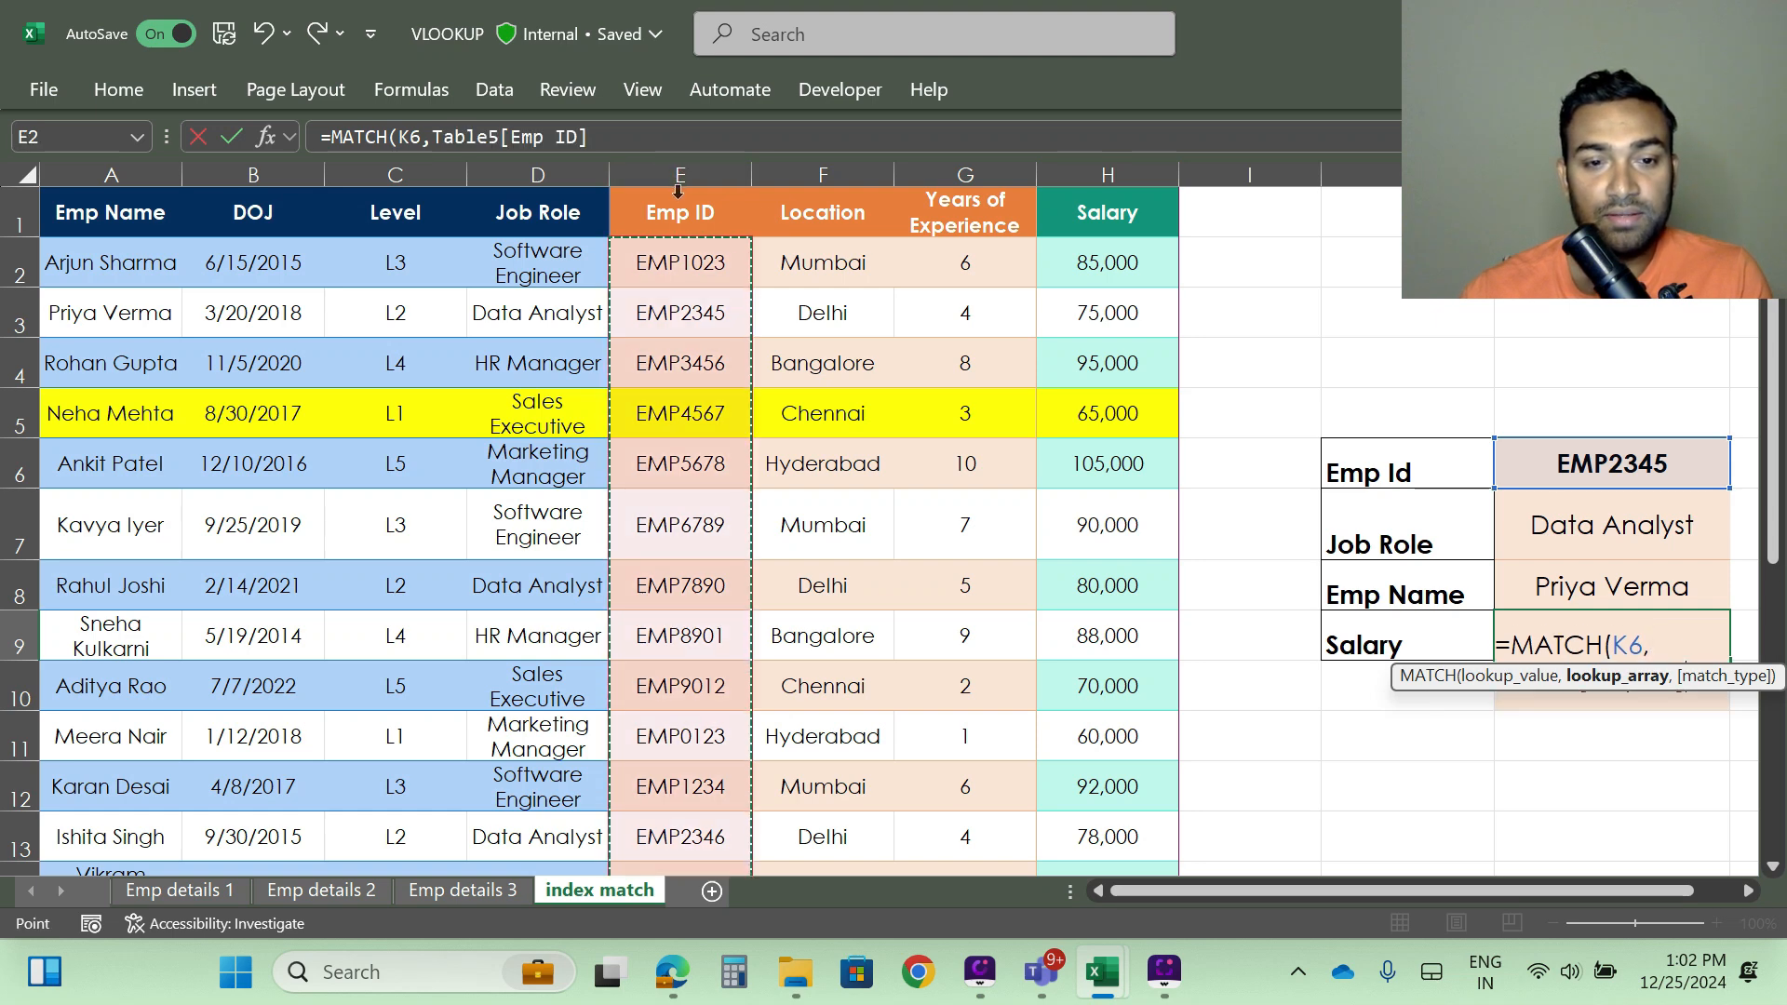
{"action": "type", "text": ","}
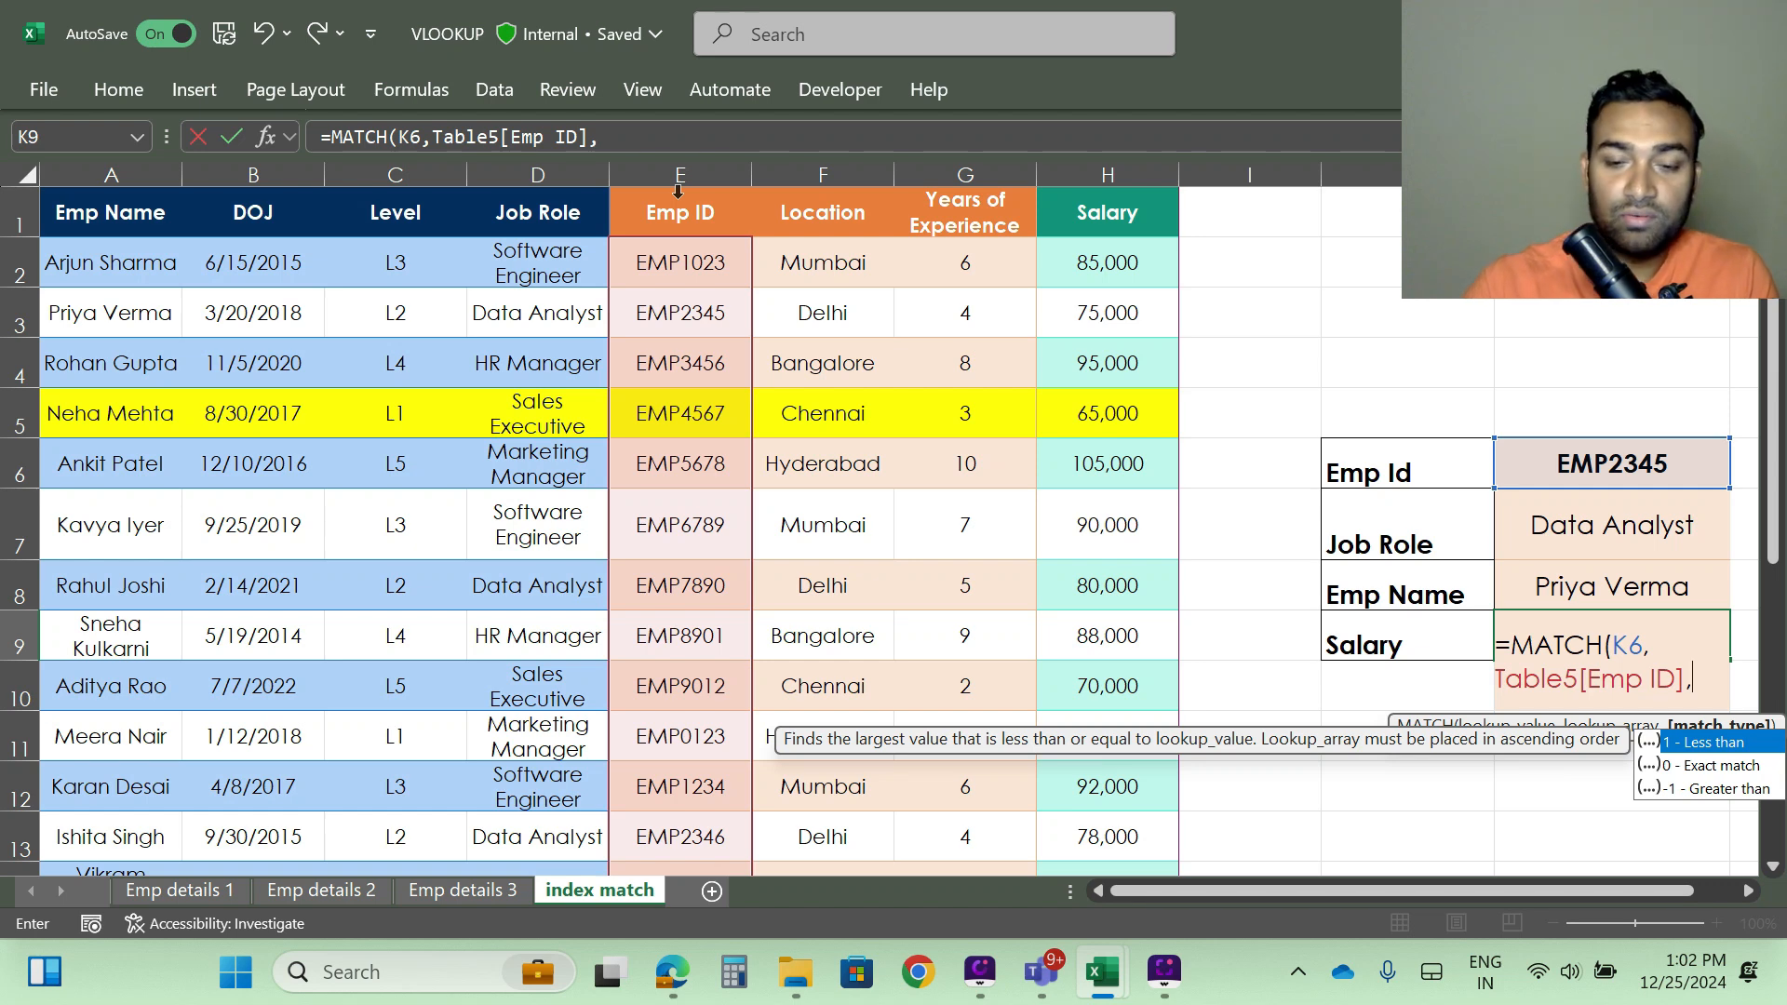
{"action": "type", "text": "0)"}
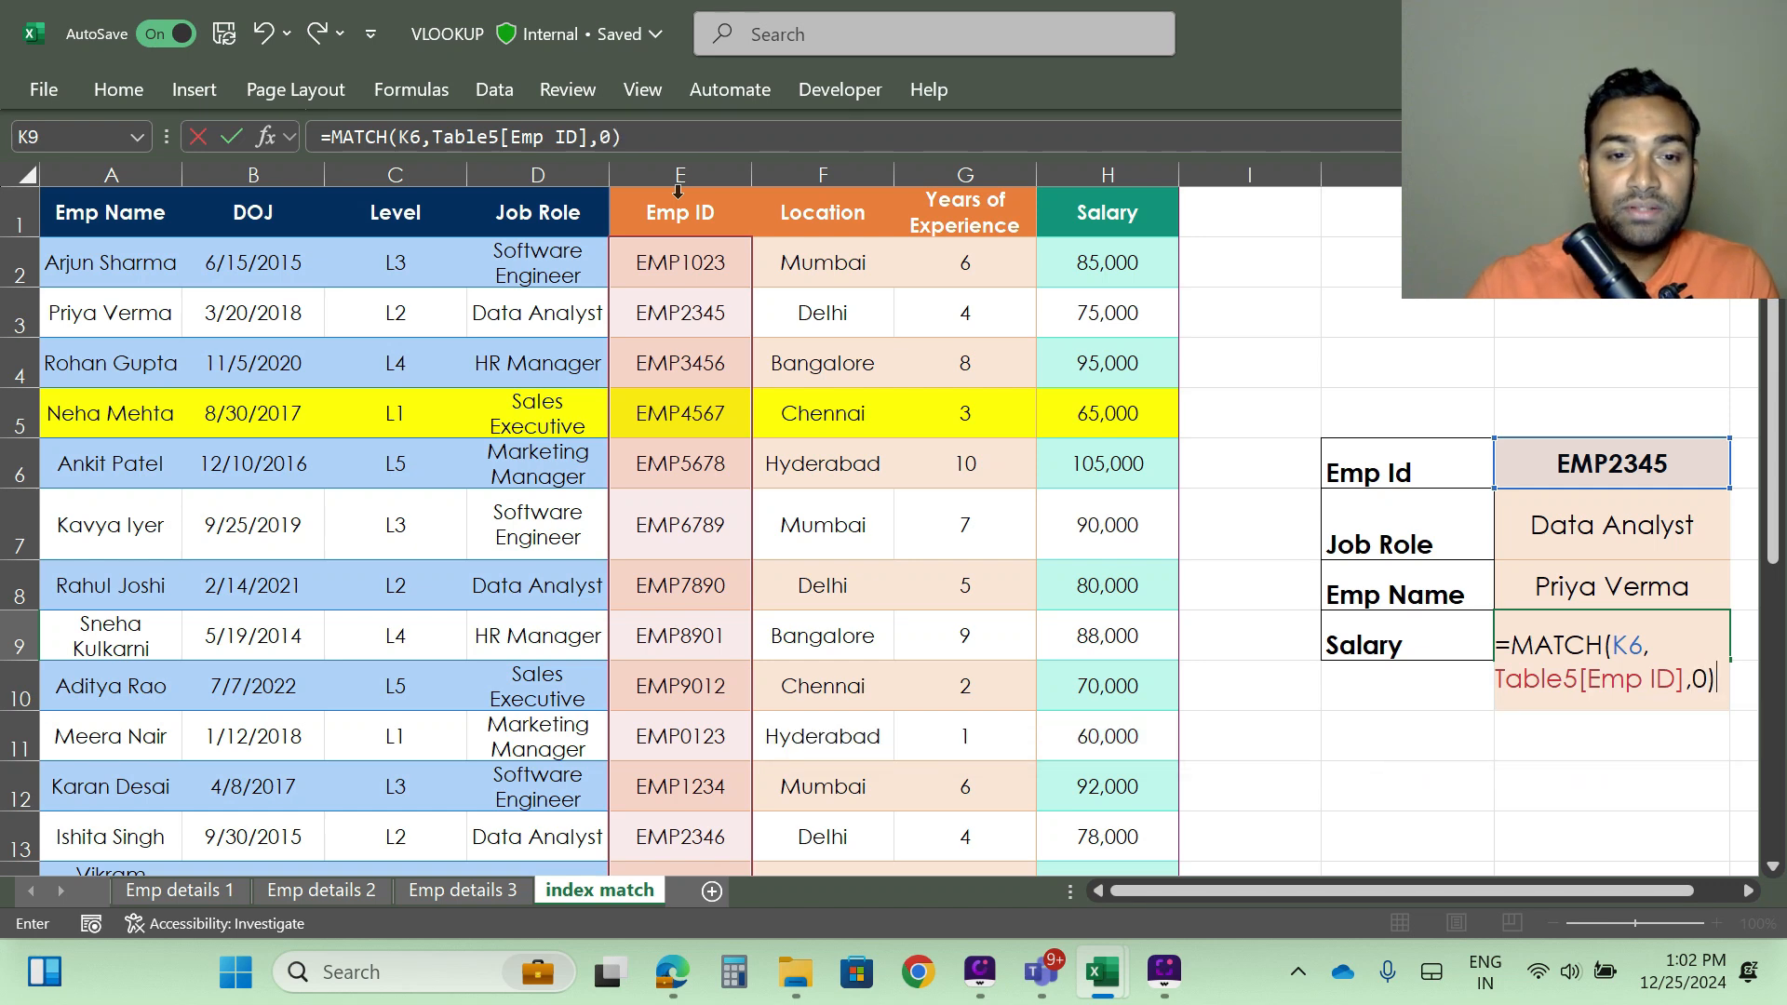
{"action": "key", "text": "Return"}
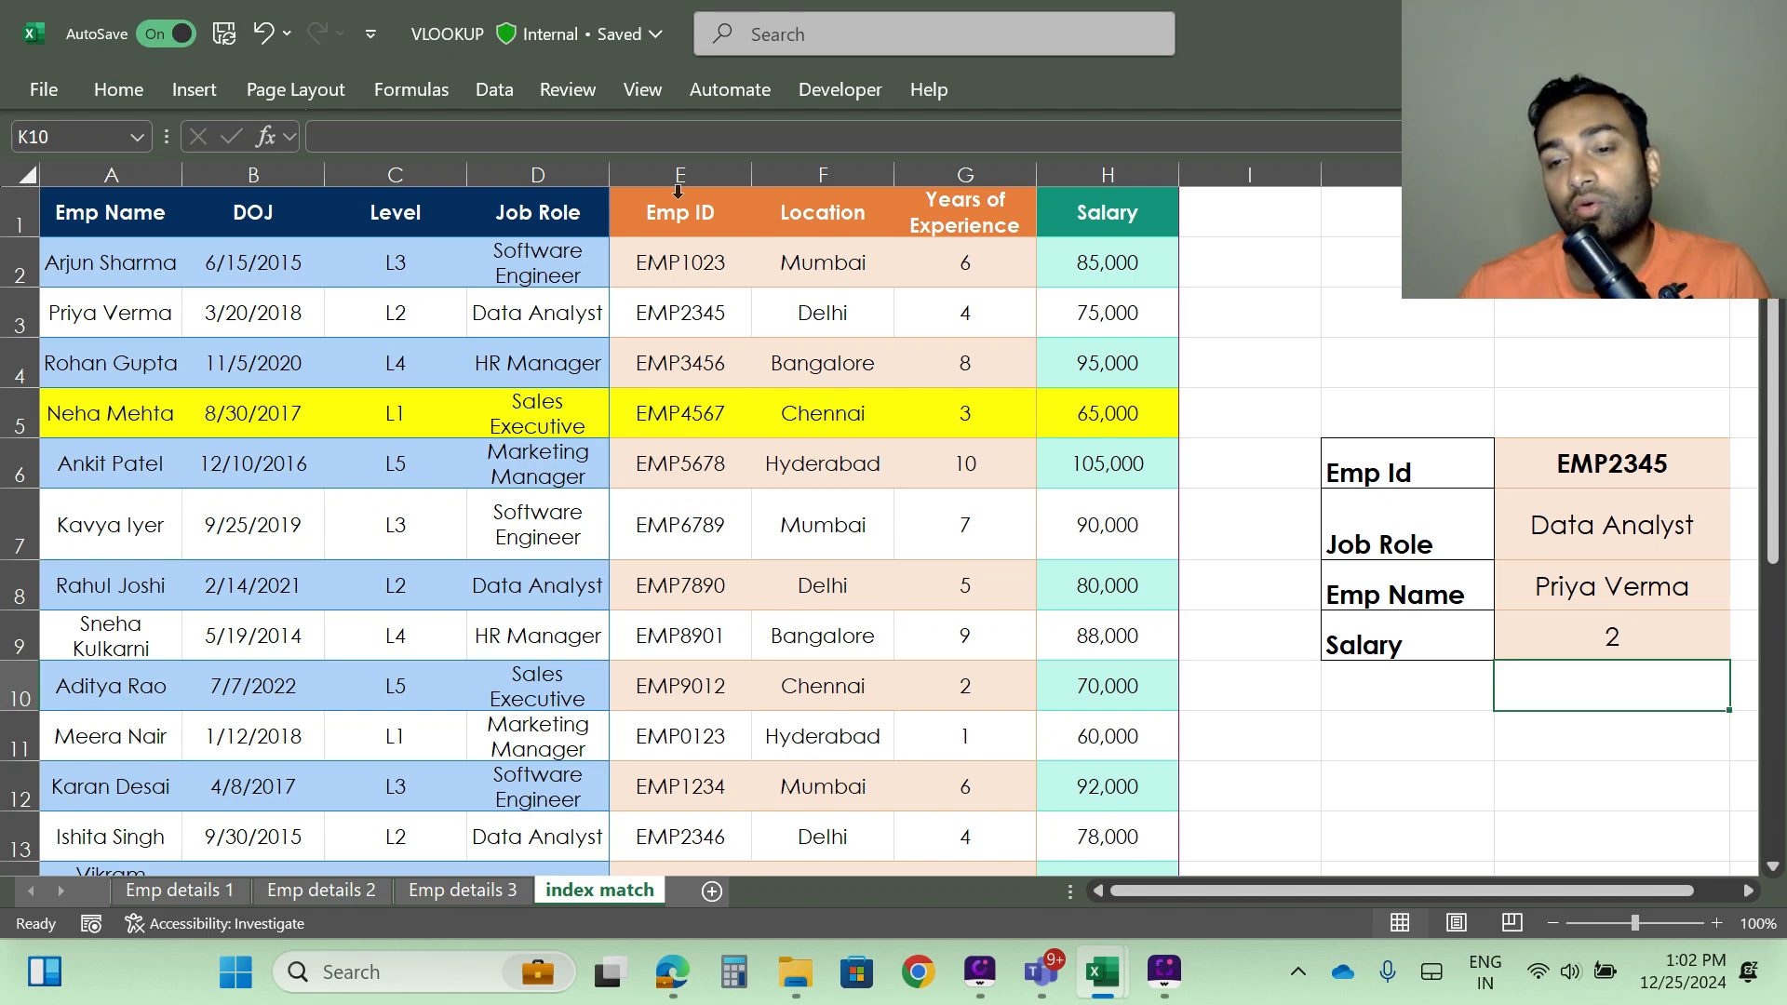
{"action": "left_click", "coordinate": [26, 314]}
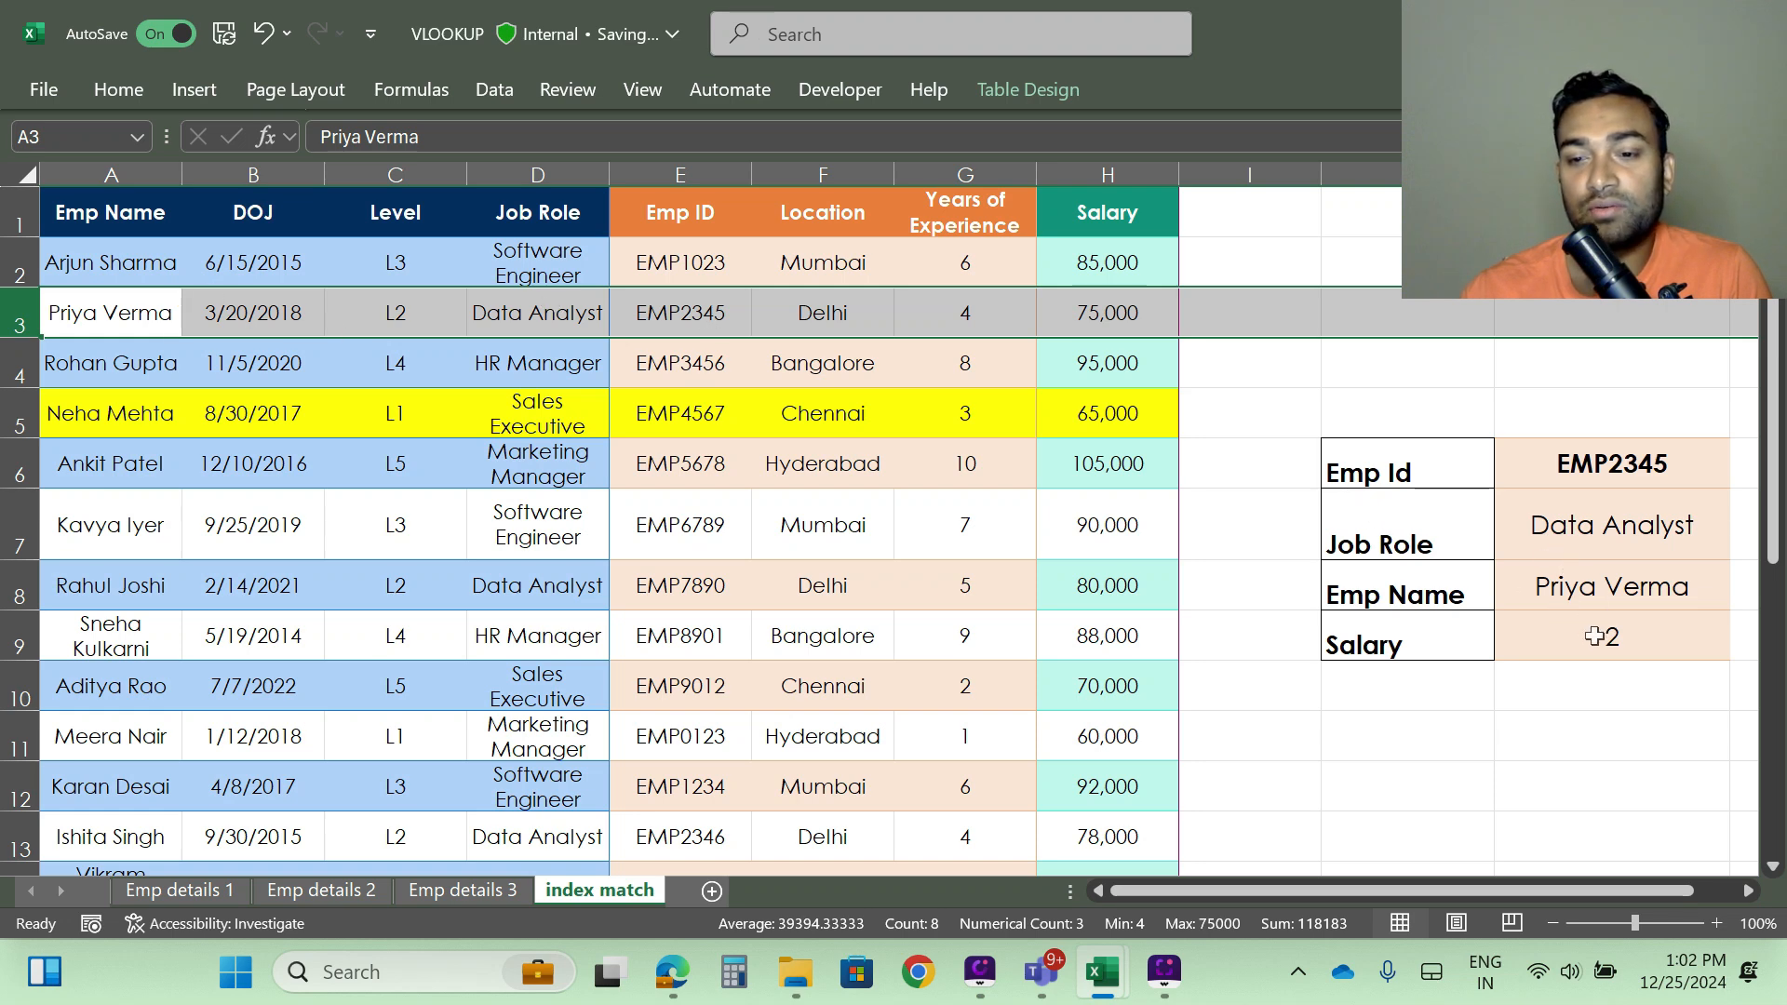
Step: Wrap the MATCH formula in K9 in an INDEX function with the table's Salary column as its array
{"action": "left_click", "coordinate": [1566, 635]}
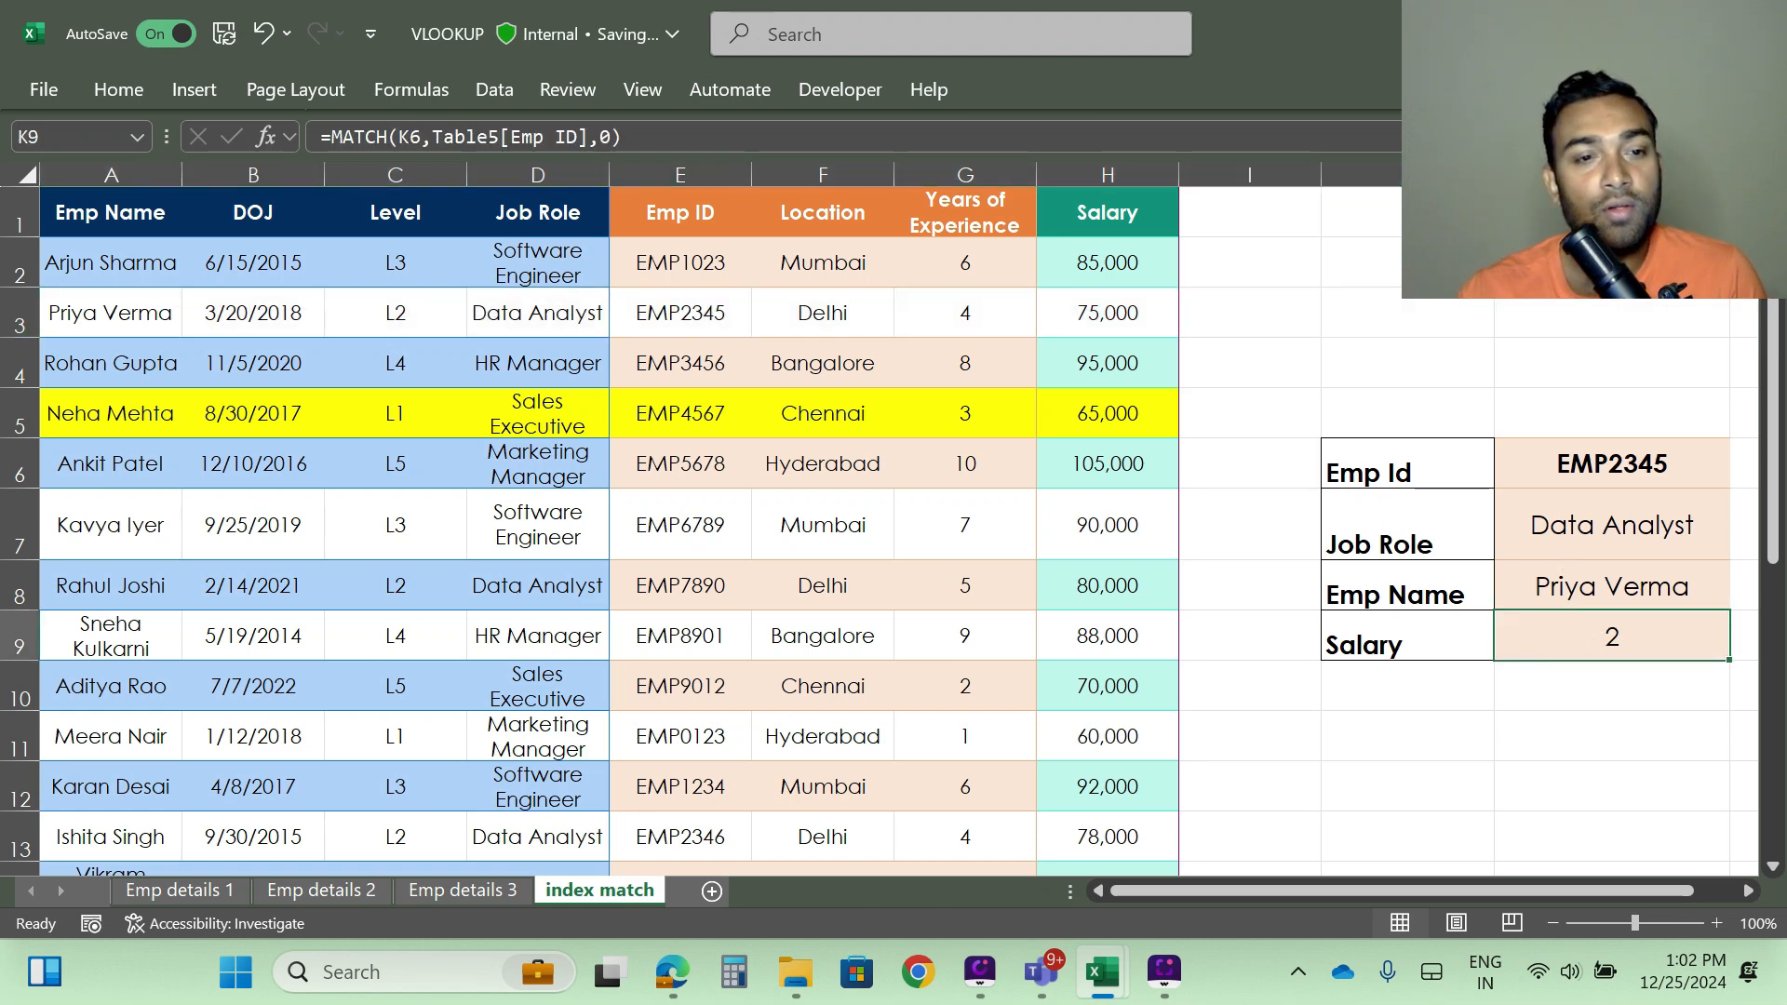
{"action": "left_click", "coordinate": [333, 137]}
{"action": "type", "text": "i"}
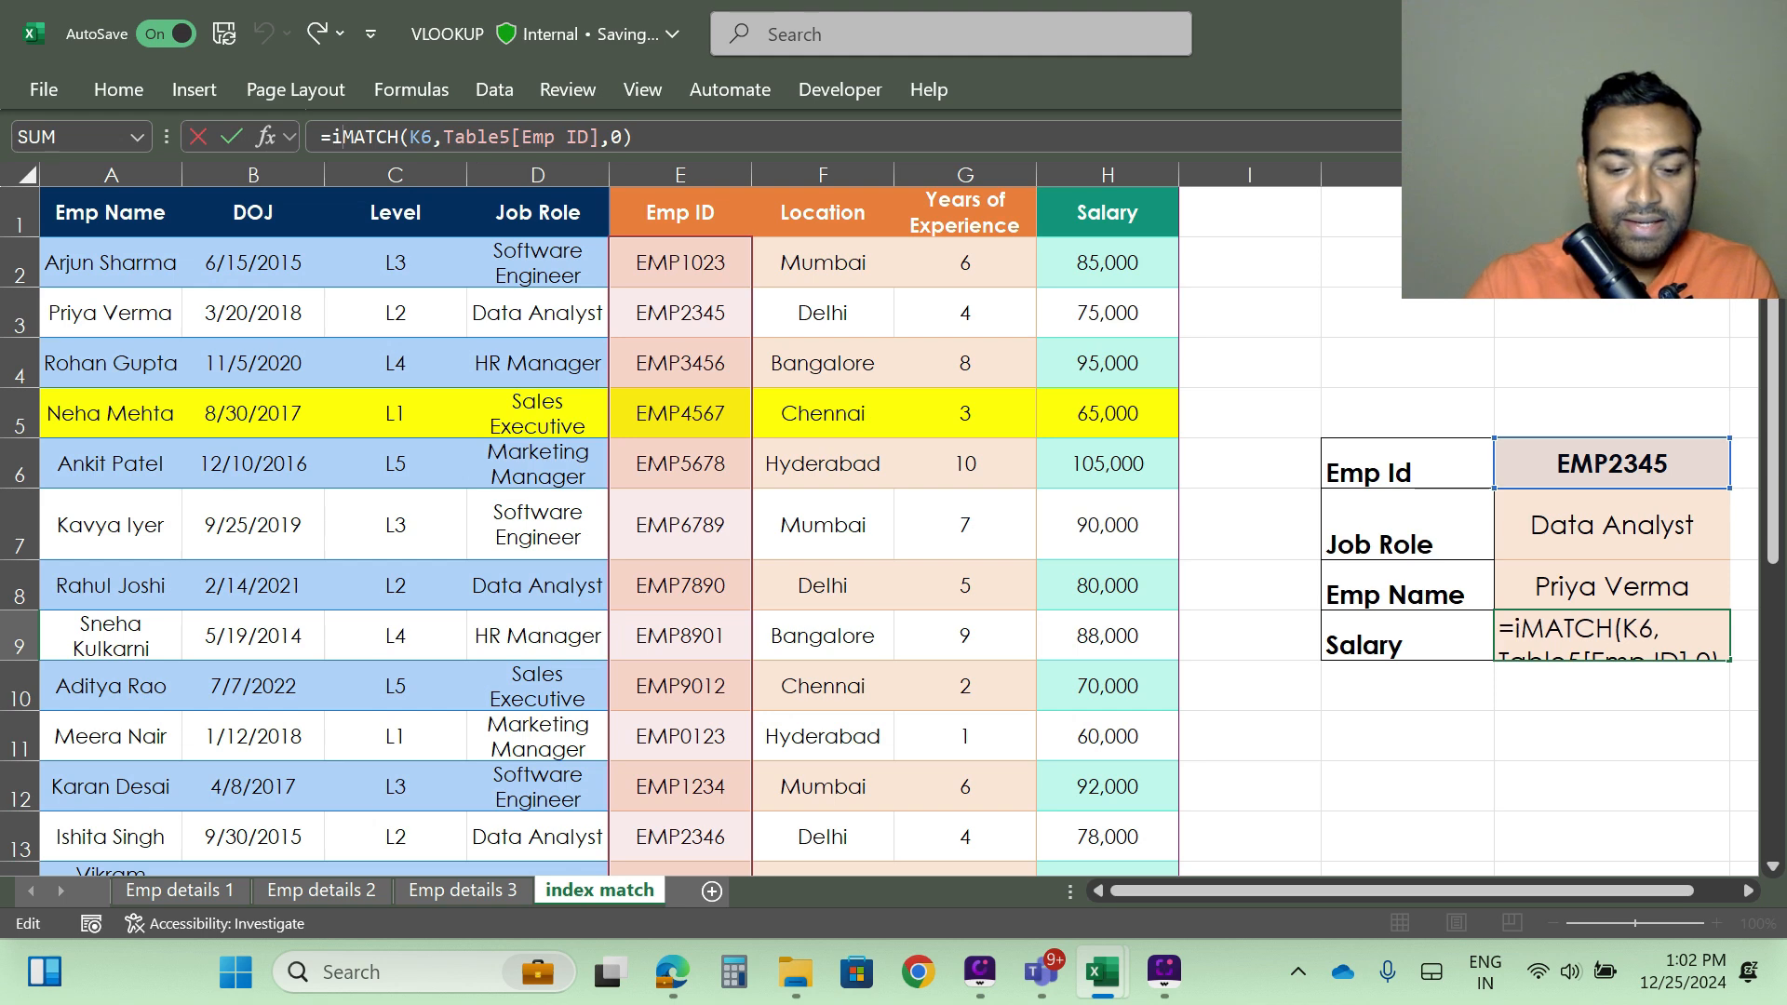
{"action": "type", "text": "ndex"}
{"action": "key", "text": "Tab"}
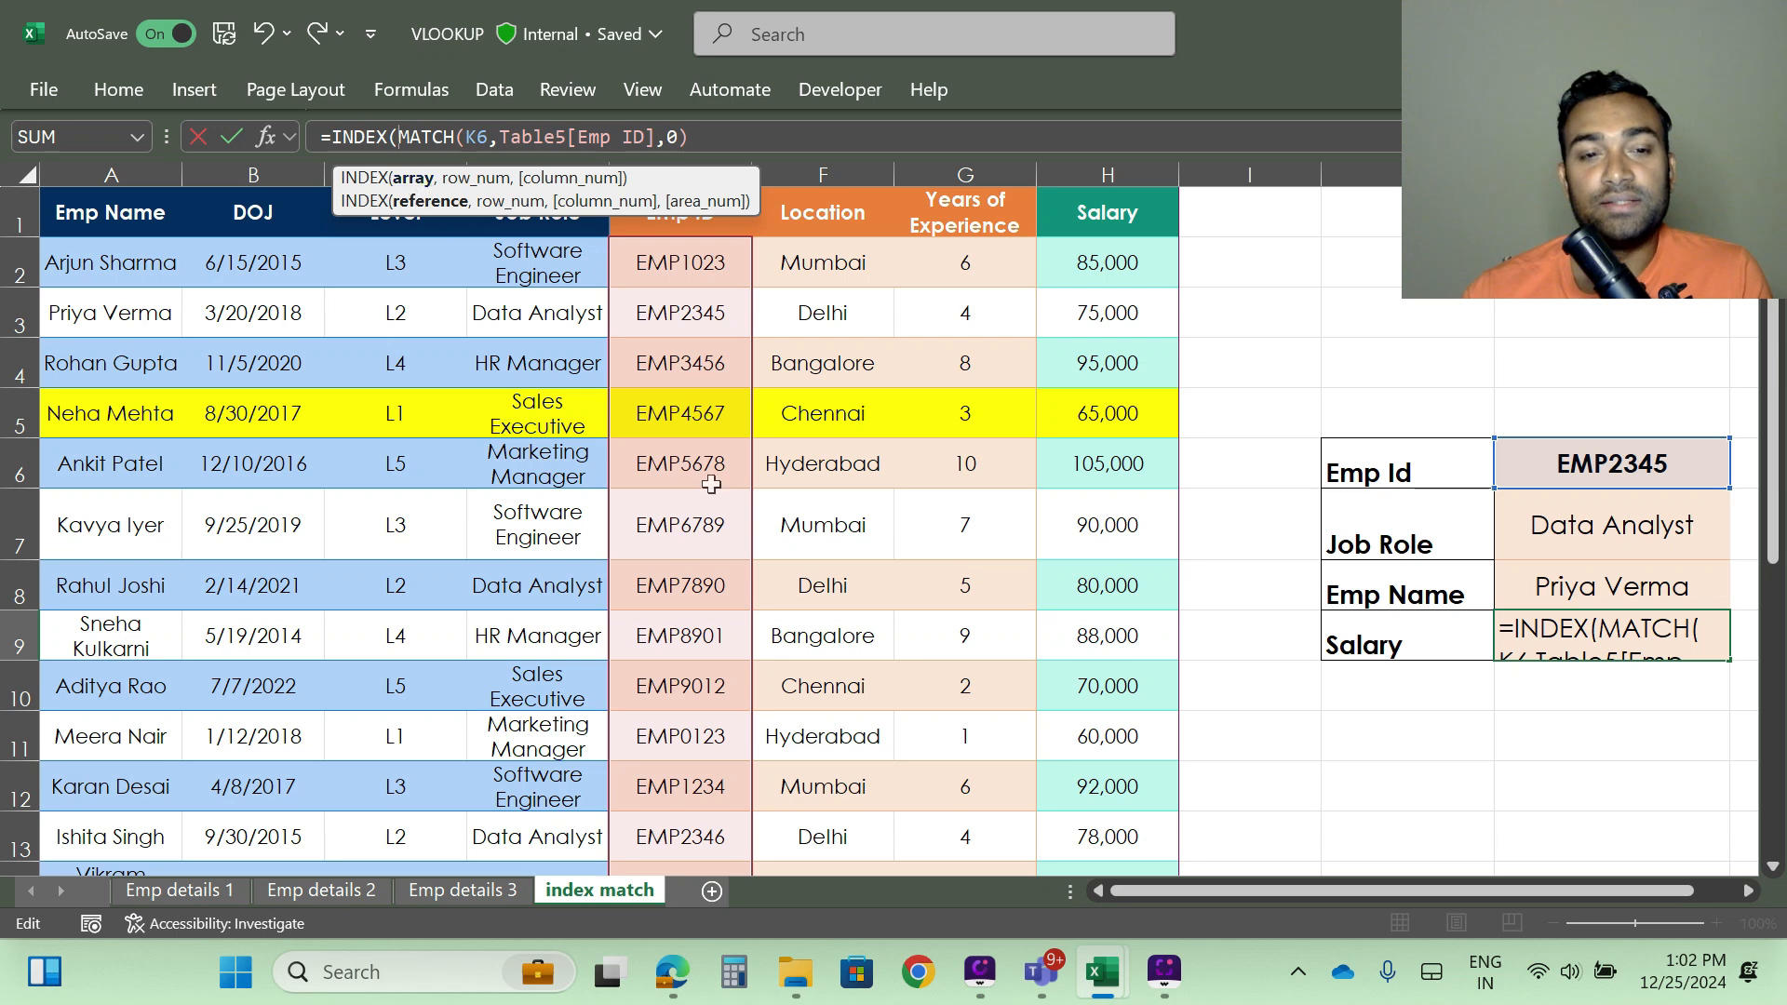
{"action": "left_click", "coordinate": [1106, 189]}
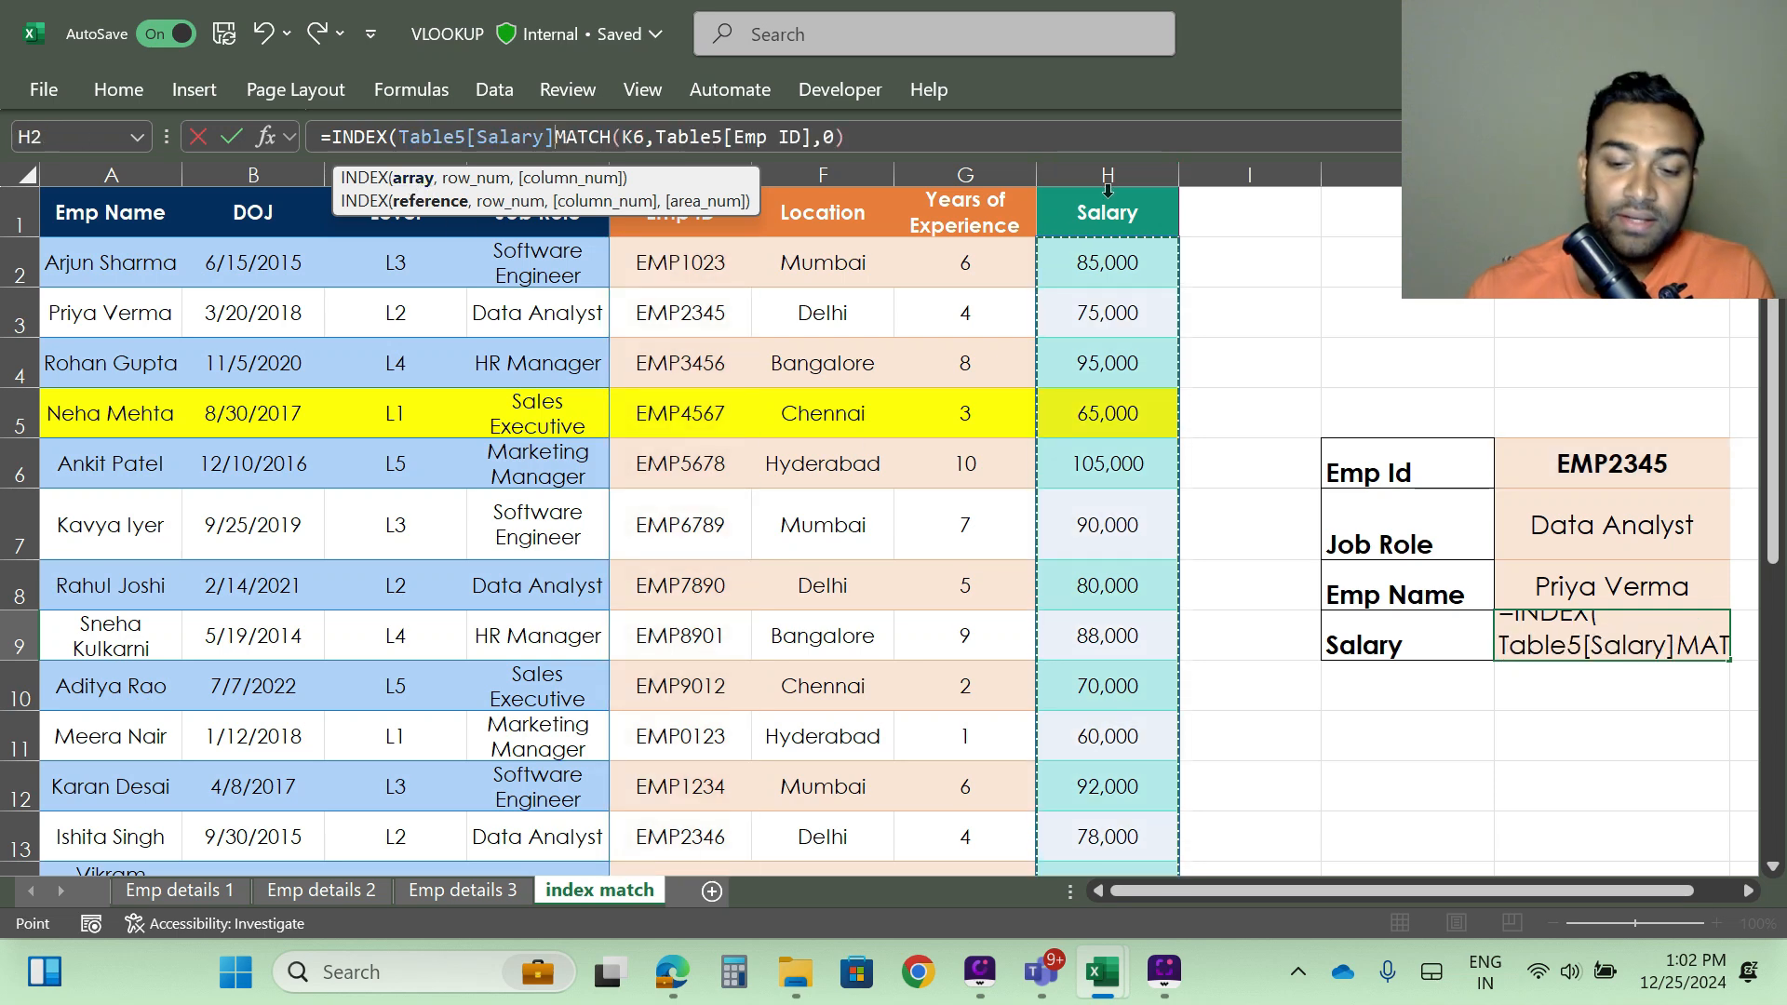
{"action": "type", "text": ","}
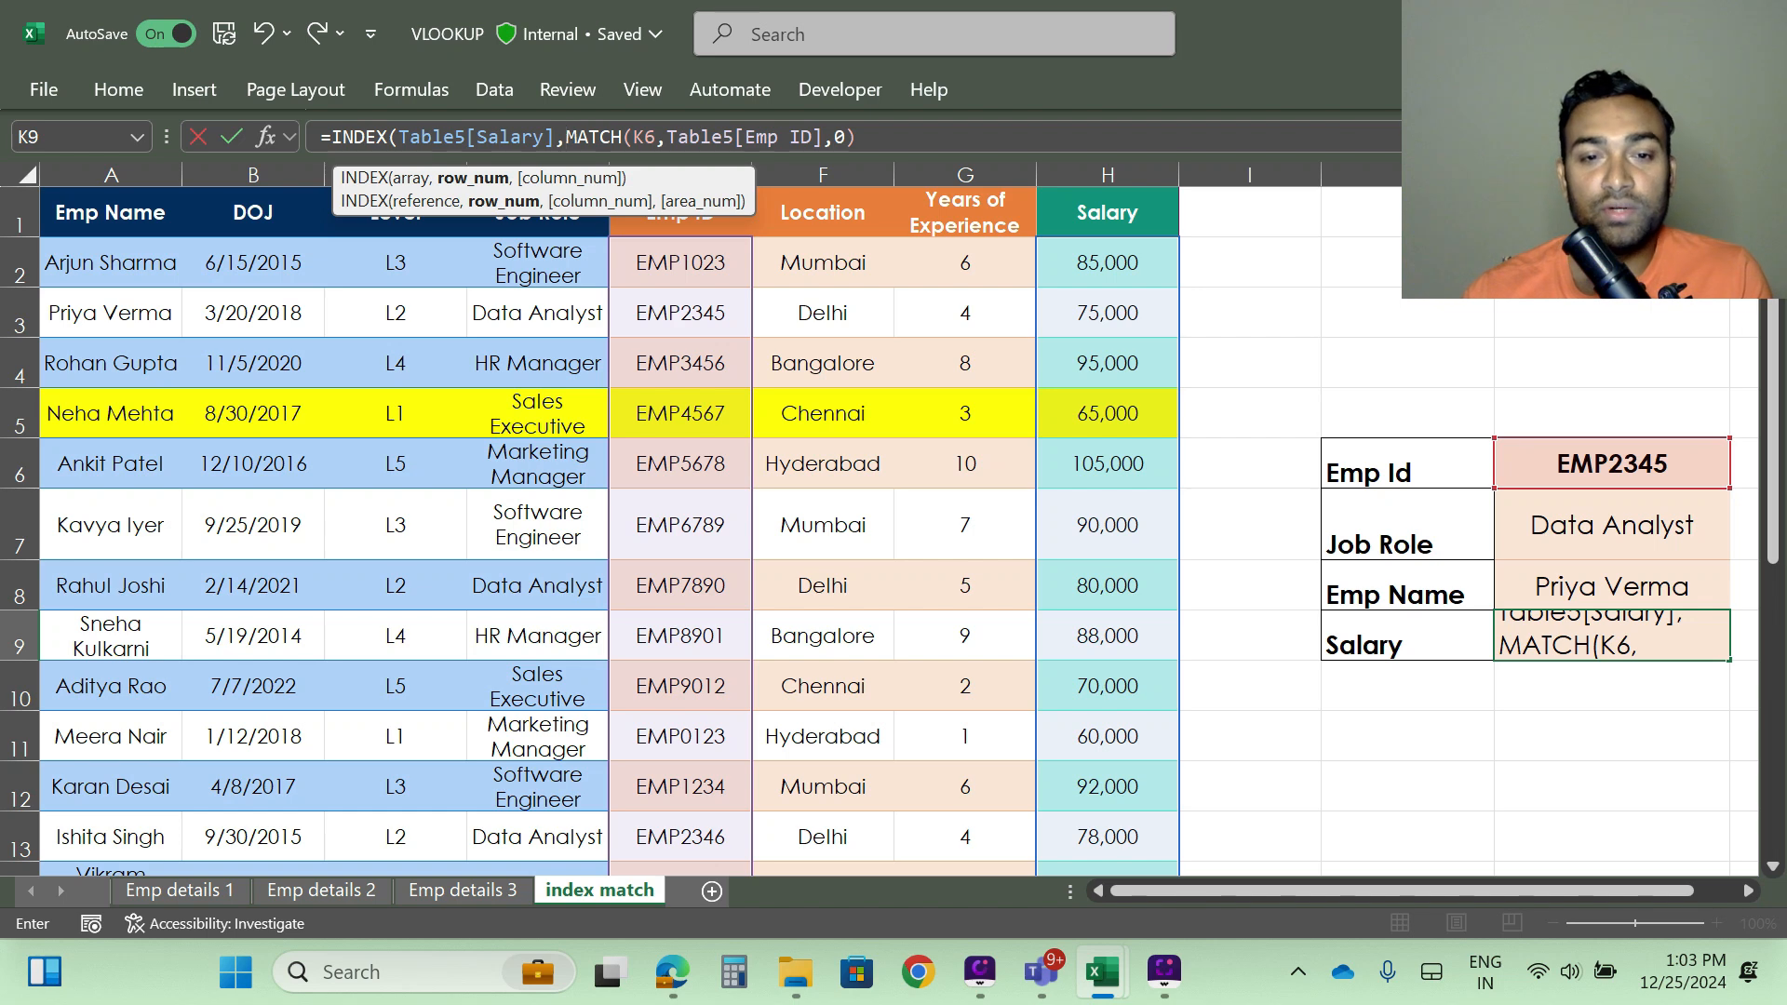
Step: Finish the INDEX formula in K9 by adding 1 as the column number after the MATCH part
{"action": "type", "text": ","}
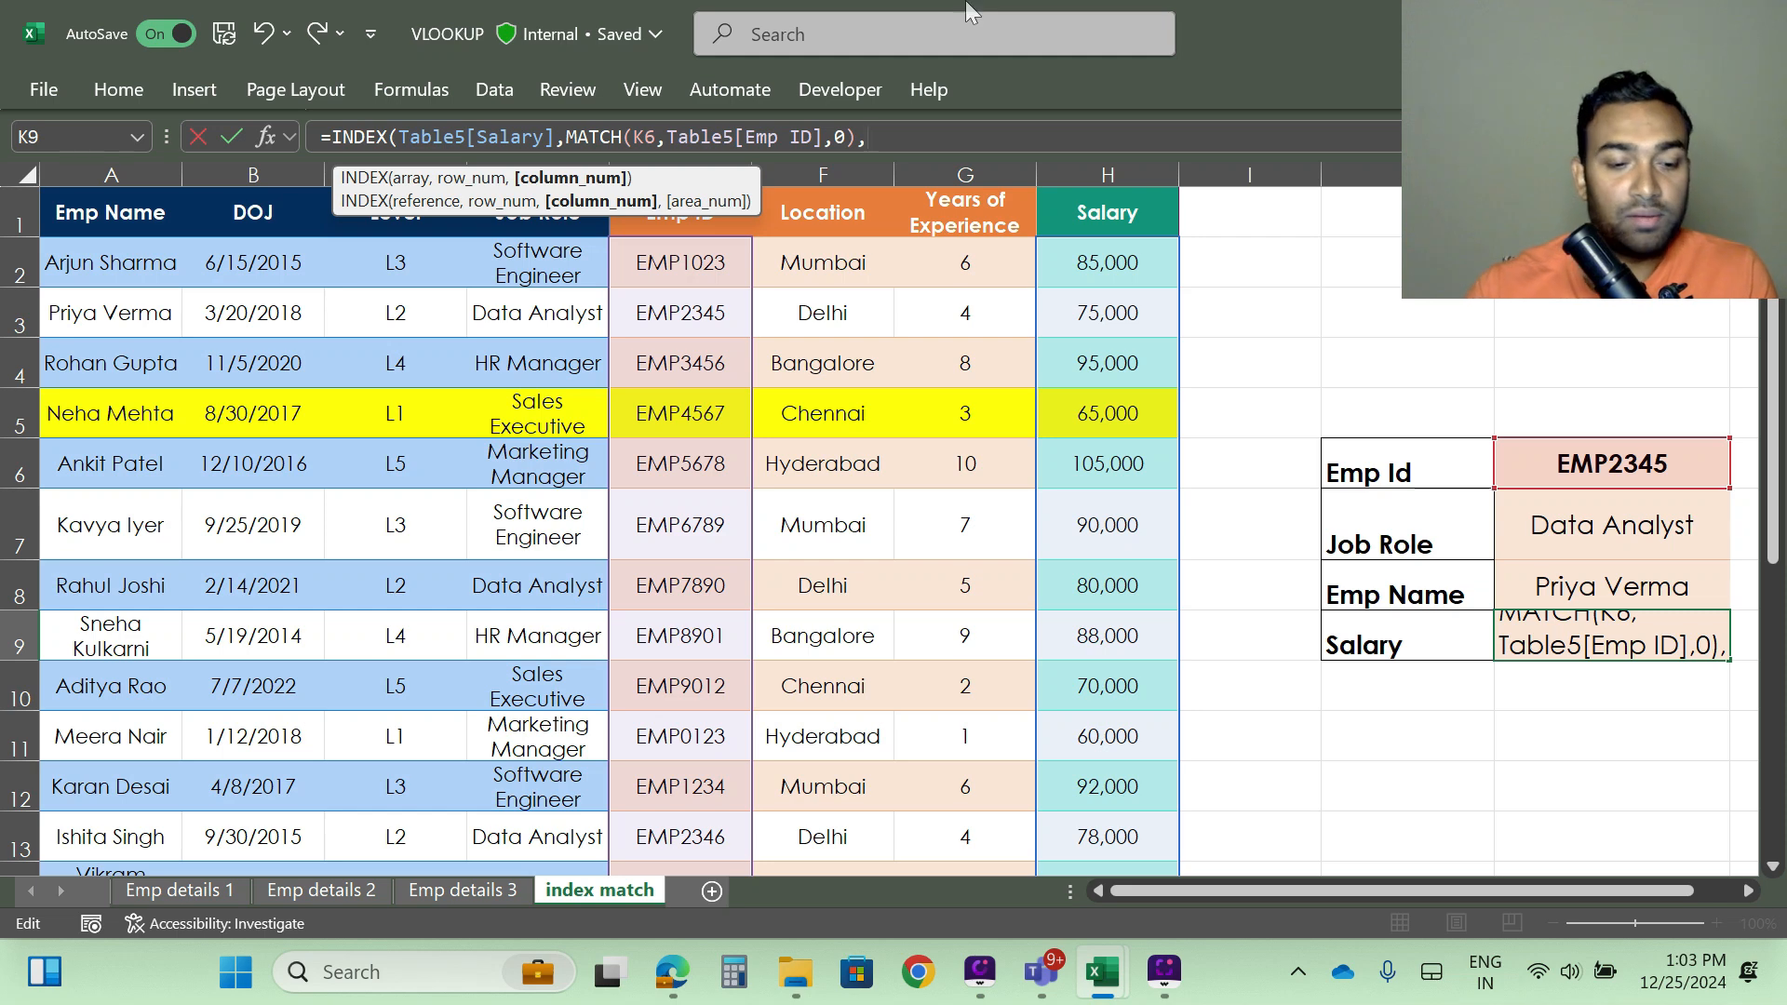
{"action": "type", "text": "1)"}
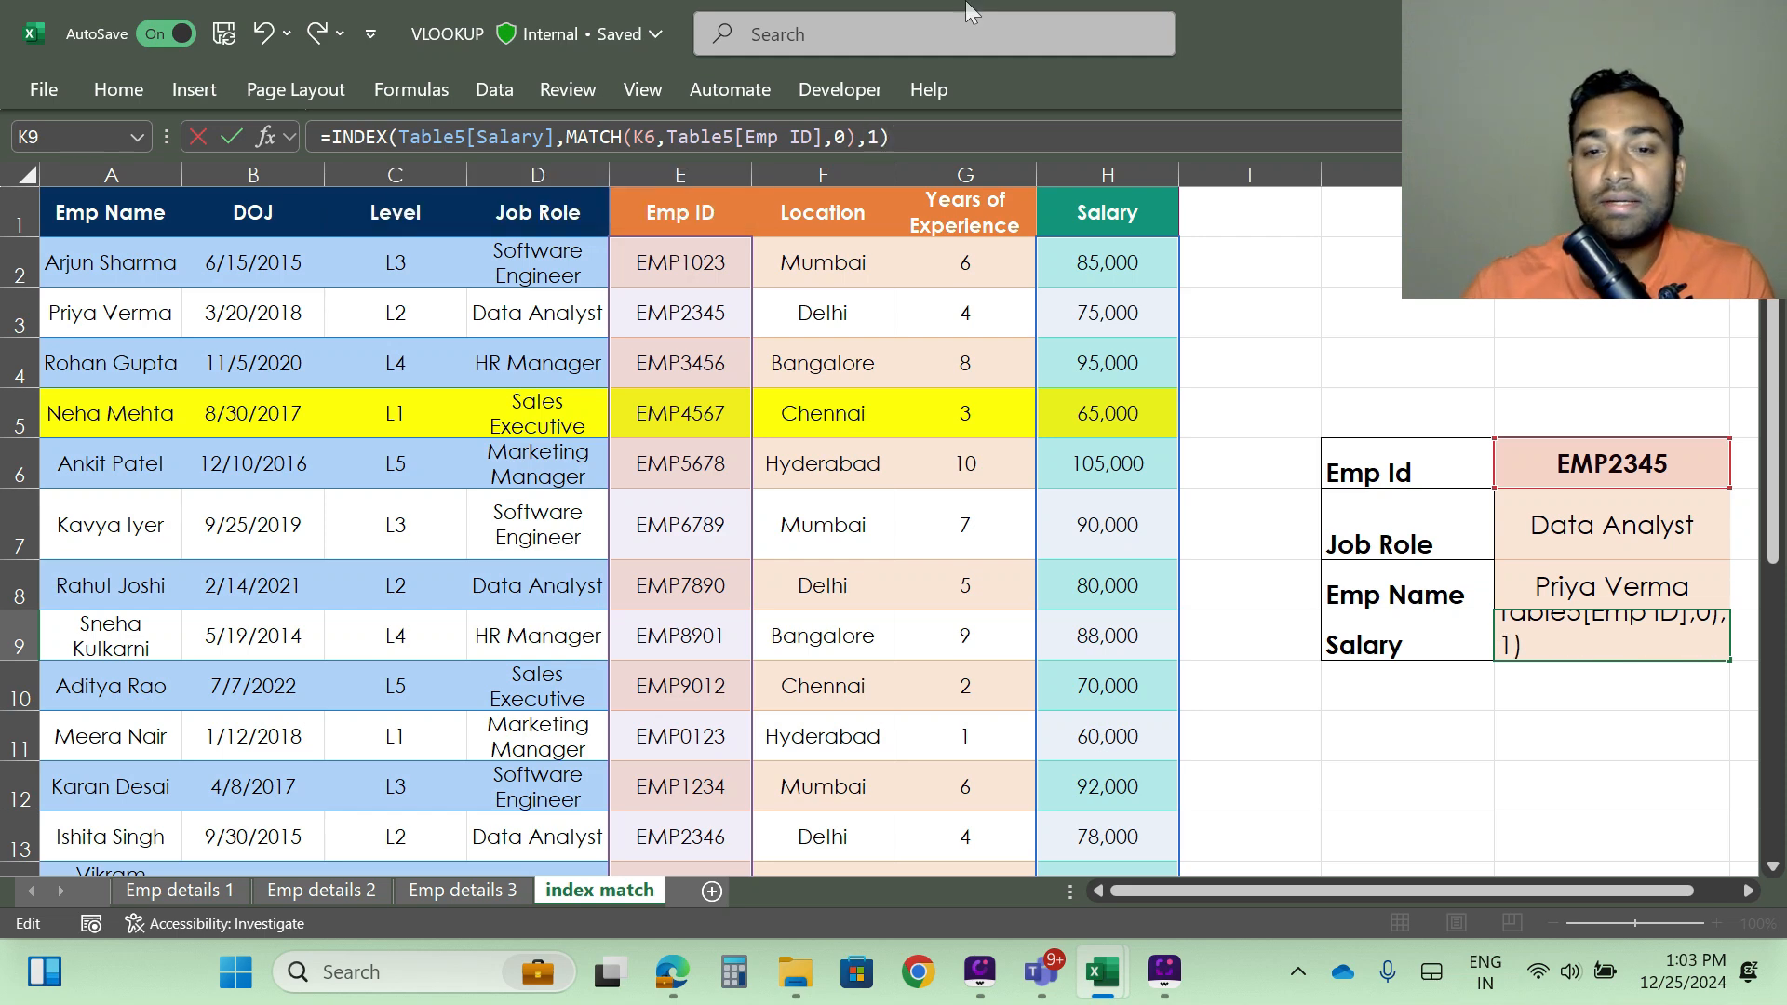
{"action": "key", "text": "Return"}
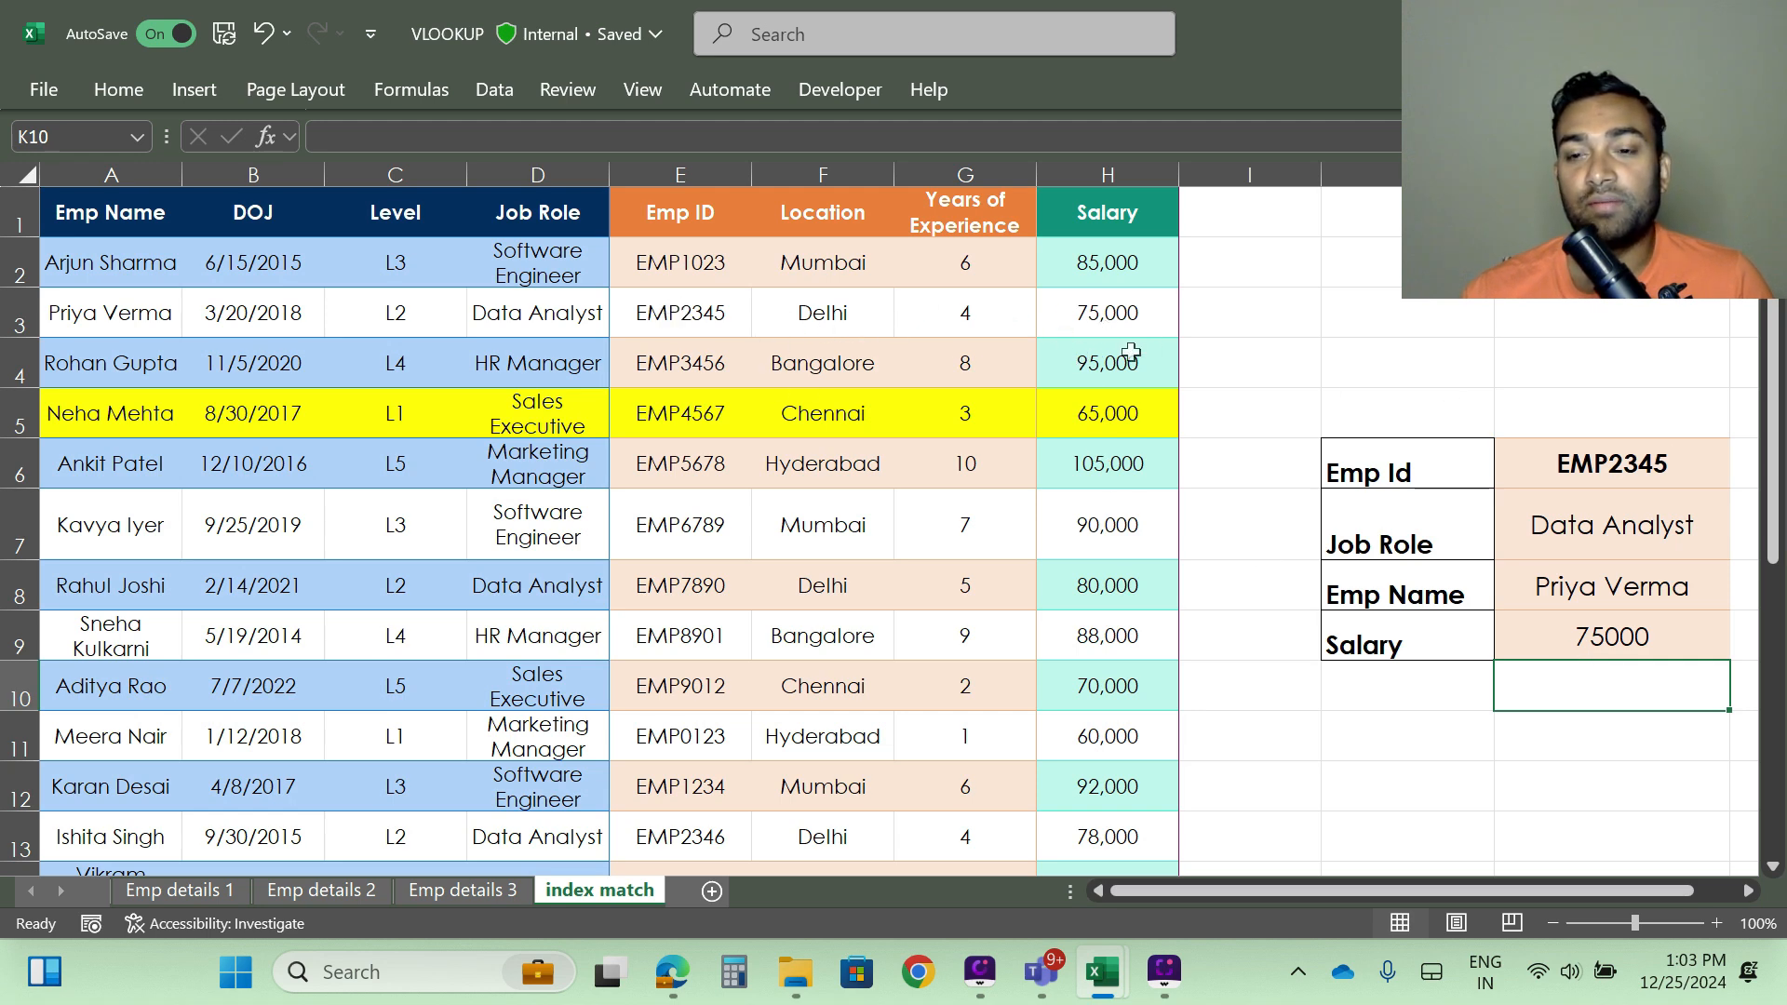
Step: Change the employee ID in K6 to the one listed in cell E8, and select that employee's table row for comparison
{"action": "left_click", "coordinate": [1675, 460]}
{"action": "double_click", "coordinate": [1676, 460]}
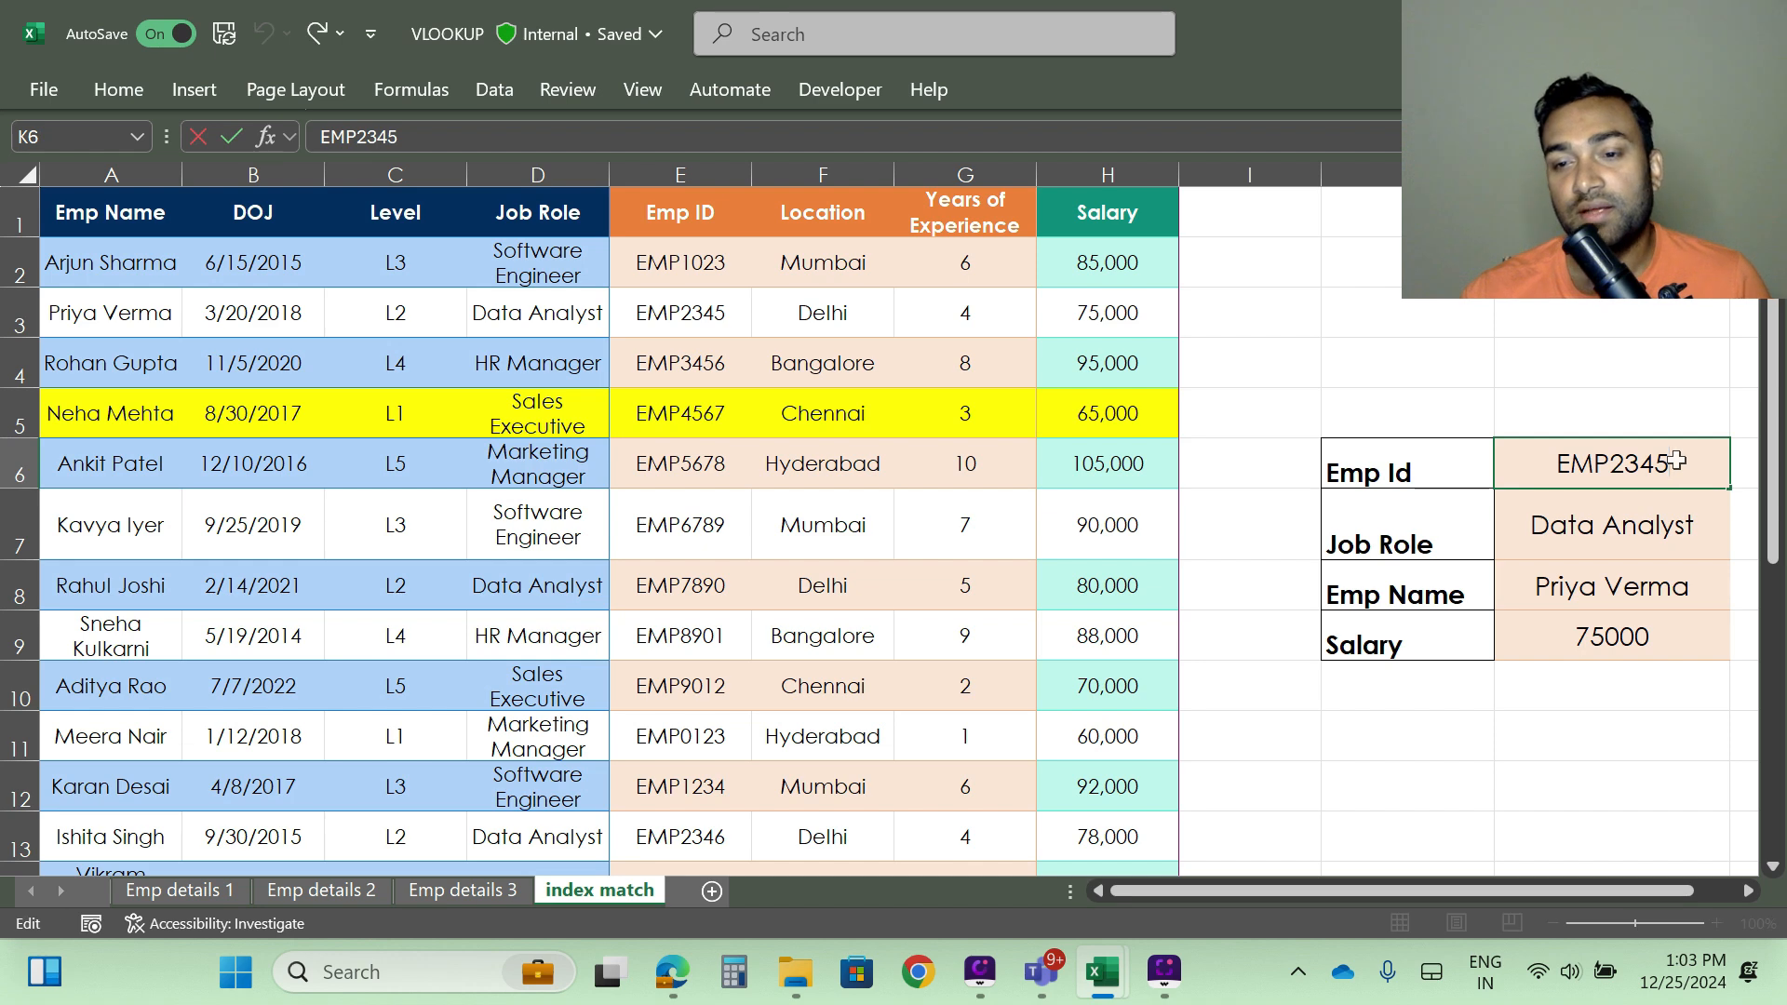
{"action": "key", "text": "BackSpace"}
{"action": "key", "text": "BackSpace"}
{"action": "key", "text": "BackSpace"}
{"action": "key", "text": "BackSpace"}
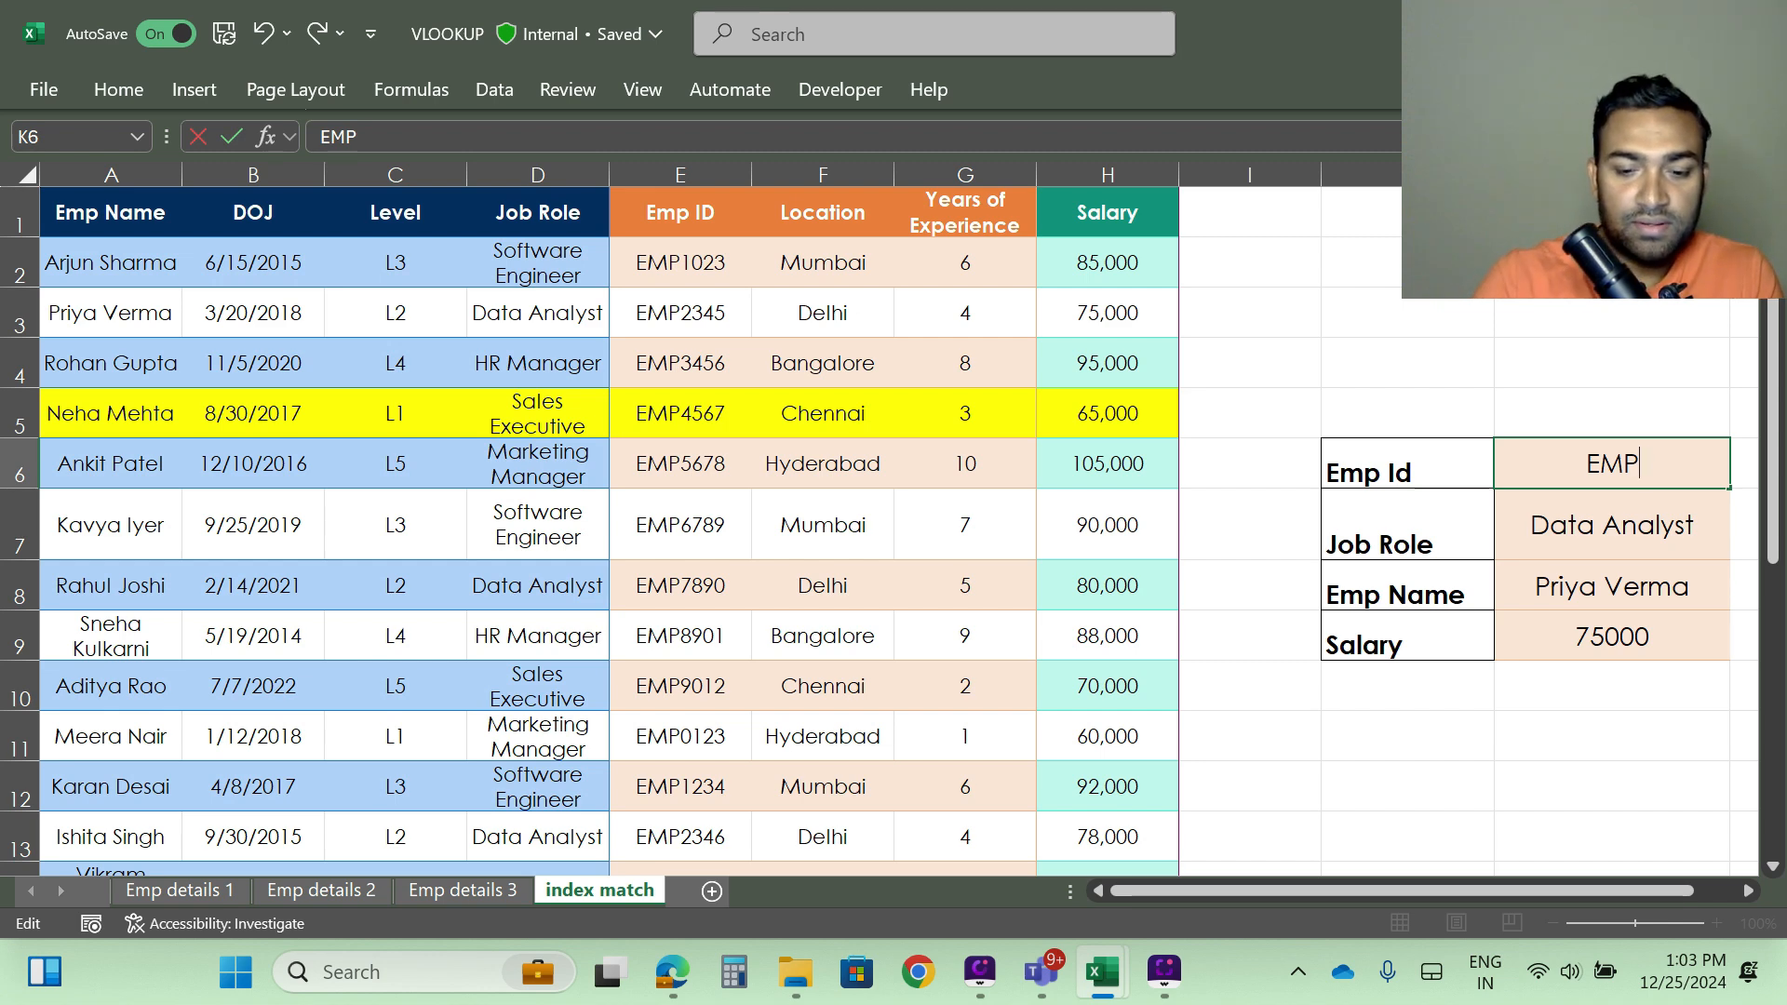
{"action": "type", "text": "7890"}
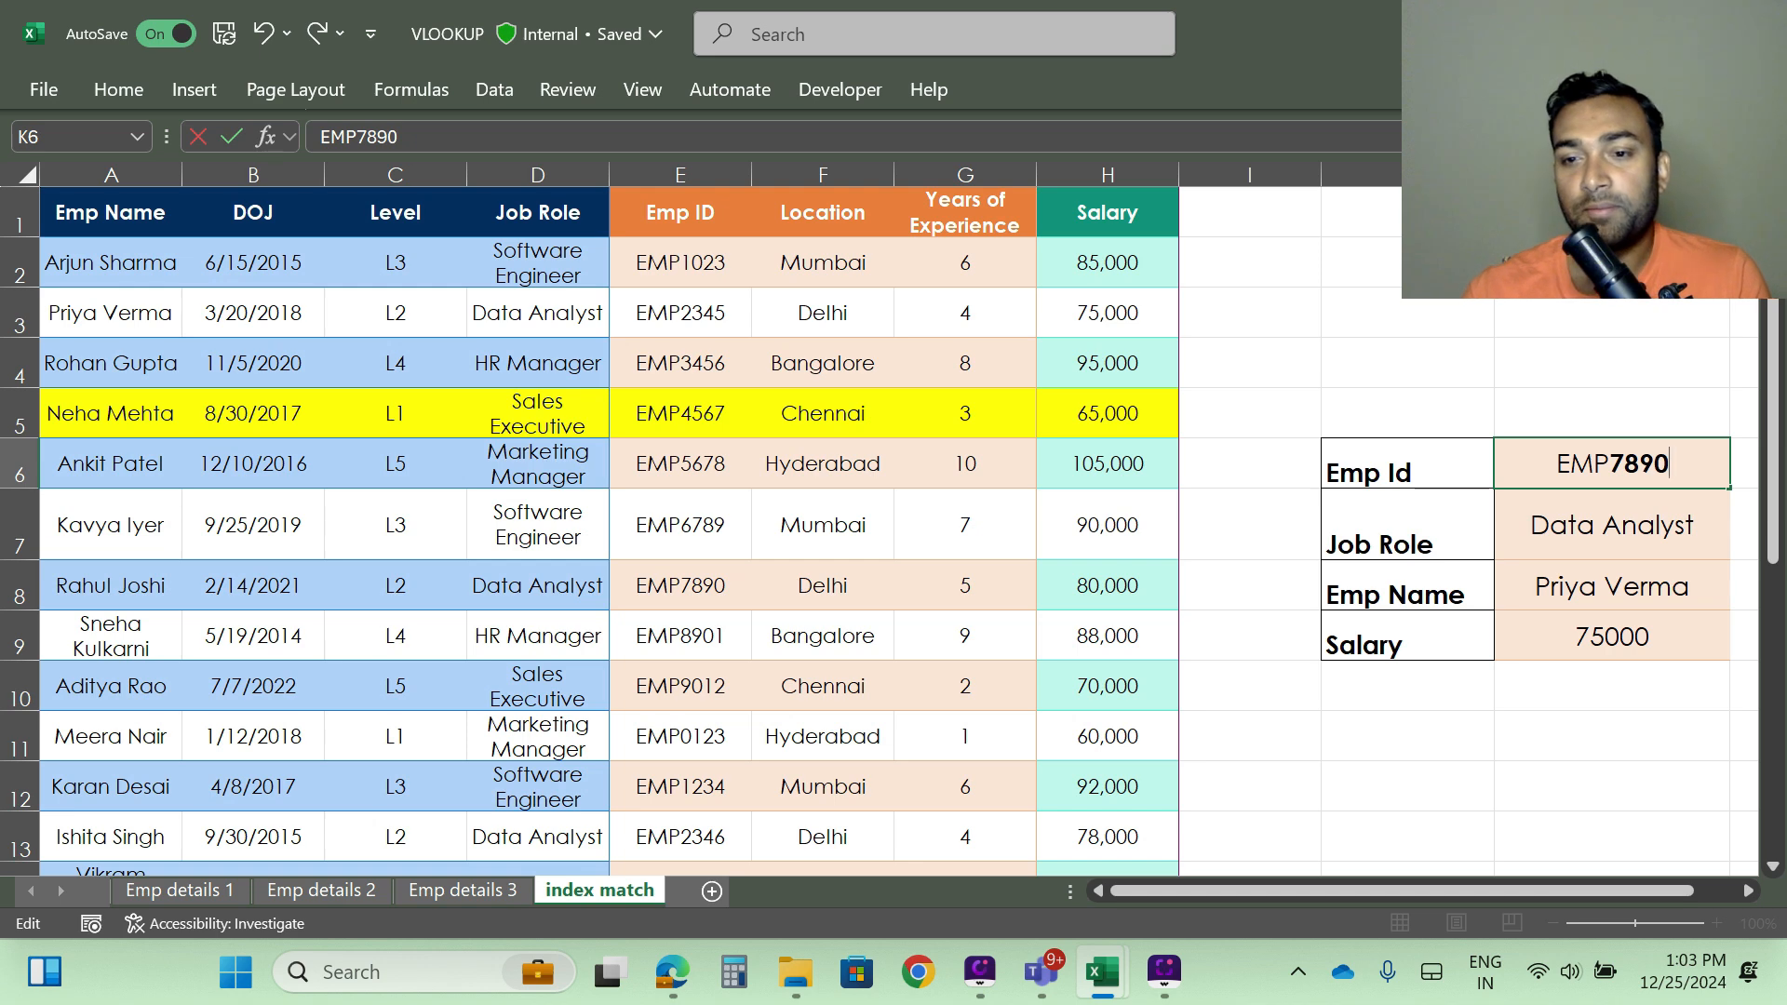
{"action": "key", "text": "Return"}
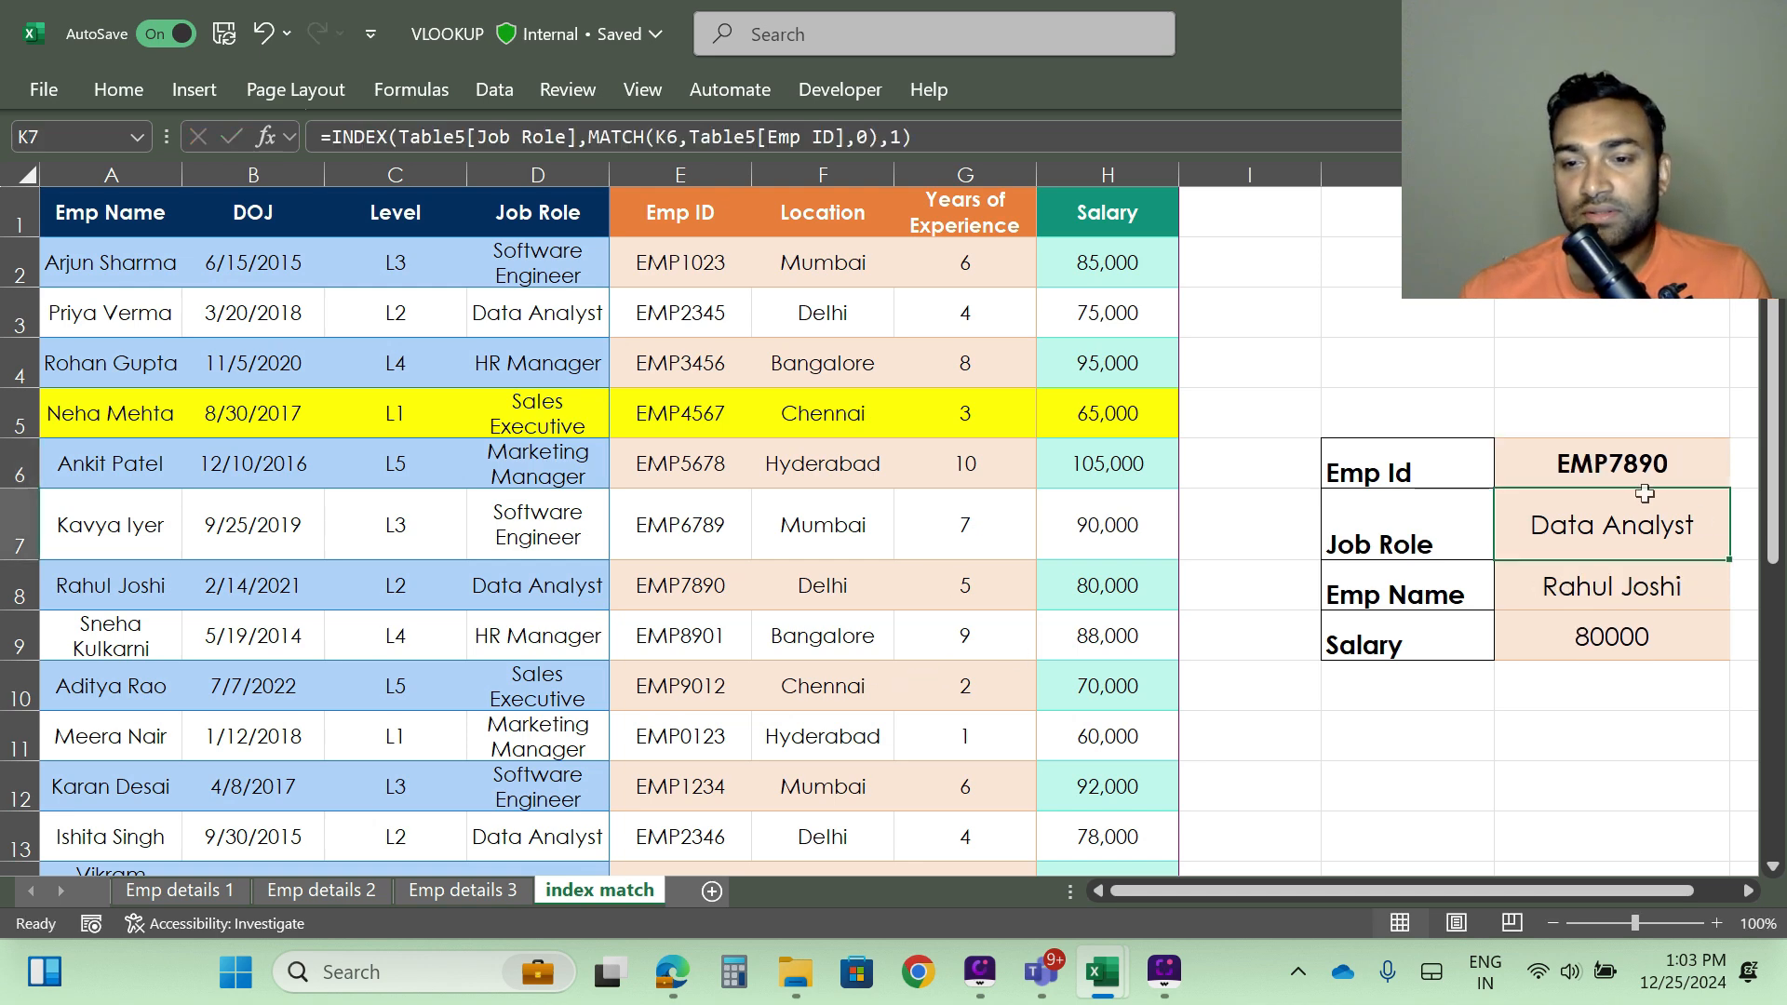
{"action": "left_click", "coordinate": [687, 585]}
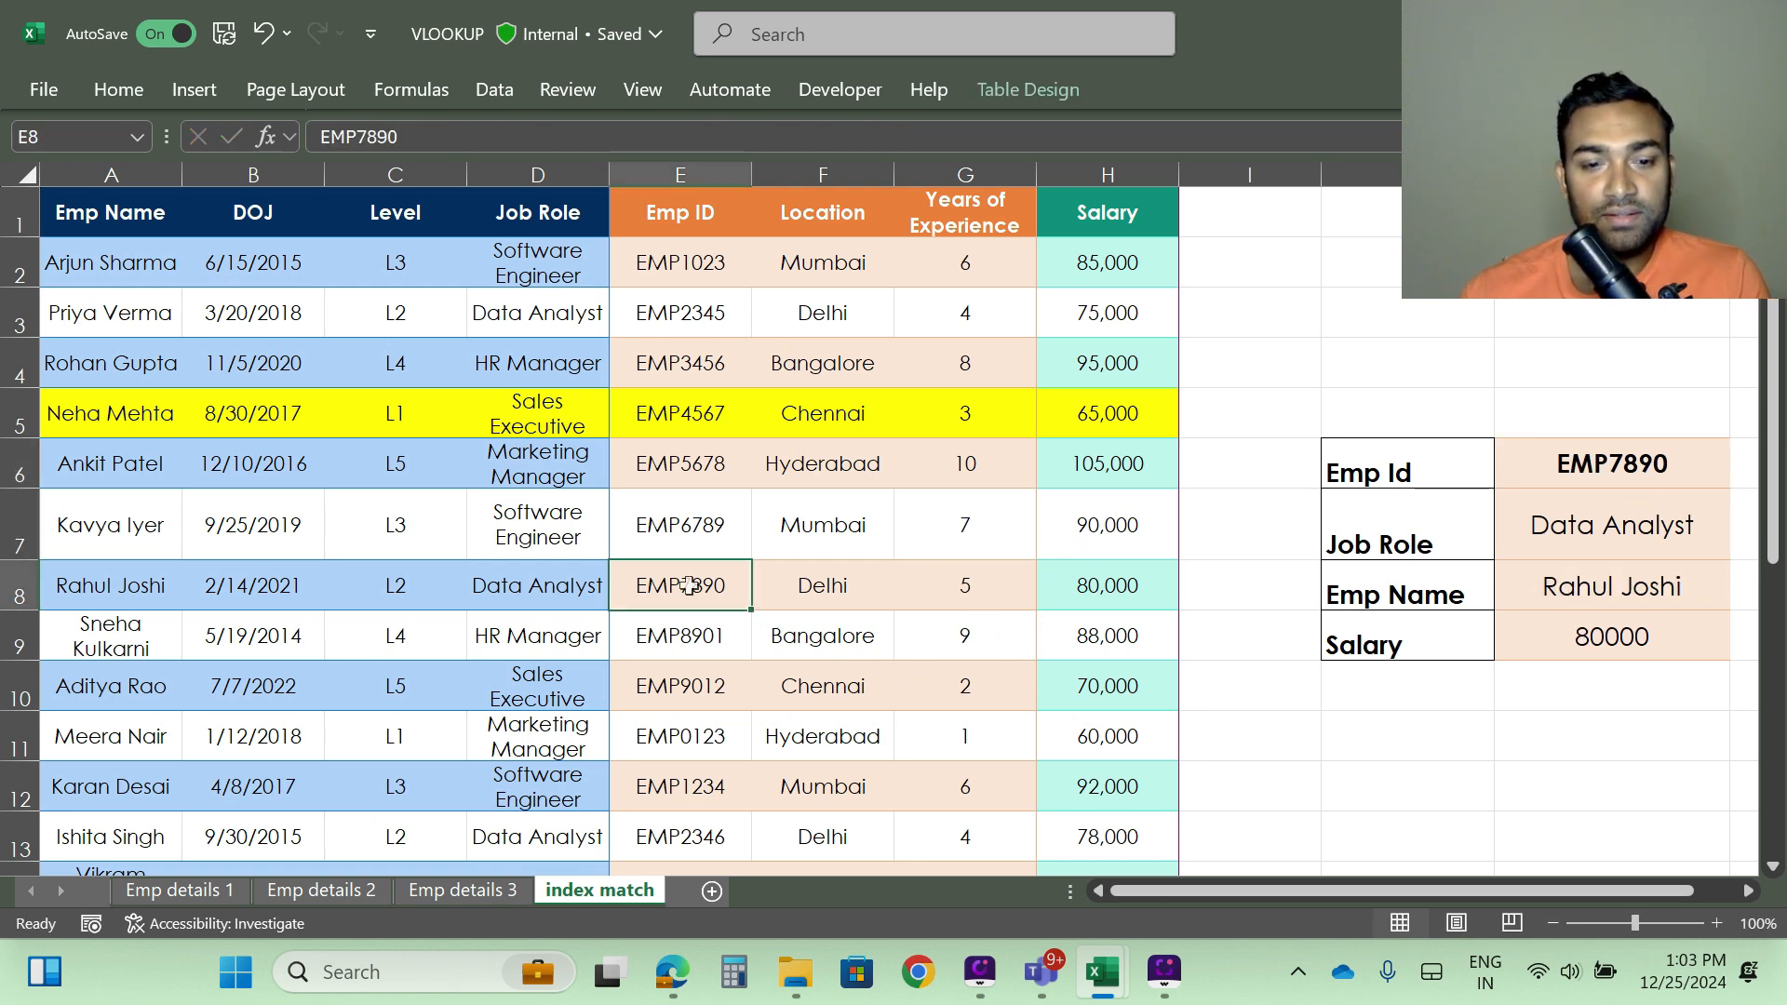
{"action": "key", "text": "shift+space"}
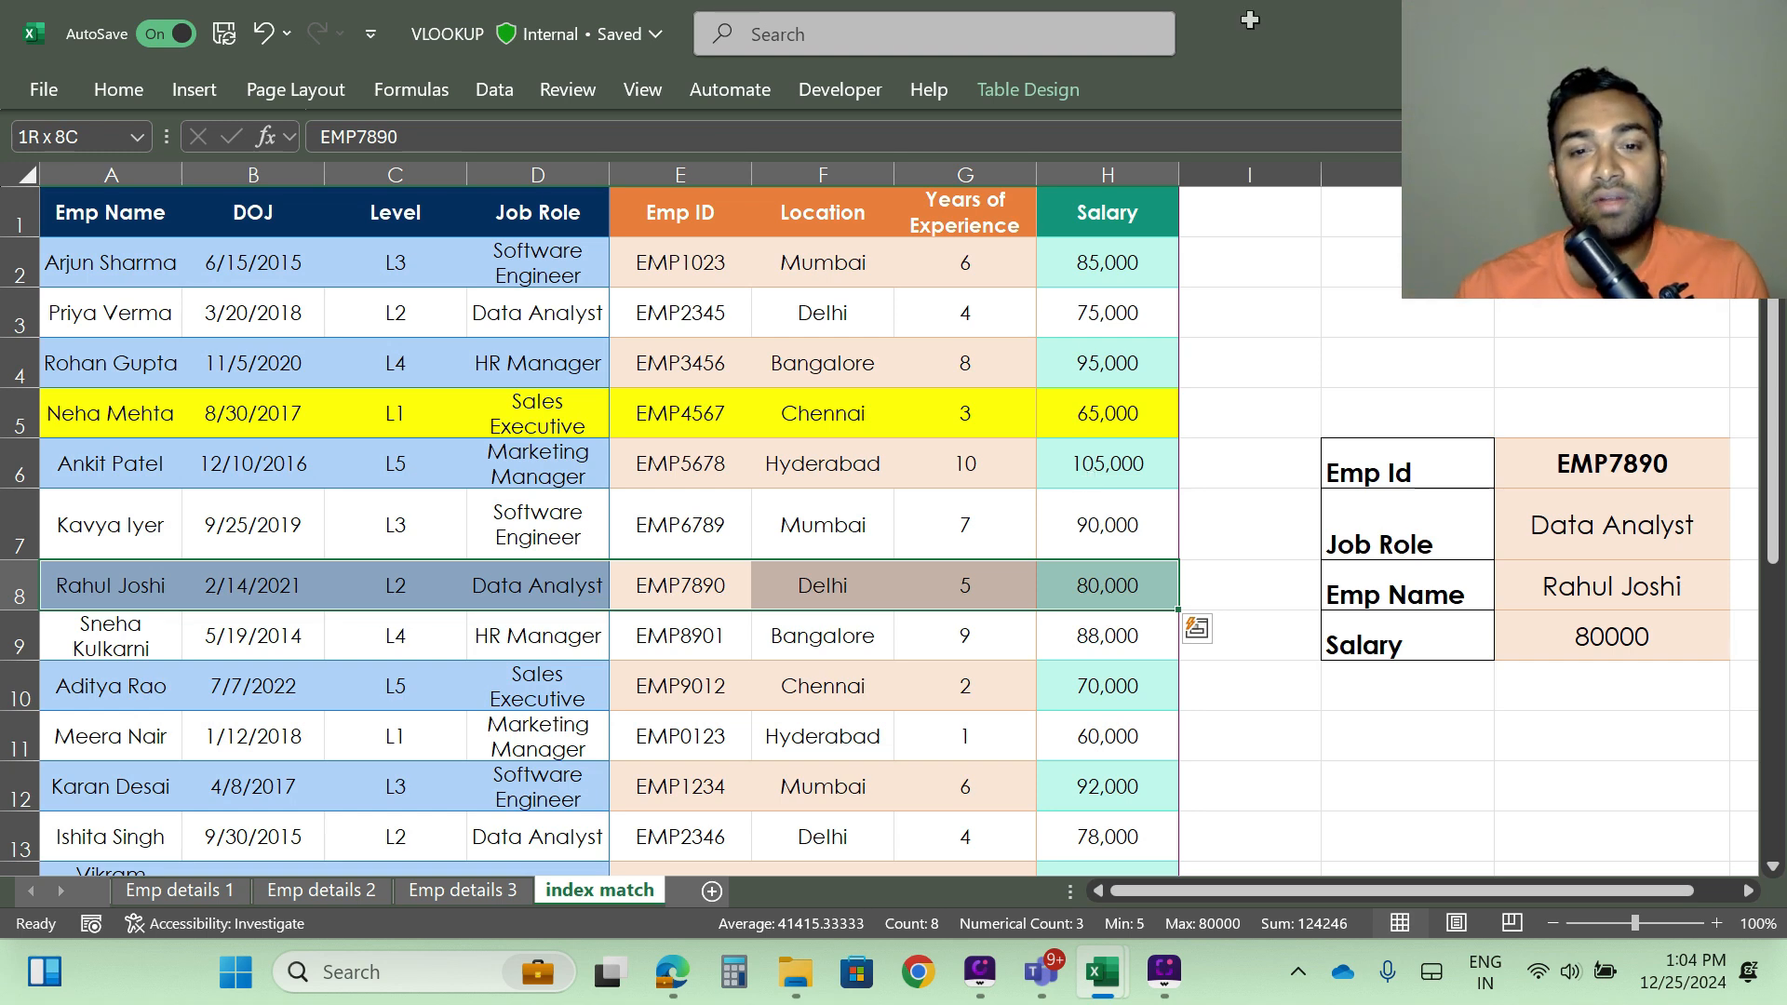
Step: Examine the columns held by the tables on the sheets Emp details 1, Emp details 2 and Emp details 3
{"action": "left_click", "coordinate": [191, 889]}
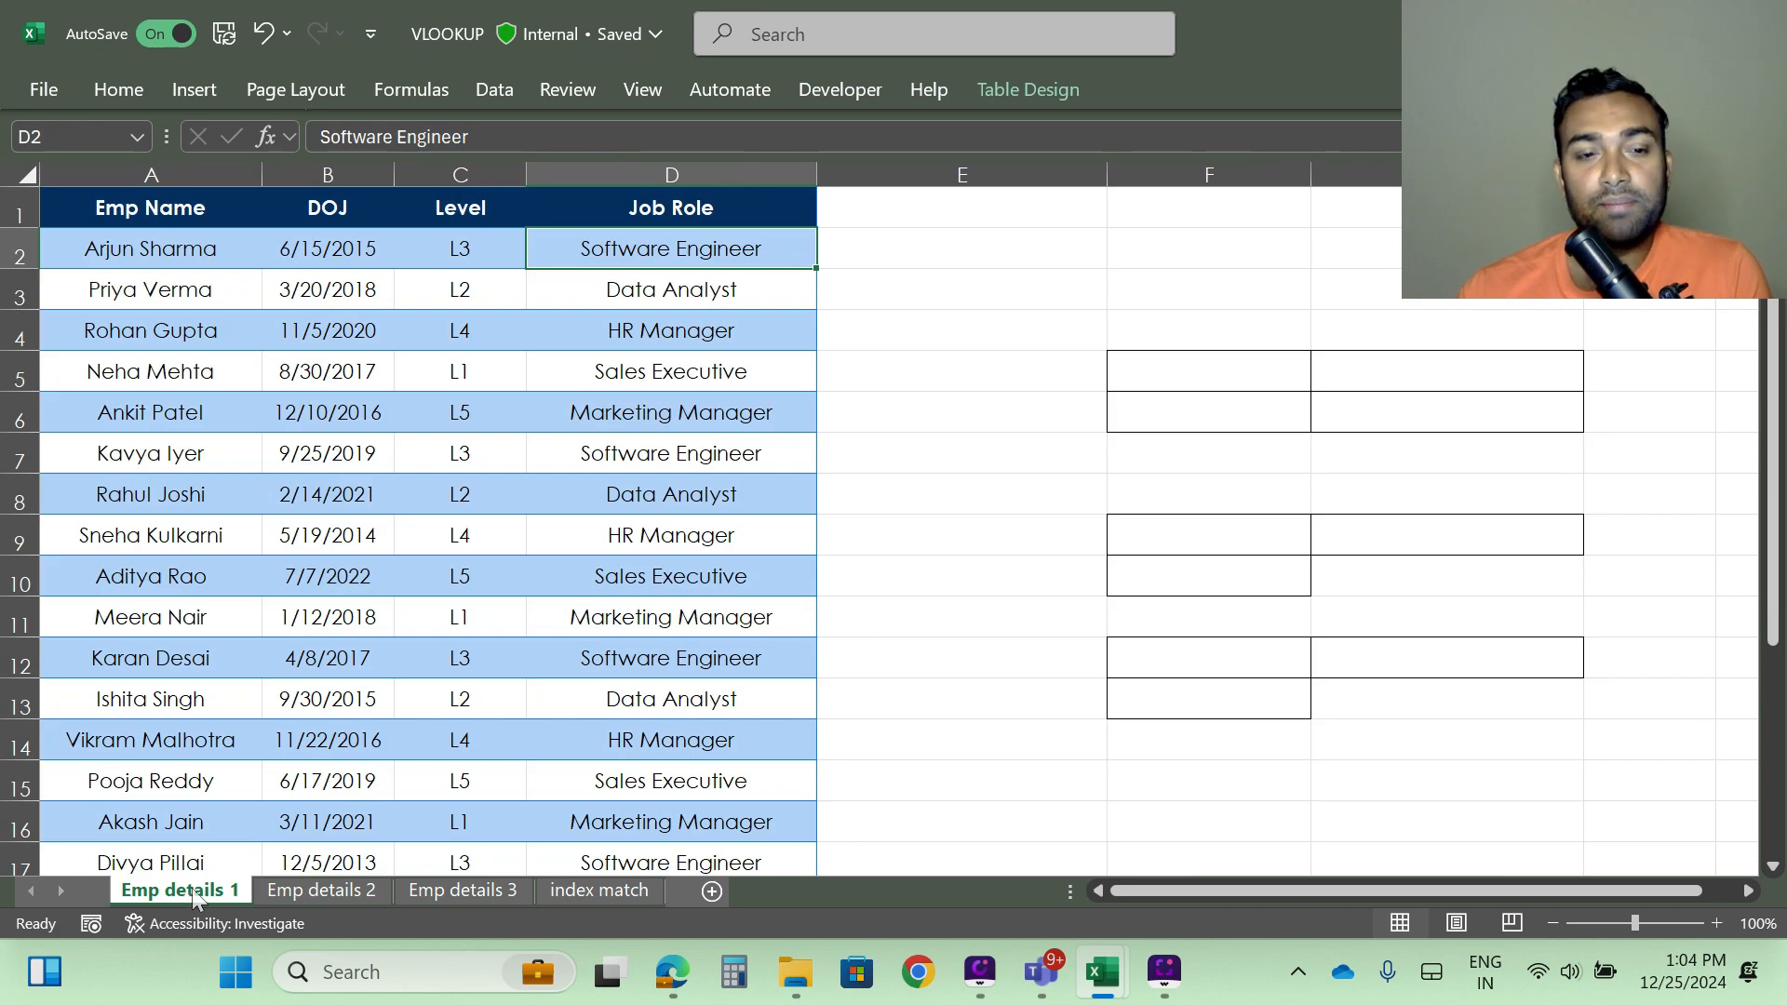
{"action": "key", "text": "ctrl+c"}
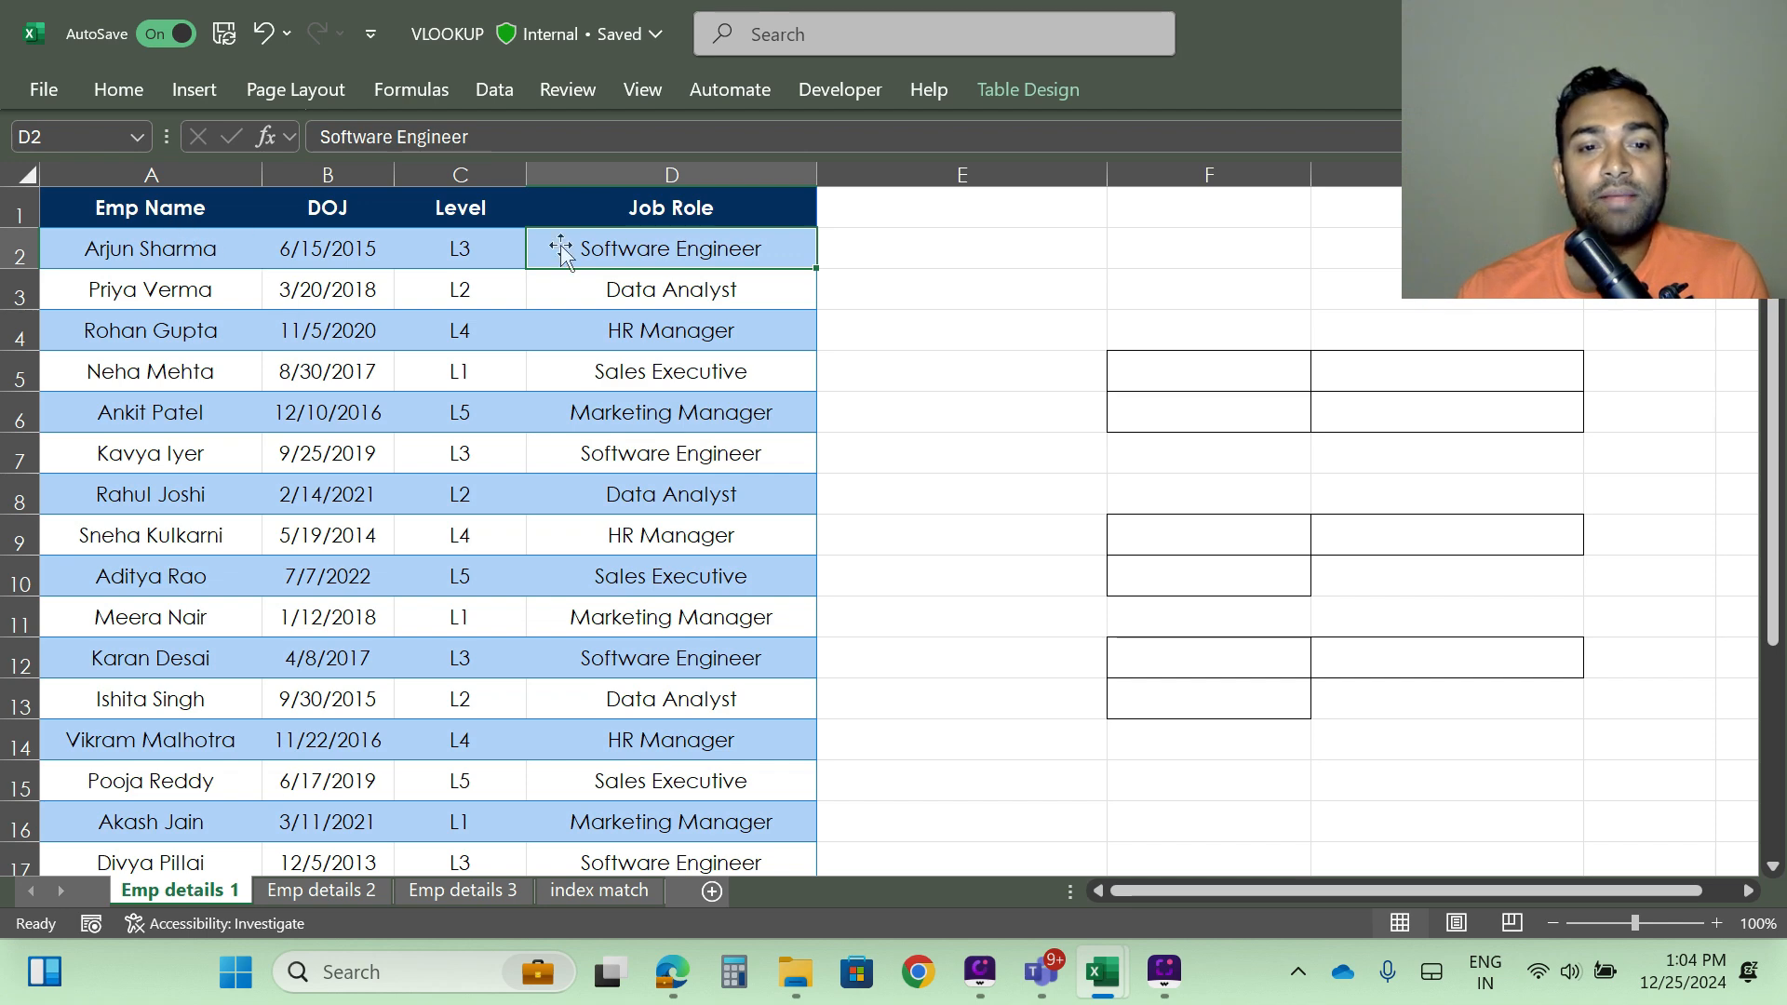
{"action": "left_click", "coordinate": [340, 892]}
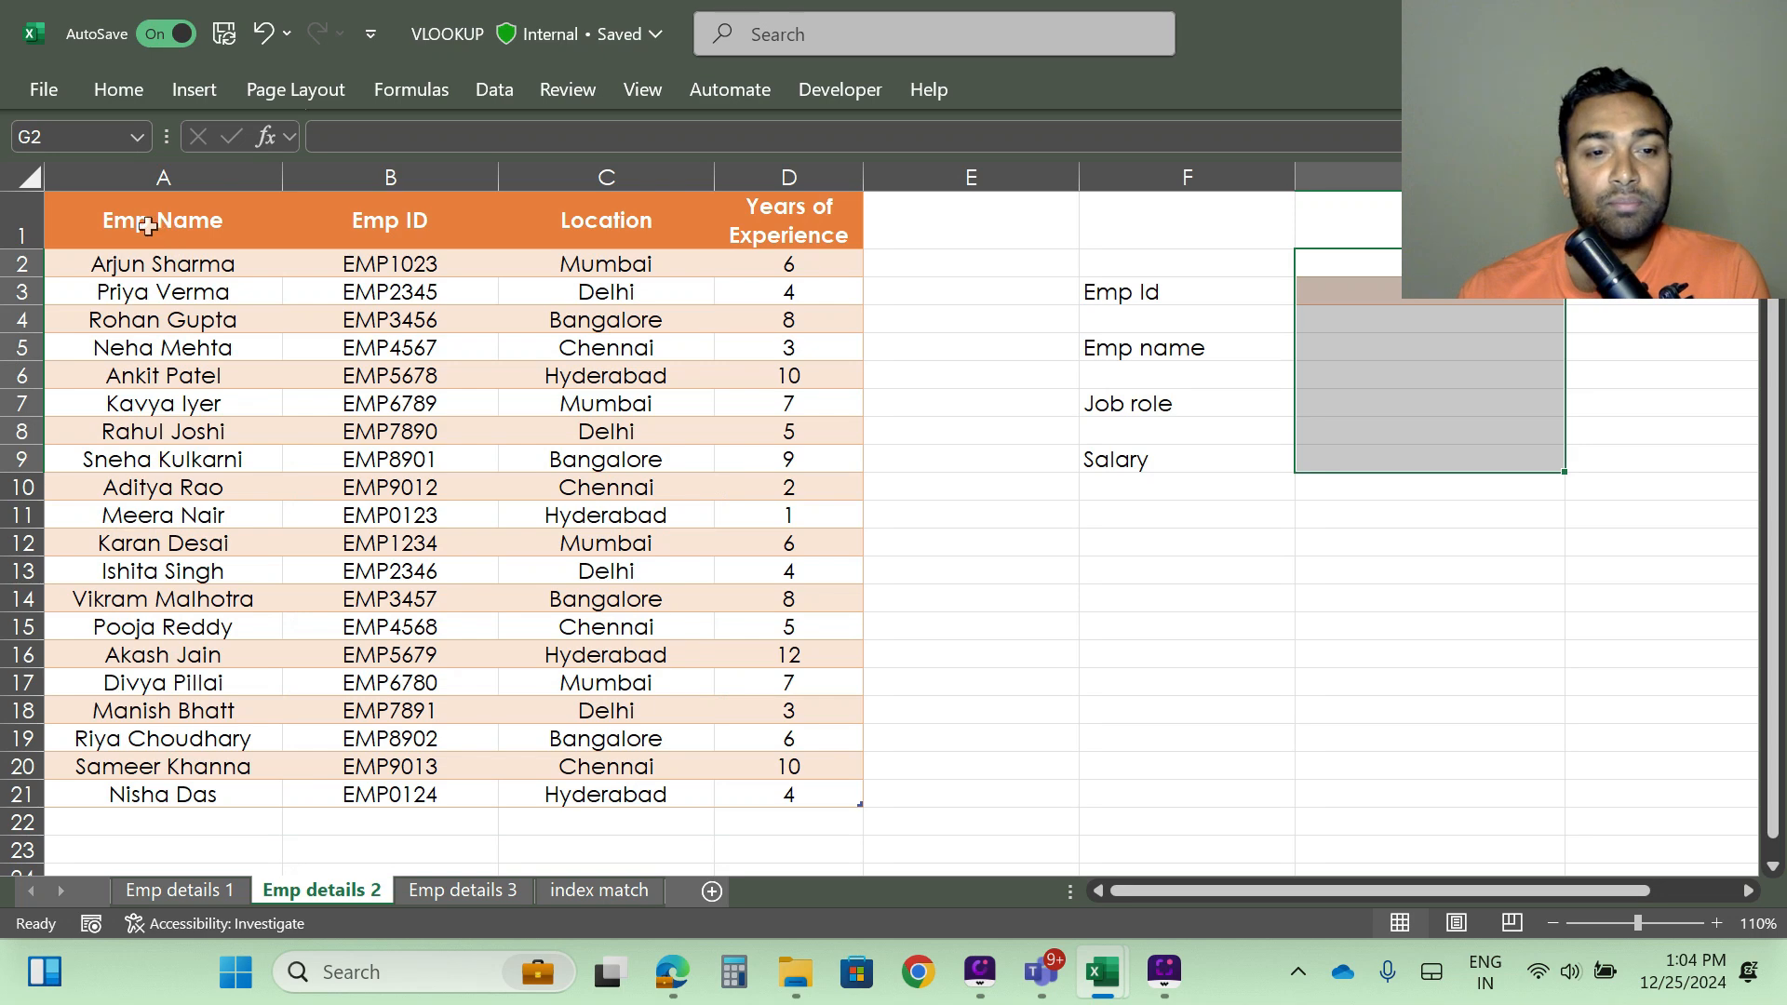
{"action": "left_click", "coordinate": [406, 203]}
{"action": "left_click", "coordinate": [599, 195]}
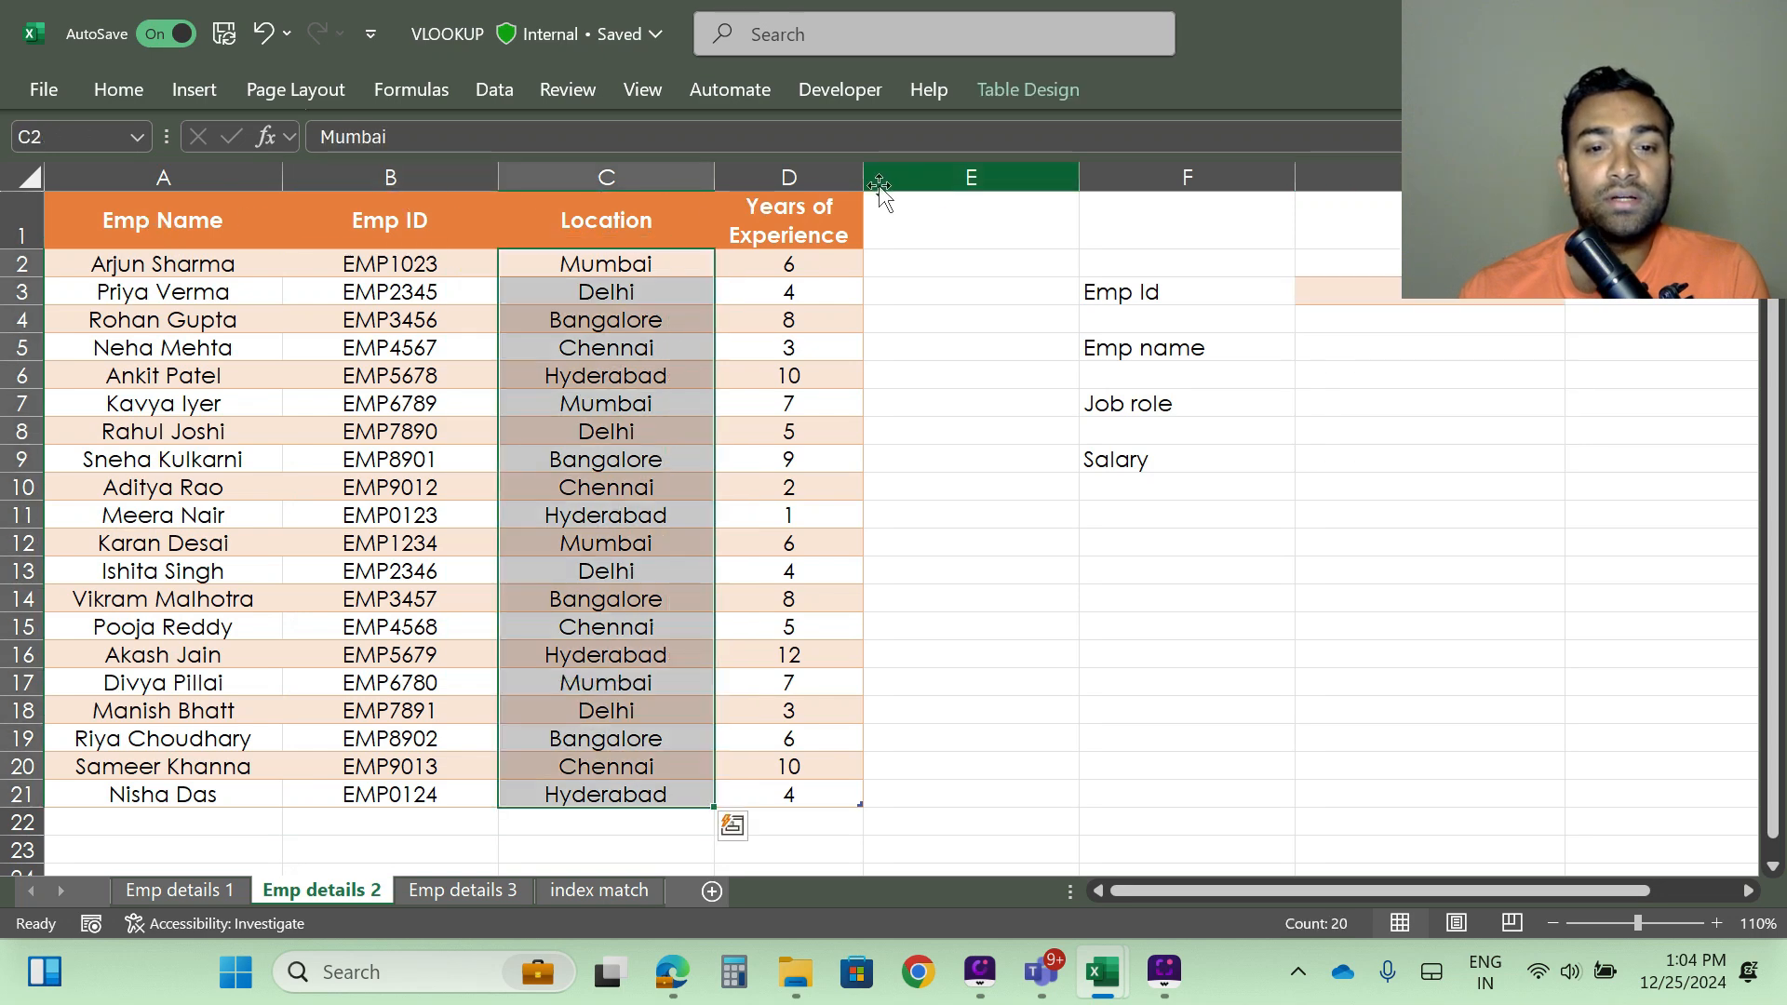
{"action": "left_click", "coordinate": [777, 199]}
{"action": "left_click", "coordinate": [438, 899]}
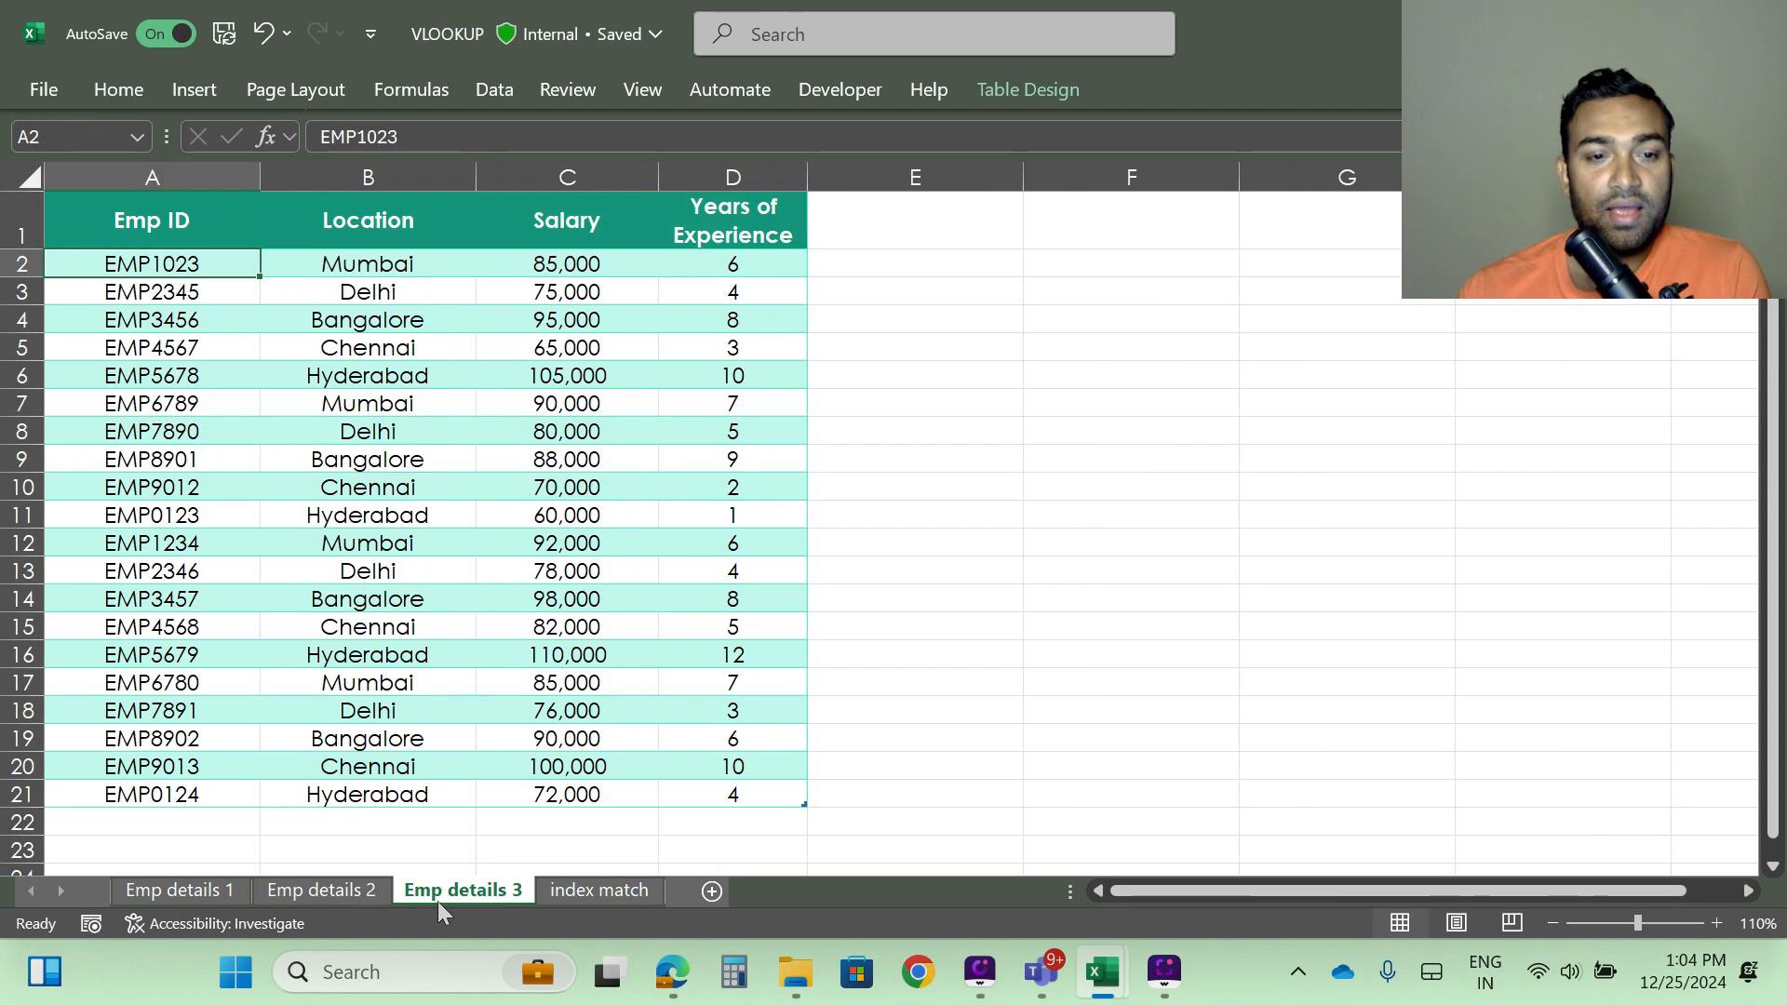
{"action": "left_click", "coordinate": [223, 215]}
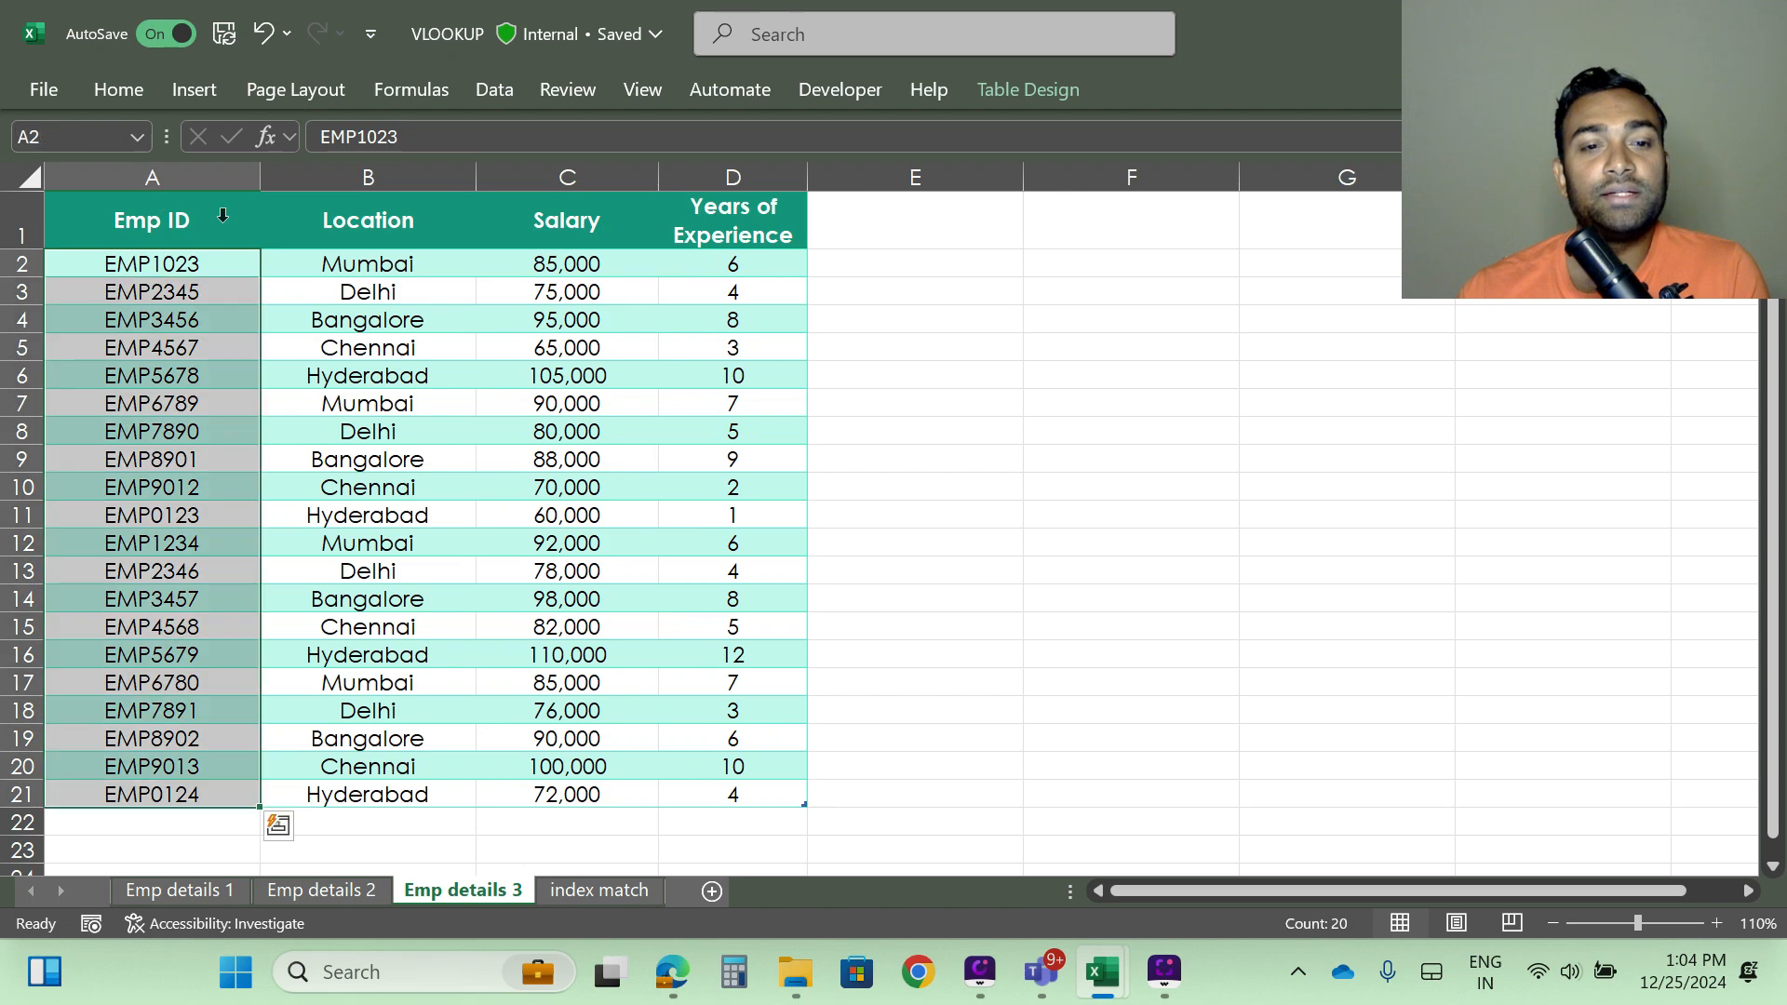
{"action": "left_click", "coordinate": [394, 226]}
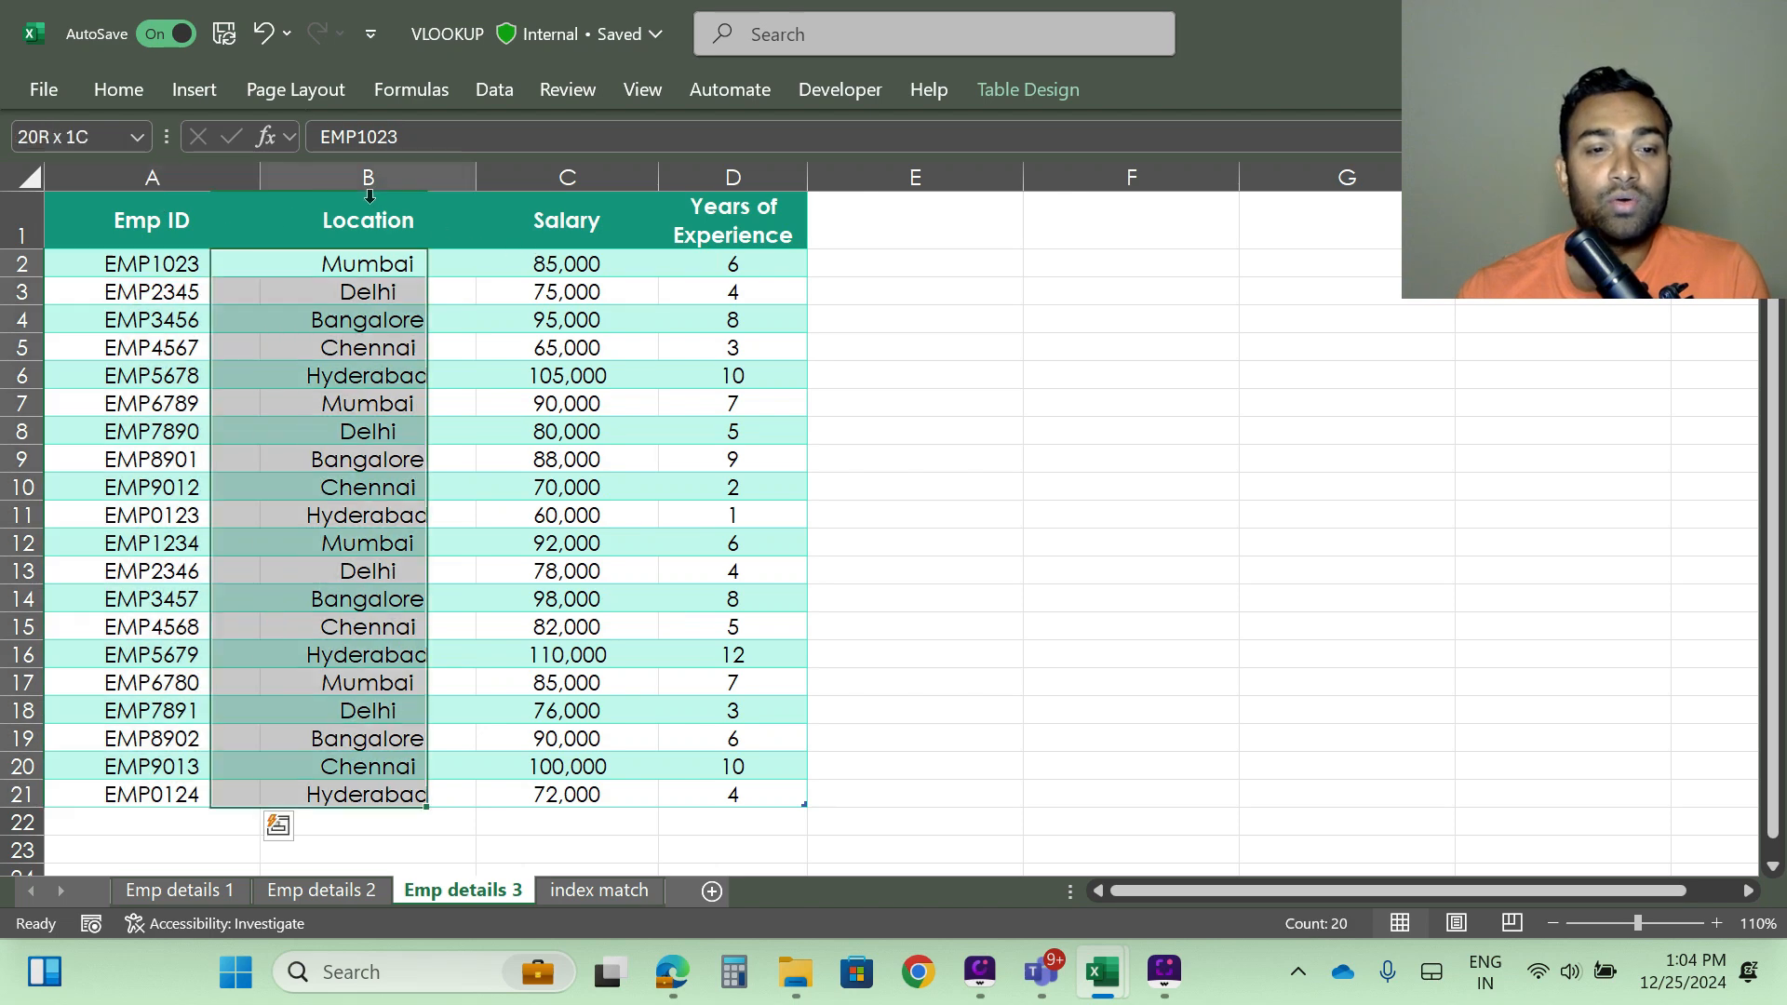
{"action": "left_click", "coordinate": [567, 191]}
{"action": "left_click", "coordinate": [324, 892]}
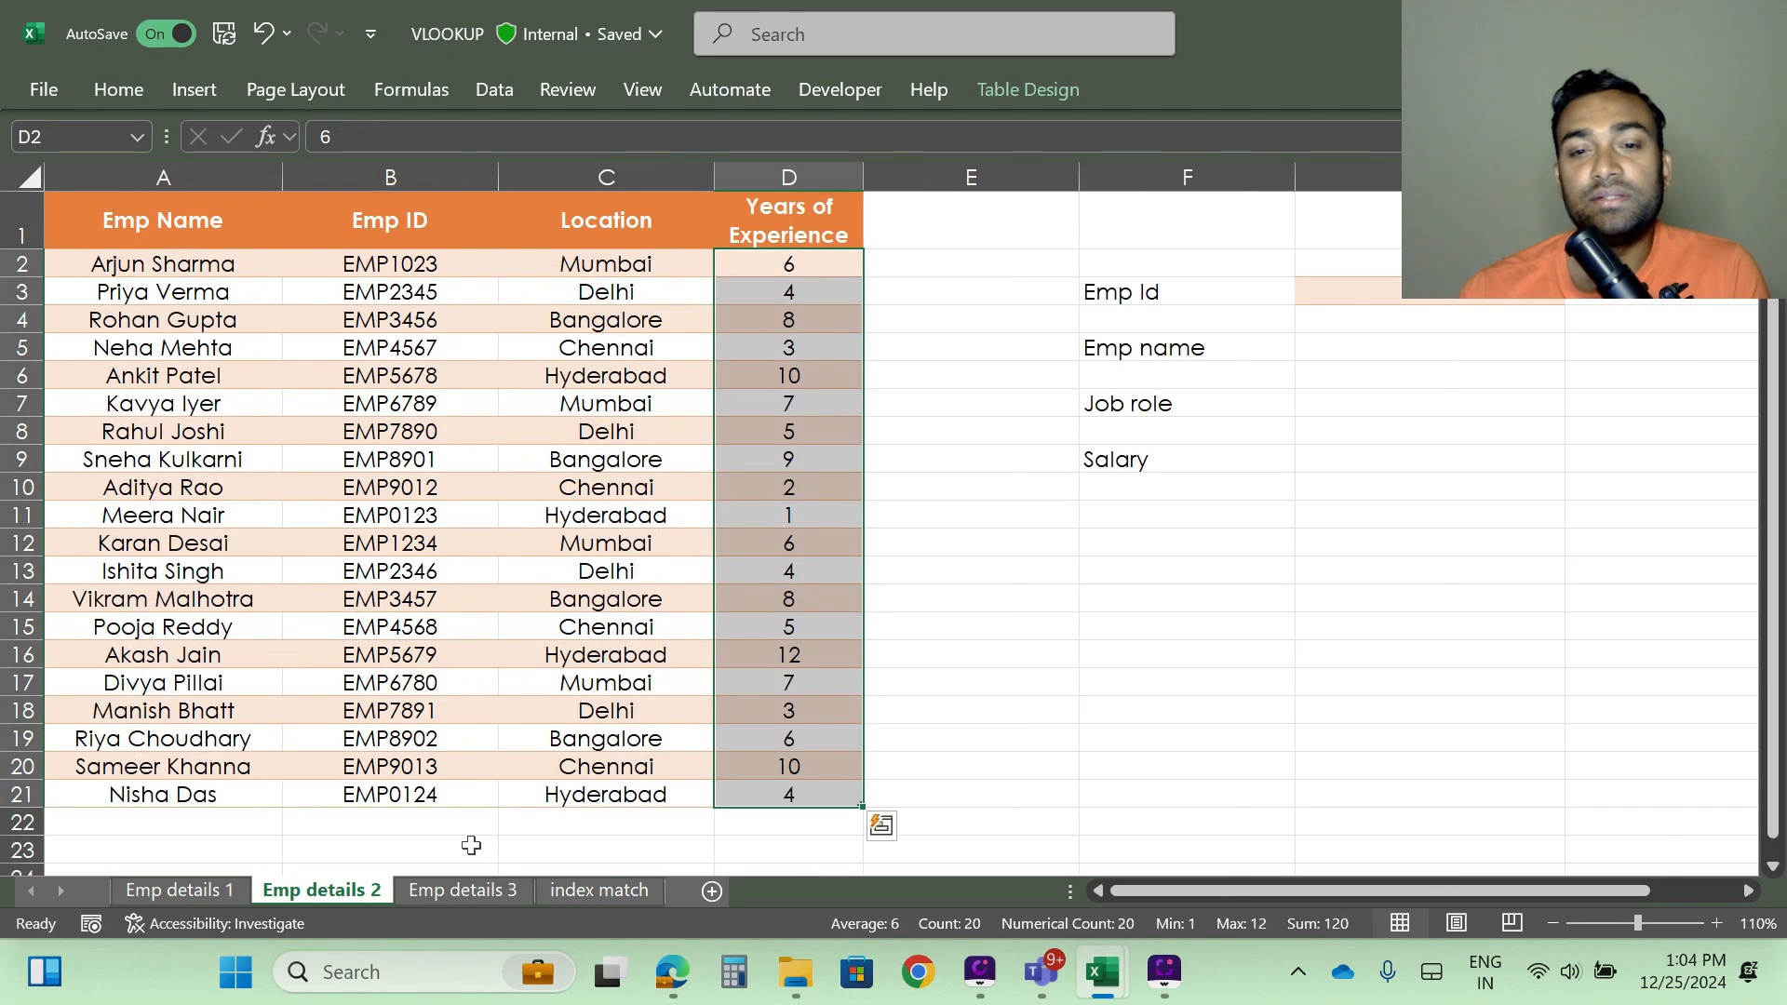
Step: Review the lookup fields on Emp details 2 and check which of the three sheets holds each required column
{"action": "left_click", "coordinate": [1399, 291]}
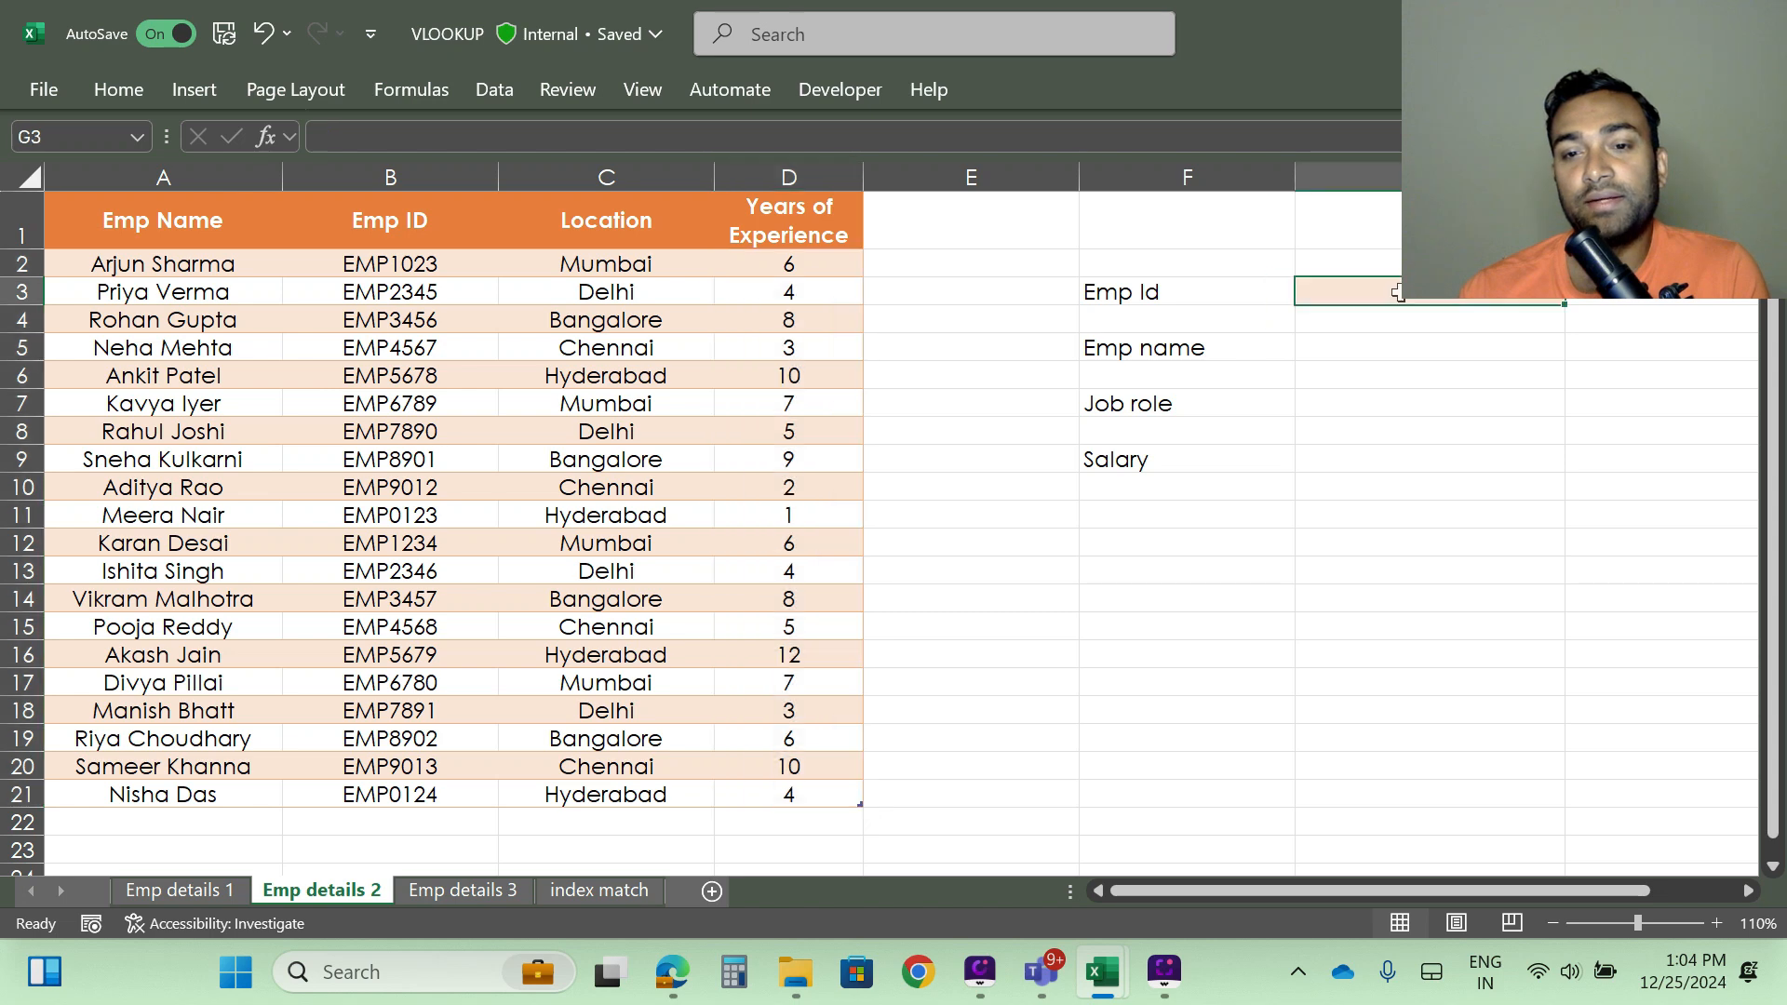
{"action": "left_click", "coordinate": [1145, 356]}
{"action": "left_click", "coordinate": [1143, 412]}
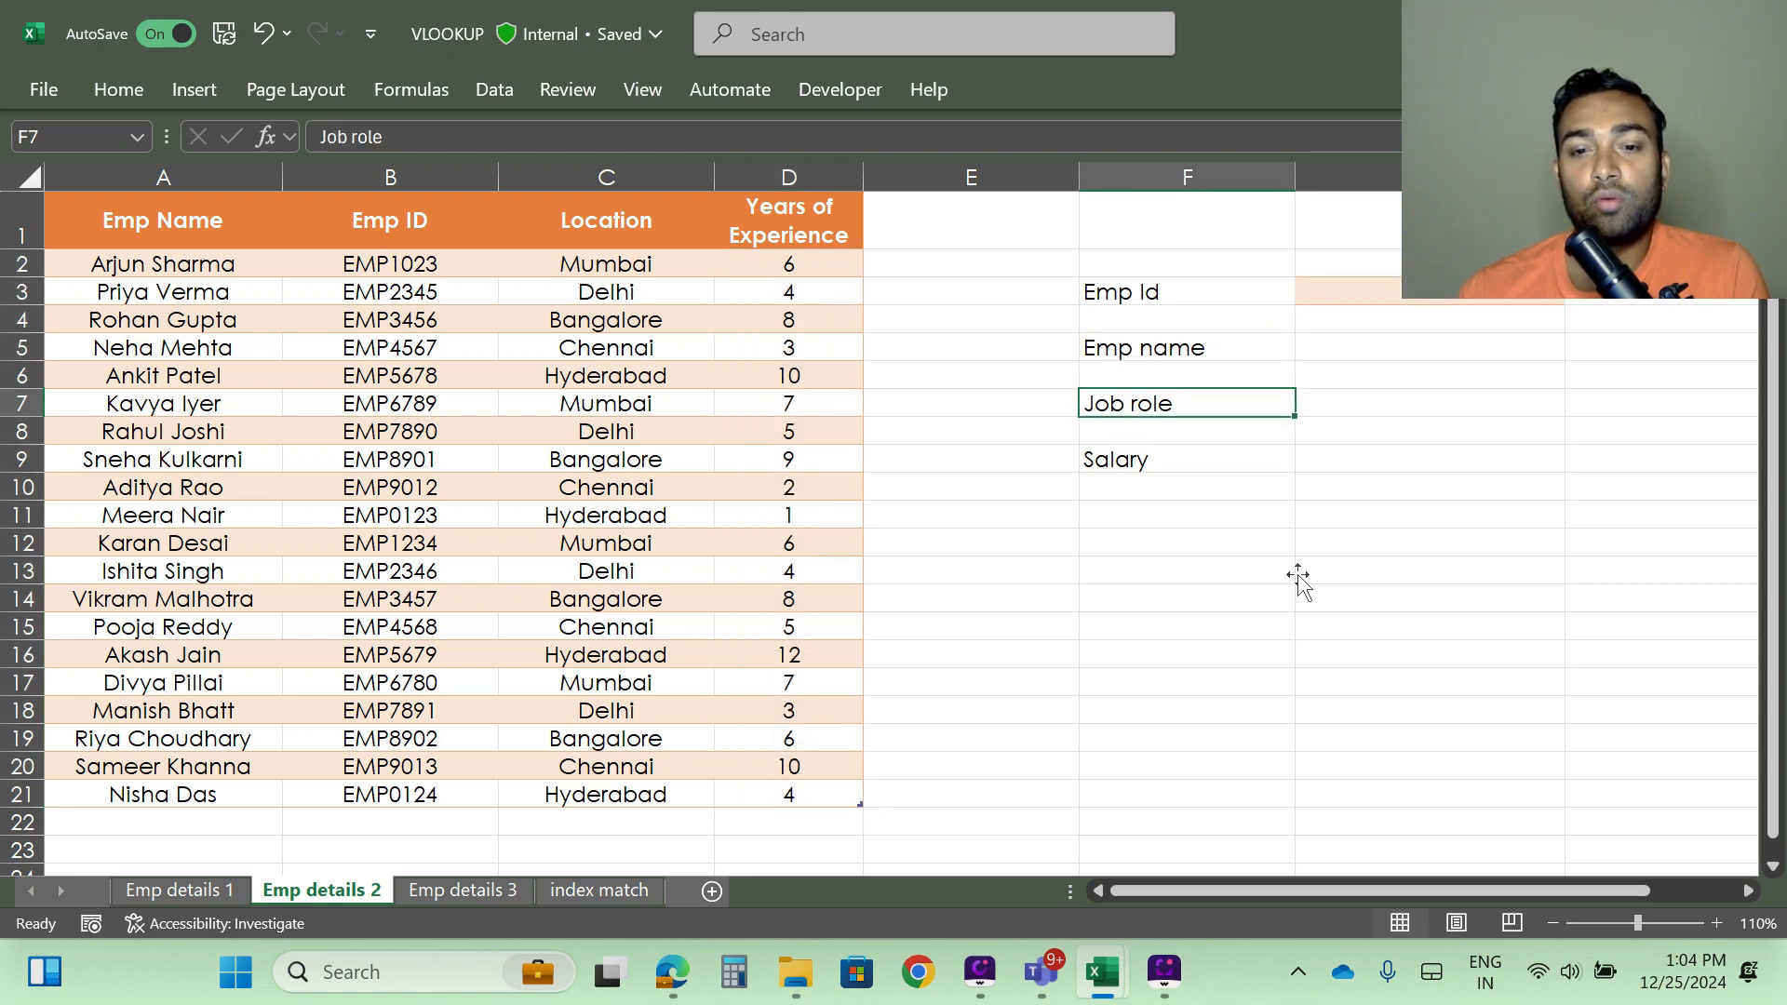
{"action": "left_click", "coordinate": [1129, 467]}
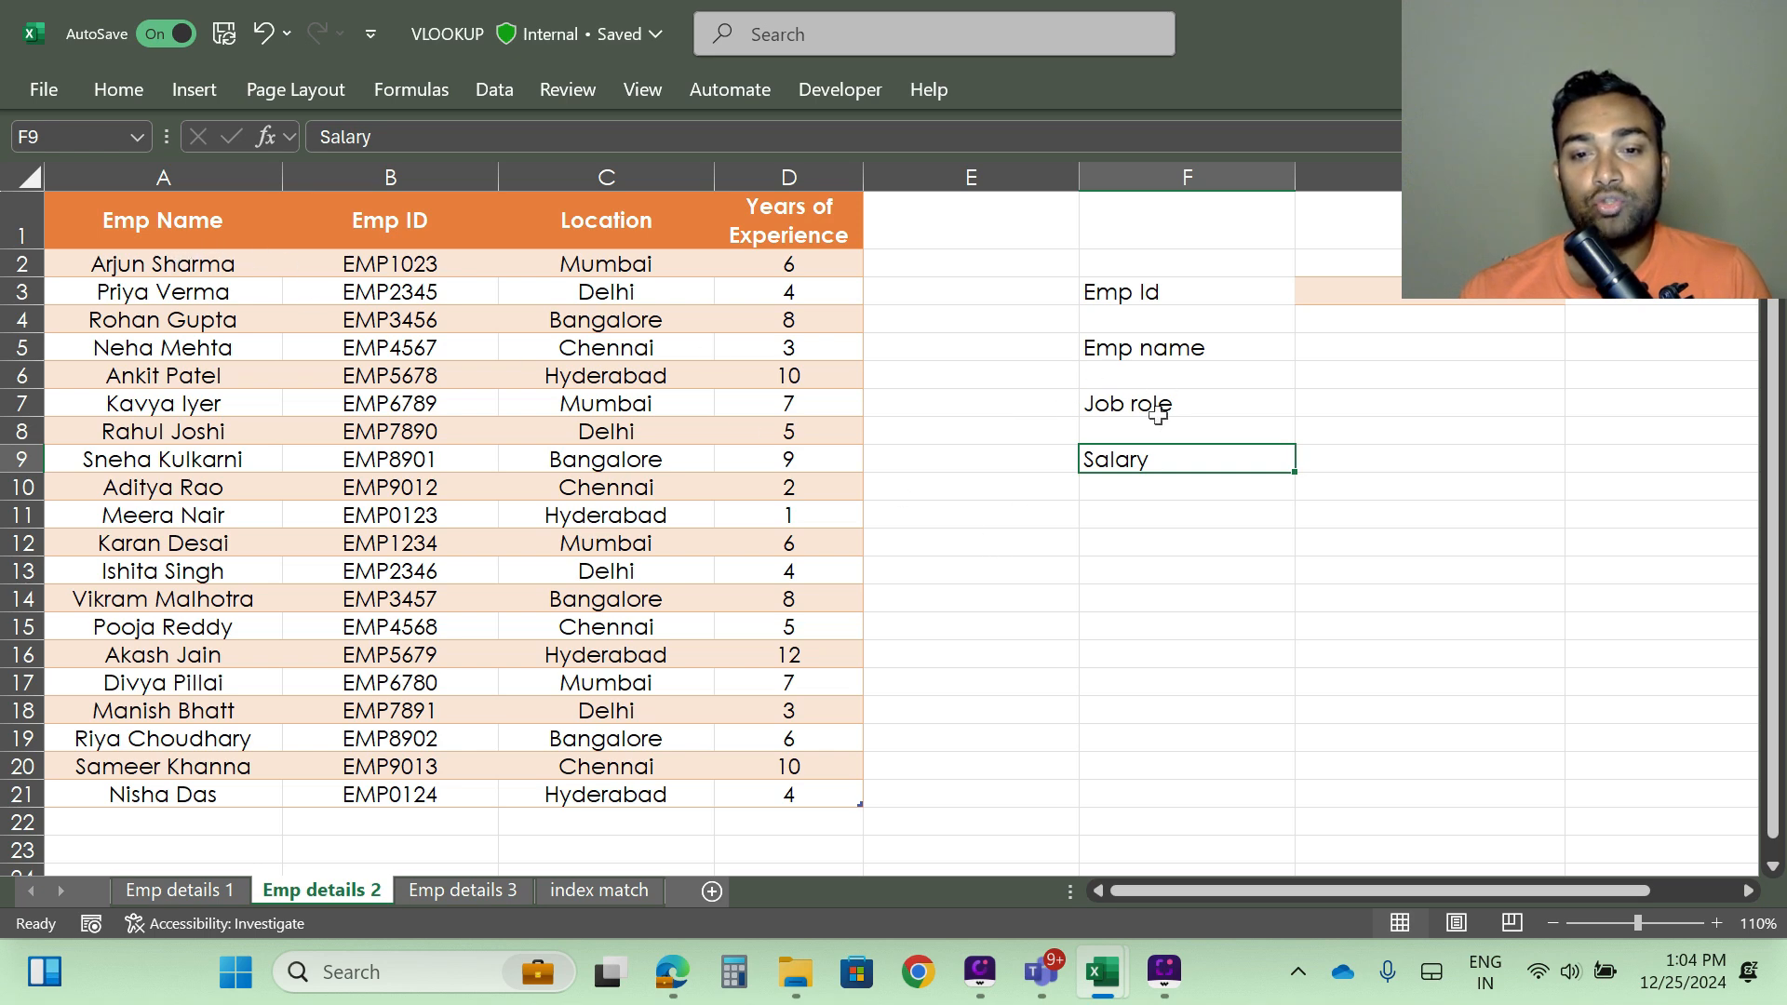
{"action": "left_click", "coordinate": [213, 893]}
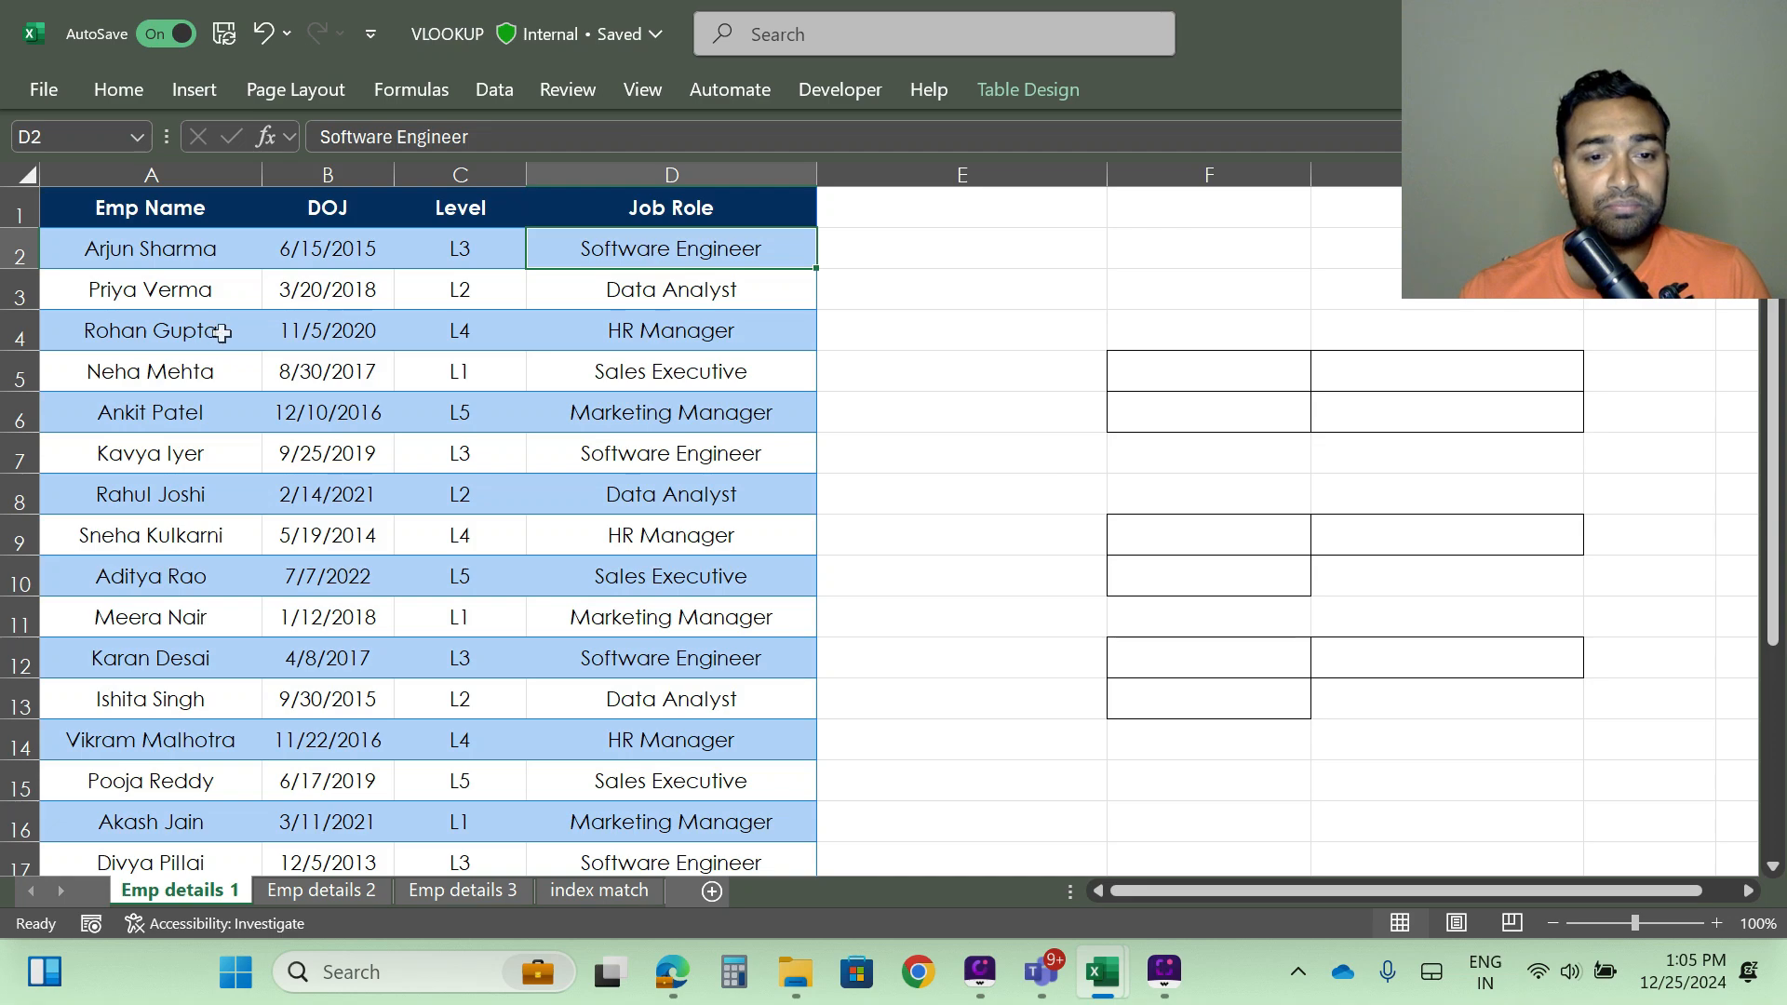
{"action": "left_click", "coordinate": [338, 890]}
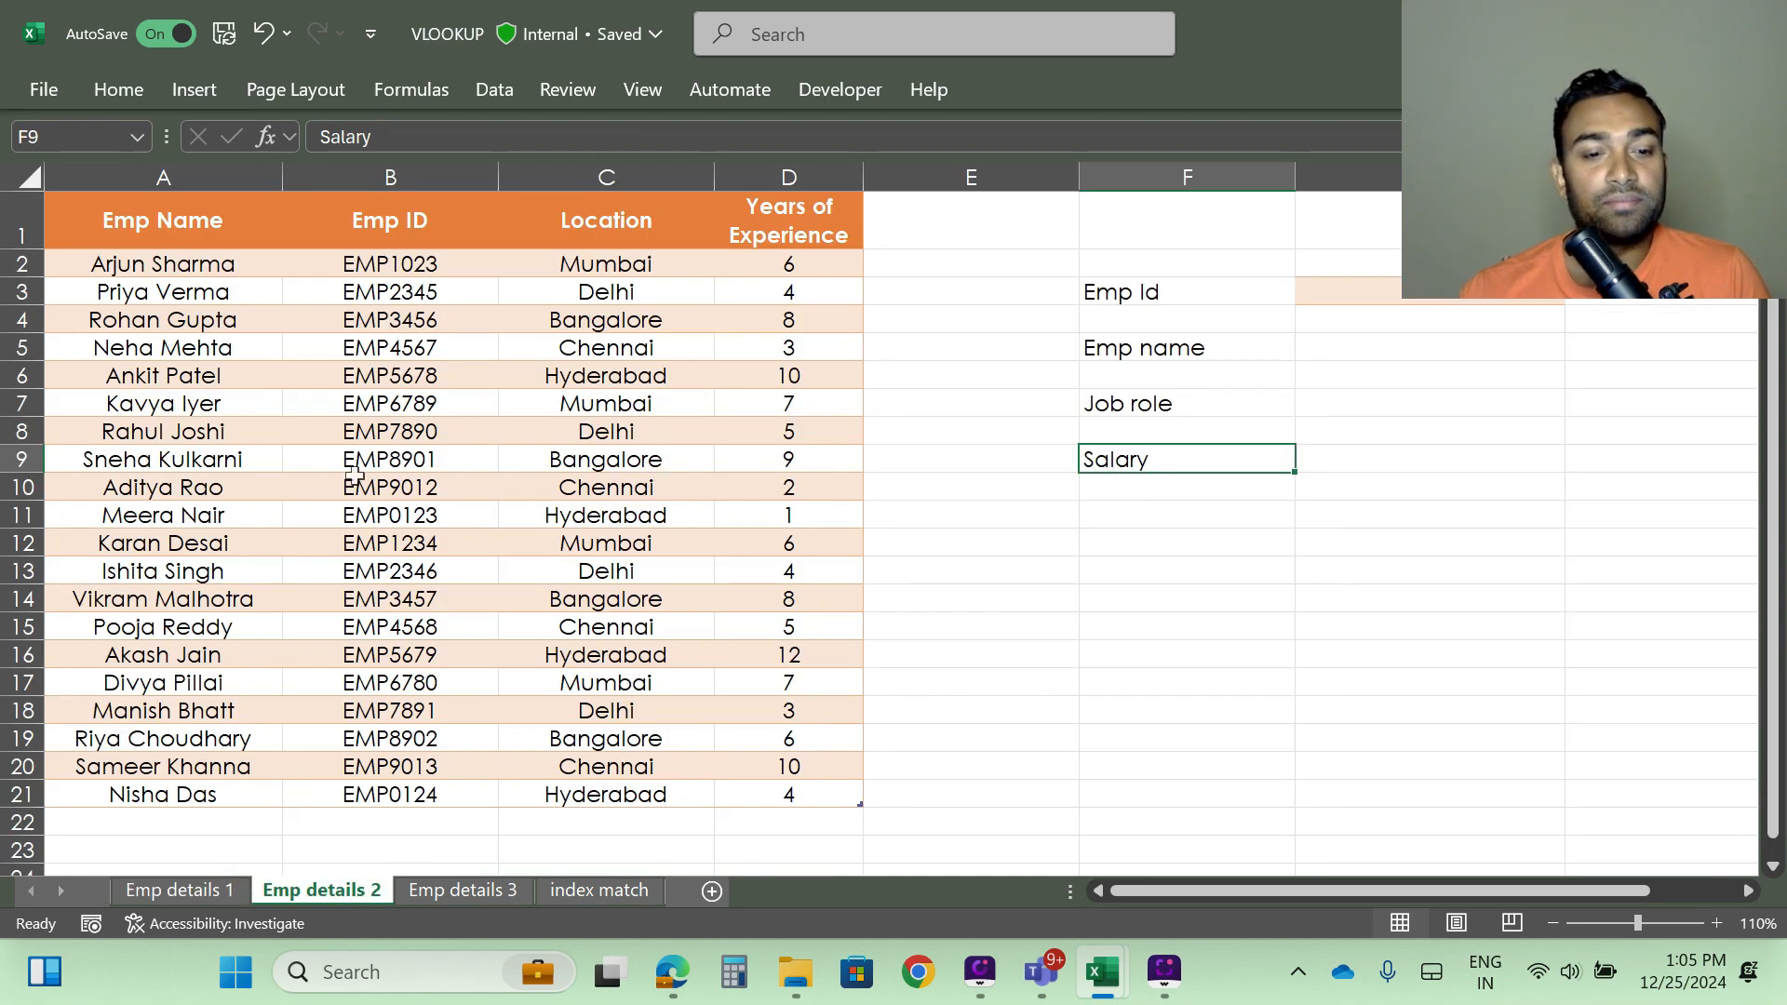
{"action": "left_click", "coordinate": [470, 889]}
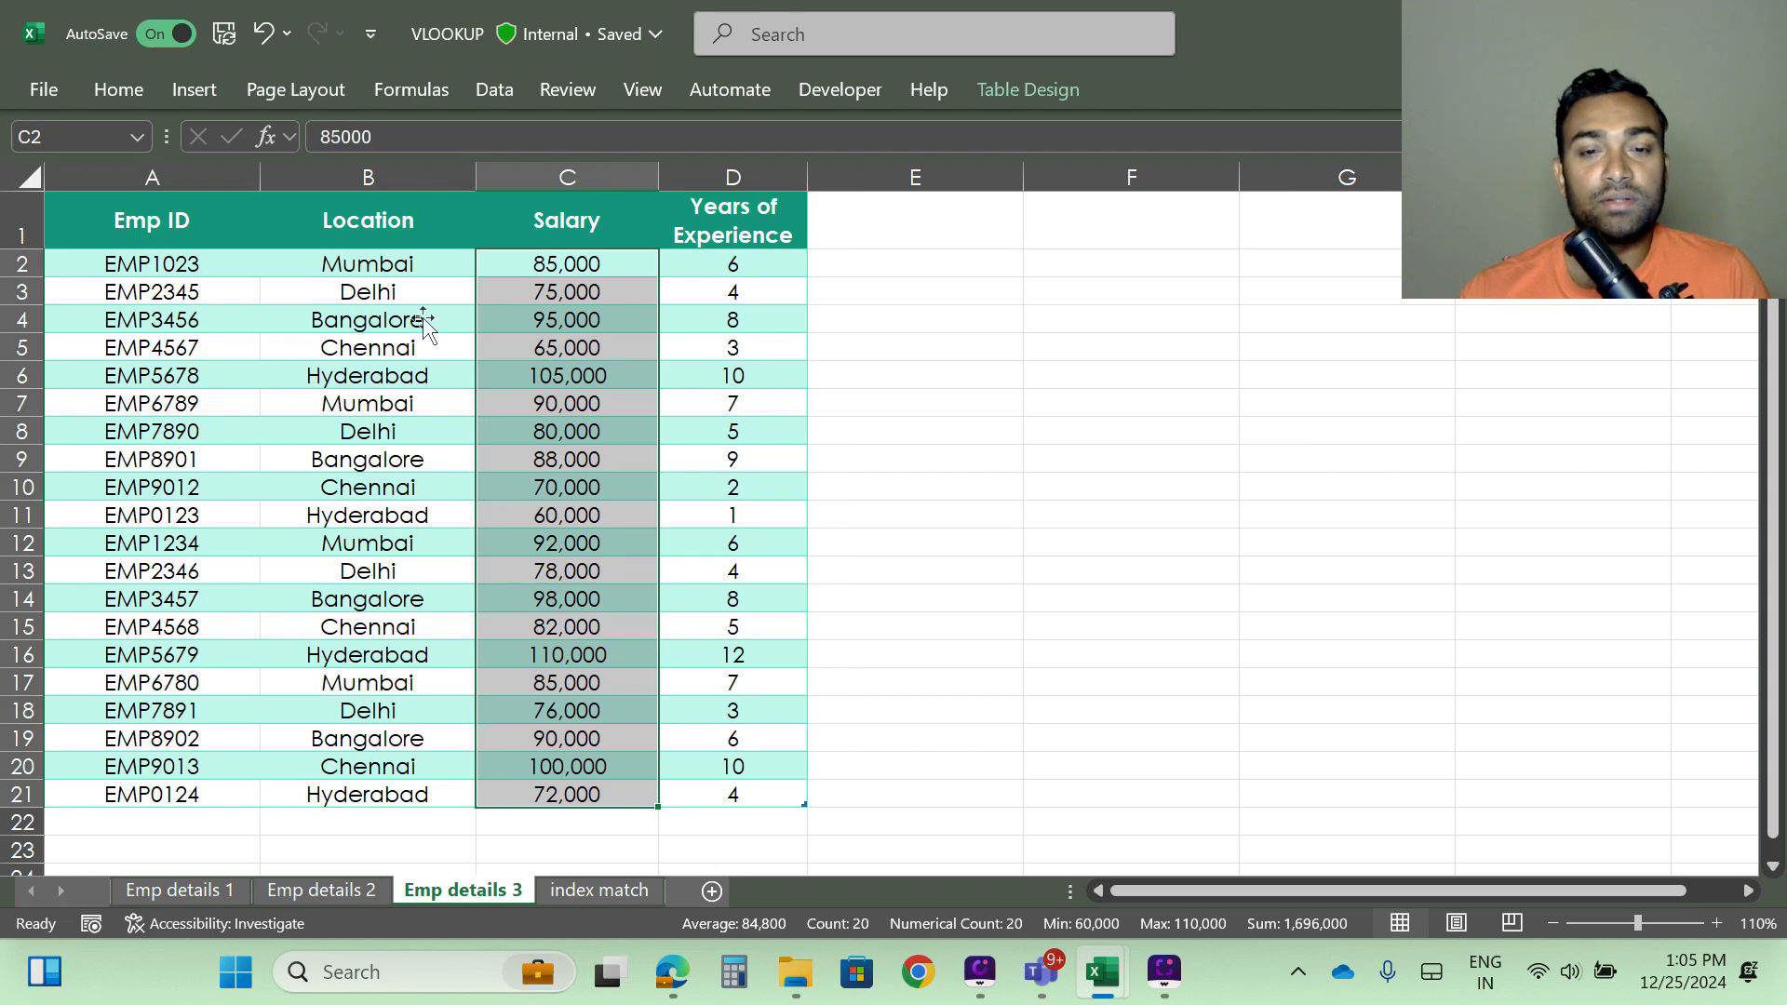
{"action": "left_click", "coordinate": [321, 890]}
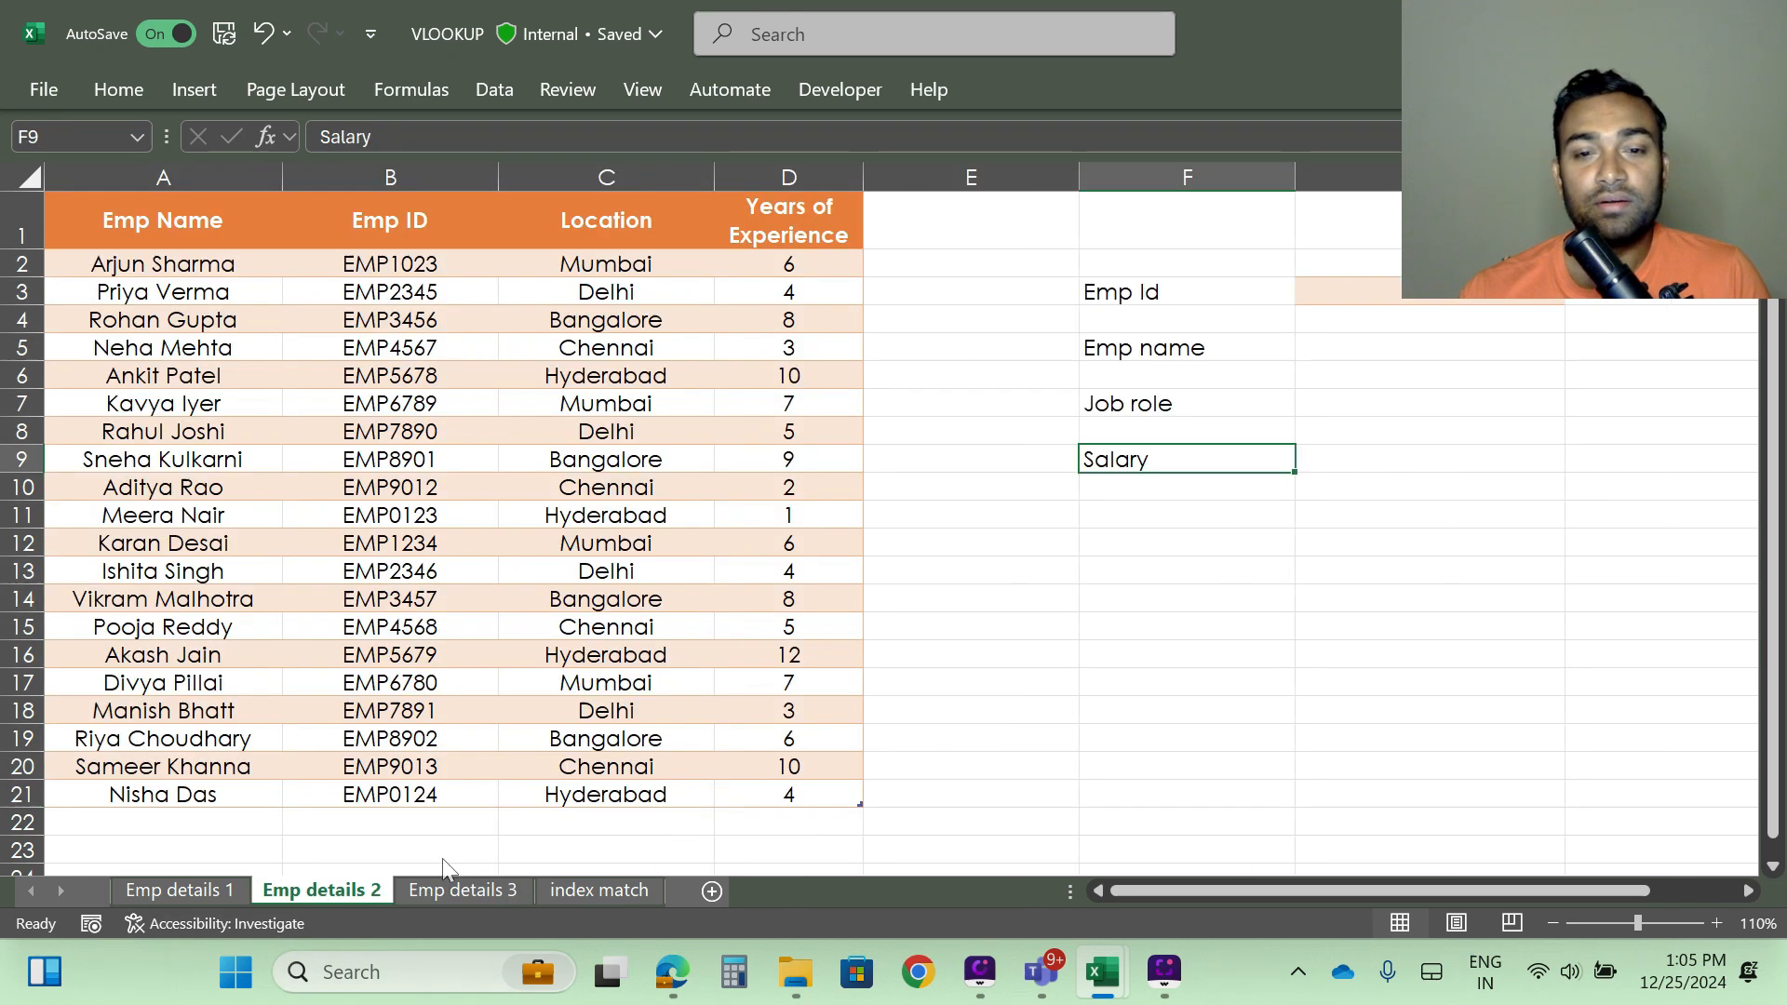
{"action": "left_click", "coordinate": [1390, 298]}
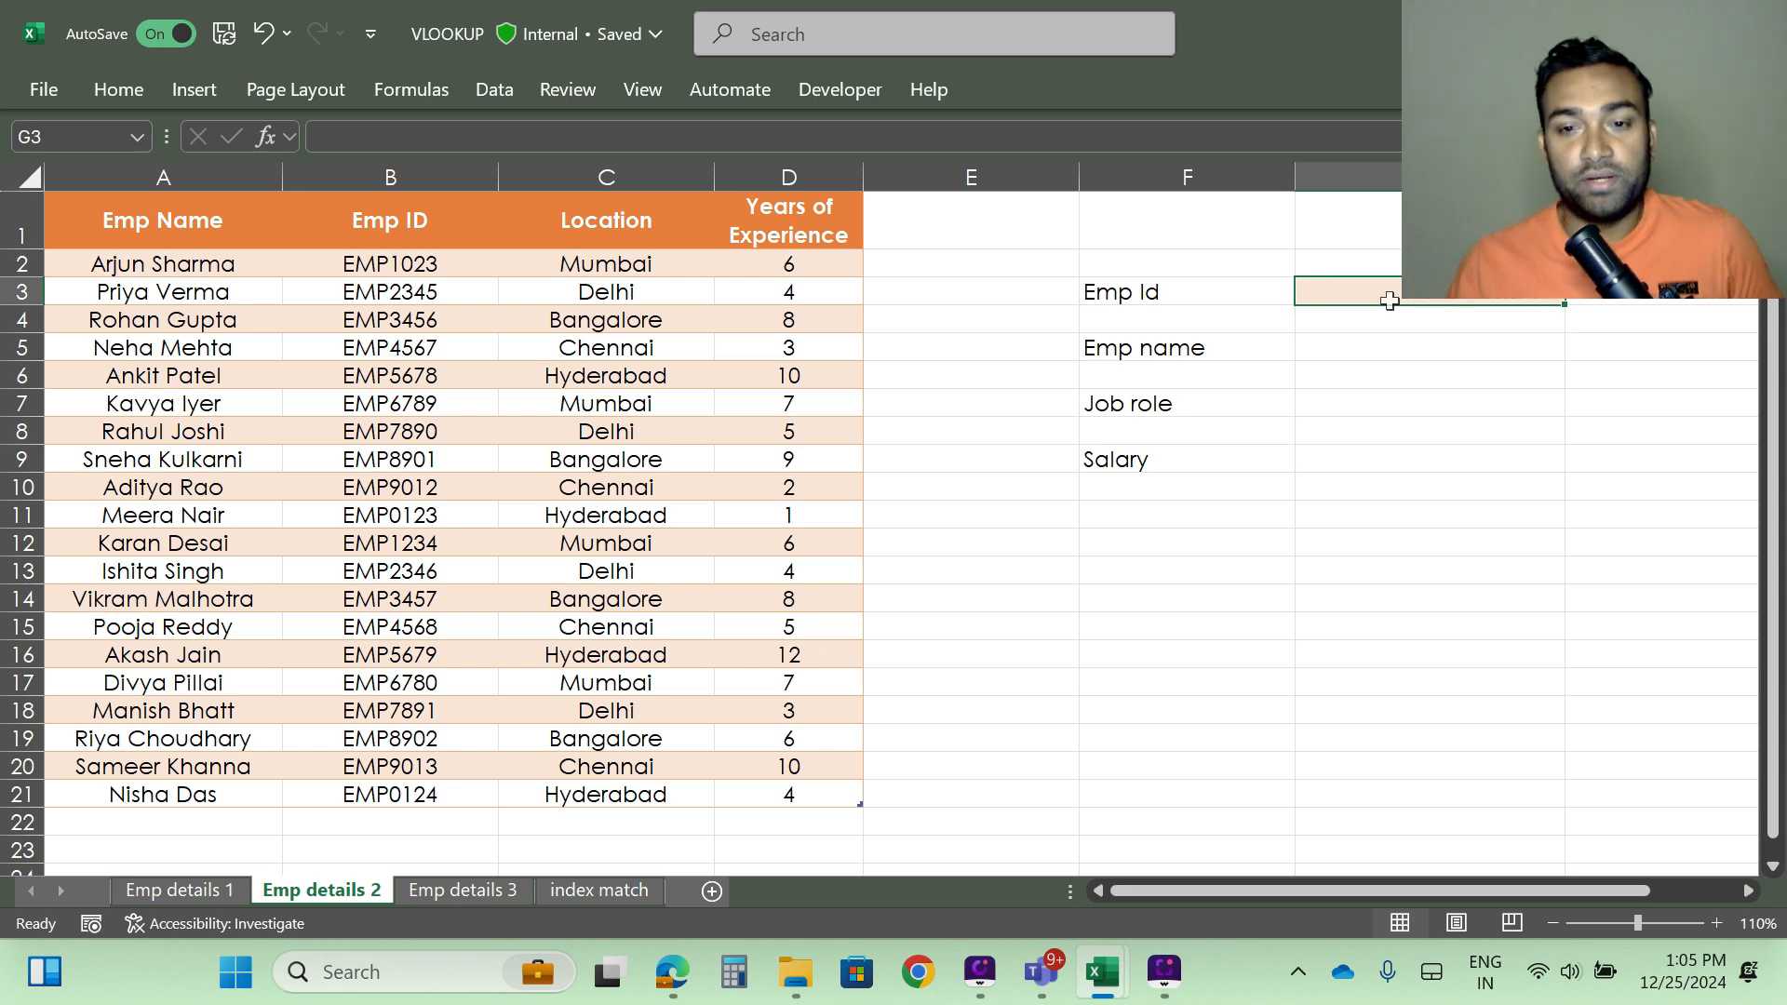
{"action": "type", "text": "="}
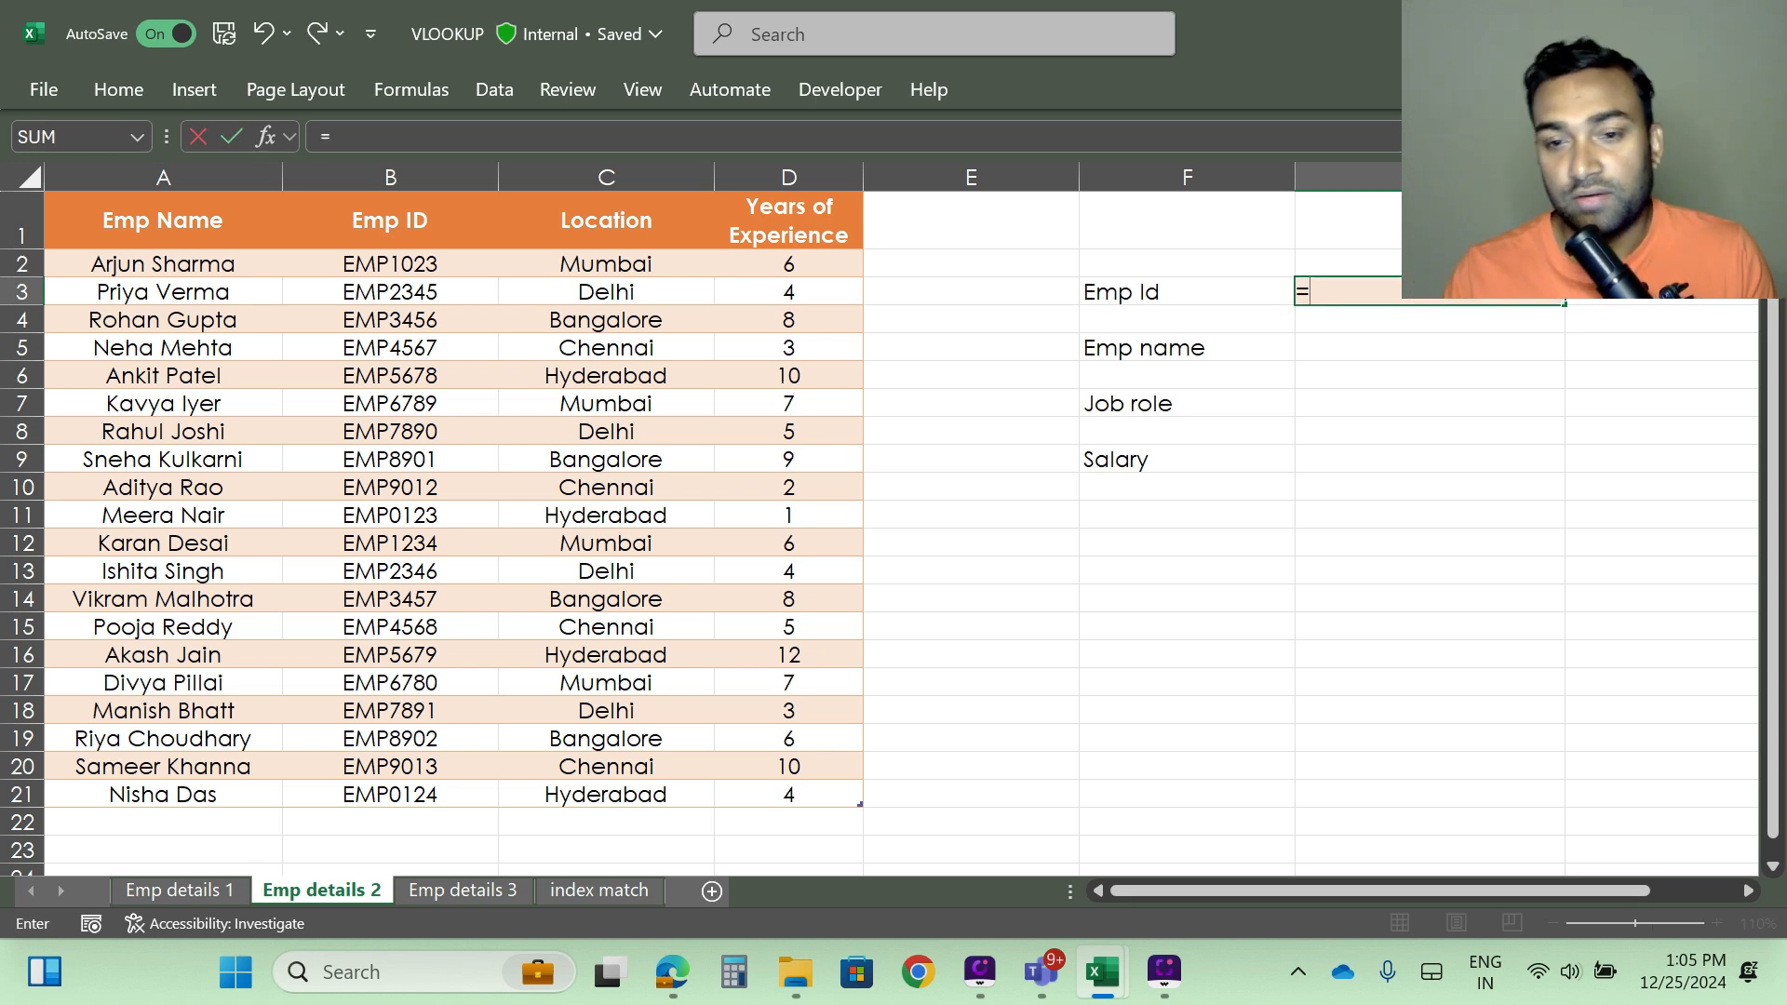
{"action": "type", "text": "inde"}
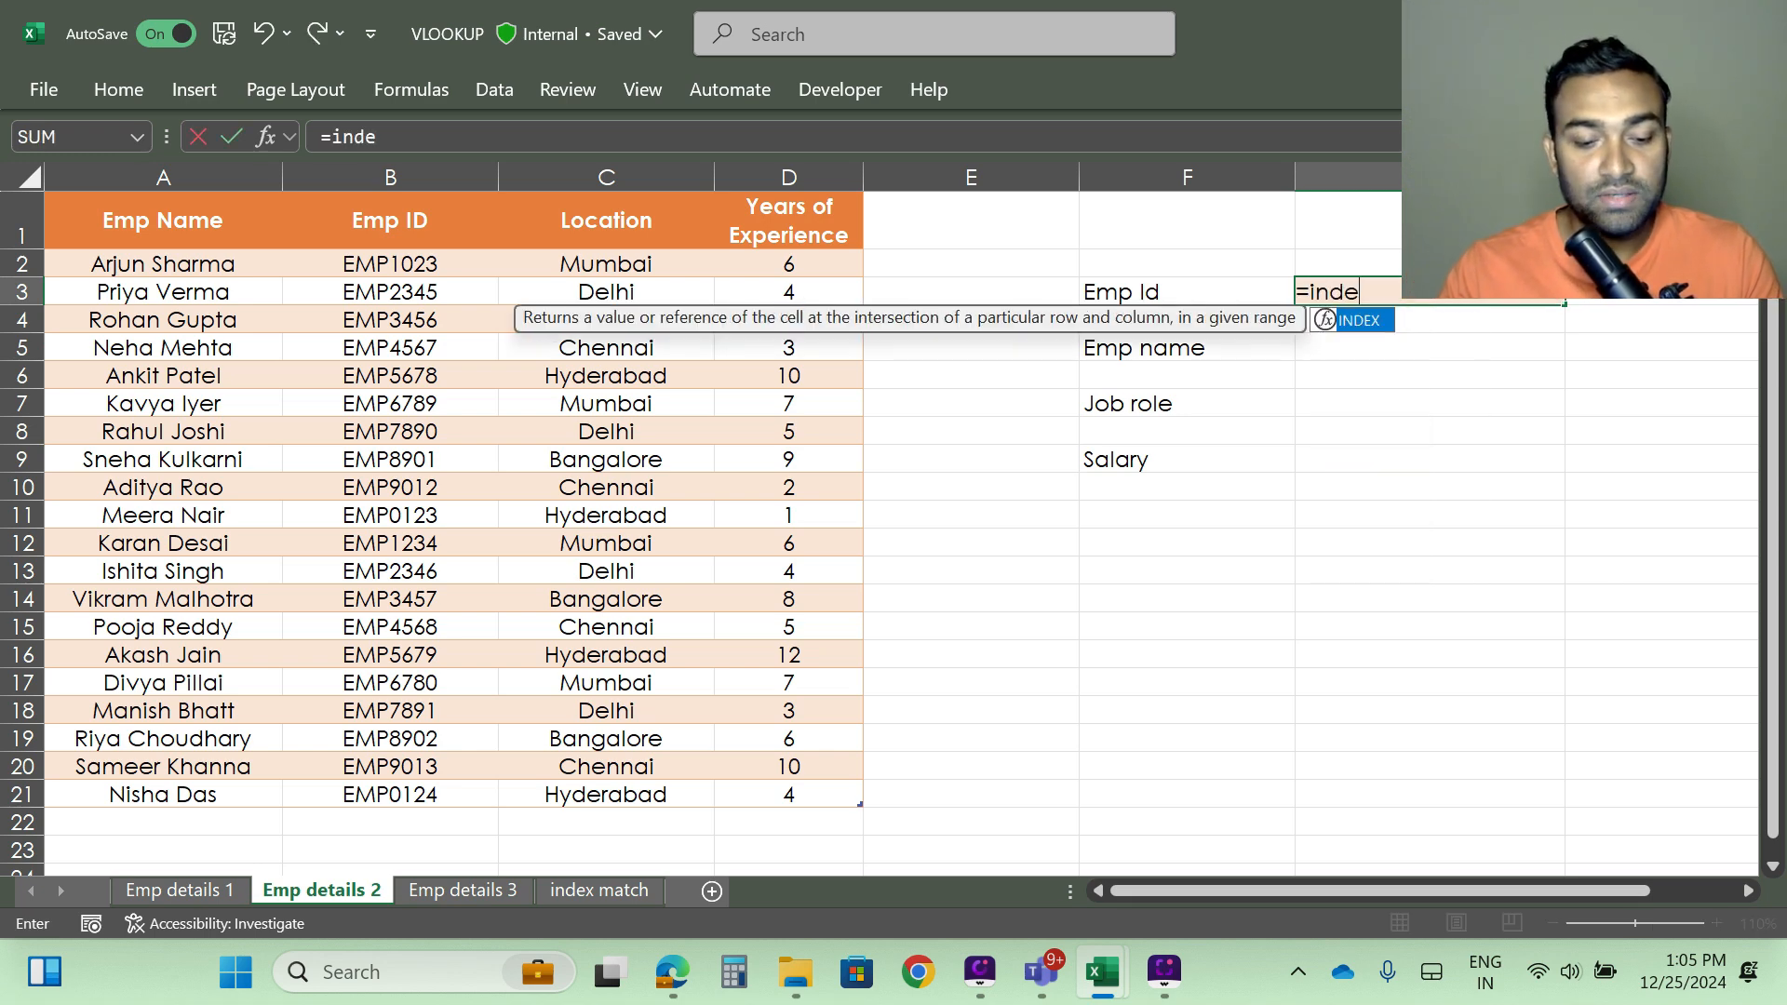
{"action": "type", "text": "x"}
{"action": "key", "text": "Tab"}
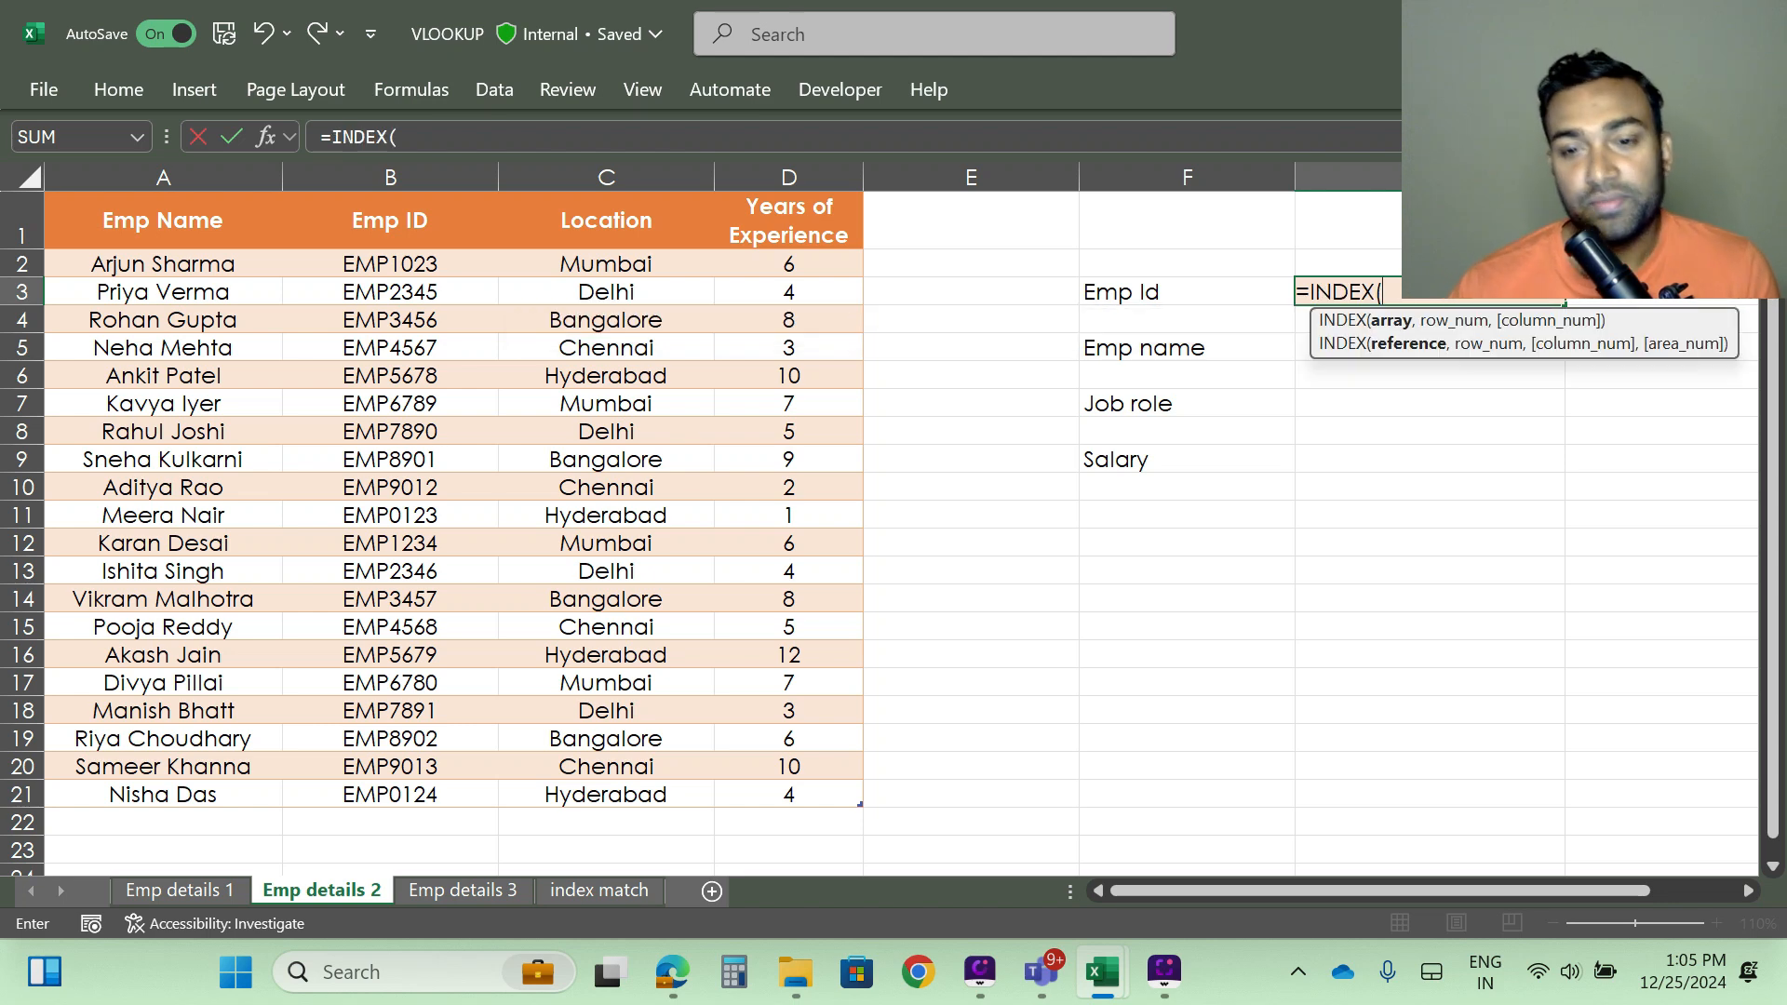
{"action": "key", "text": "BackSpace"}
{"action": "key", "text": "BackSpace"}
{"action": "key", "text": "BackSpace"}
{"action": "key", "text": "BackSpace"}
{"action": "key", "text": "BackSpace"}
{"action": "key", "text": "BackSpace"}
{"action": "key", "text": "BackSpace"}
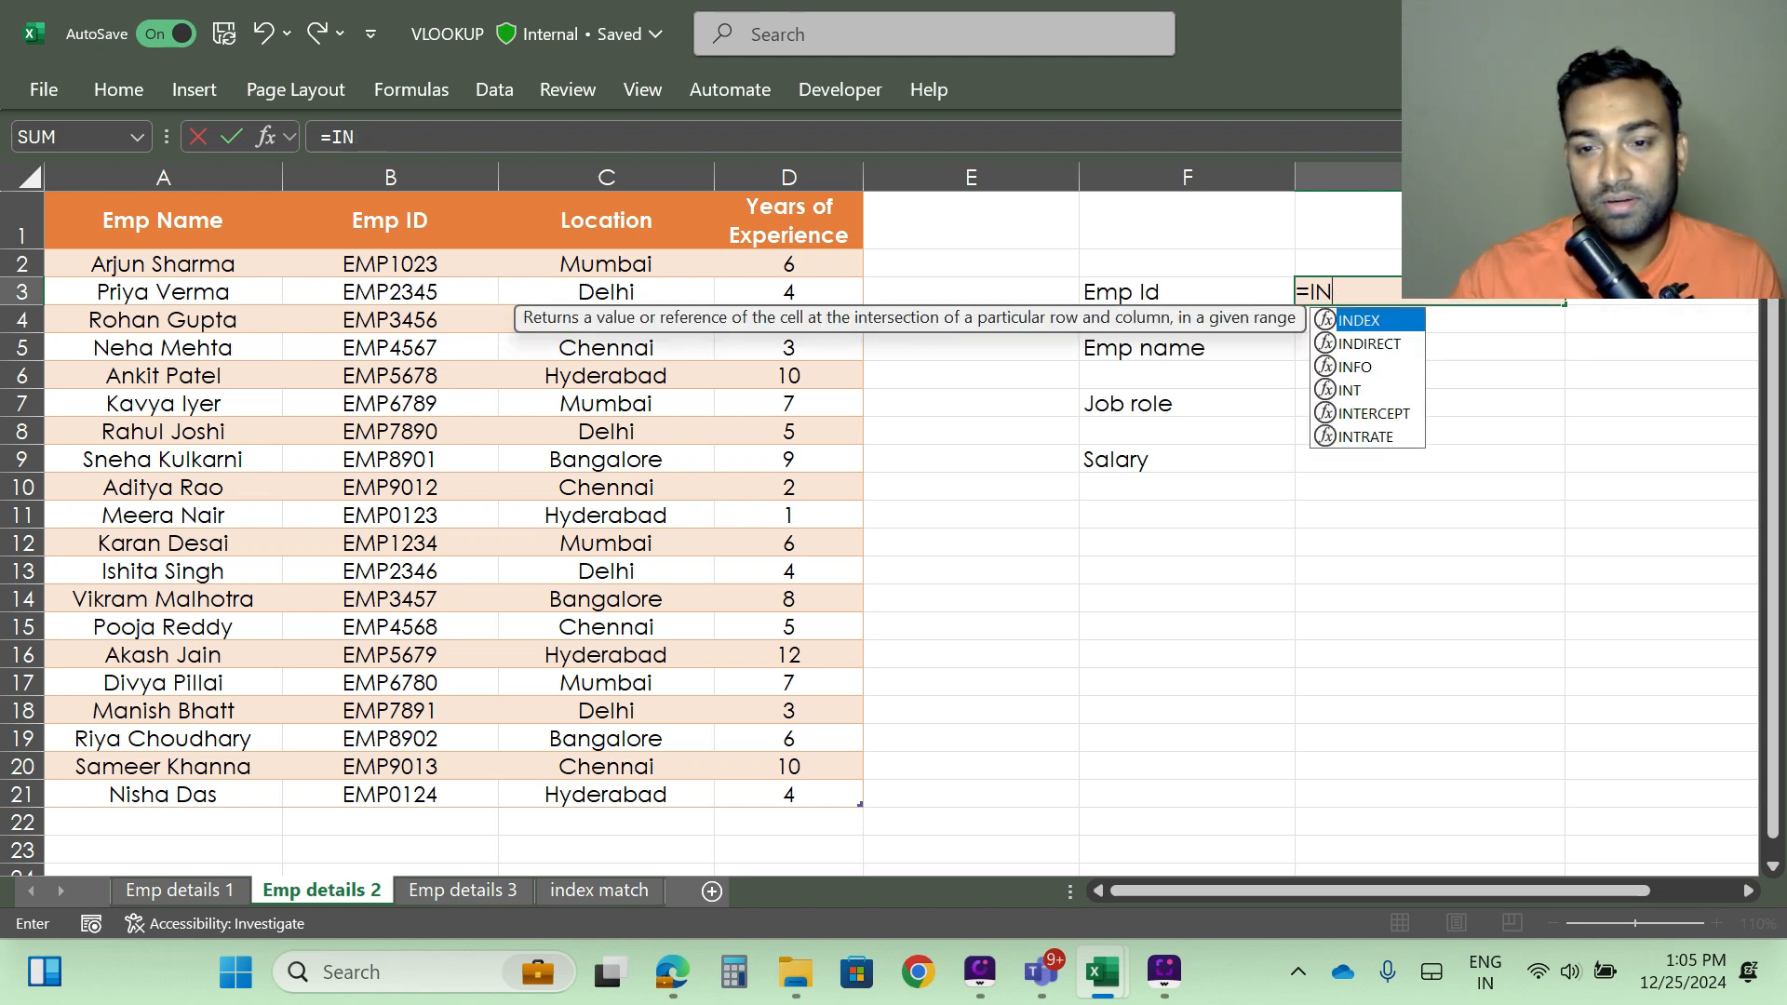
{"action": "left_click", "coordinate": [1109, 600]}
Step: Copy the employee ID from cell B2 into the Emp Id lookup cell G3
{"action": "left_click", "coordinate": [395, 265]}
{"action": "key", "text": "ctrl+c"}
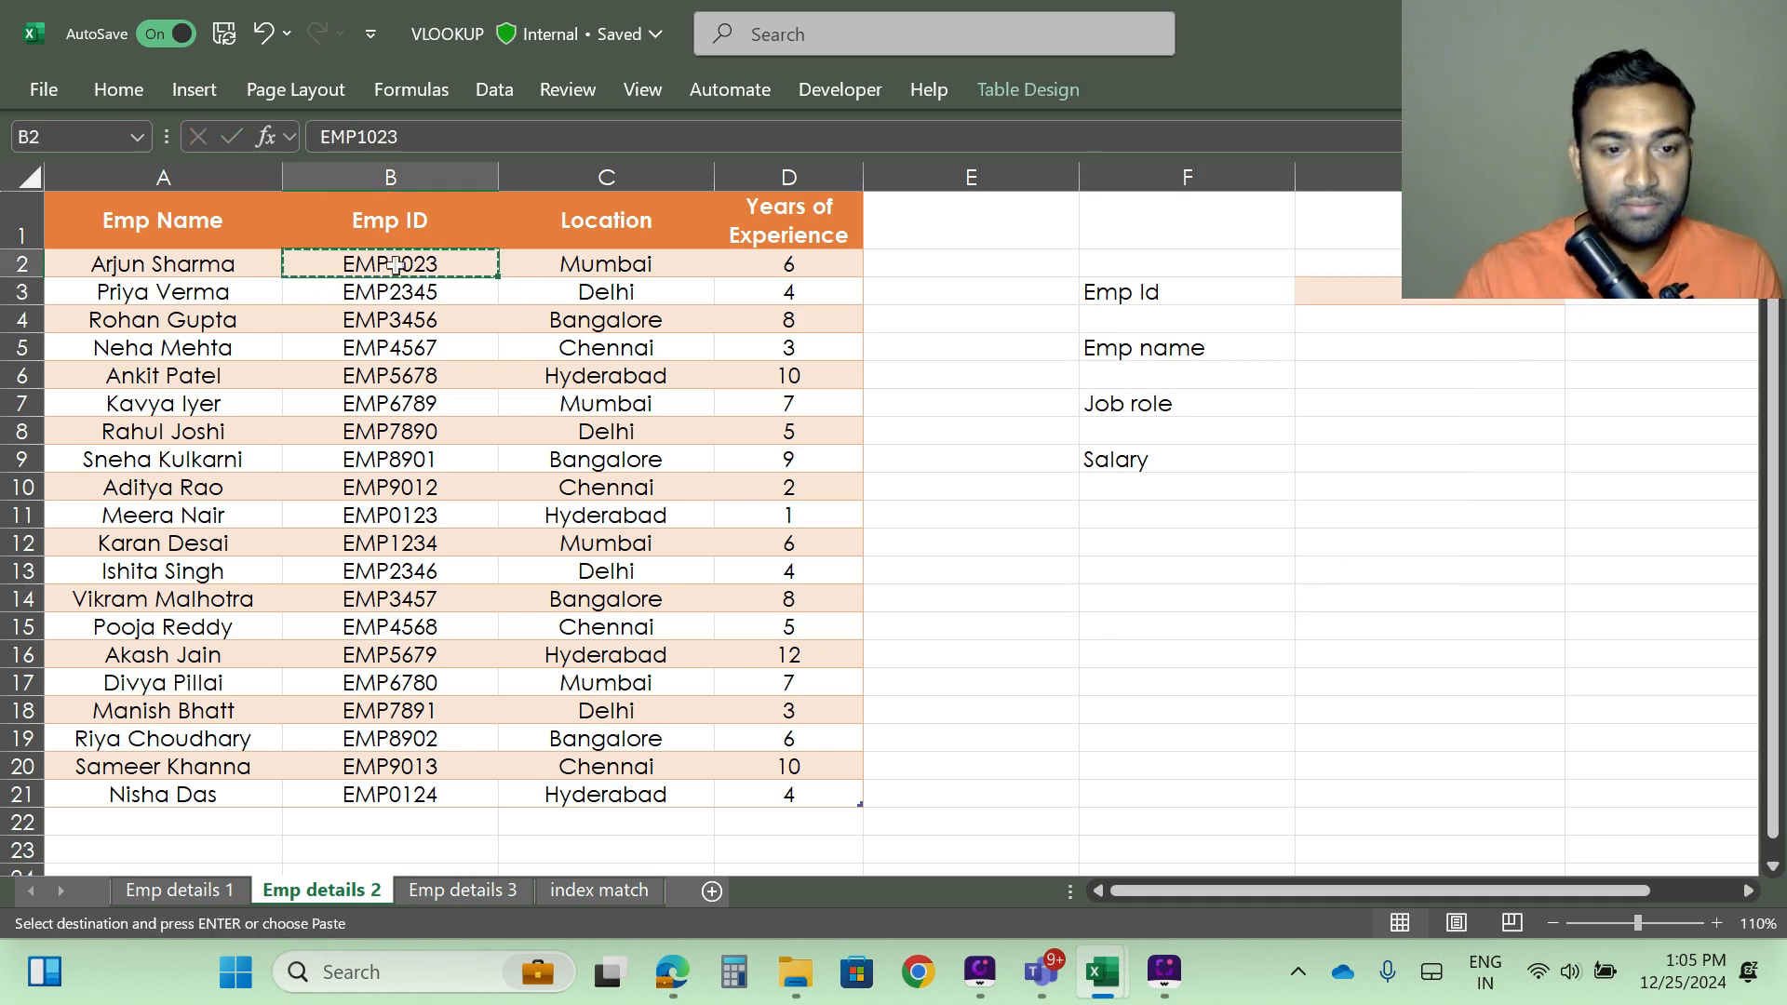
{"action": "left_click", "coordinate": [1349, 291]}
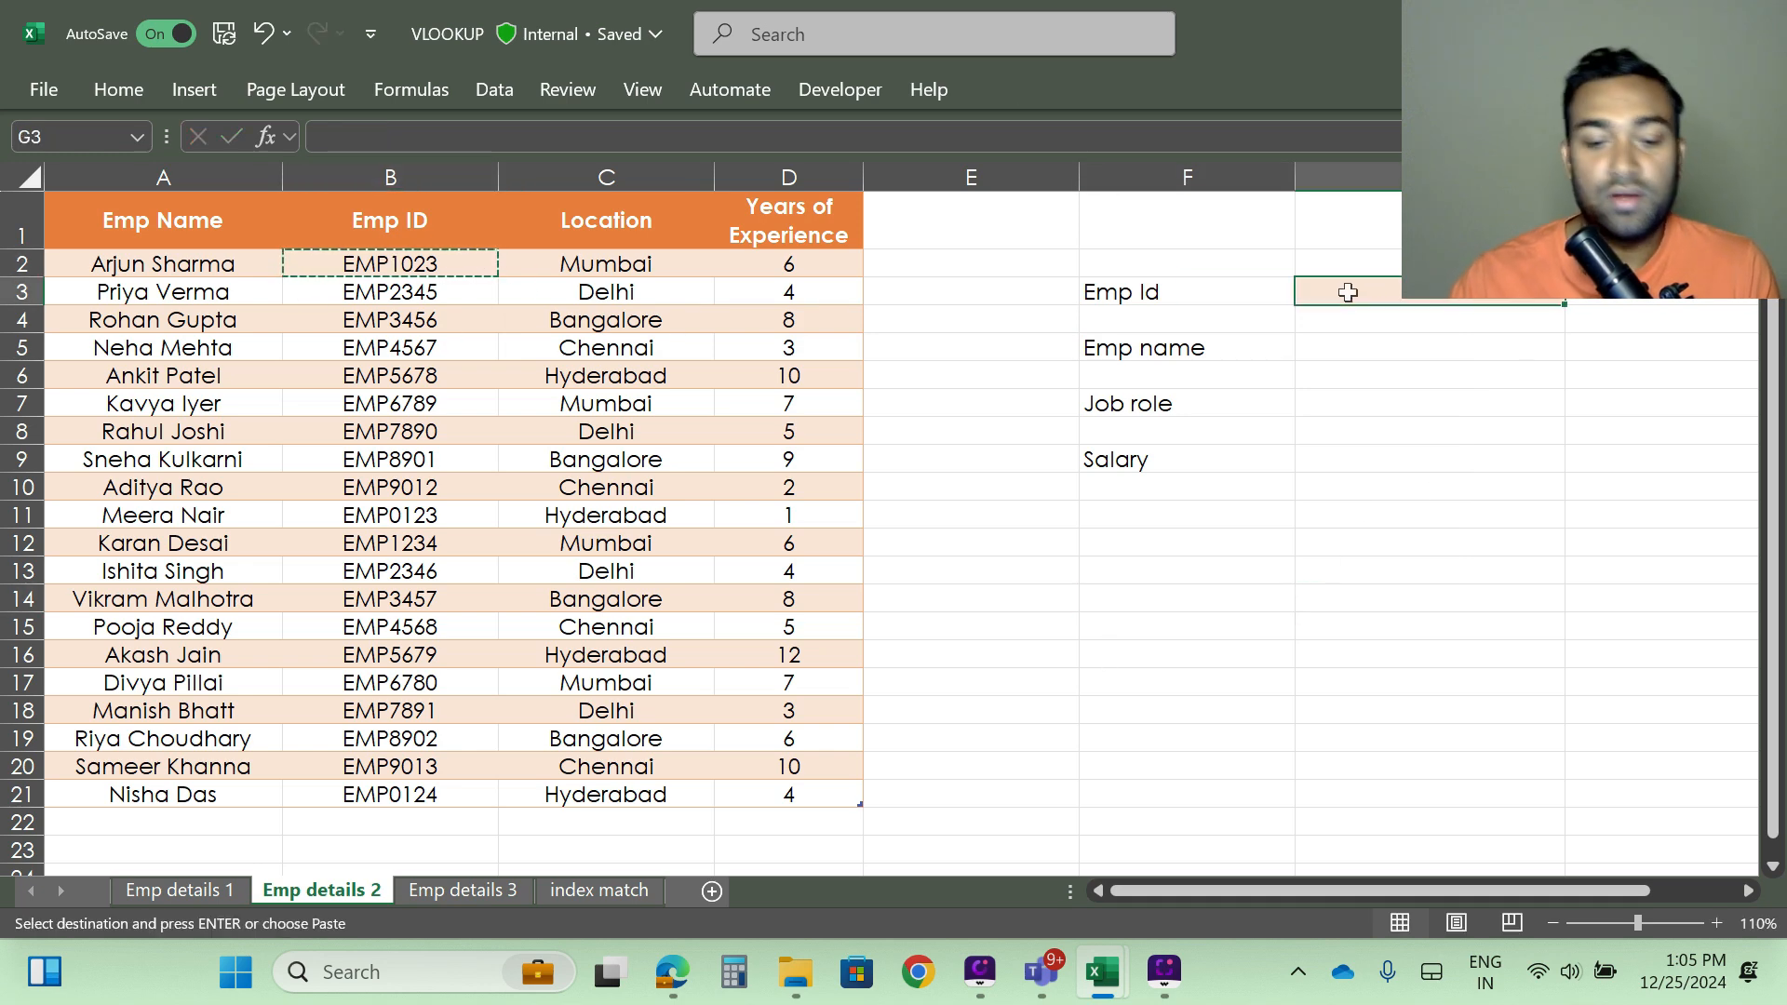
{"action": "key", "text": "ctrl+v"}
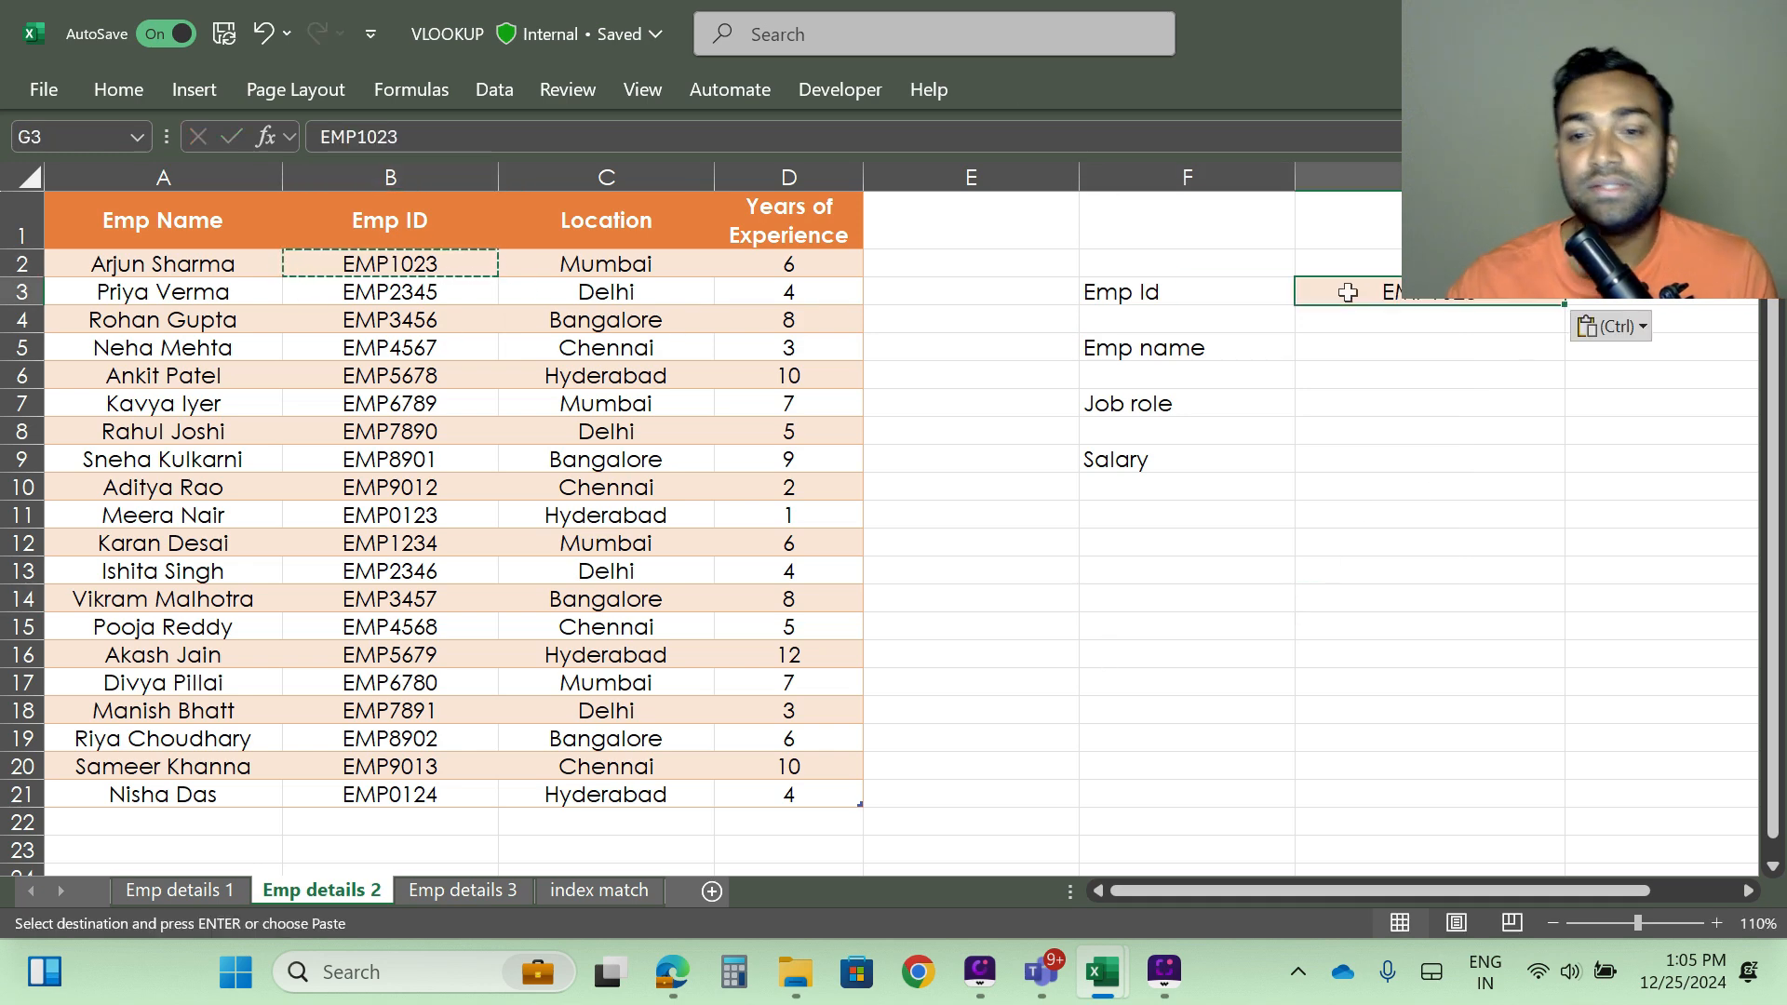
Step: Start an INDEX formula in G5 with the Emp Name column of Emp_Details2 as its array
{"action": "left_click", "coordinate": [1325, 350]}
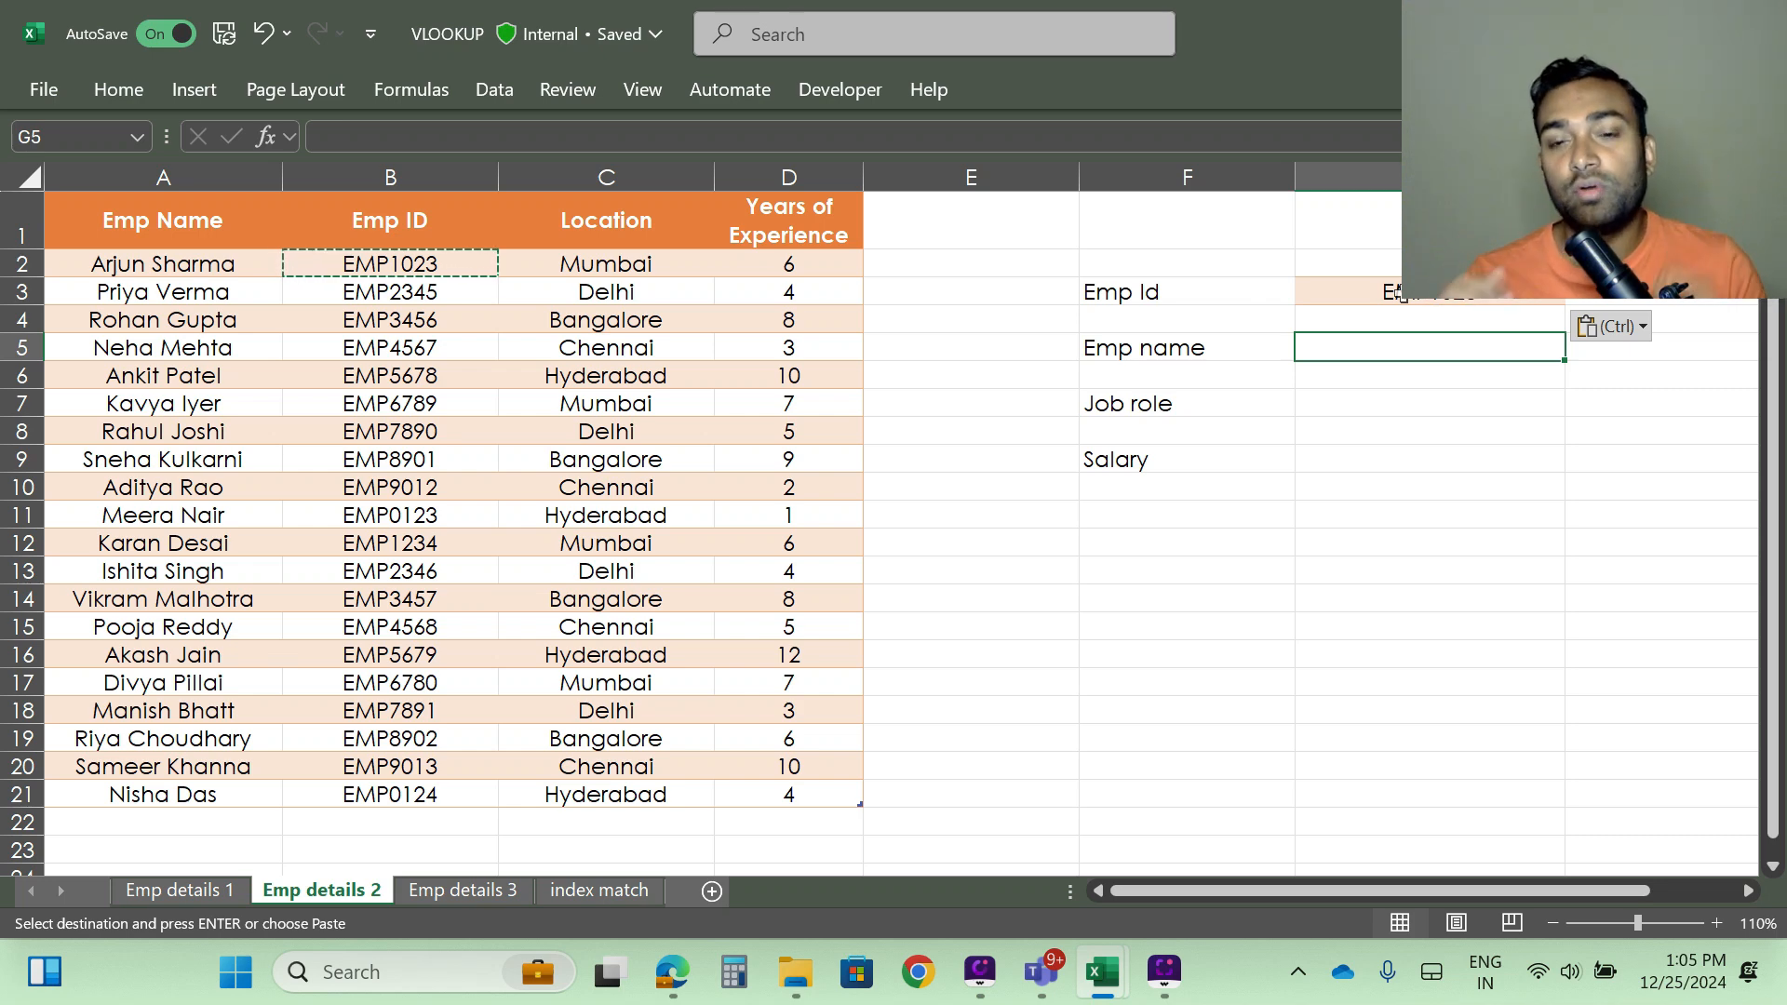
{"action": "type", "text": "=inde"}
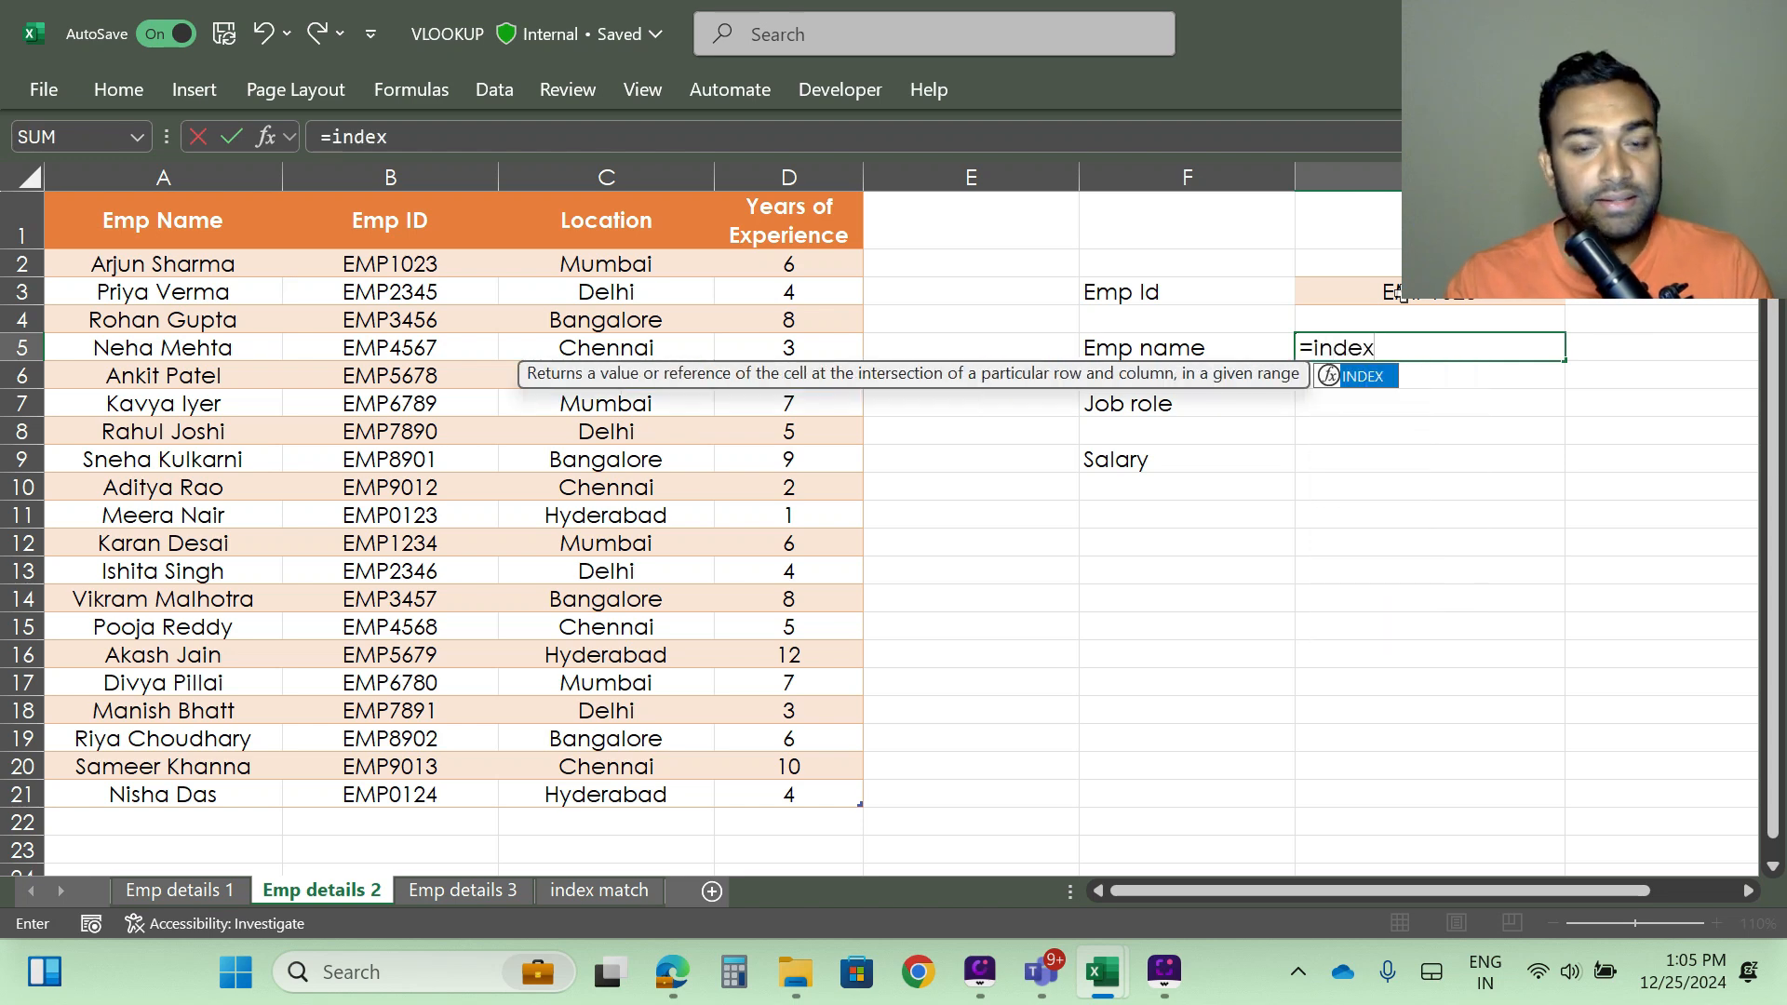
{"action": "type", "text": "x"}
{"action": "key", "text": "Tab"}
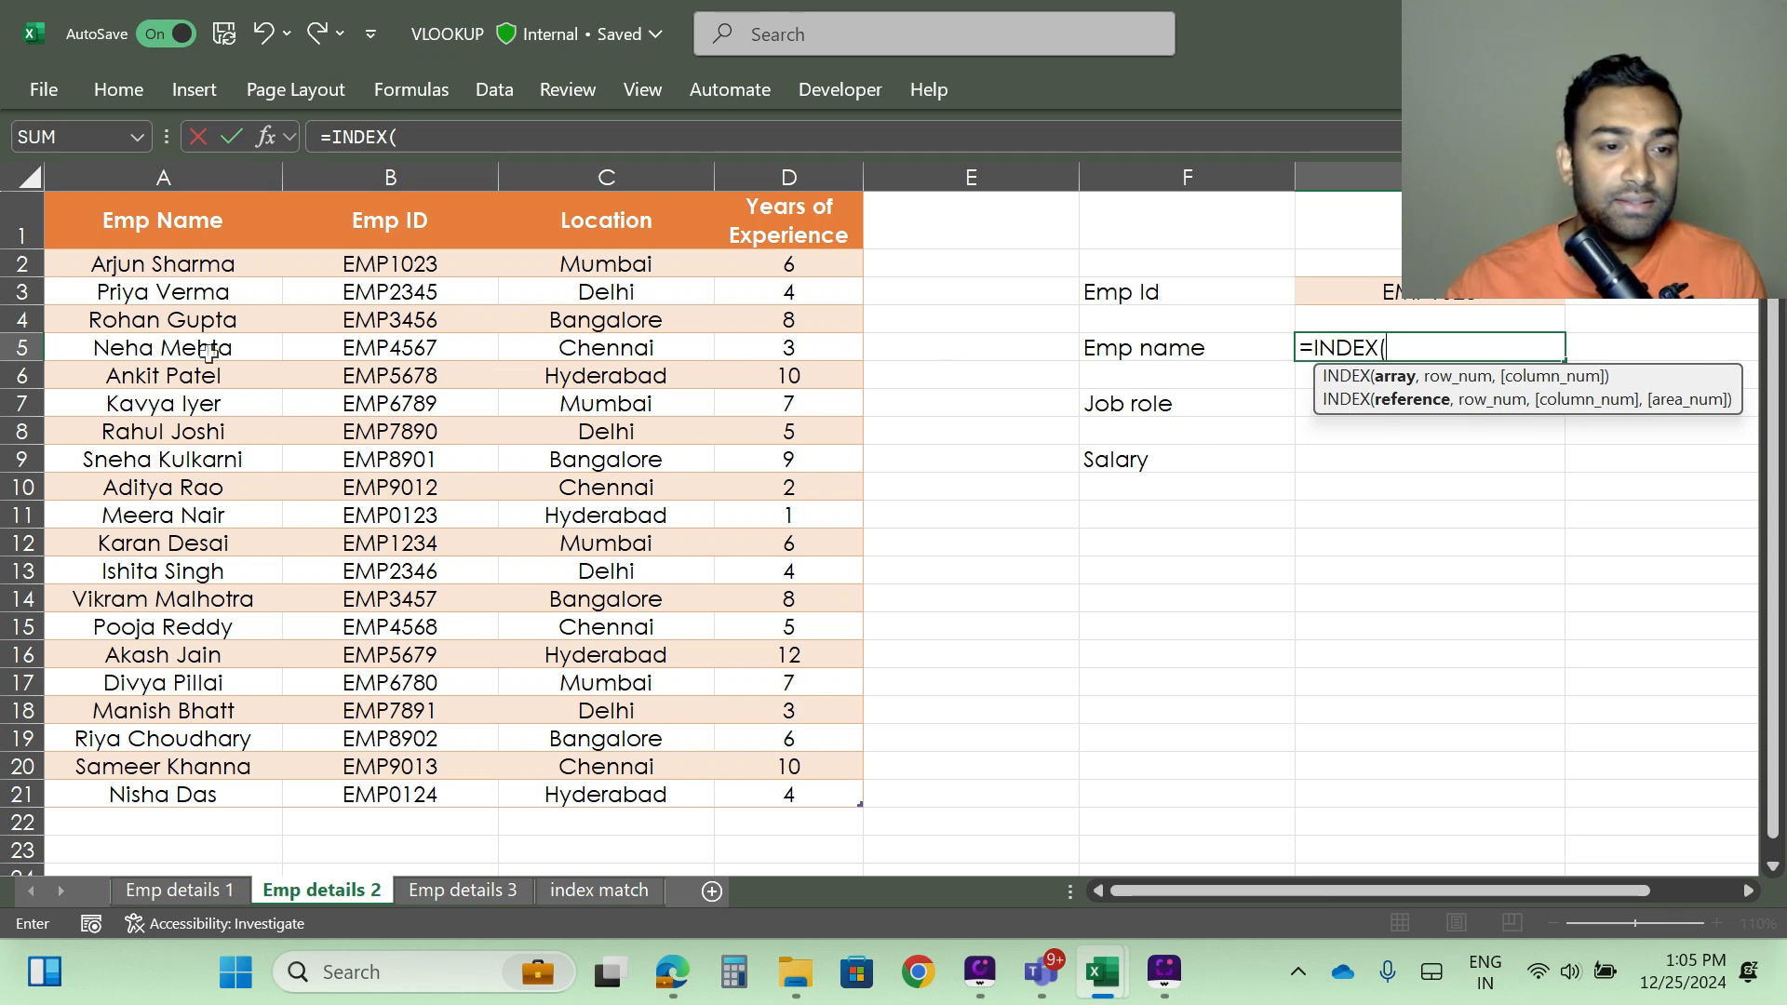
{"action": "left_click", "coordinate": [177, 197]}
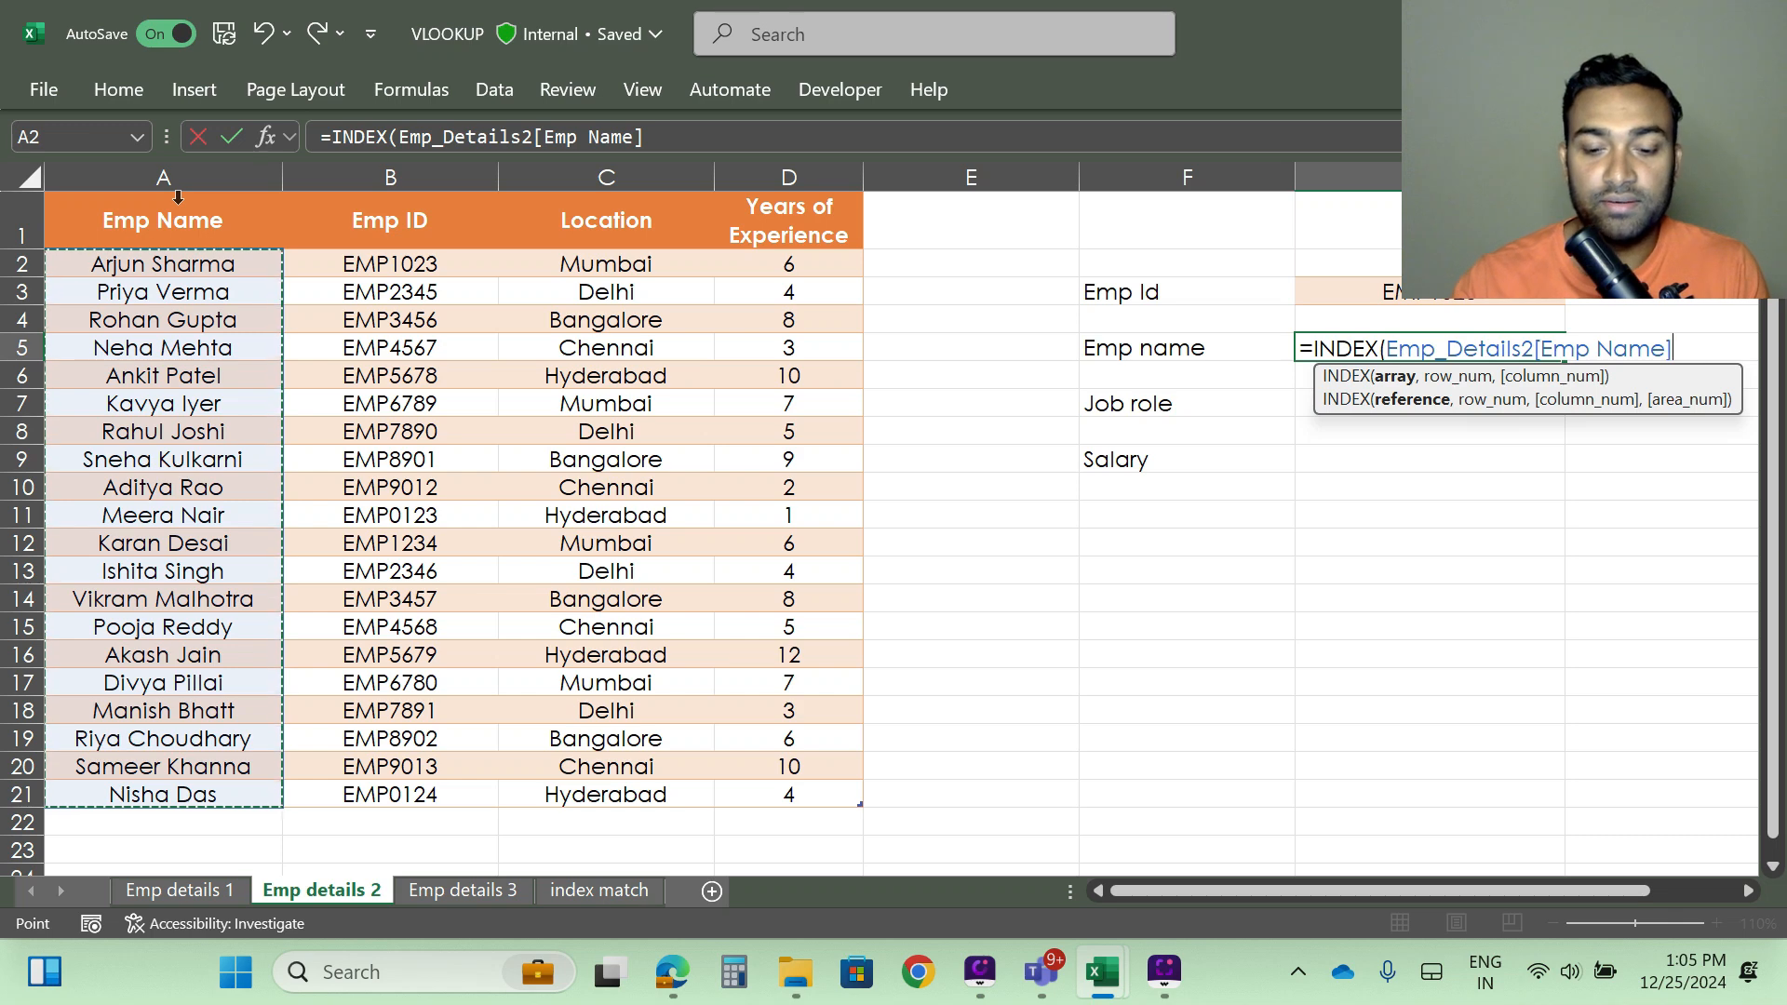
{"action": "type", "text": ","}
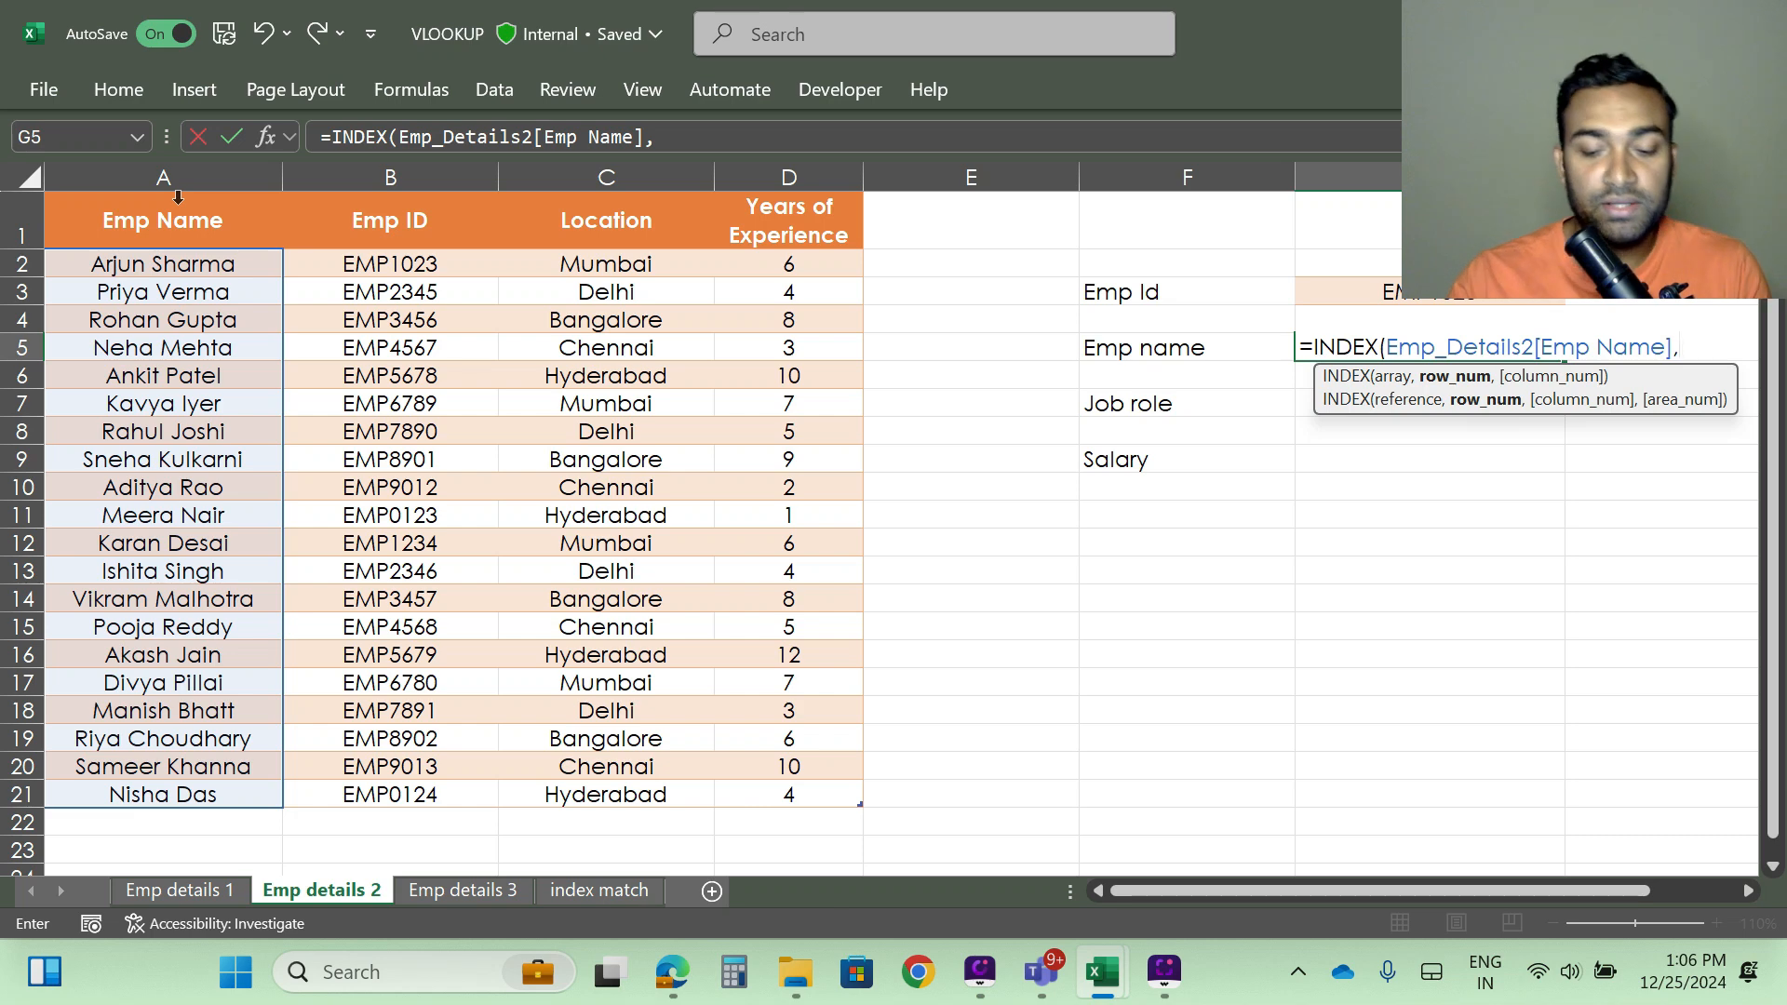
Step: Nest a MATCH as the row number, looking up G3 in the Emp ID column of Emp_Details2 with match type 0
{"action": "type", "text": "matc"}
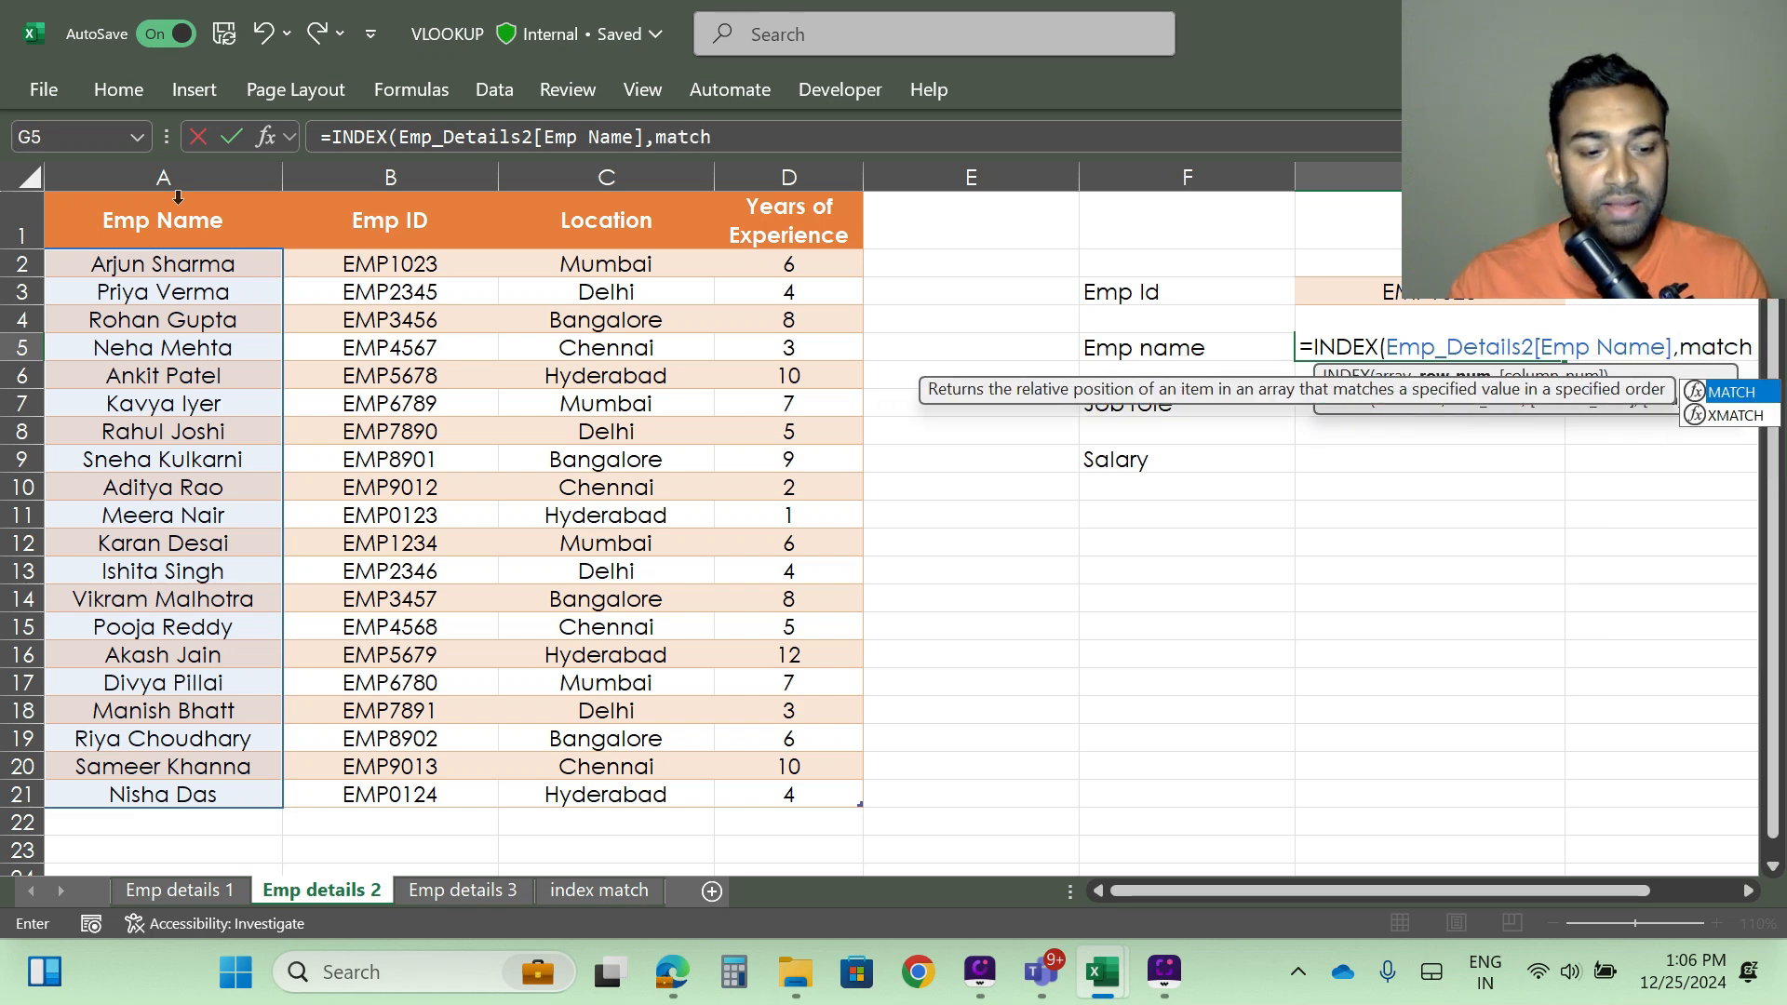
{"action": "type", "text": "h"}
{"action": "key", "text": "Tab"}
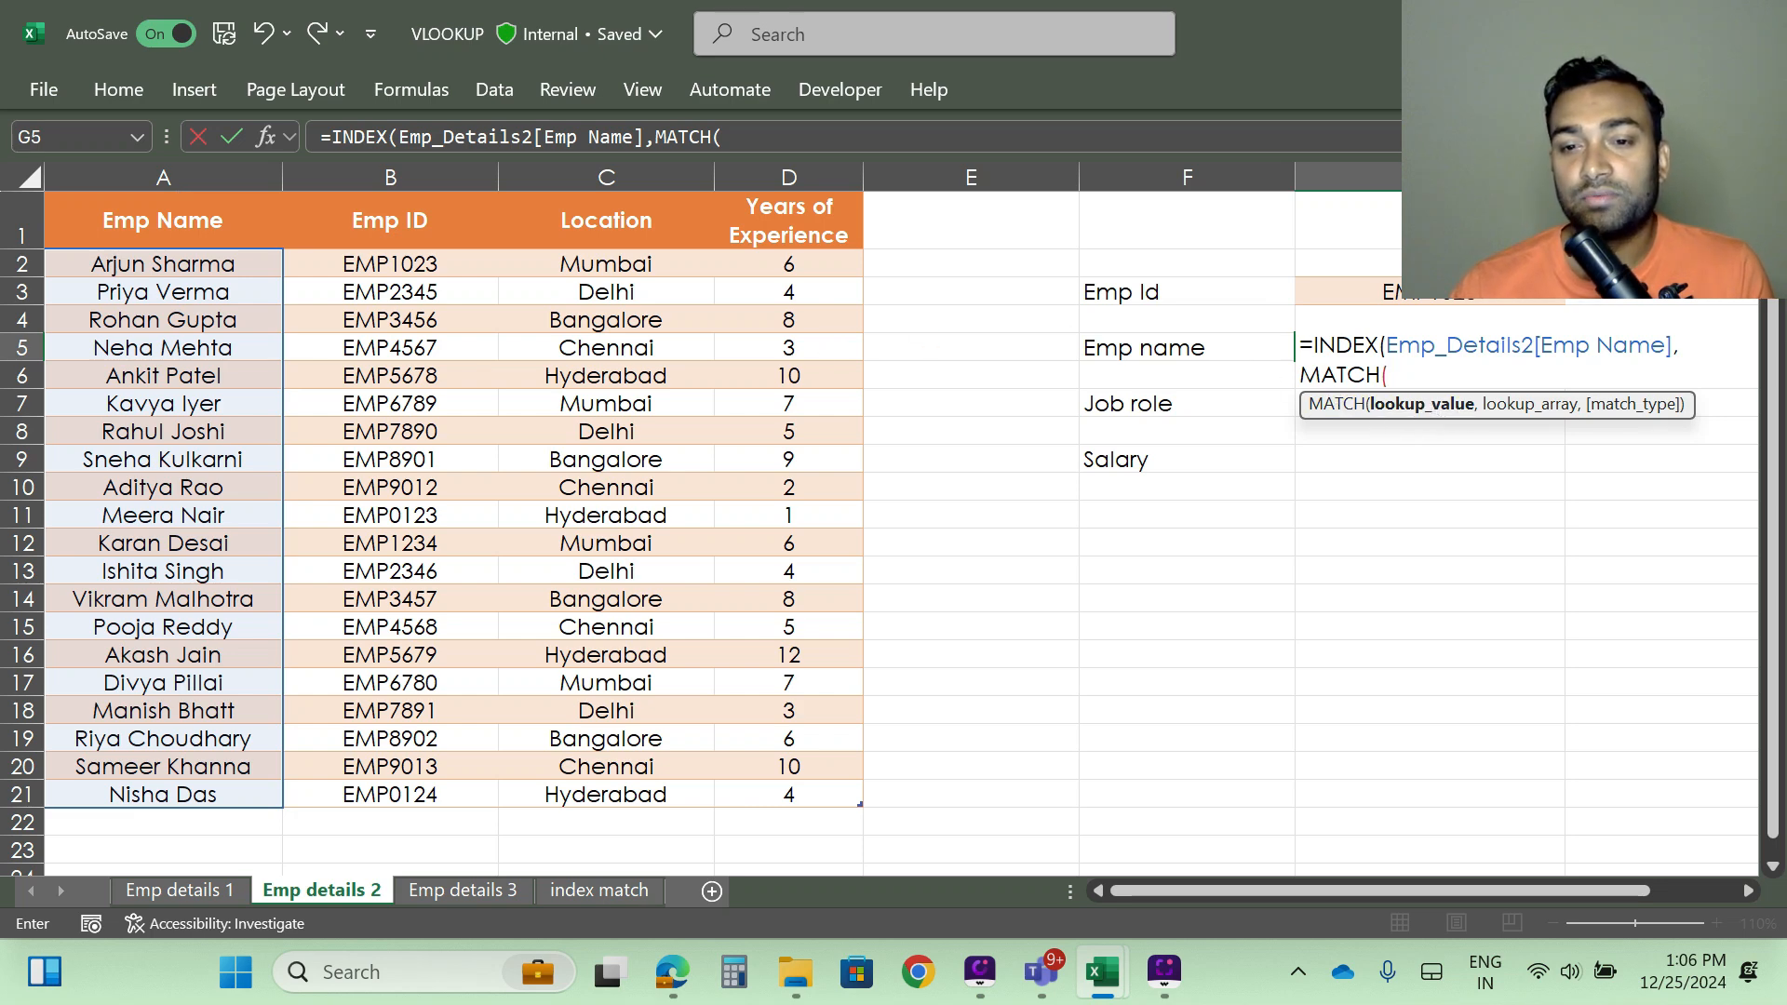
{"action": "left_click", "coordinate": [1390, 292]}
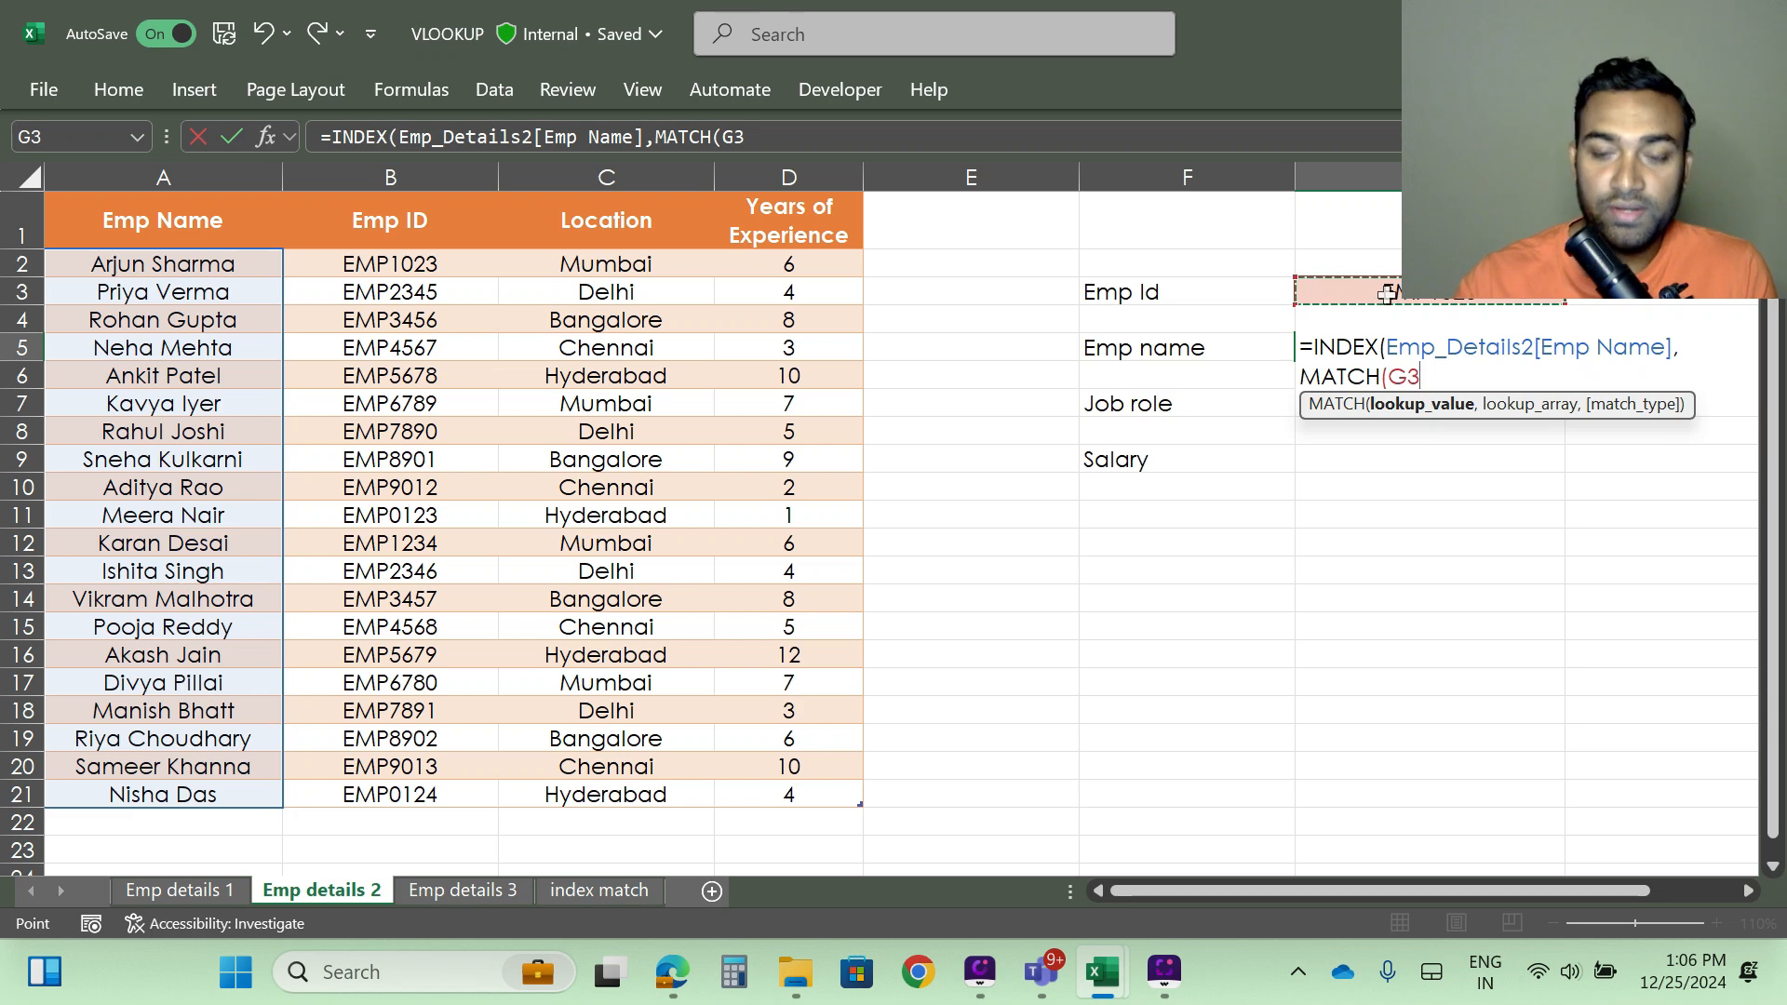
{"action": "type", "text": ","}
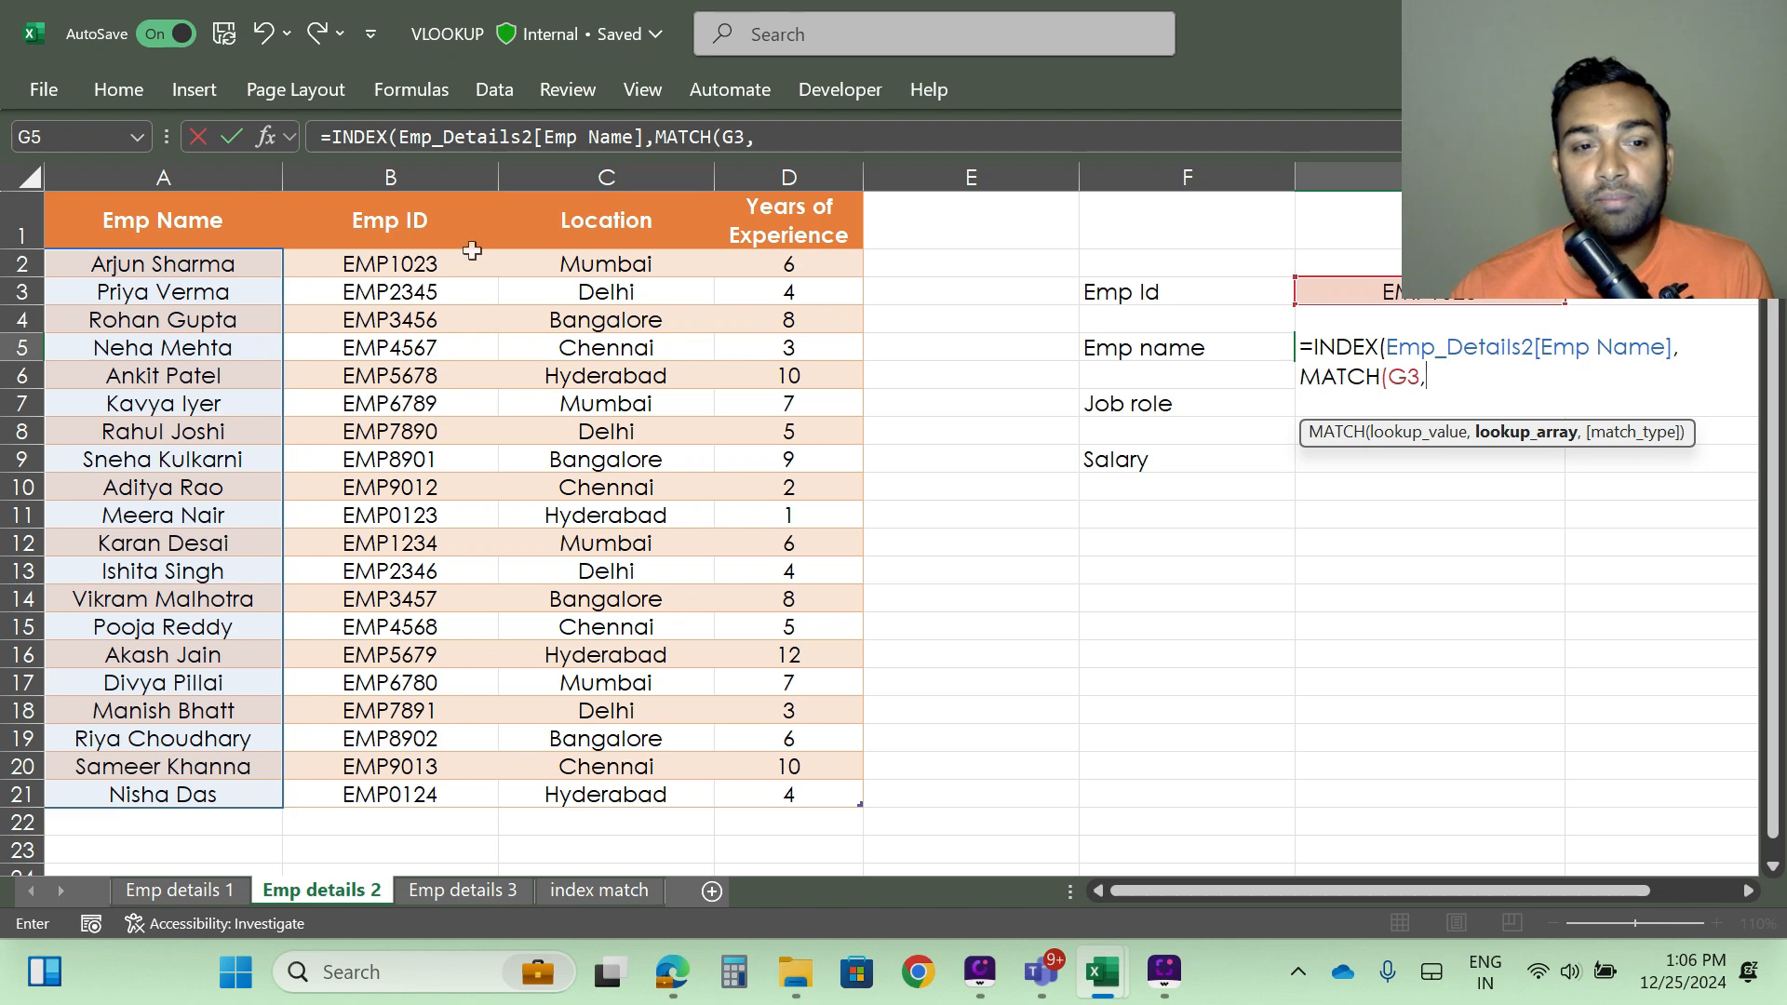
{"action": "left_click", "coordinate": [401, 196]}
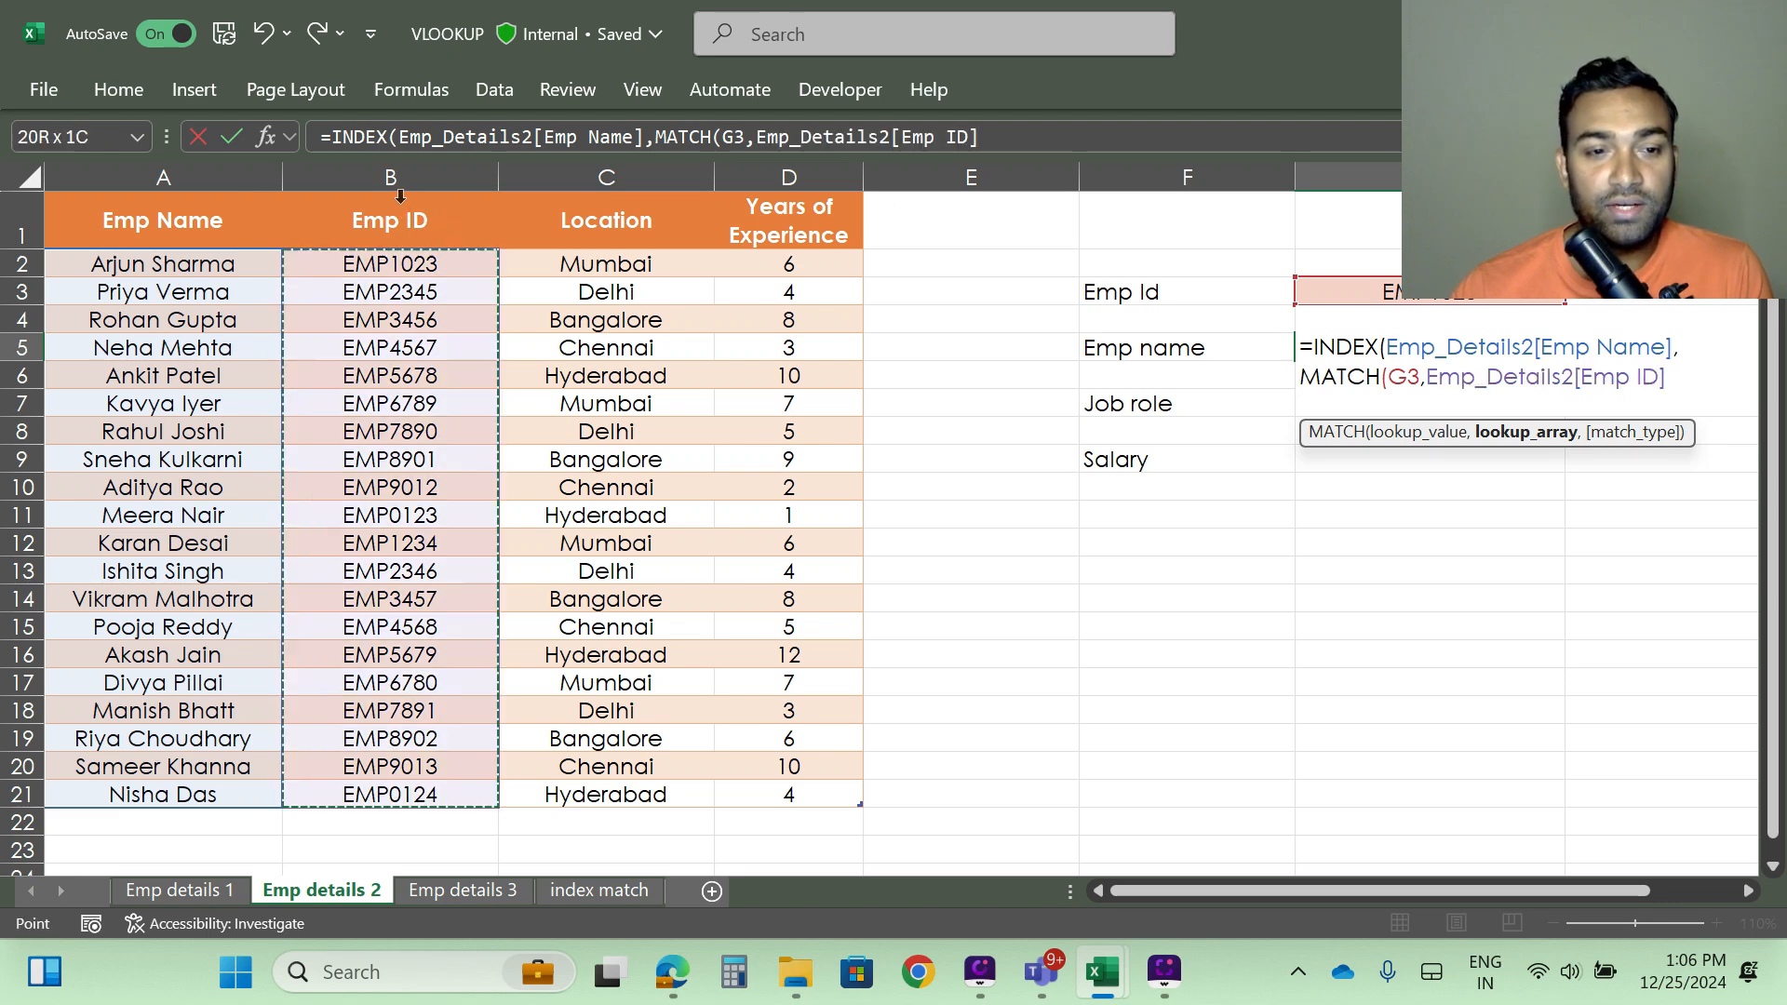
{"action": "type", "text": ","}
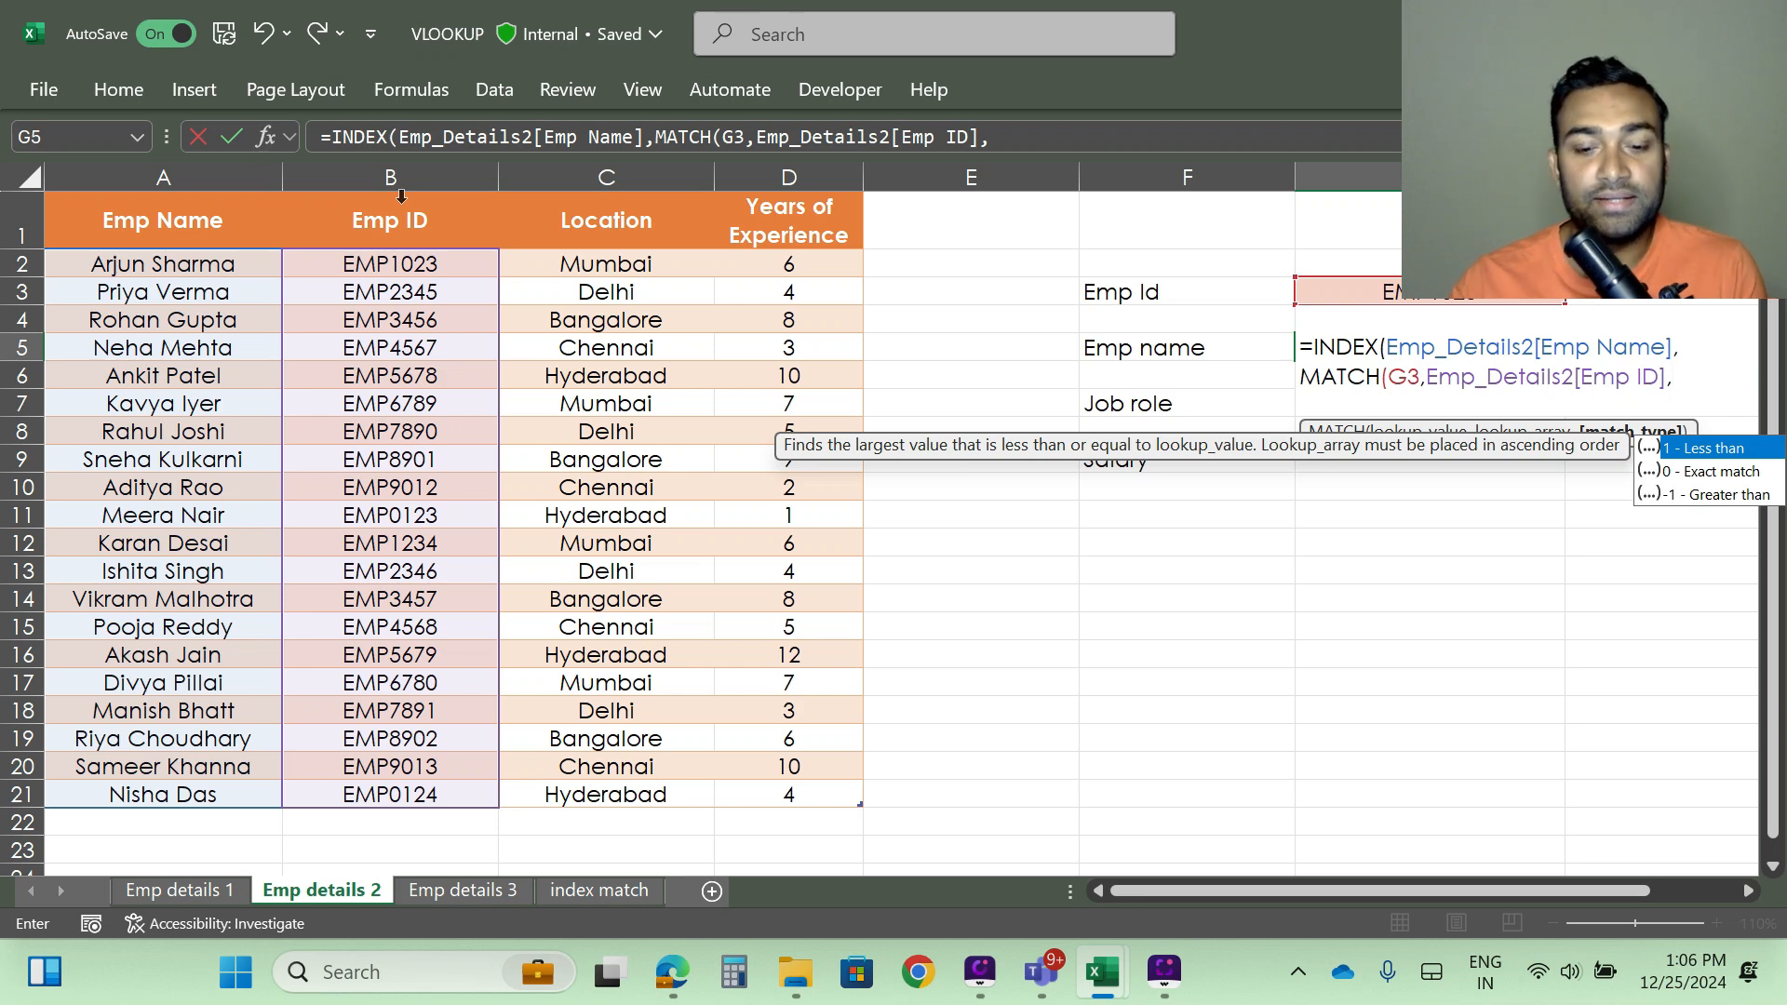
{"action": "type", "text": "0"}
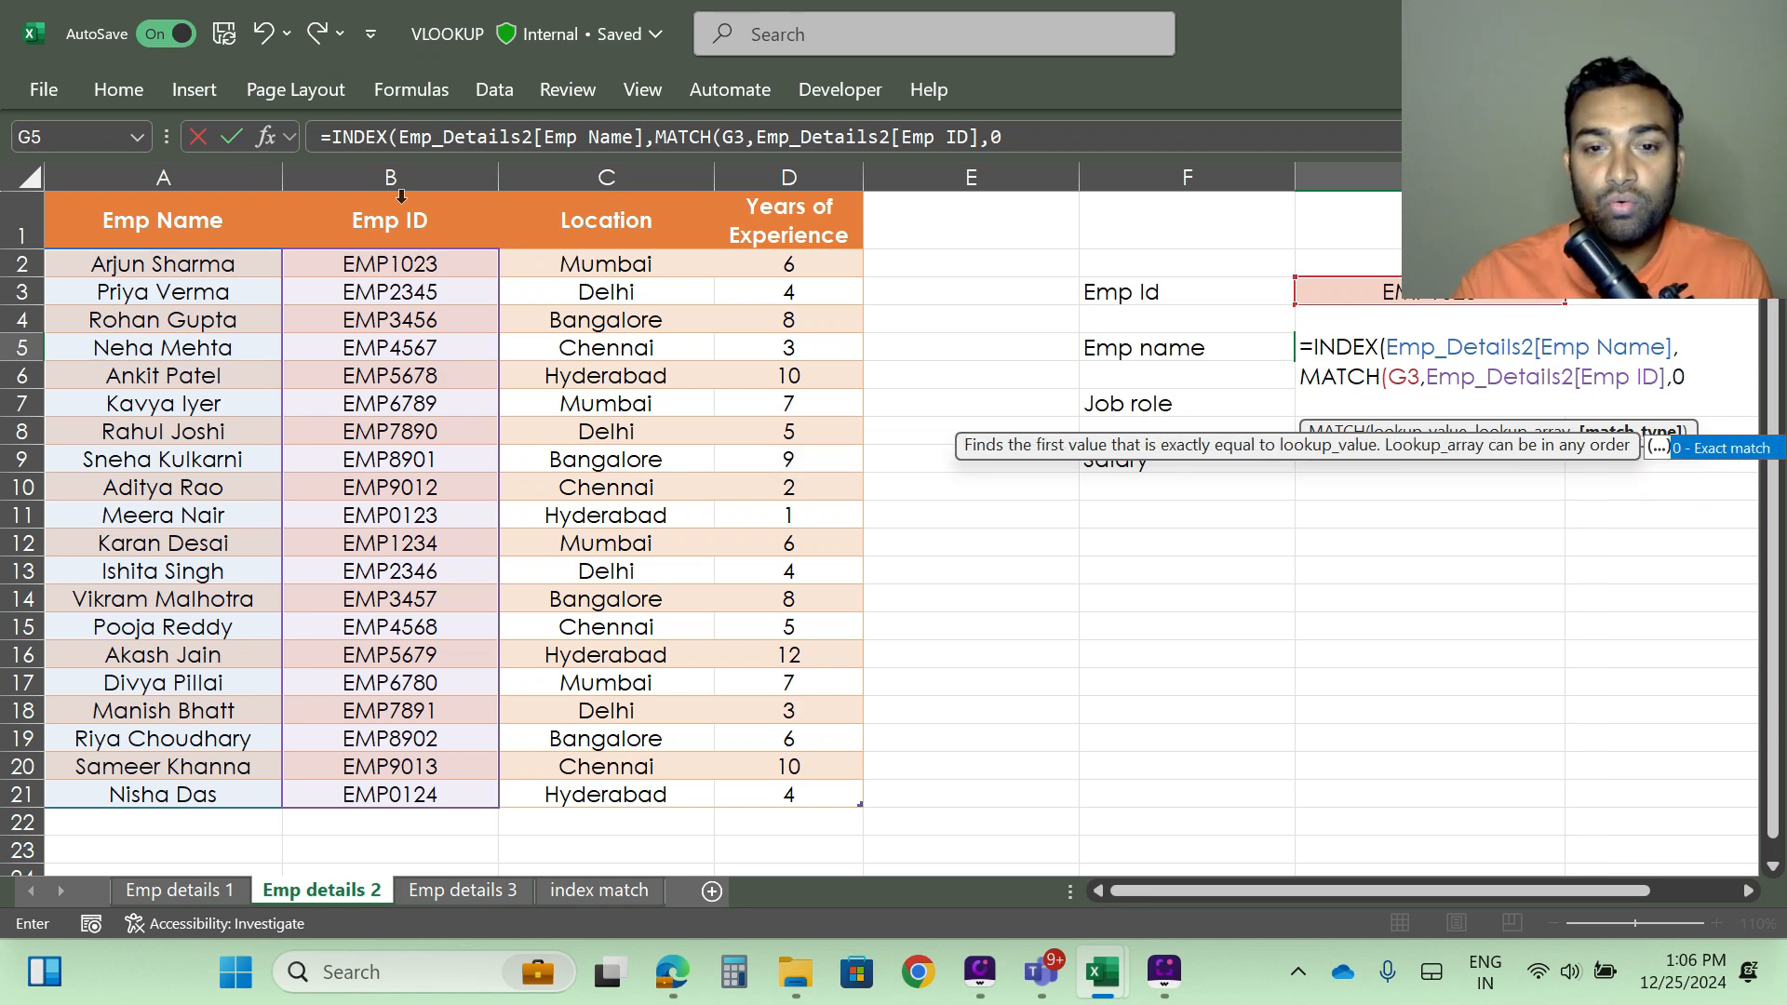
{"action": "type", "text": ","}
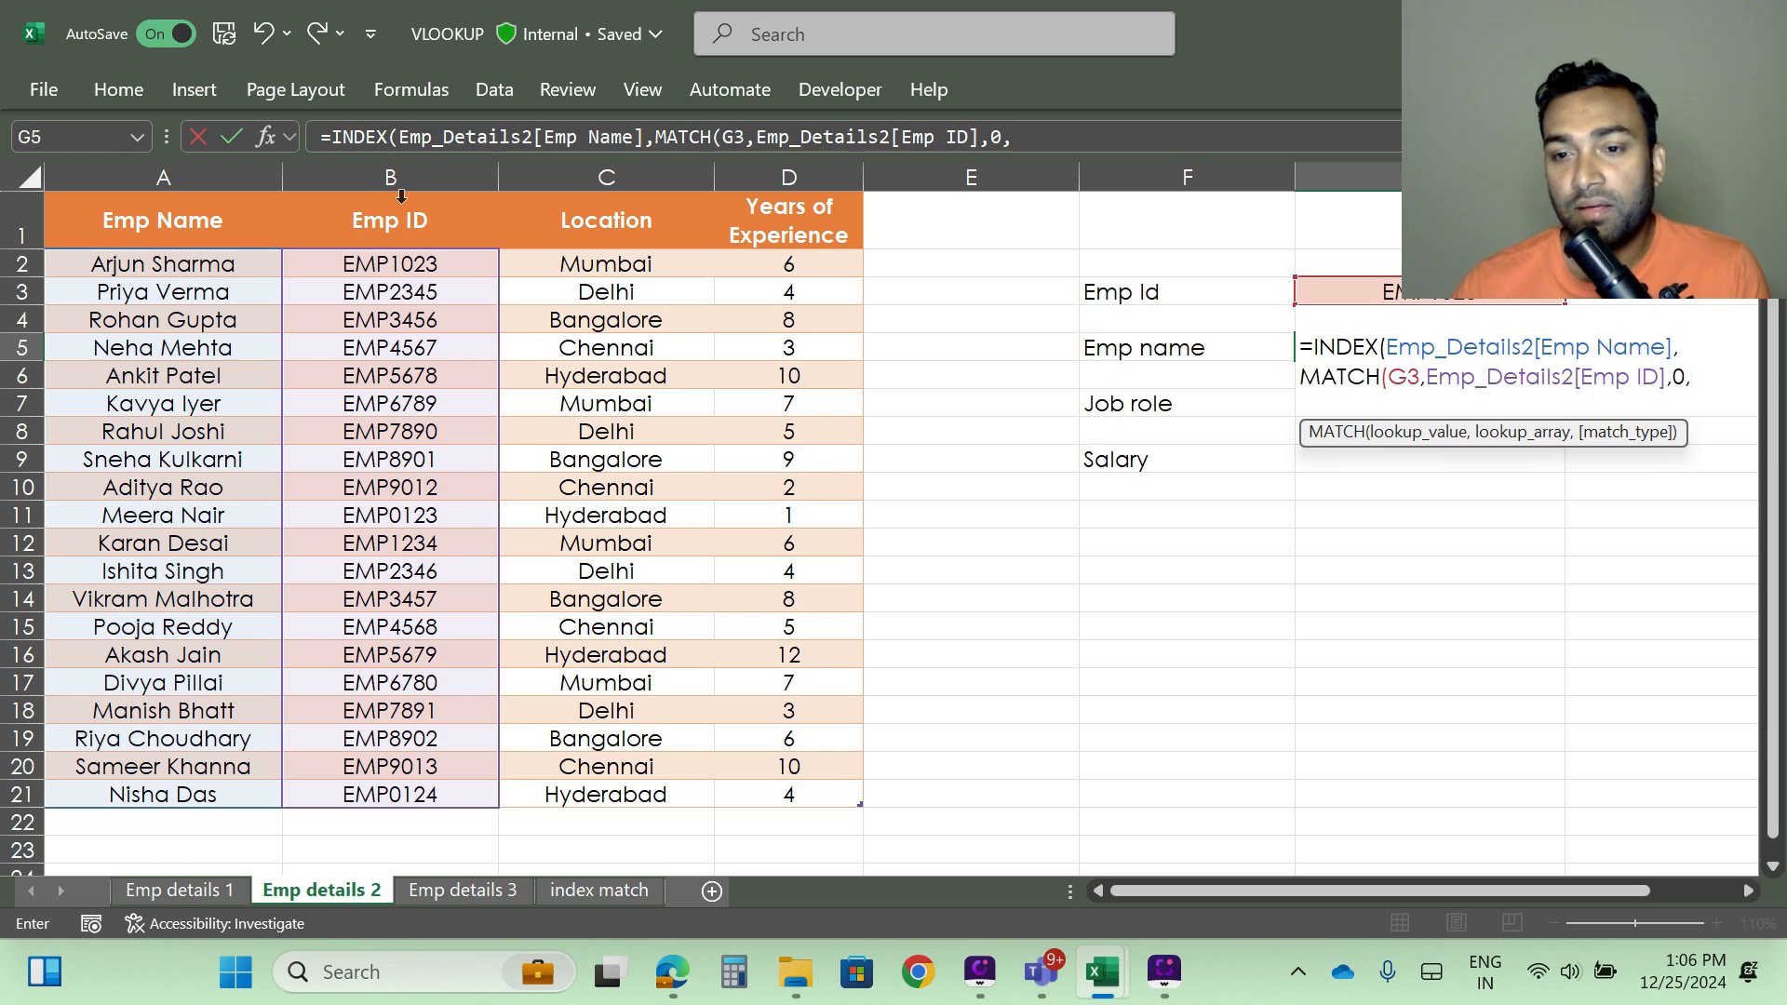
{"action": "key", "text": "BackSpace"}
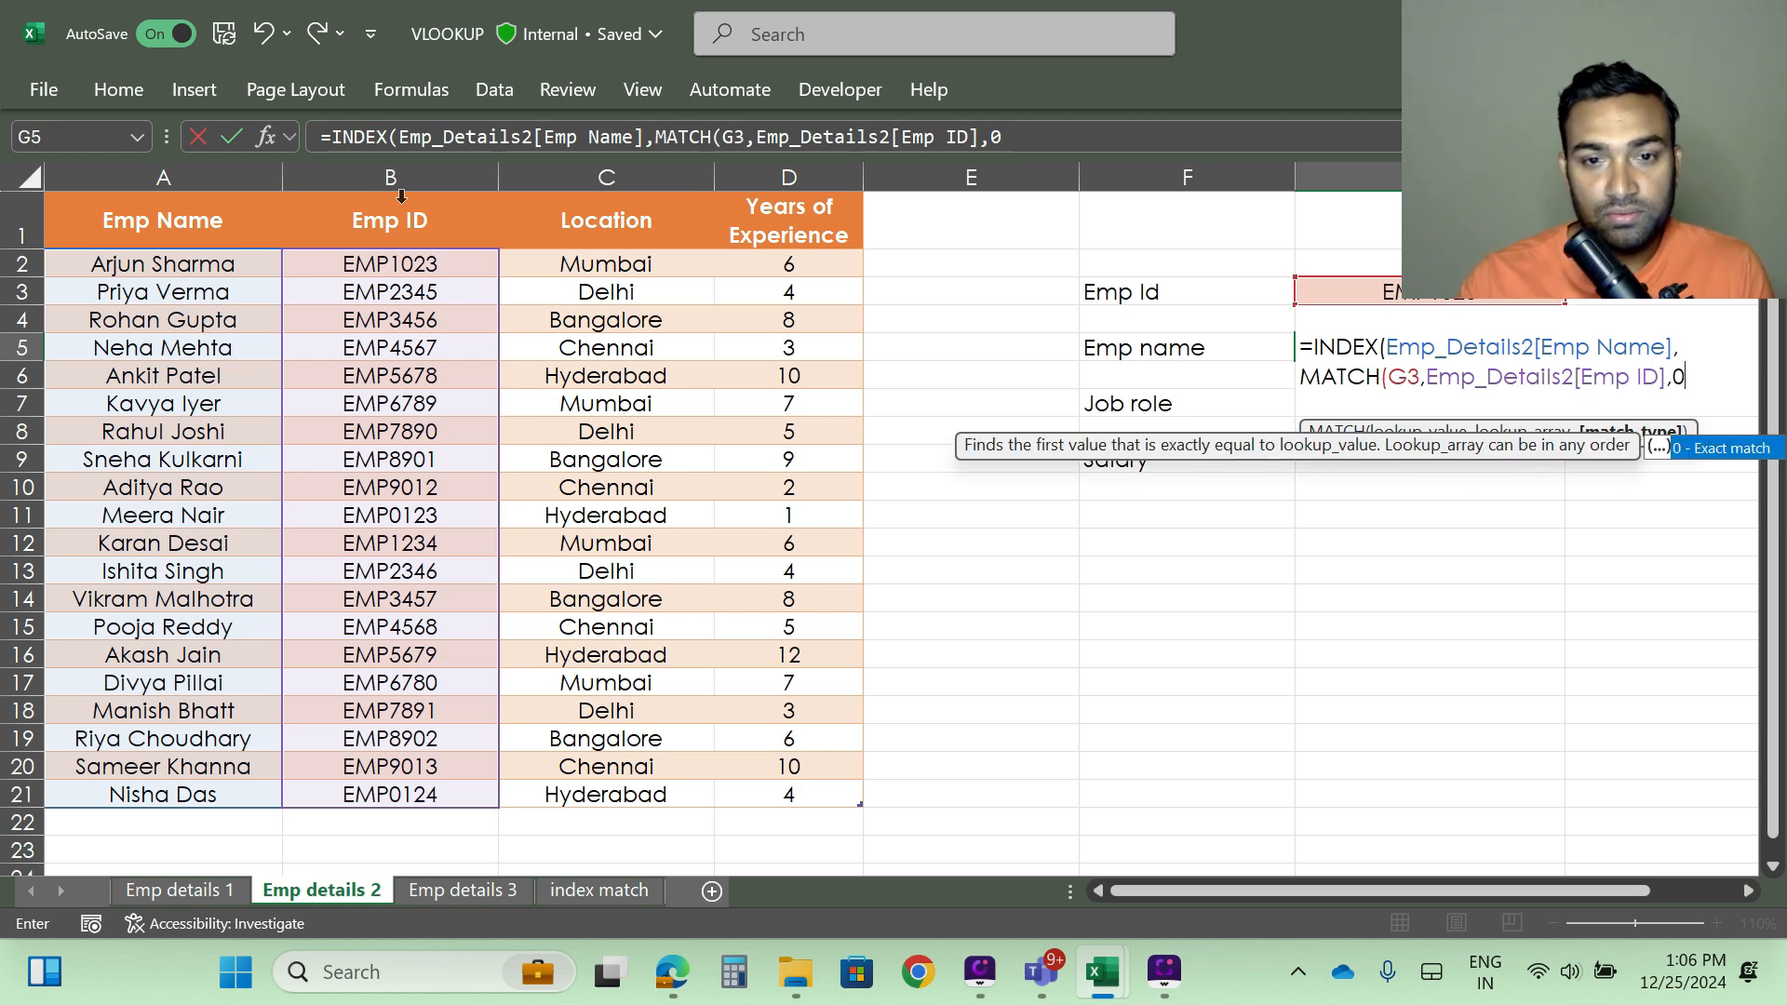
{"action": "type", "text": ")"}
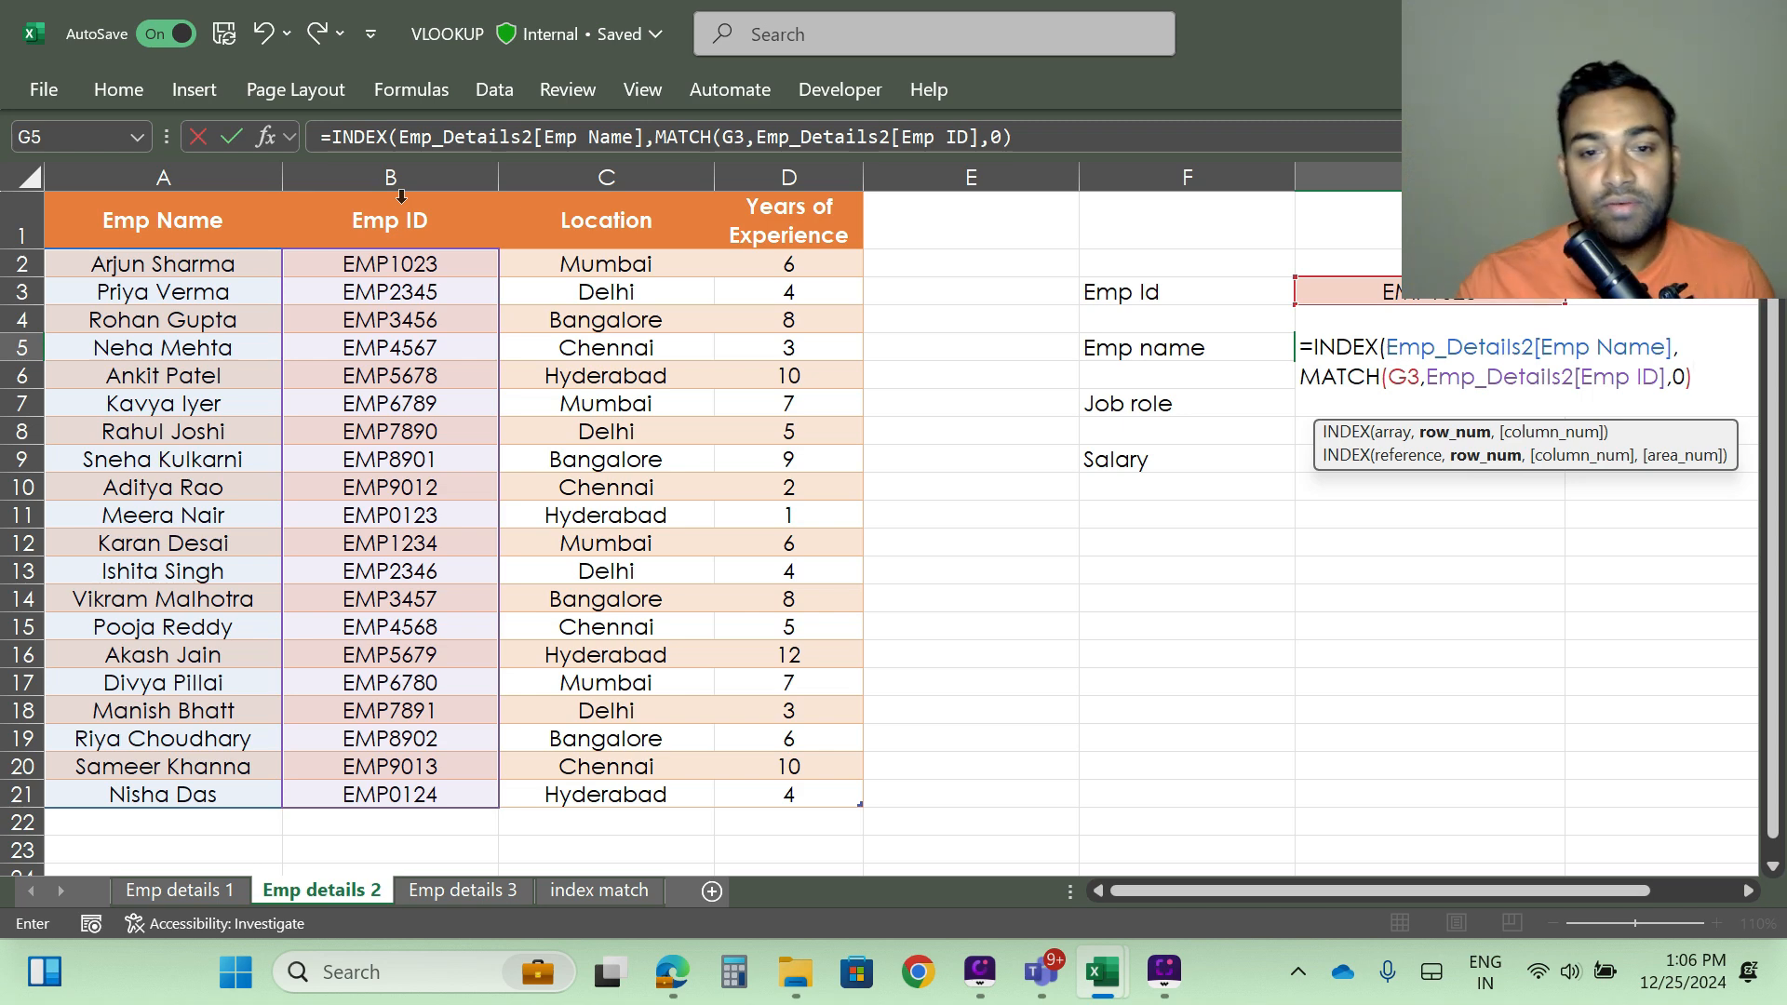
Step: Complete the Emp name formula with column number 1 and check its result against the first row of the table
{"action": "left_click", "coordinate": [1018, 137]}
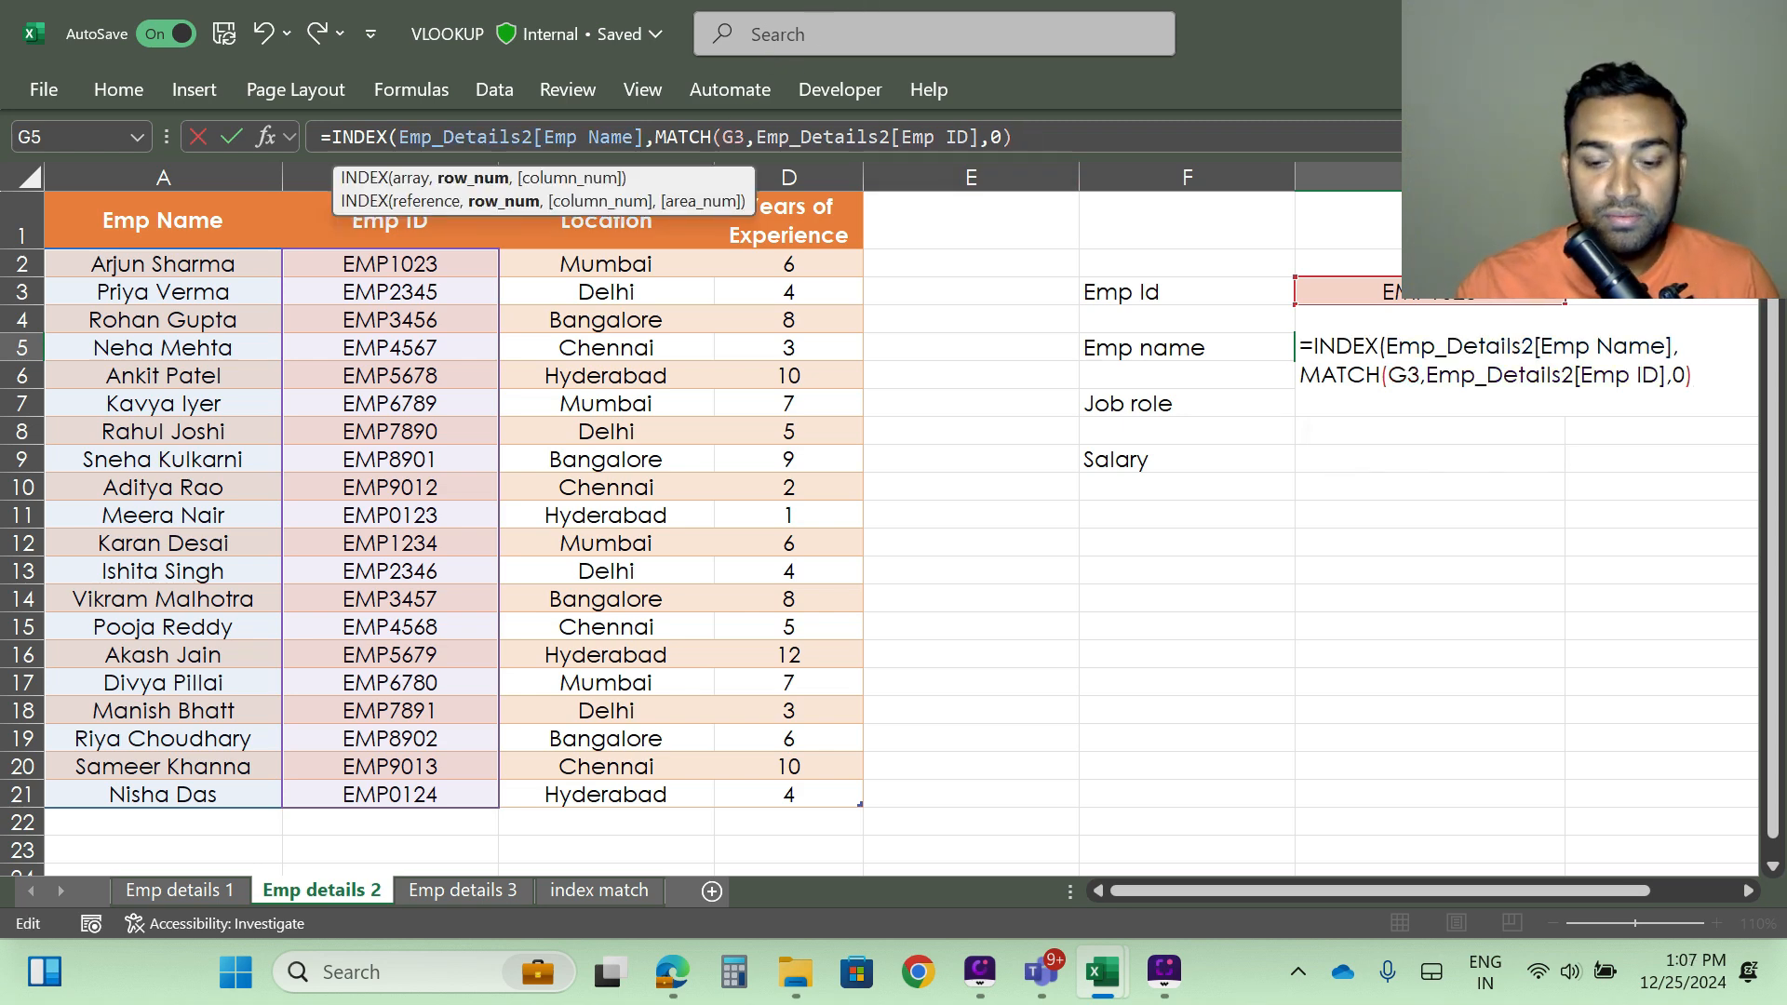
{"action": "type", "text": ",1"}
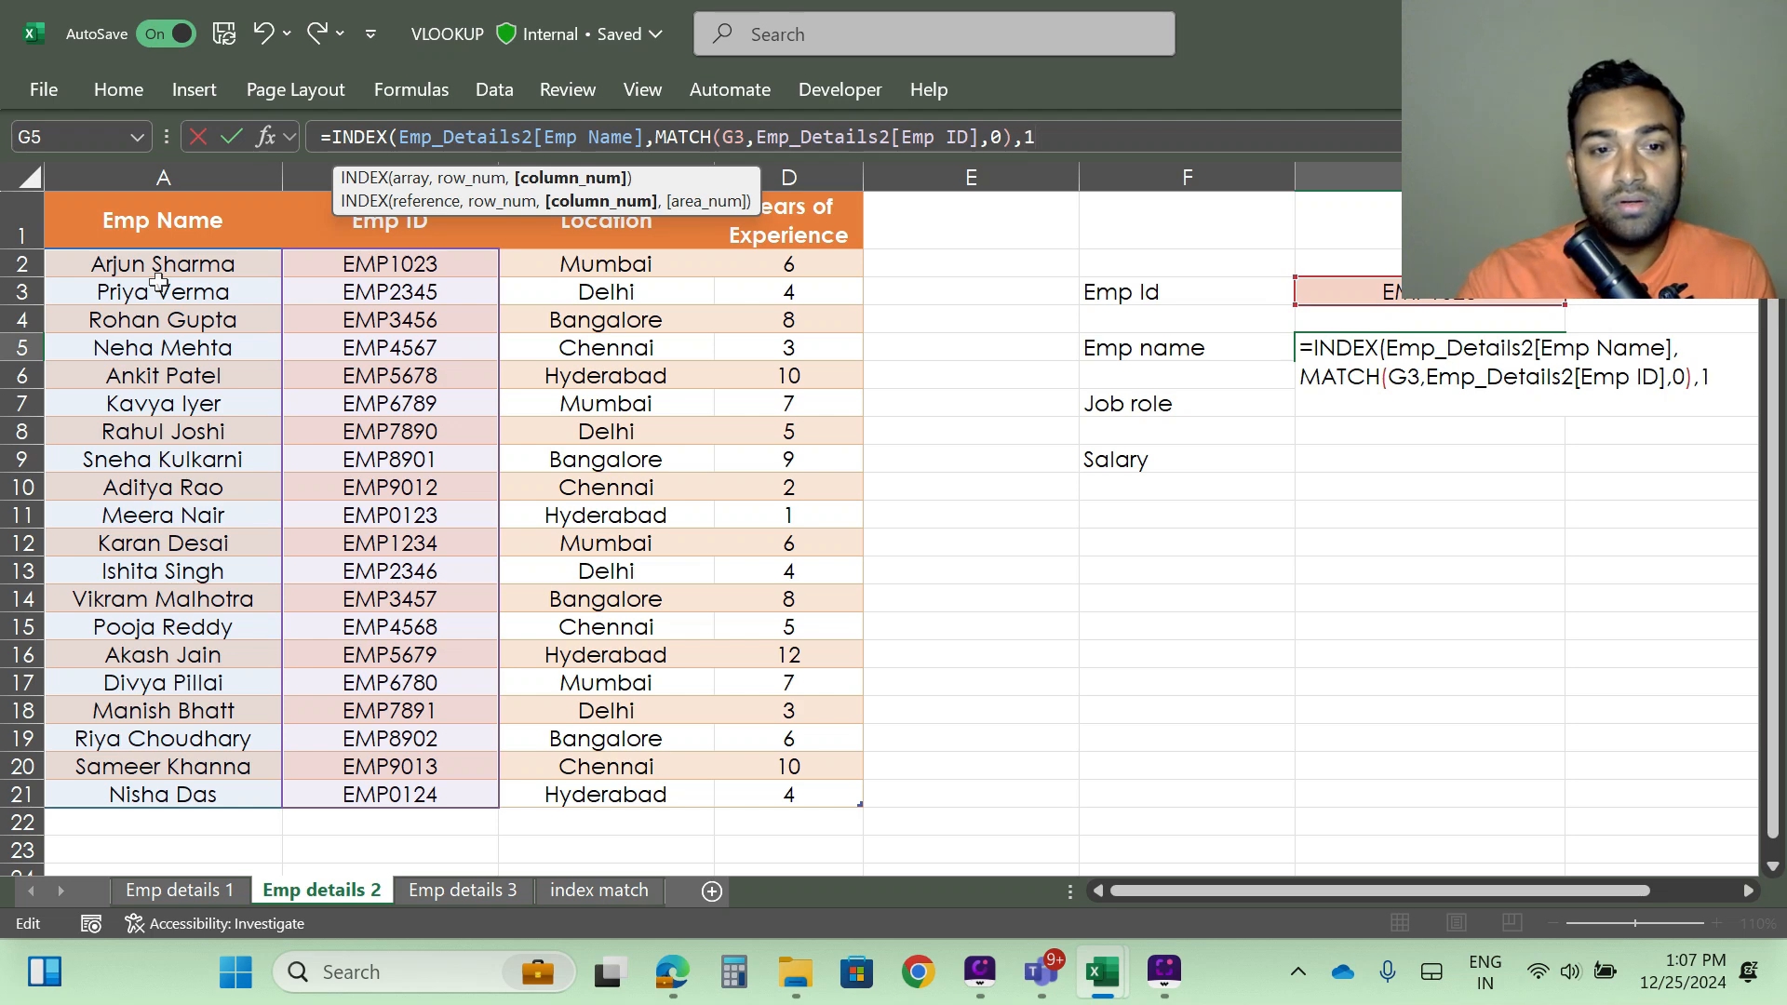
{"action": "type", "text": "))"}
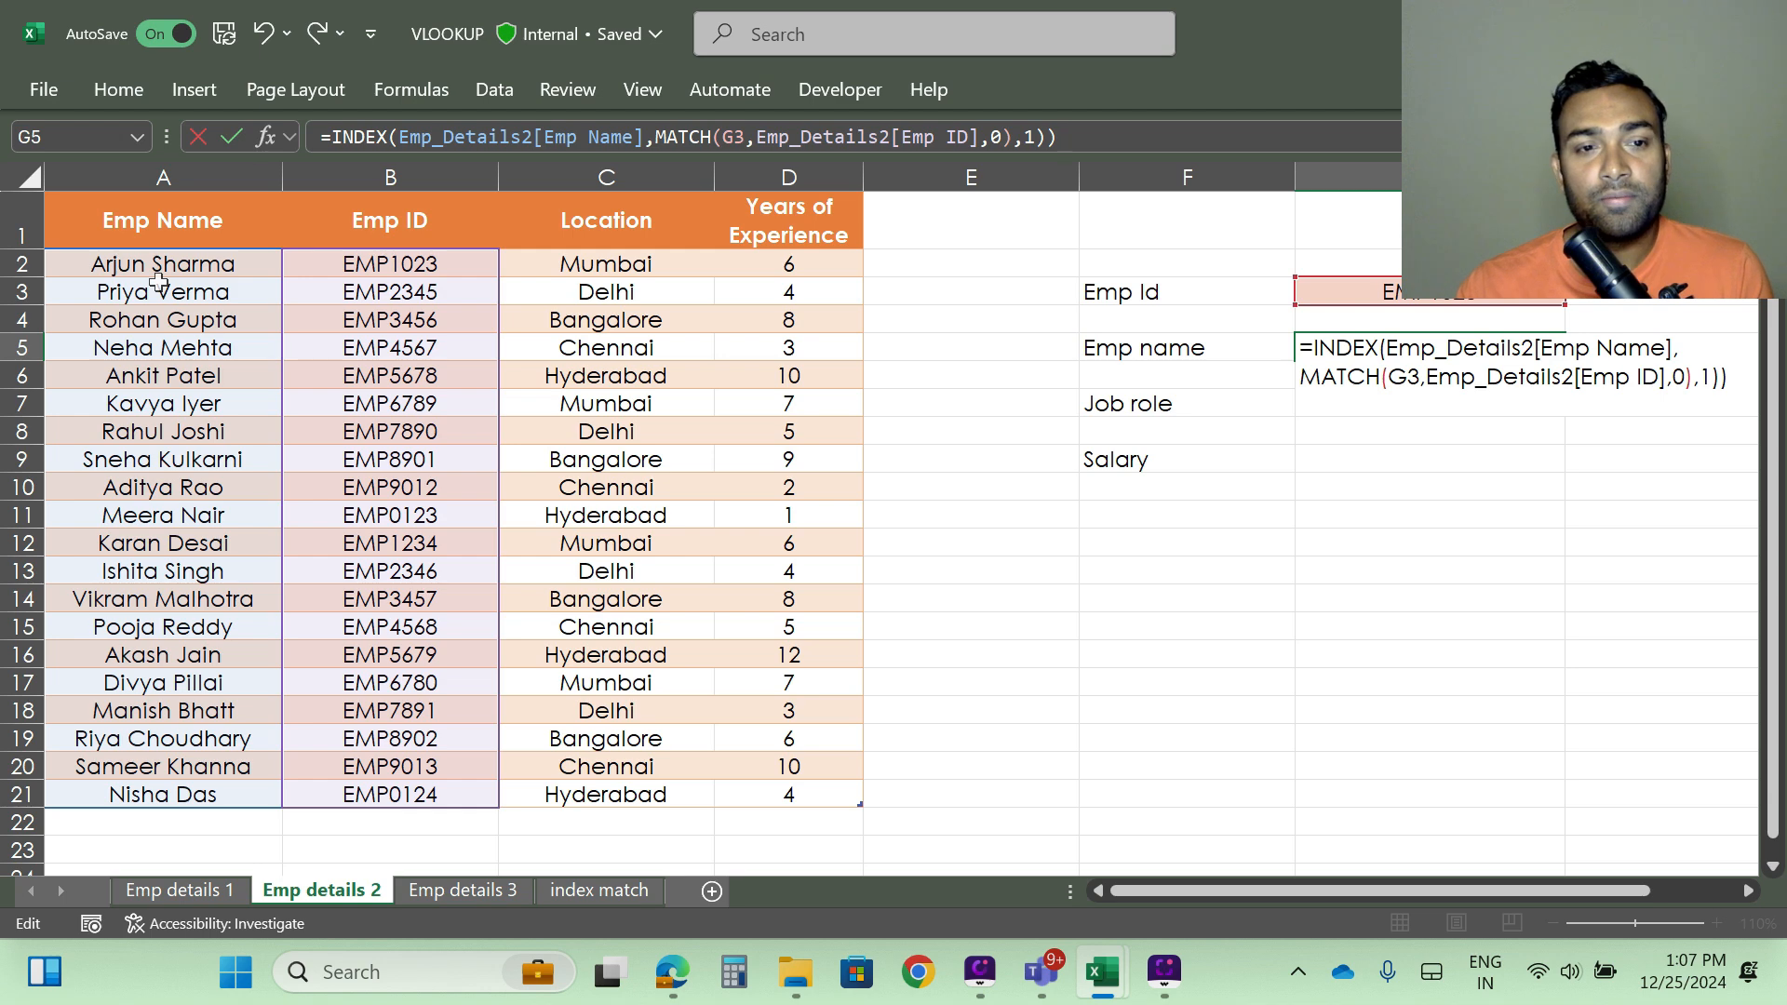
{"action": "key", "text": "Return"}
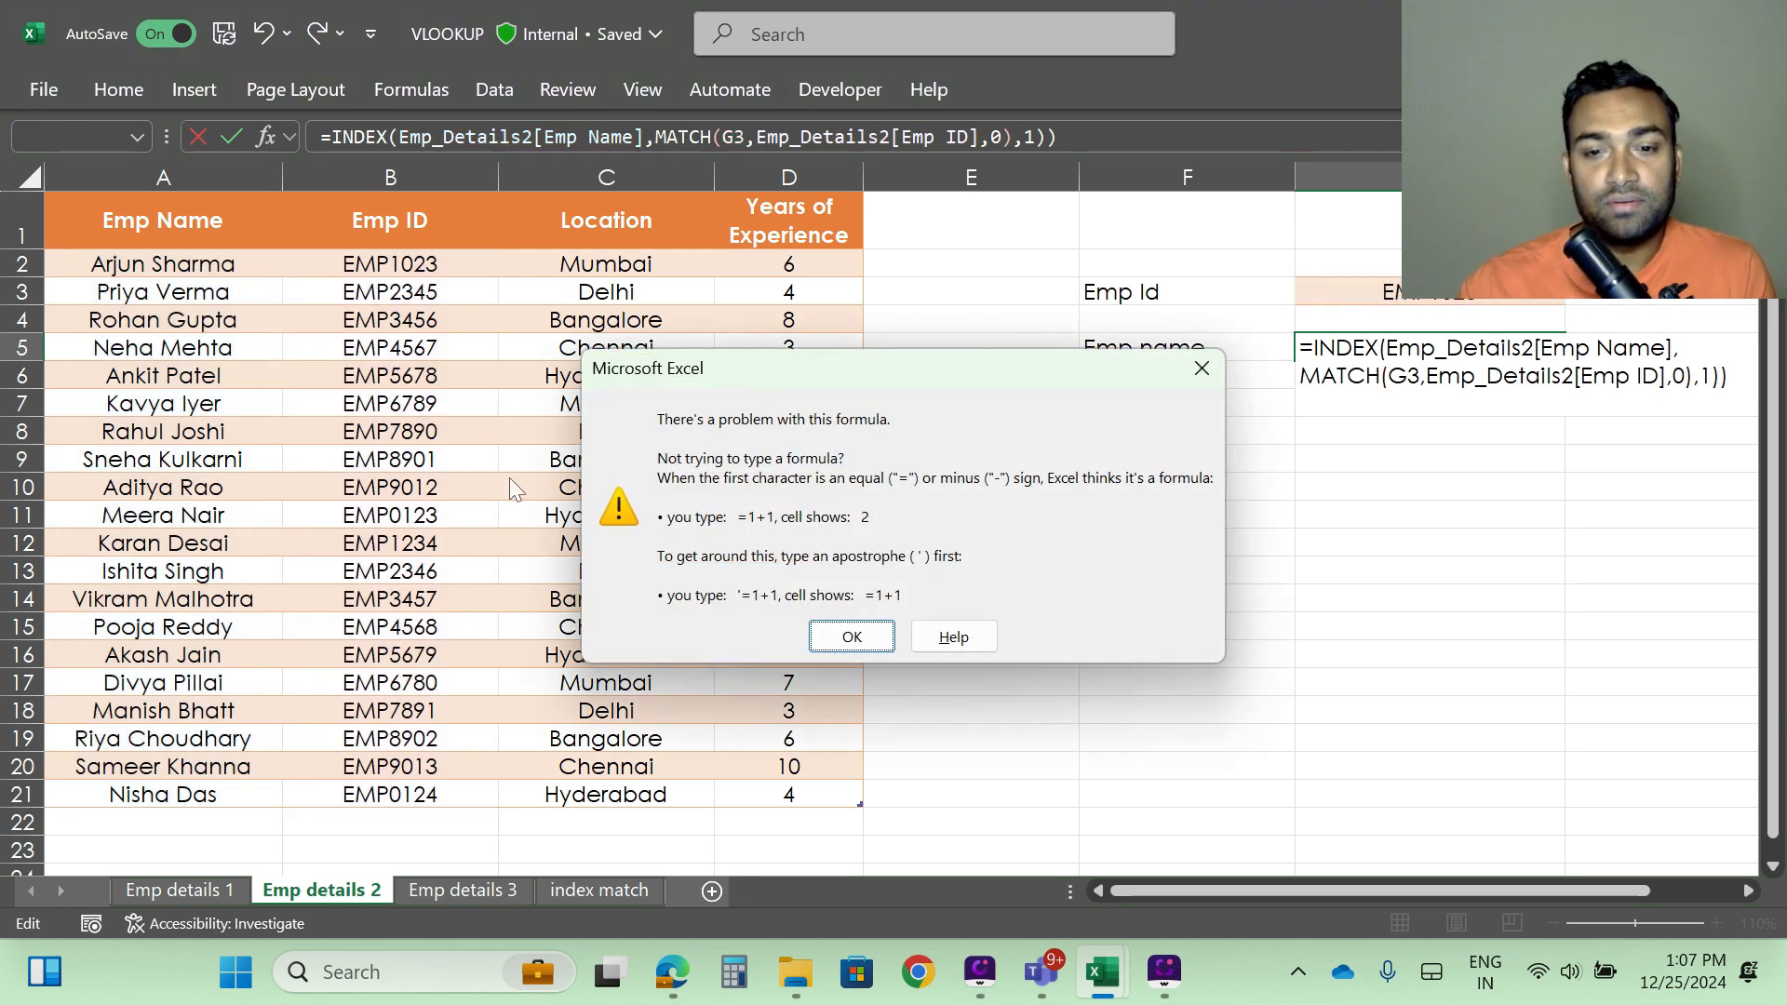
{"action": "left_click", "coordinate": [1201, 369]}
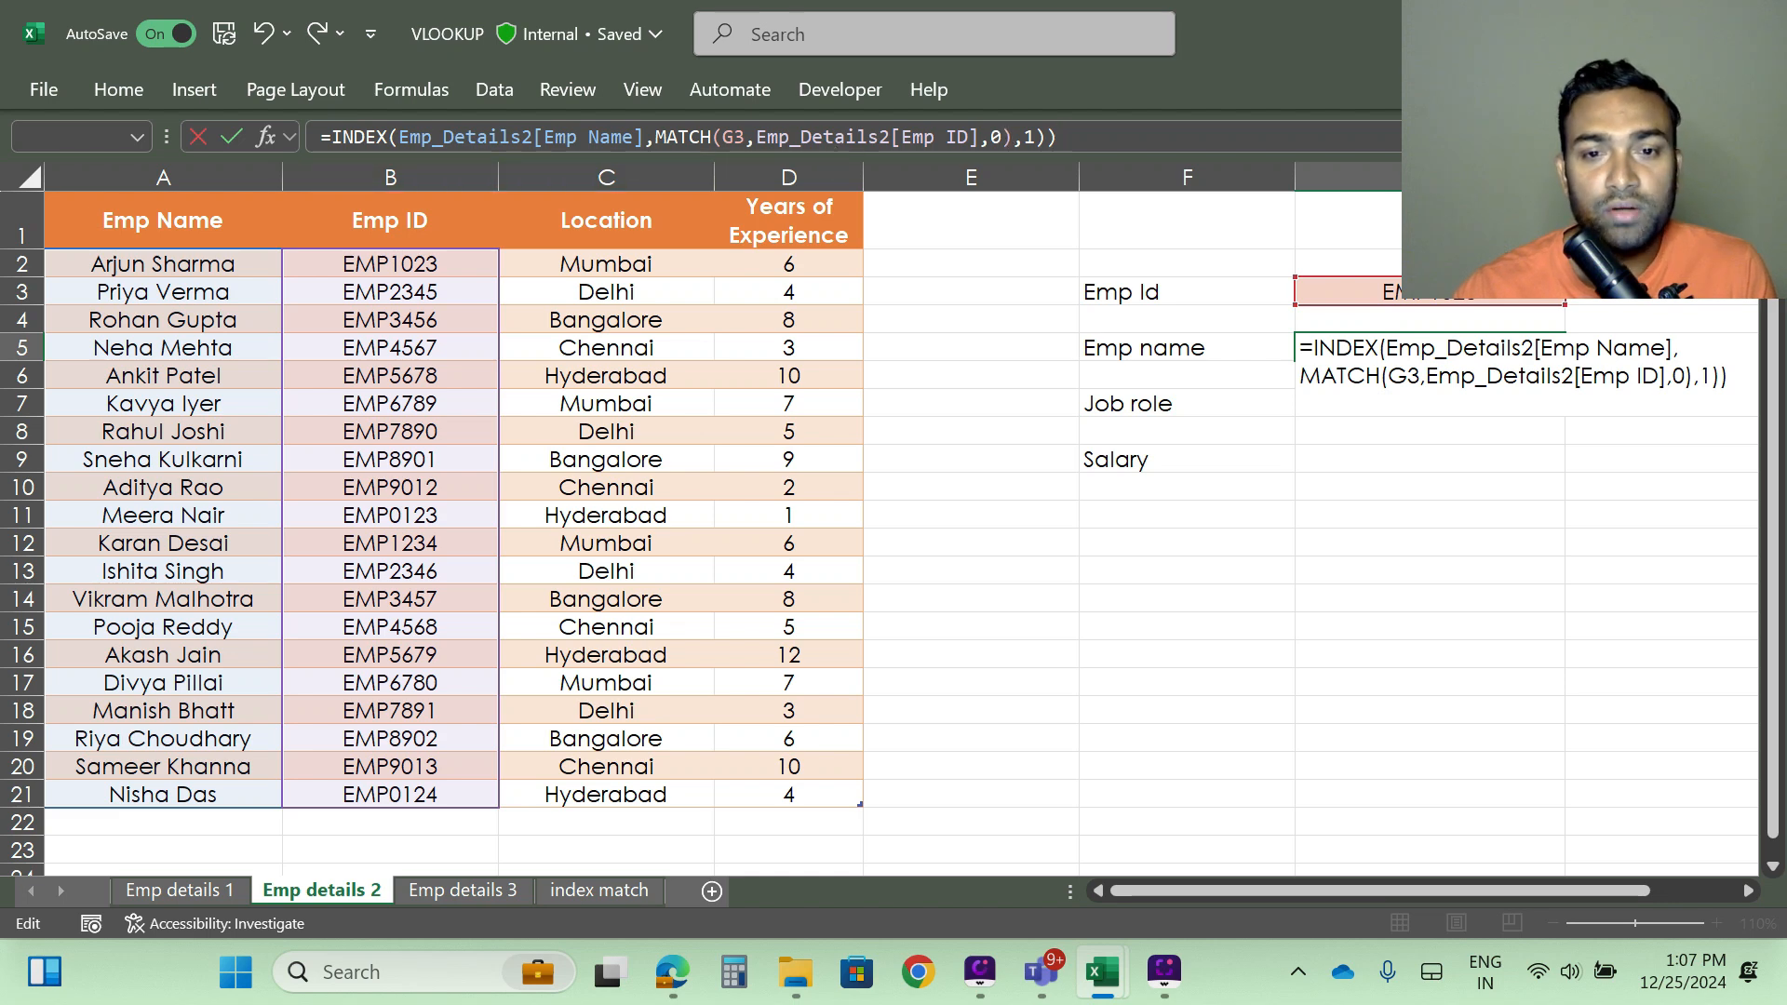
{"action": "key", "text": "BackSpace"}
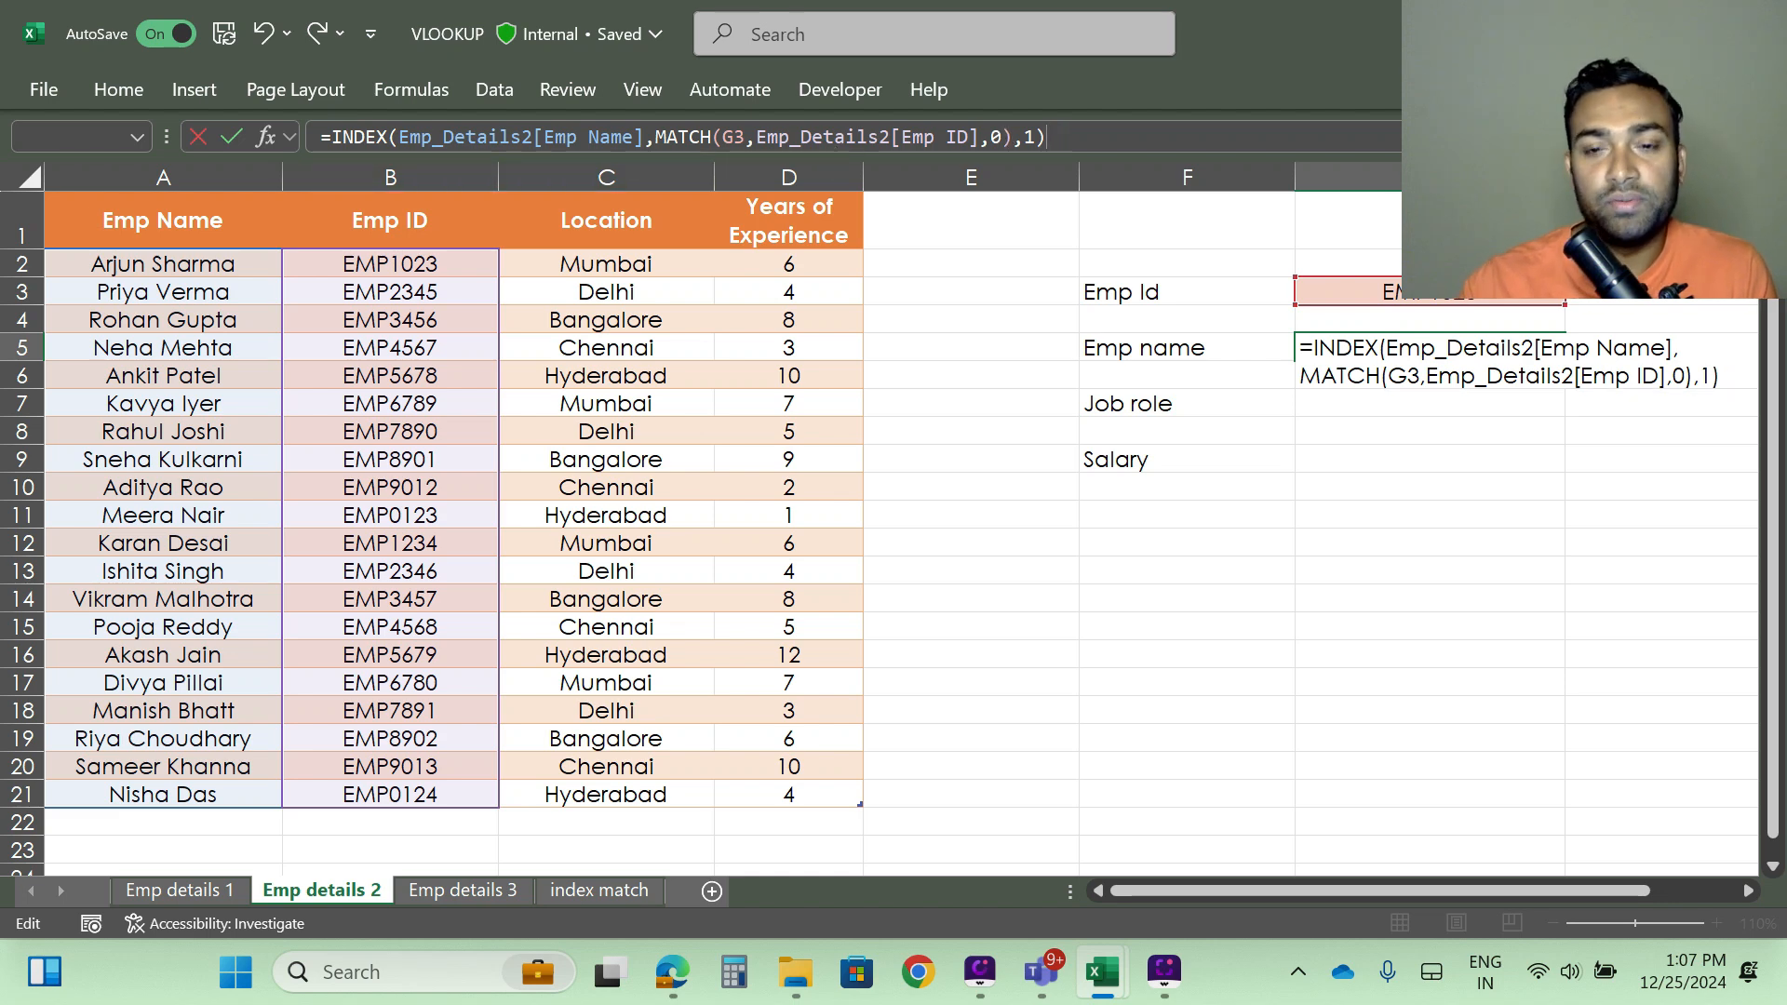
{"action": "key", "text": "Return"}
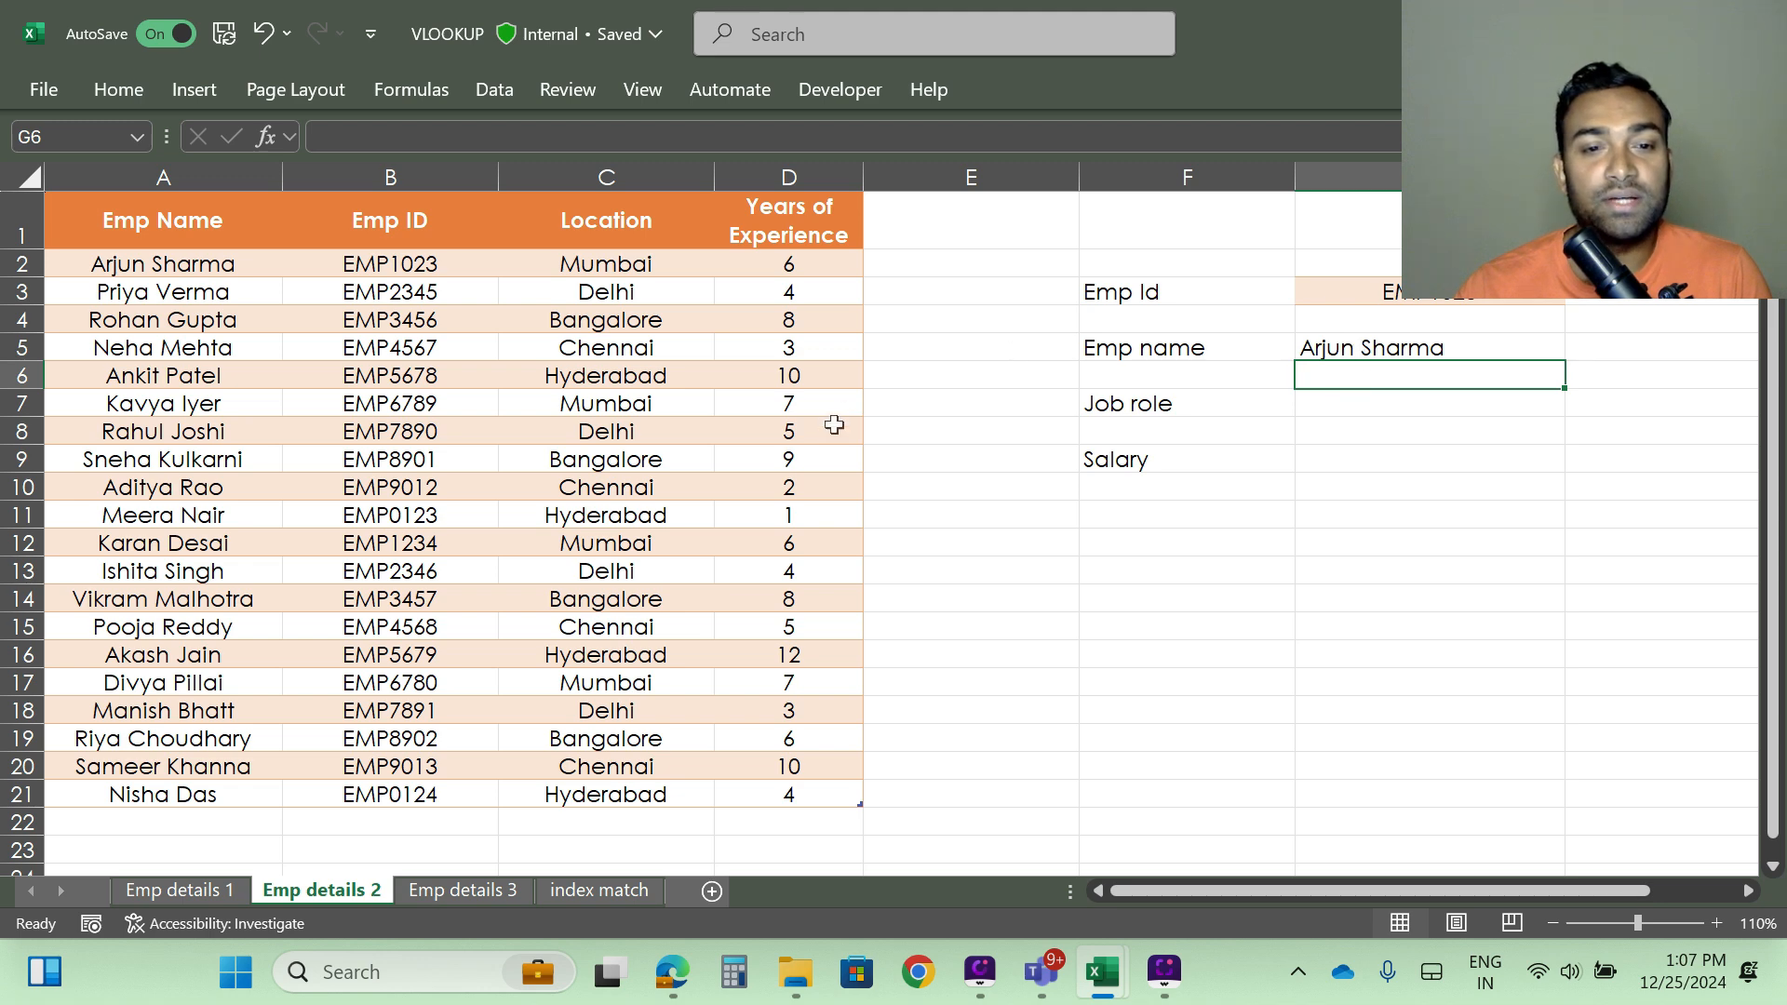
{"action": "left_click", "coordinate": [405, 265]}
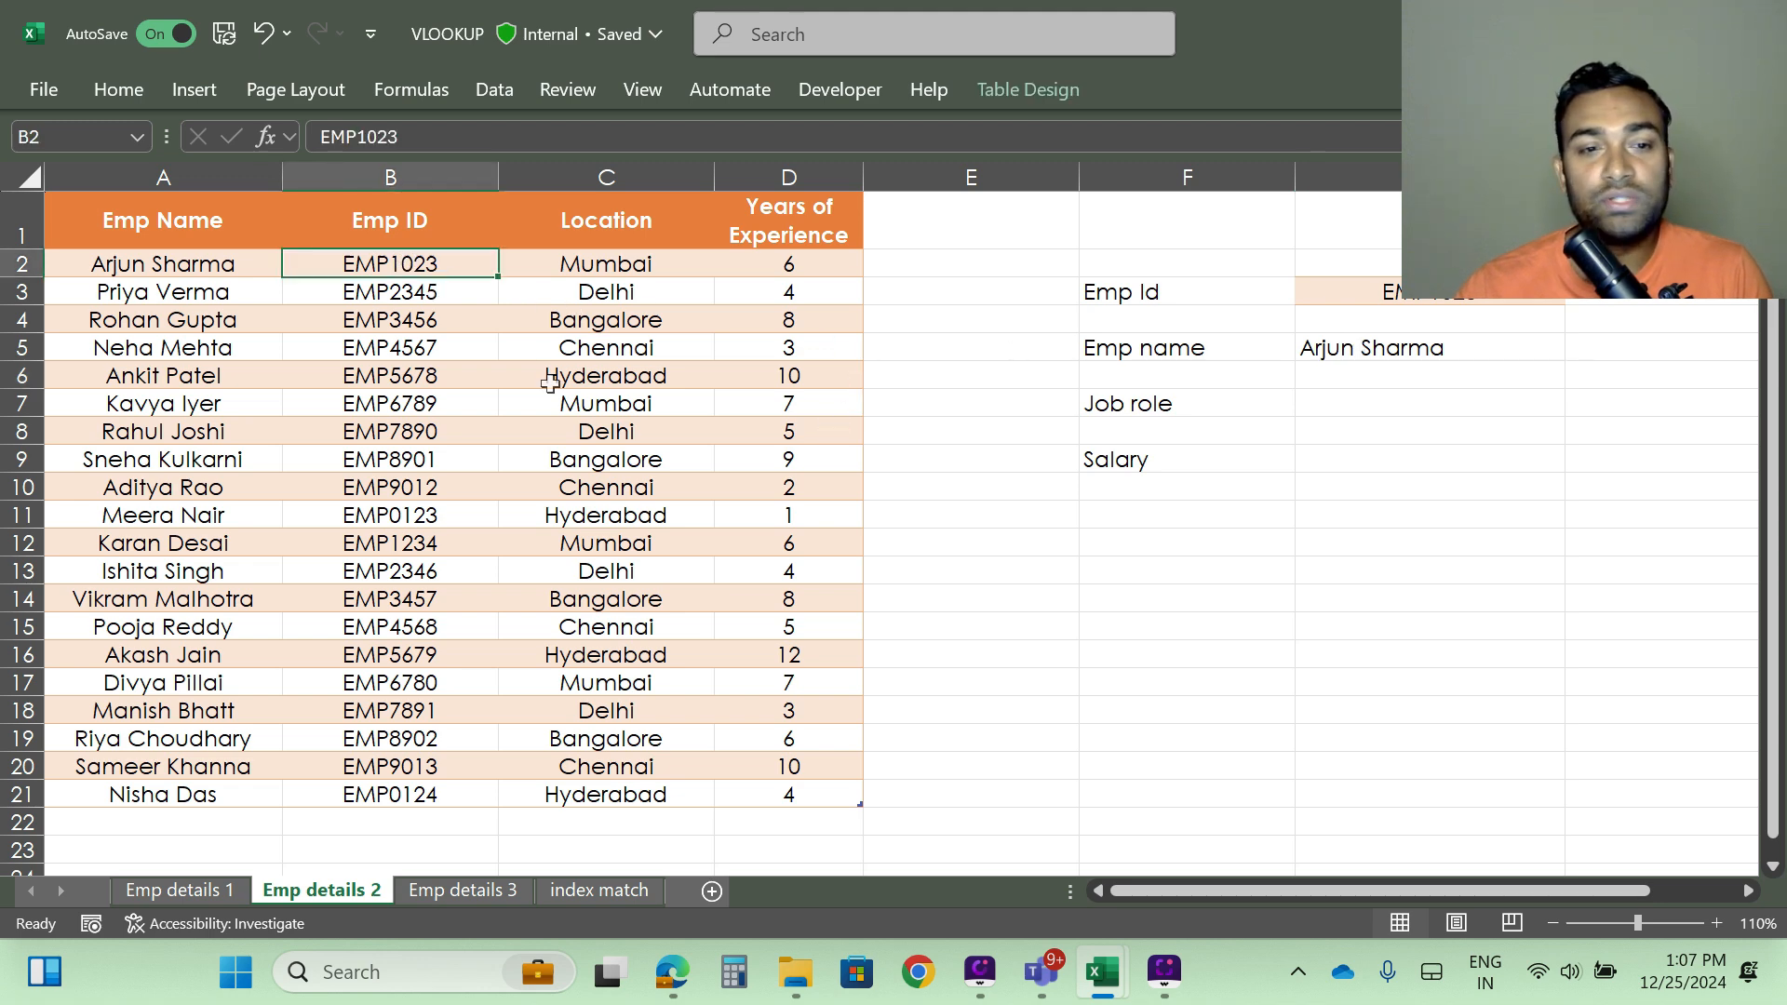
{"action": "left_click", "coordinate": [155, 271]}
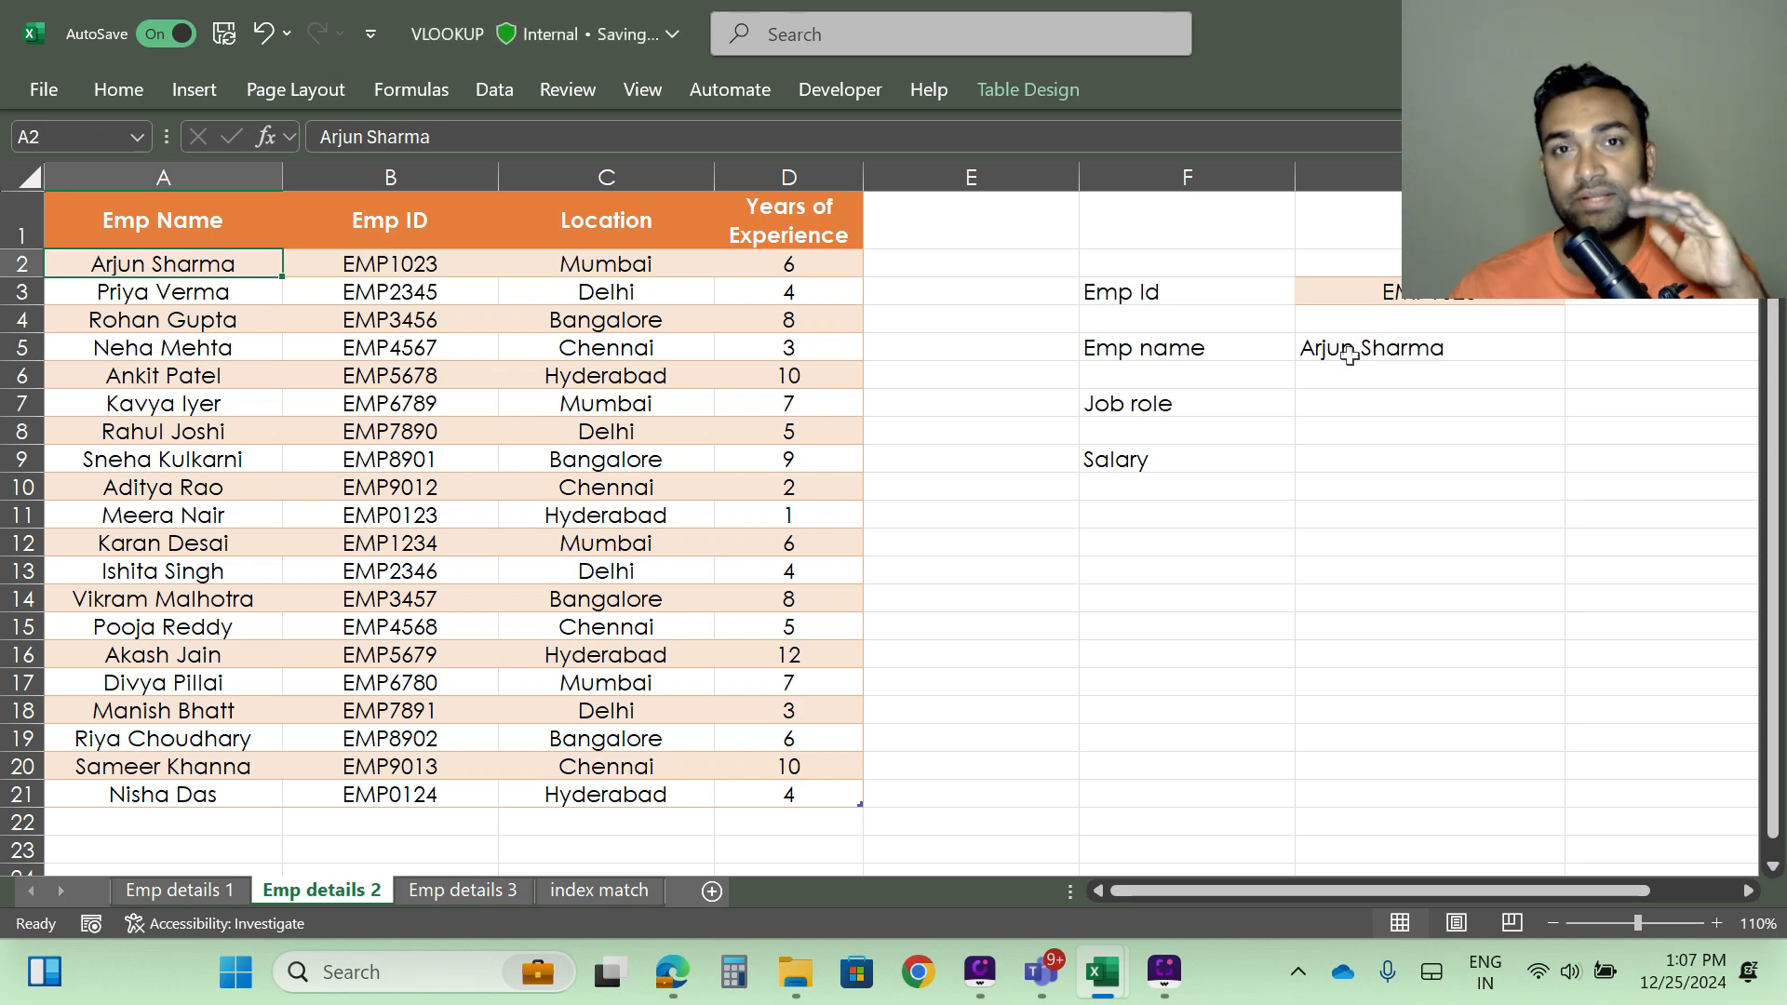
Step: Start an INDEX formula in the Job role cell G7 with the Job Role column of Emp_Details1 as its array
{"action": "left_click", "coordinate": [1353, 402]}
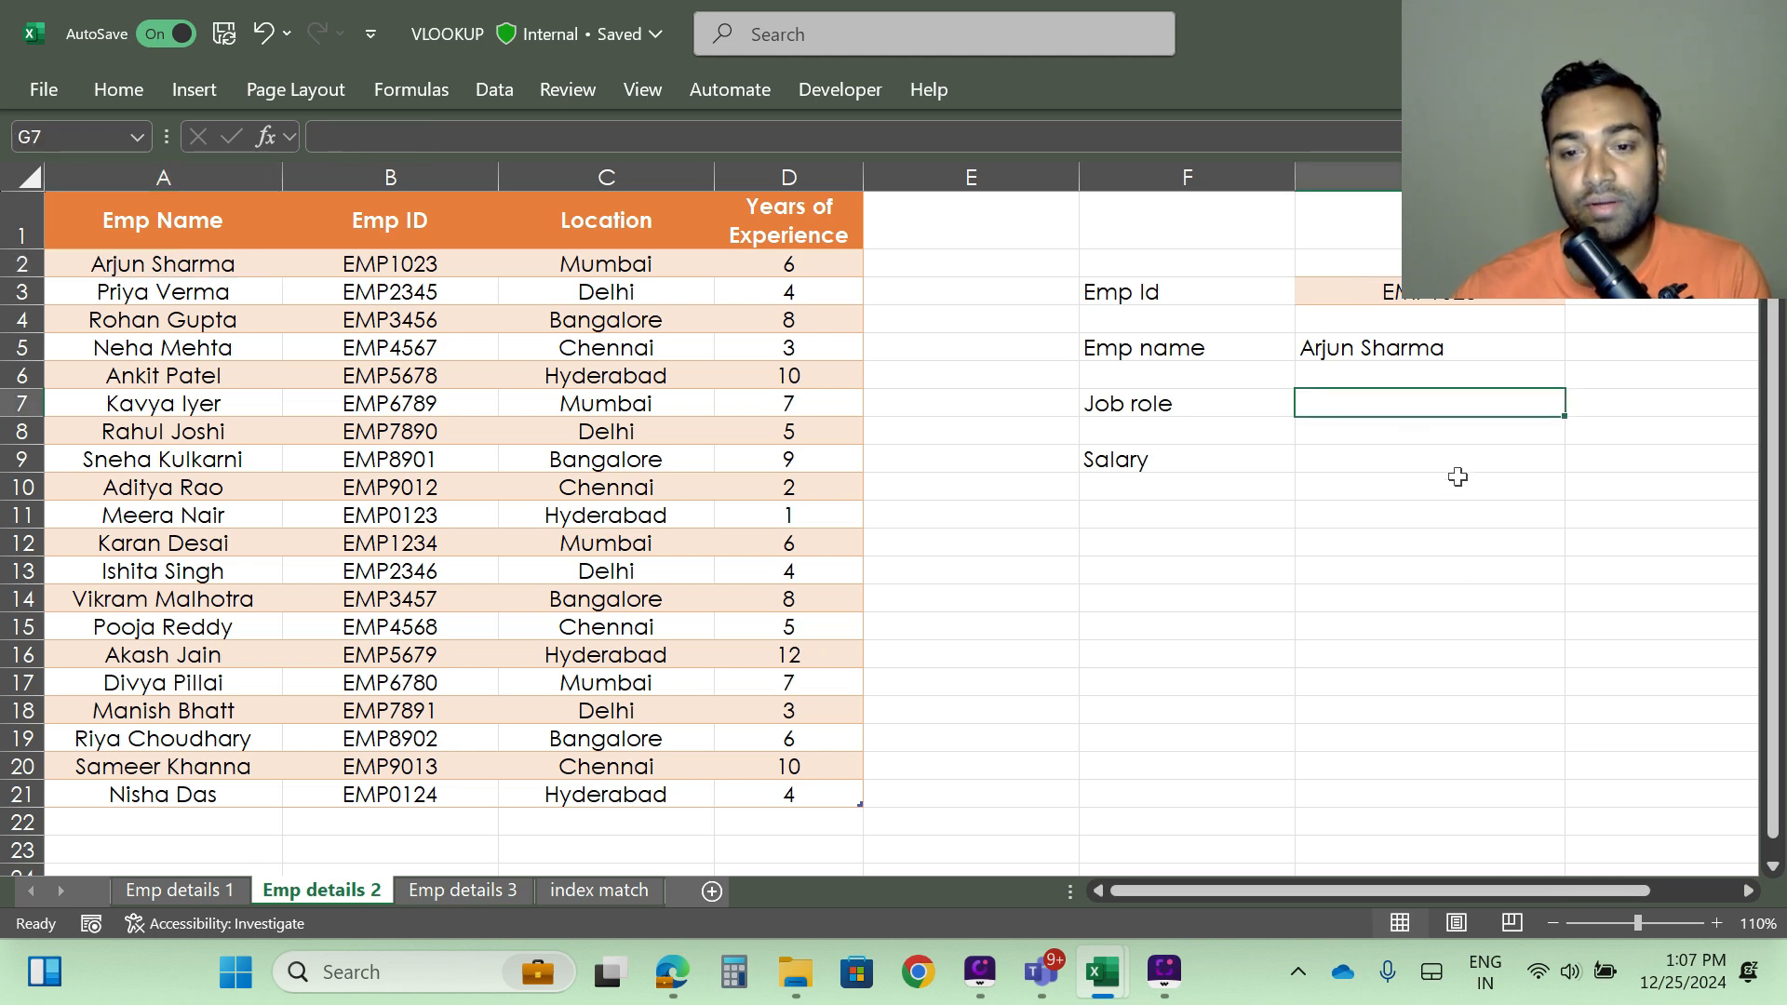
{"action": "type", "text": "="}
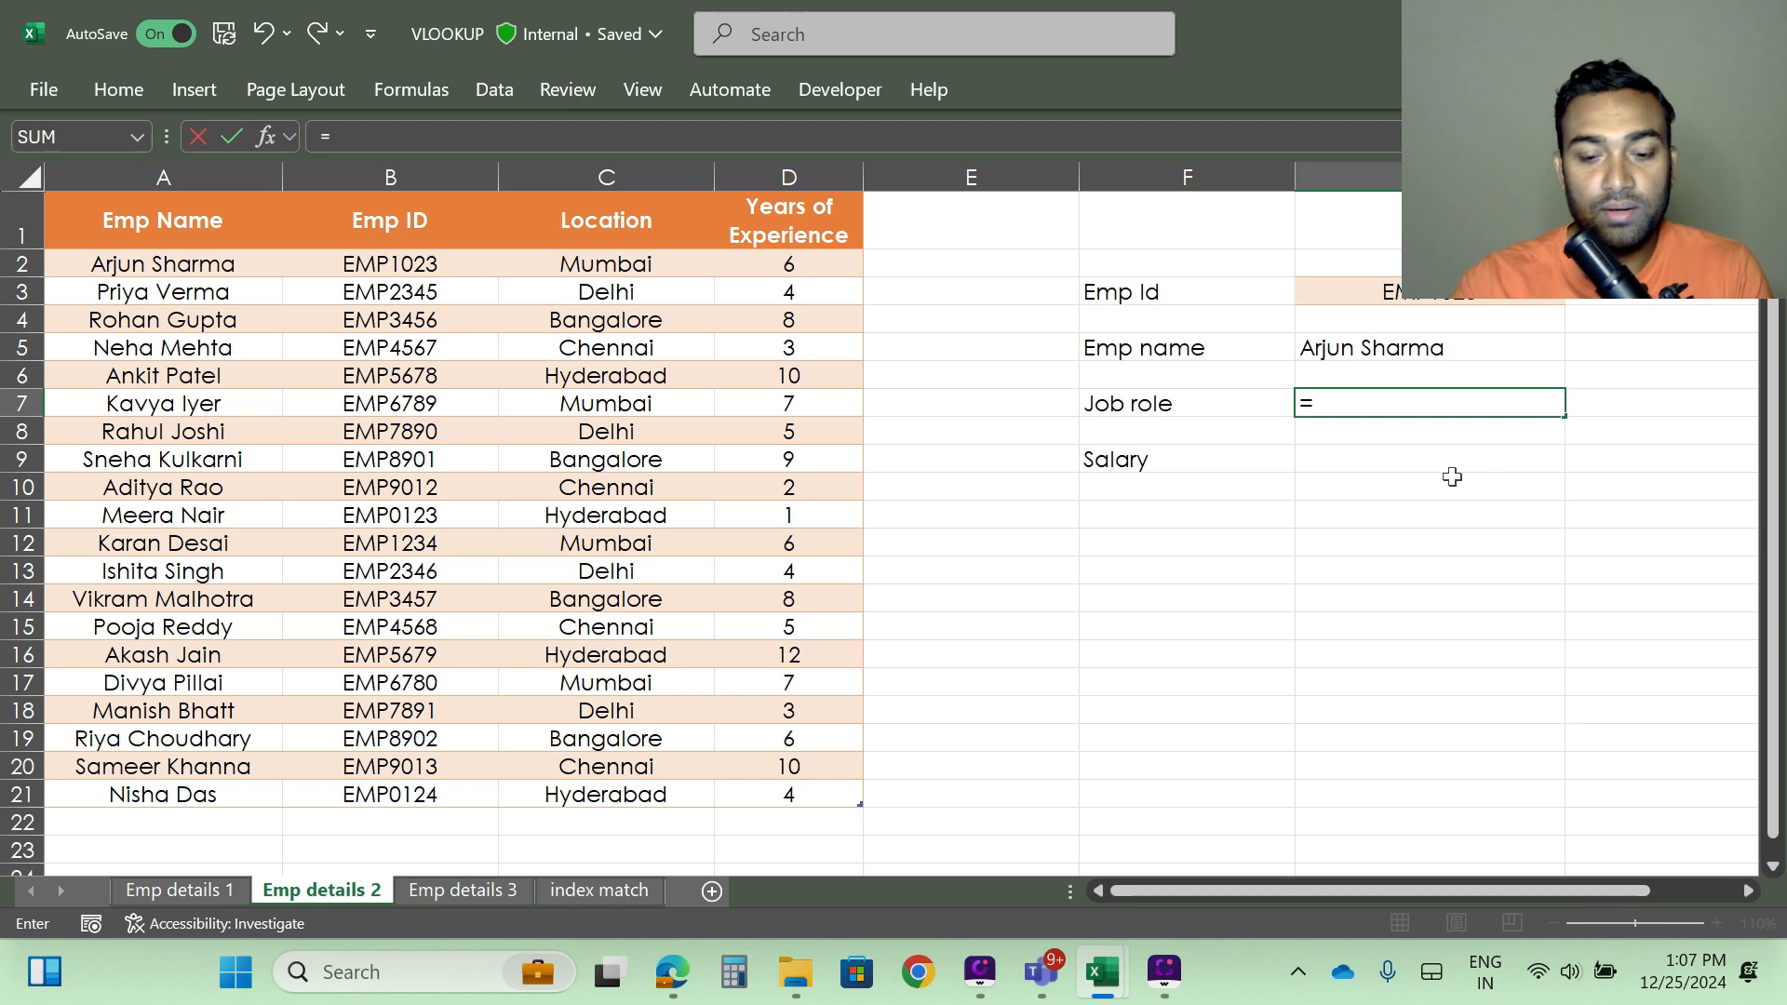
{"action": "type", "text": "index"}
{"action": "key", "text": "Tab"}
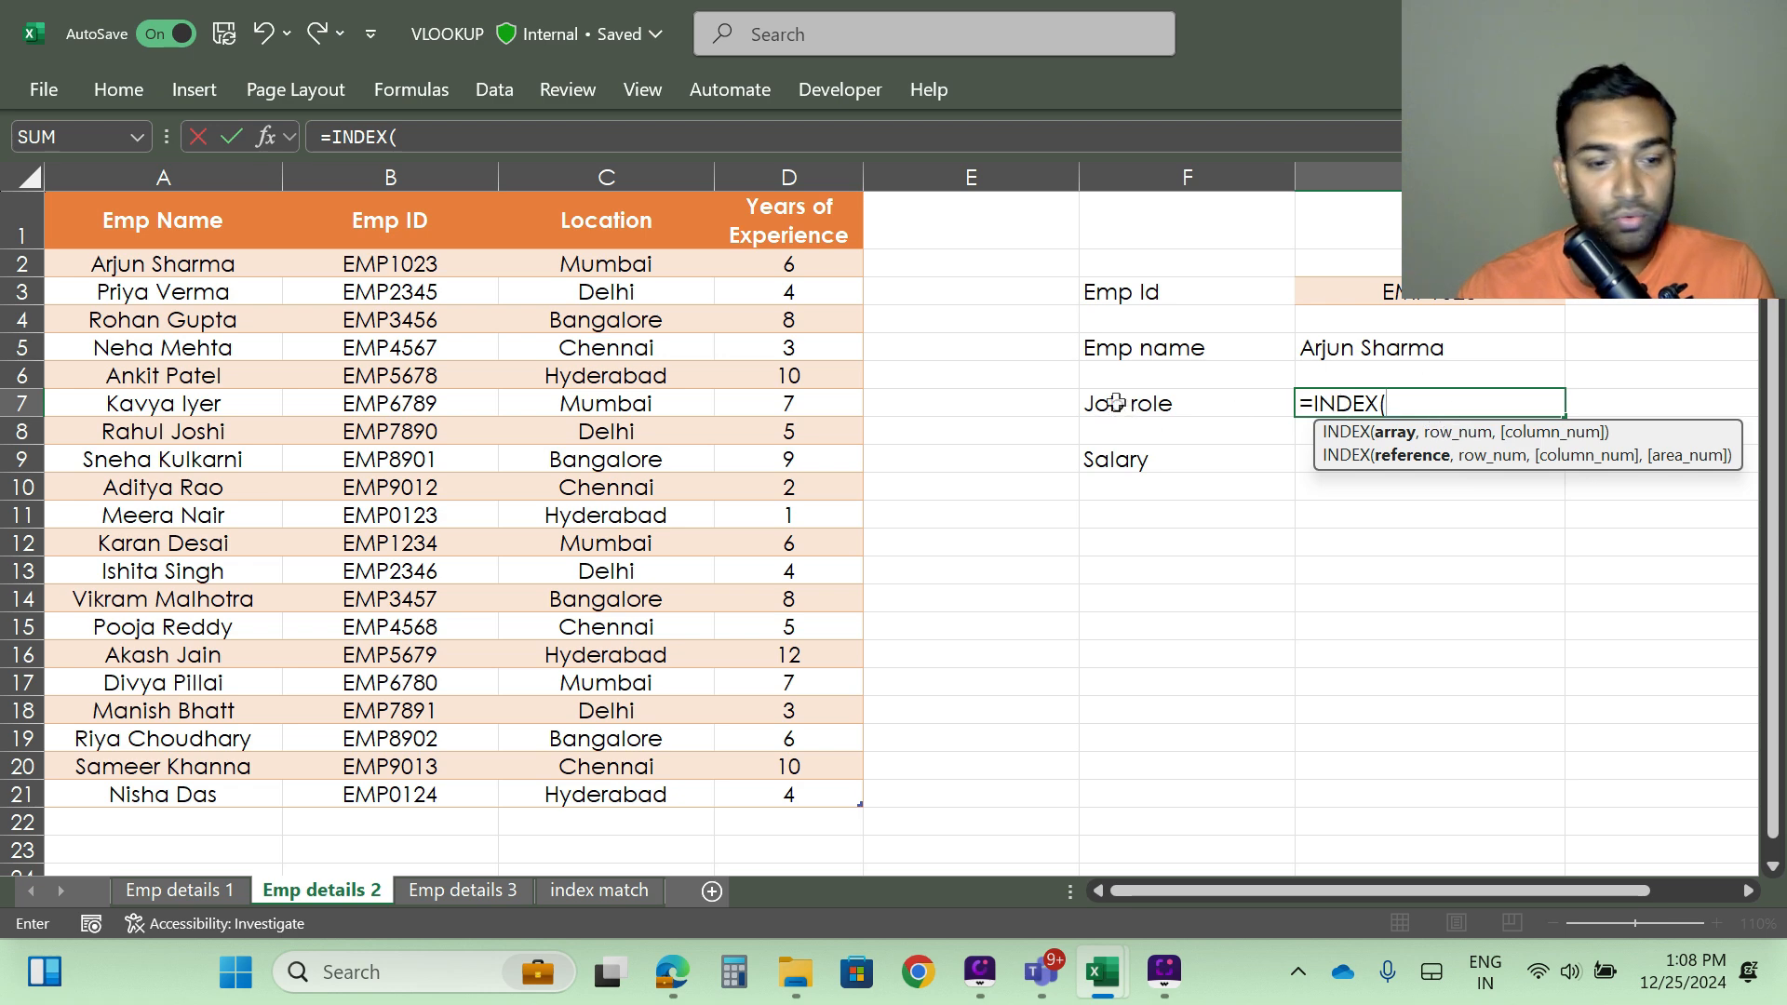
{"action": "left_click", "coordinate": [177, 891]}
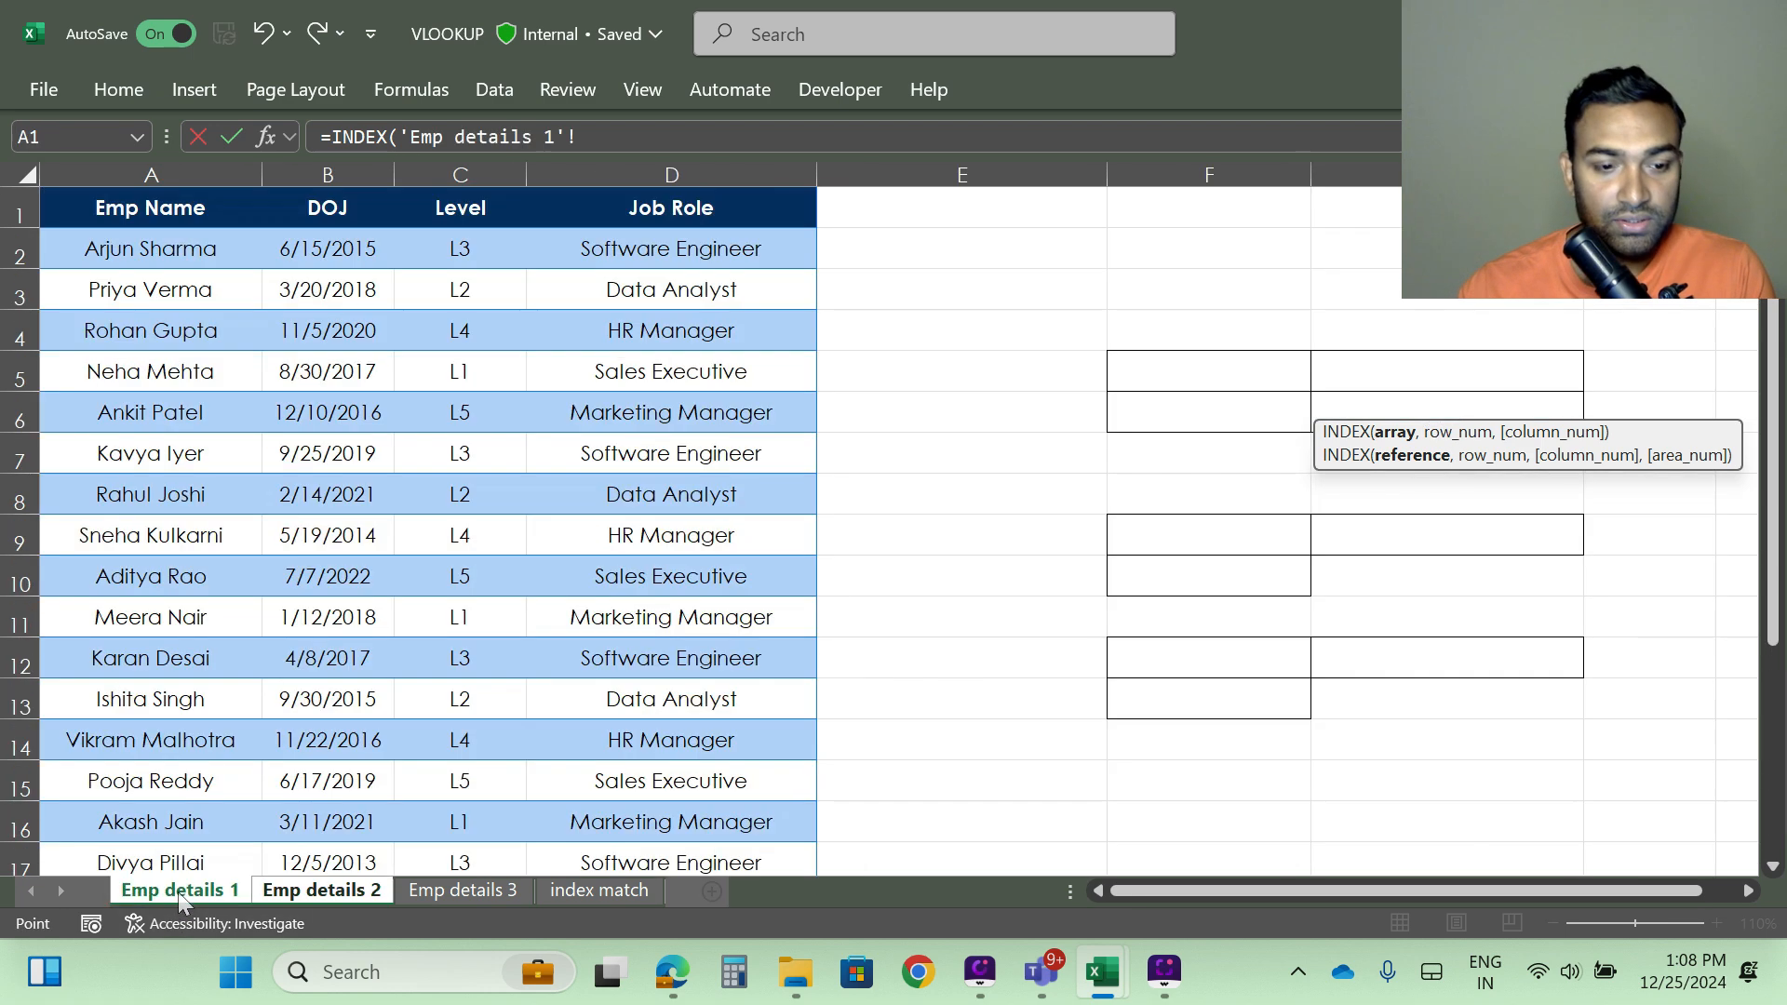
{"action": "left_click", "coordinate": [651, 186]}
{"action": "type", "text": ","}
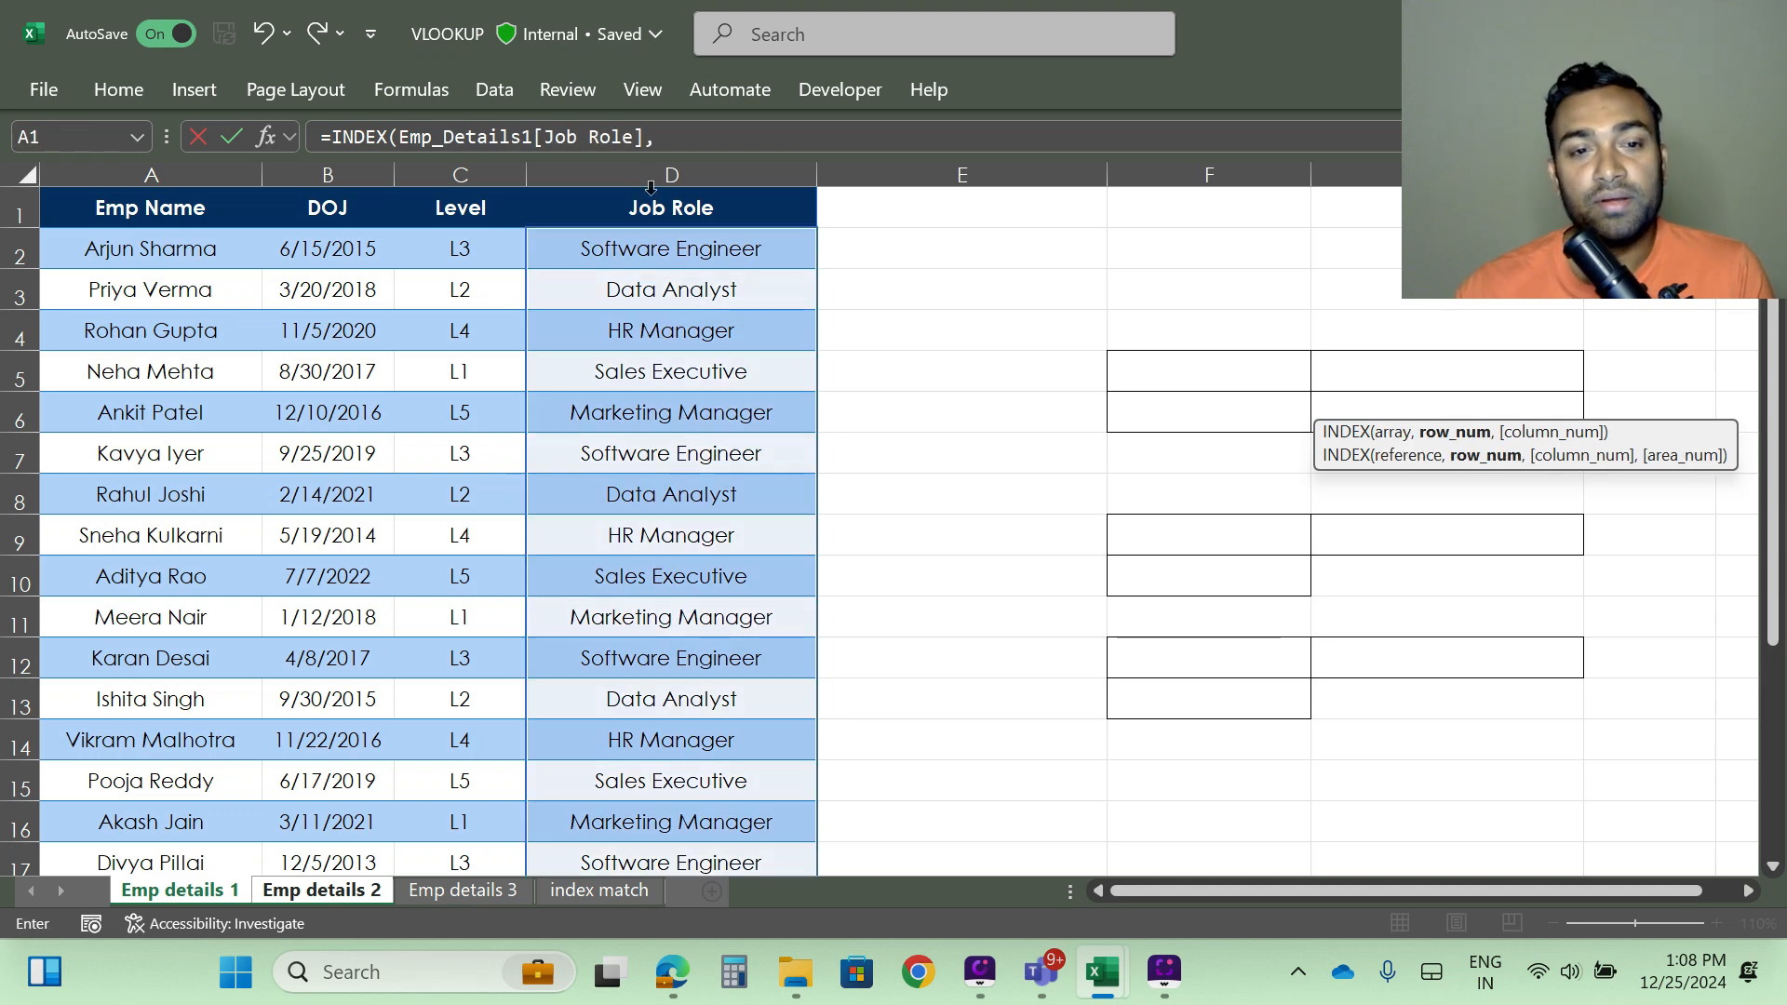
Step: Nest a MATCH as the row number, using the Emp Id cell G3 on Emp details 2 as its lookup value
{"action": "left_click", "coordinate": [690, 137]}
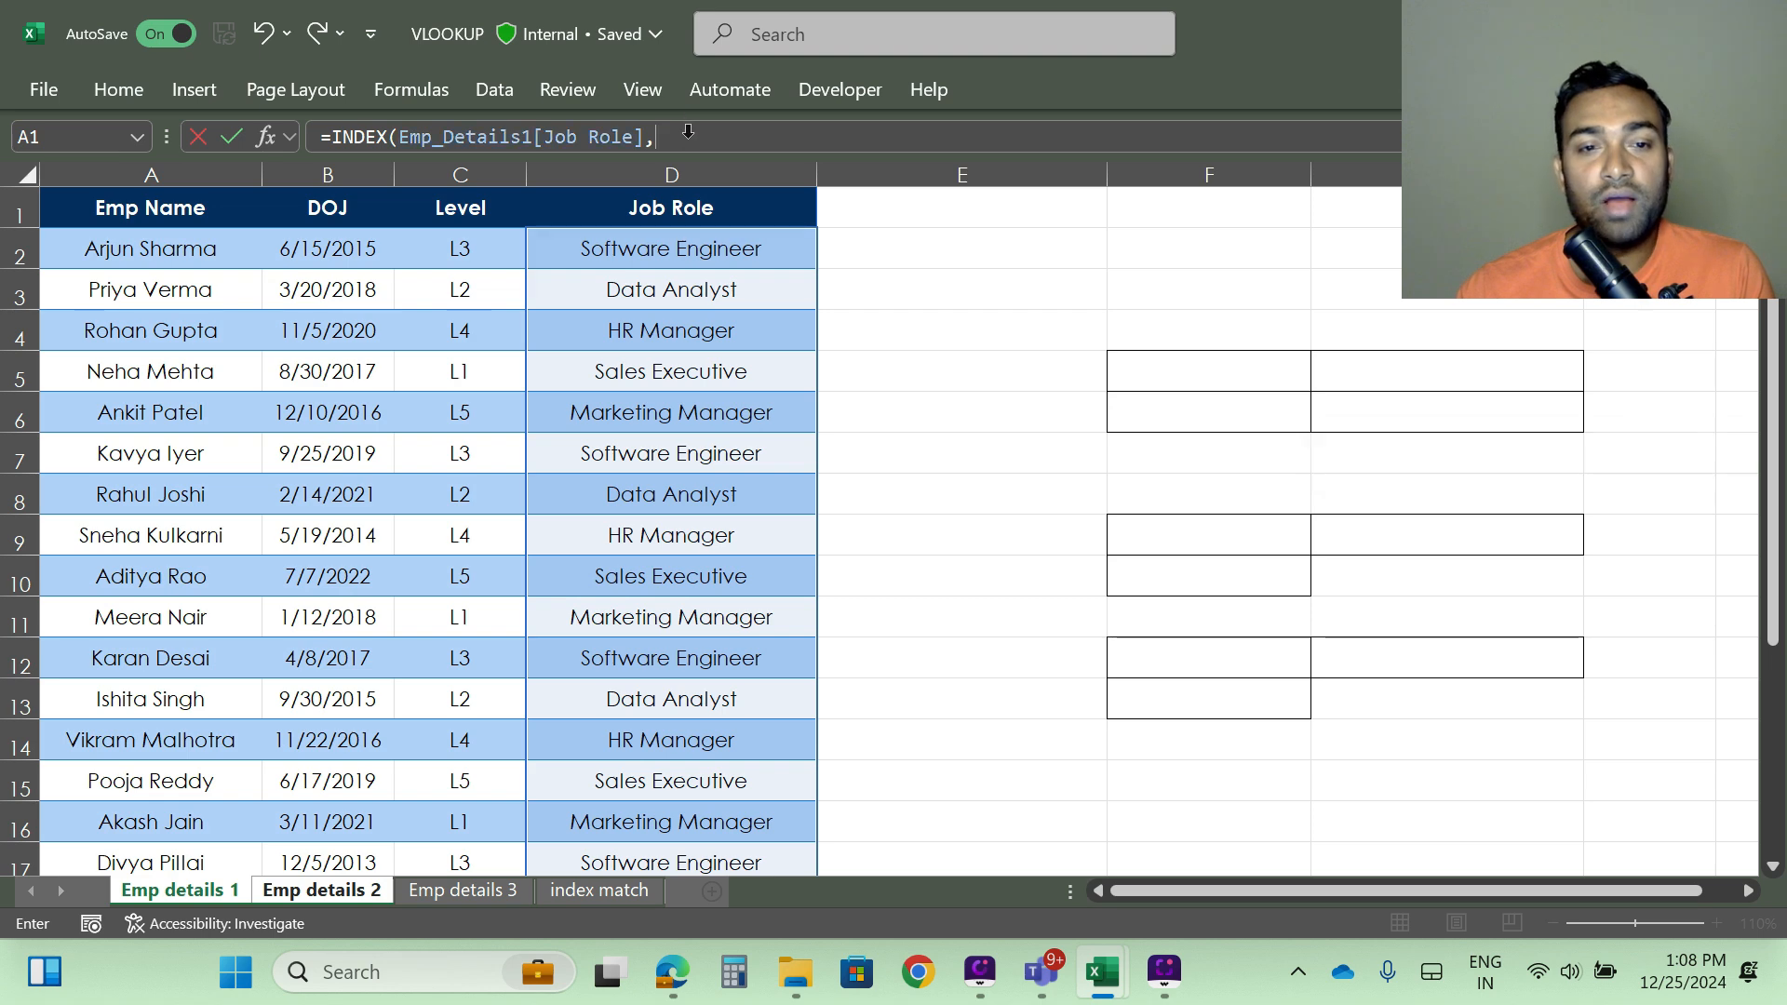
{"action": "type", "text": "matche"}
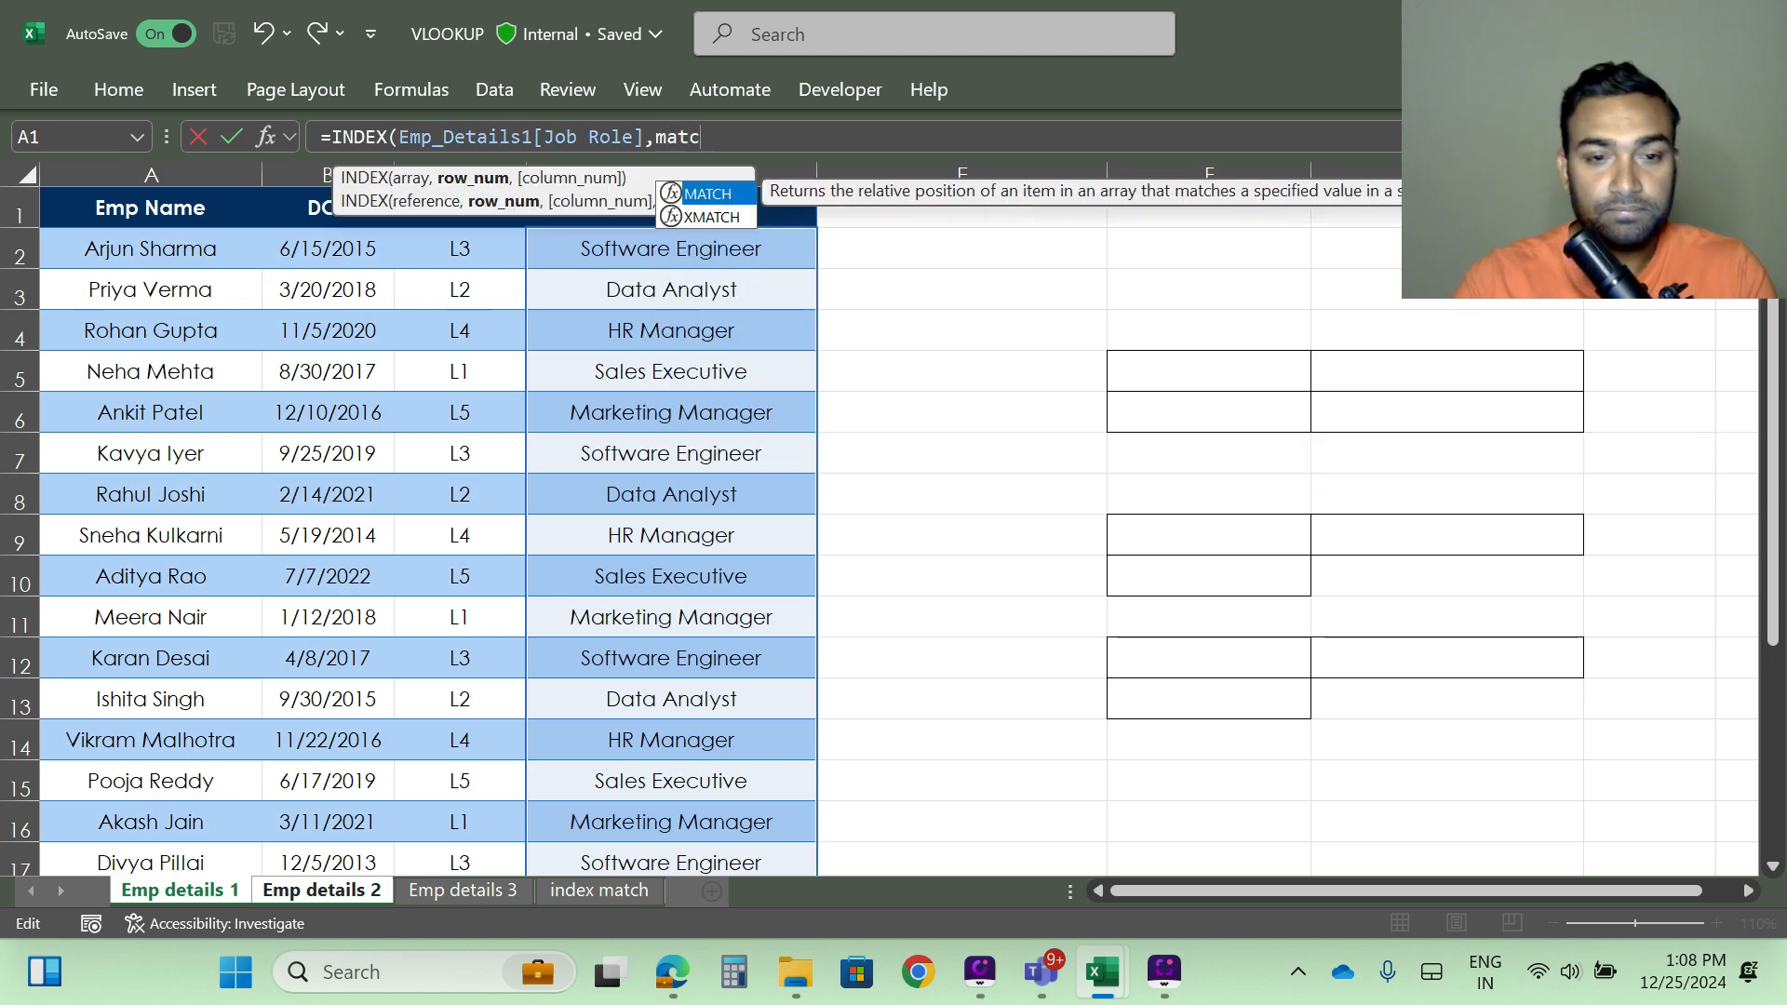
{"action": "key", "text": "BackSpace"}
{"action": "key", "text": "BackSpace"}
{"action": "key", "text": "BackSpace"}
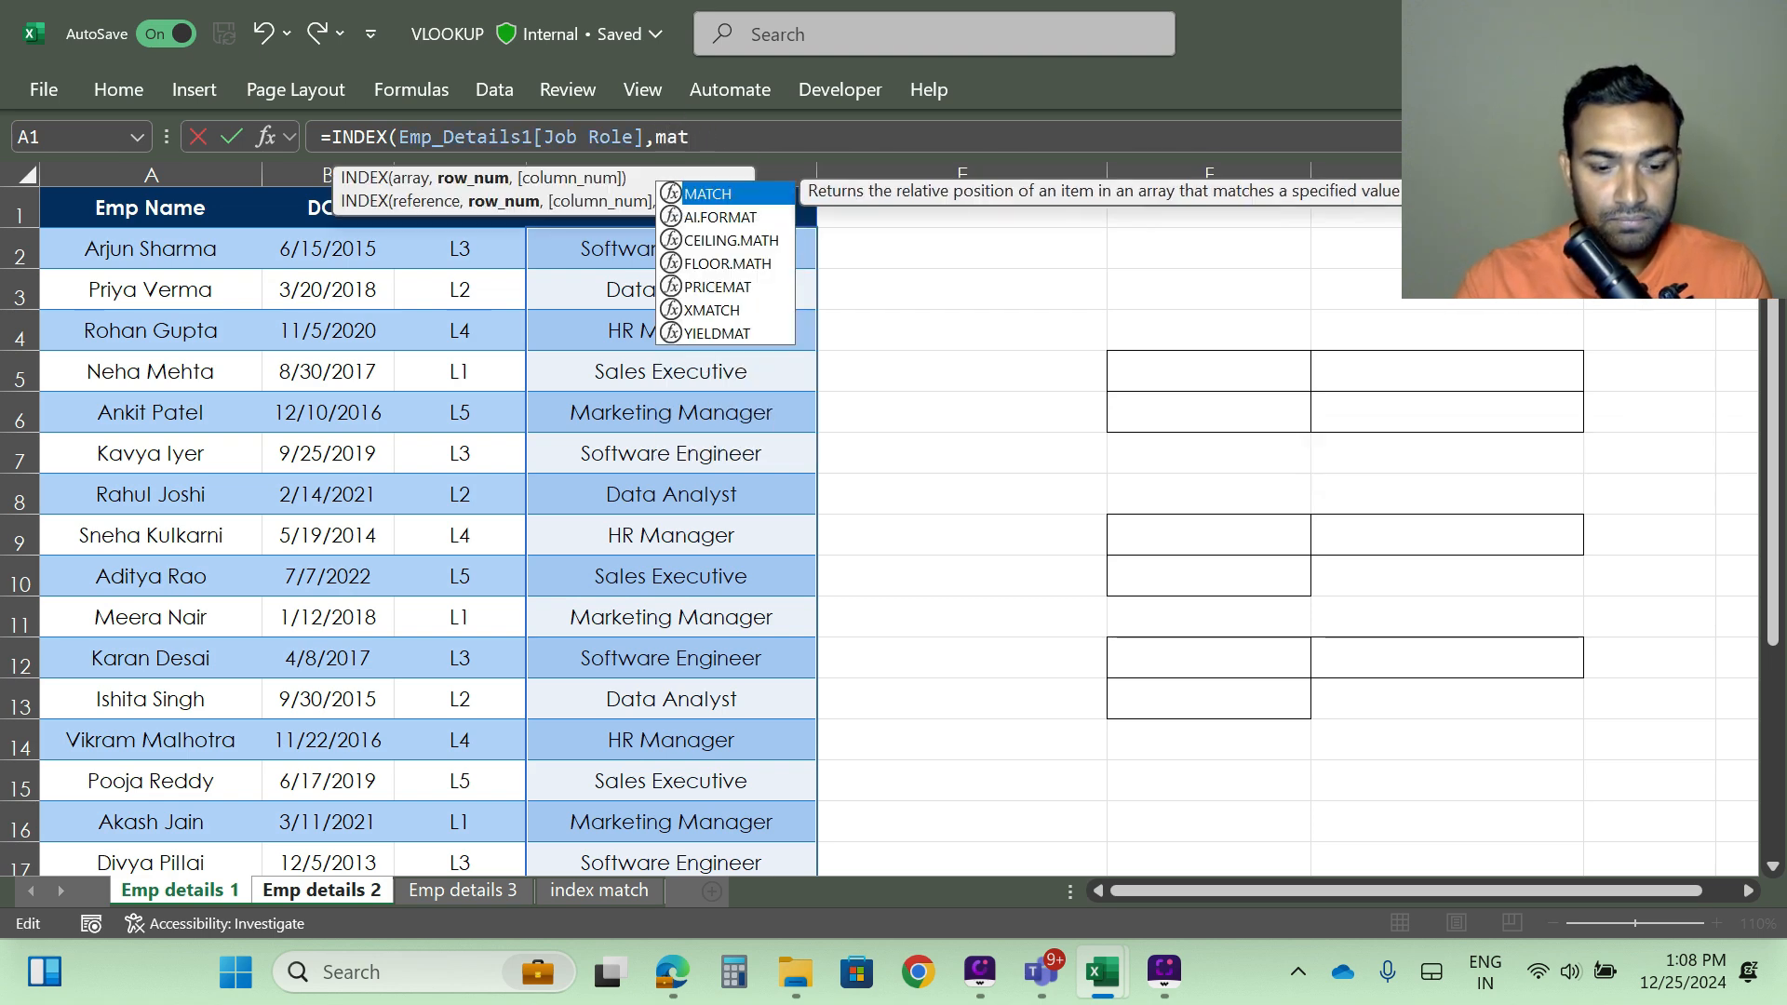
{"action": "type", "text": "ch"}
{"action": "key", "text": "Tab"}
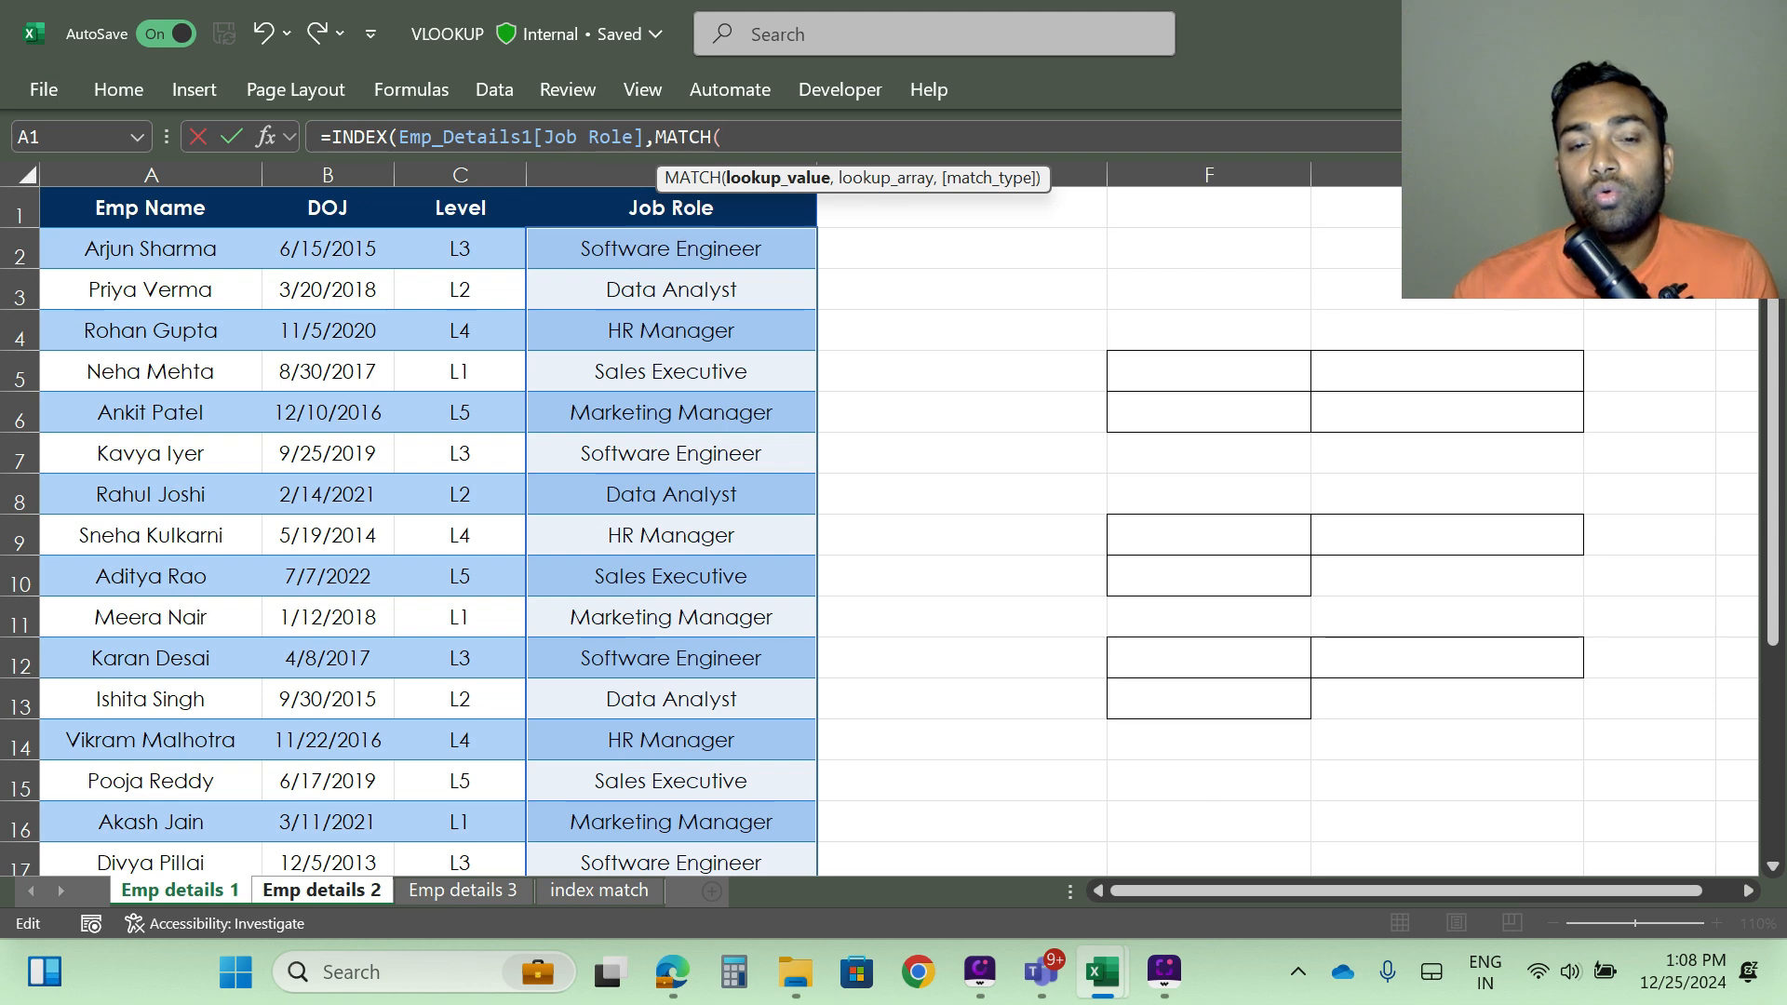
{"action": "left_click", "coordinate": [340, 892]}
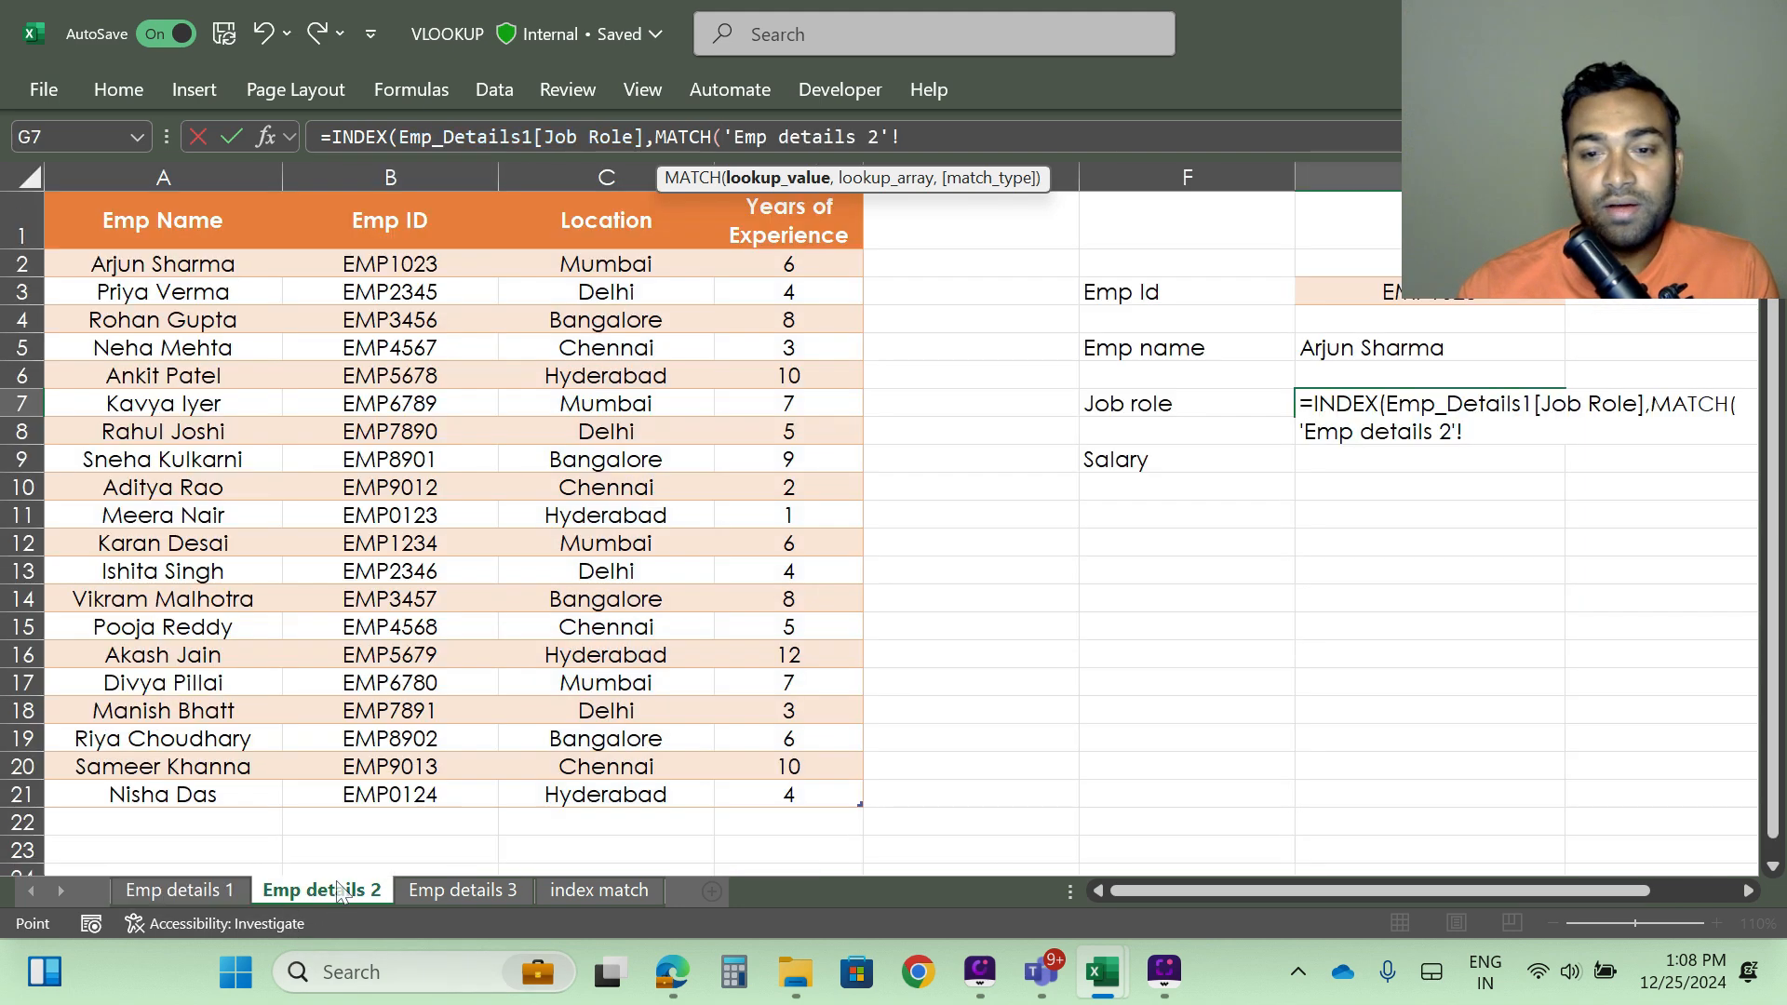
{"action": "left_click", "coordinate": [1389, 296]}
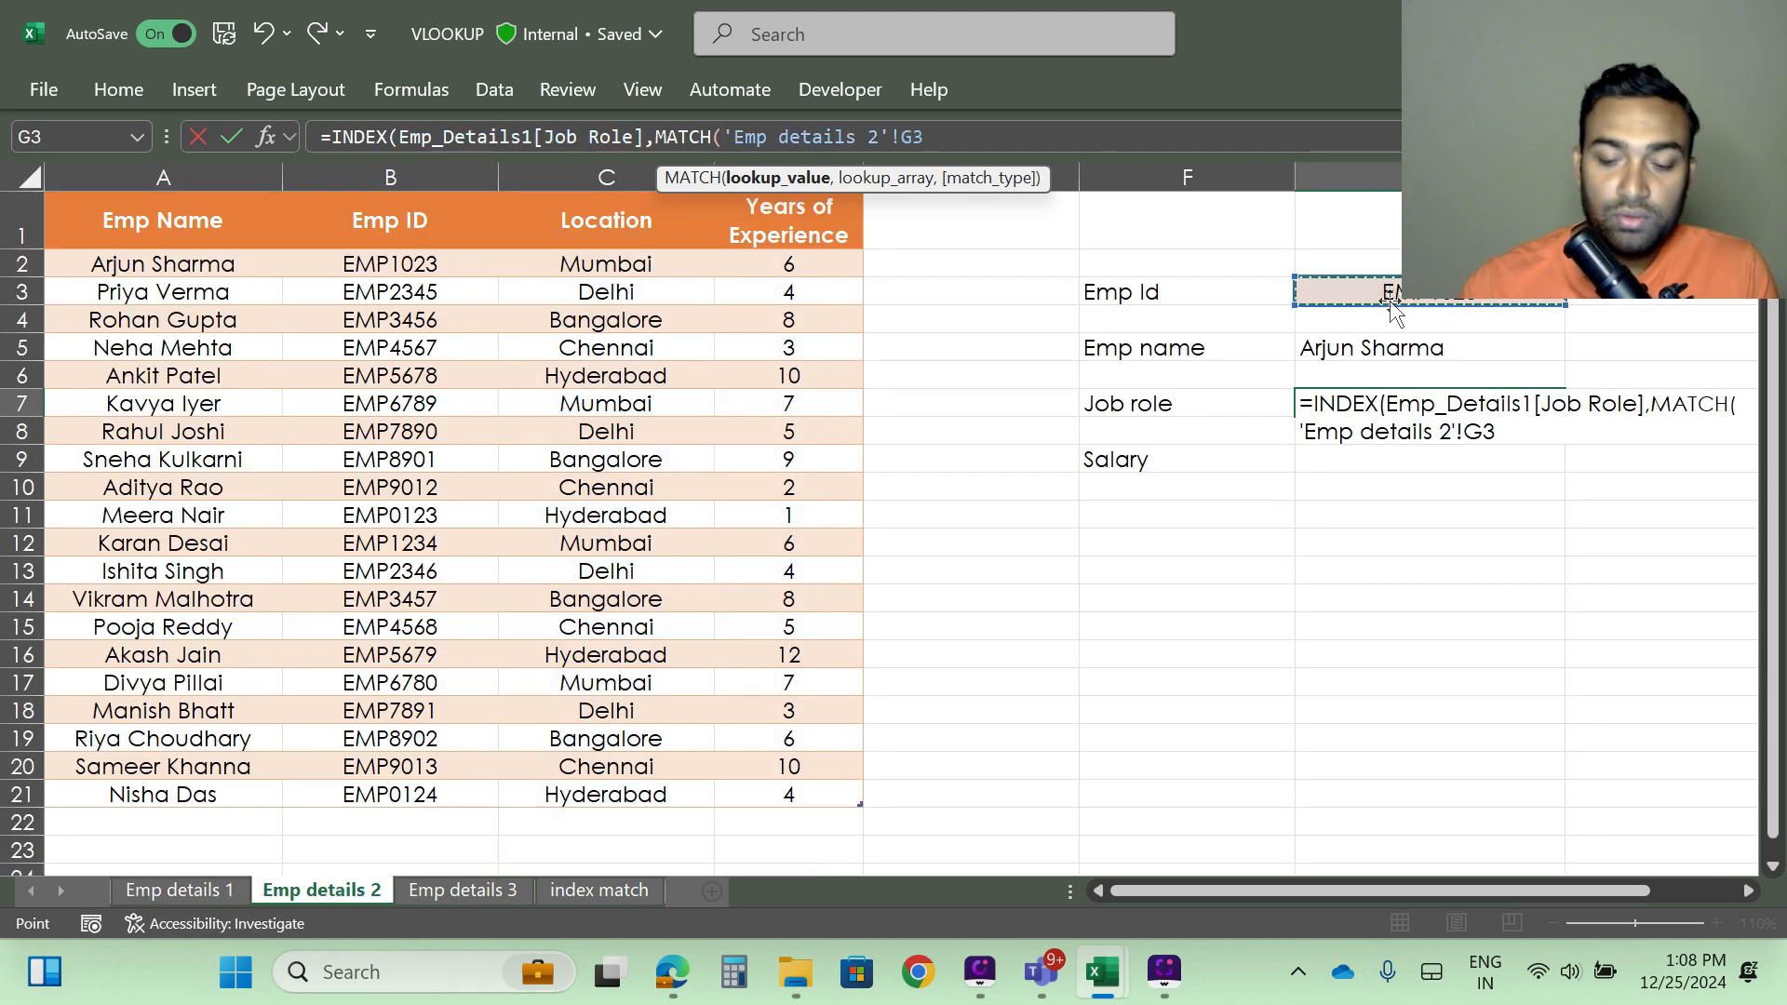
{"action": "type", "text": ","}
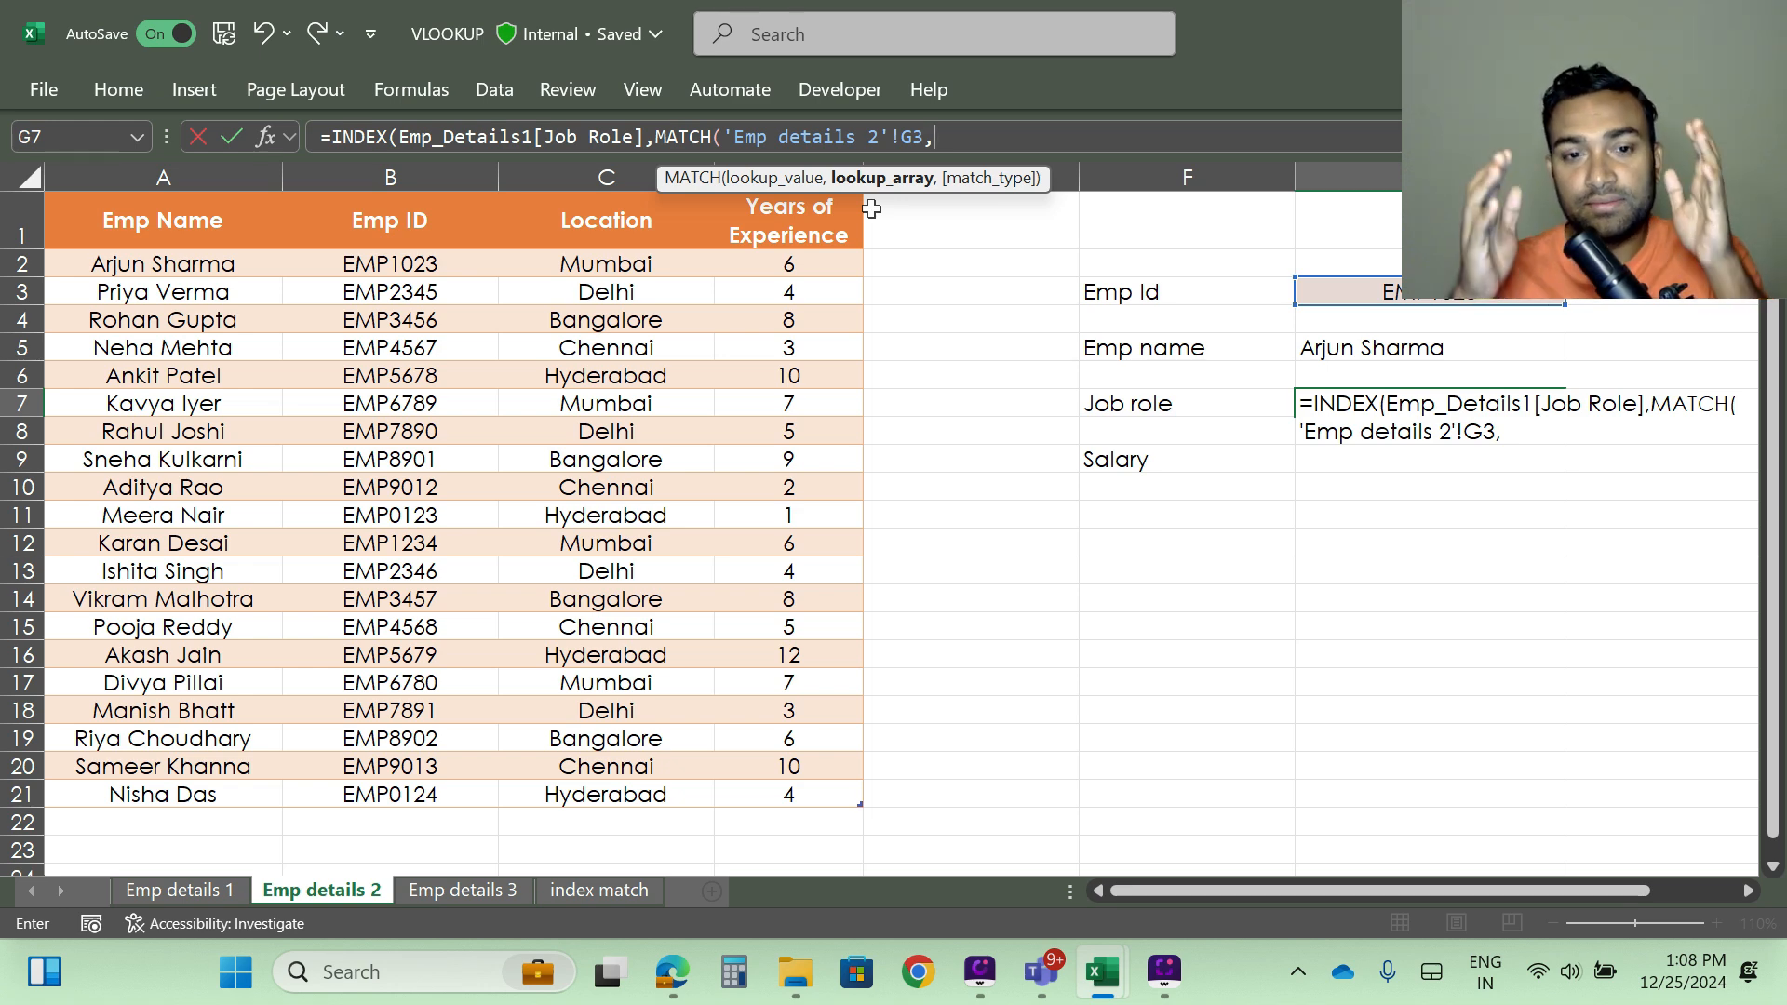
Step: Complete the MATCH in the Job role formula with the Emp ID column of Emp_Details2 as lookup array and match type 0
{"action": "left_click", "coordinate": [401, 196]}
{"action": "type", "text": ","}
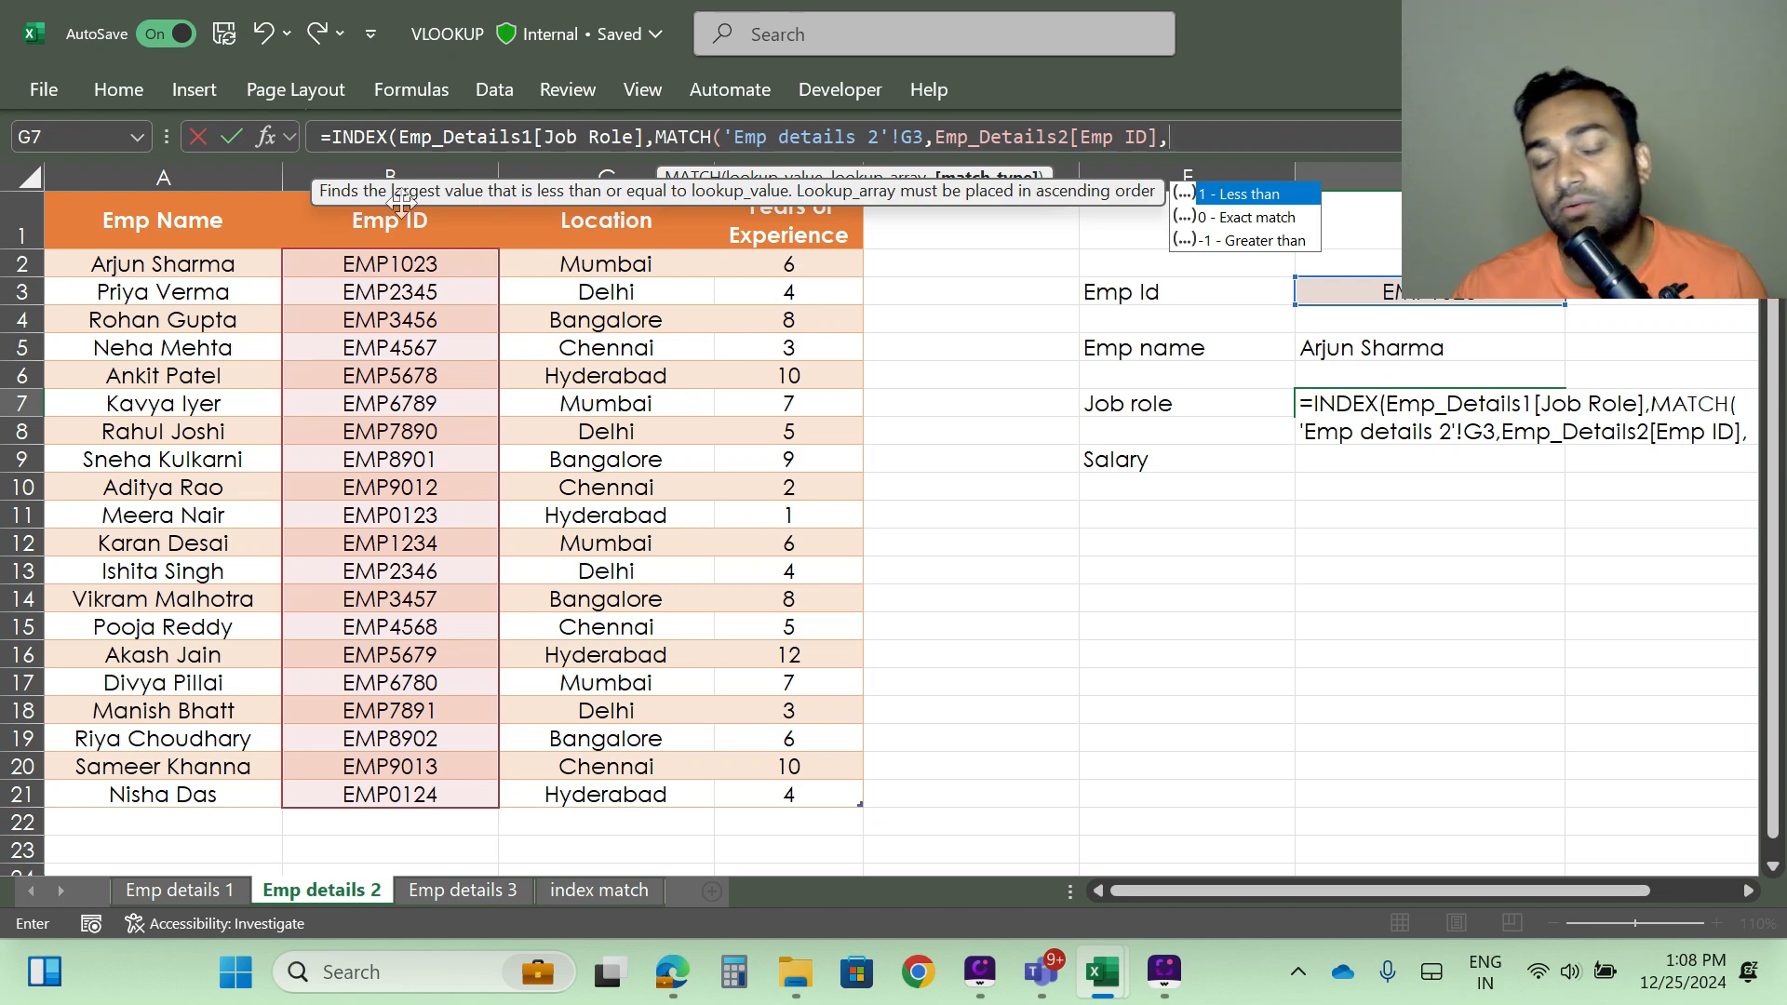
{"action": "type", "text": "0"}
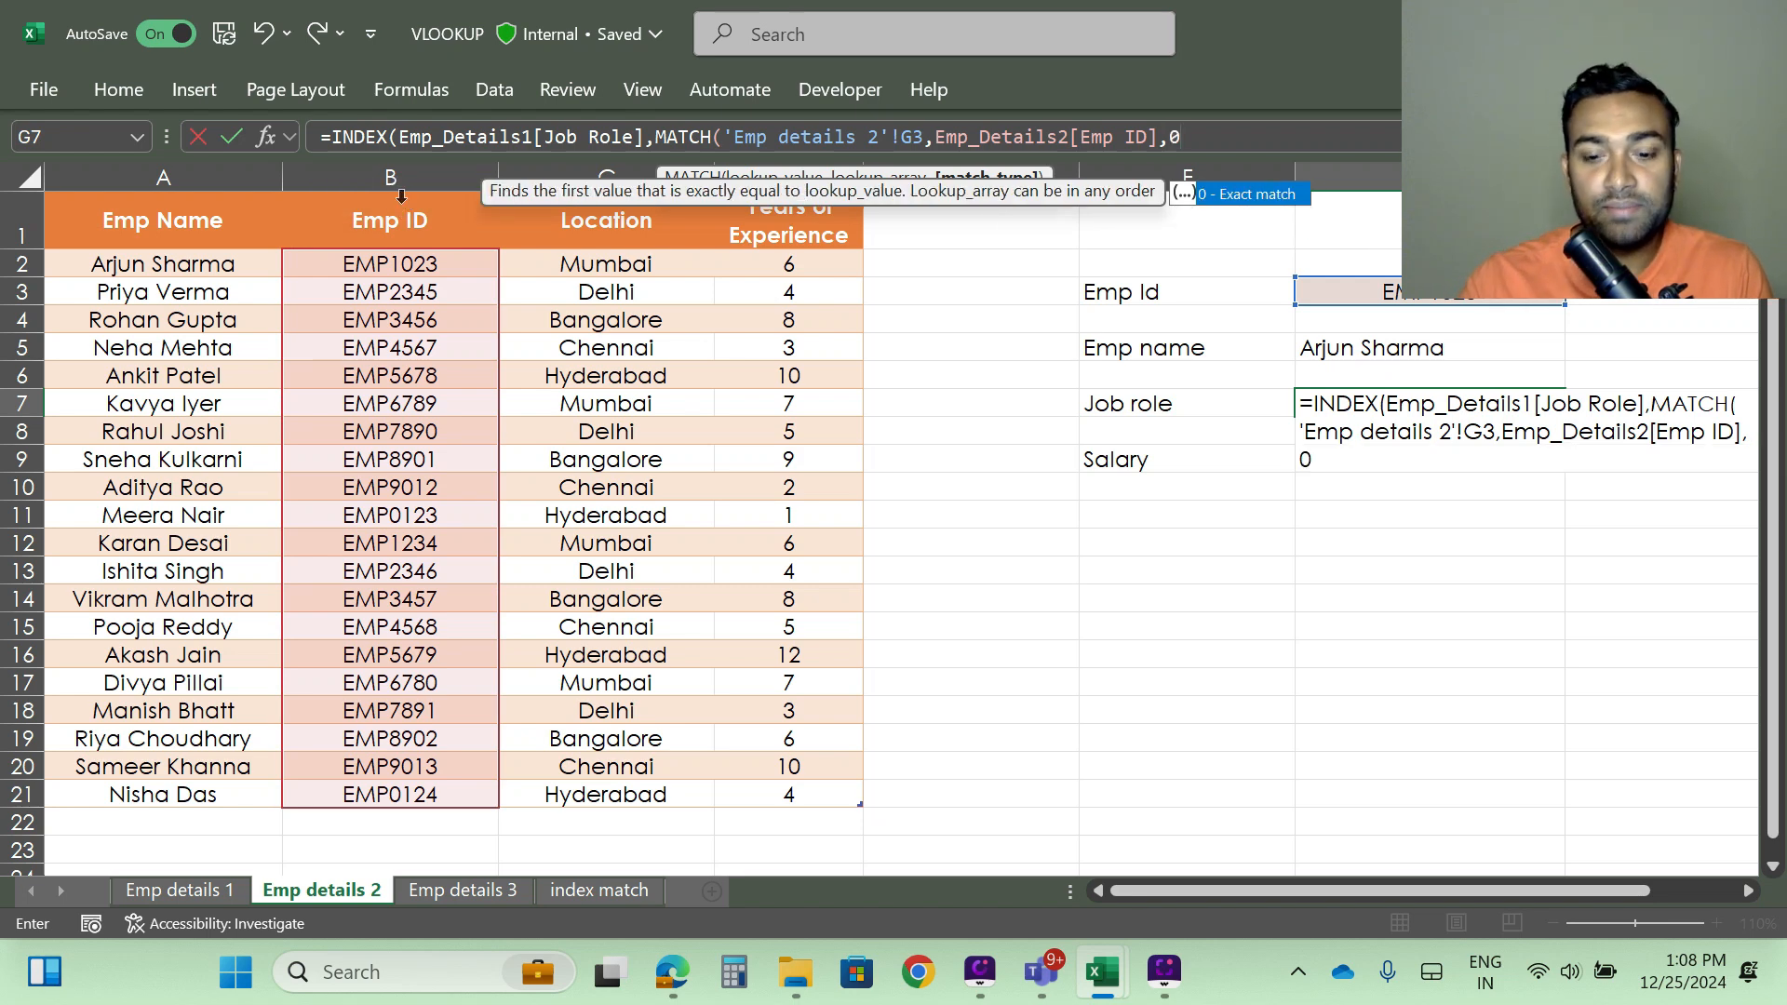
{"action": "type", "text": "),"}
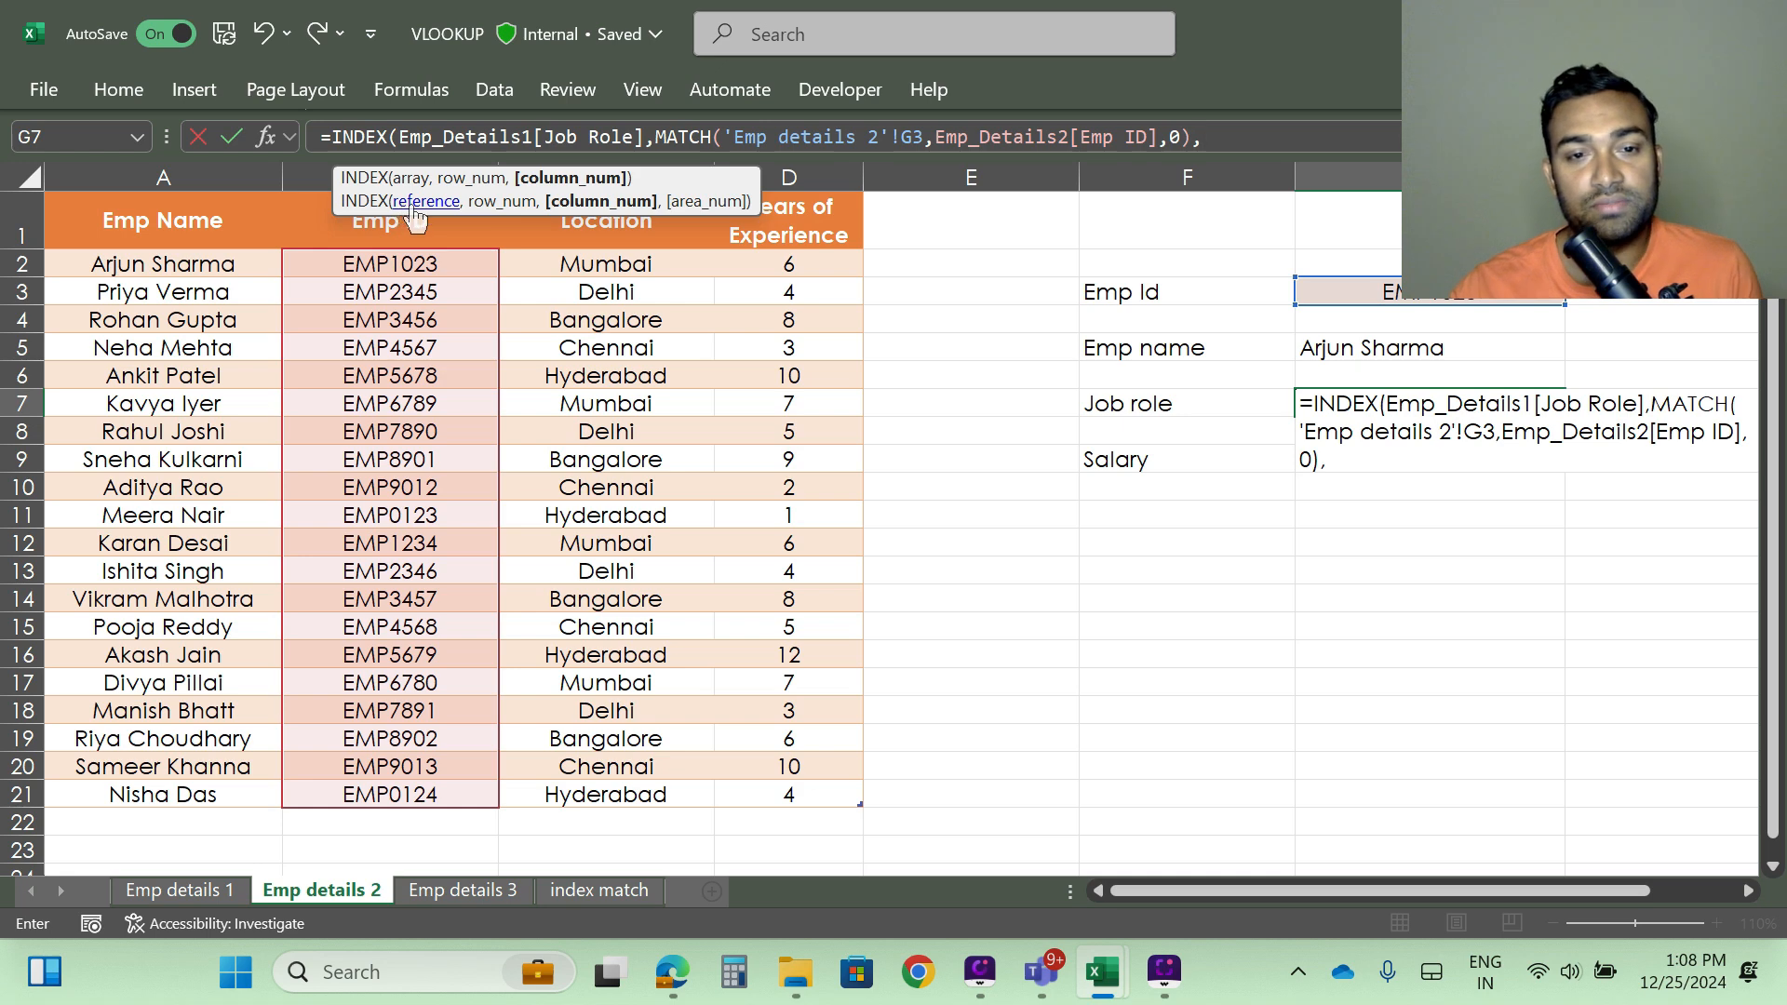
Step: Try to finish the Job role formula with column number 1 after referring to the Emp details 1 sheet
{"action": "left_click", "coordinate": [198, 888]}
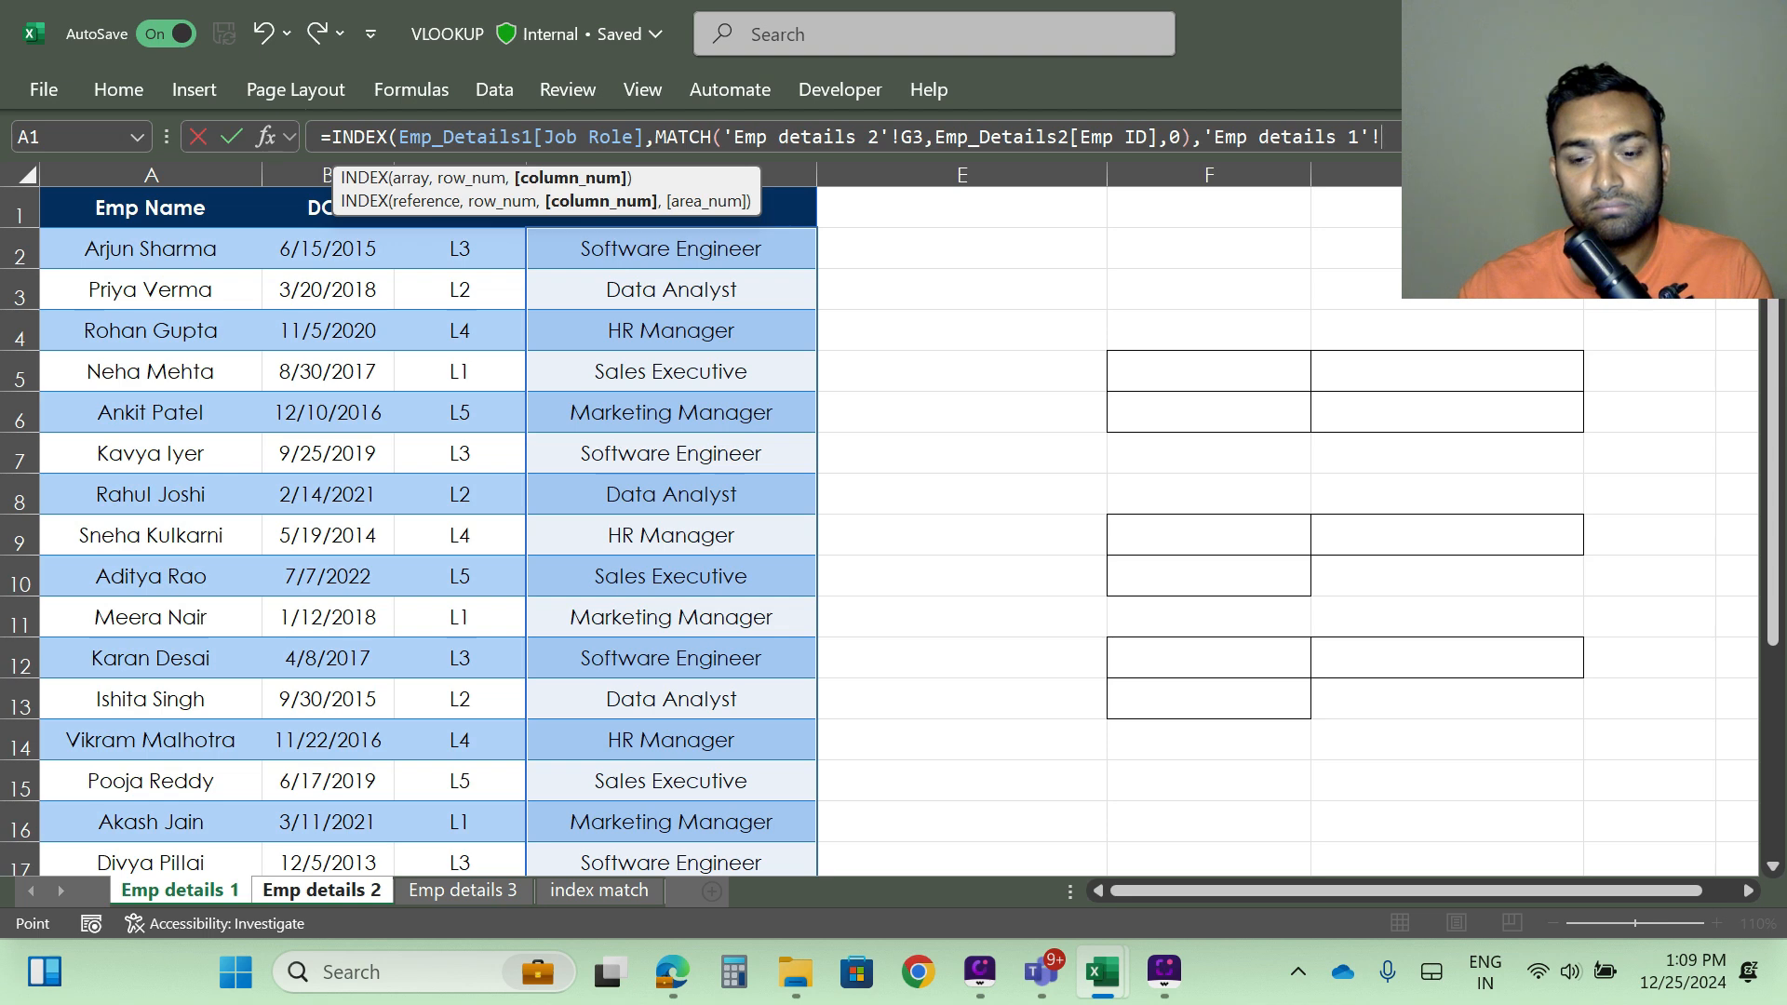
{"action": "type", "text": "1"}
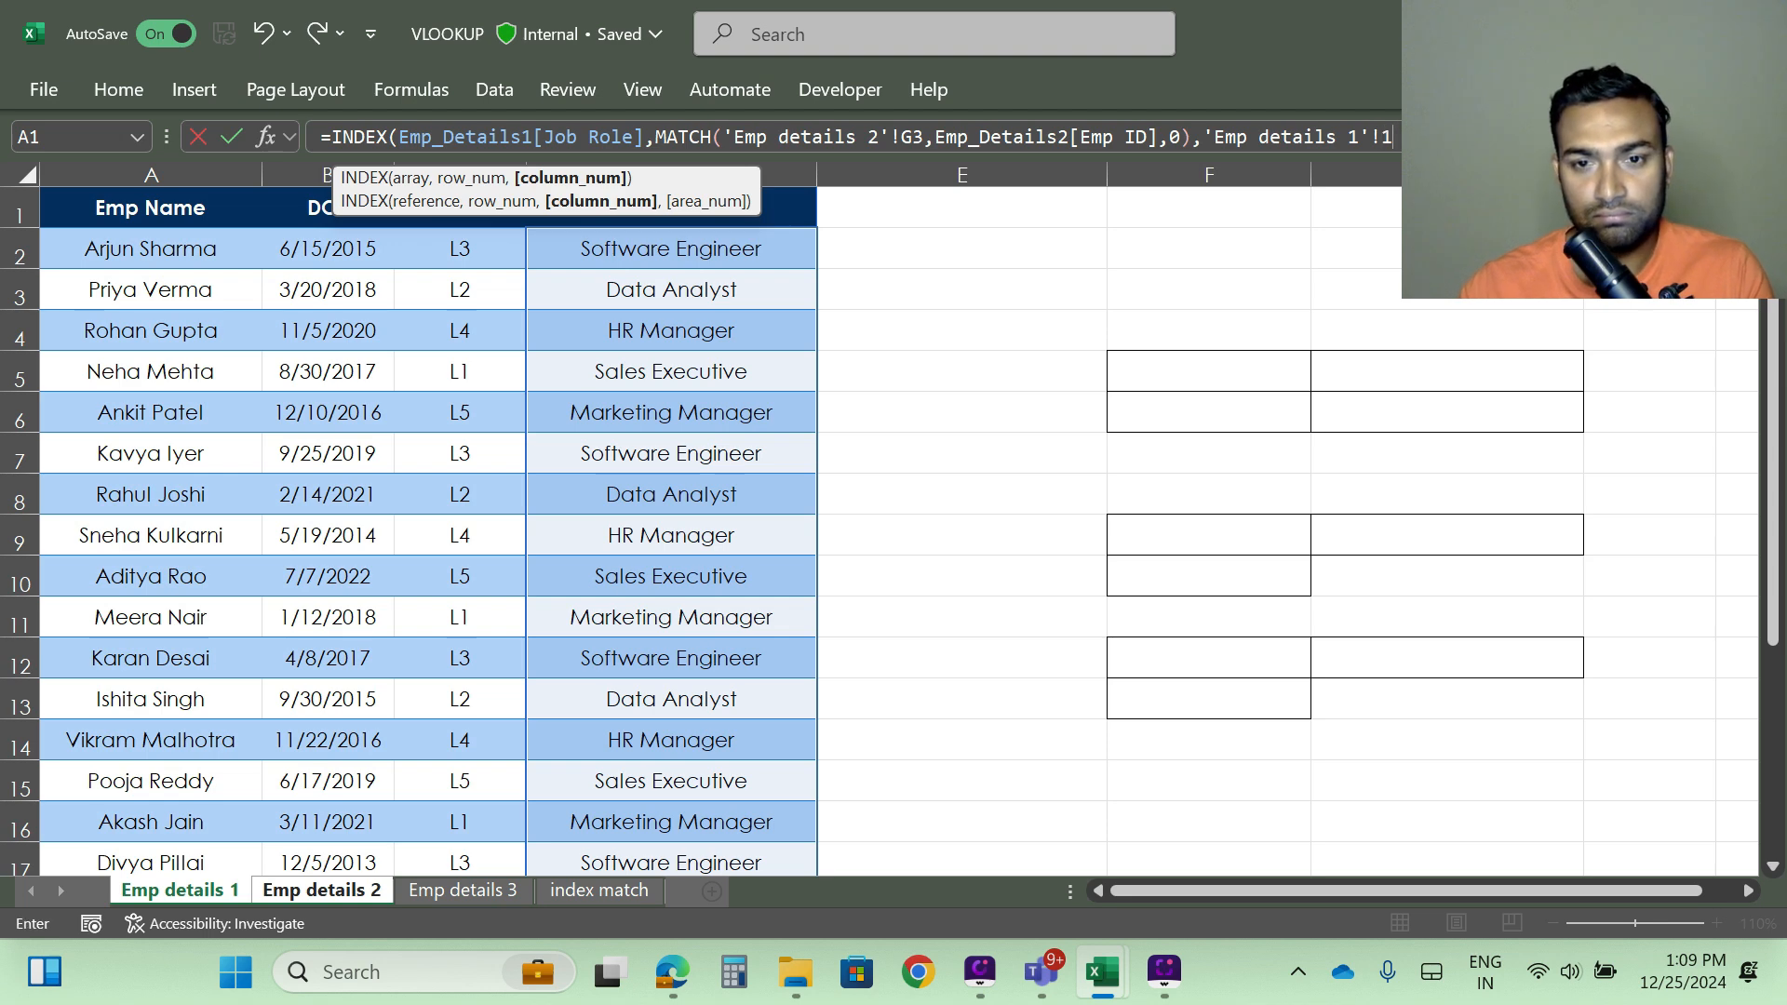
{"action": "type", "text": ")"}
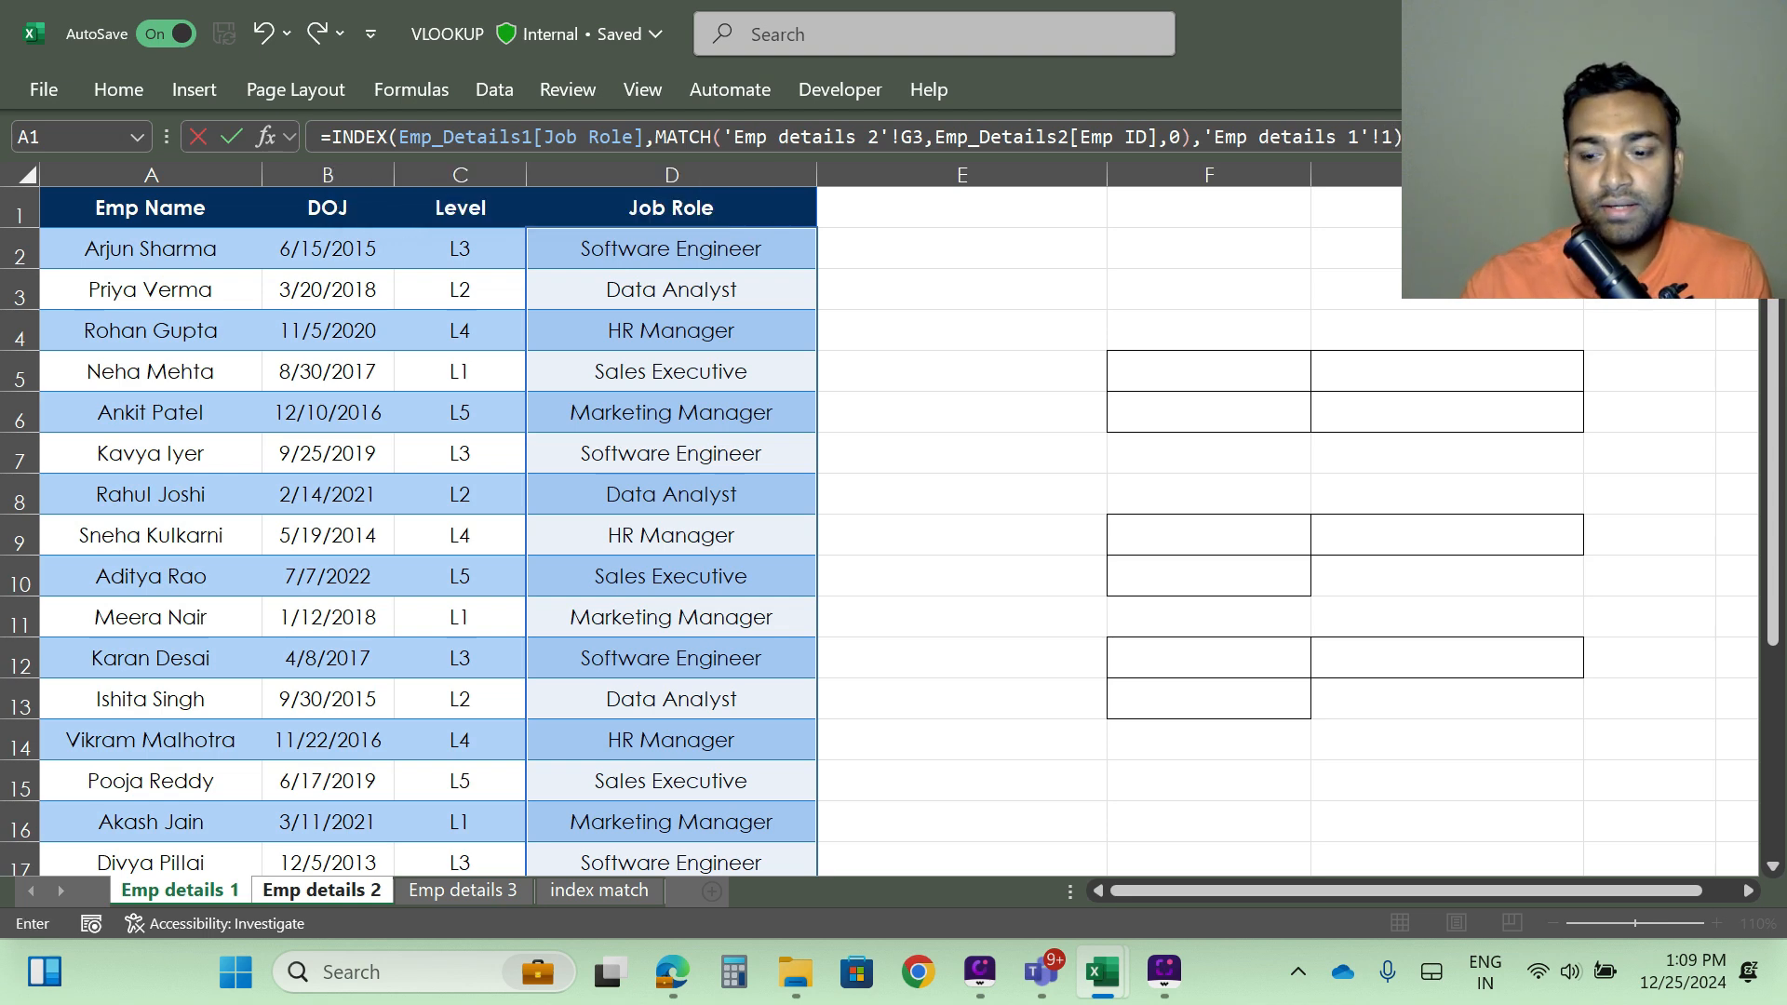
{"action": "key", "text": "Return"}
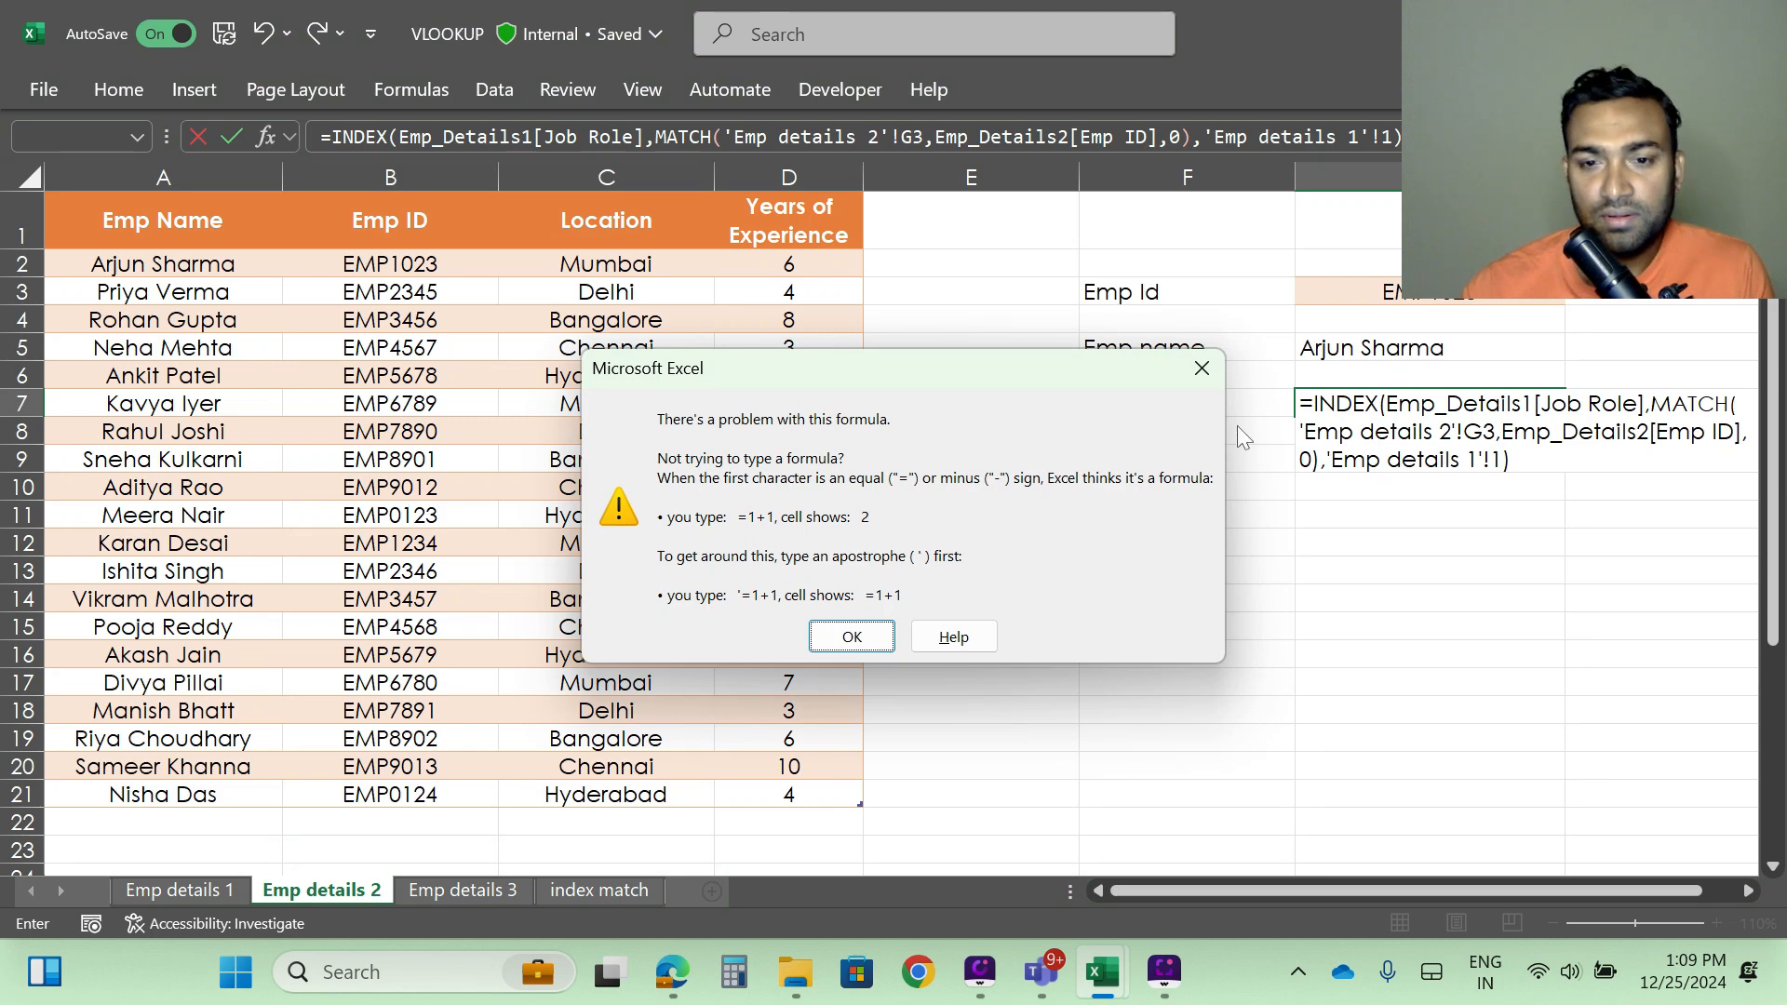
{"action": "left_click", "coordinate": [1203, 373]}
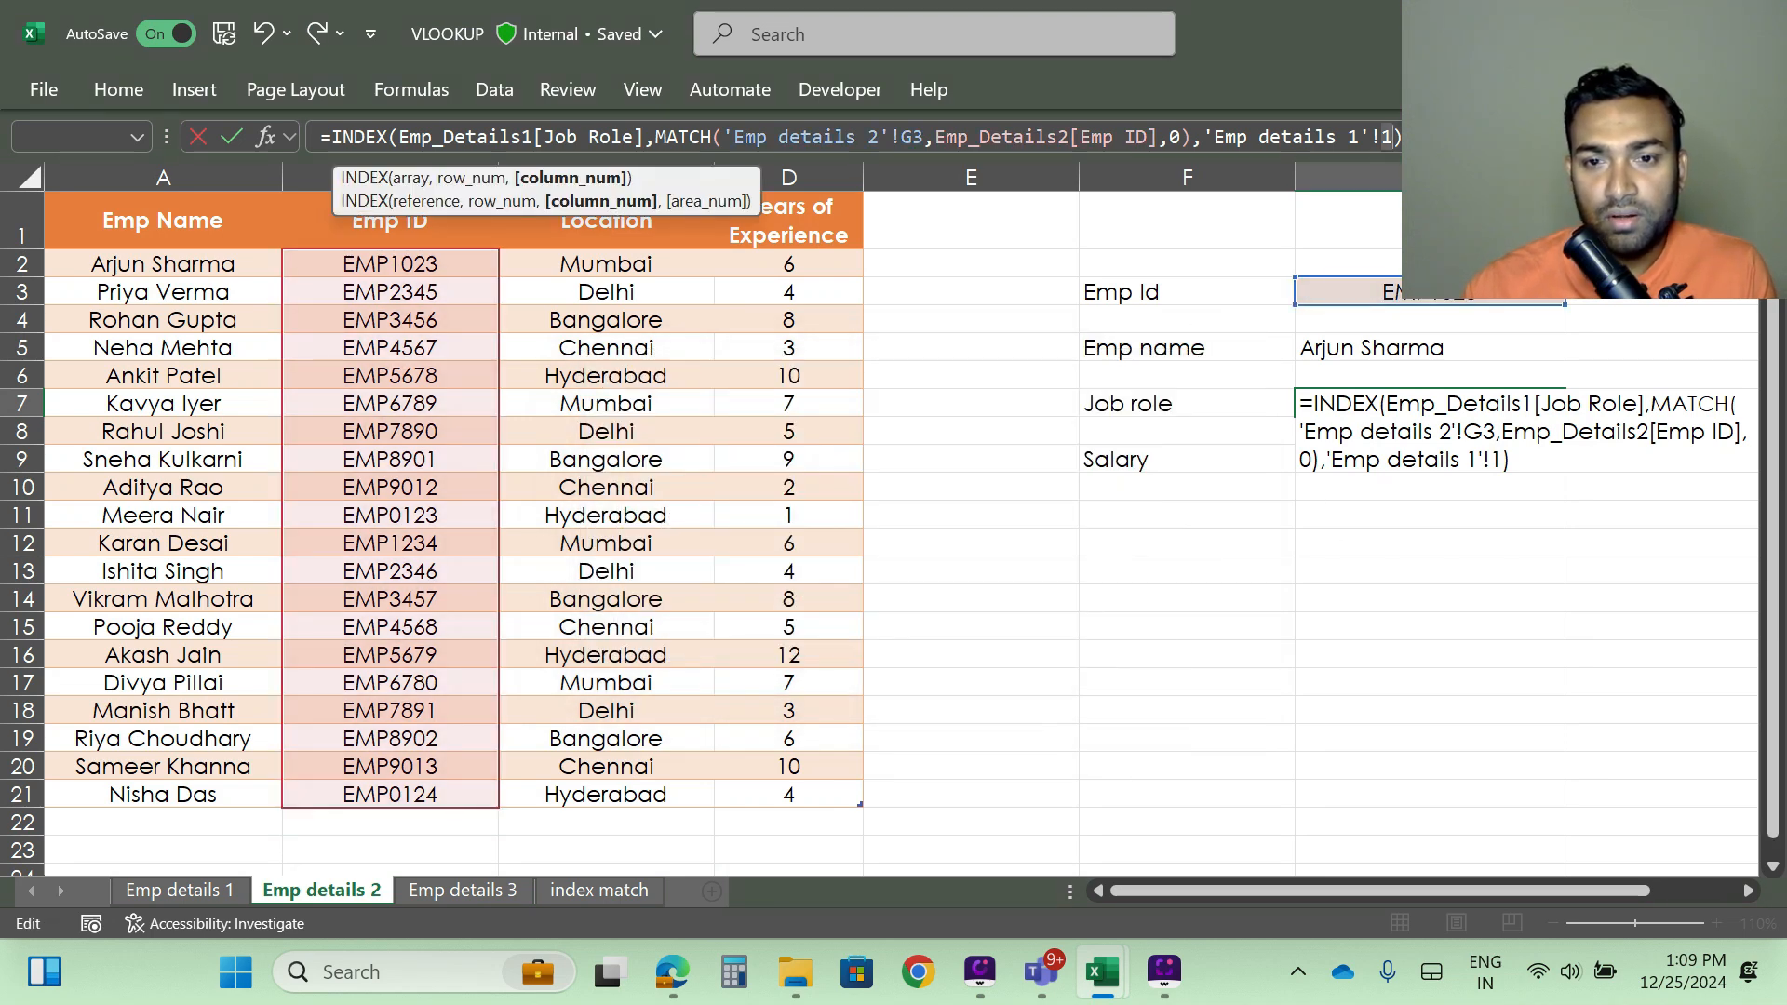
Step: Remove the stray 'Emp details 1'! reference before column number 1, confirm the Job role formula and check its result on Emp details 1
{"action": "left_click", "coordinate": [1371, 137]}
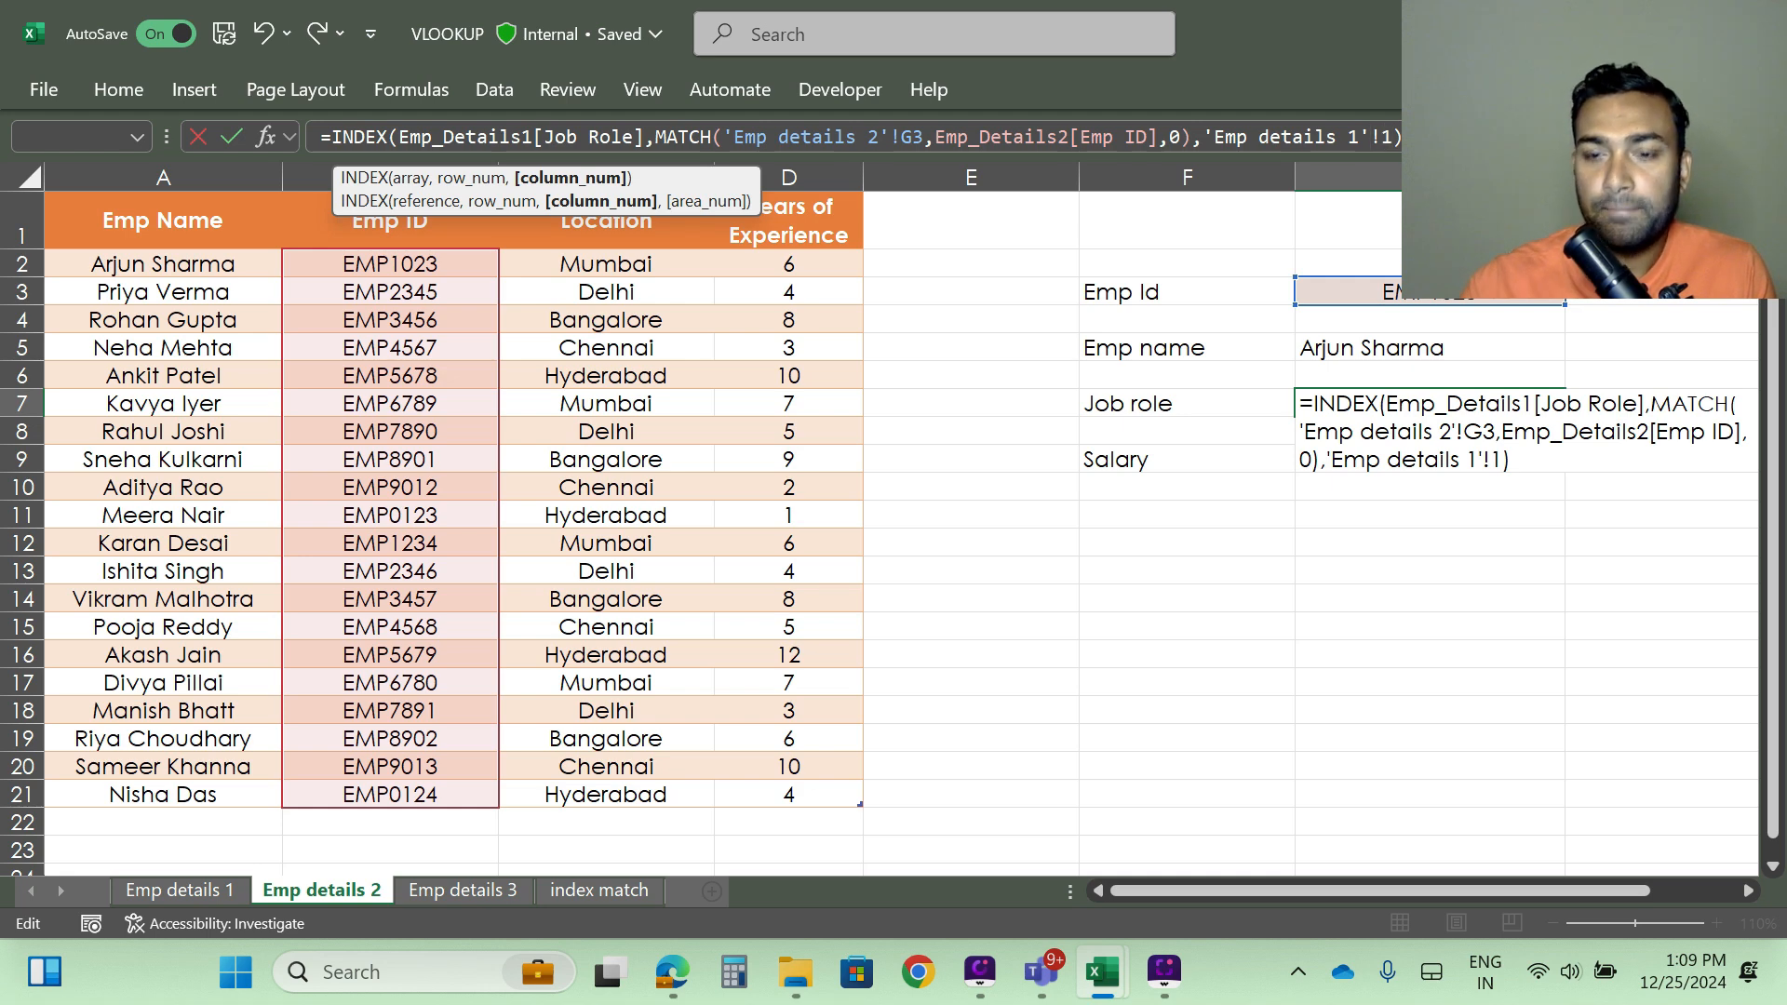
{"action": "key", "text": "BackSpace"}
{"action": "key", "text": "BackSpace"}
{"action": "key", "text": "BackSpace"}
{"action": "key", "text": "BackSpace"}
{"action": "key", "text": "BackSpace"}
{"action": "key", "text": "BackSpace"}
{"action": "key", "text": "BackSpace"}
{"action": "key", "text": "BackSpace"}
{"action": "key", "text": "BackSpace"}
{"action": "key", "text": "BackSpace"}
{"action": "key", "text": "BackSpace"}
{"action": "key", "text": "BackSpace"}
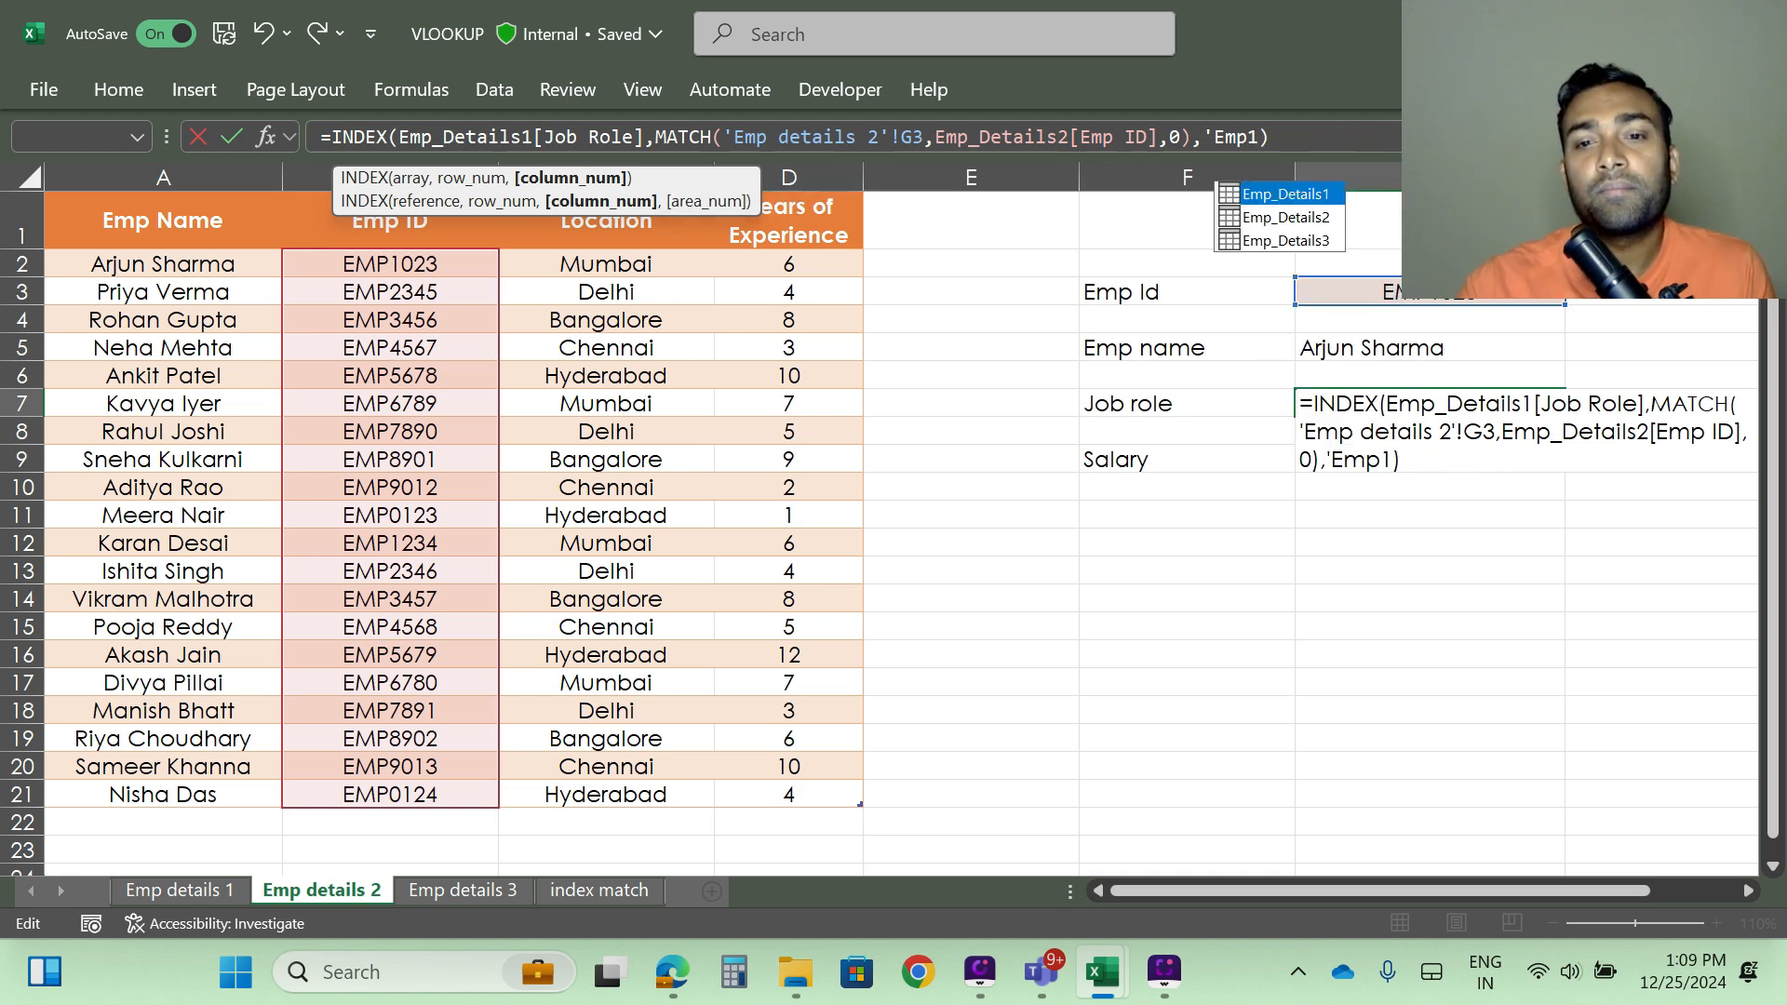
{"action": "key", "text": "BackSpace"}
{"action": "key", "text": "BackSpace"}
{"action": "key", "text": "BackSpace"}
{"action": "key", "text": "BackSpace"}
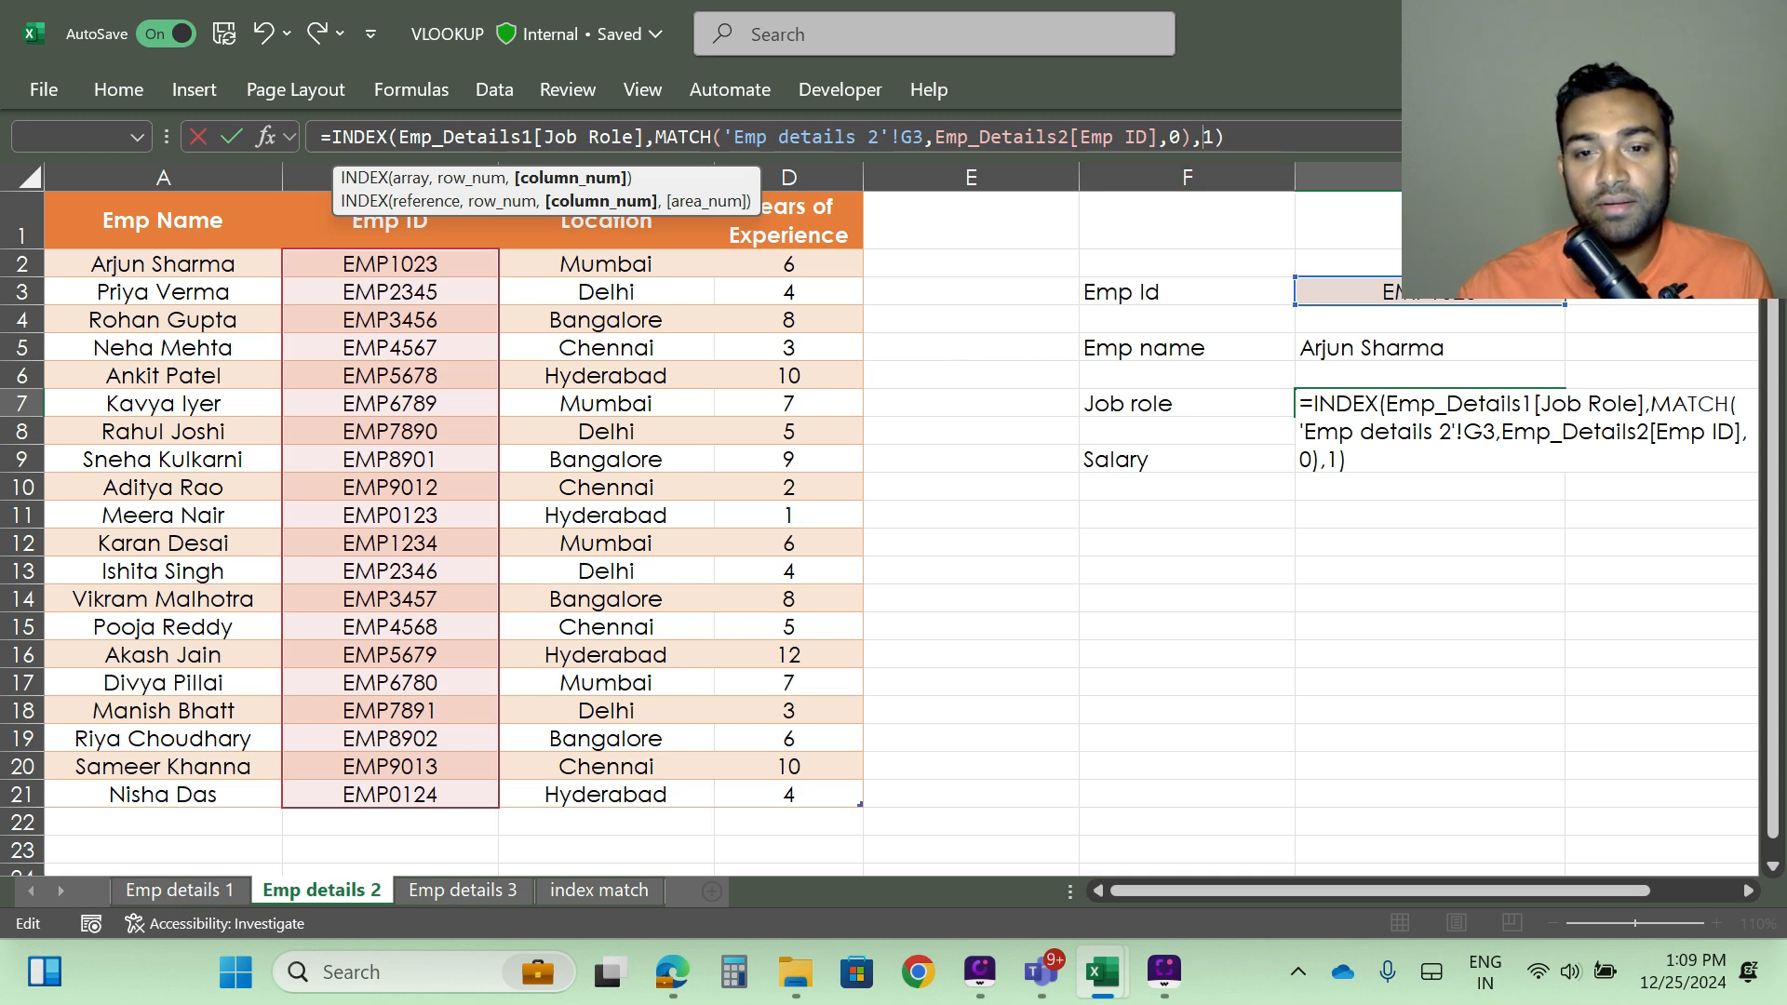
{"action": "key", "text": "Return"}
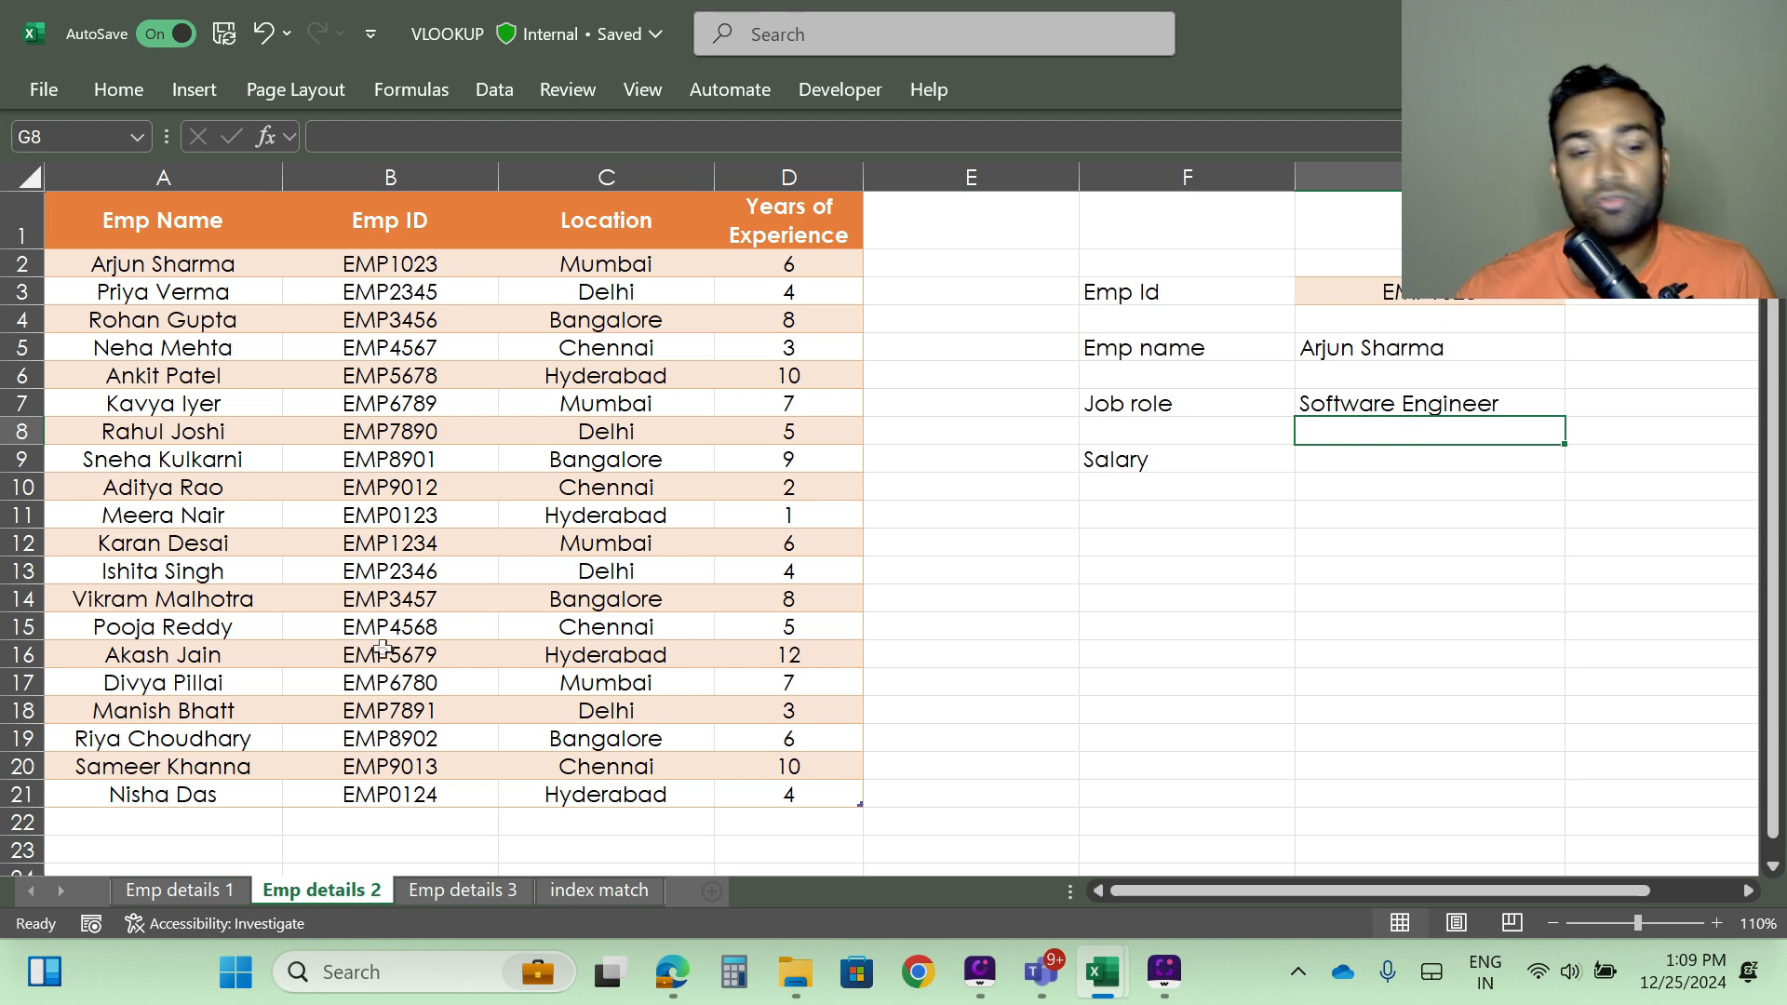
{"action": "left_click", "coordinate": [188, 889]}
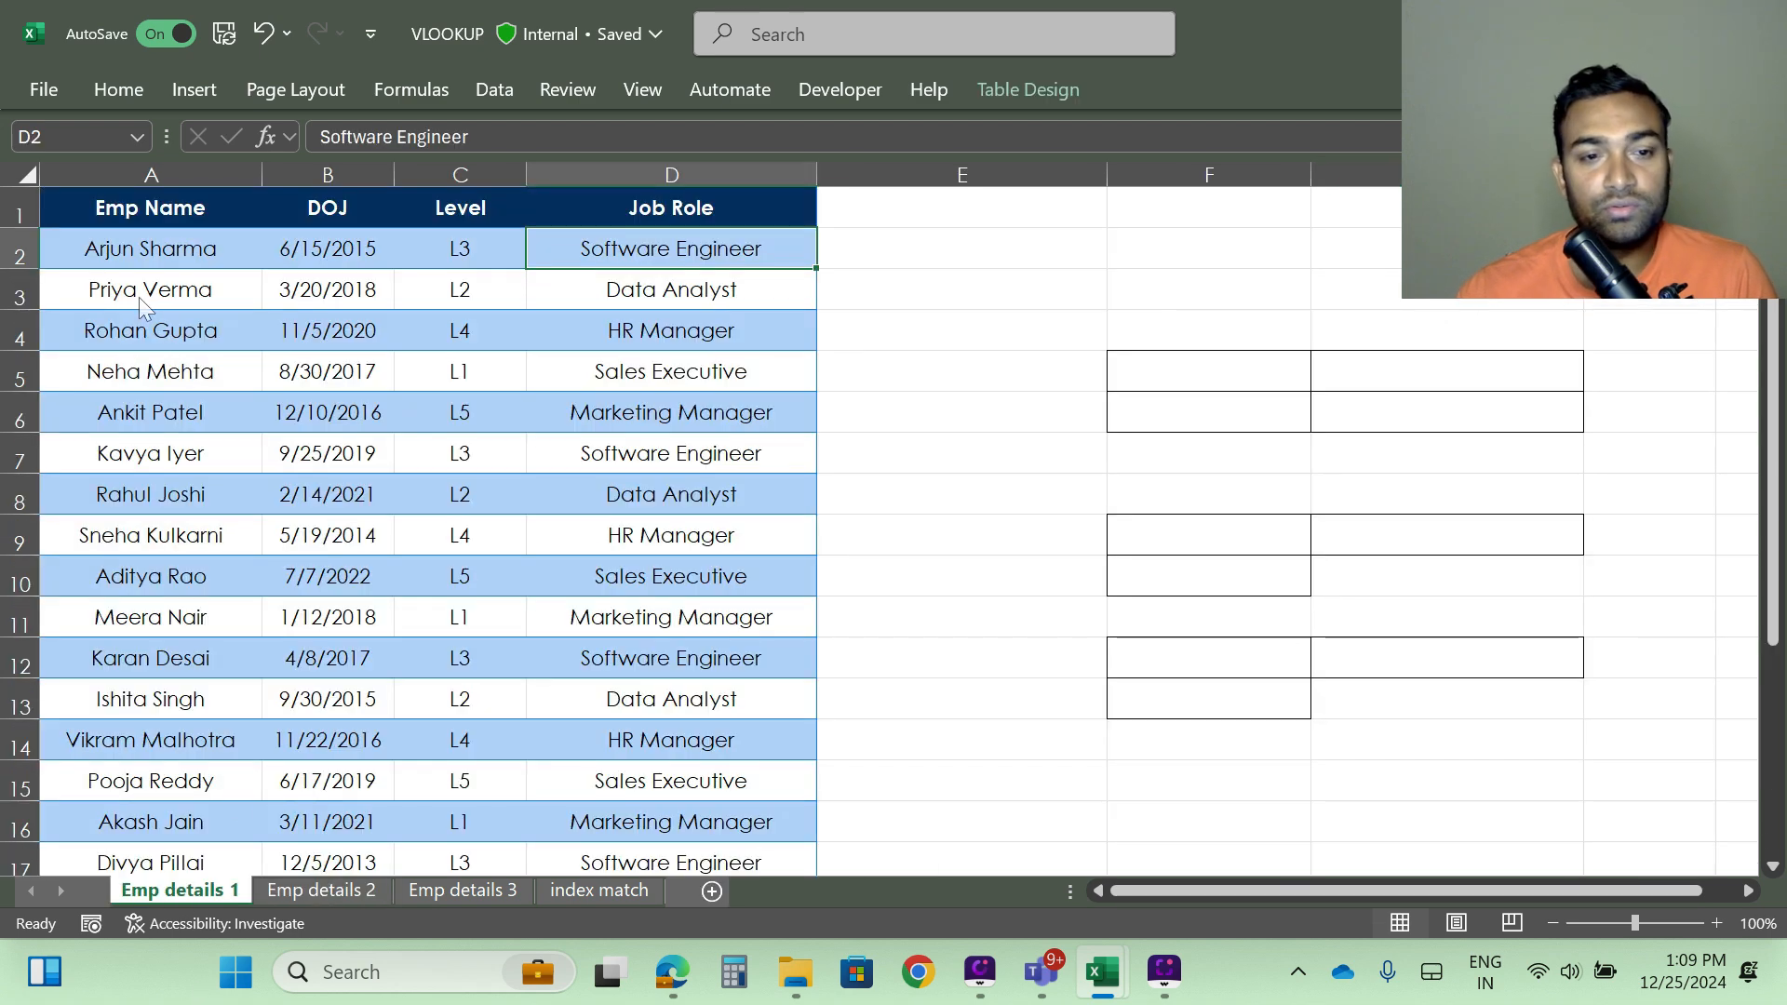
{"action": "left_click", "coordinate": [314, 886]}
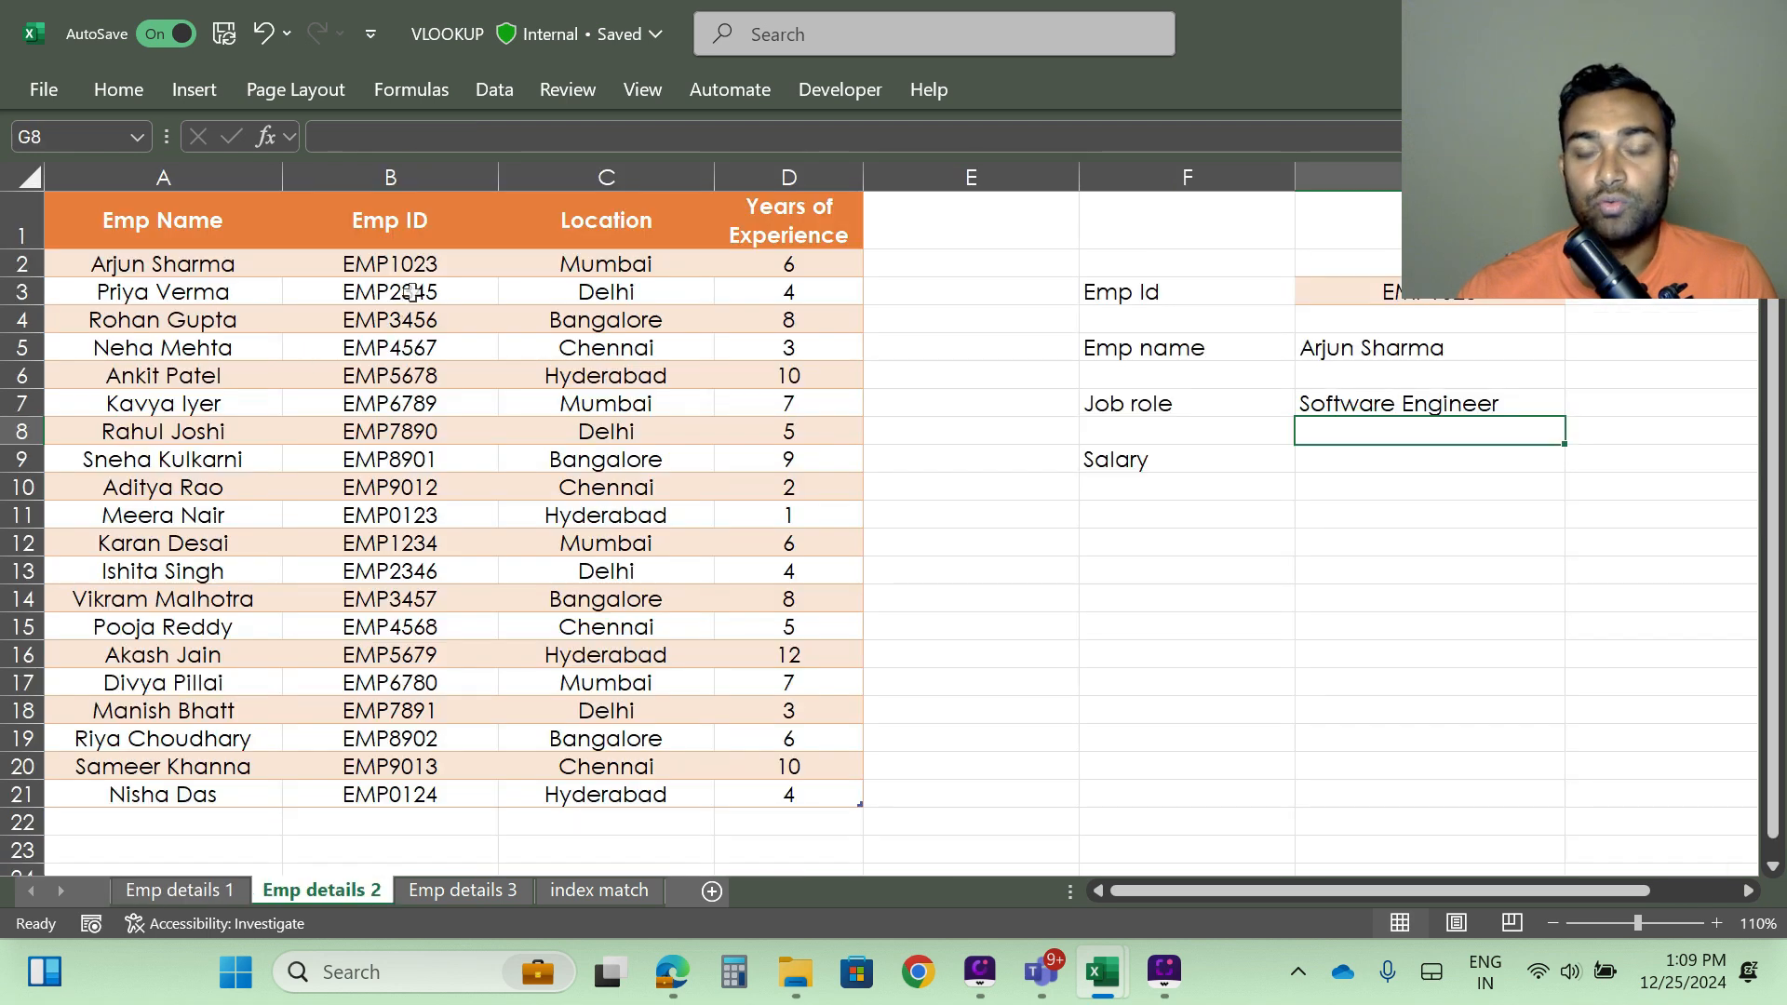
Step: Start an INDEX formula in the Salary cell G9 with the Salary column of Emp_Details3 as its array
{"action": "left_click", "coordinate": [1344, 462]}
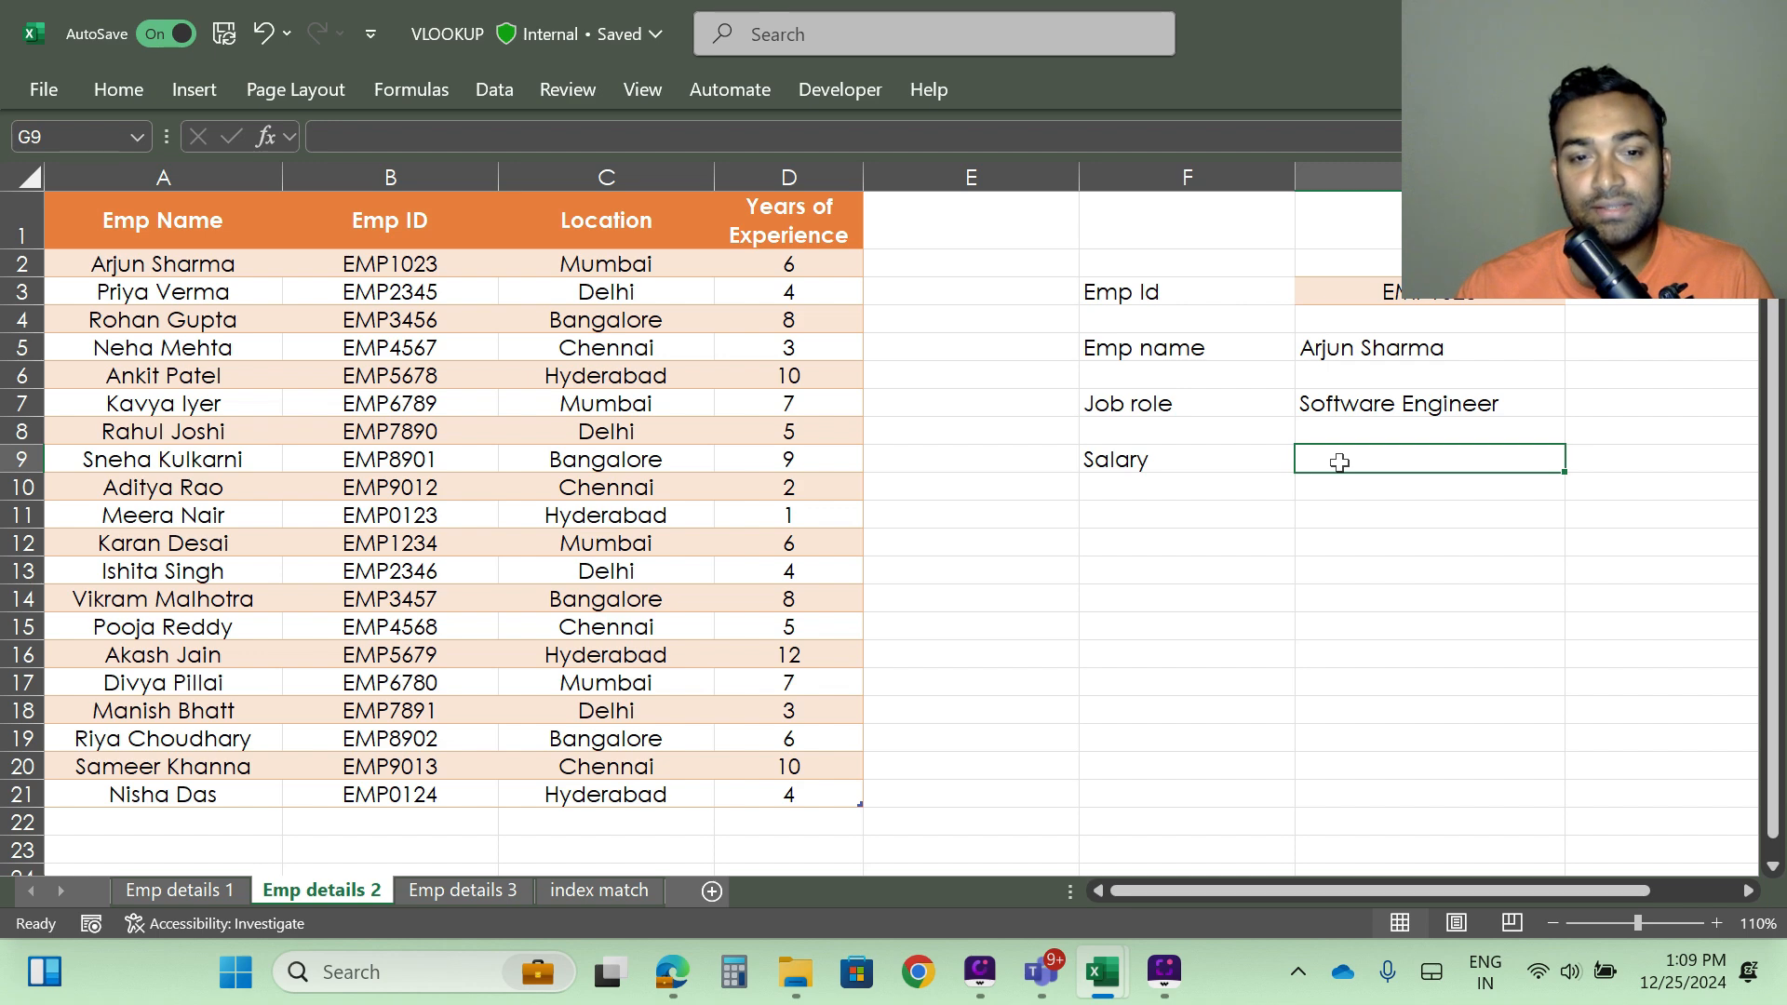
{"action": "left_click", "coordinate": [448, 892]}
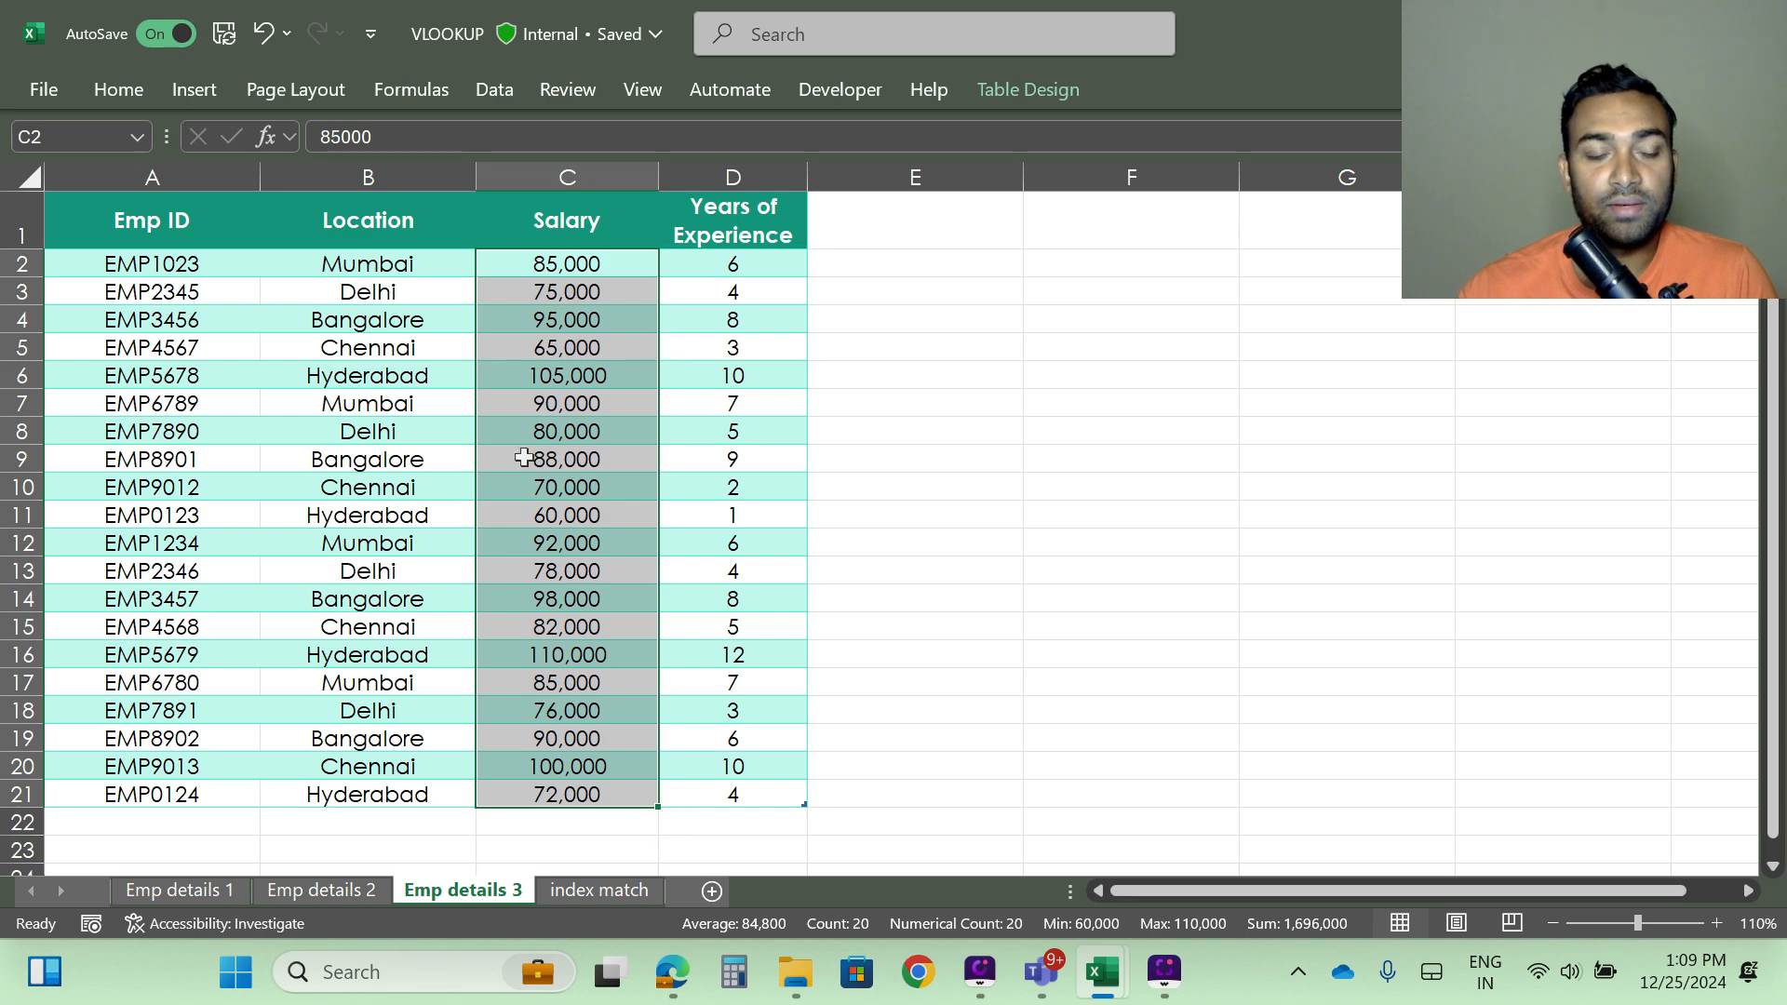
{"action": "left_click", "coordinate": [384, 889]}
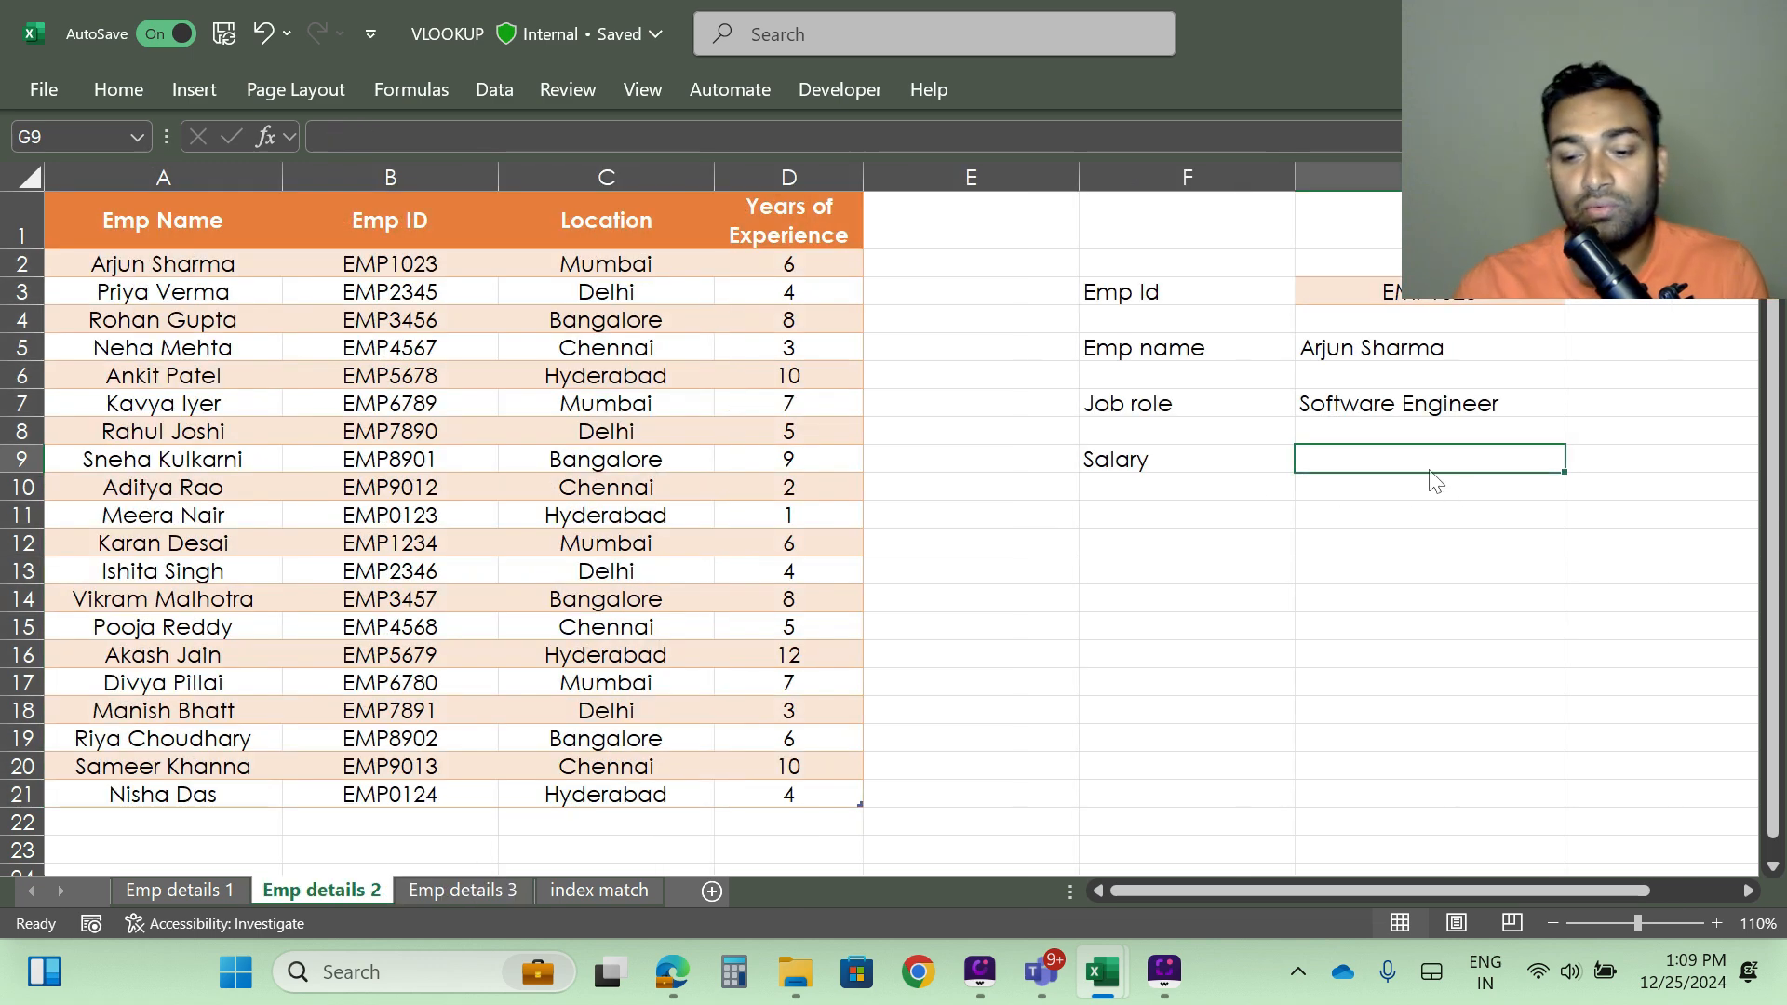
{"action": "type", "text": "=index"}
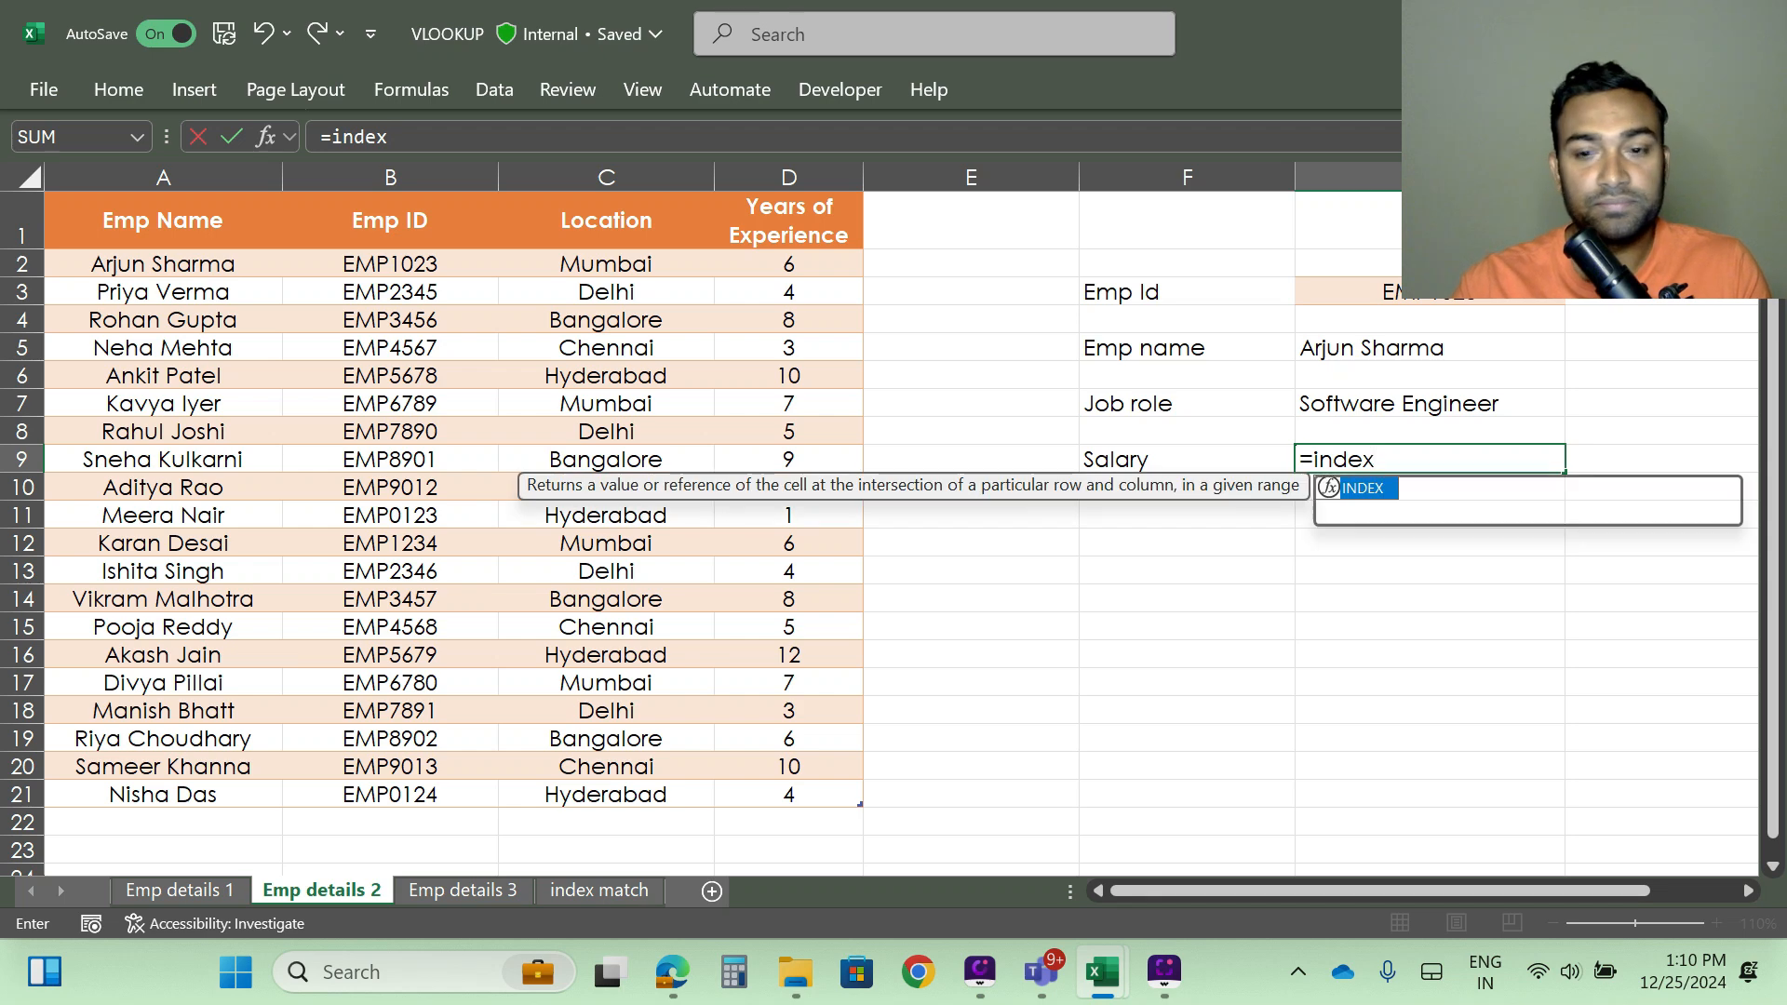
{"action": "key", "text": "Tab"}
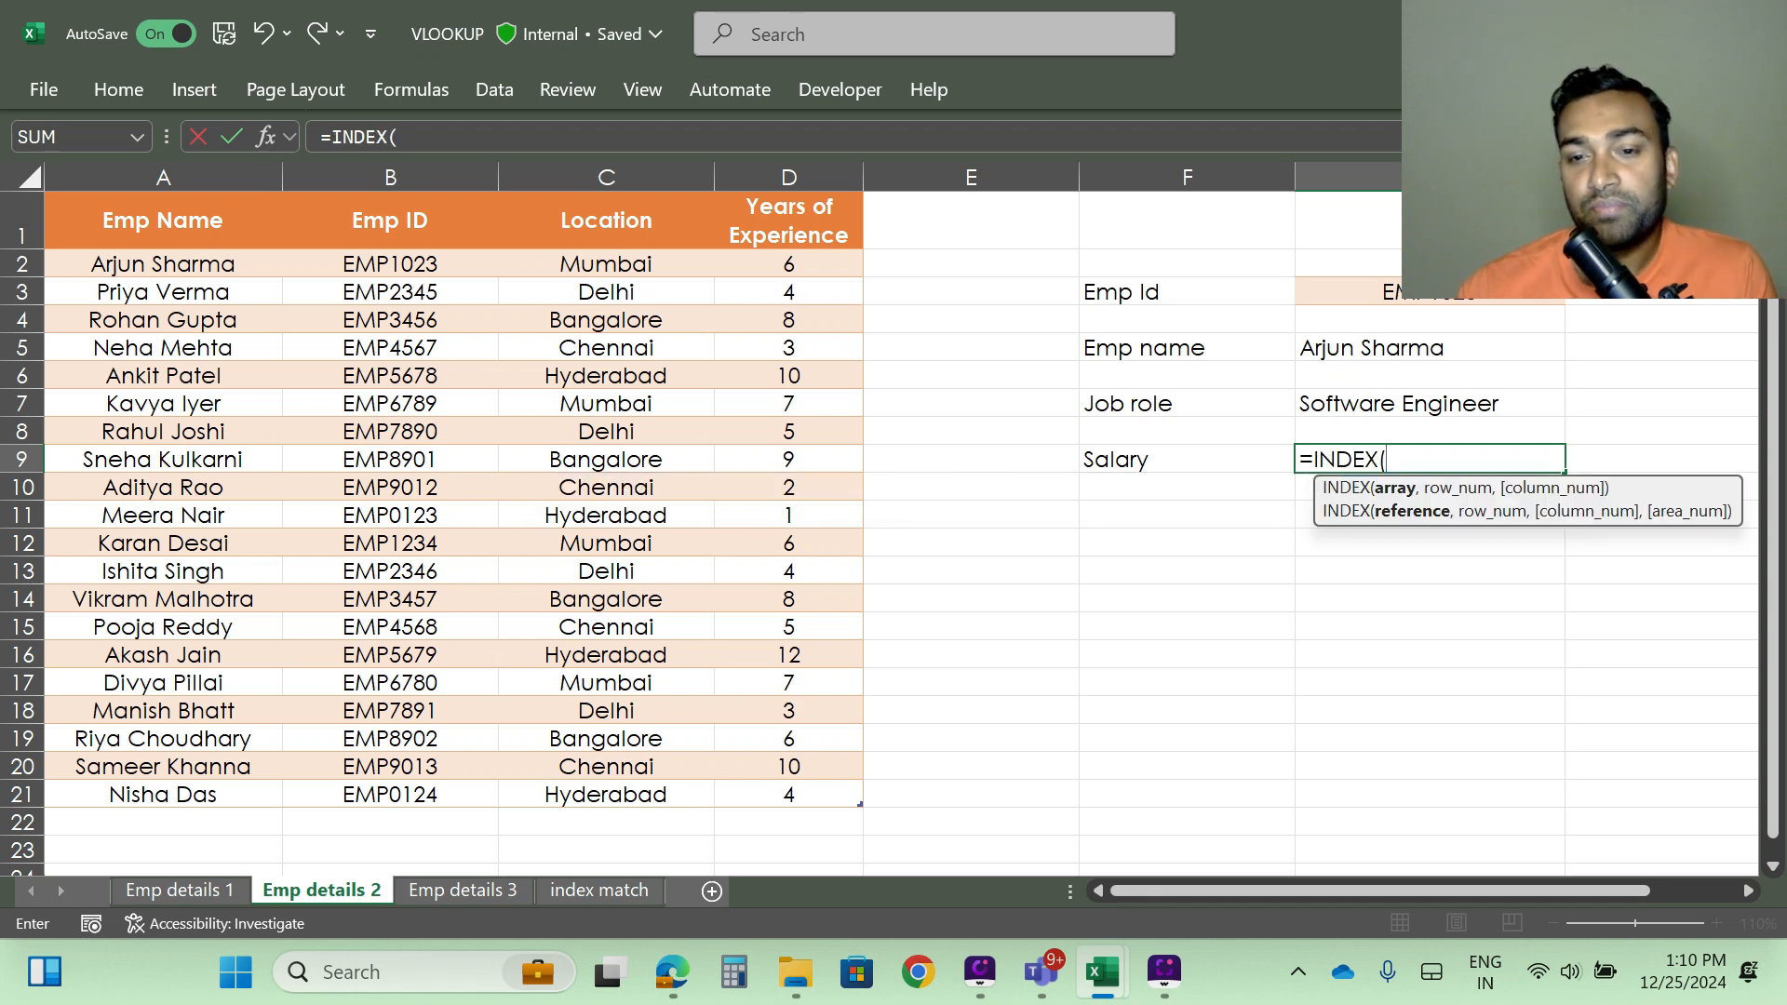
{"action": "left_click", "coordinate": [470, 891]}
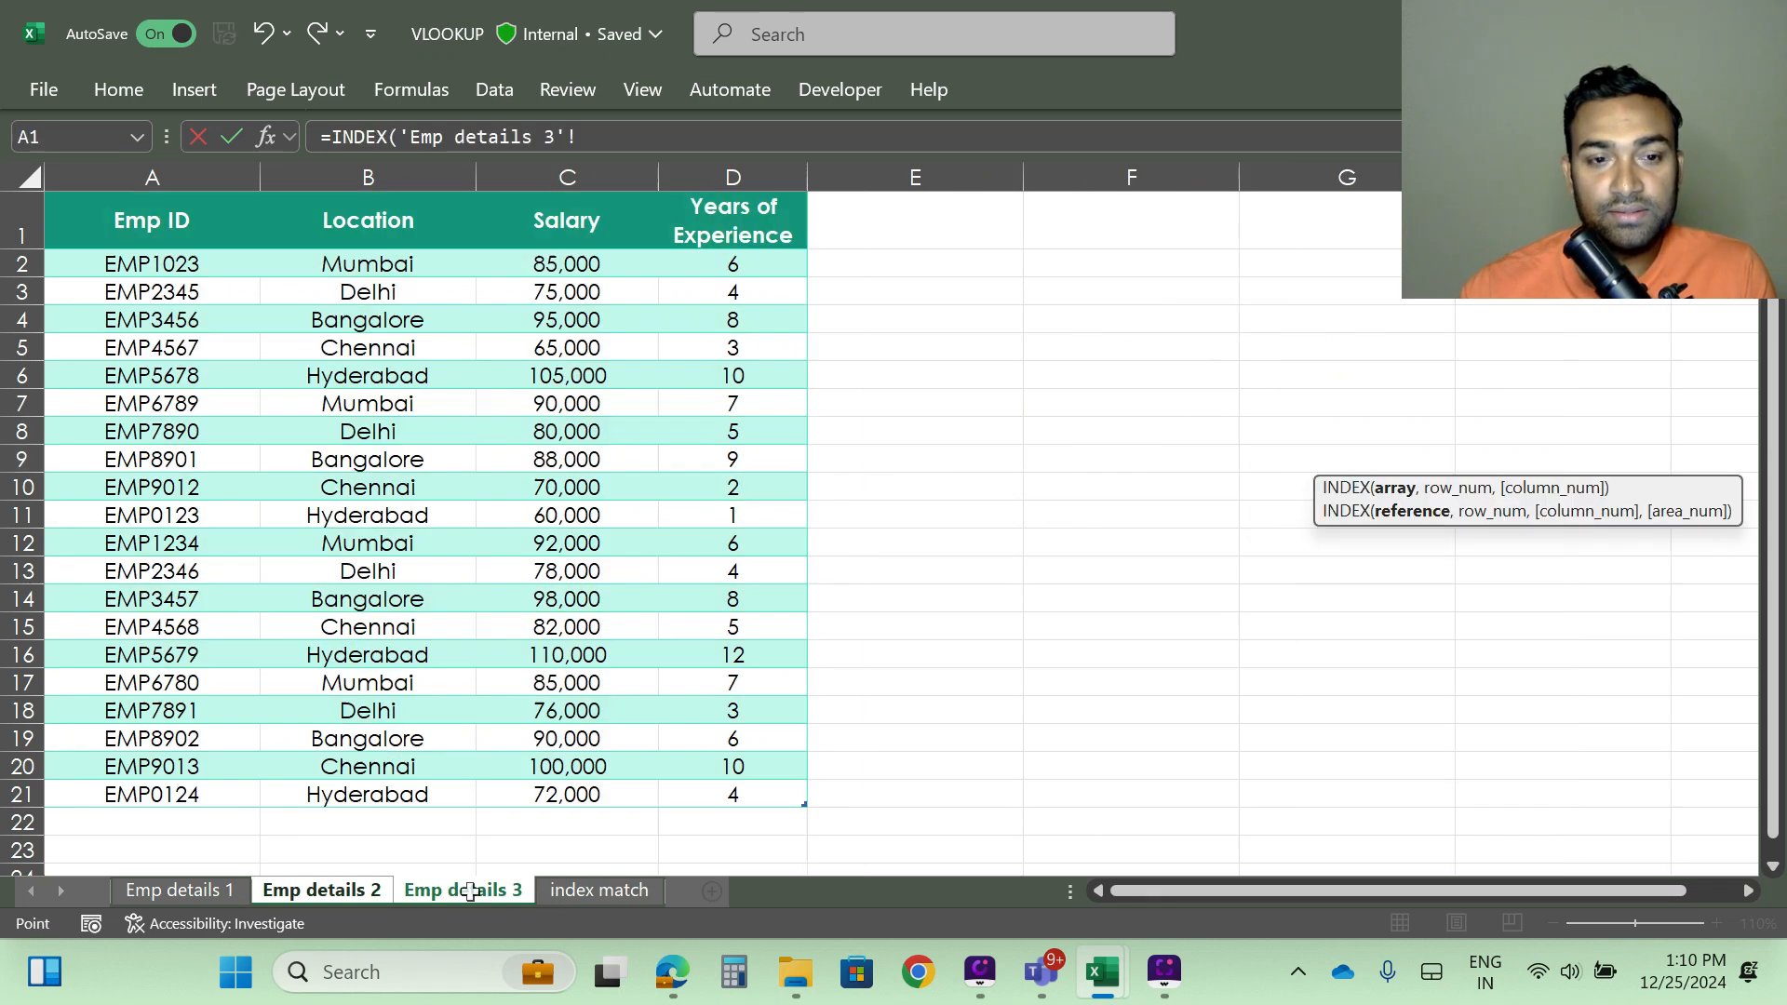
{"action": "left_click", "coordinate": [565, 197]}
{"action": "type", "text": ","}
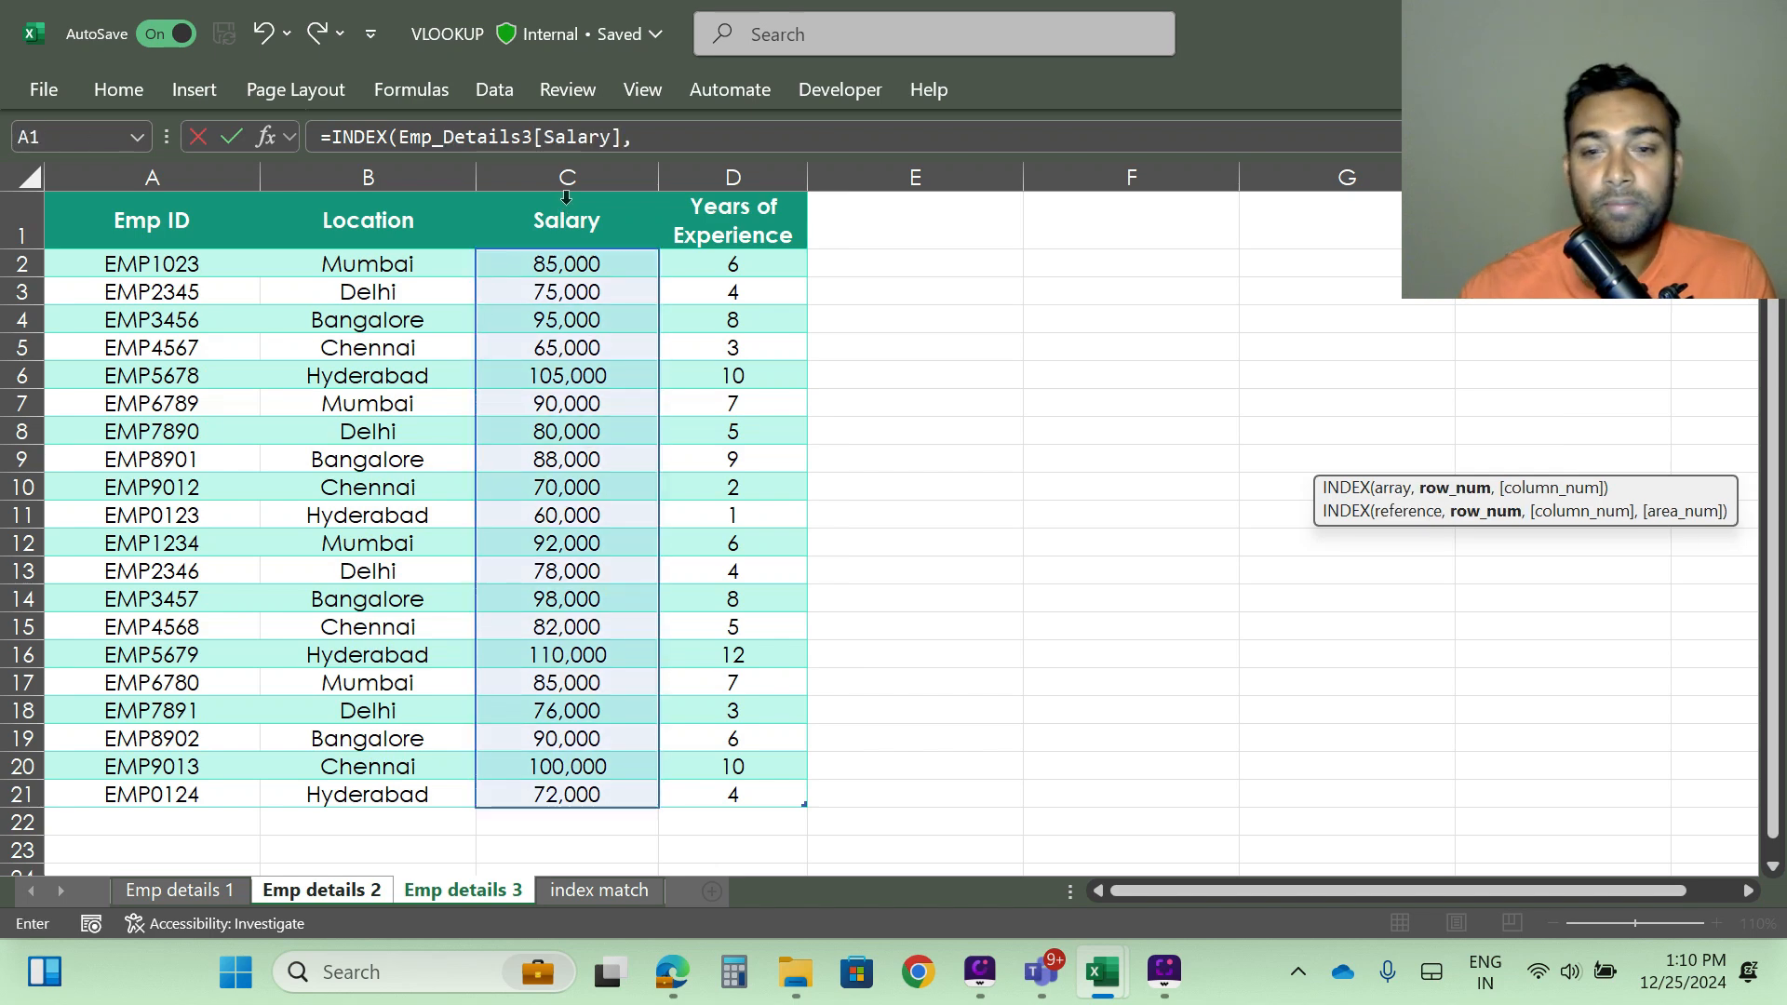
Step: Nest a MATCH as the row number of the Salary formula, with the Emp Id cell G3 on Emp details 2 as lookup value
{"action": "left_click", "coordinate": [637, 138]}
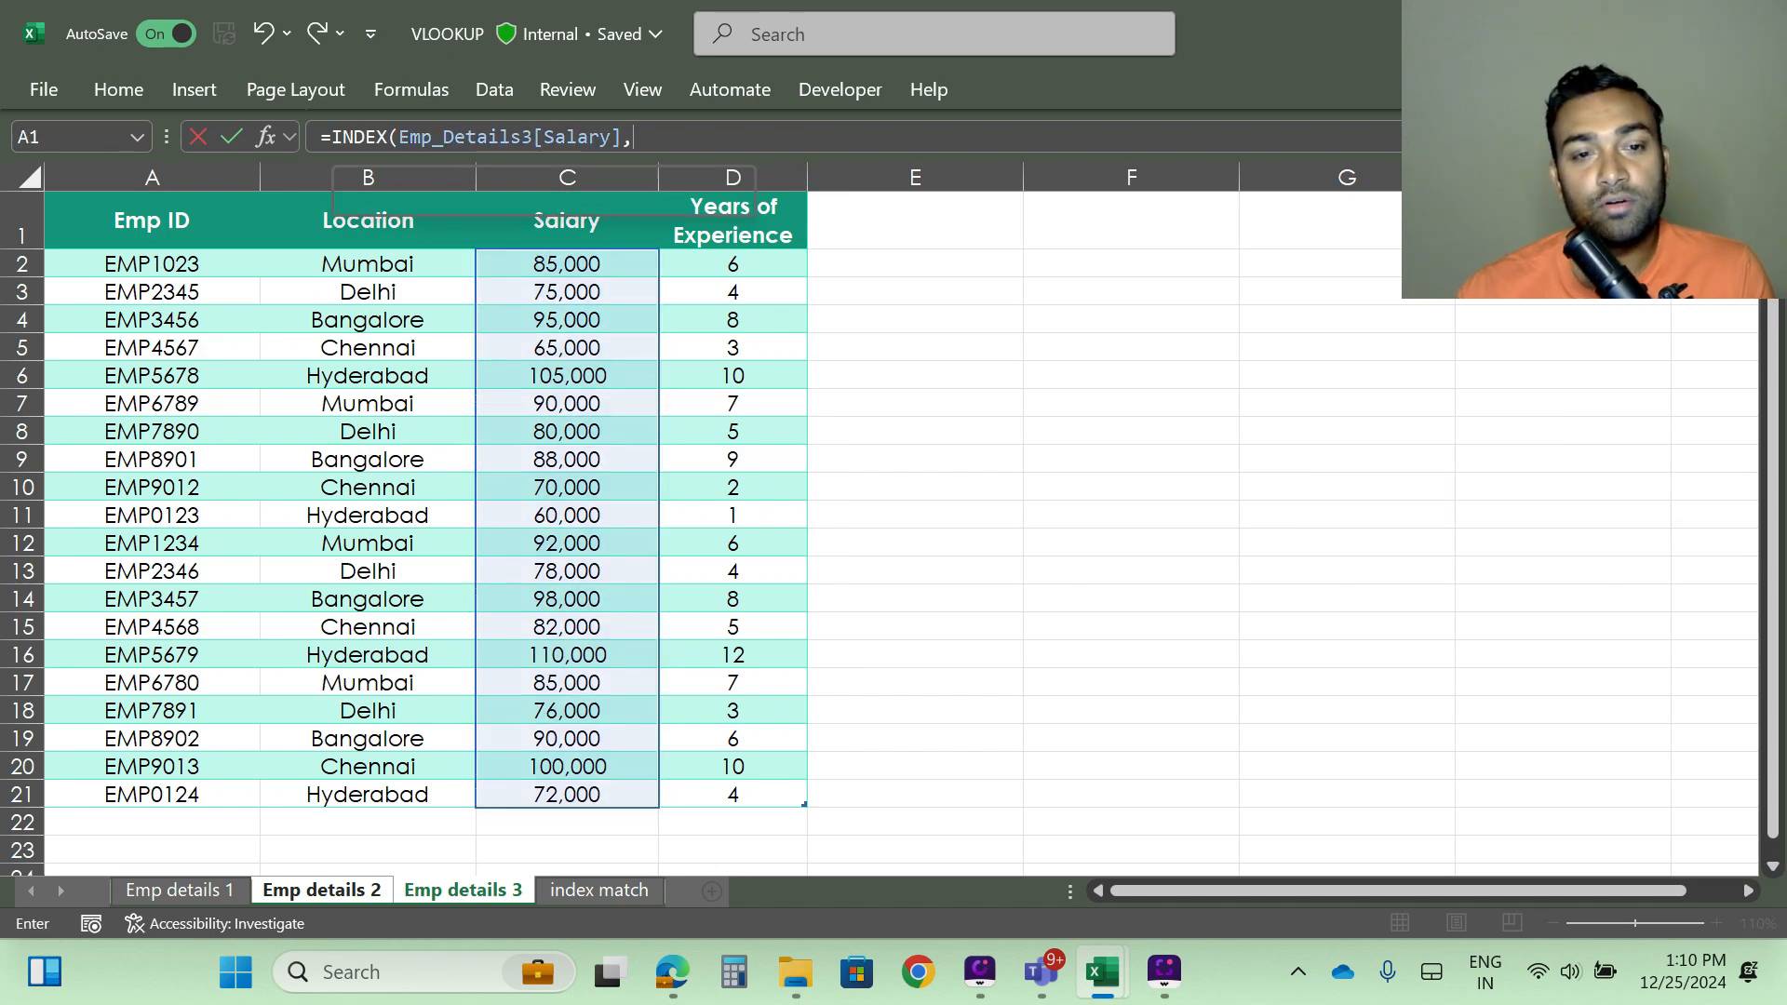
{"action": "type", "text": "match"}
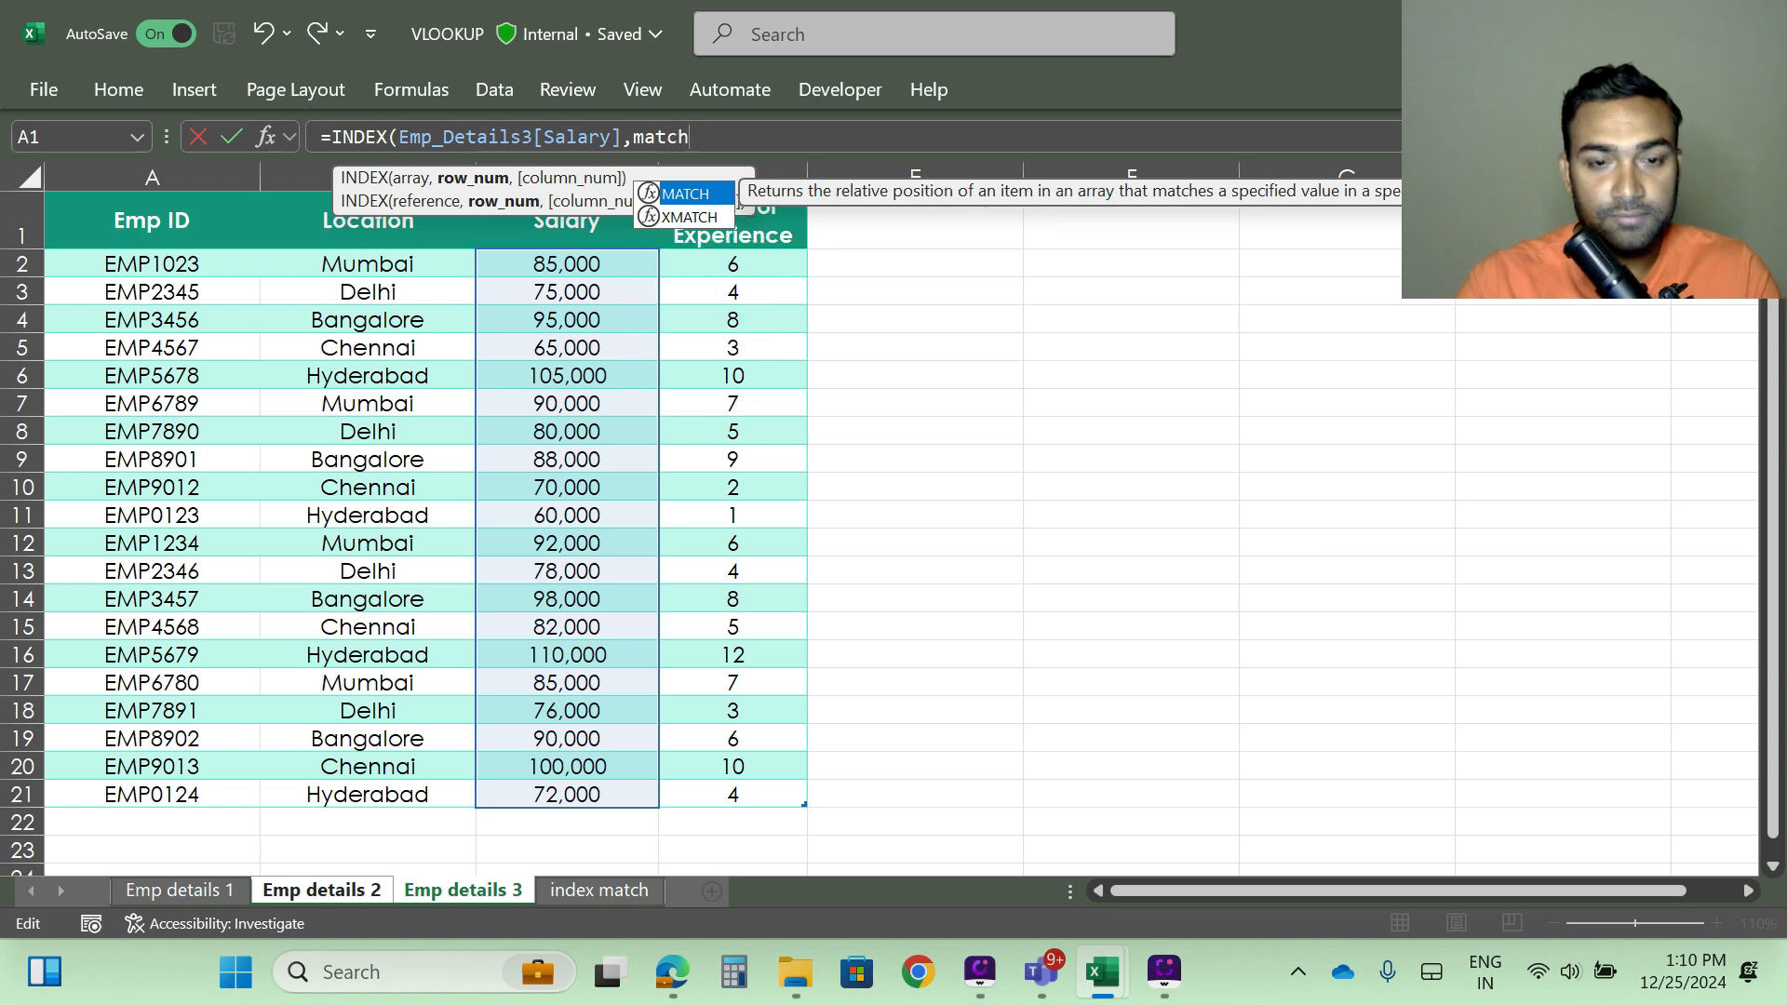
{"action": "key", "text": "Tab"}
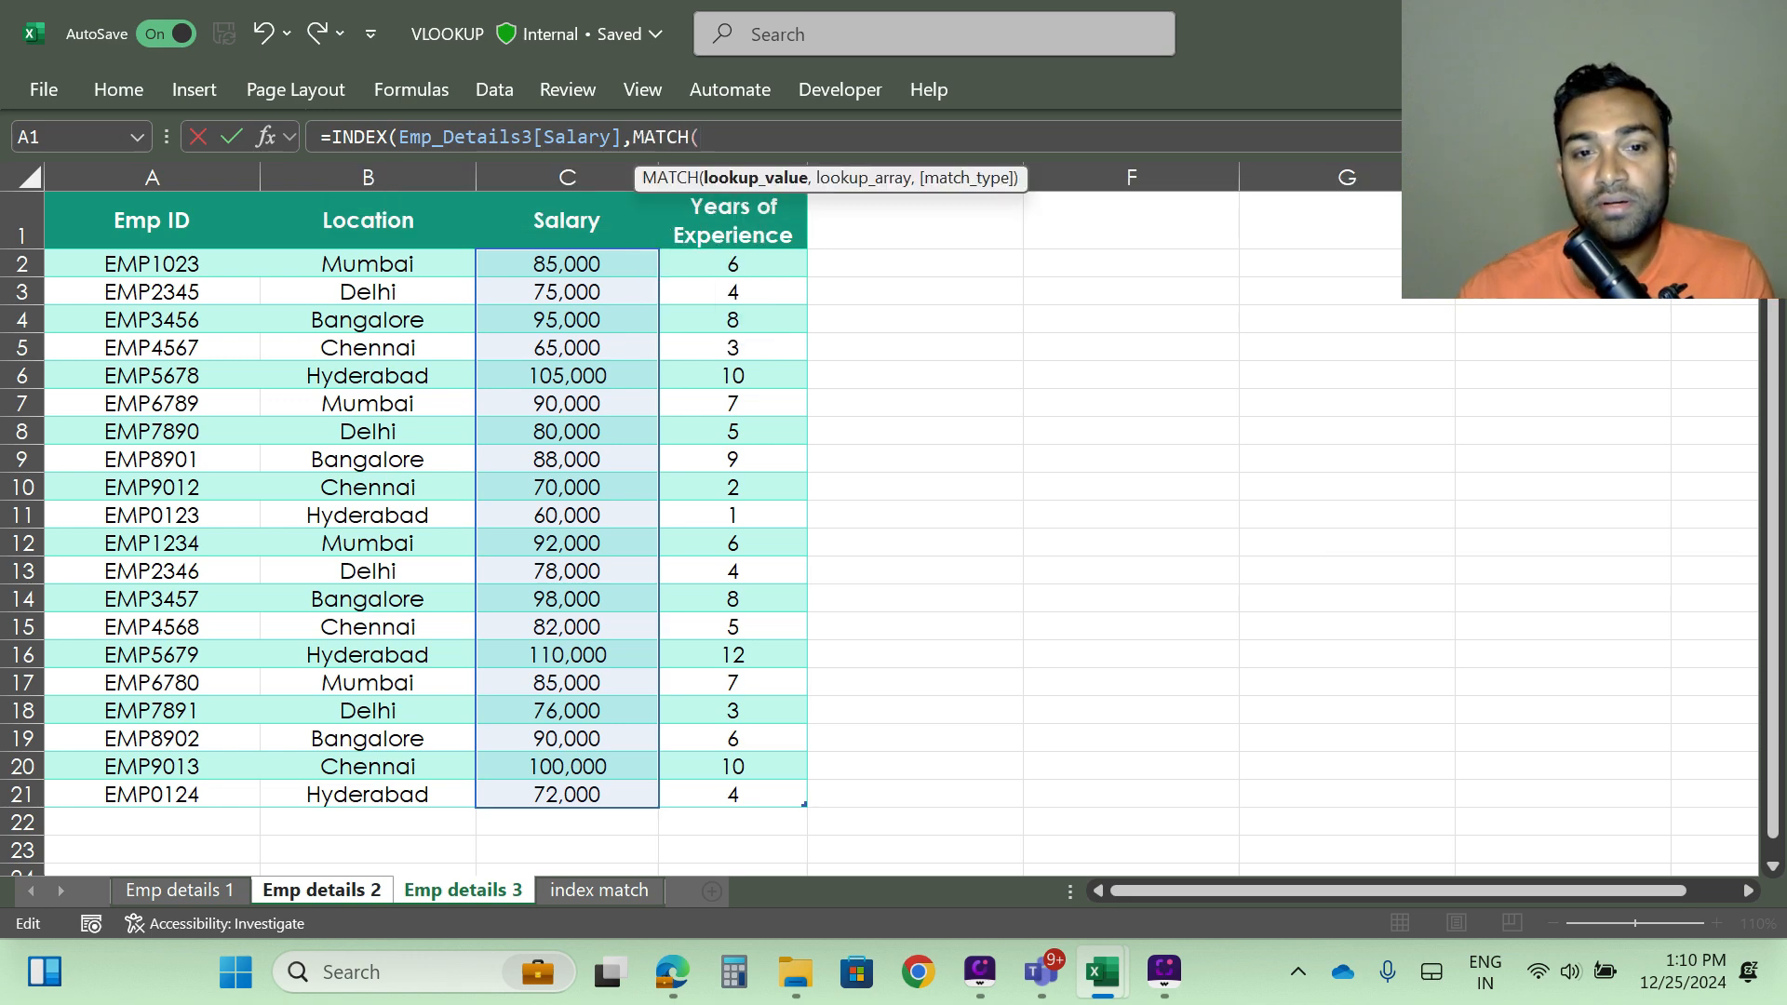
{"action": "left_click", "coordinate": [321, 891]}
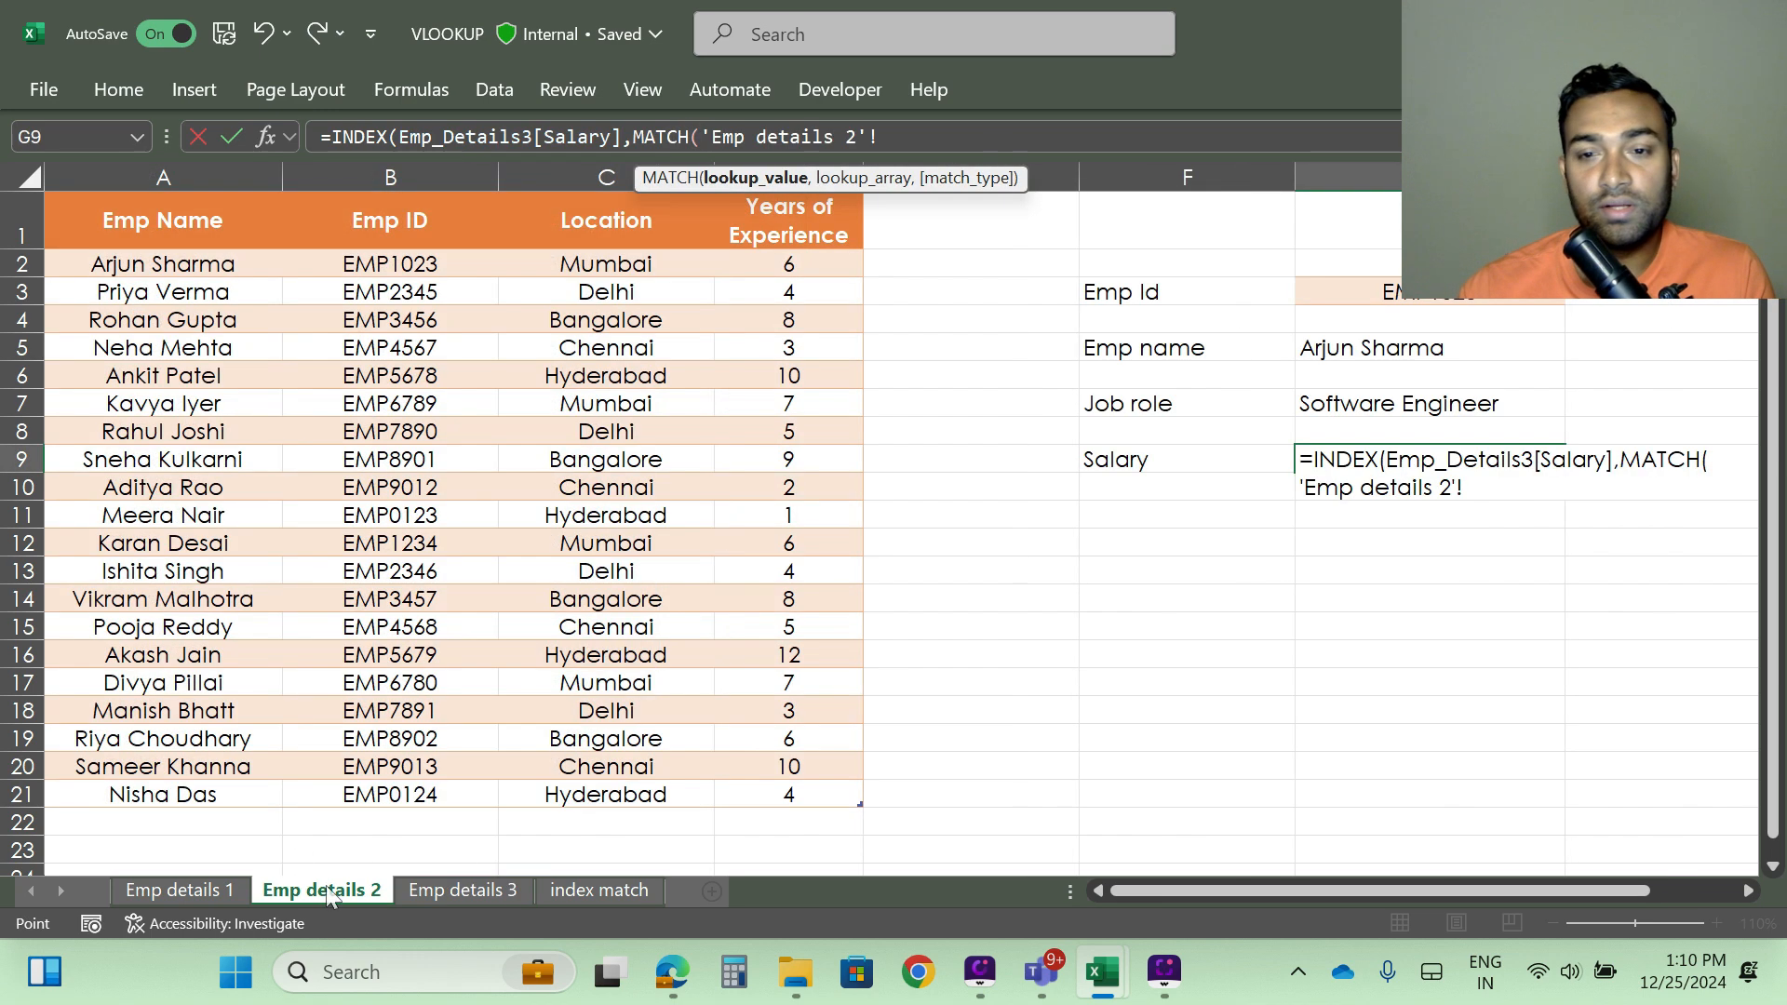
{"action": "left_click", "coordinate": [1392, 295]}
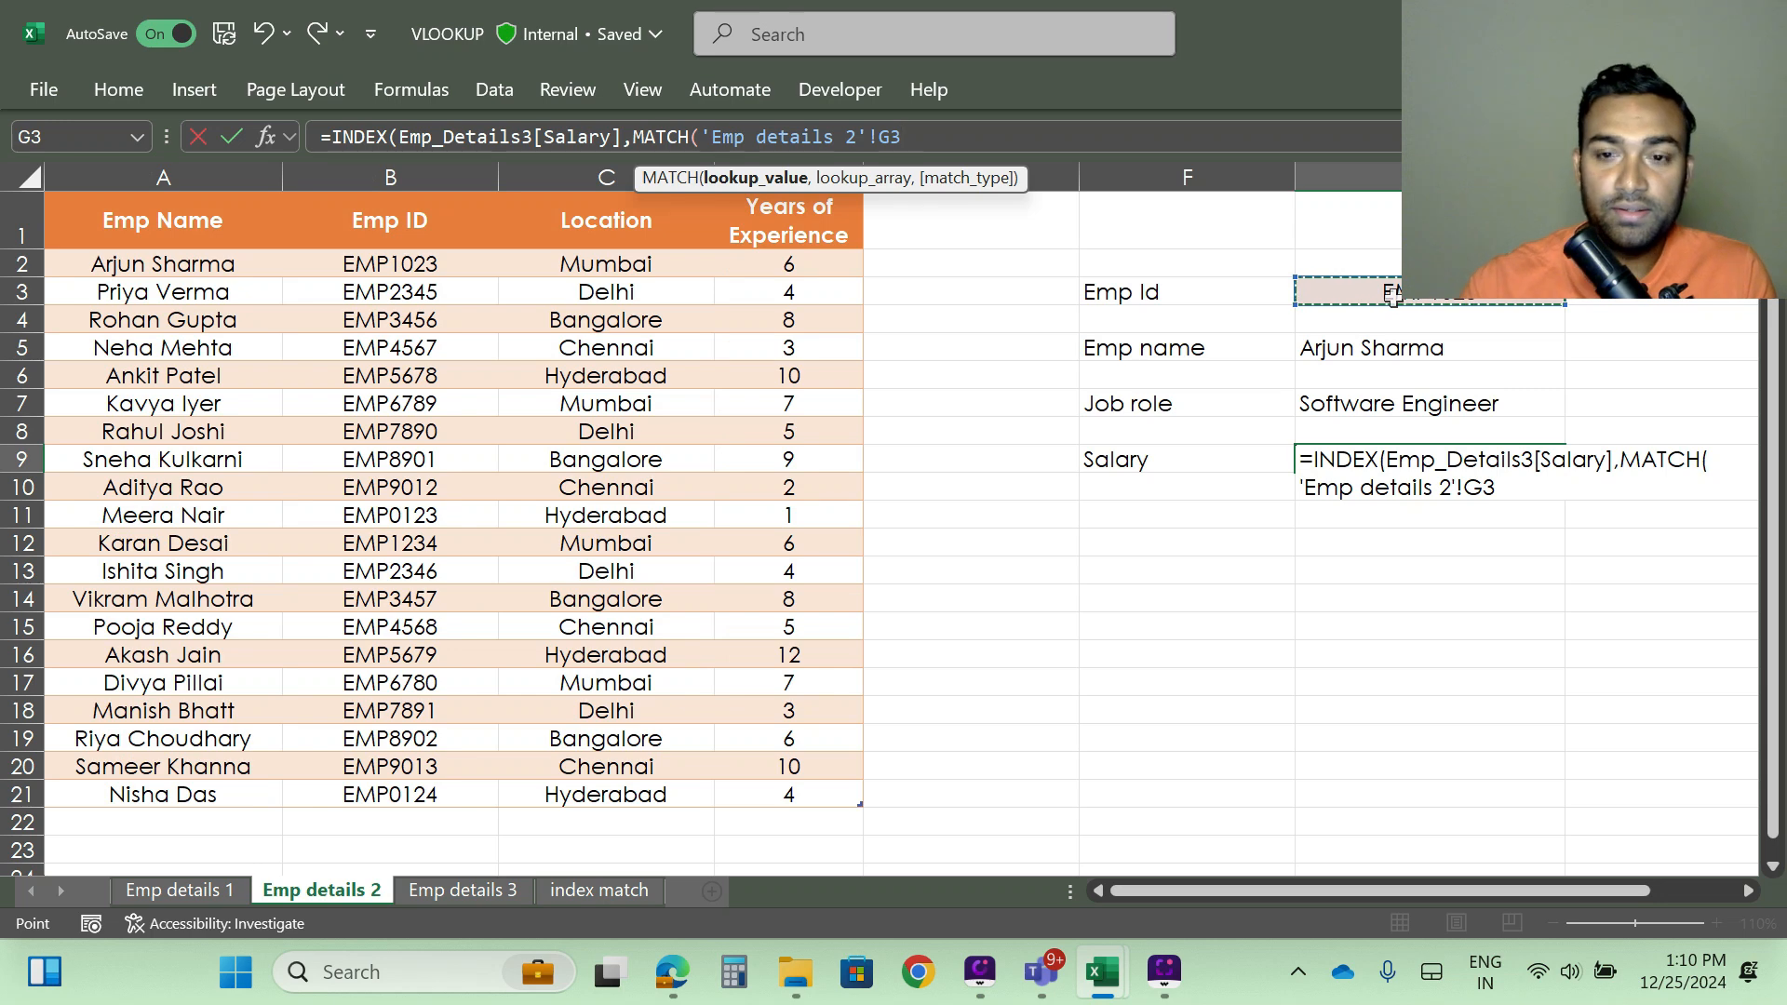
{"action": "type", "text": ","}
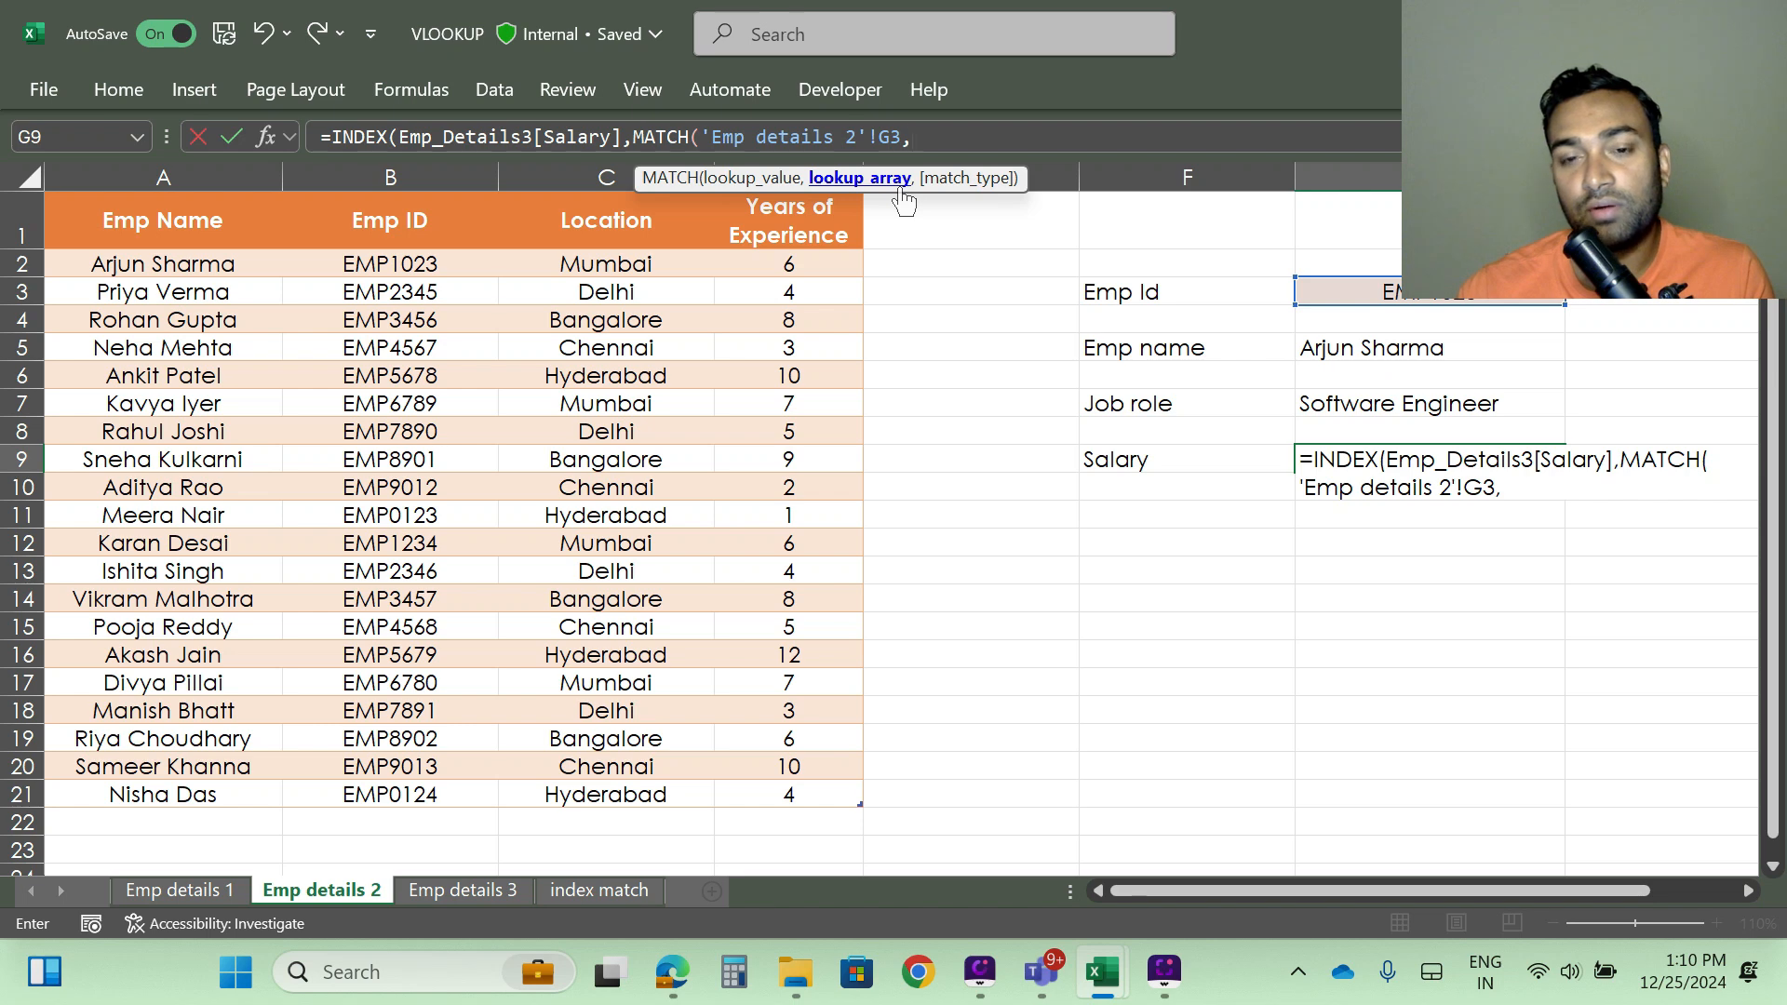
Step: Complete the MATCH in the Salary formula with the Emp ID column of Emp_Details2 as lookup array and exact match type 0
{"action": "left_click", "coordinate": [403, 199]}
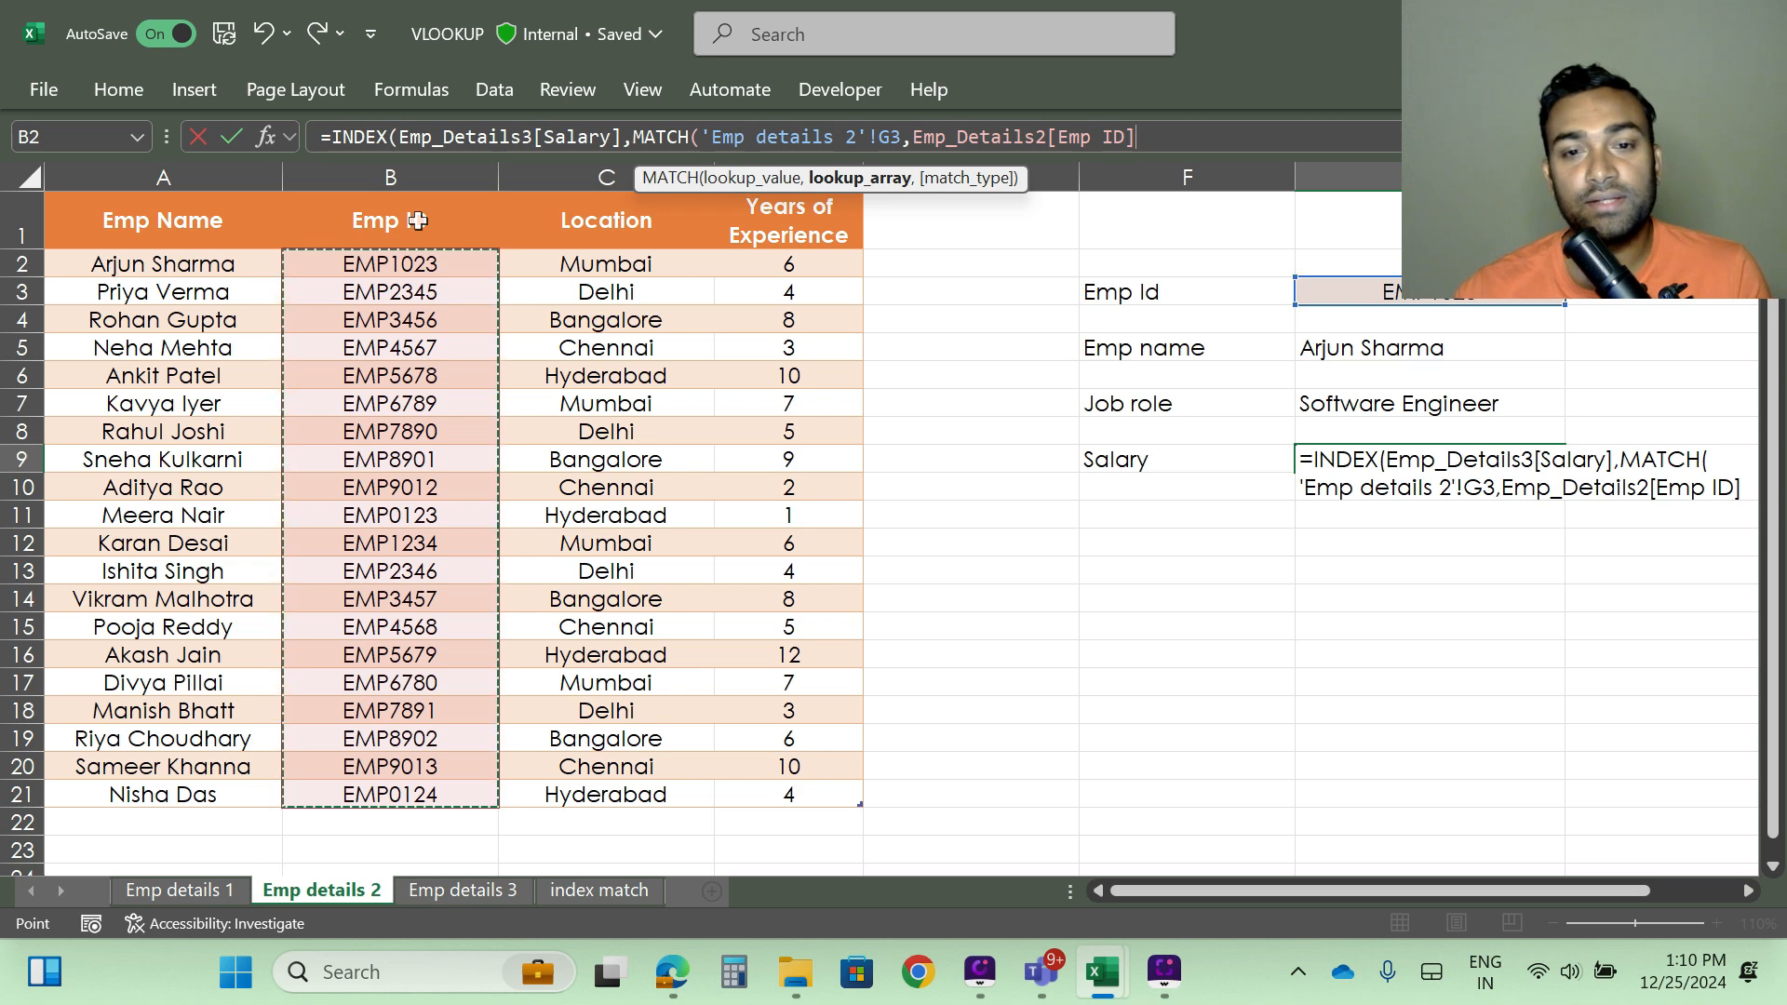
{"action": "type", "text": ","}
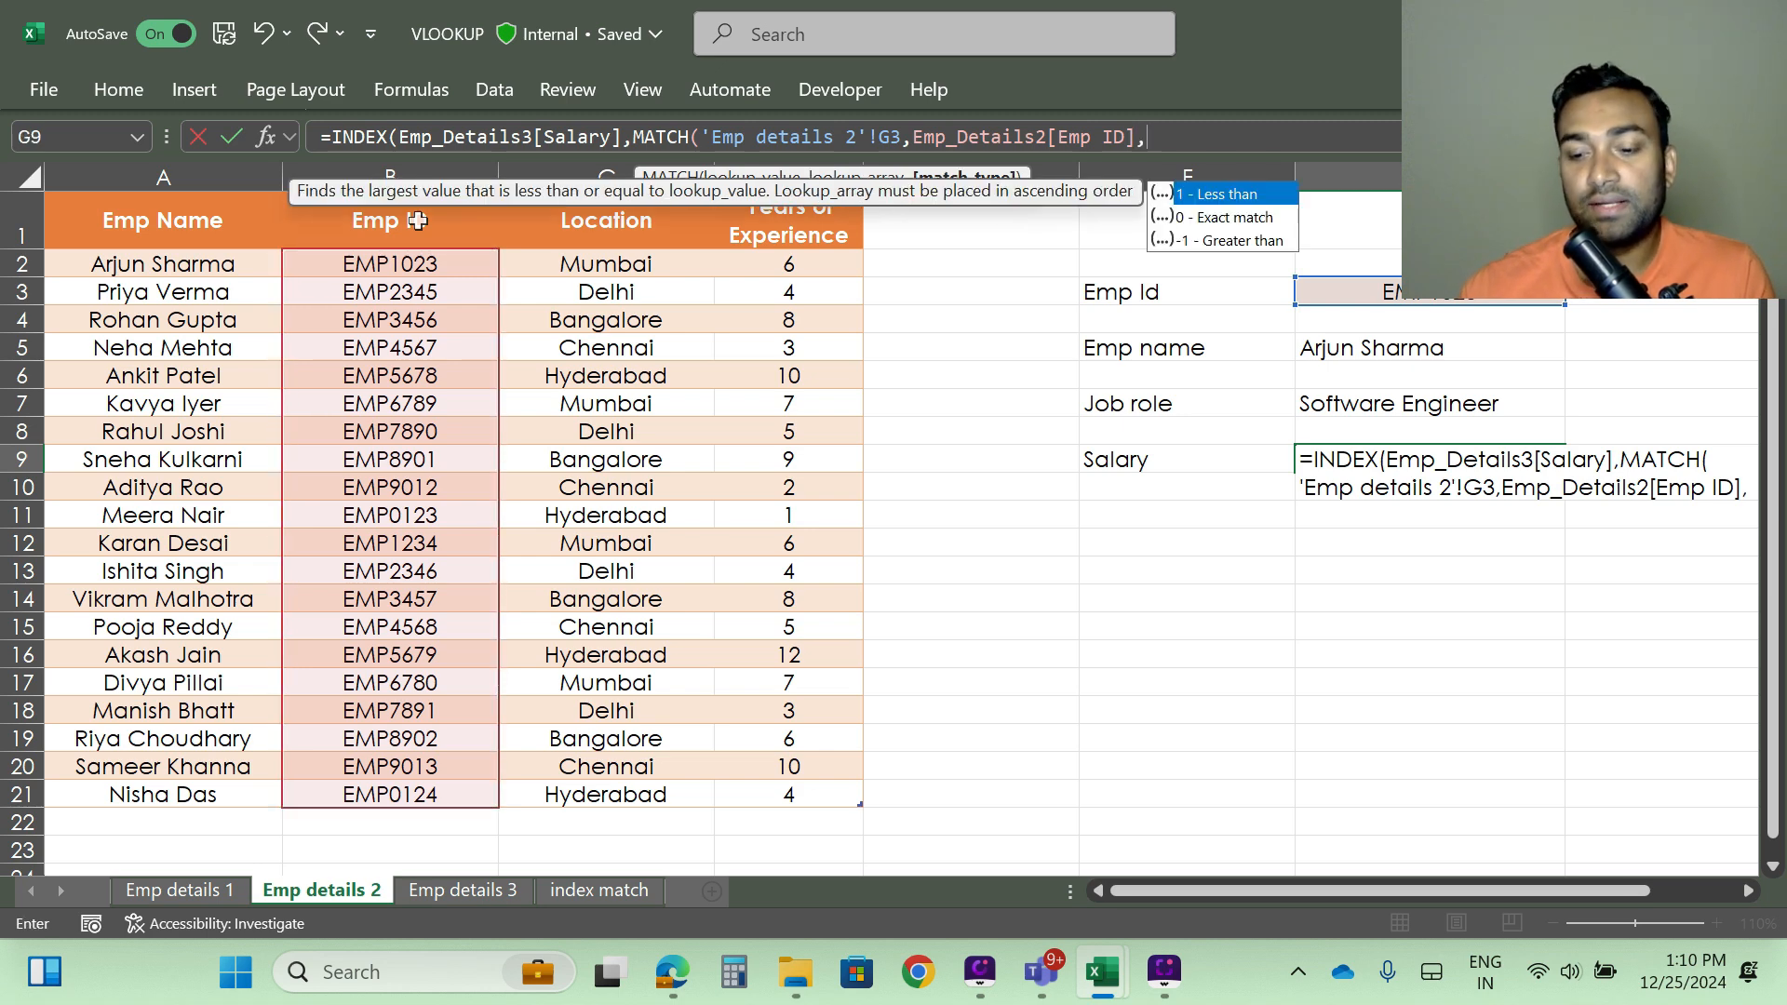
{"action": "key", "text": "Down"}
{"action": "key", "text": "Tab"}
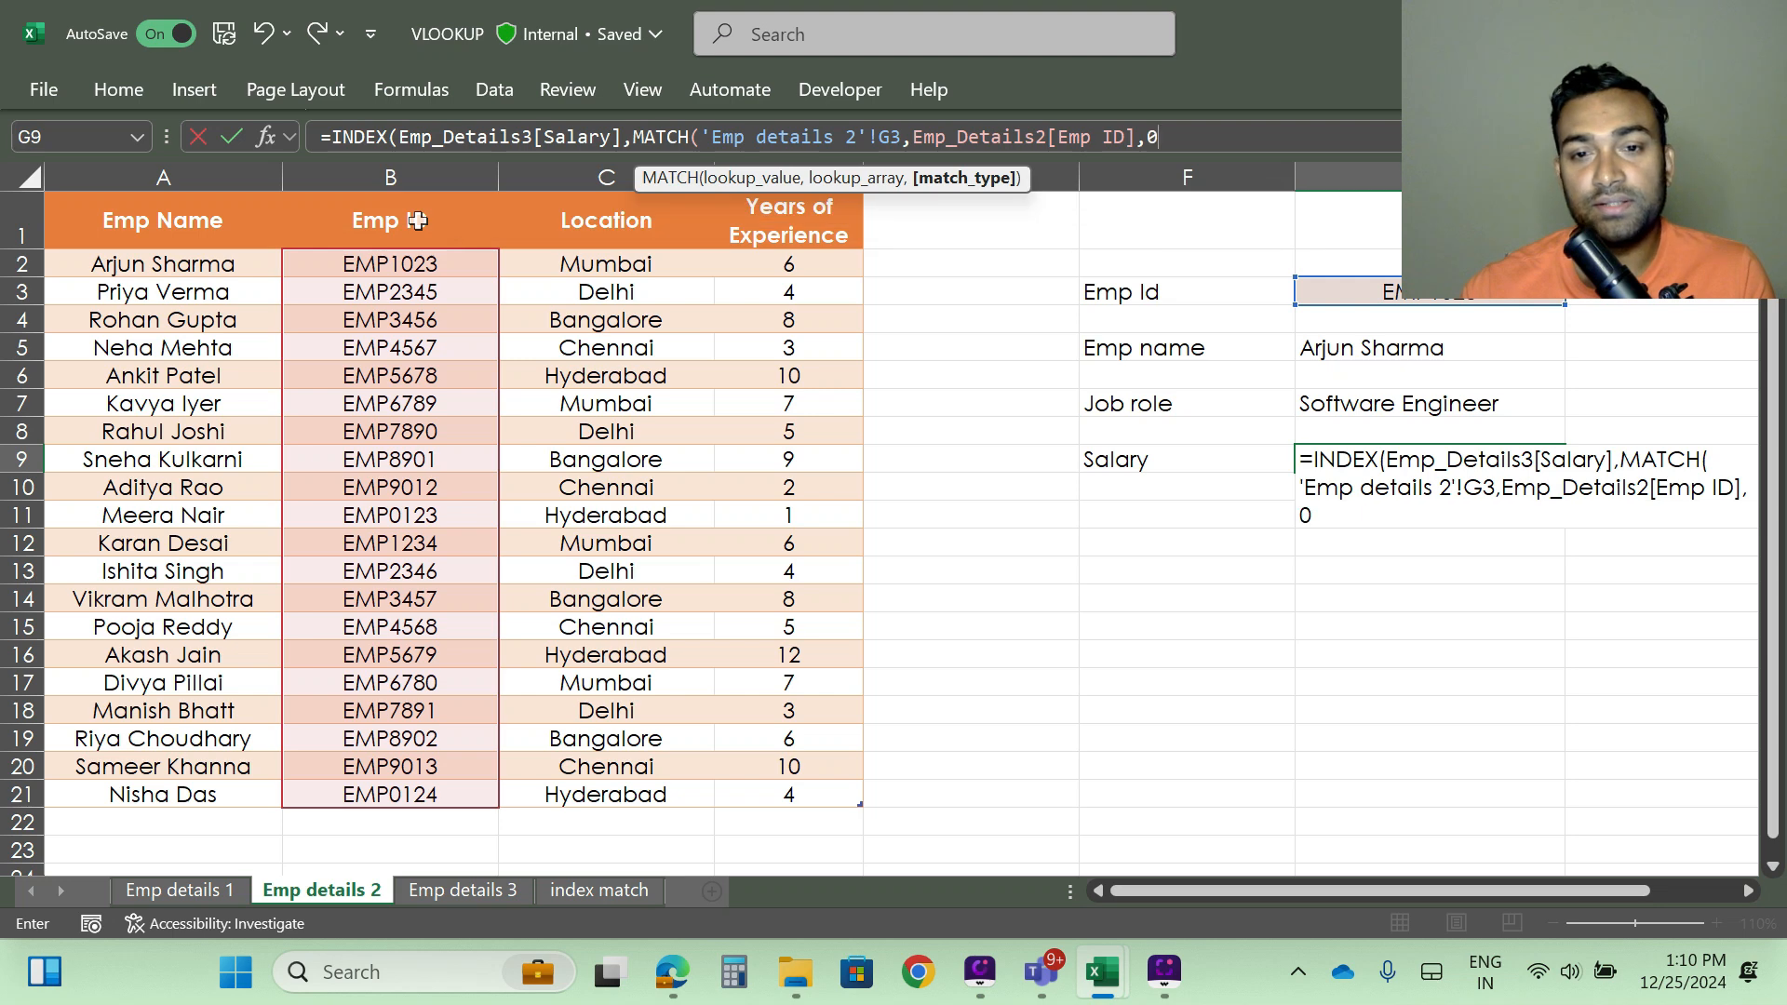
{"action": "type", "text": ")"}
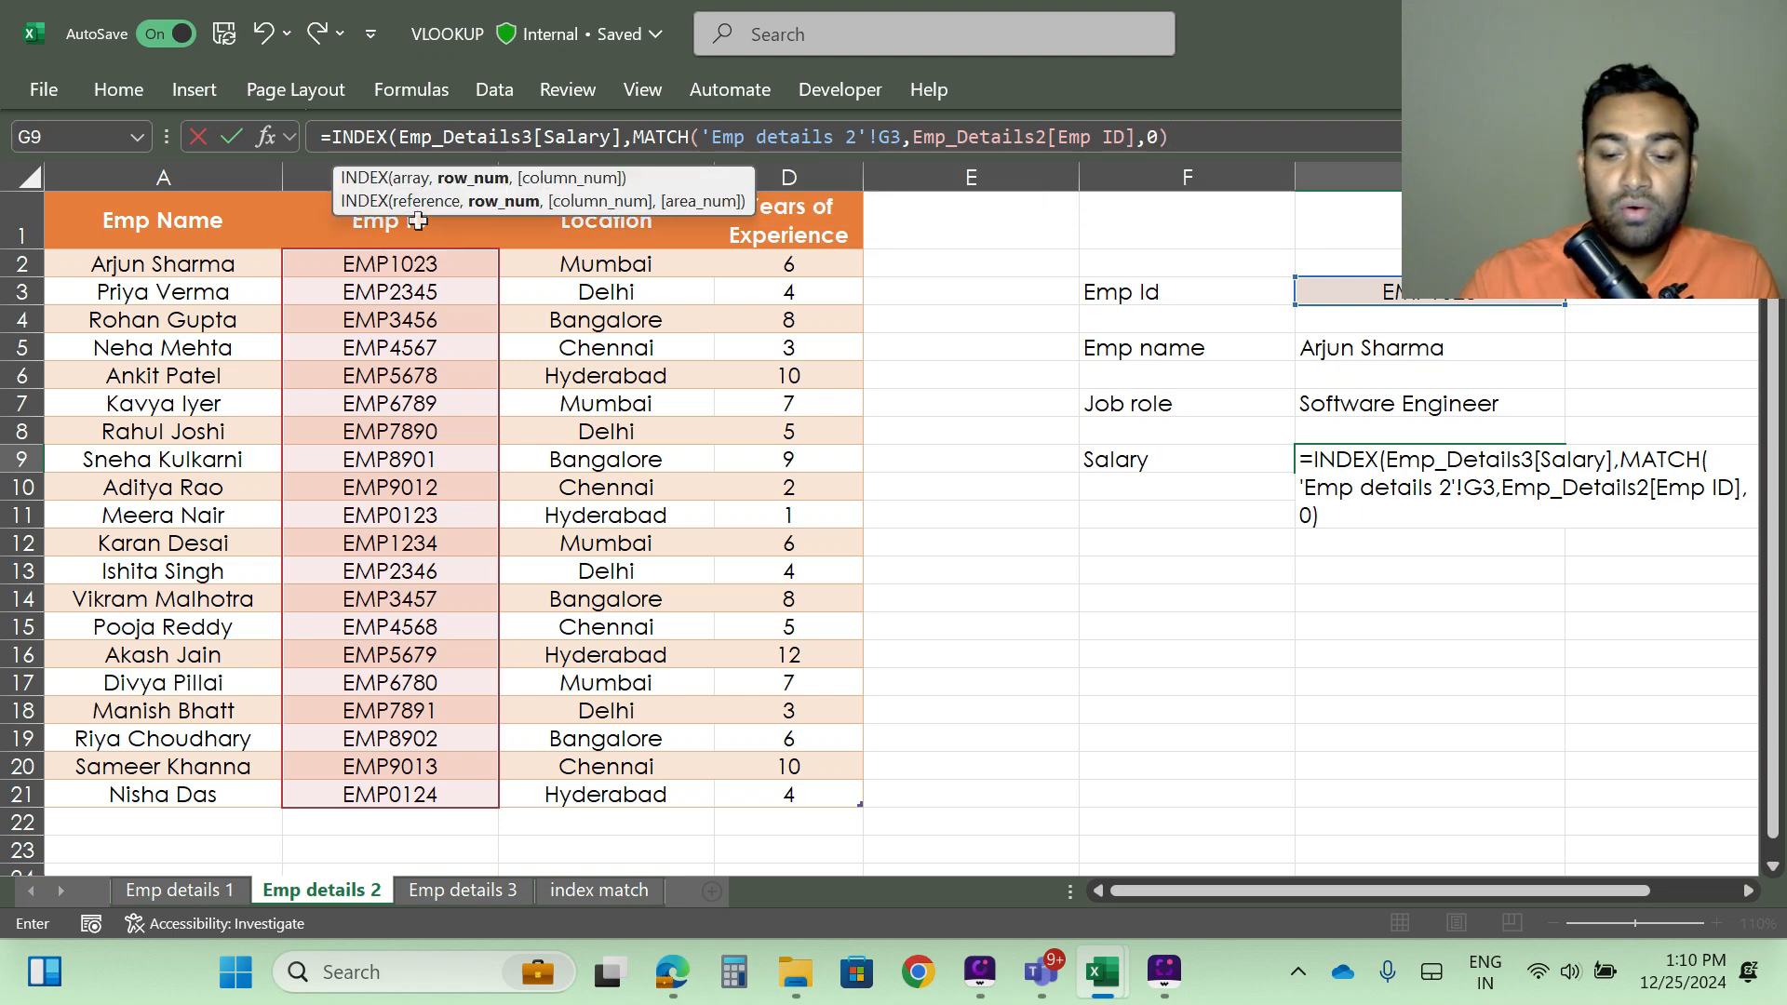
{"action": "type", "text": ","}
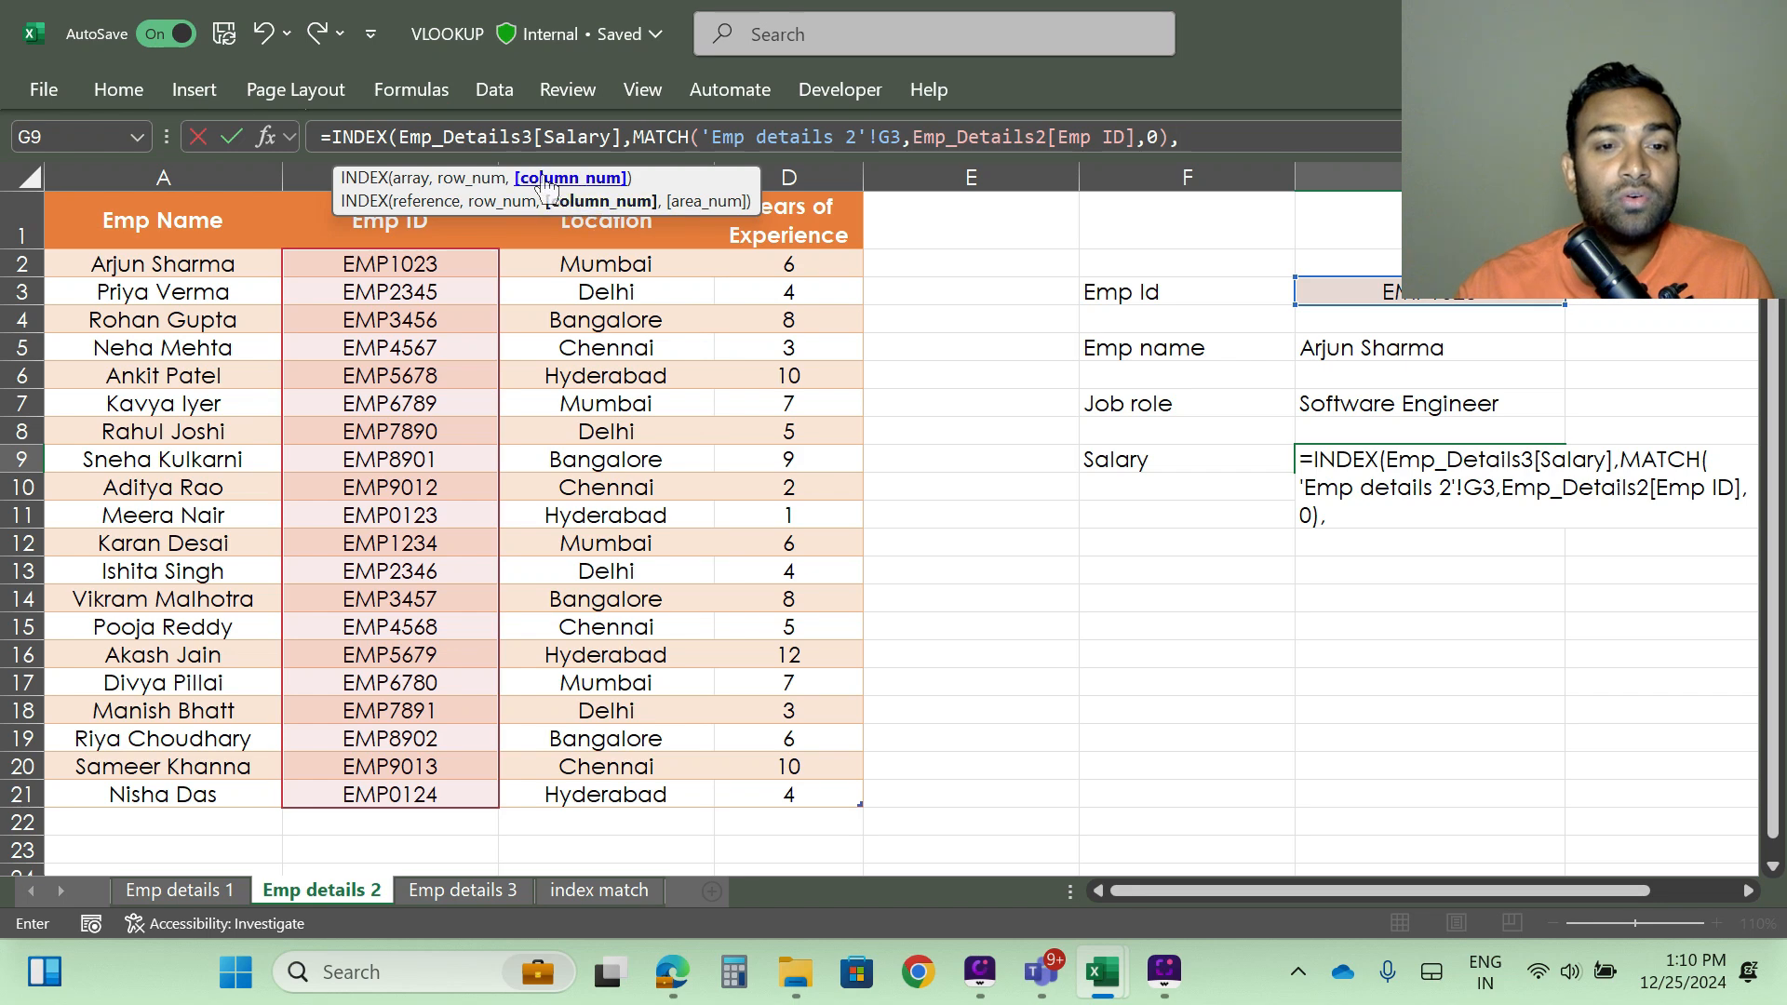
{"action": "left_click", "coordinate": [491, 889]}
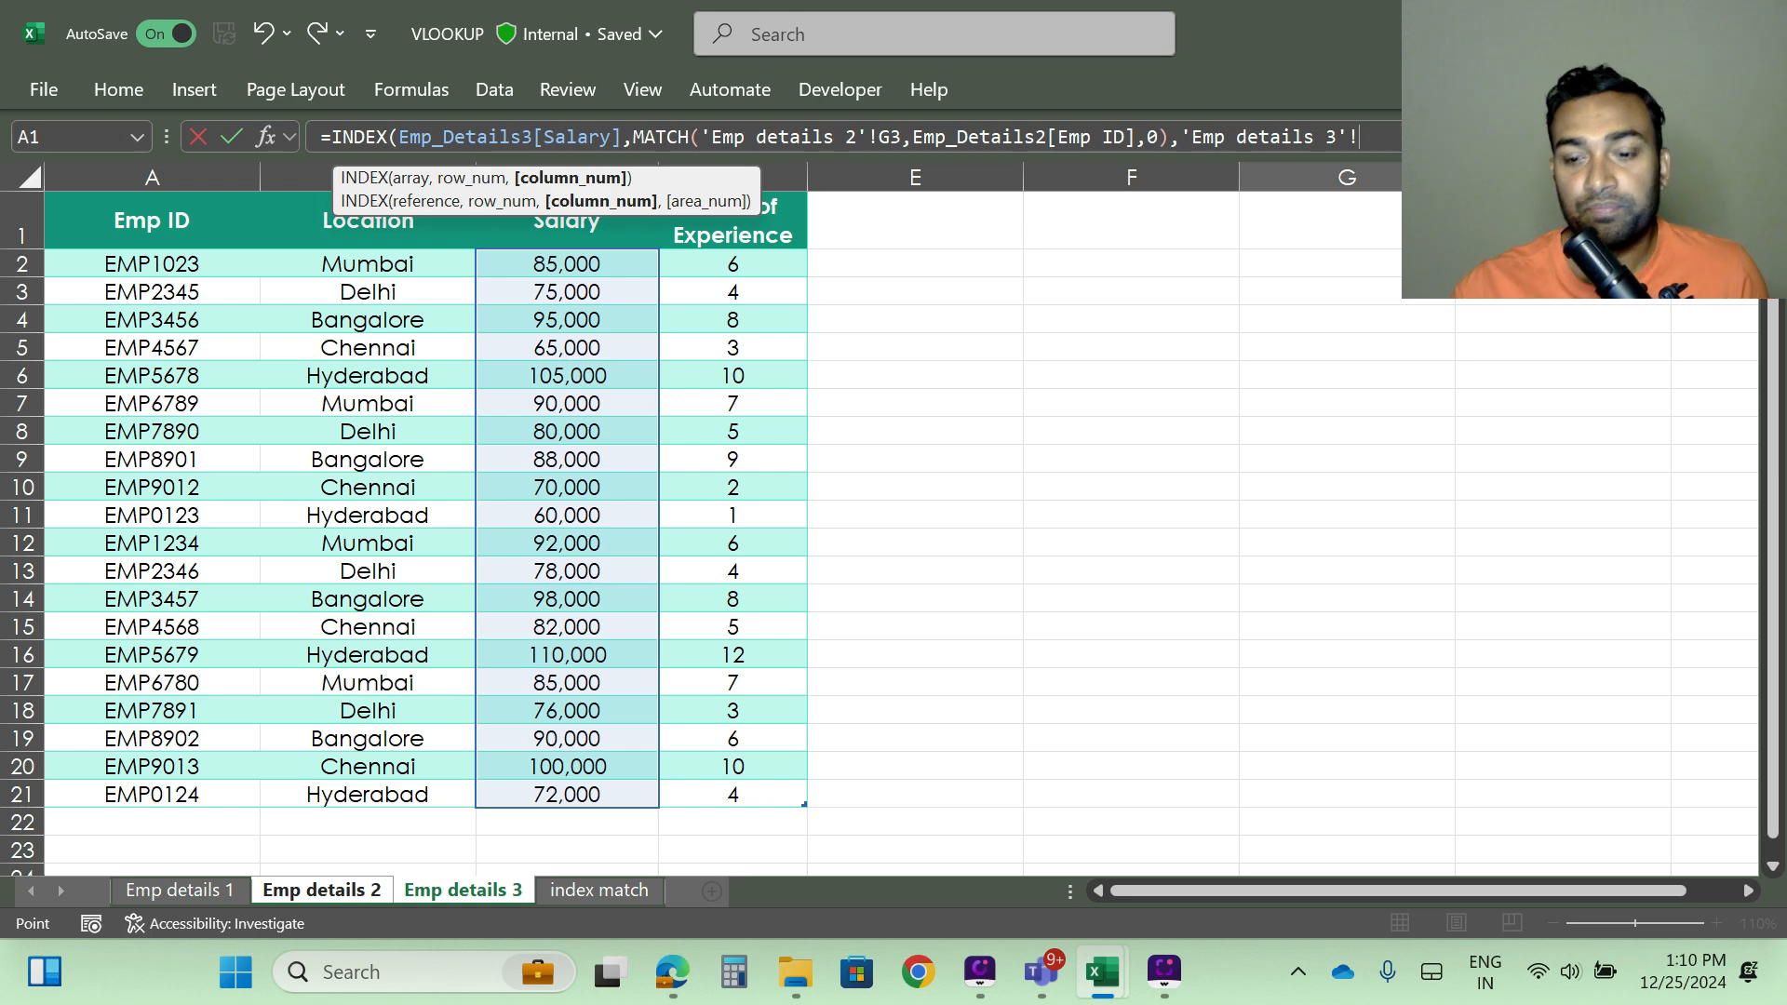
{"action": "left_click", "coordinate": [358, 891]}
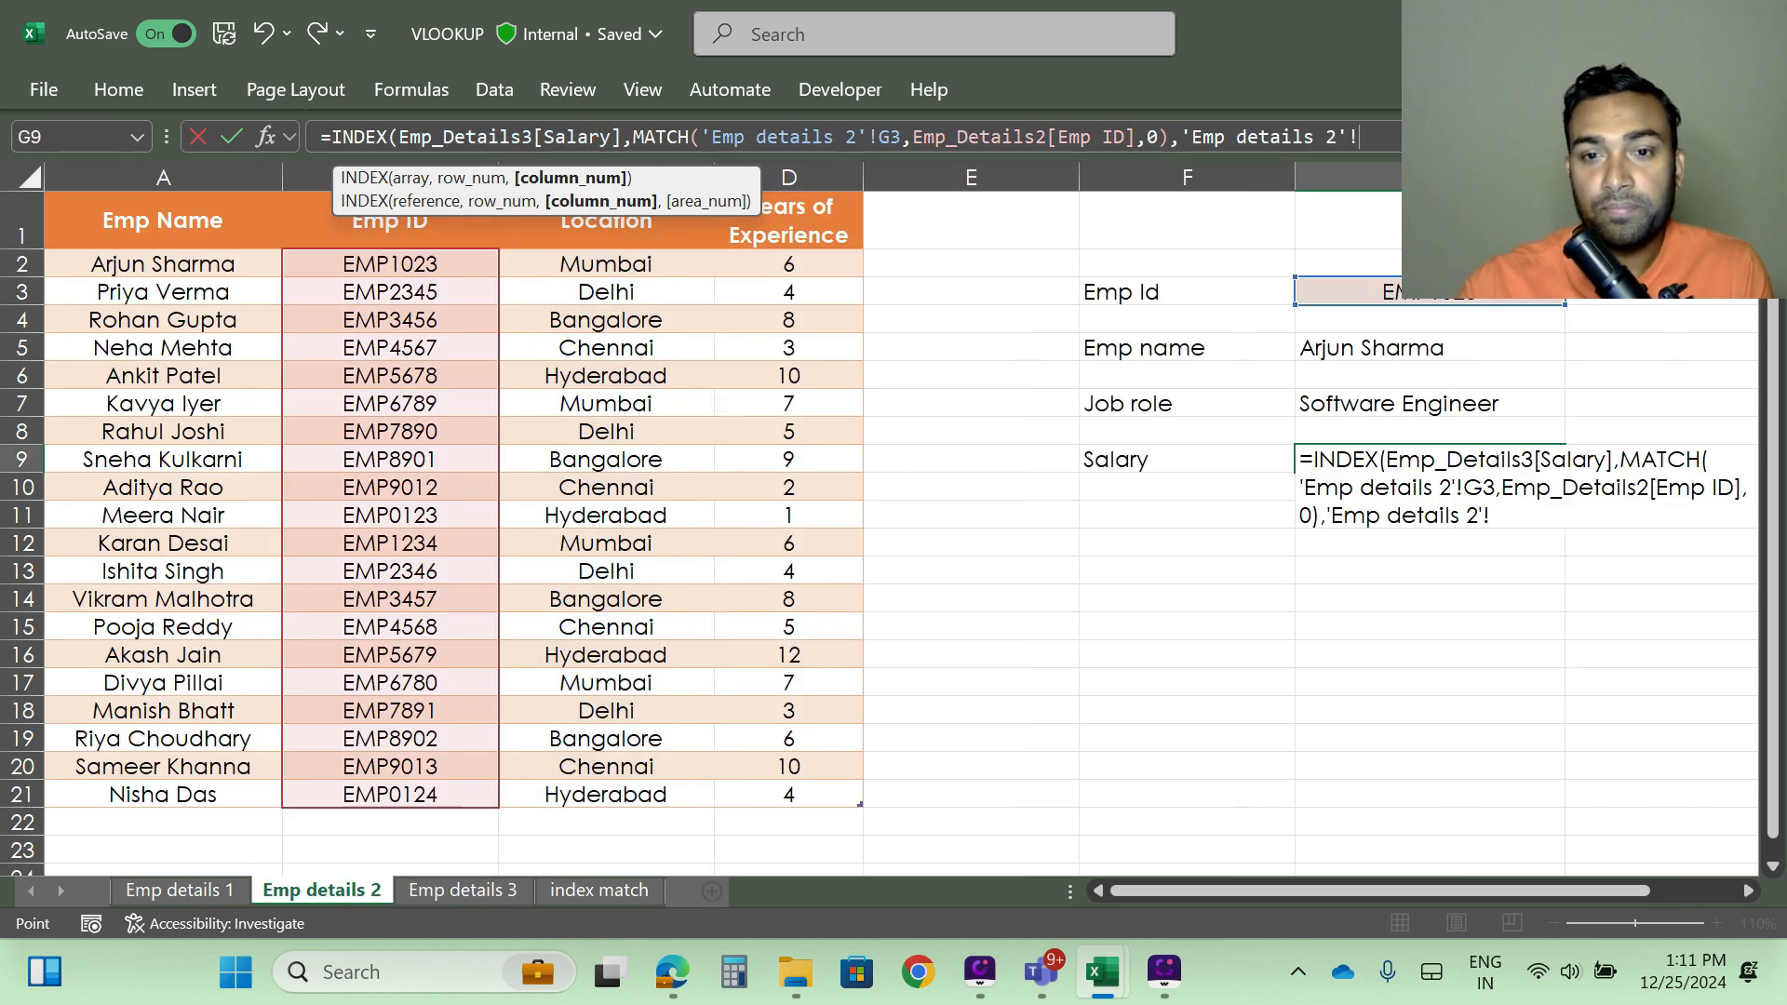
{"action": "key", "text": "BackSpace"}
{"action": "key", "text": "BackSpace"}
{"action": "key", "text": "BackSpace"}
{"action": "key", "text": "BackSpace"}
{"action": "key", "text": "BackSpace"}
{"action": "key", "text": "BackSpace"}
{"action": "key", "text": "BackSpace"}
{"action": "key", "text": "BackSpace"}
{"action": "key", "text": "BackSpace"}
{"action": "key", "text": "BackSpace"}
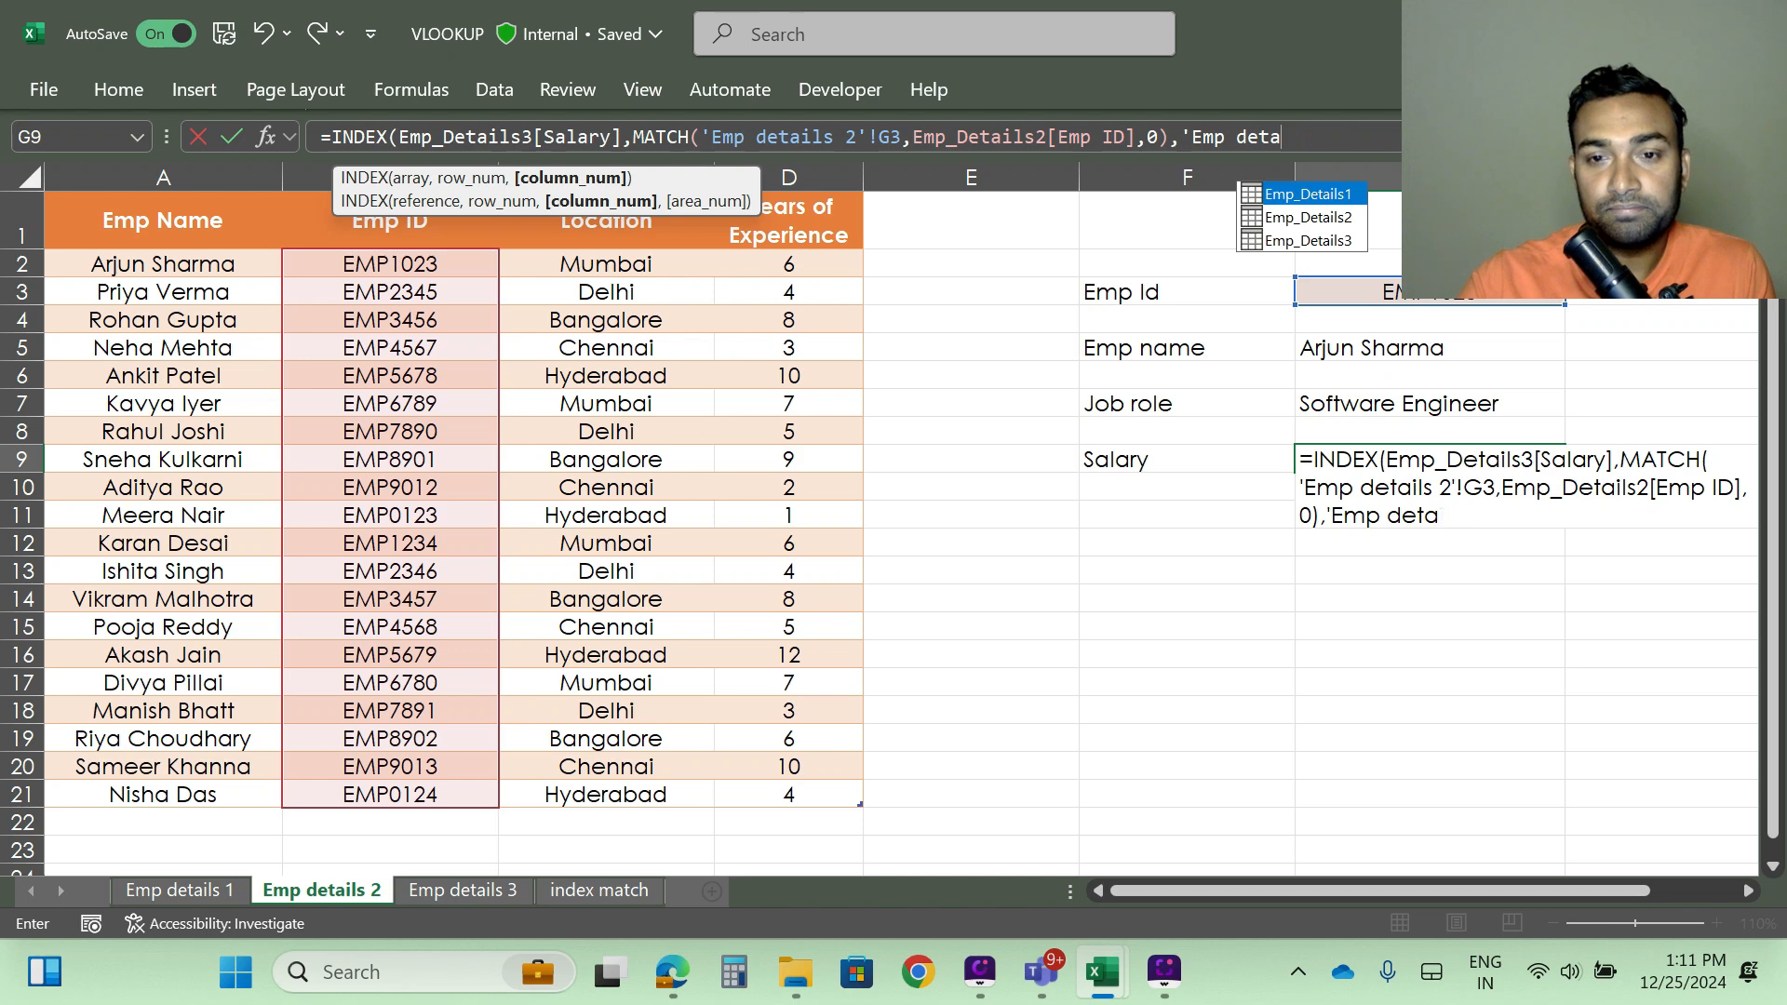
{"action": "key", "text": "BackSpace"}
{"action": "key", "text": "BackSpace"}
{"action": "key", "text": "BackSpace"}
{"action": "key", "text": "BackSpace"}
{"action": "key", "text": "BackSpace"}
{"action": "key", "text": "BackSpace"}
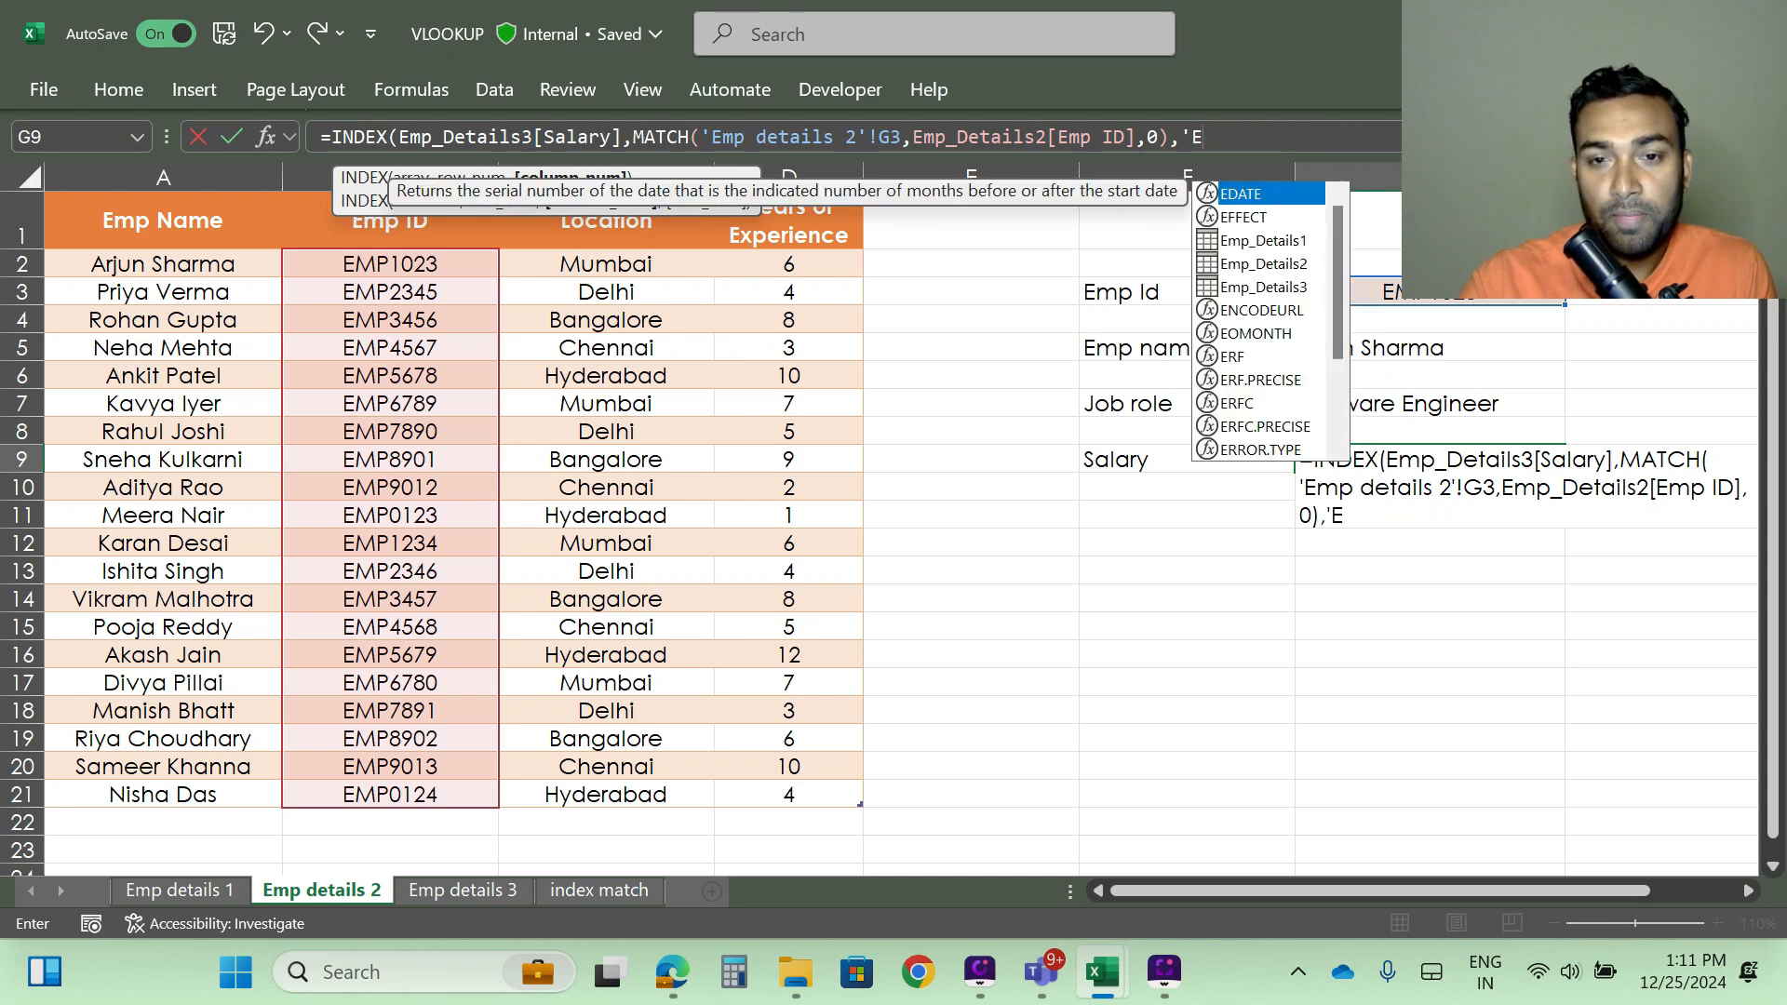
Step: Complete the Salary formula with column number 1 and check its result against the Emp details 1 and Emp details 3 sheets
{"action": "type", "text": "1"}
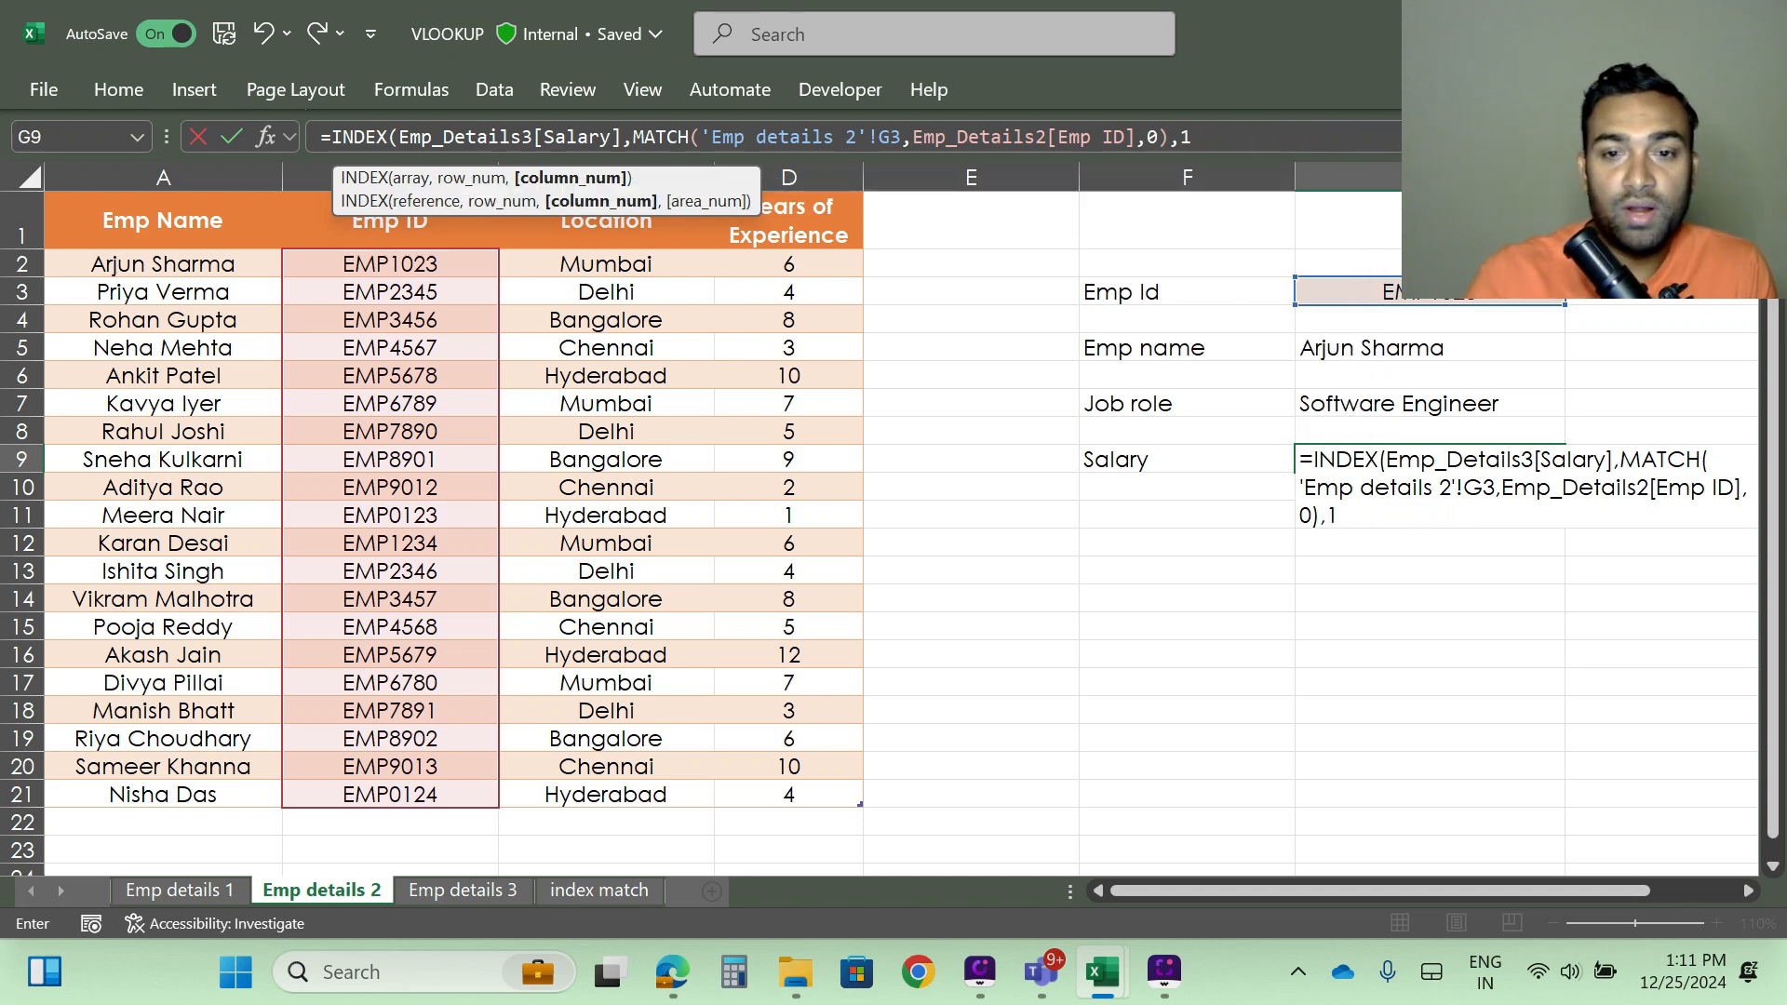
{"action": "type", "text": ")"}
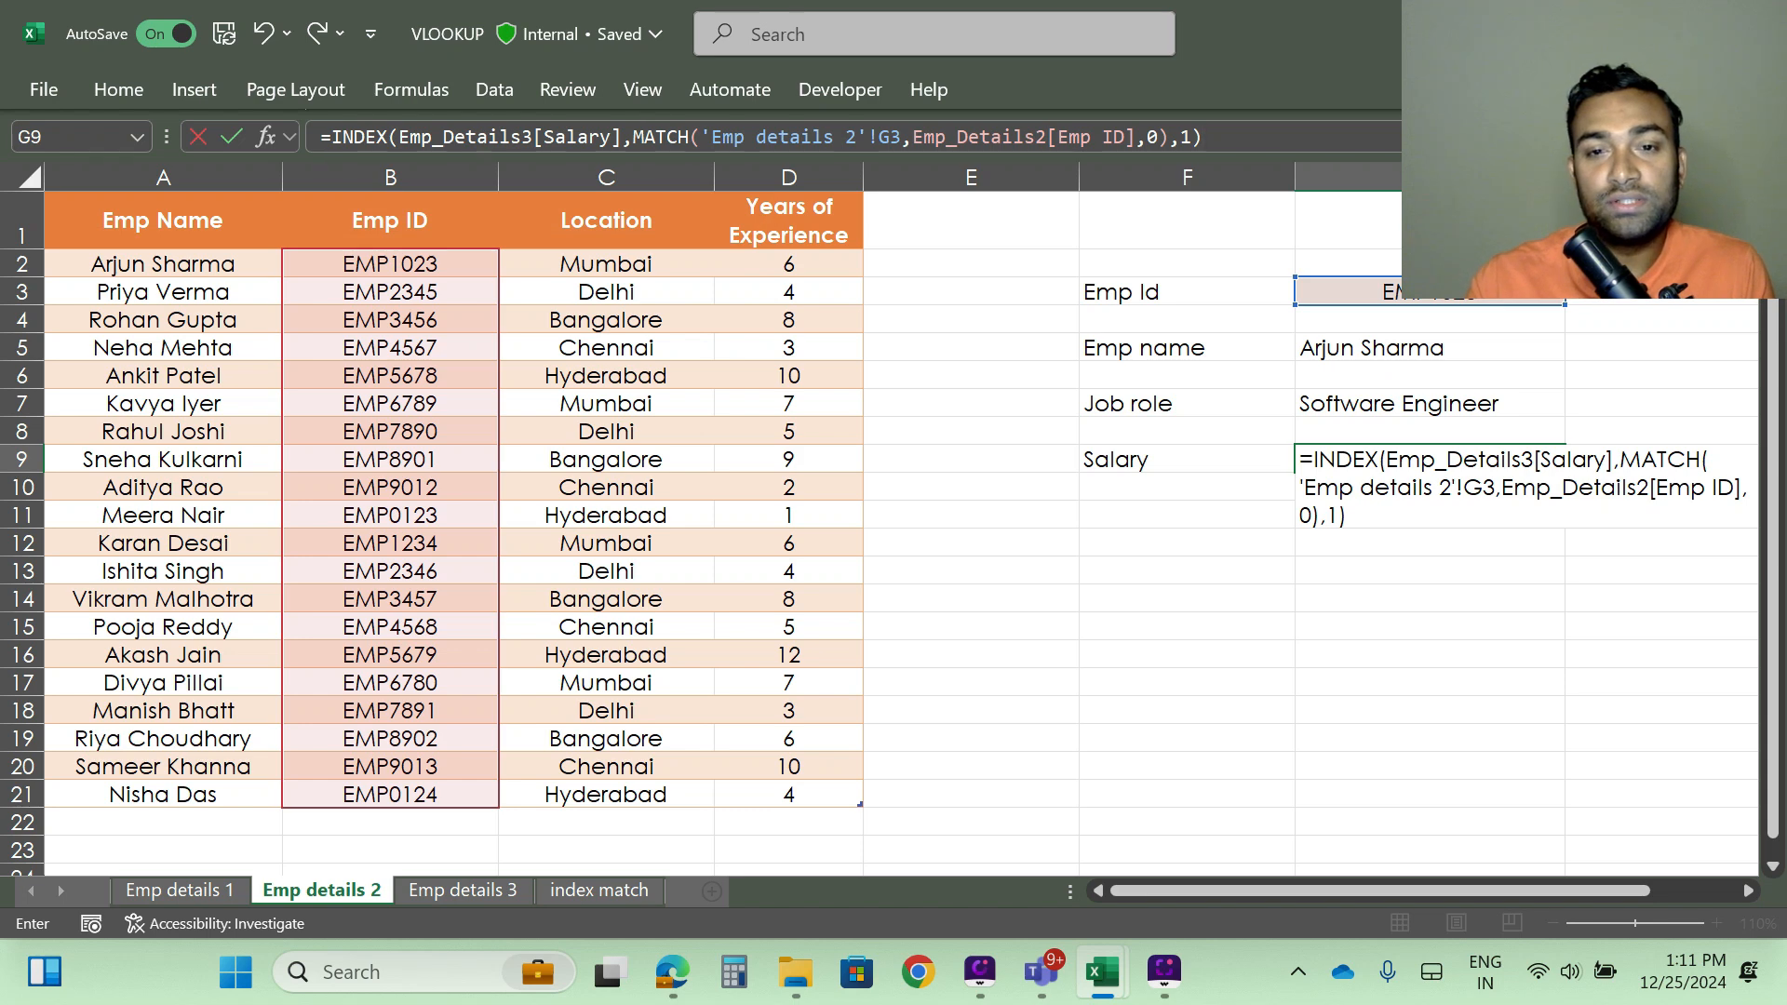
{"action": "key", "text": "Return"}
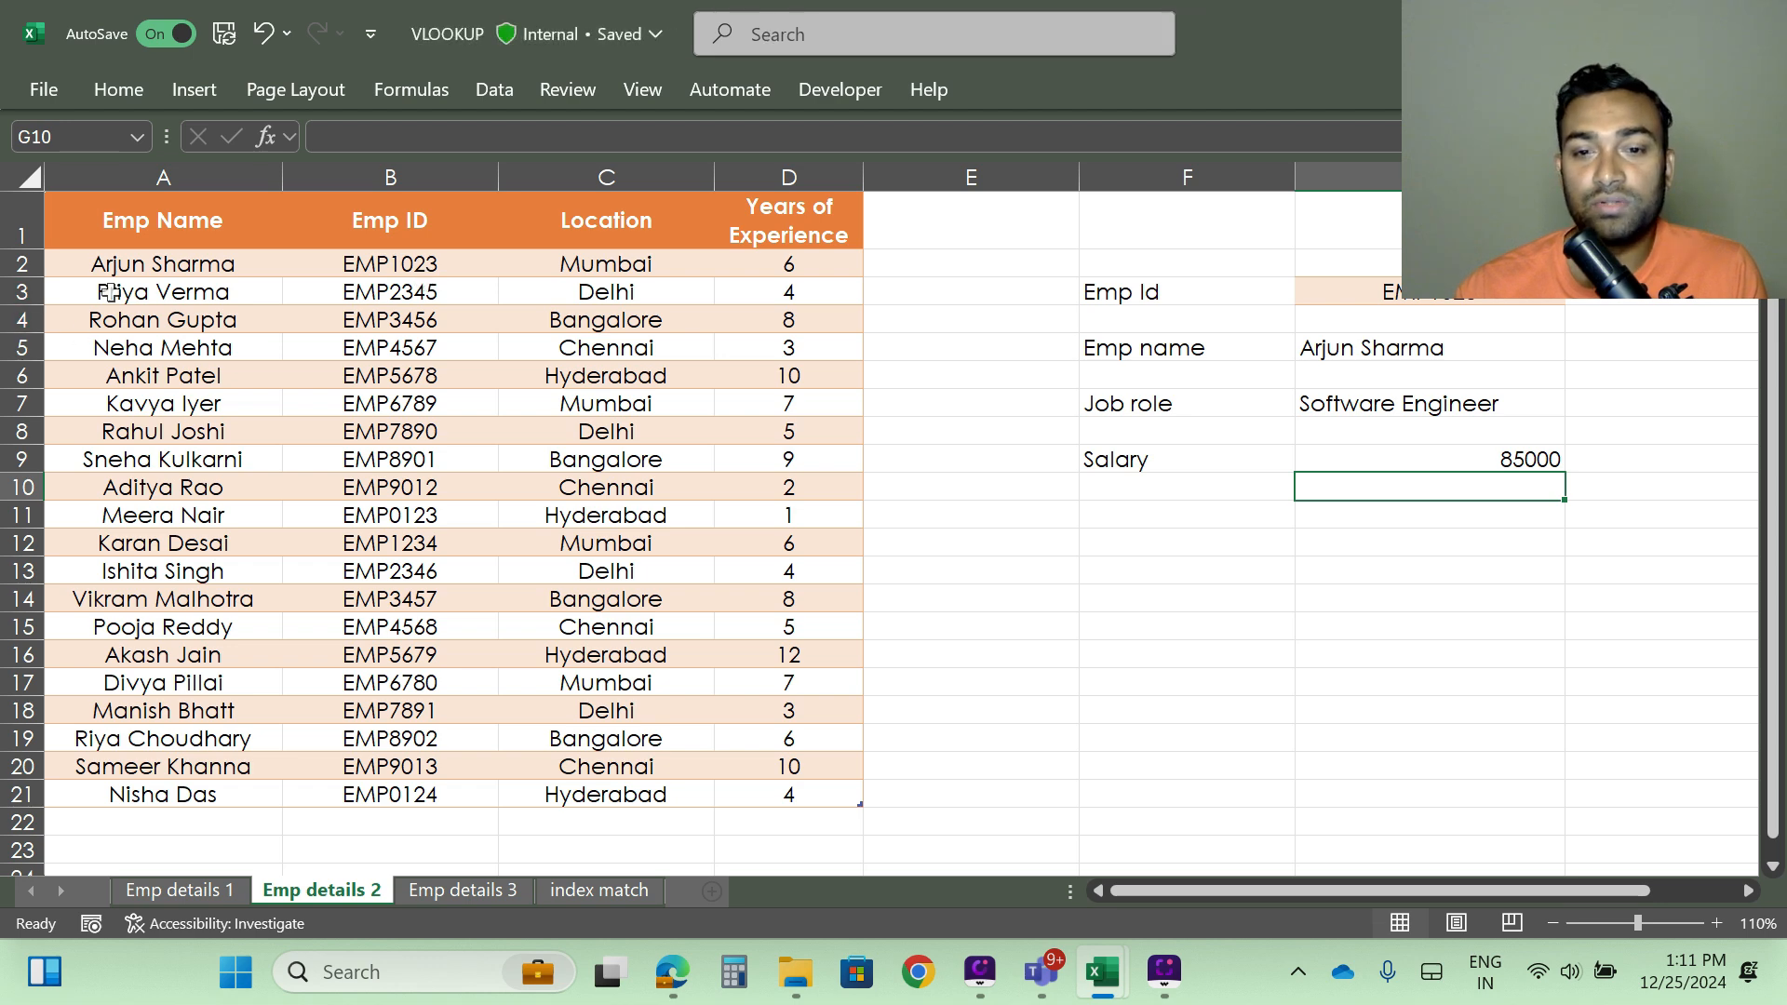
{"action": "left_click", "coordinate": [168, 888]}
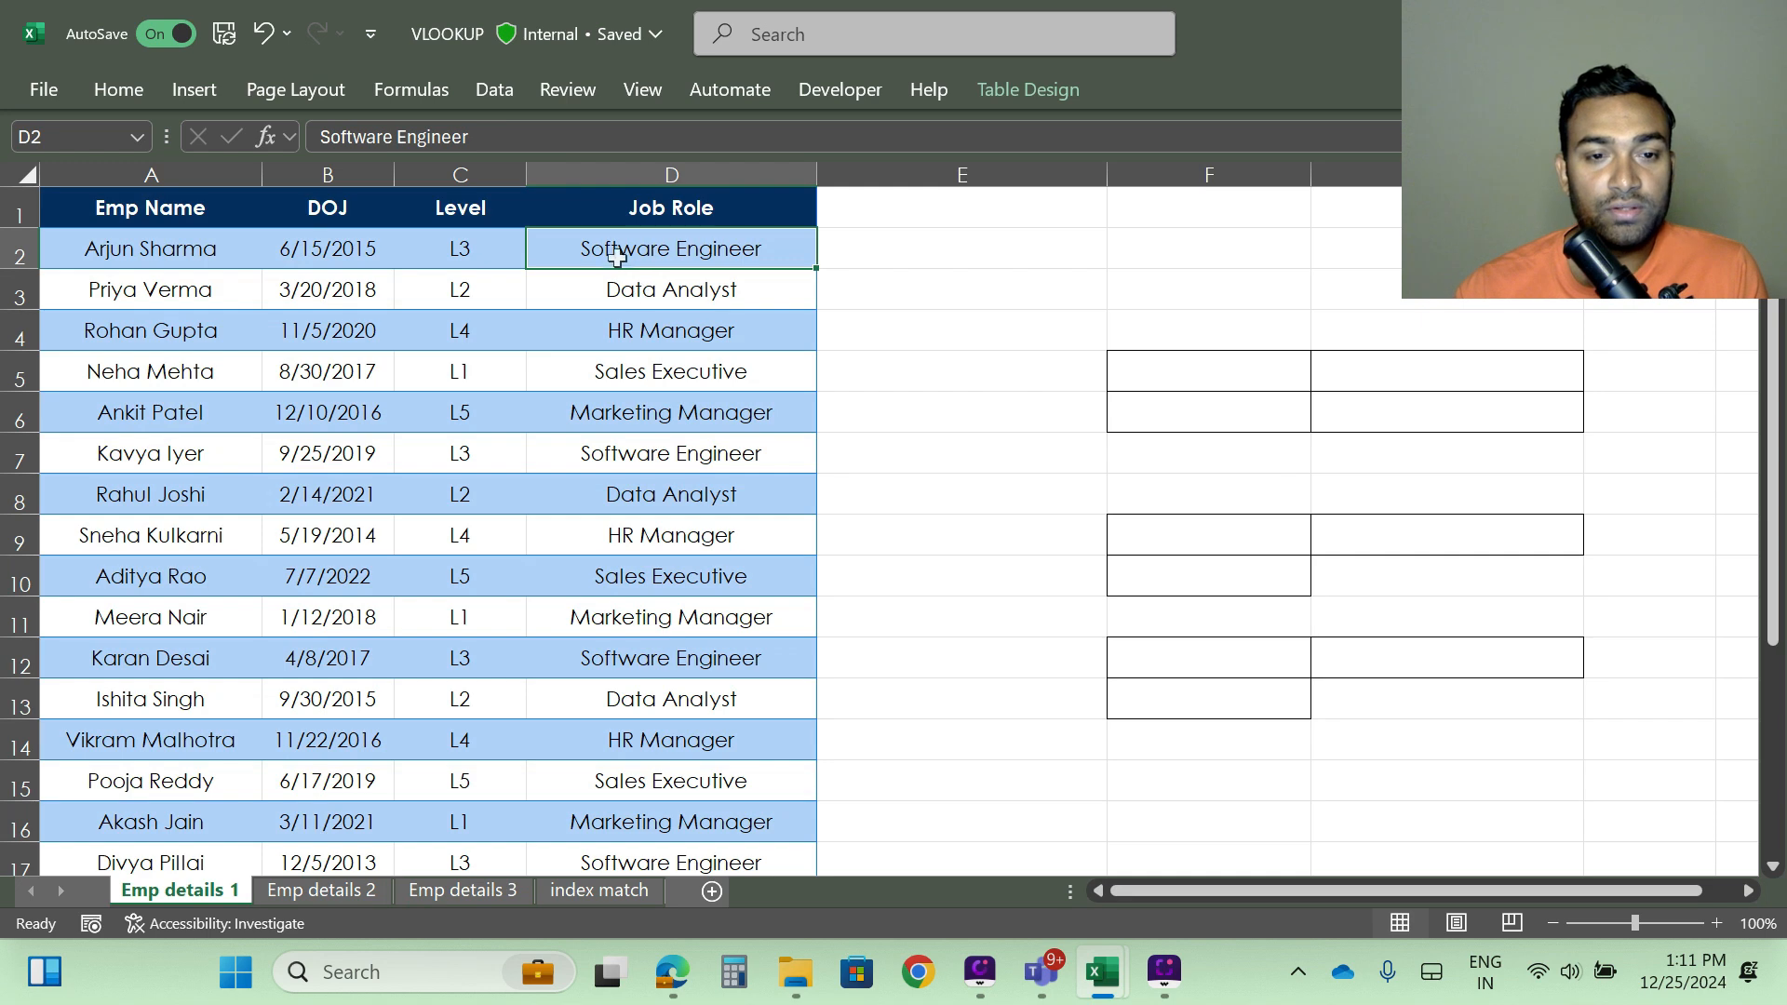
{"action": "left_click", "coordinate": [460, 889]}
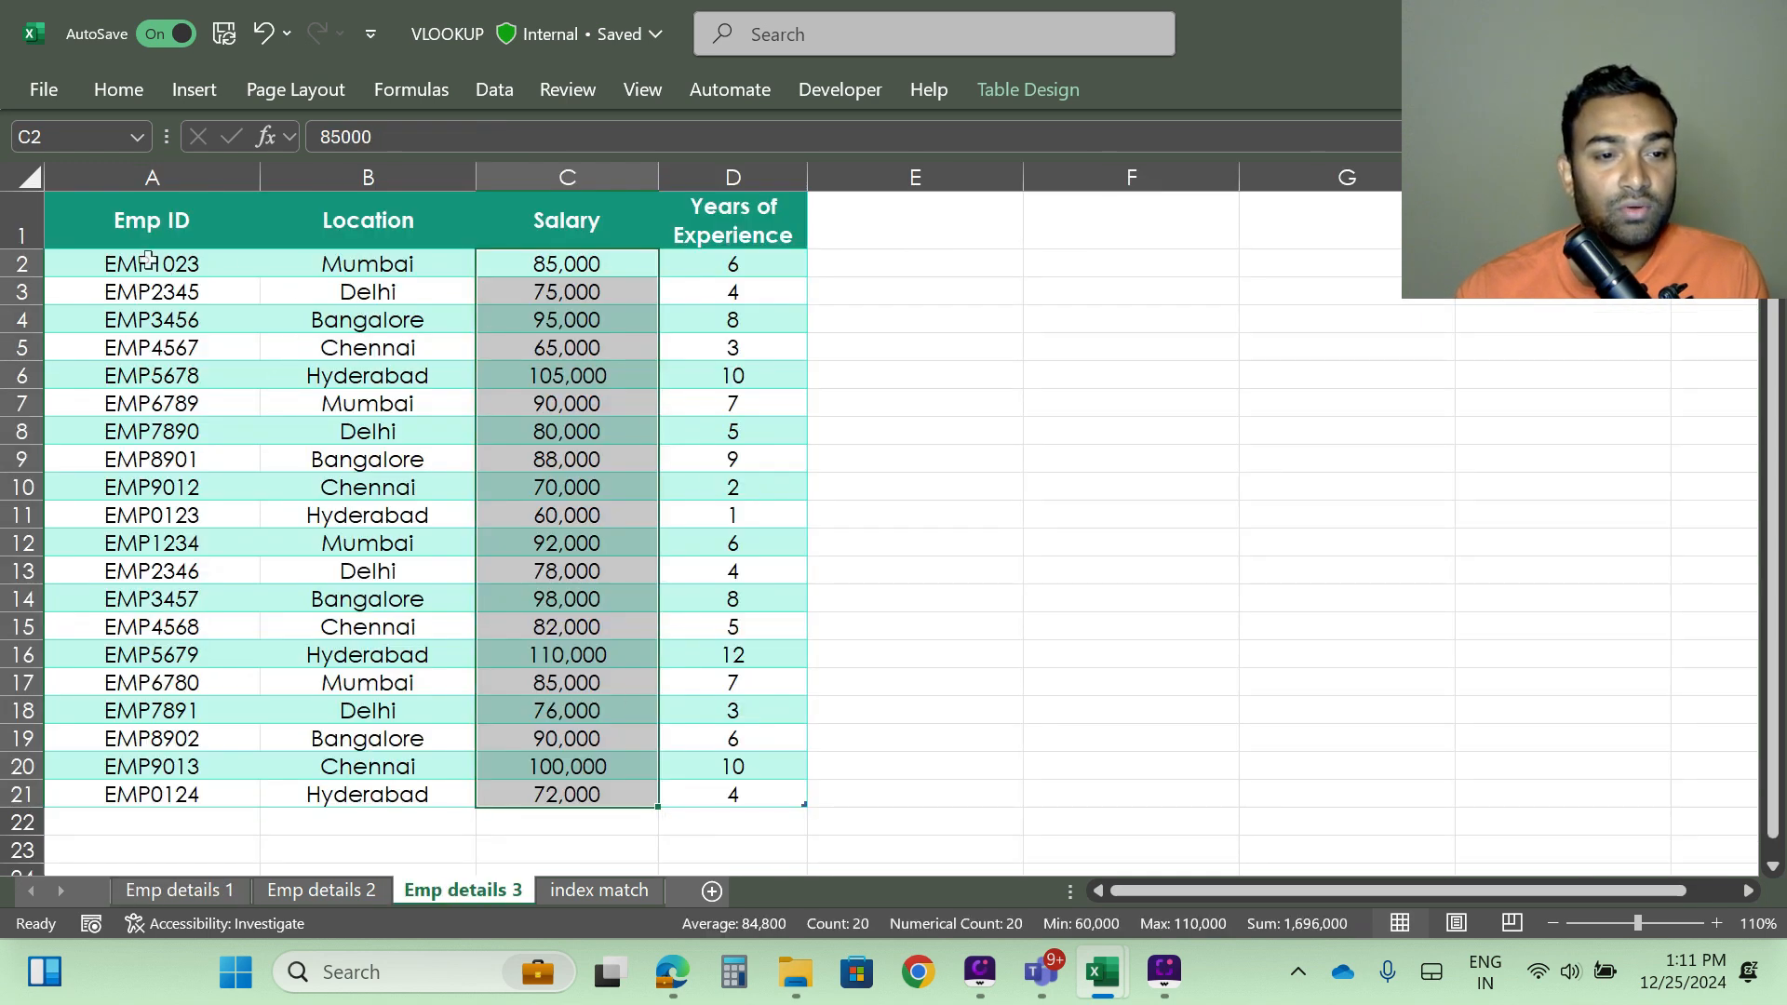
{"action": "left_click", "coordinate": [549, 262]}
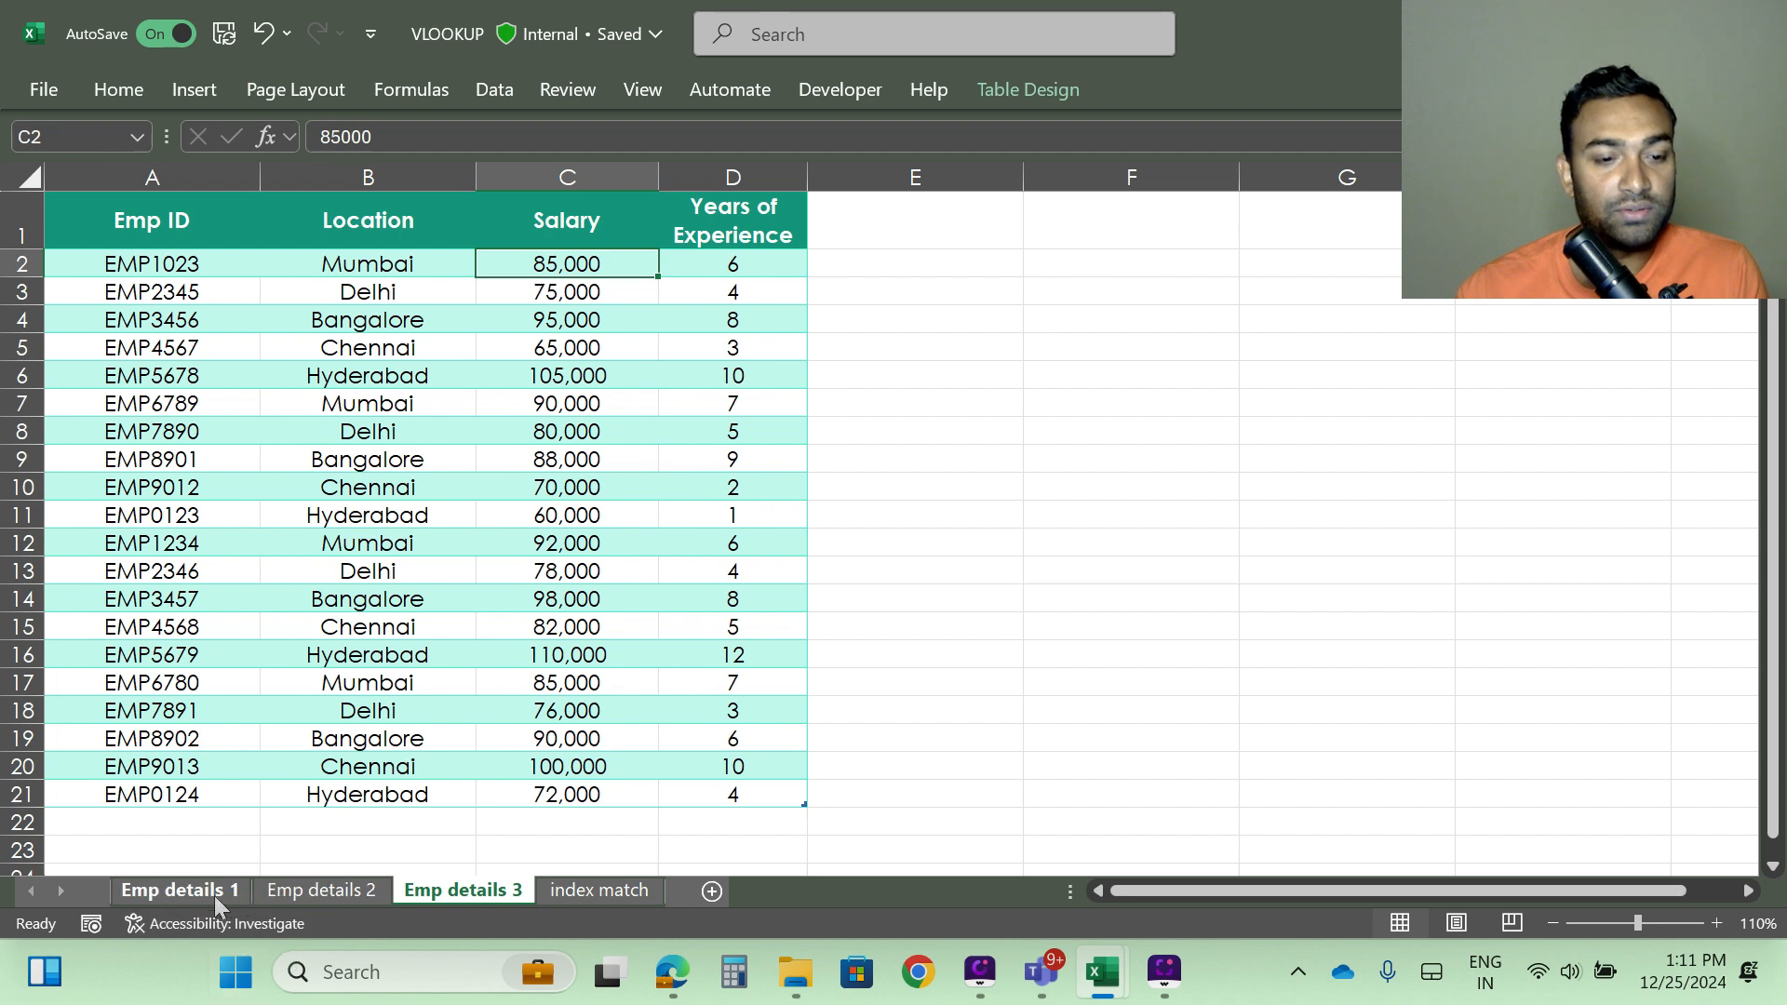
{"action": "left_click", "coordinate": [320, 888]}
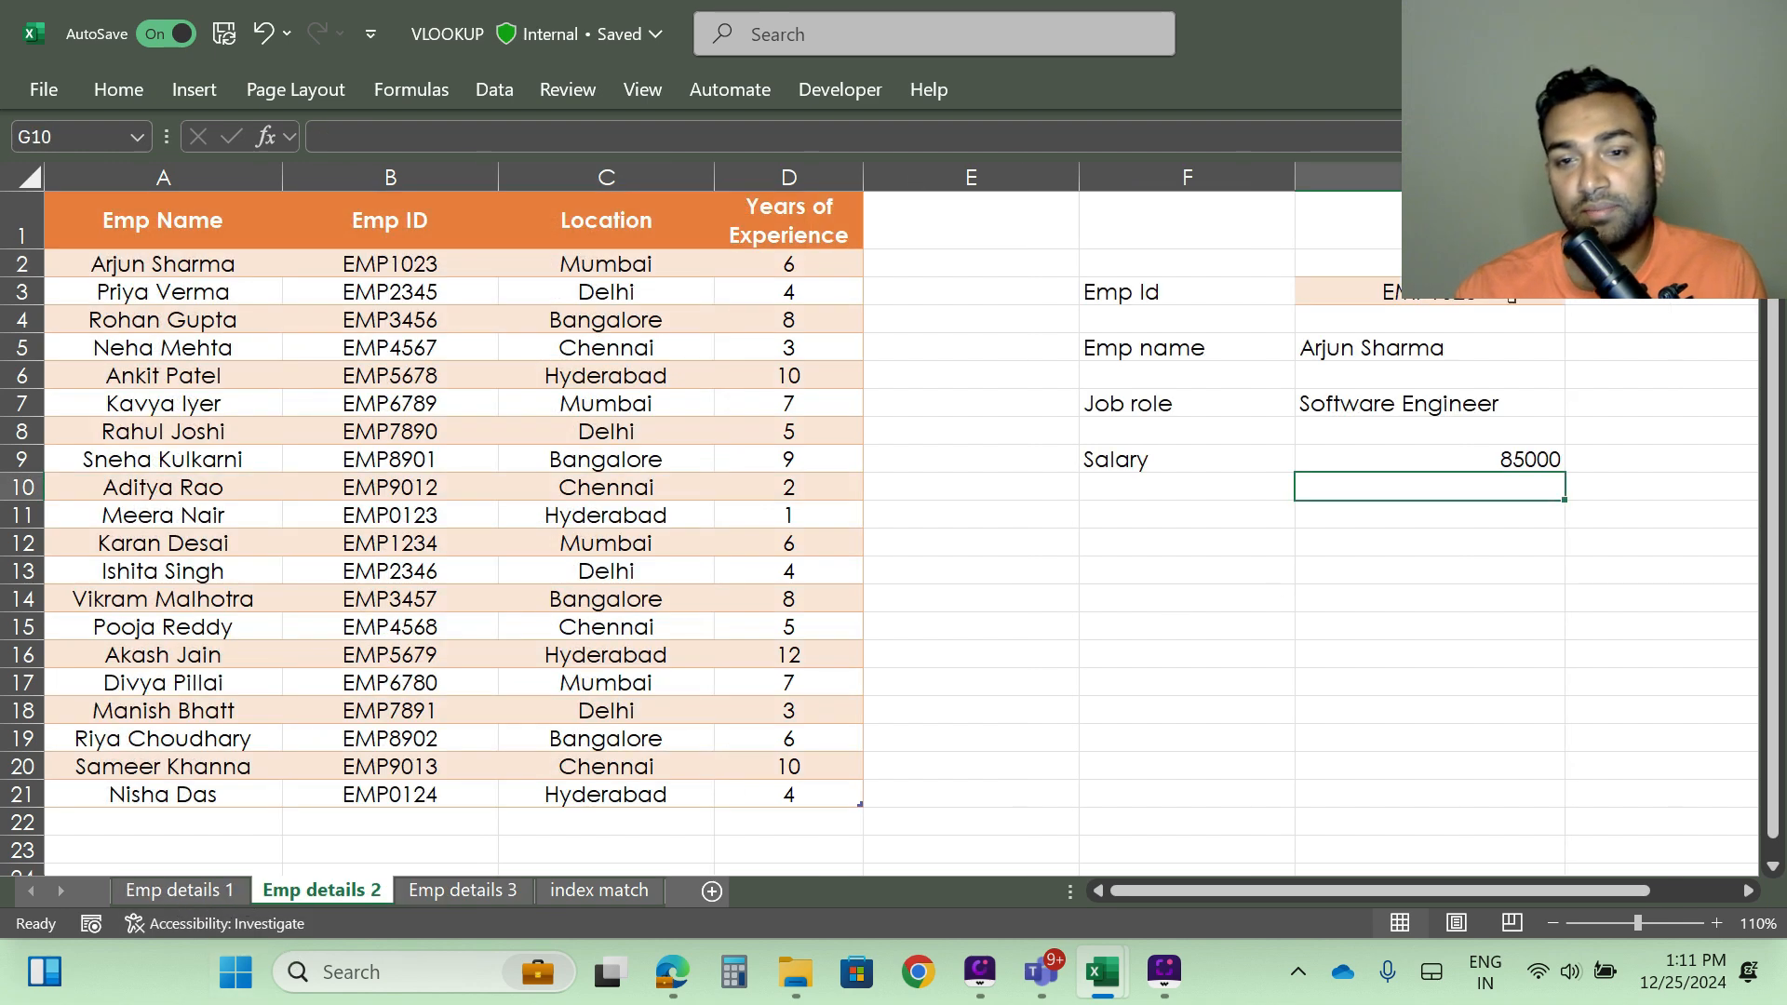
Step: Change the Emp Id in G3 to the ID from row 3 of the table and compare the results with Emp details 1 and 3
{"action": "left_click", "coordinate": [1501, 298]}
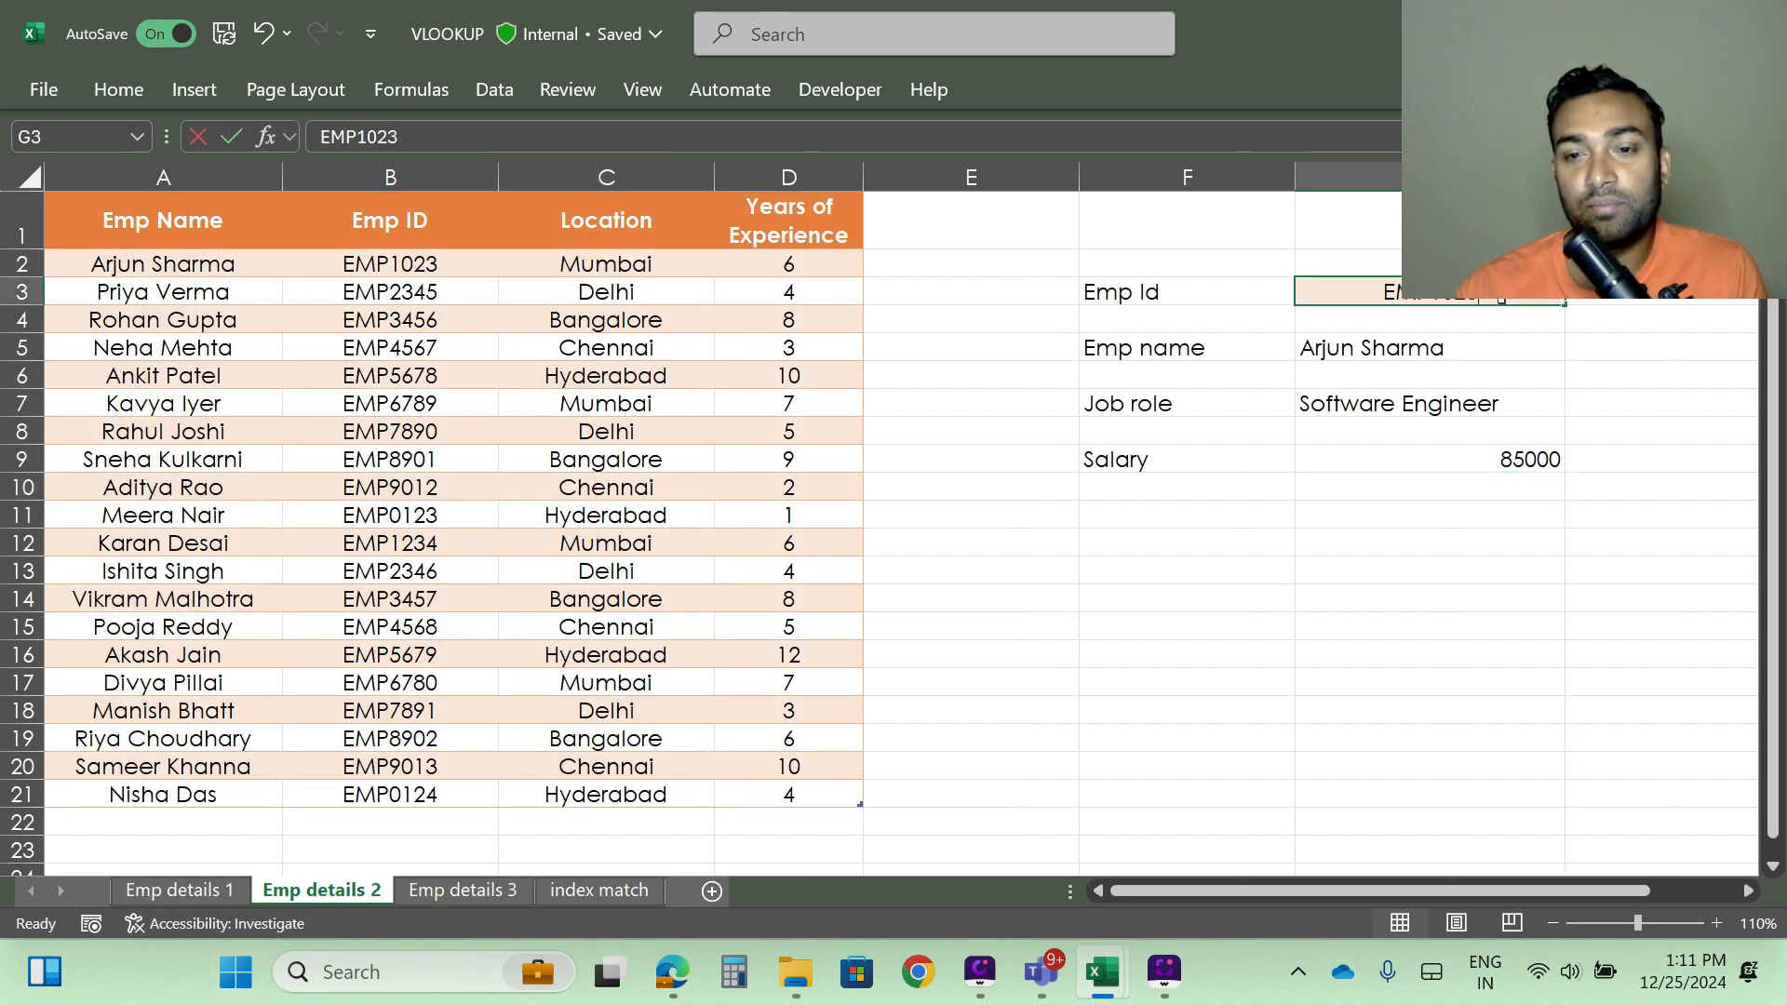
{"action": "double_click", "coordinate": [1501, 297]}
{"action": "key", "text": "BackSpace"}
{"action": "key", "text": "BackSpace"}
{"action": "key", "text": "BackSpace"}
{"action": "key", "text": "BackSpace"}
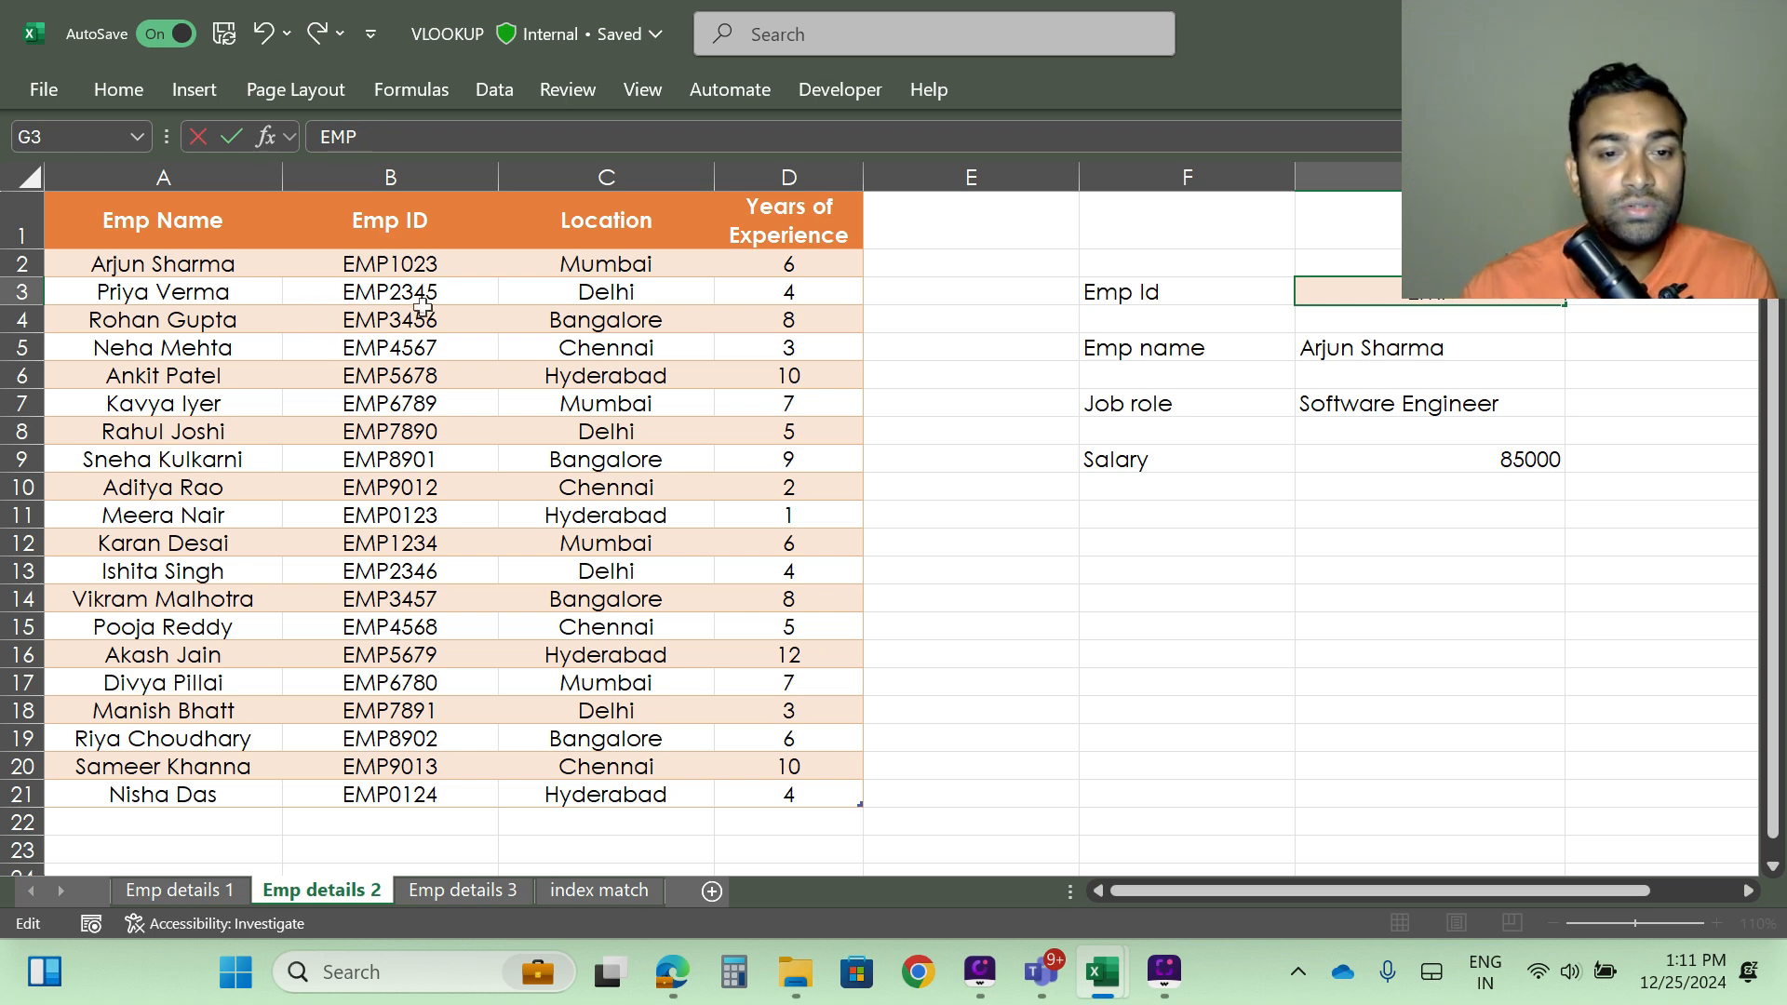
{"action": "type", "text": "2345"}
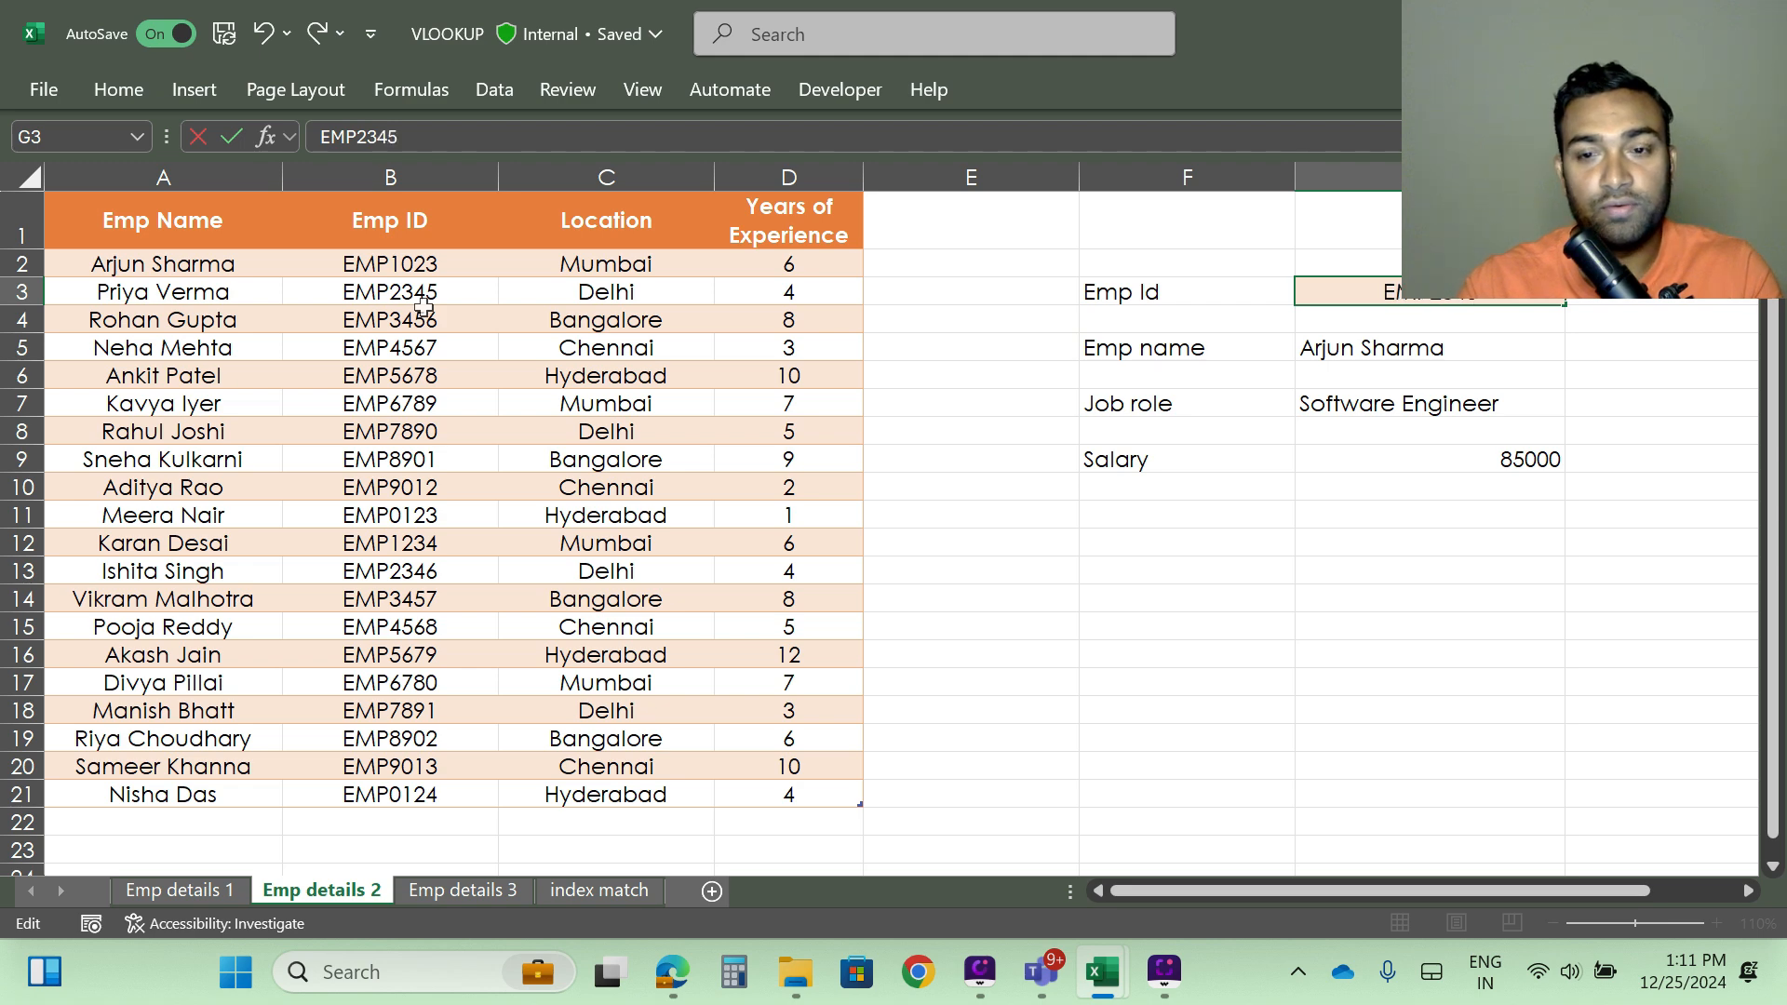
{"action": "key", "text": "Return"}
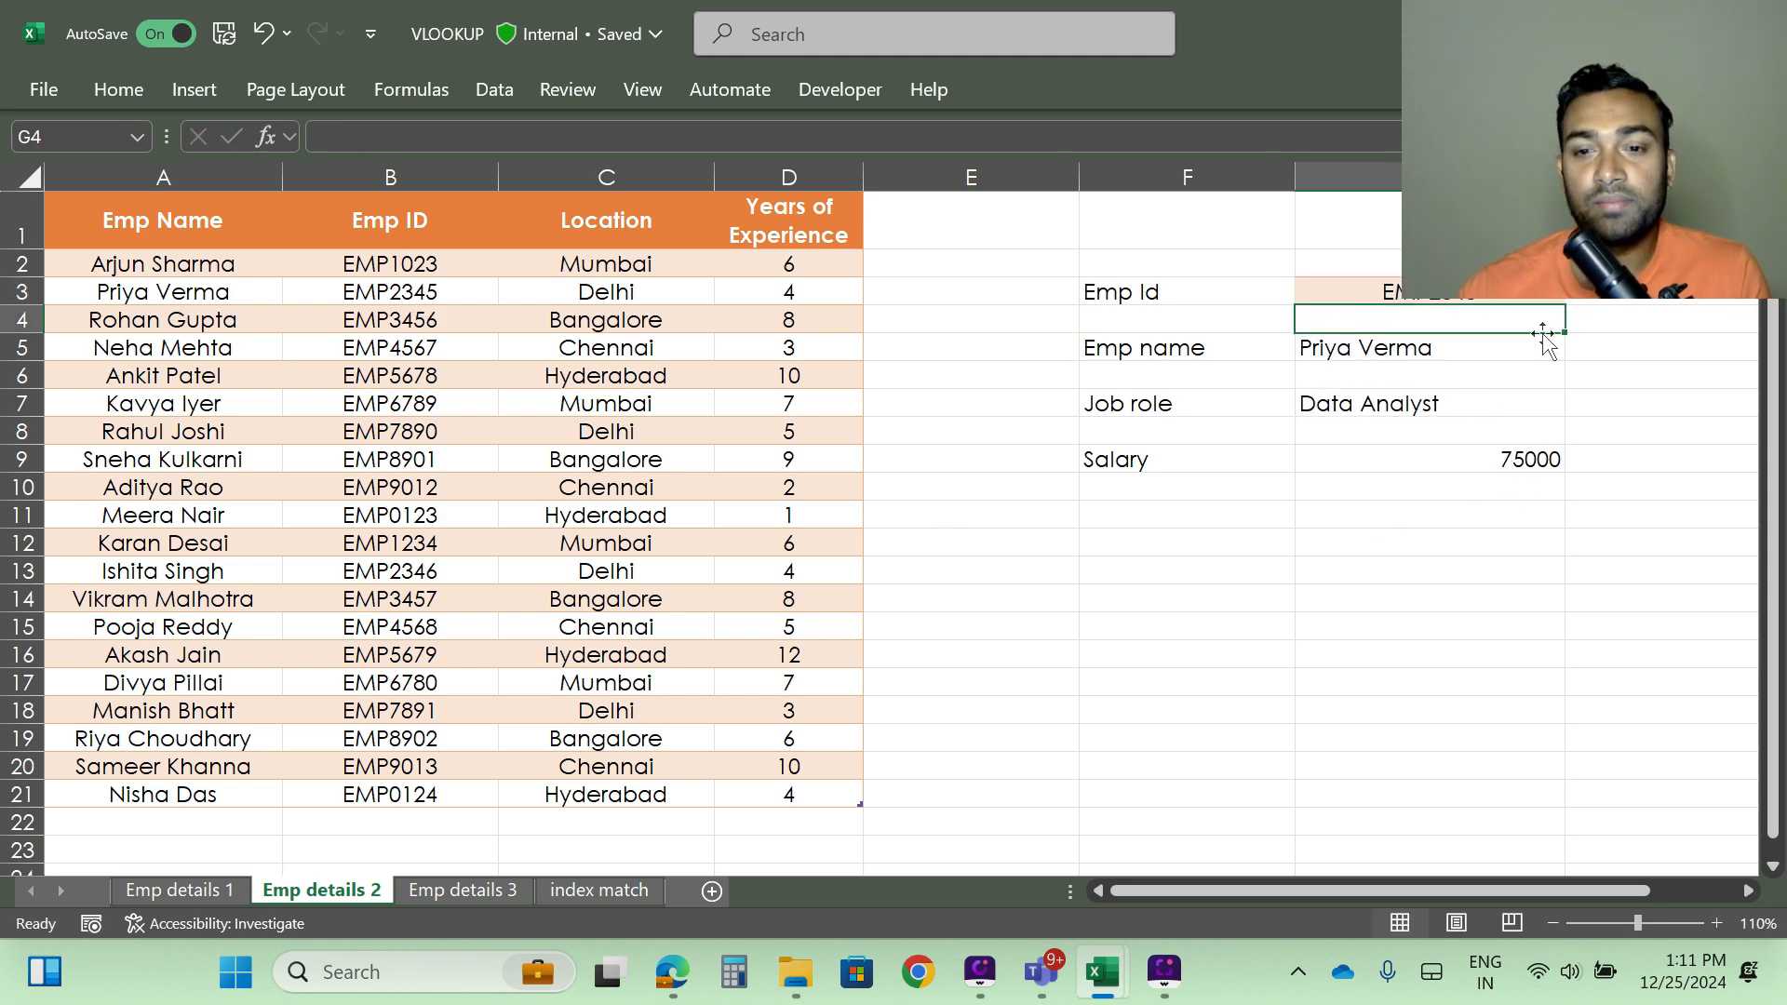
{"action": "left_click", "coordinate": [191, 891]}
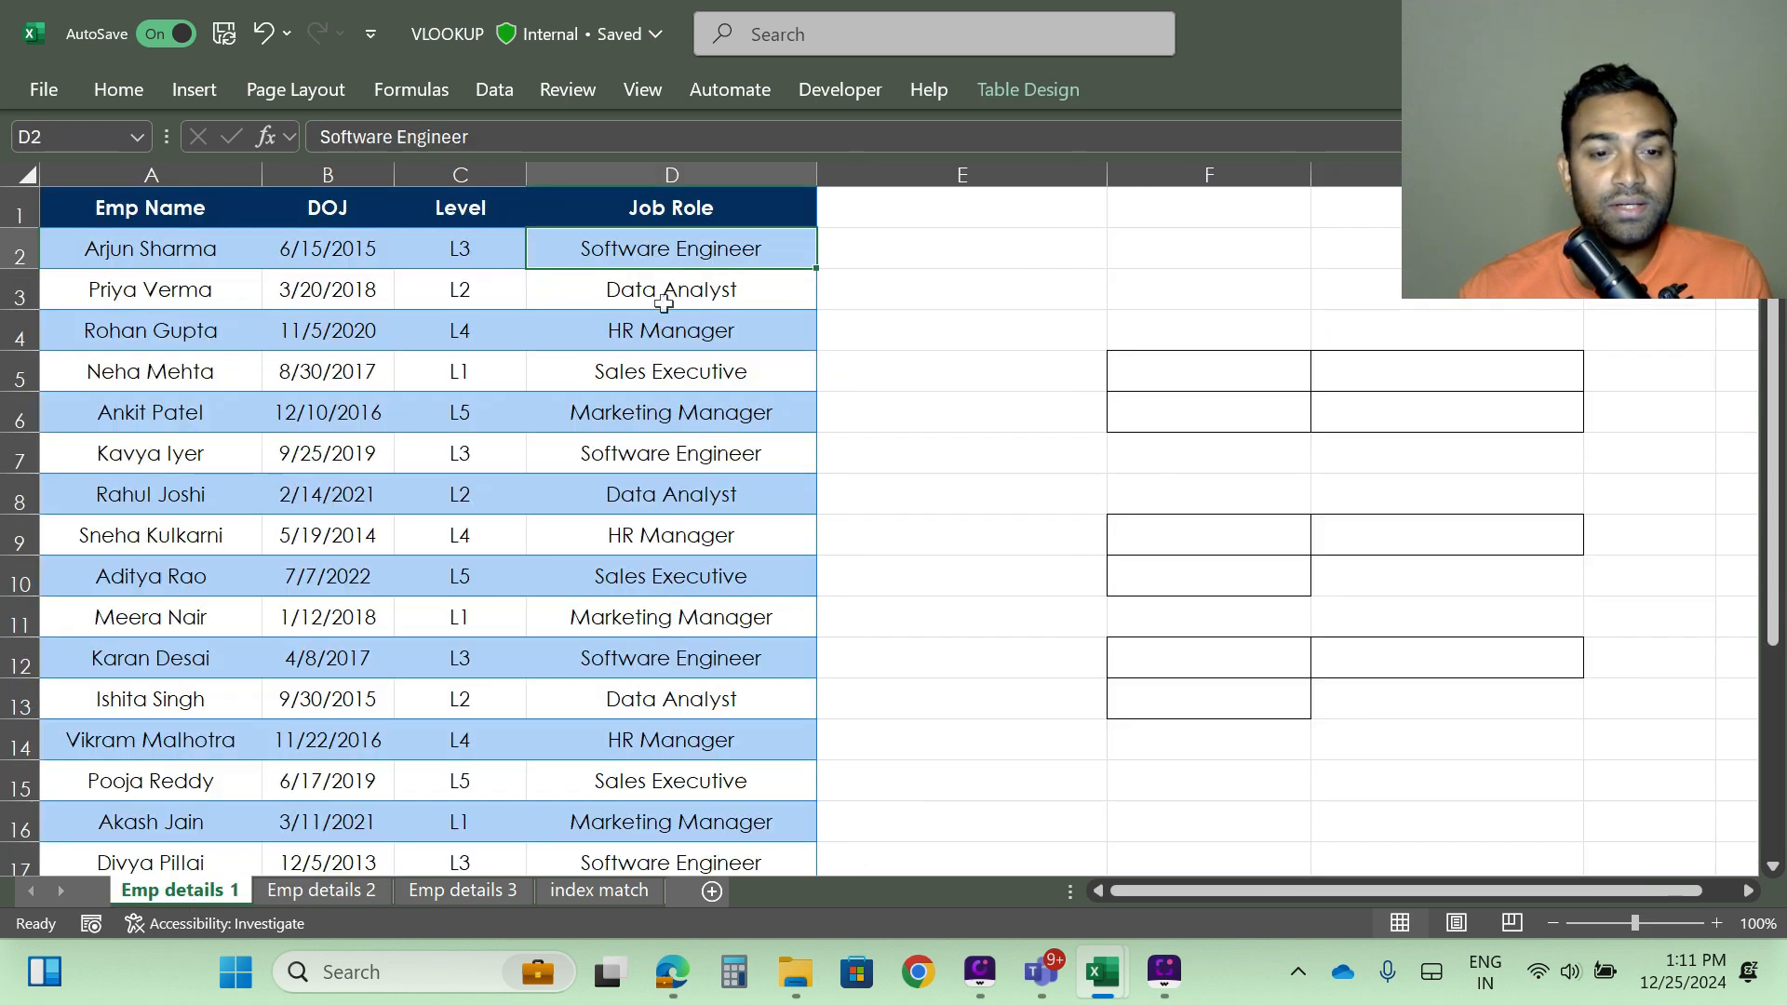
{"action": "left_click", "coordinate": [465, 884]}
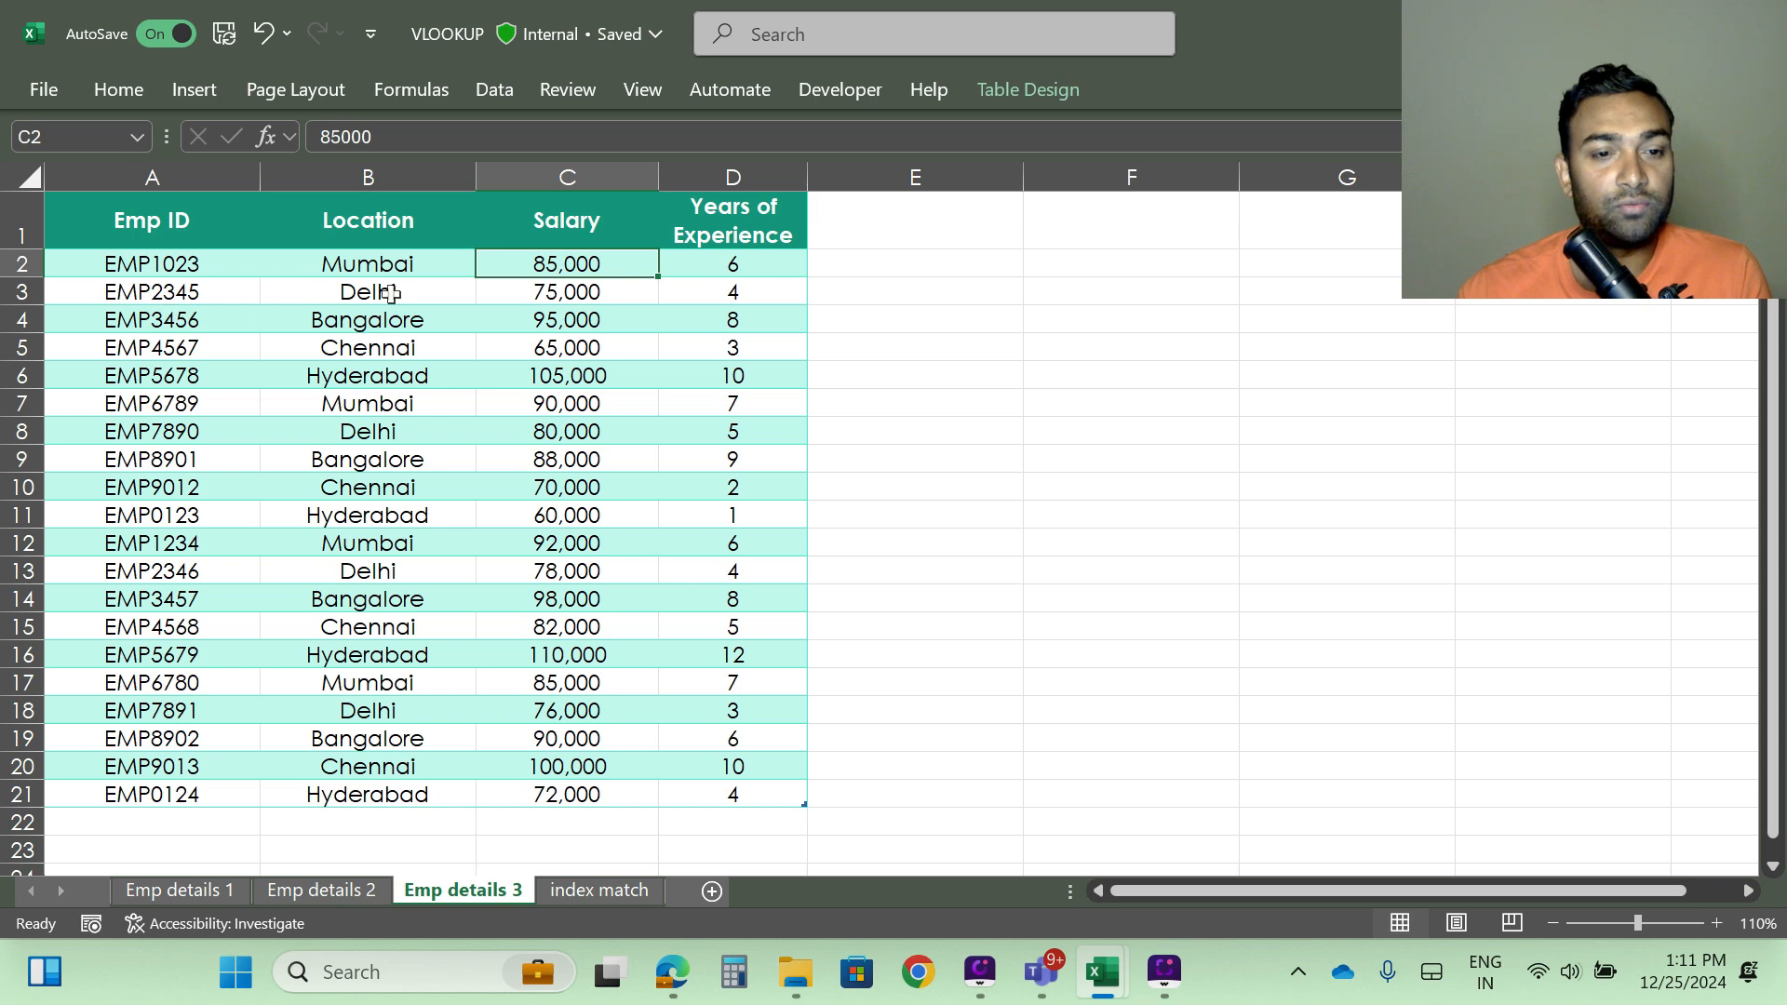
{"action": "left_click", "coordinate": [335, 893]}
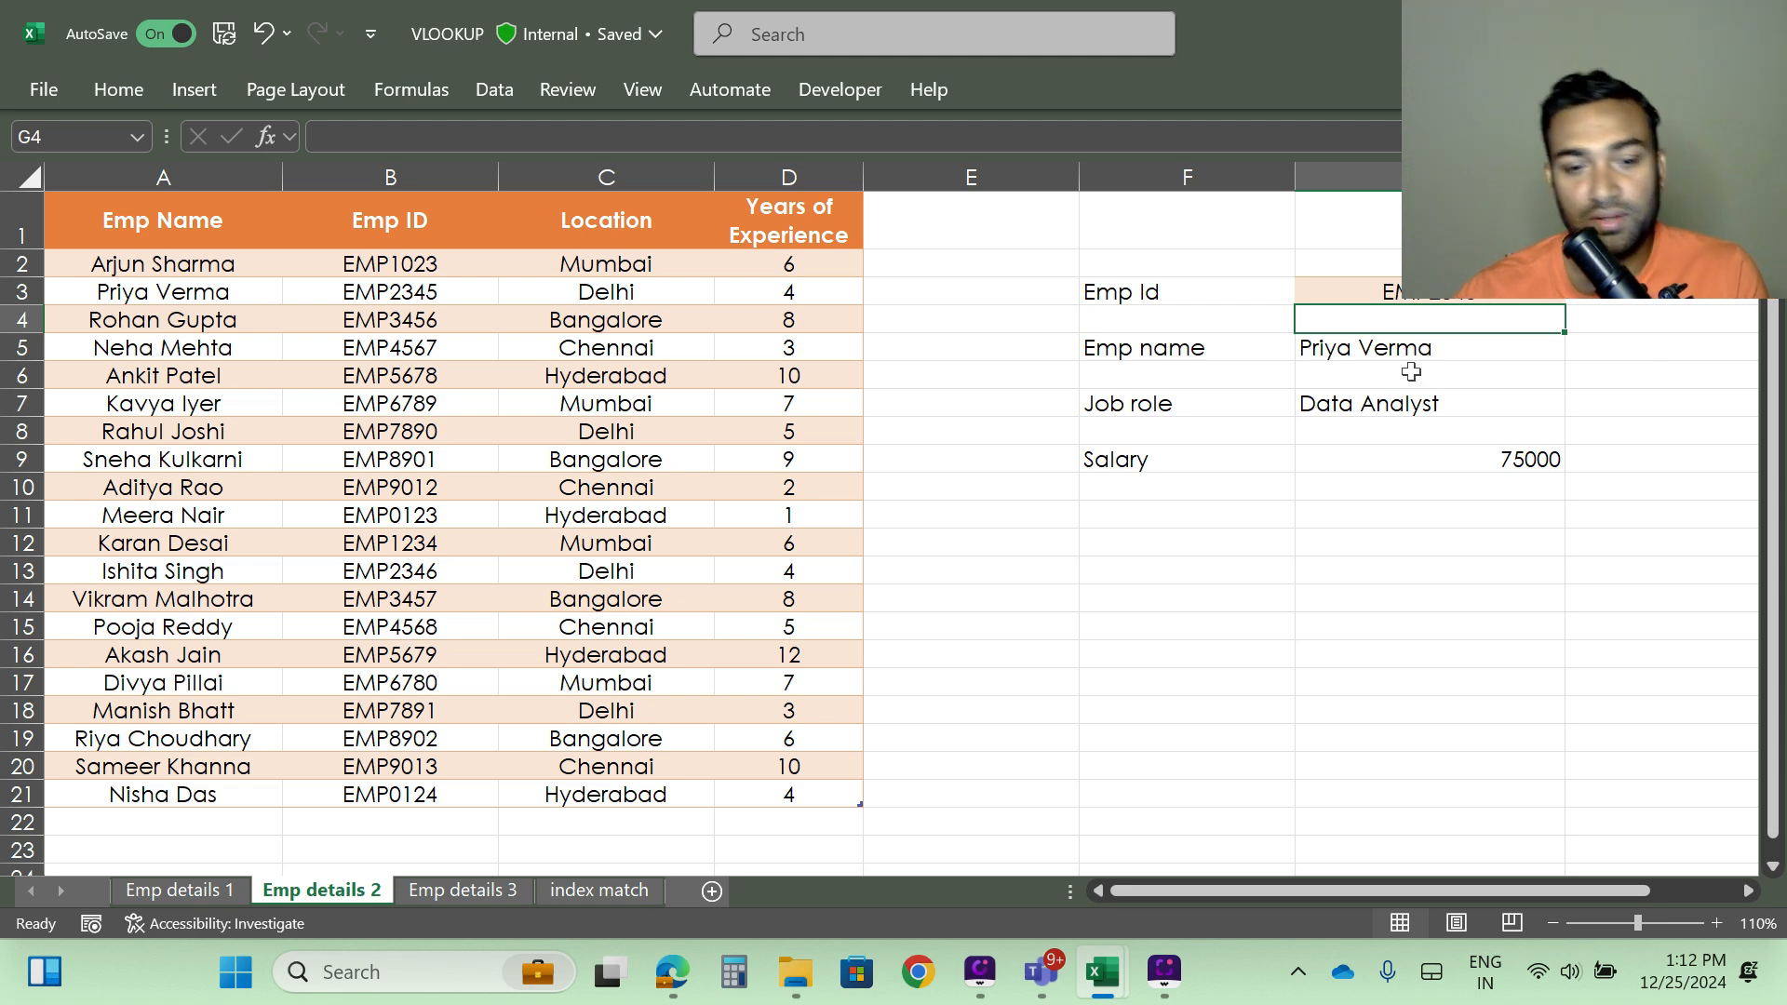
Step: On the index match sheet, make the Emp Id in K6 invalid by appending a 0 to it
{"action": "left_click", "coordinate": [463, 890]}
{"action": "left_click", "coordinate": [605, 890]}
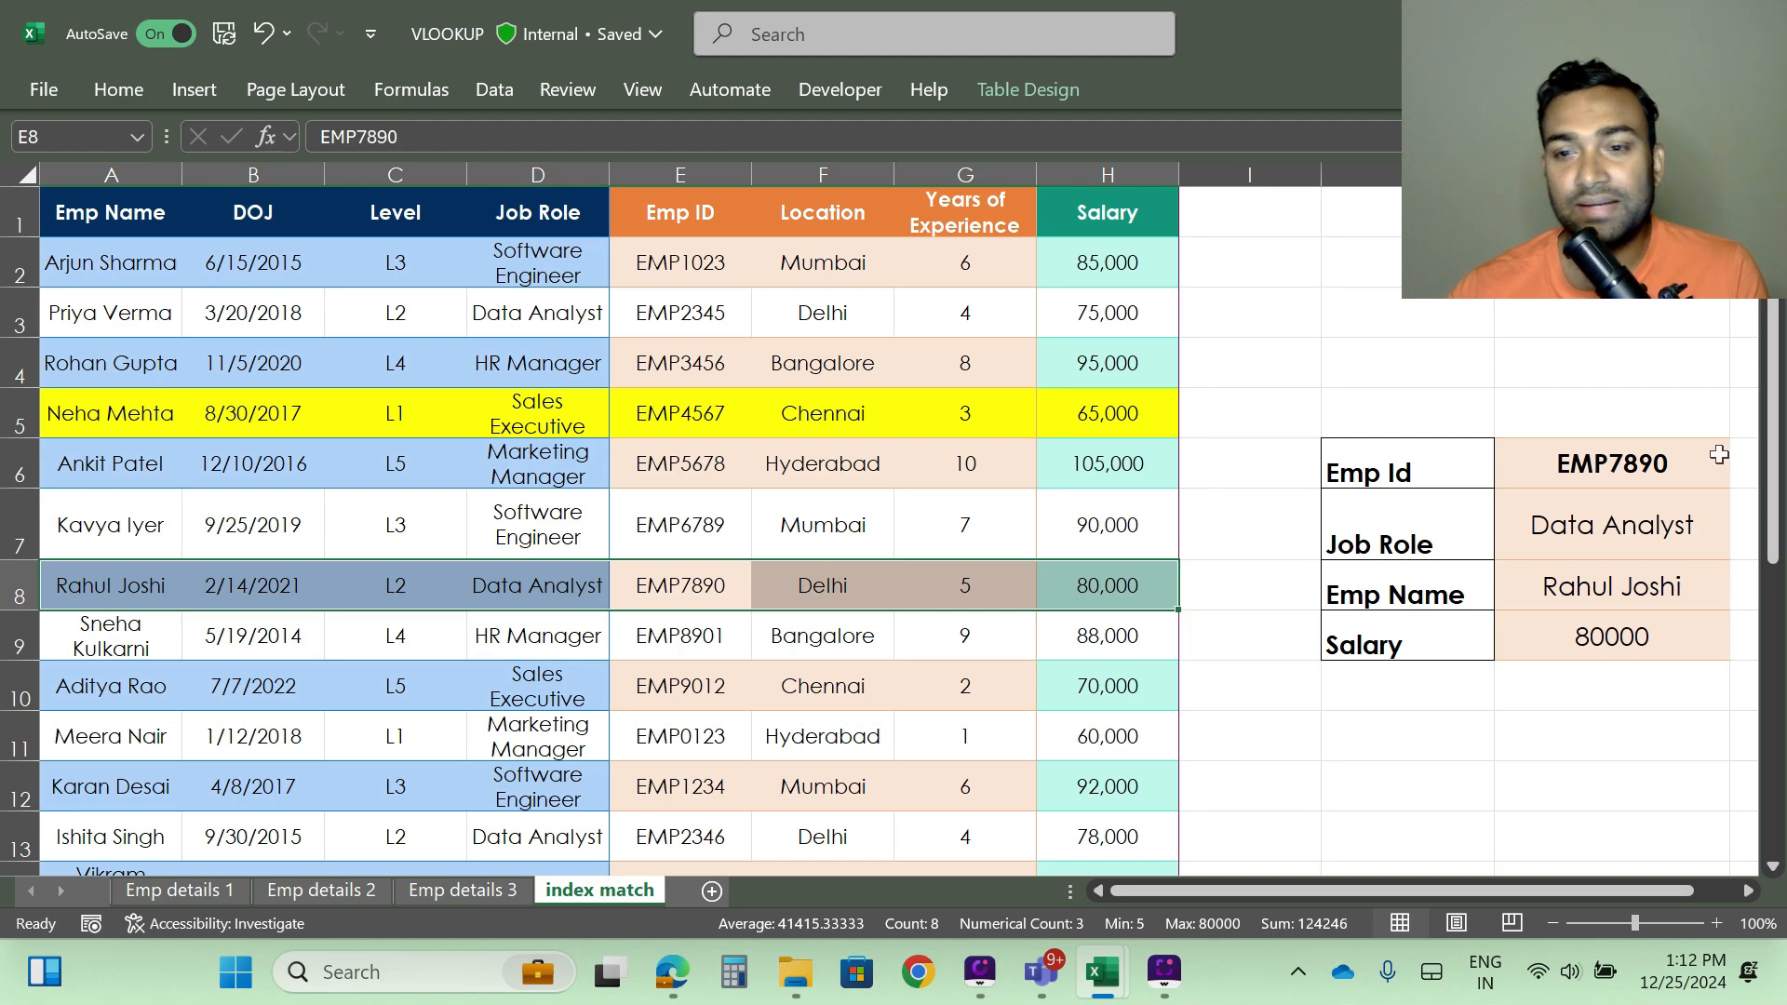
{"action": "left_click", "coordinate": [322, 891]}
{"action": "left_click", "coordinate": [612, 891]}
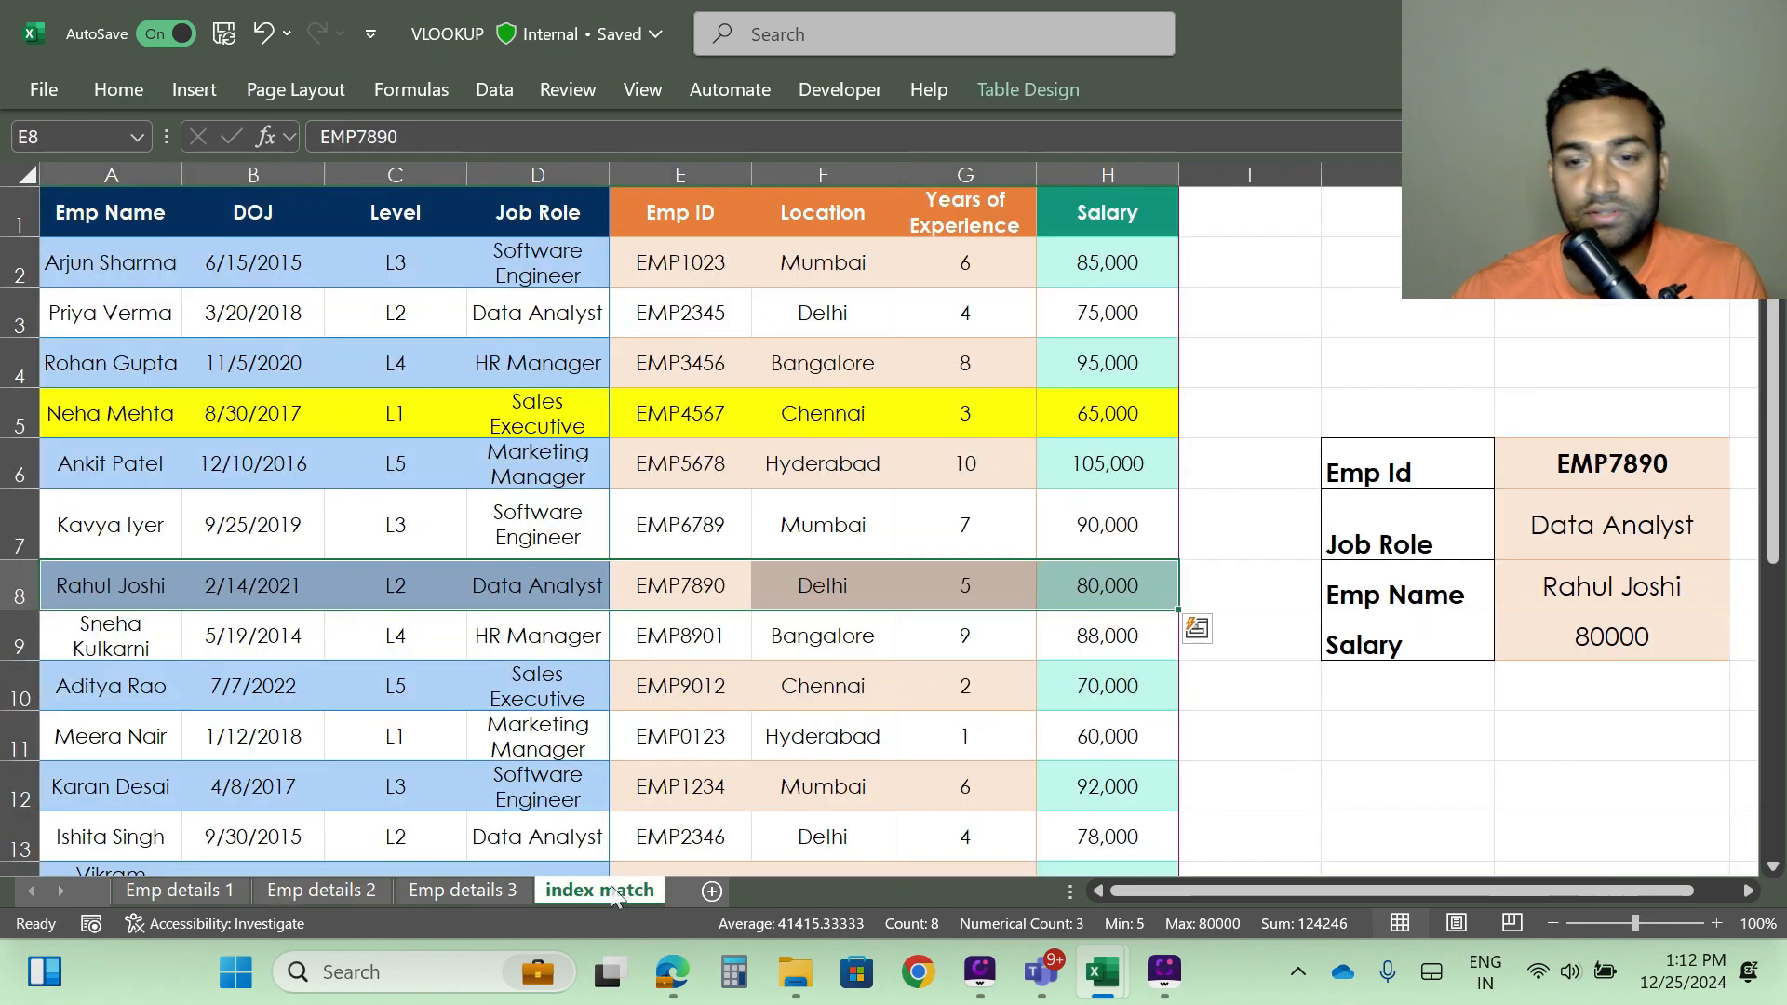
{"action": "double_click", "coordinate": [1684, 461]}
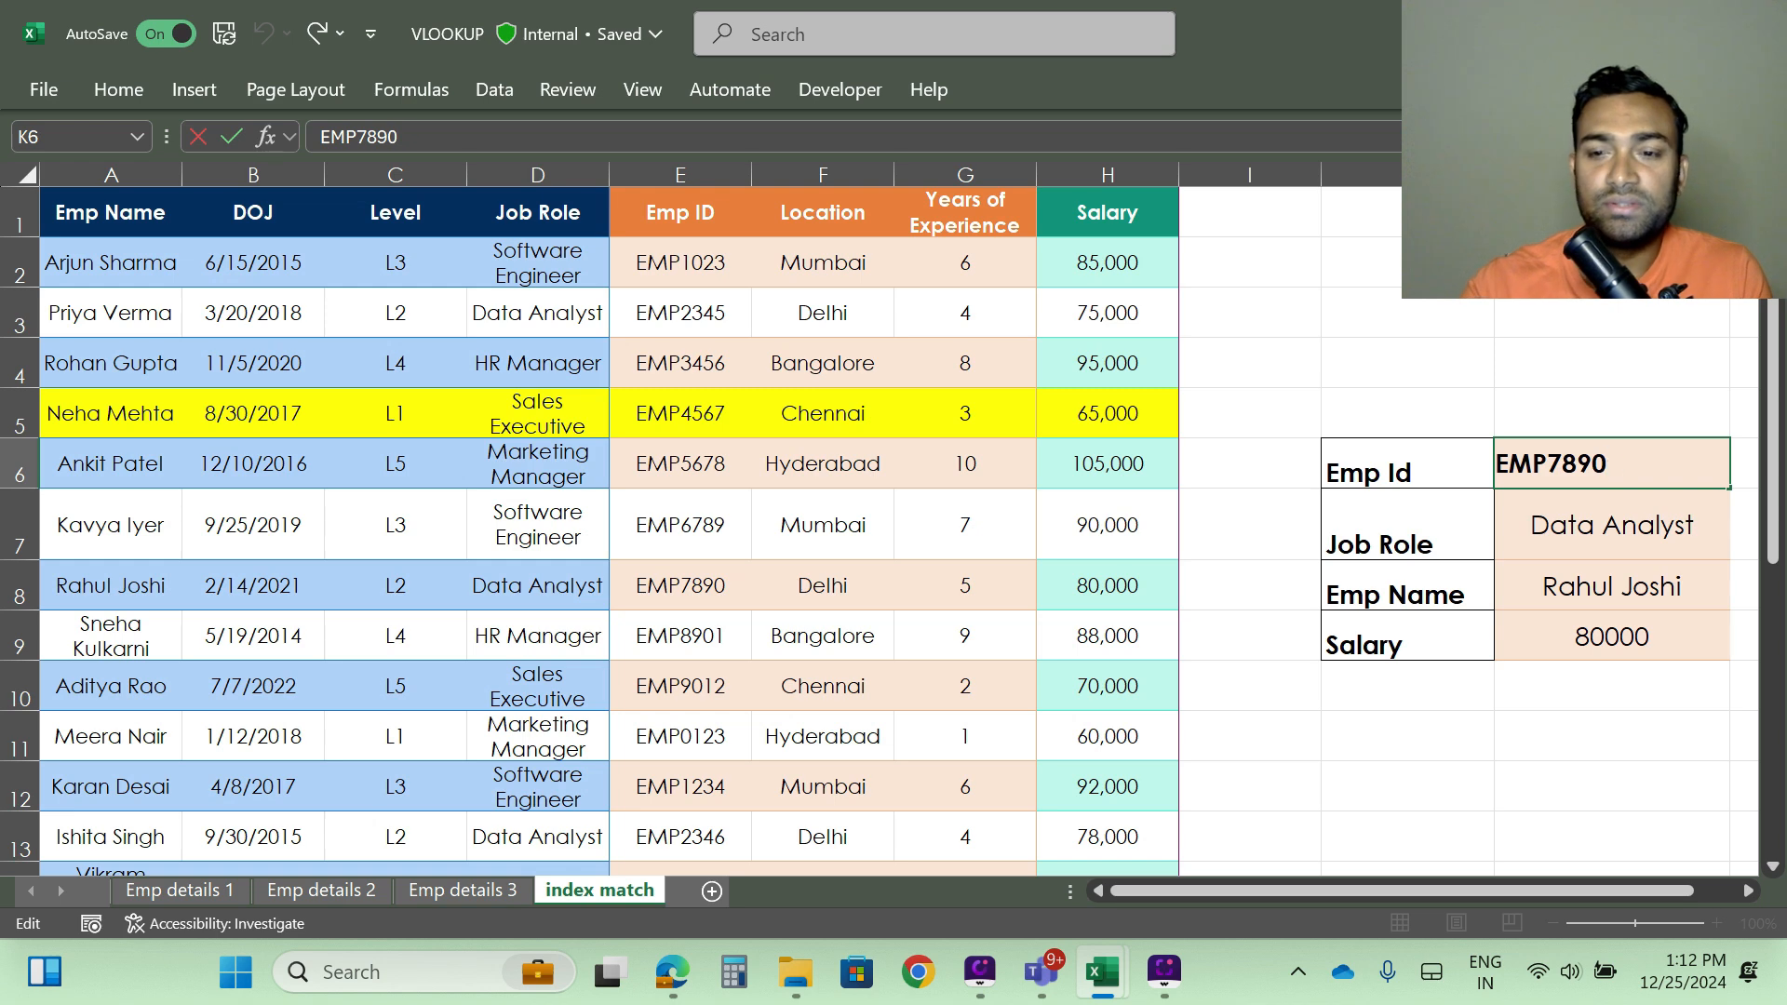
{"action": "type", "text": "0"}
{"action": "key", "text": "Return"}
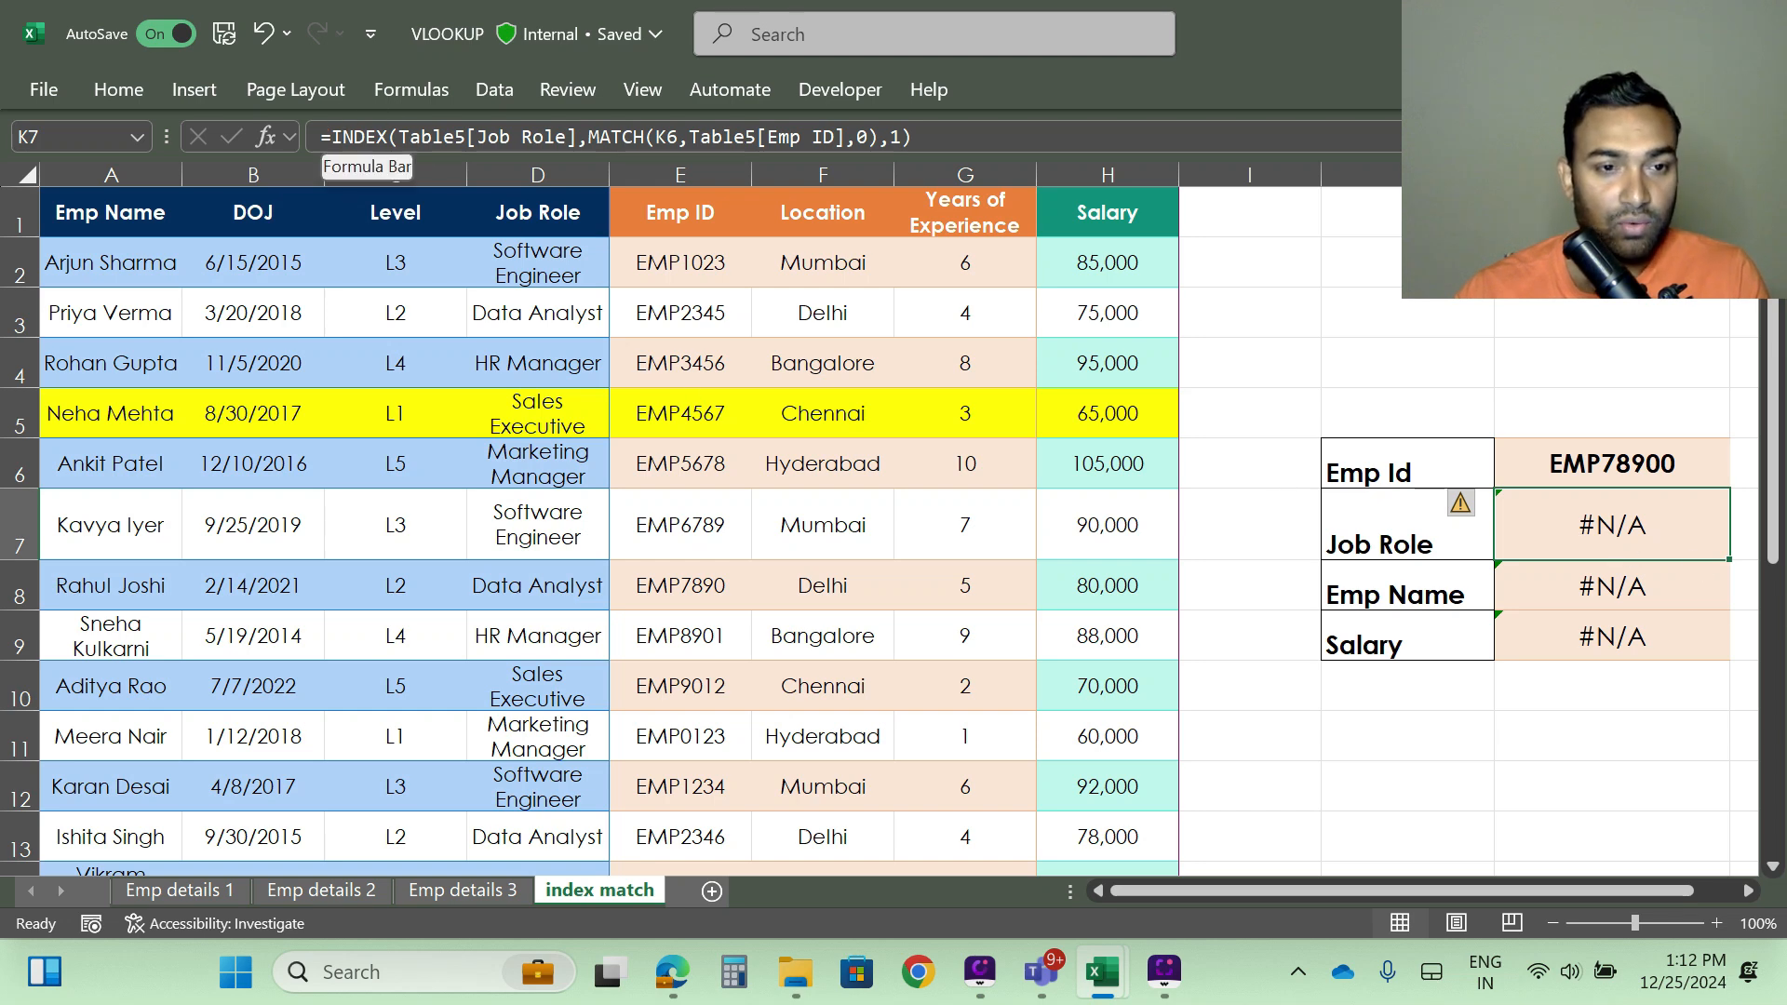
Step: Wrap the Job Role formula in K7 in IFERROR, using the existing INDEX and MATCH expression as the value argument
{"action": "left_click", "coordinate": [332, 137]}
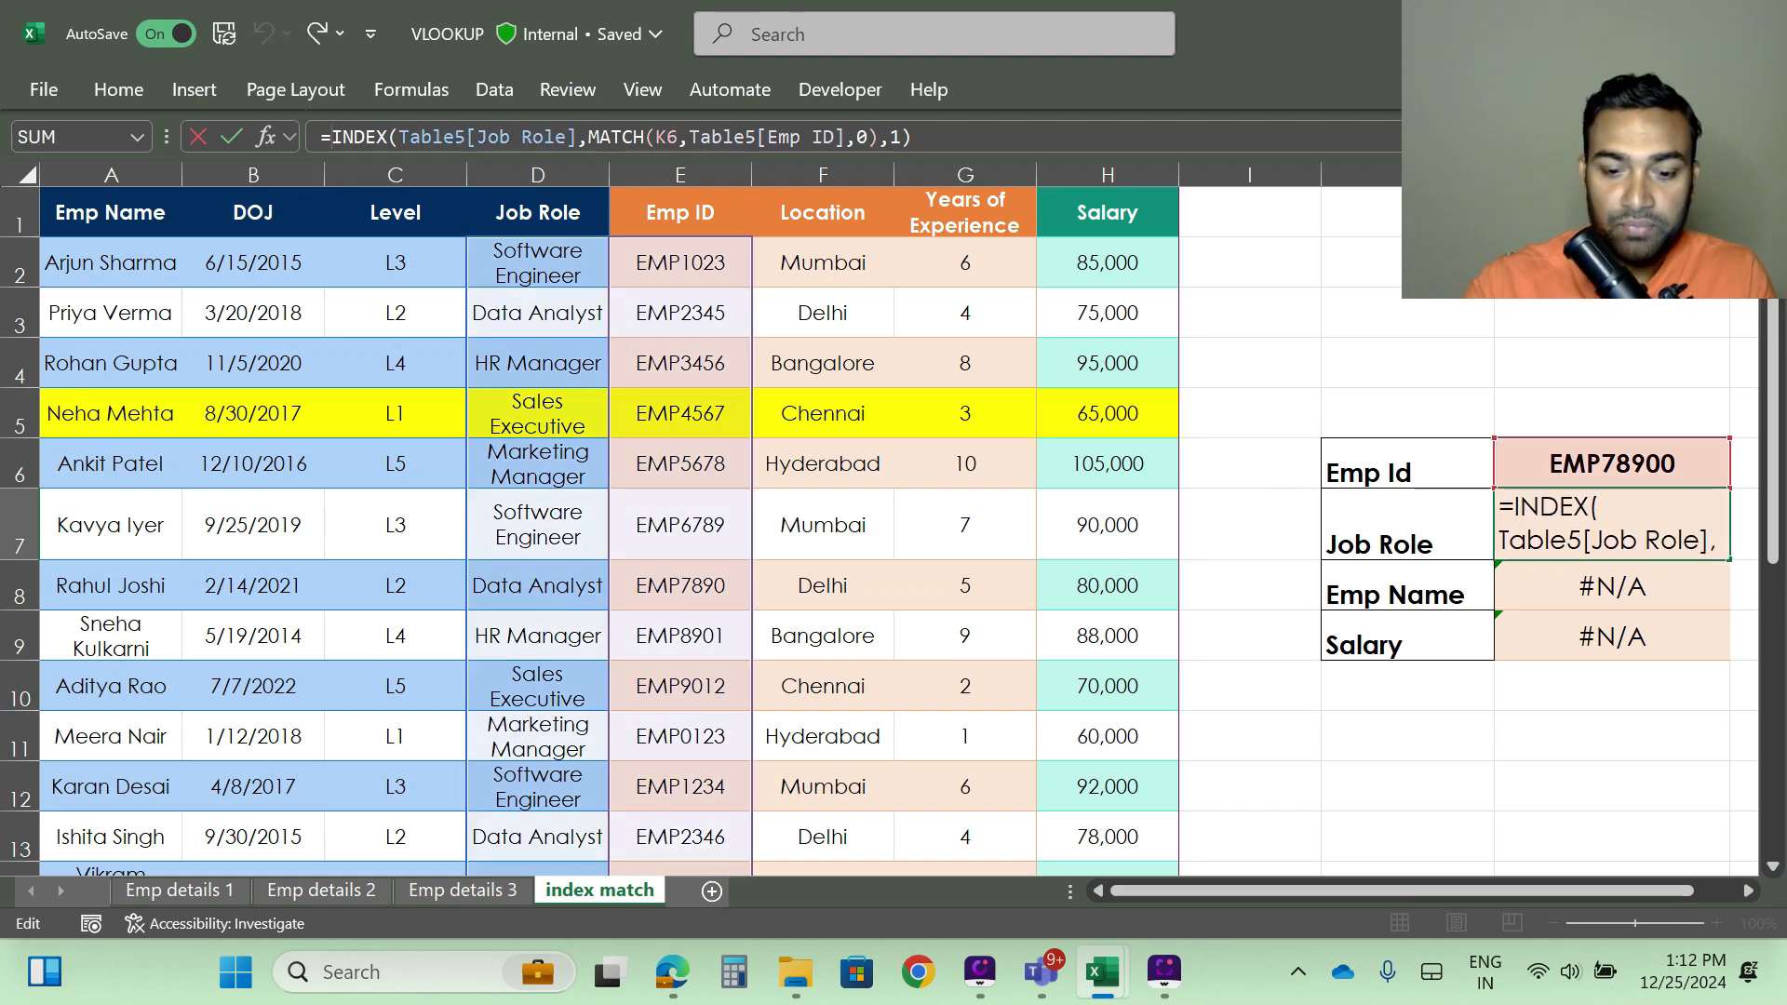
{"action": "type", "text": "iferror"}
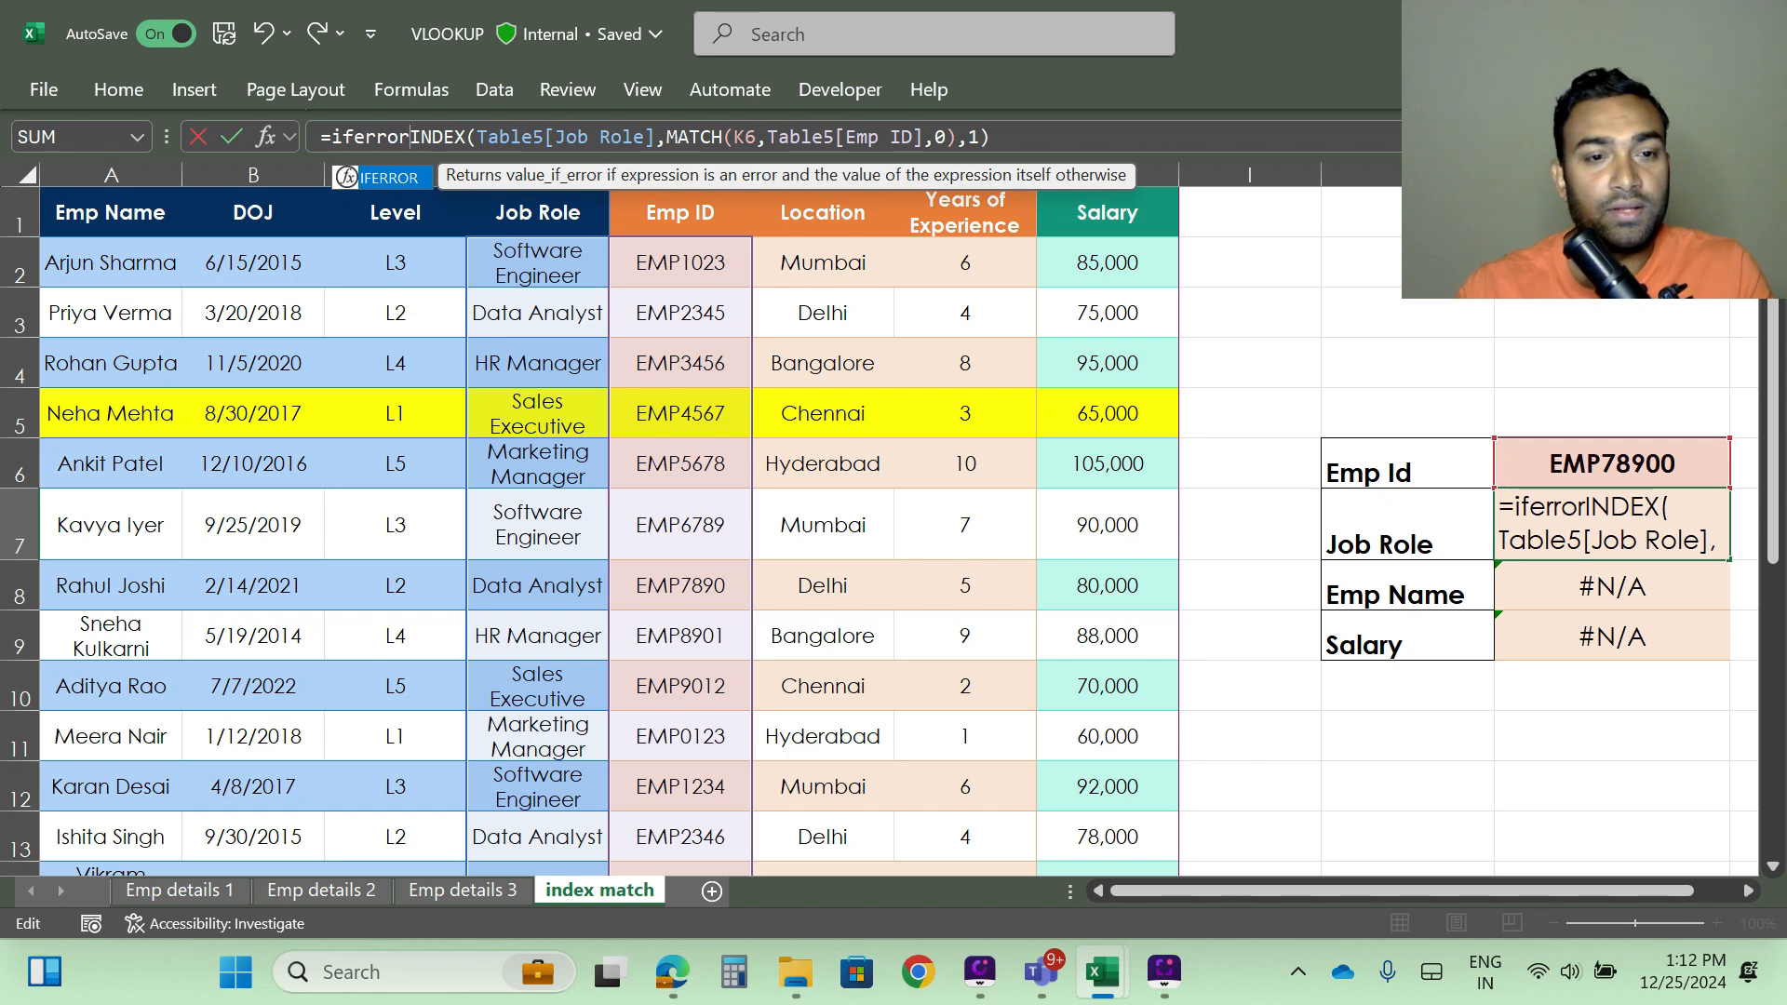
{"action": "key", "text": "Tab"}
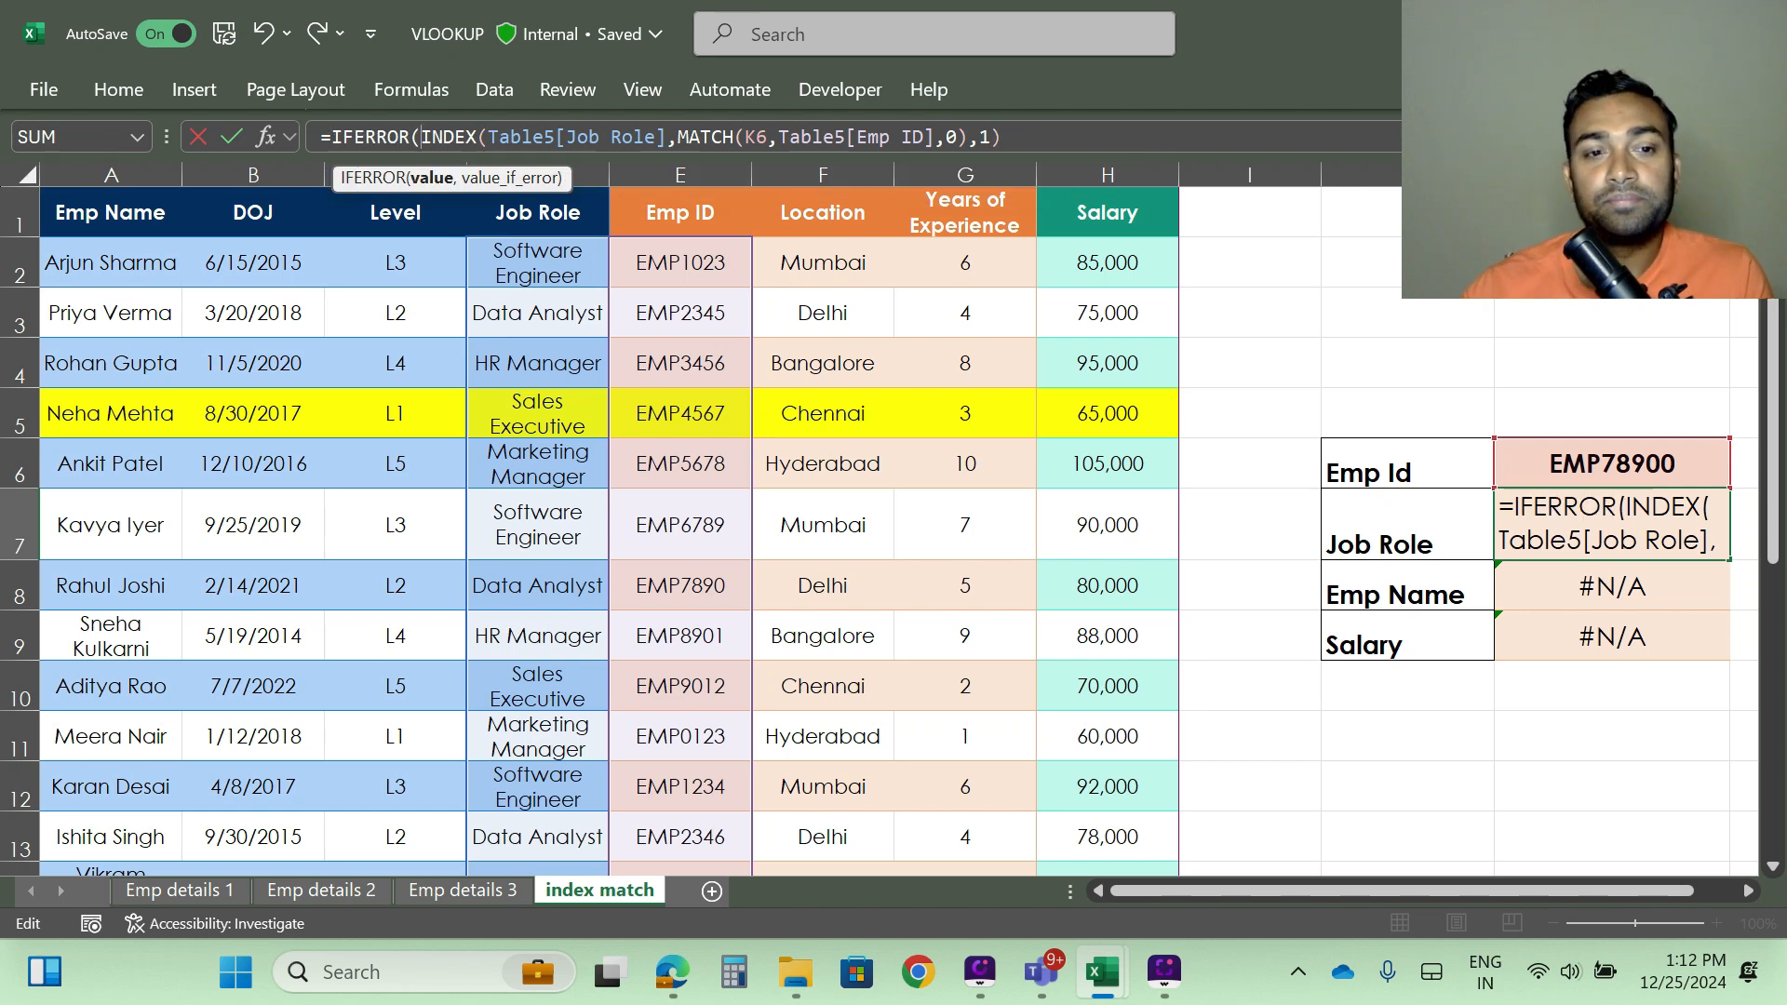
{"action": "key", "text": "End"}
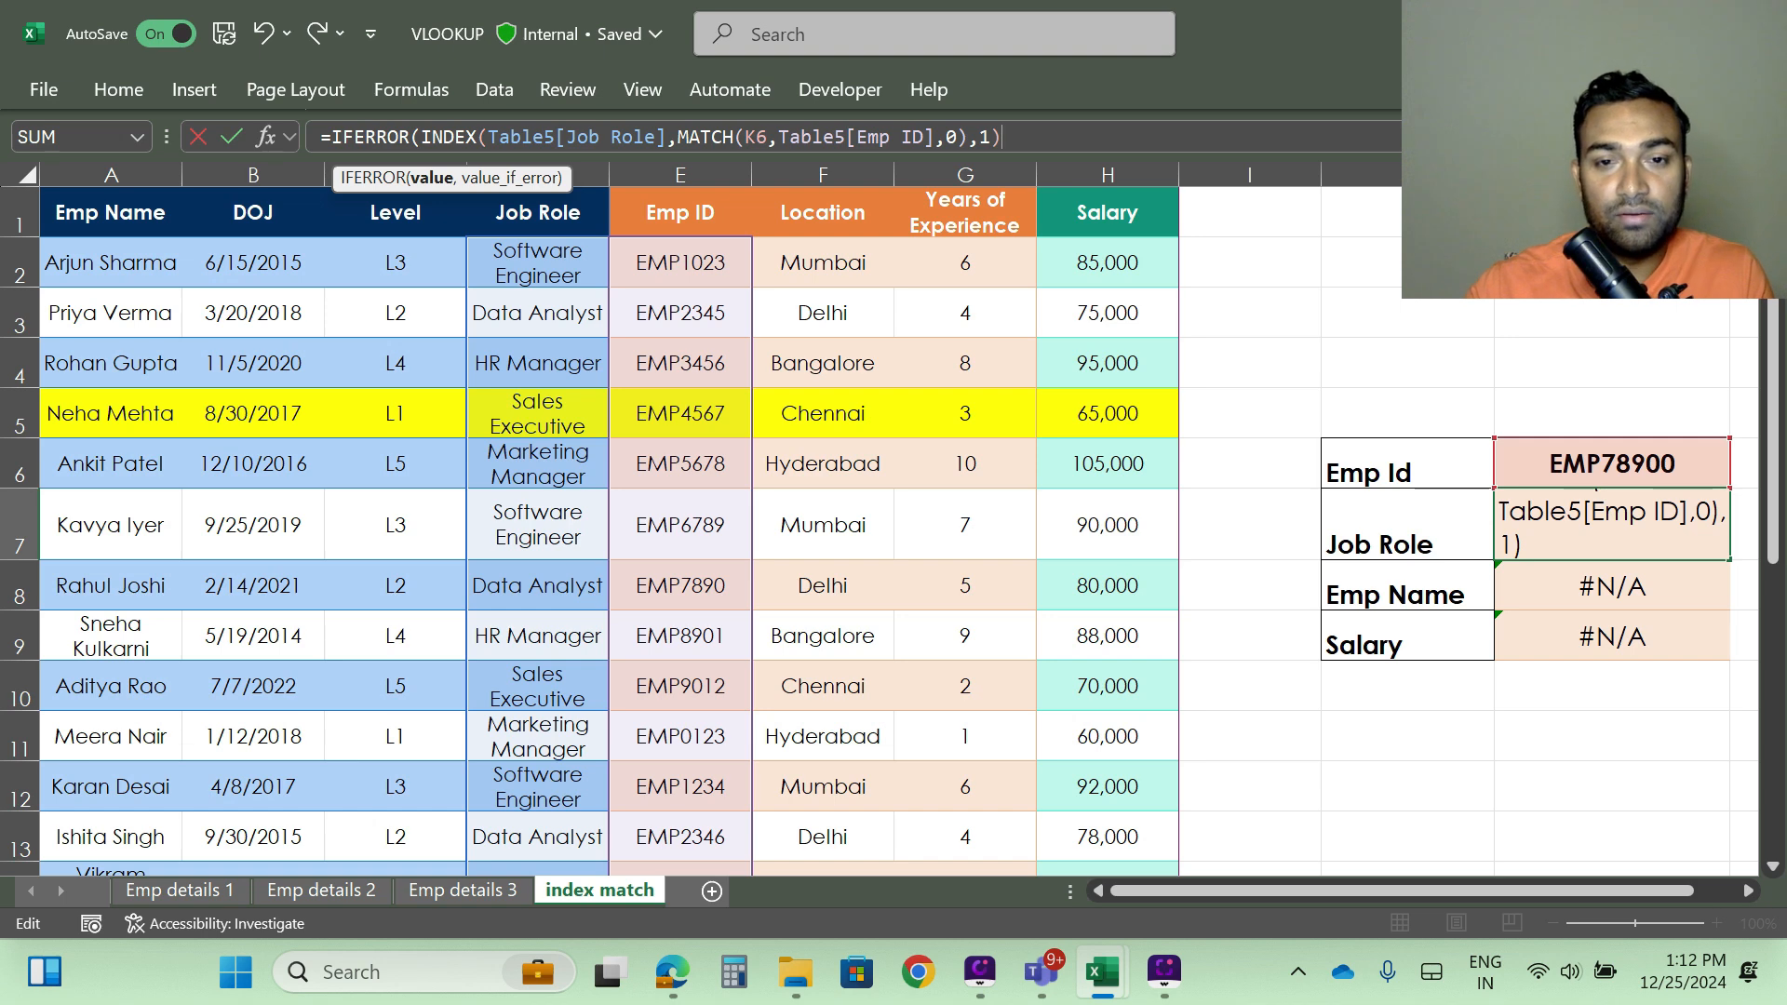
{"action": "type", "text": ","}
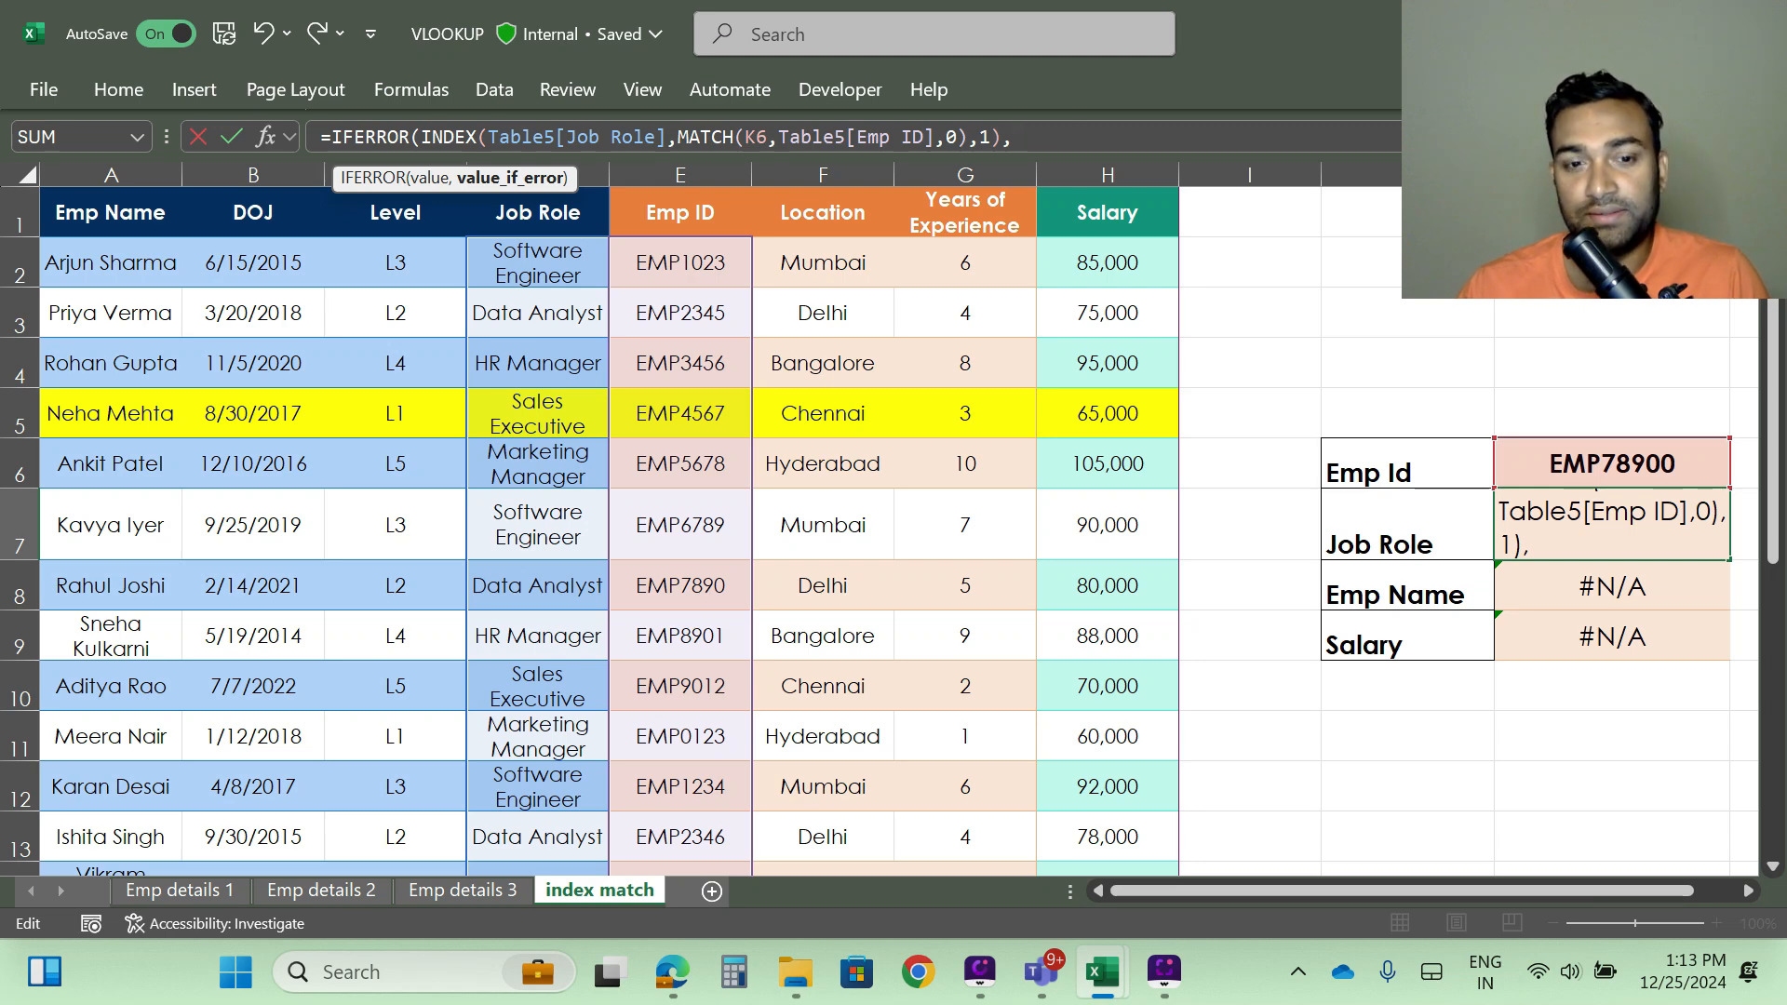
Step: Set the IFERROR fallback text of the Job Role formula to "Please check the Emp Id" and confirm the formula
{"action": "type", "text": "\""}
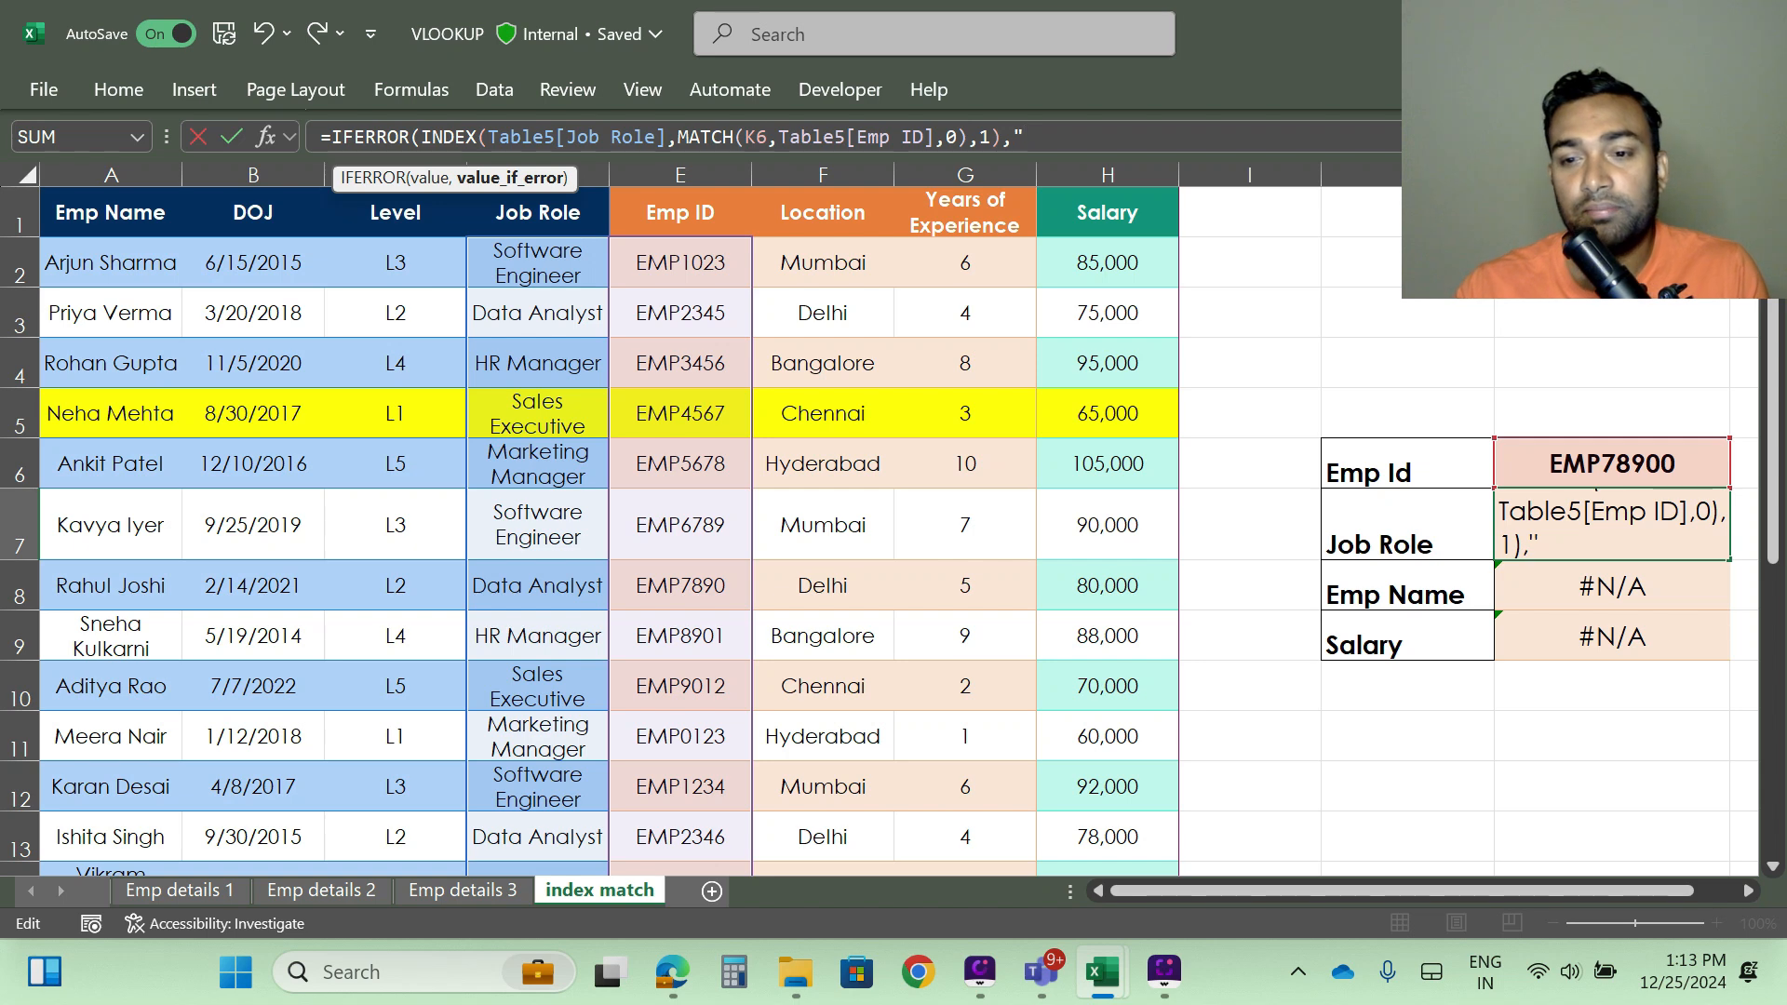
{"action": "type", "text": "Plea"}
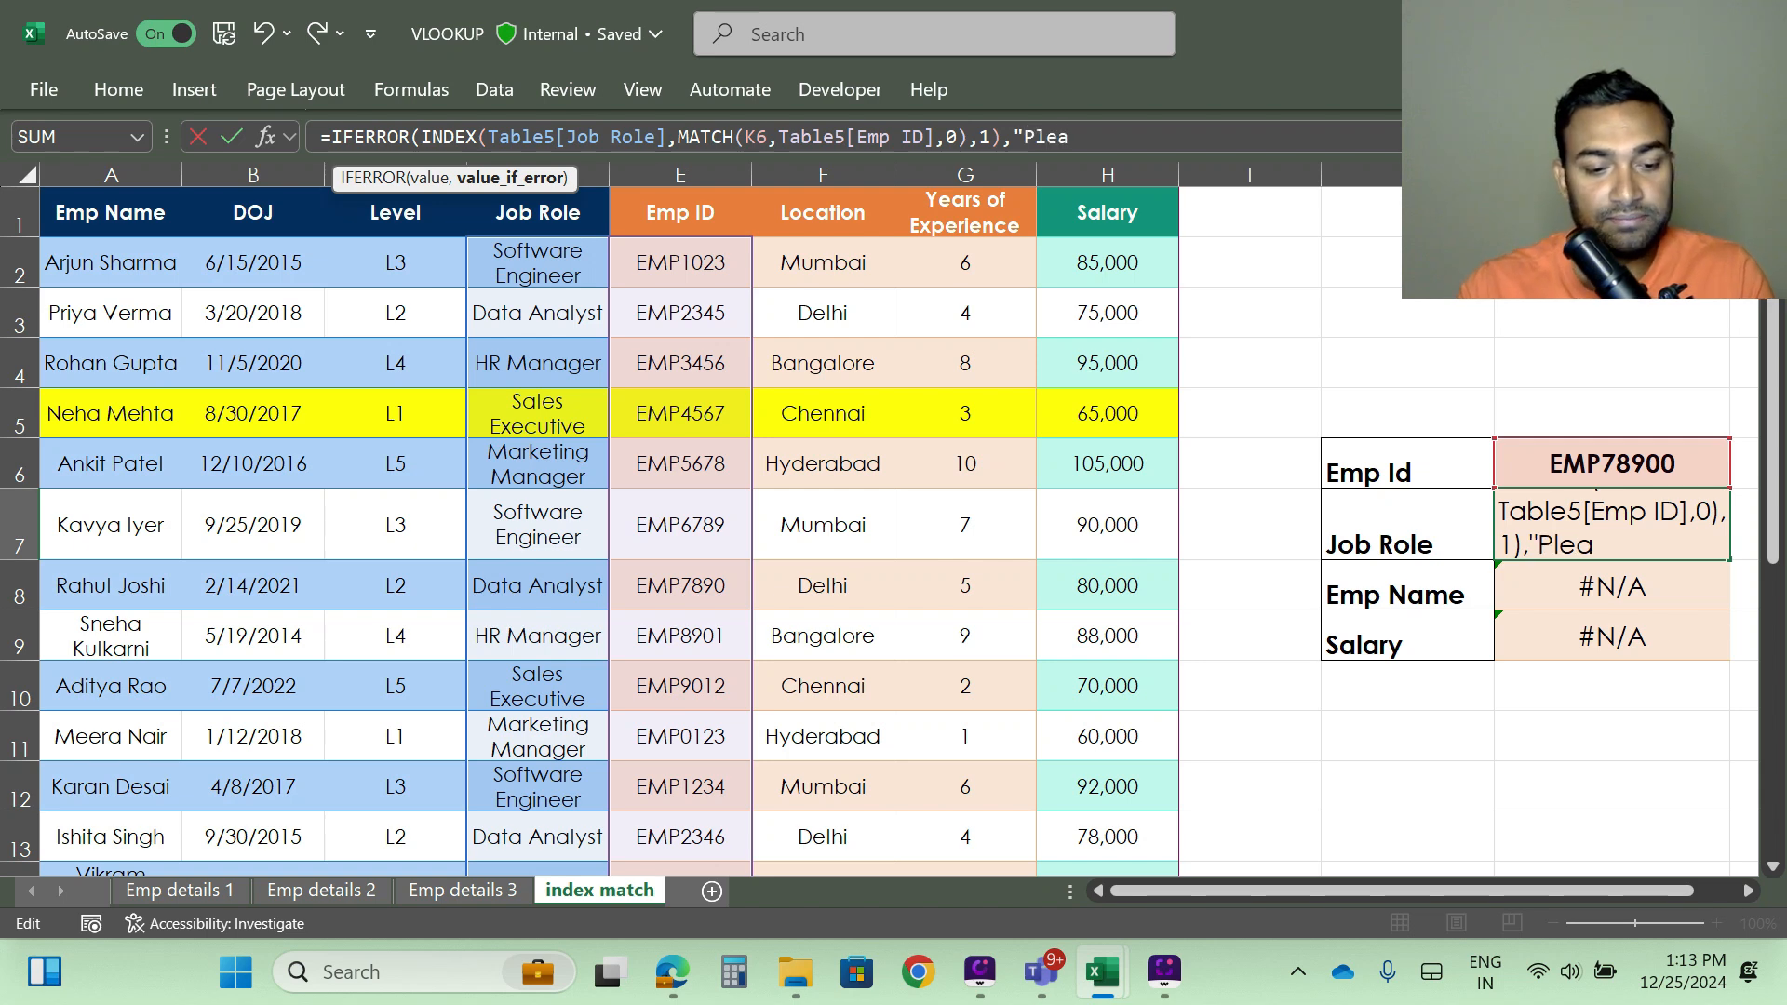
{"action": "type", "text": "se check the"}
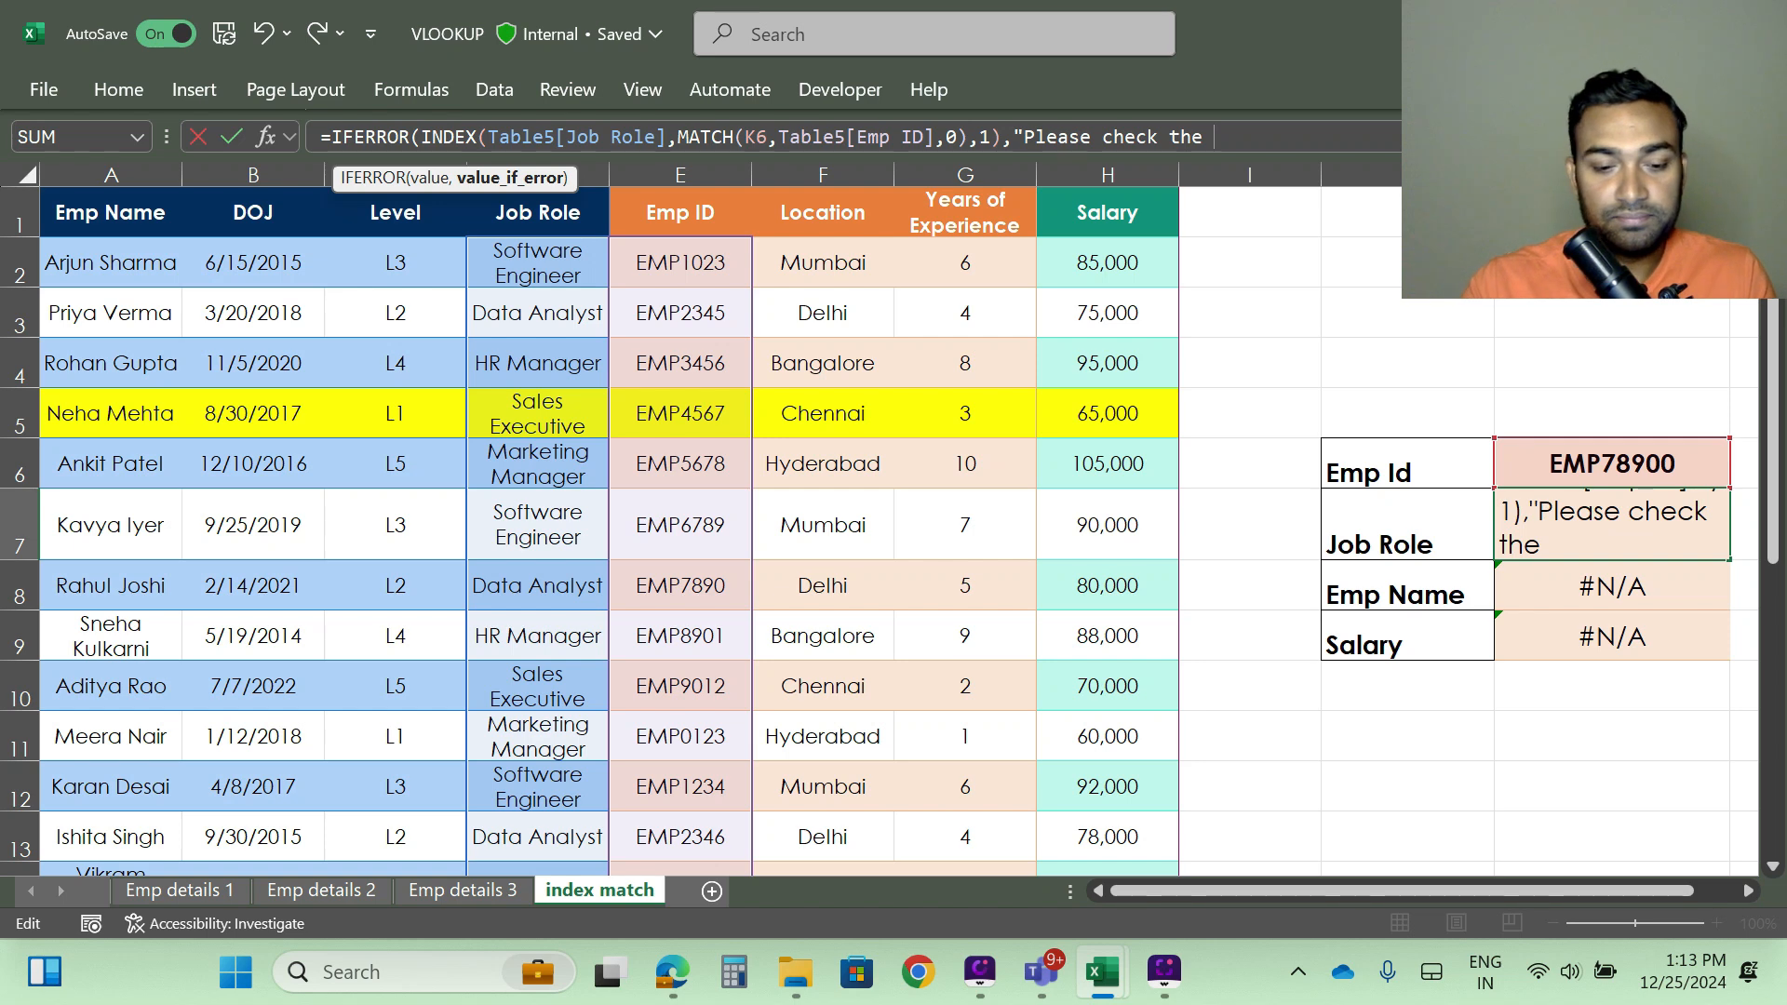
{"action": "type", "text": " id"}
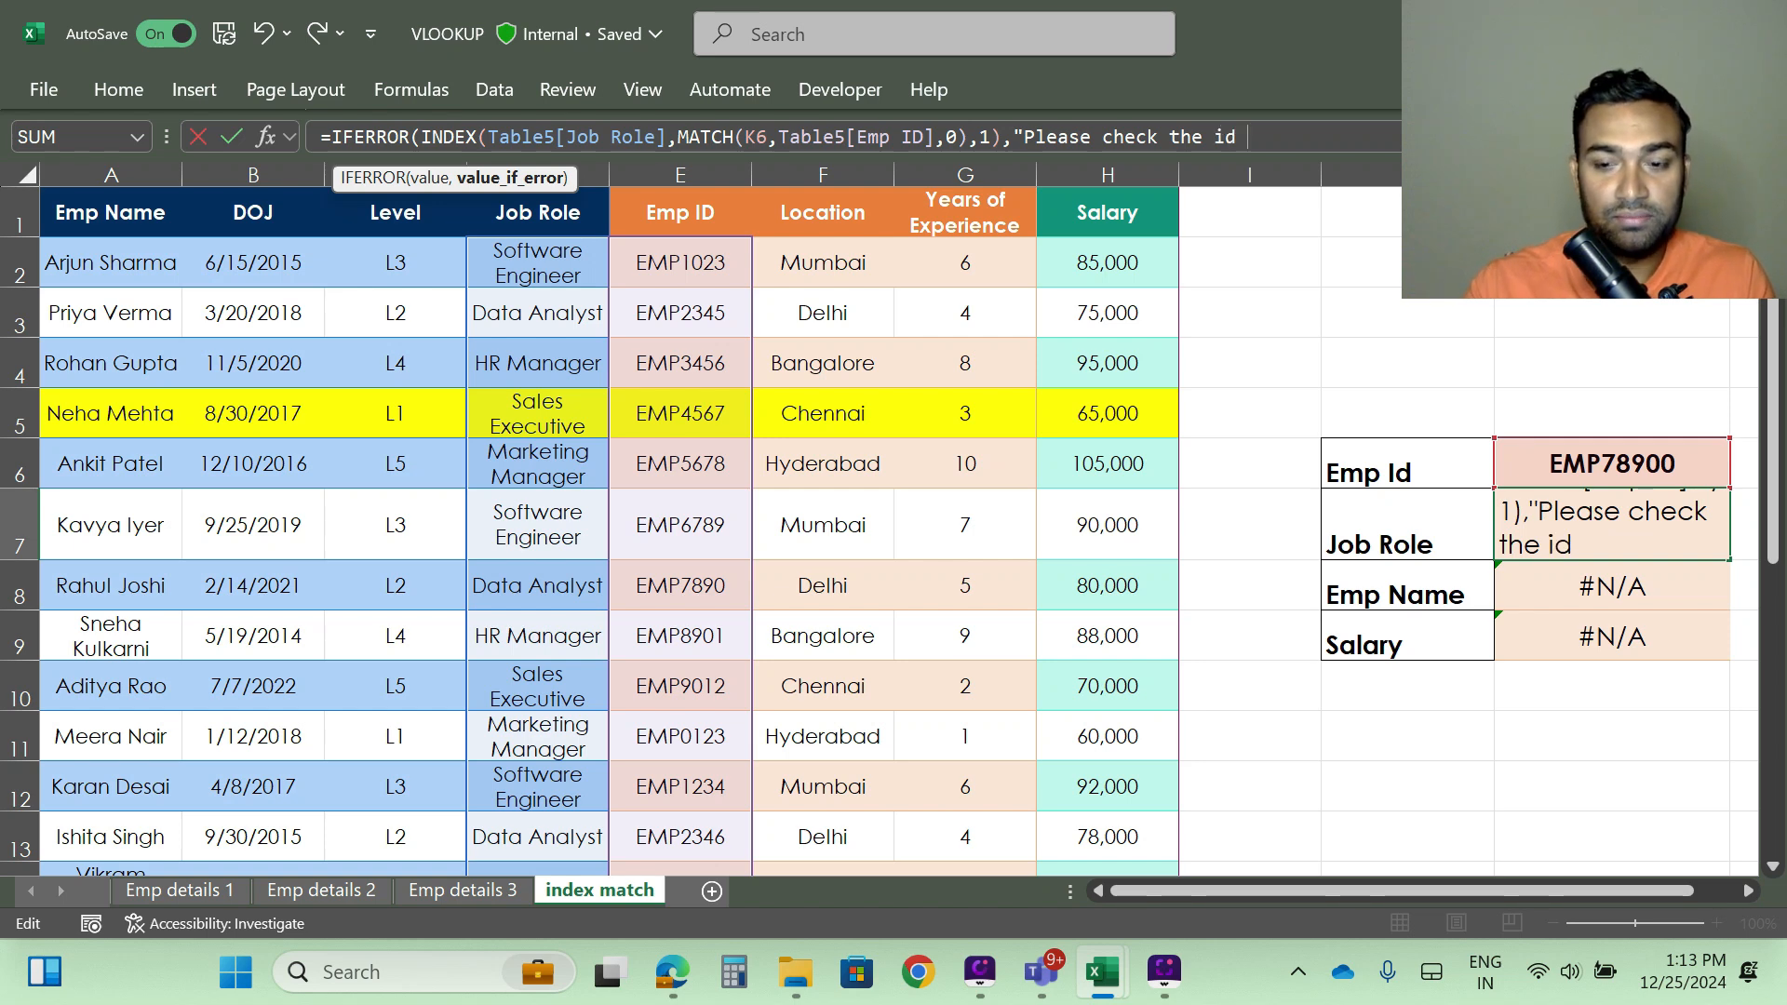
{"action": "key", "text": "BackSpace"}
{"action": "key", "text": "BackSpace"}
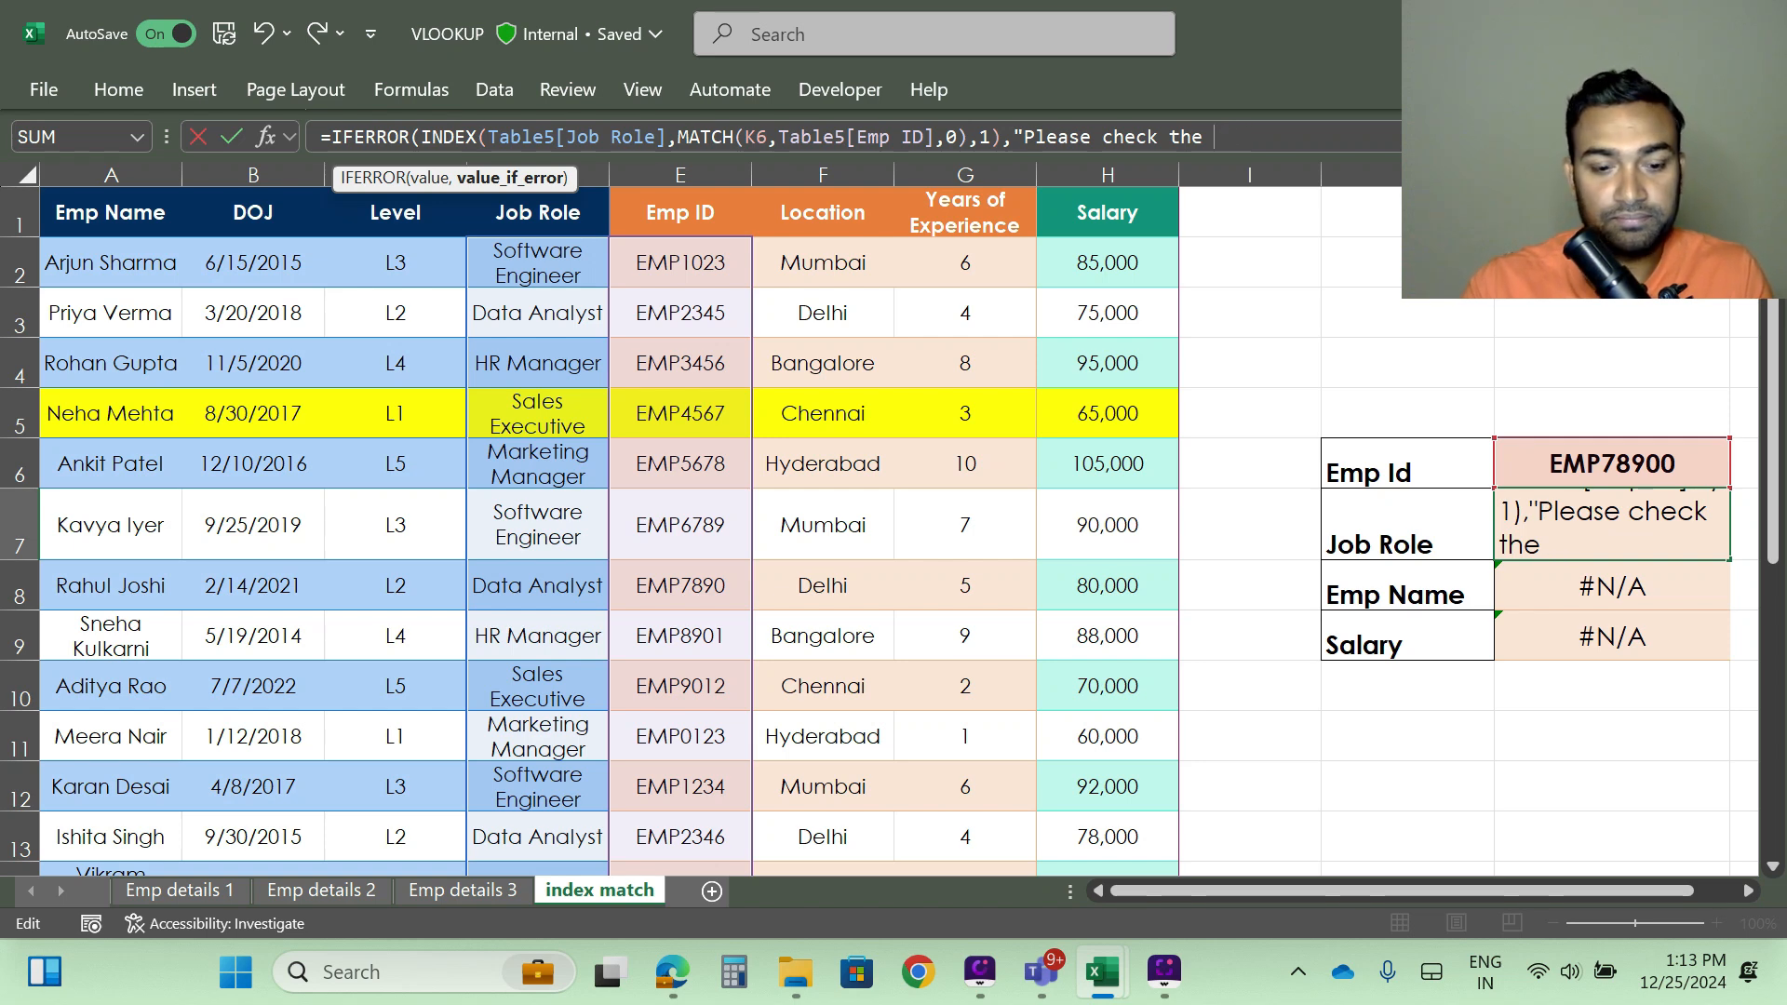
{"action": "type", "text": "Emp "}
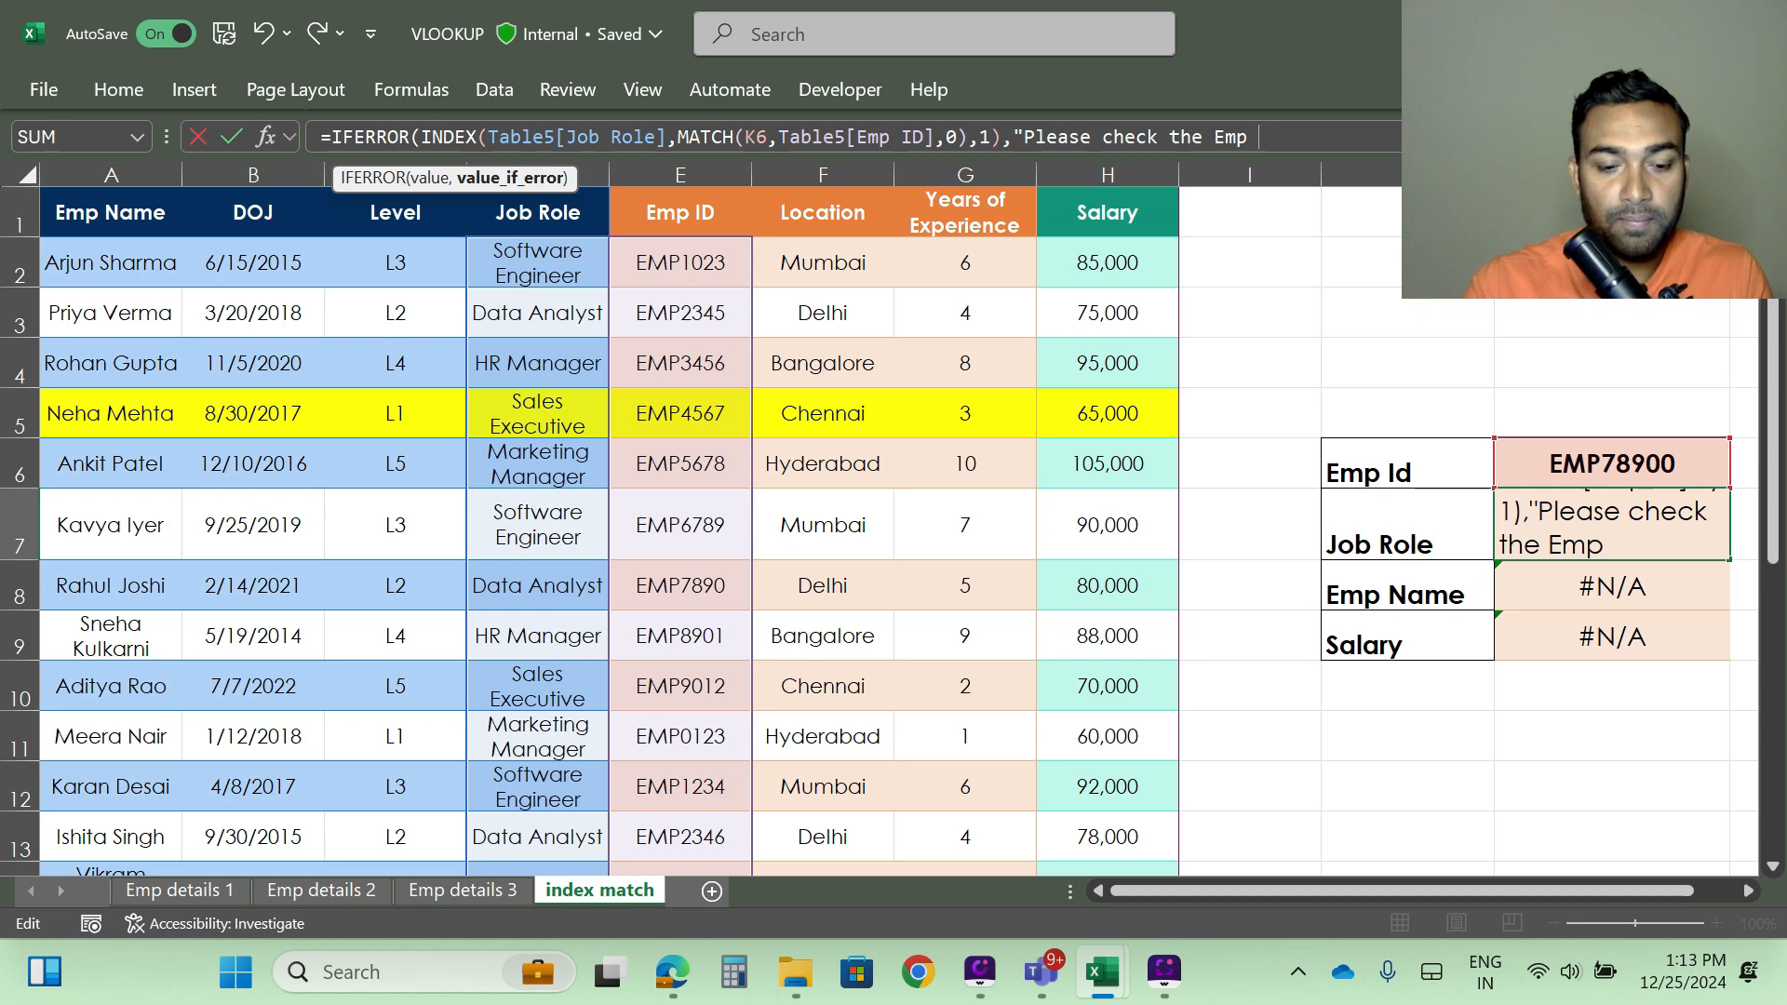
{"action": "type", "text": "Id\""}
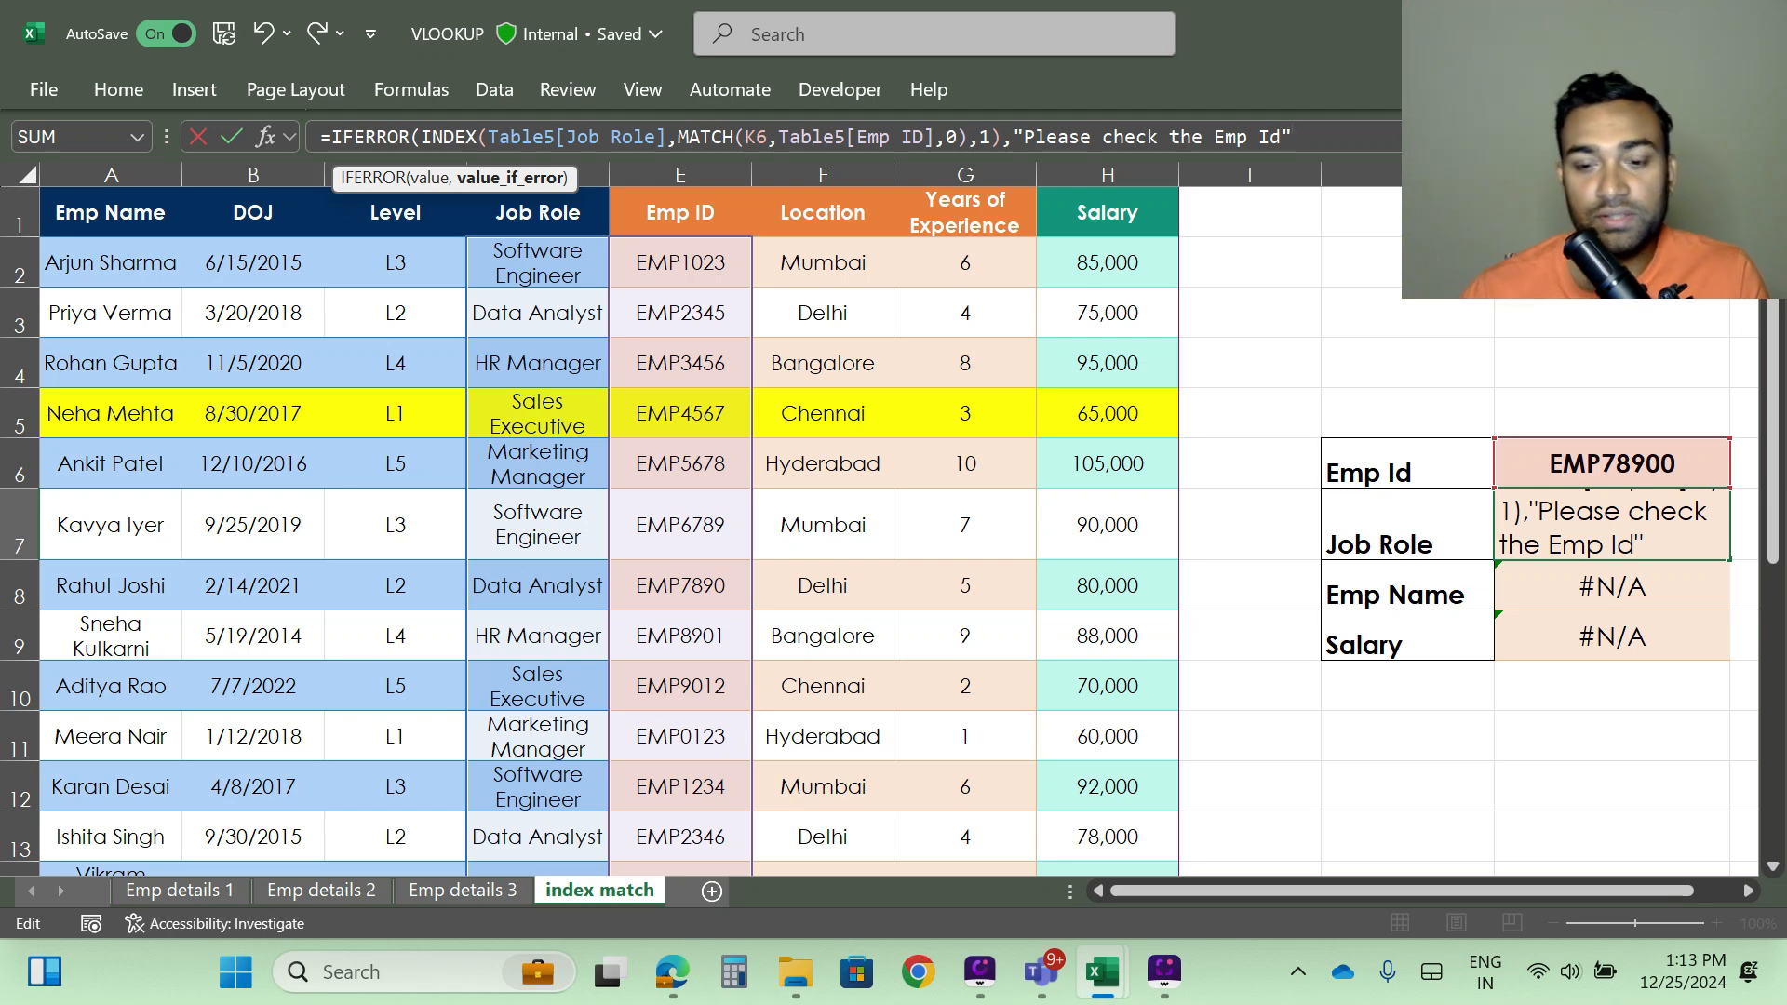
{"action": "type", "text": ")"}
{"action": "key", "text": "Return"}
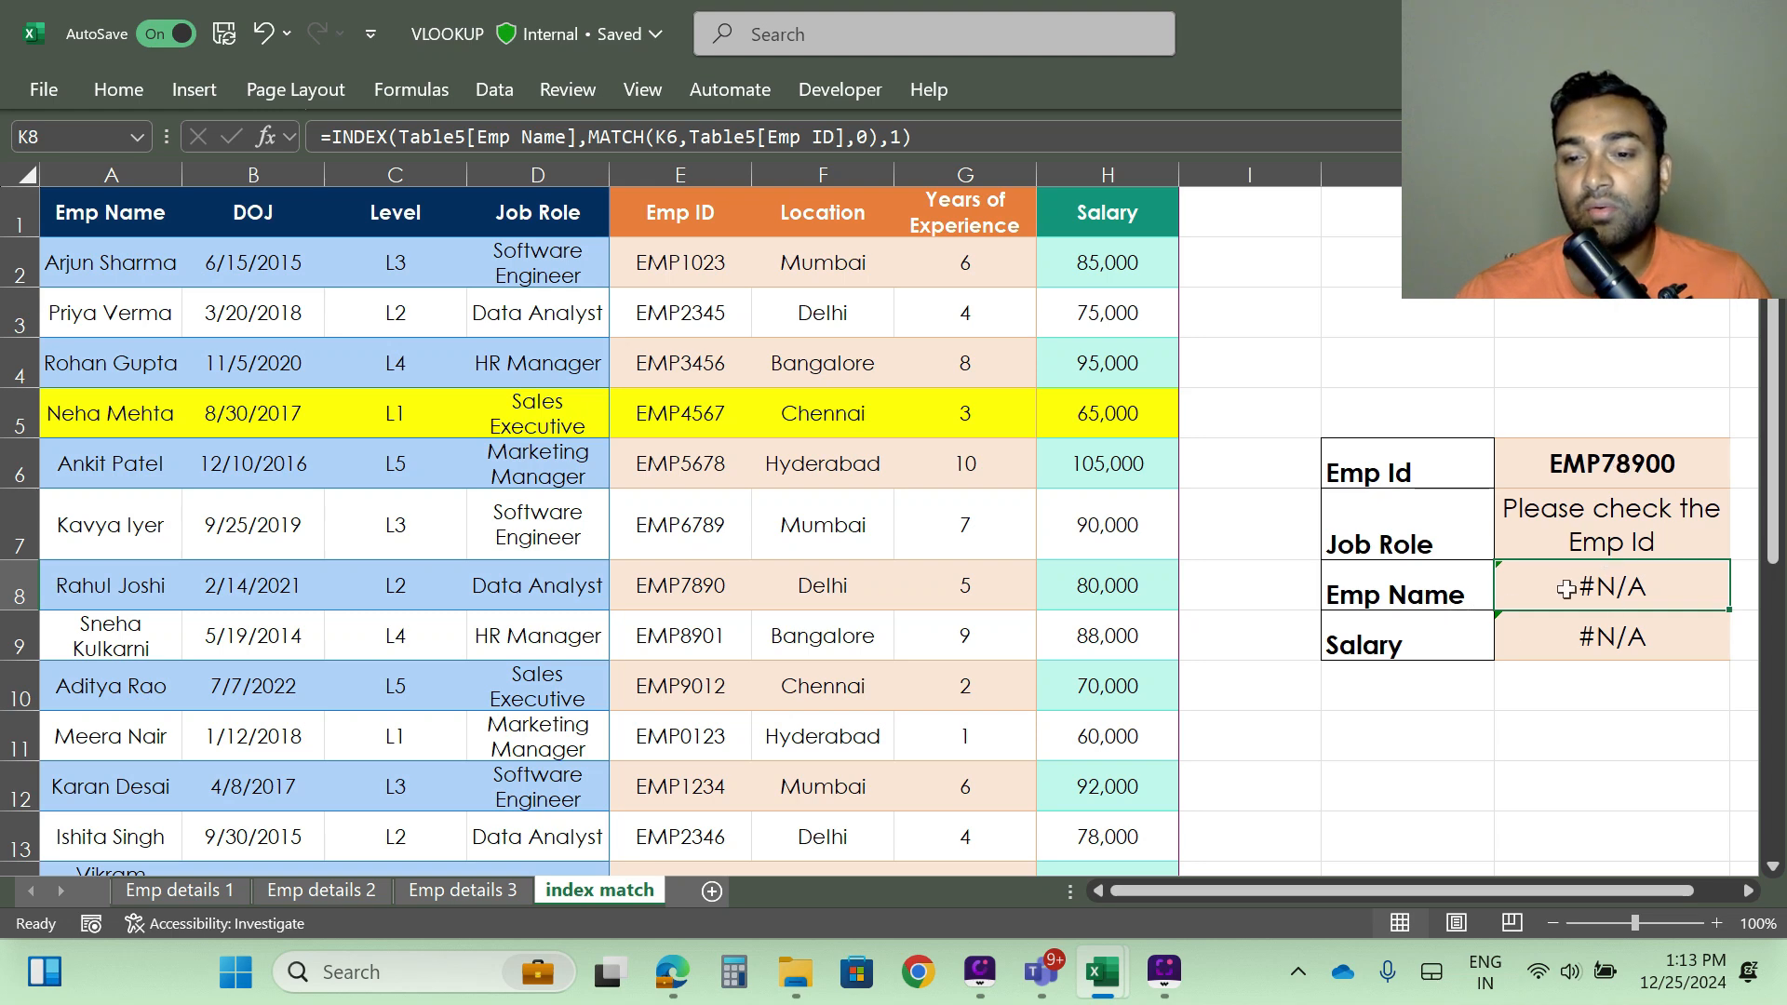
Step: Try to wrap the Emp Name formula in K8 in IFNA
{"action": "mouse_move", "coordinate": [1560, 583]}
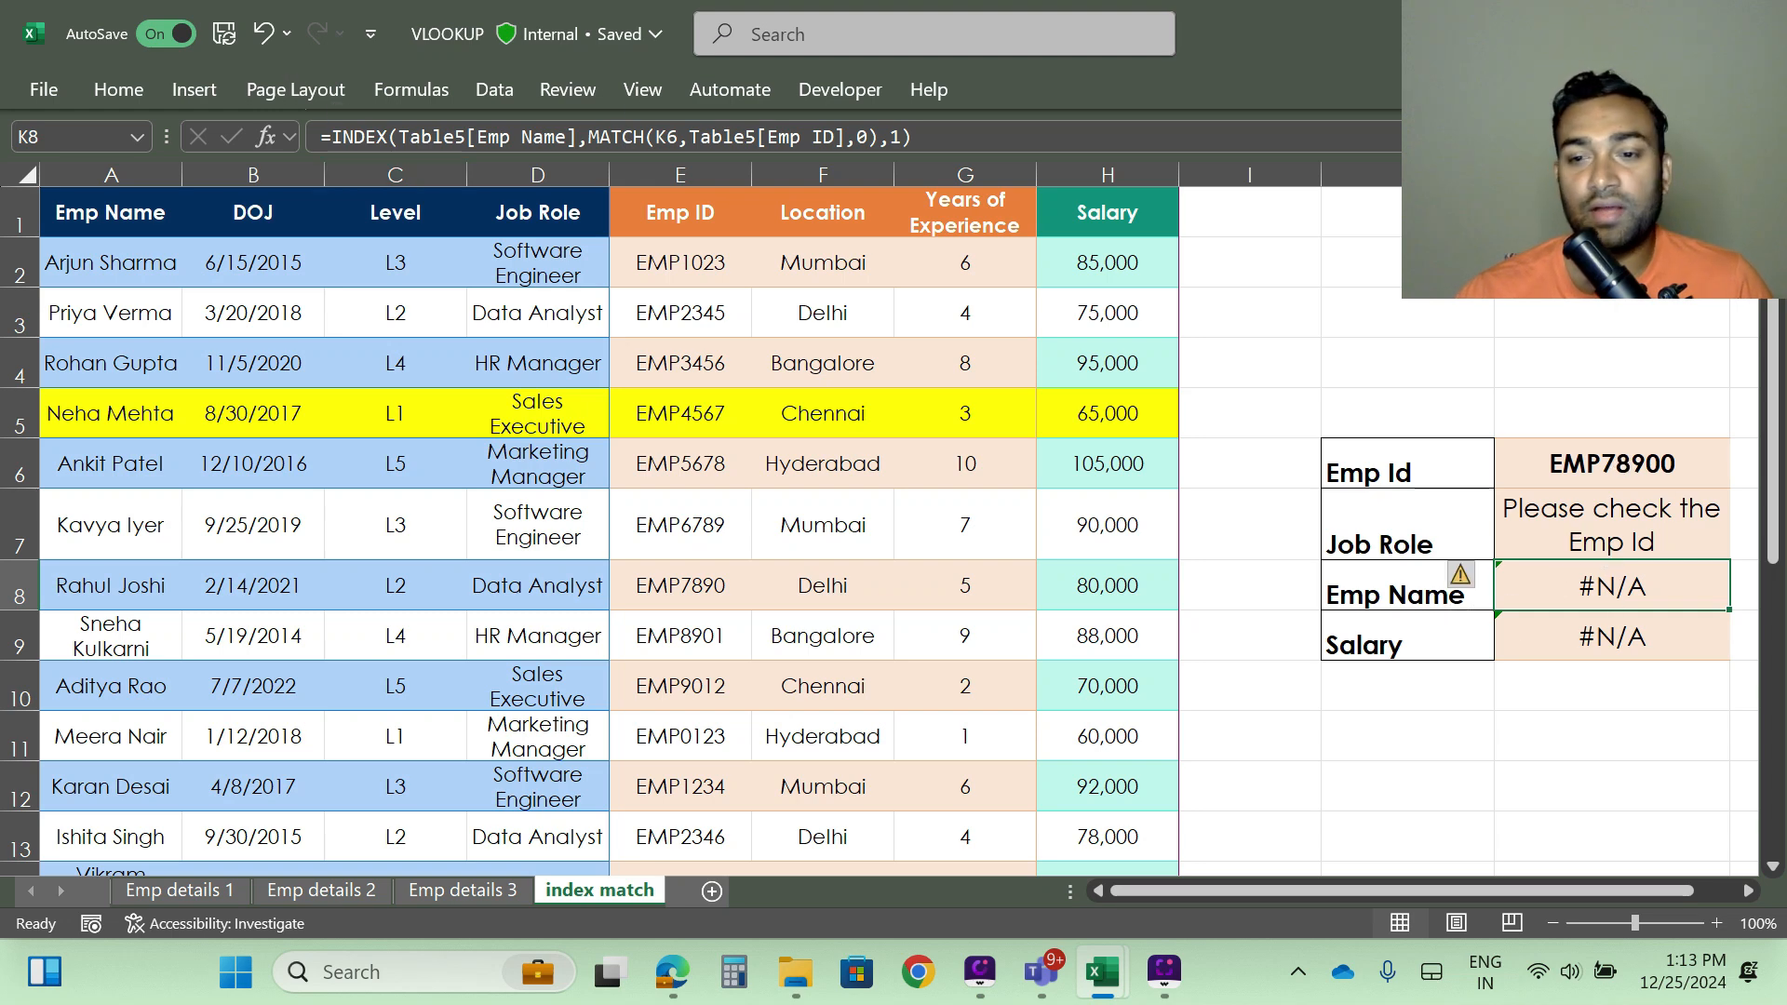
{"action": "left_click", "coordinate": [1569, 519]}
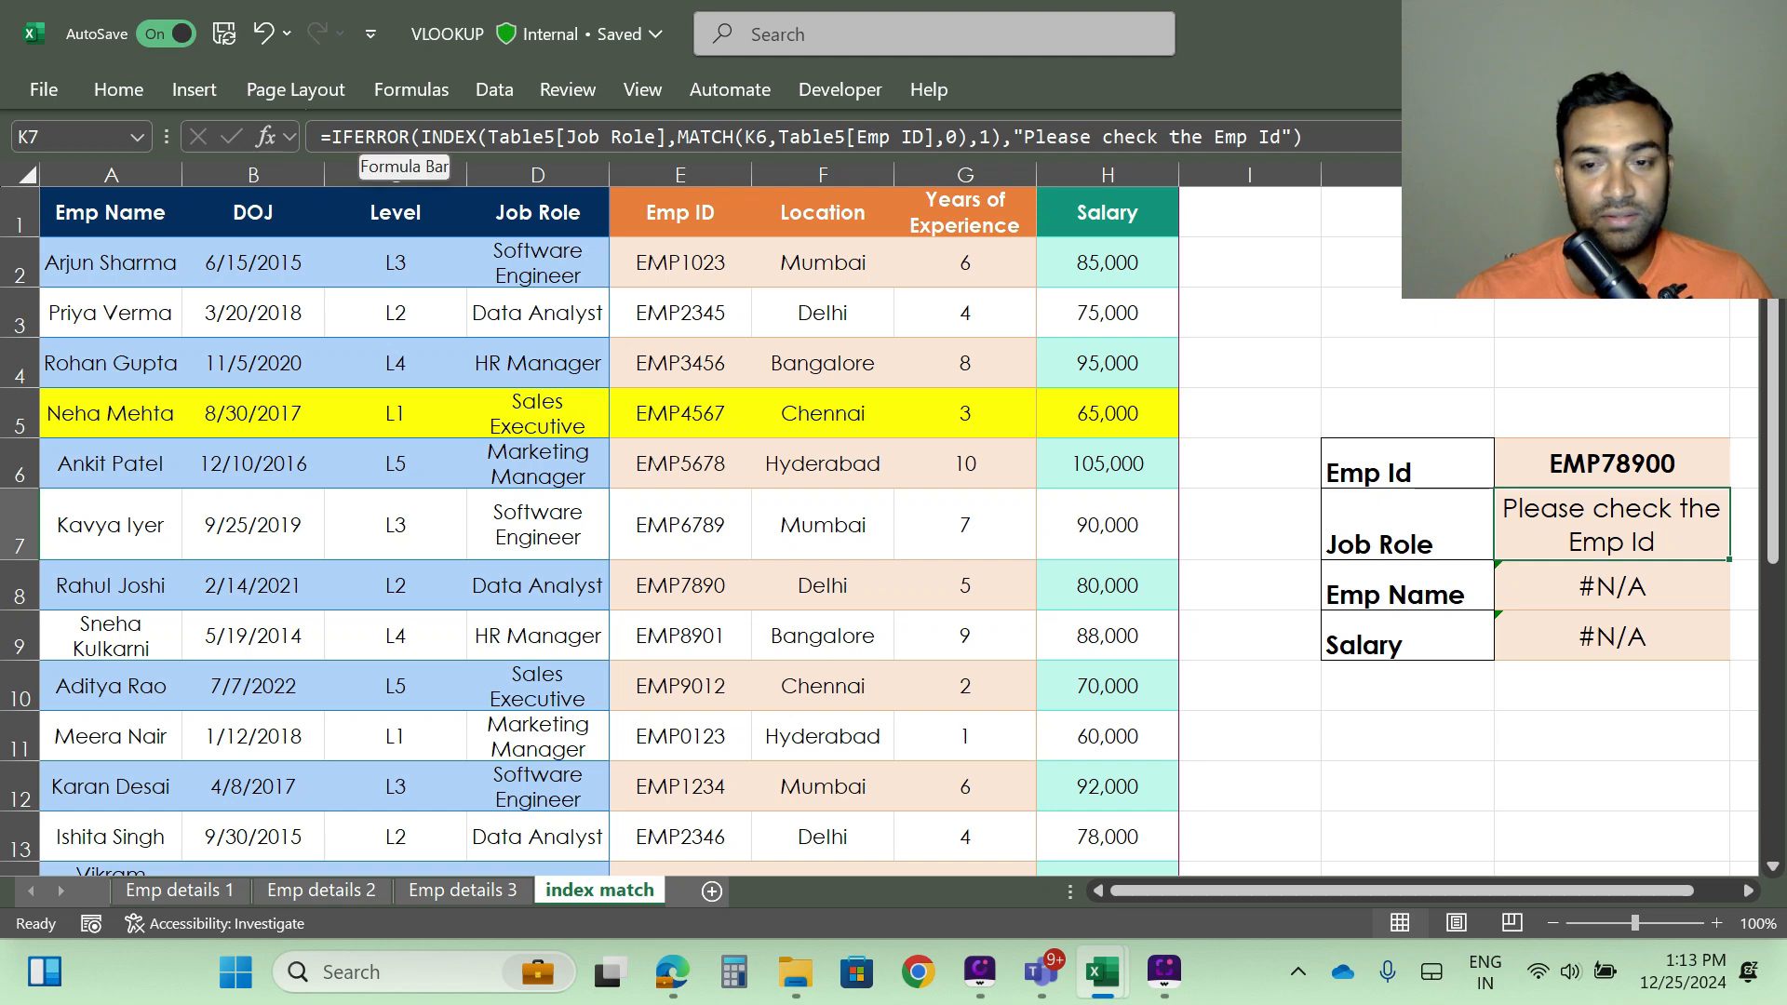
{"action": "left_click", "coordinate": [1616, 583]}
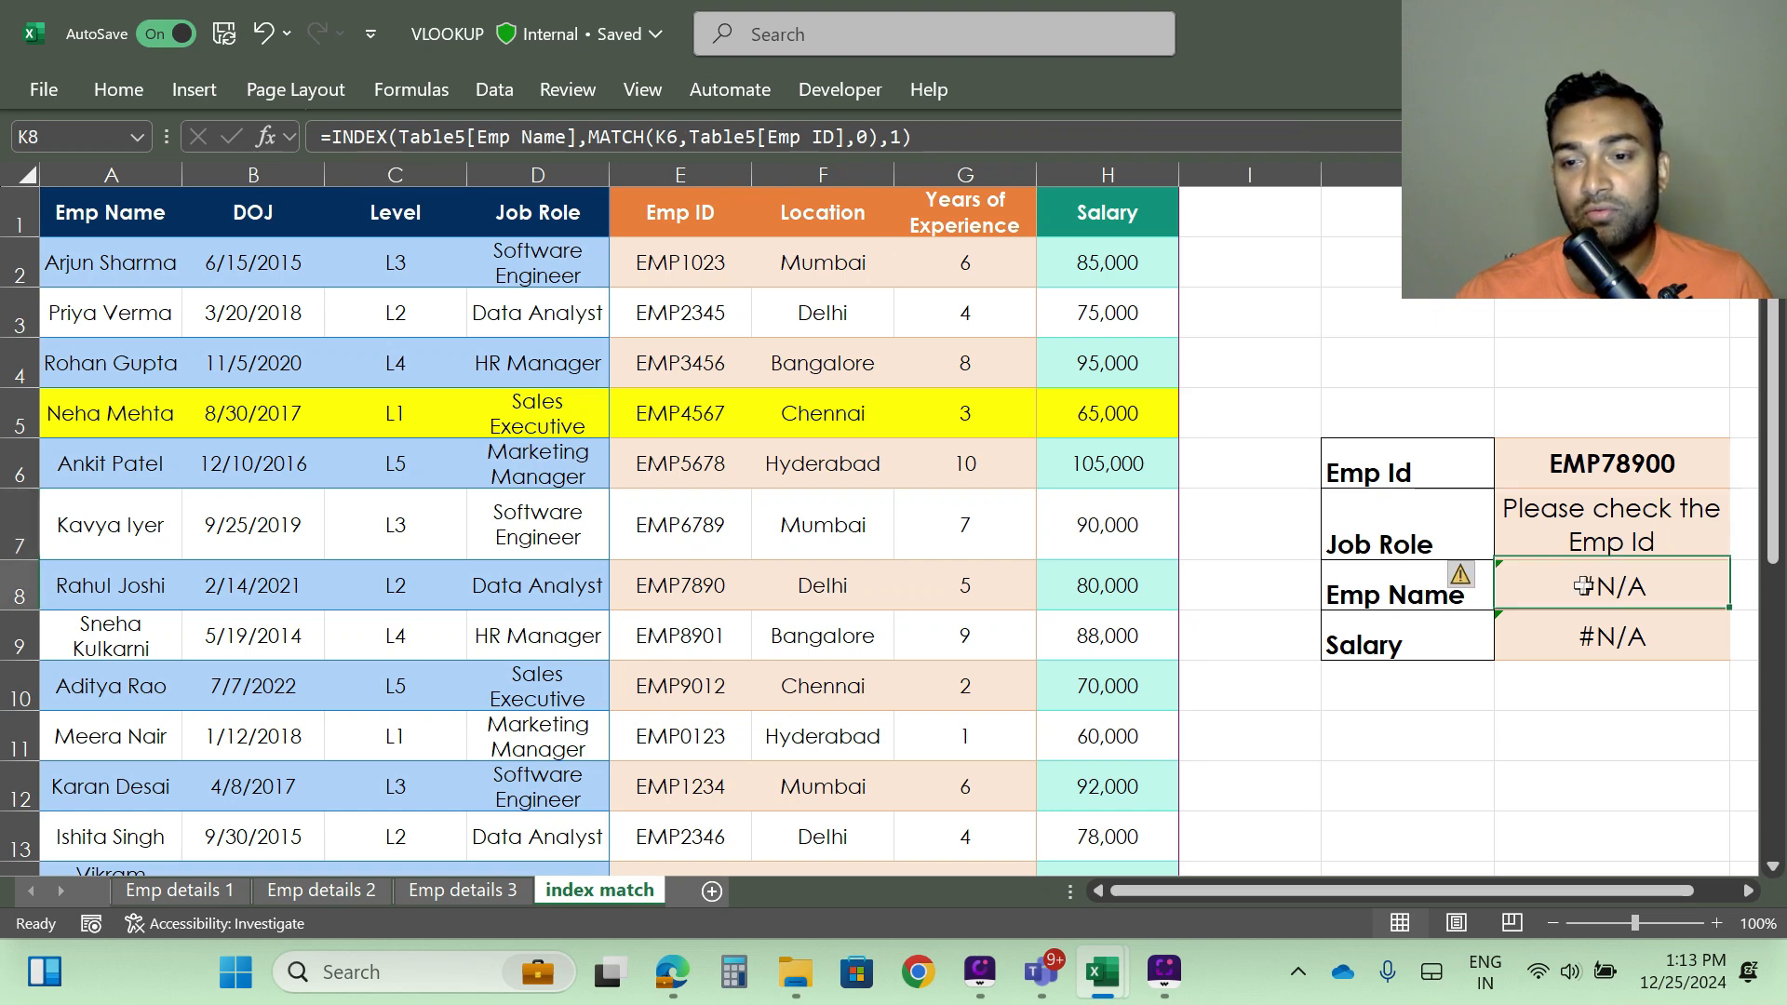
{"action": "left_click", "coordinate": [396, 137]}
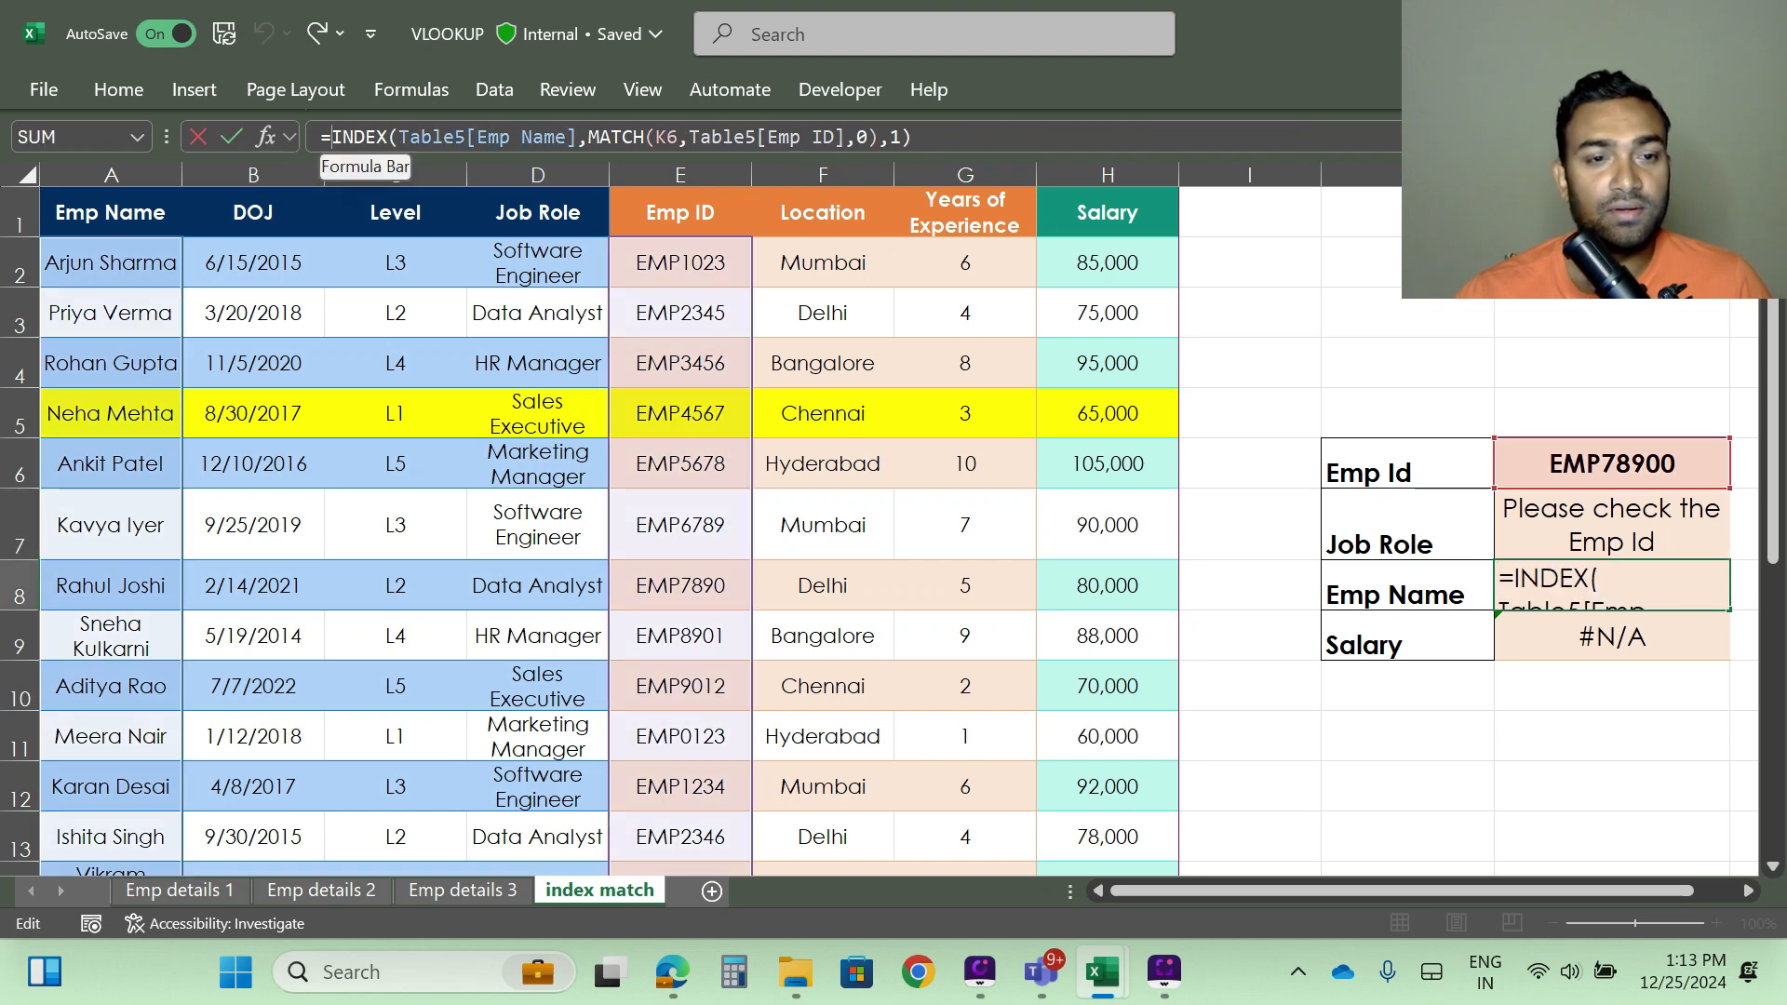
{"action": "type", "text": "of"}
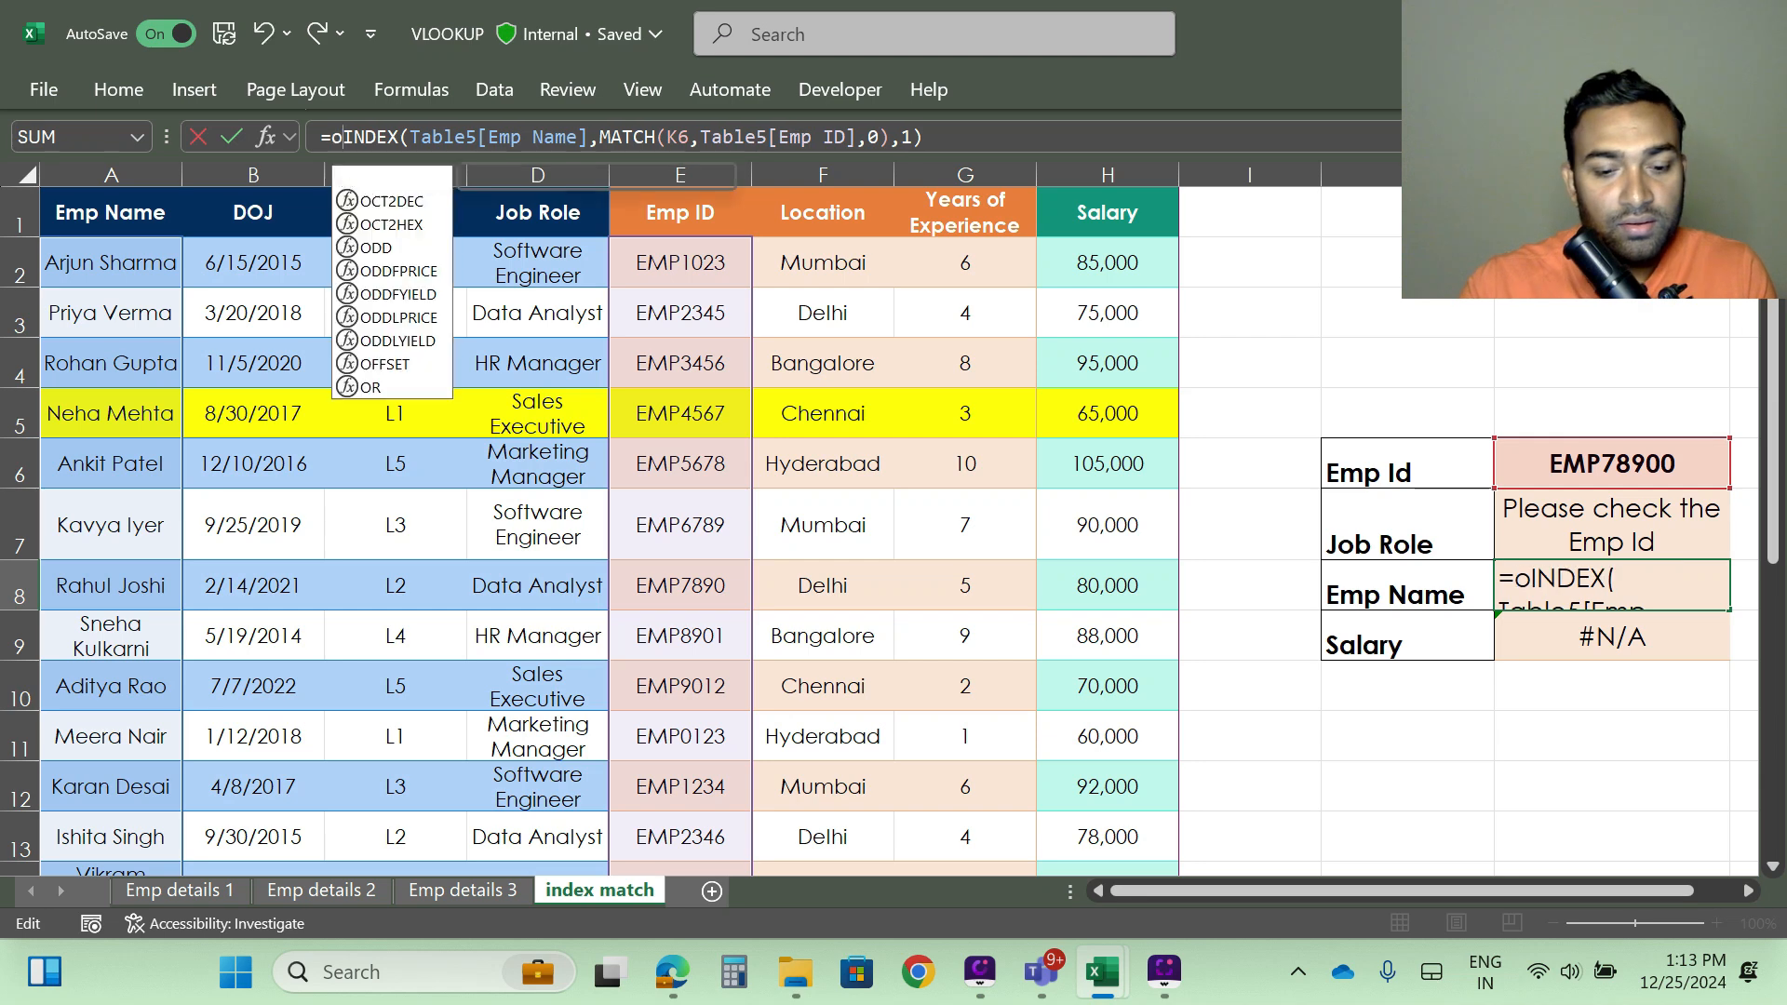
{"action": "type", "text": "na"}
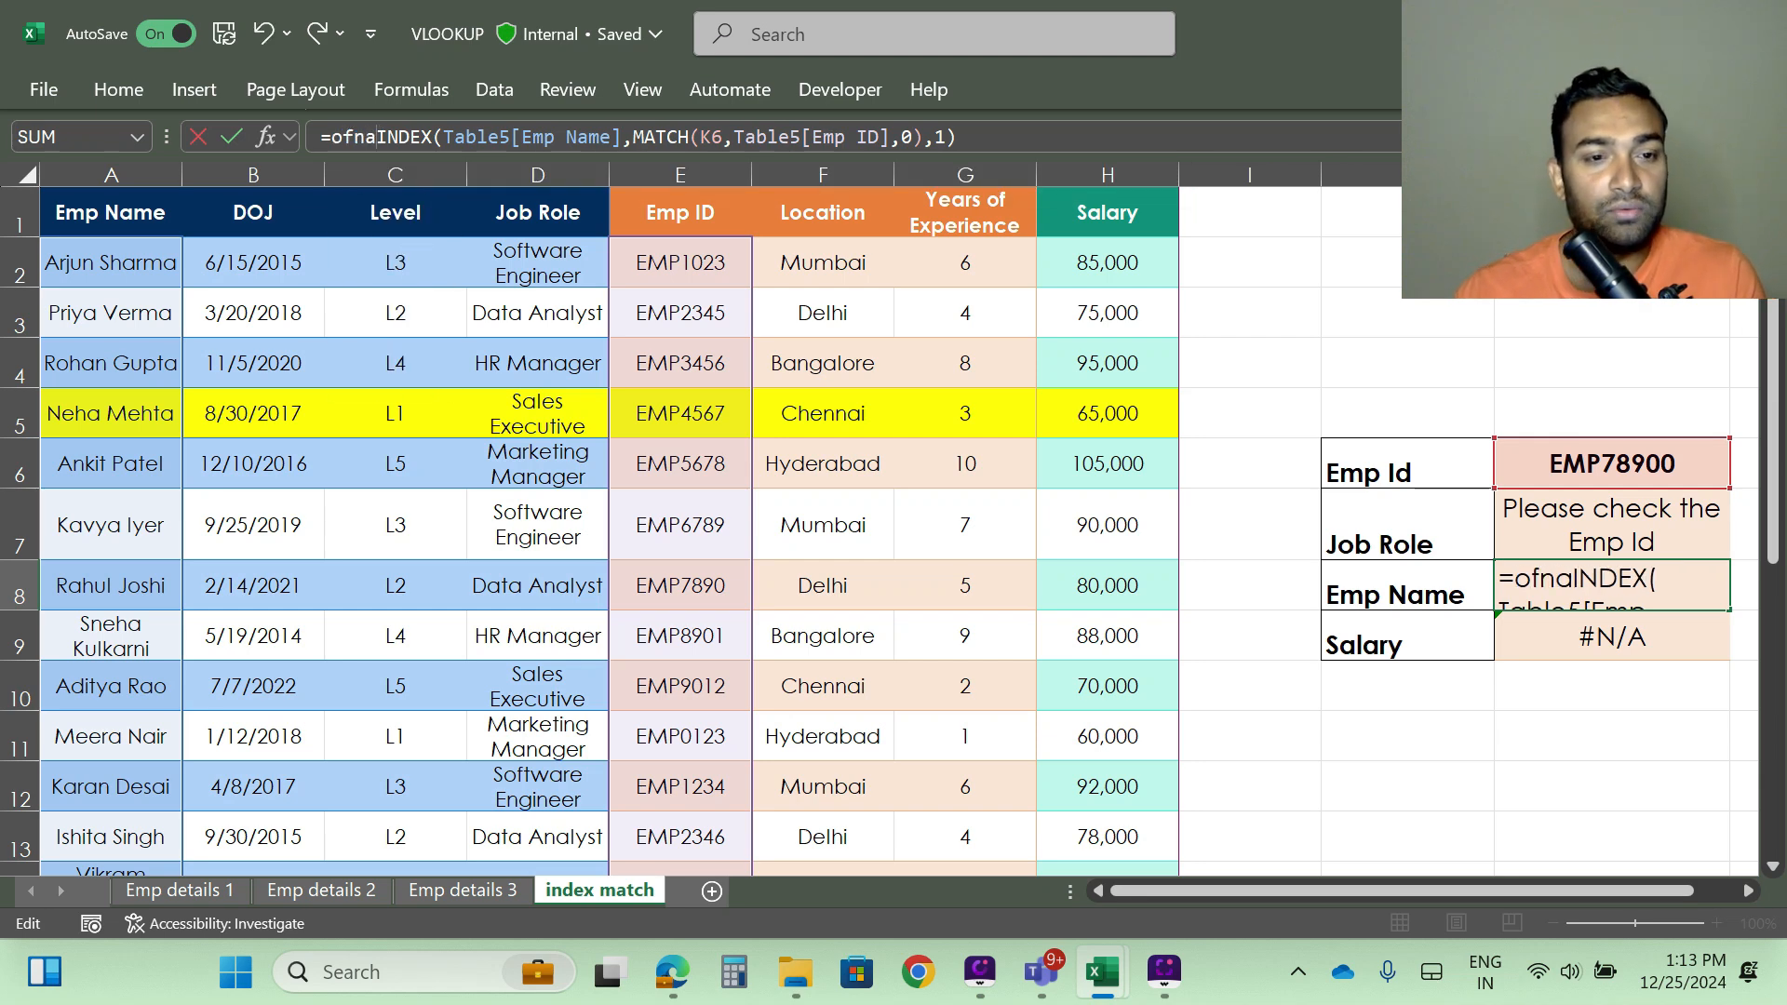
{"action": "key", "text": "Tab"}
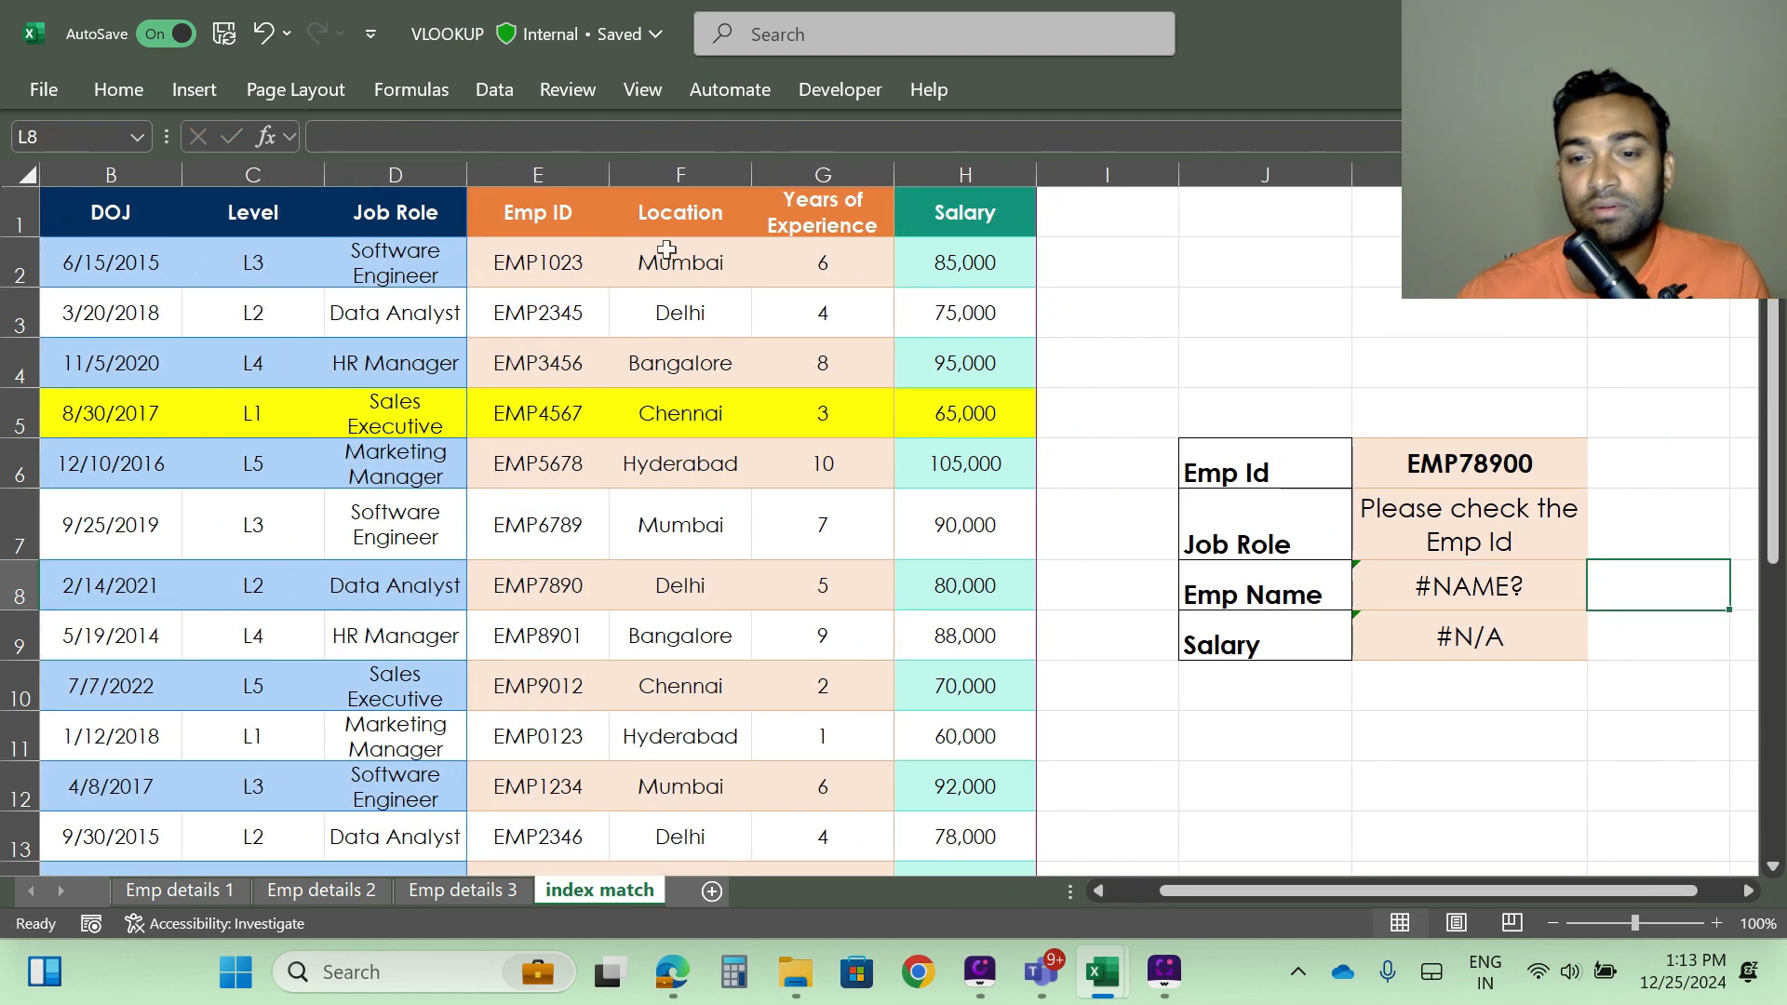
Step: Replace the mistyped "ofna" in the K8 formula with IFNA, using the existing INDEX and MATCH expression as the value argument
{"action": "left_click", "coordinate": [1480, 569]}
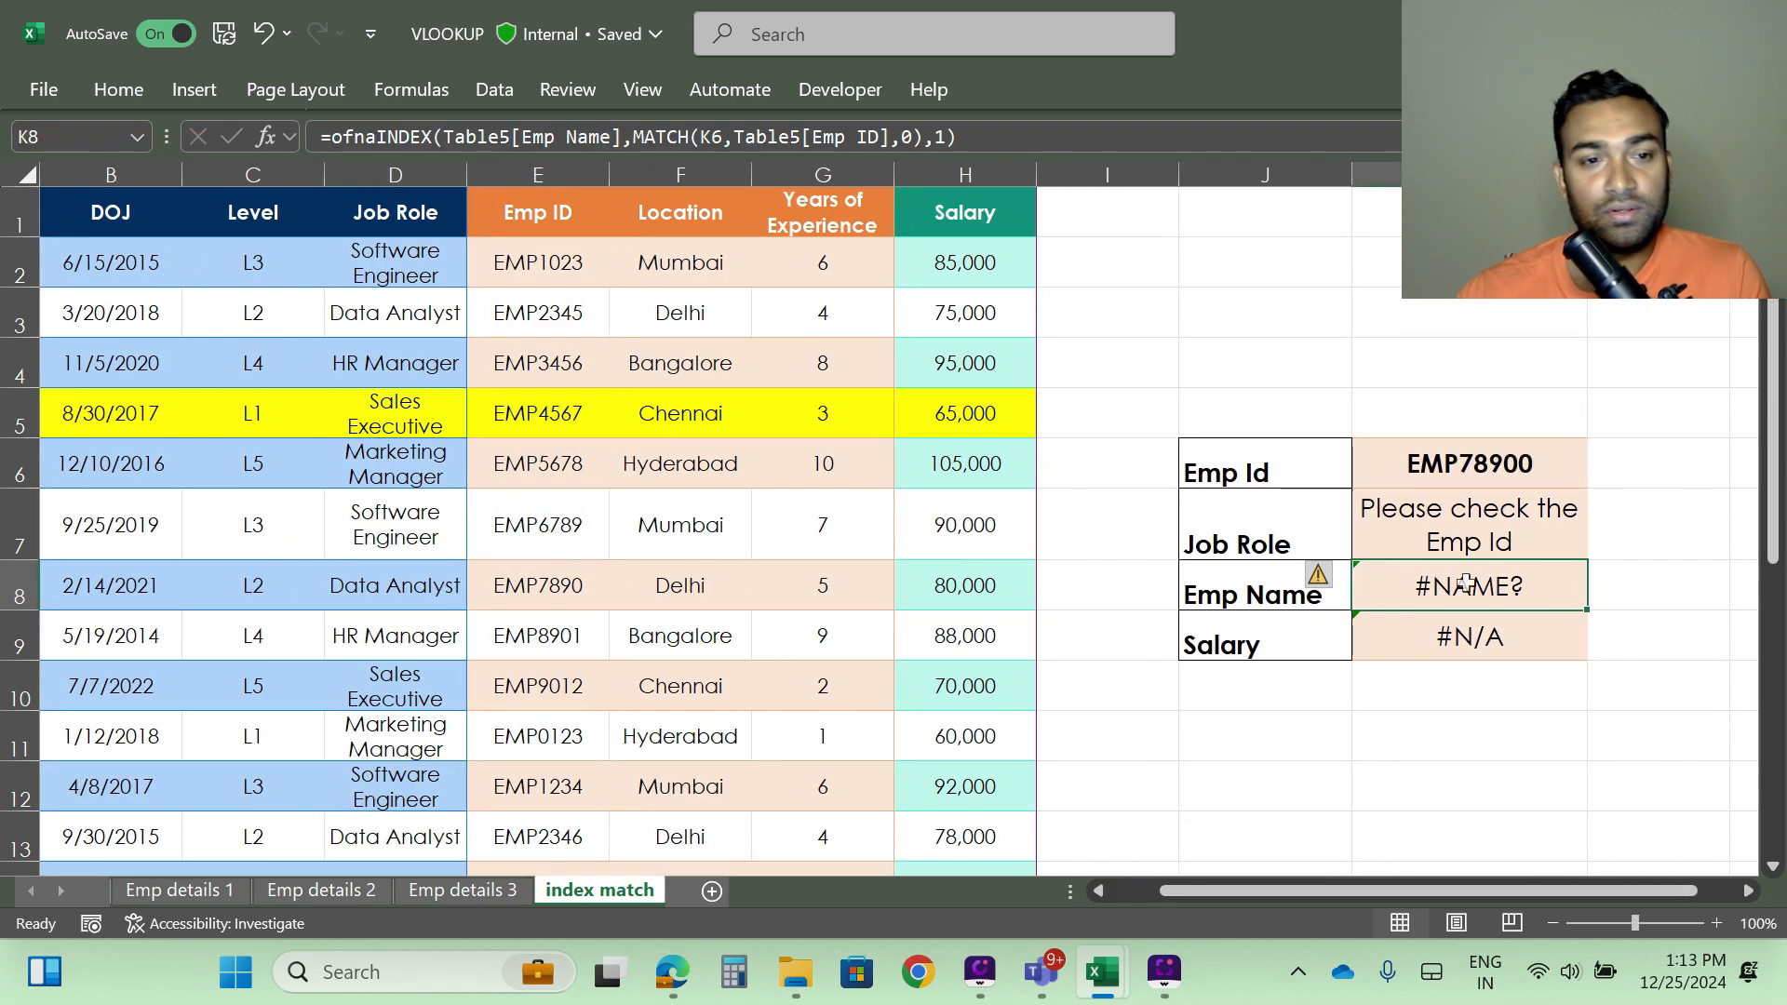
{"action": "left_click", "coordinate": [376, 137]}
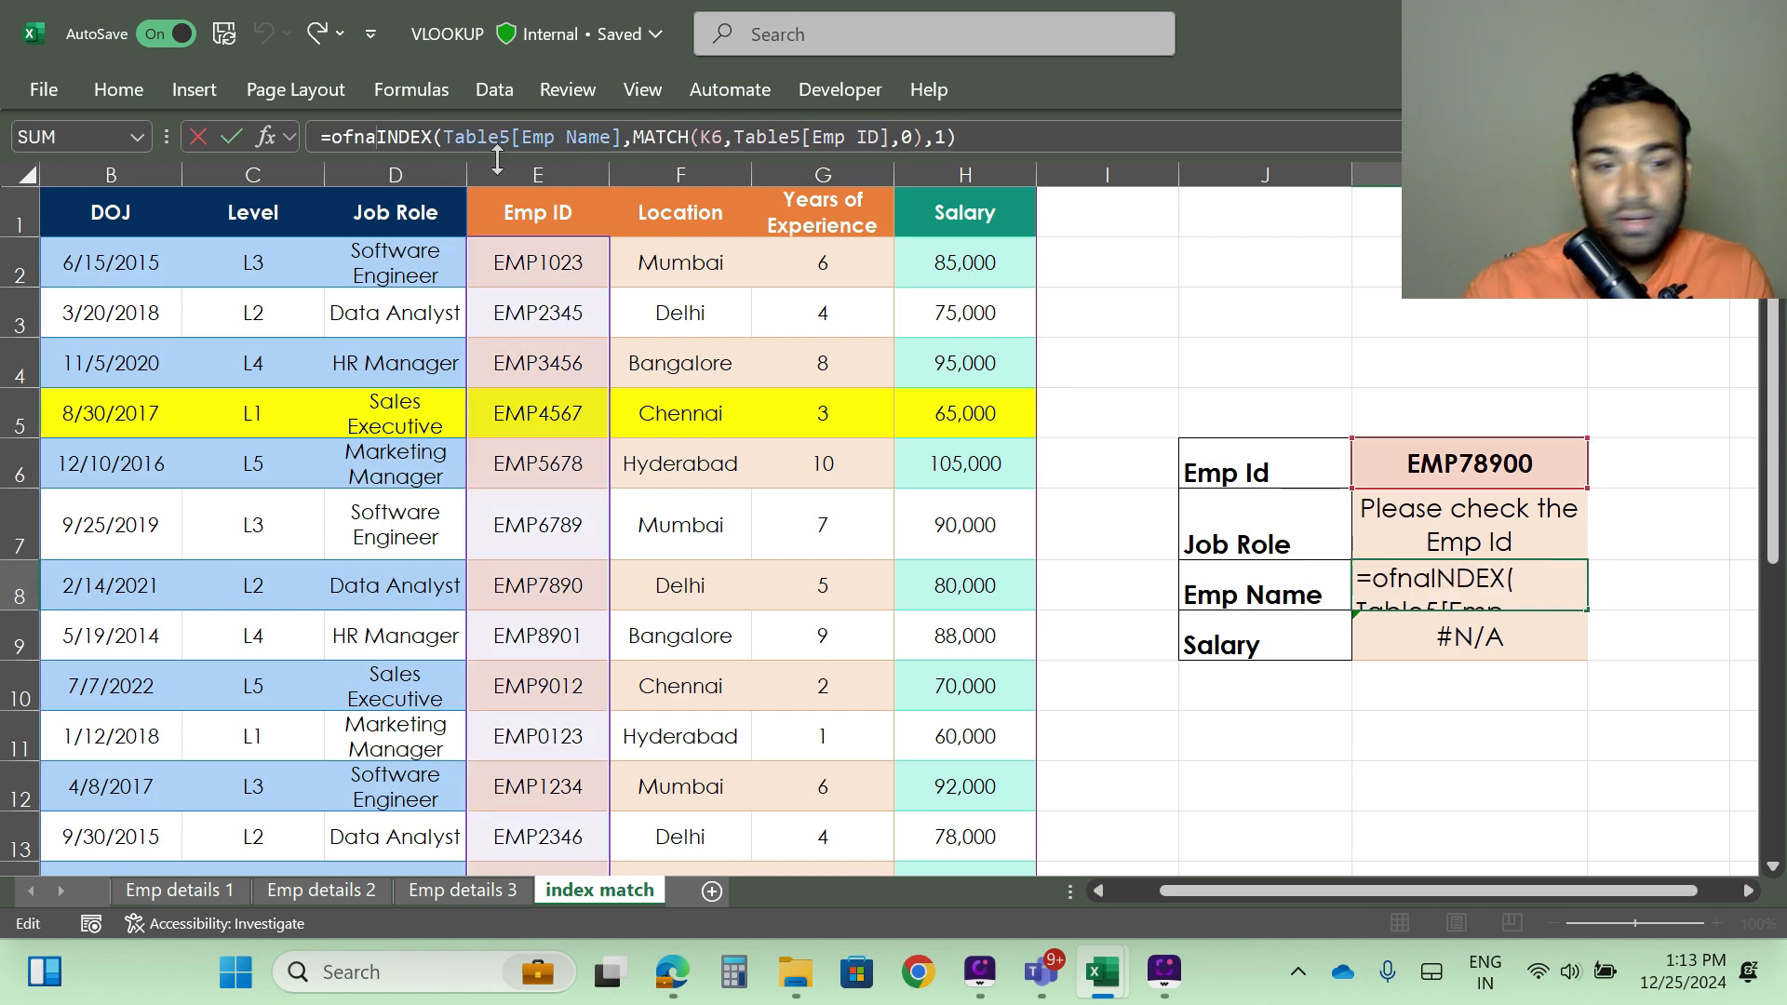
{"action": "key", "text": "BackSpace"}
{"action": "key", "text": "BackSpace"}
{"action": "key", "text": "BackSpace"}
{"action": "key", "text": "BackSpace"}
{"action": "type", "text": "IFNA("}
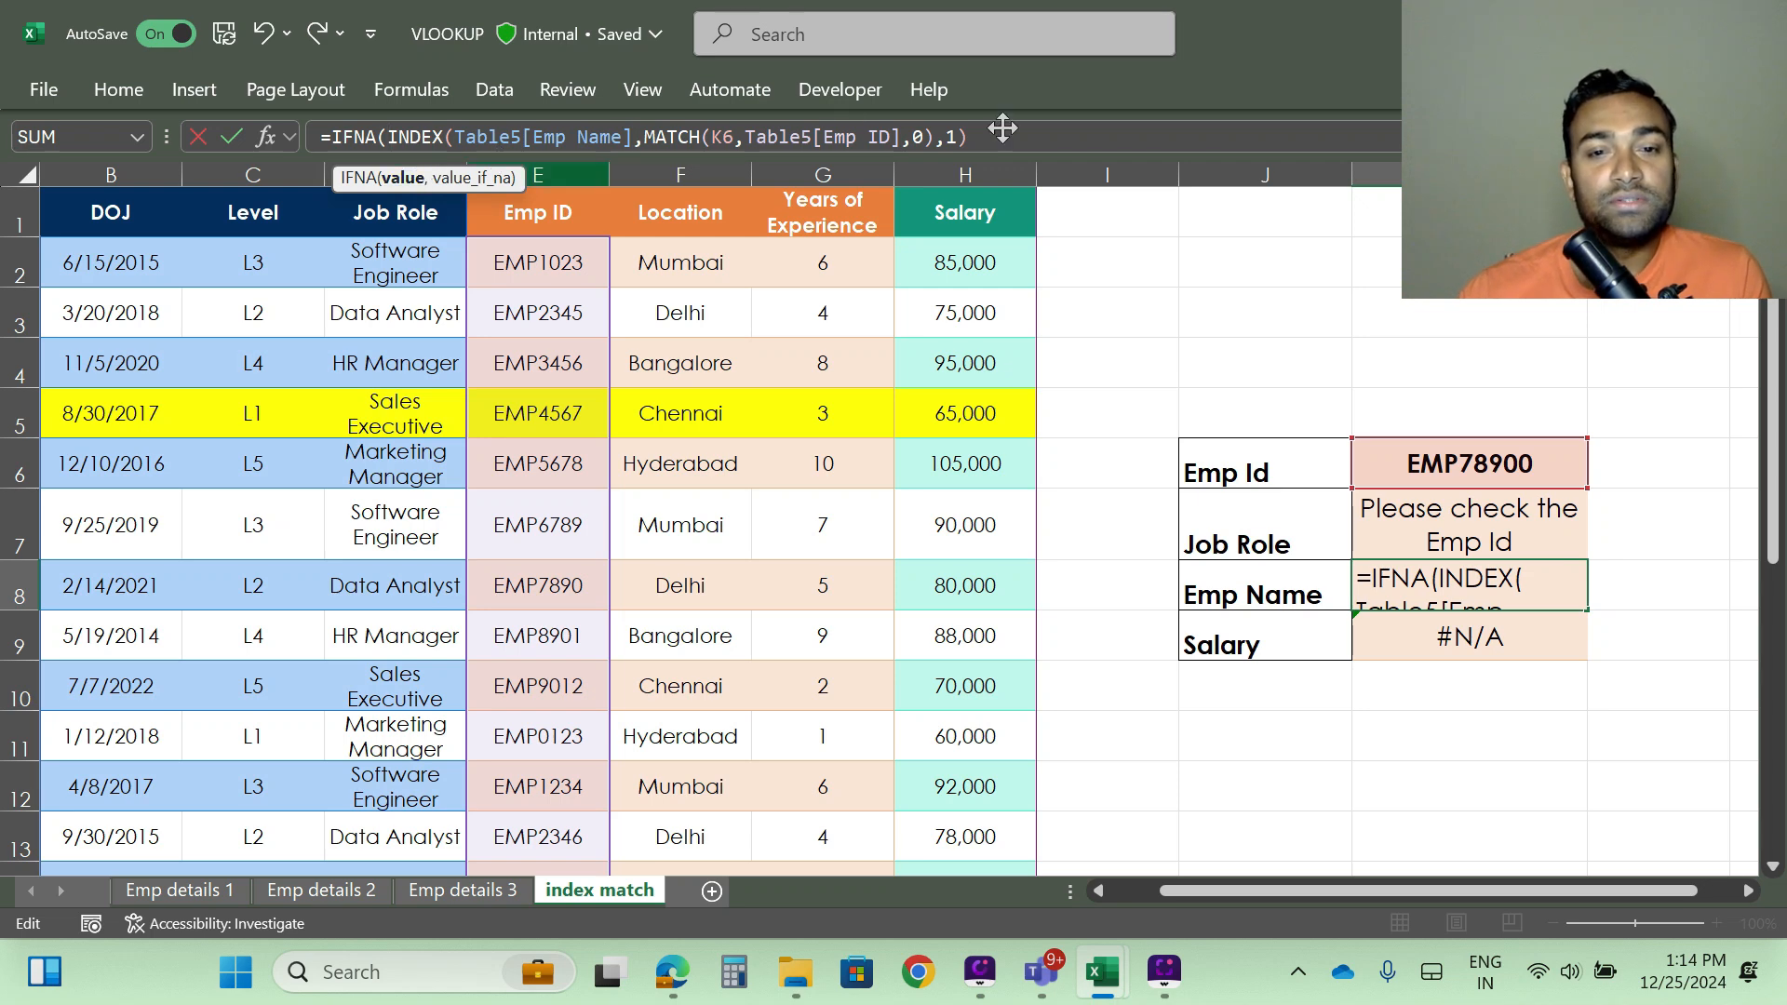
{"action": "left_click", "coordinate": [969, 138]}
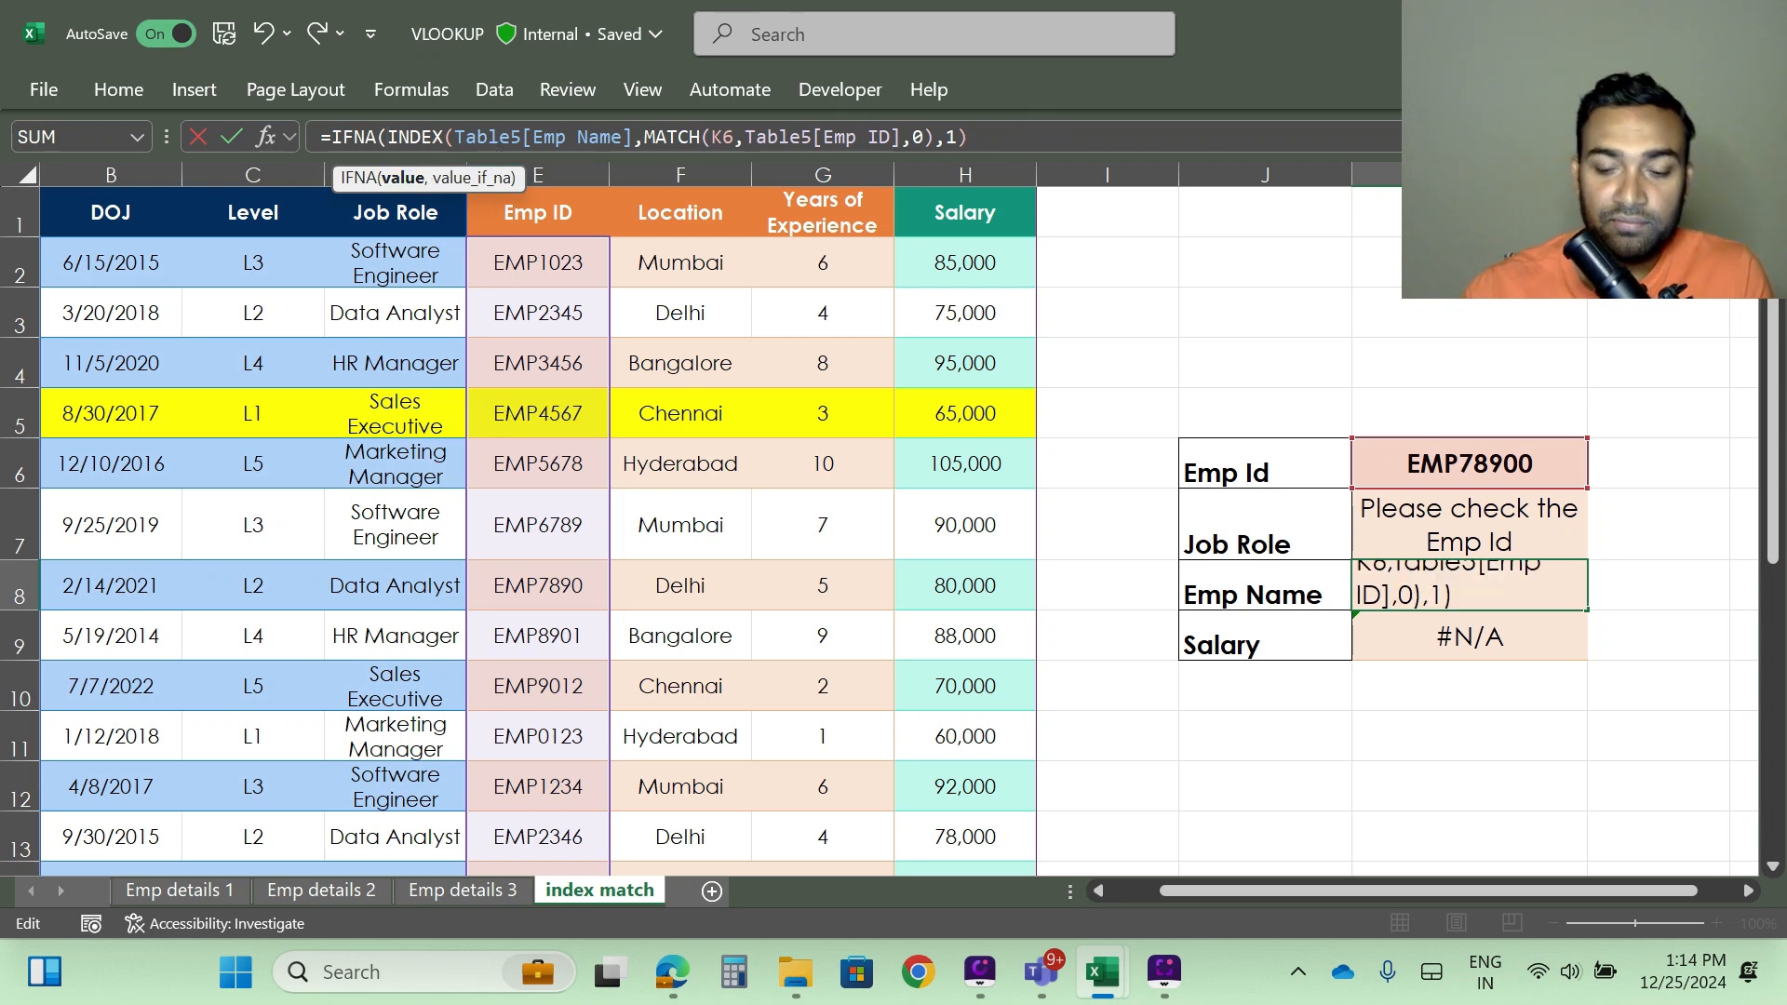
{"action": "type", "text": ","}
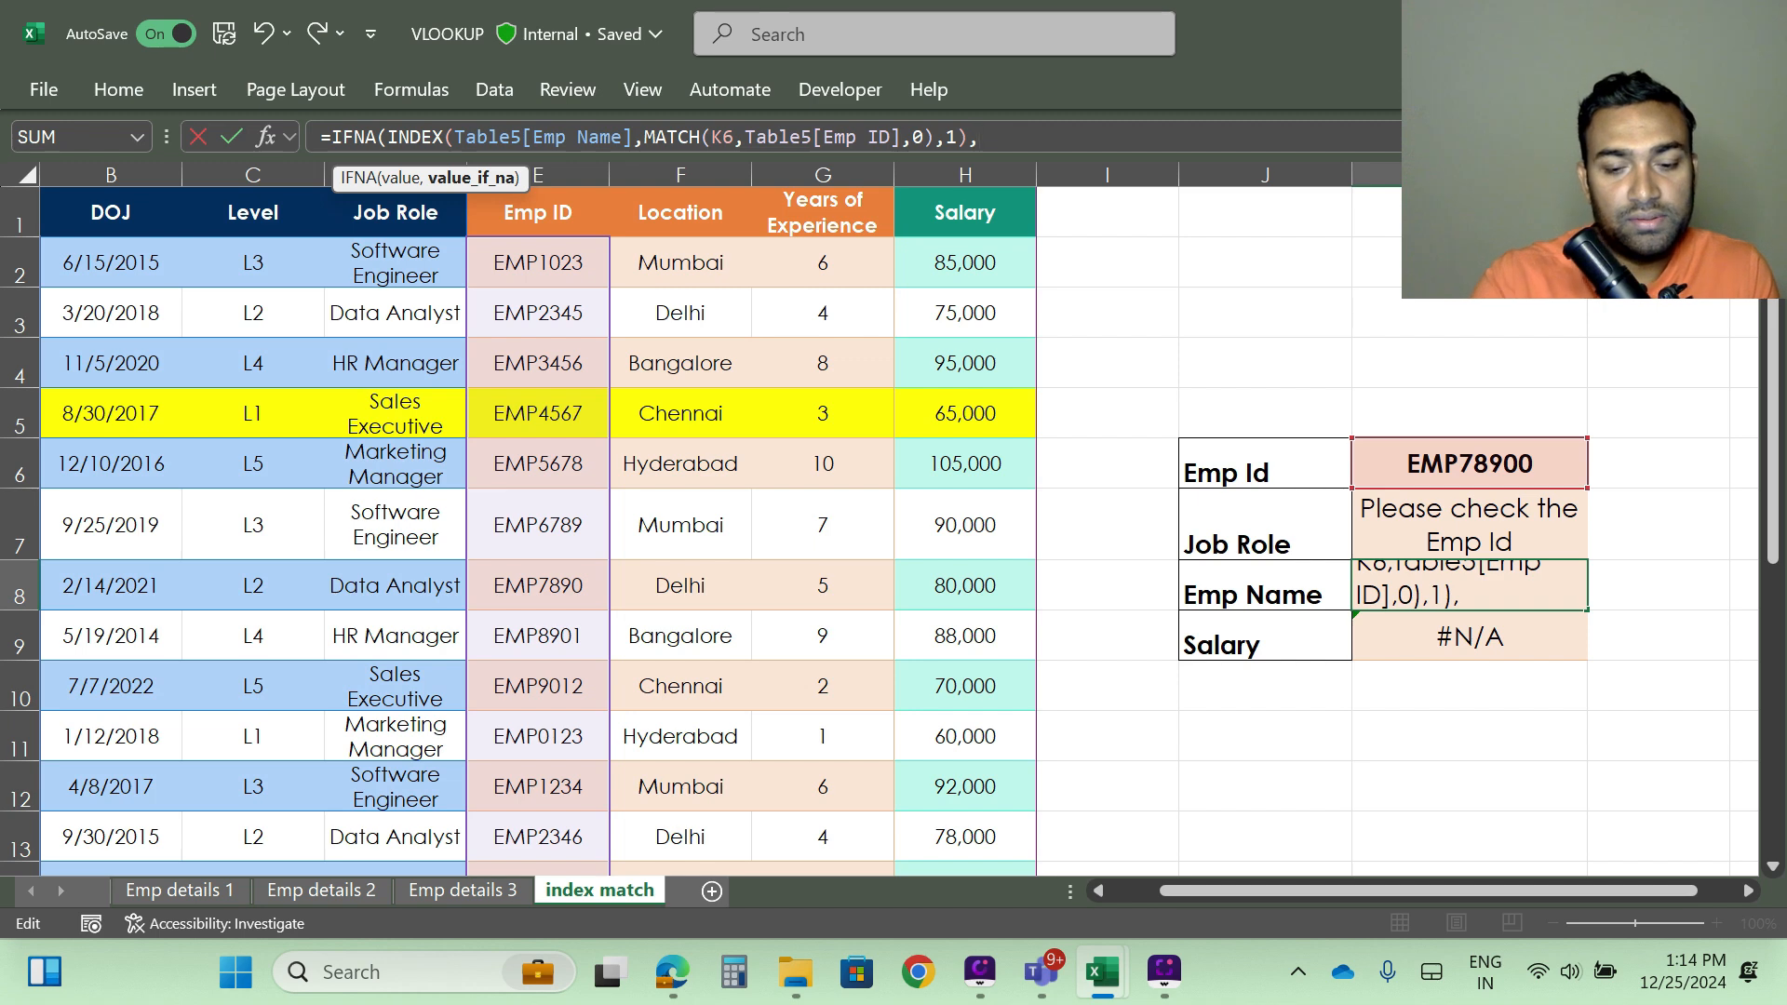
Step: Set the IFNA fallback text in K8 to "emp id not correct", confirm the formula and make row 8 taller to fit it
{"action": "type", "text": "E"}
{"action": "key", "text": "BackSpace"}
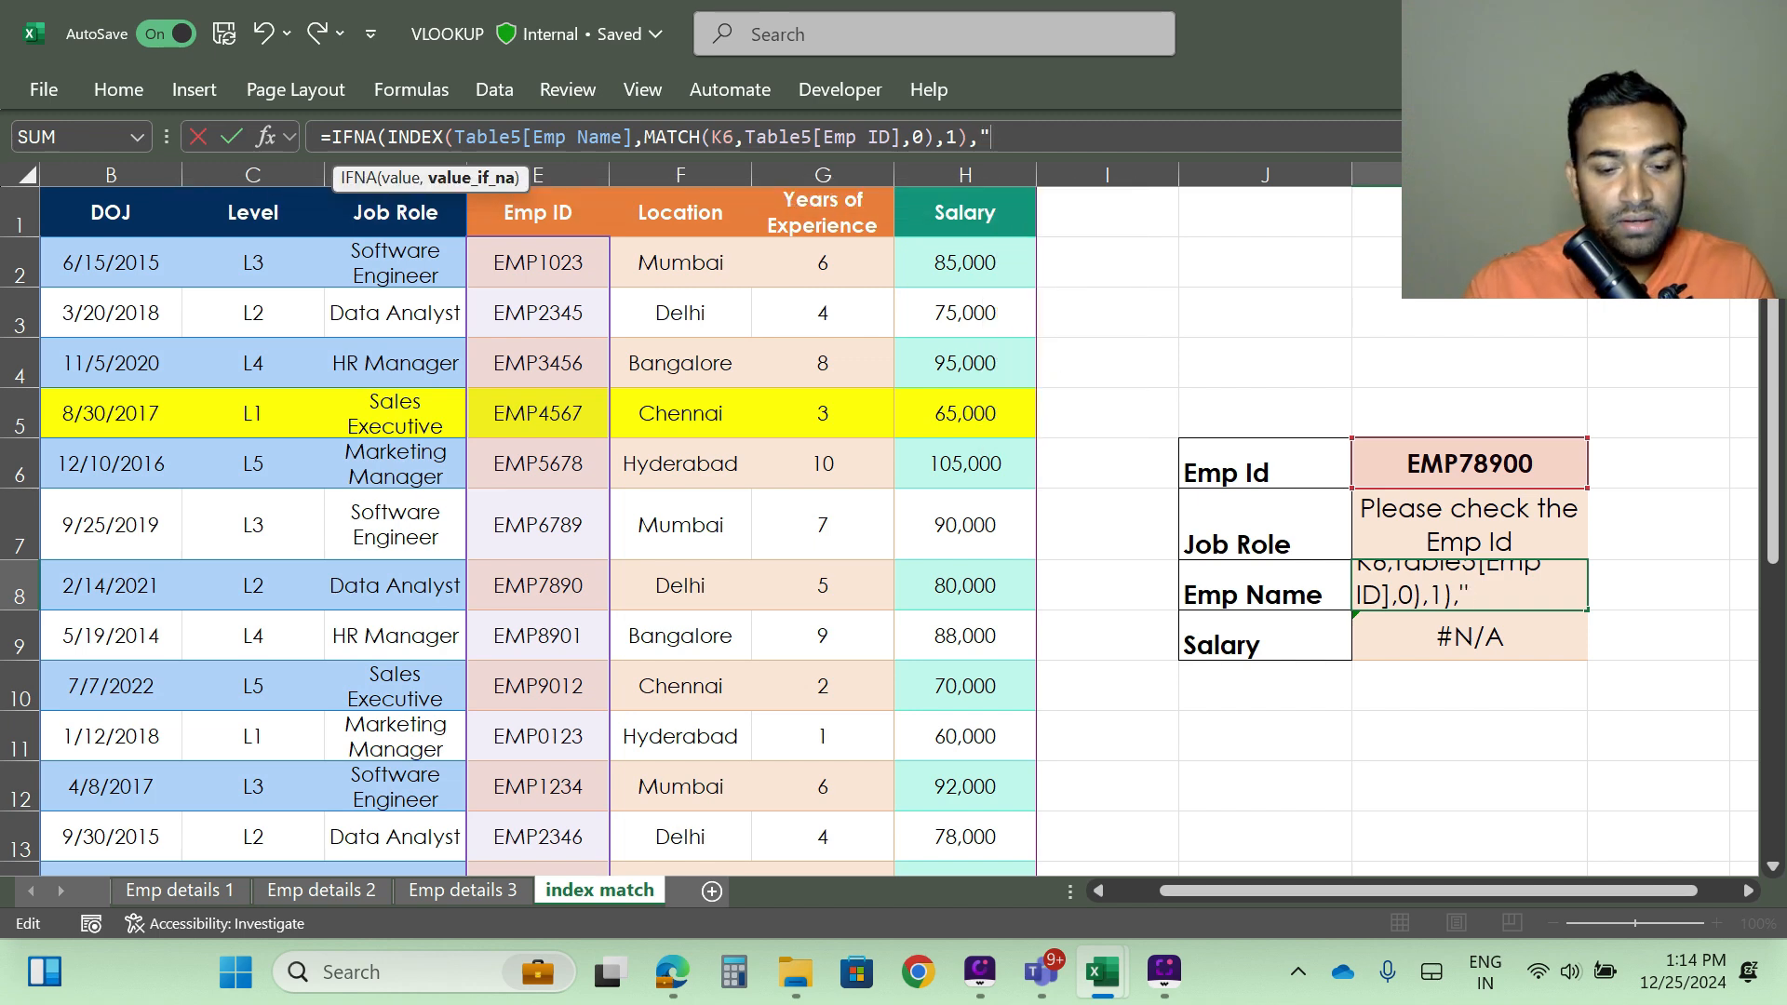
{"action": "type", "text": "\"emp id "}
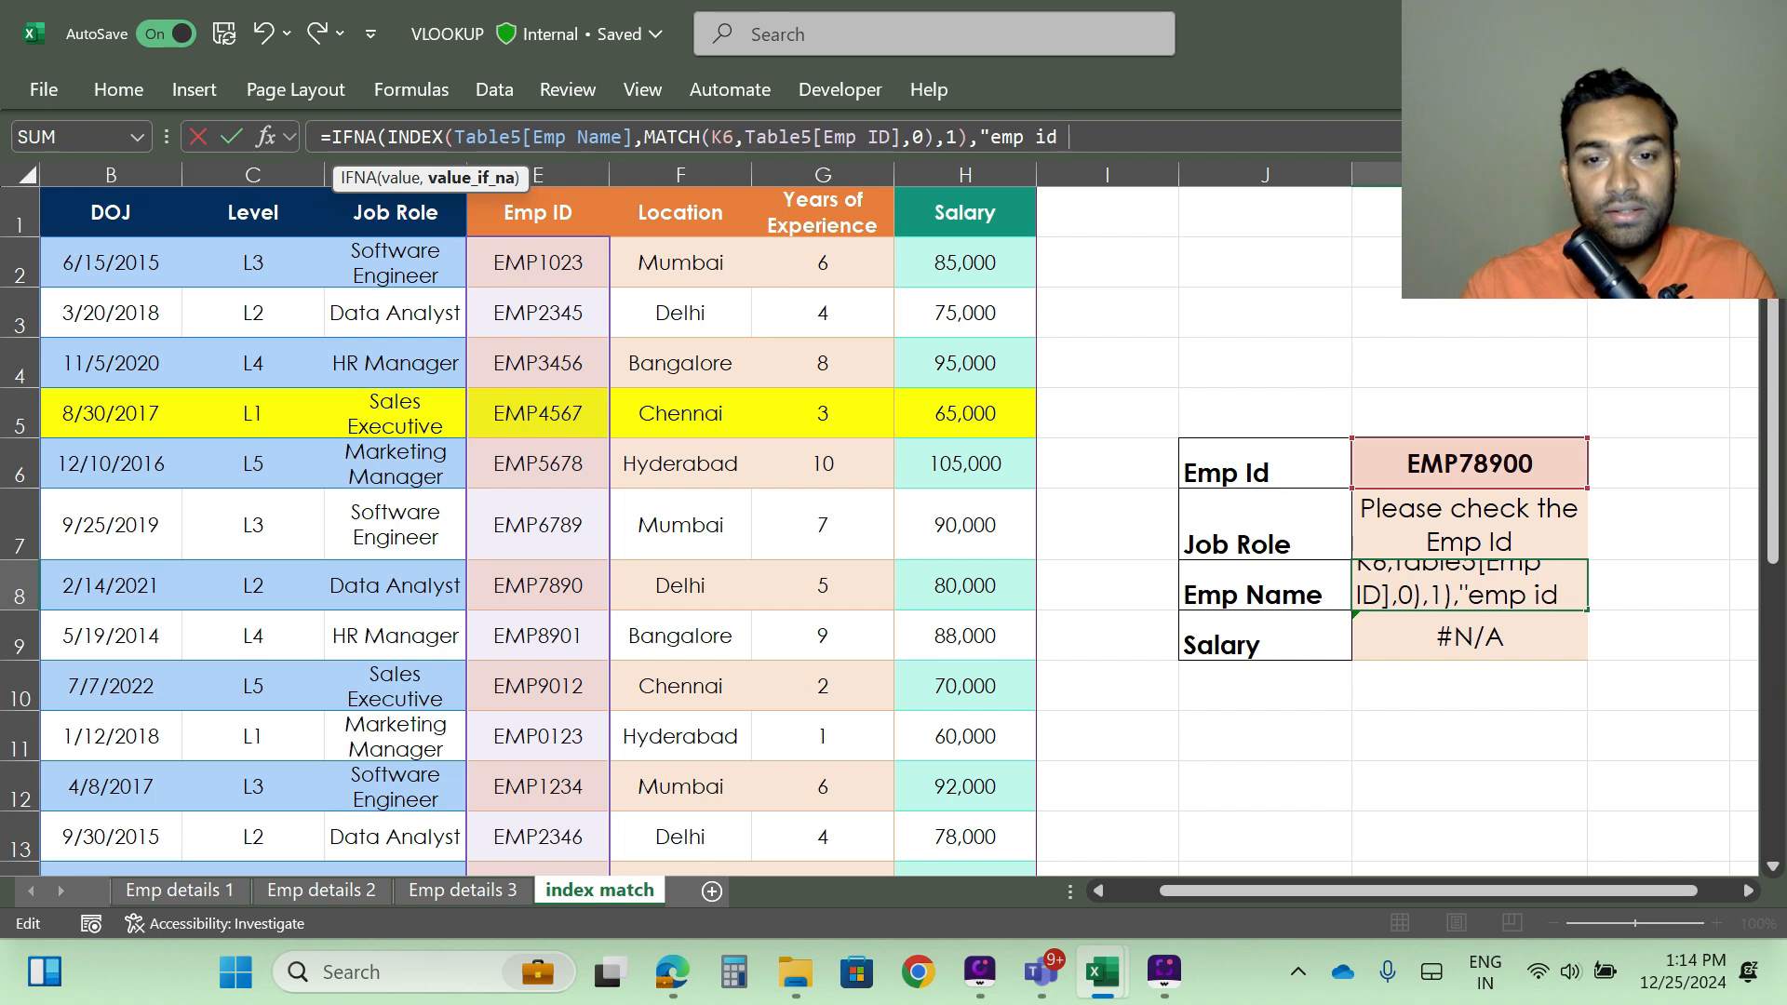
{"action": "type", "text": "not co"}
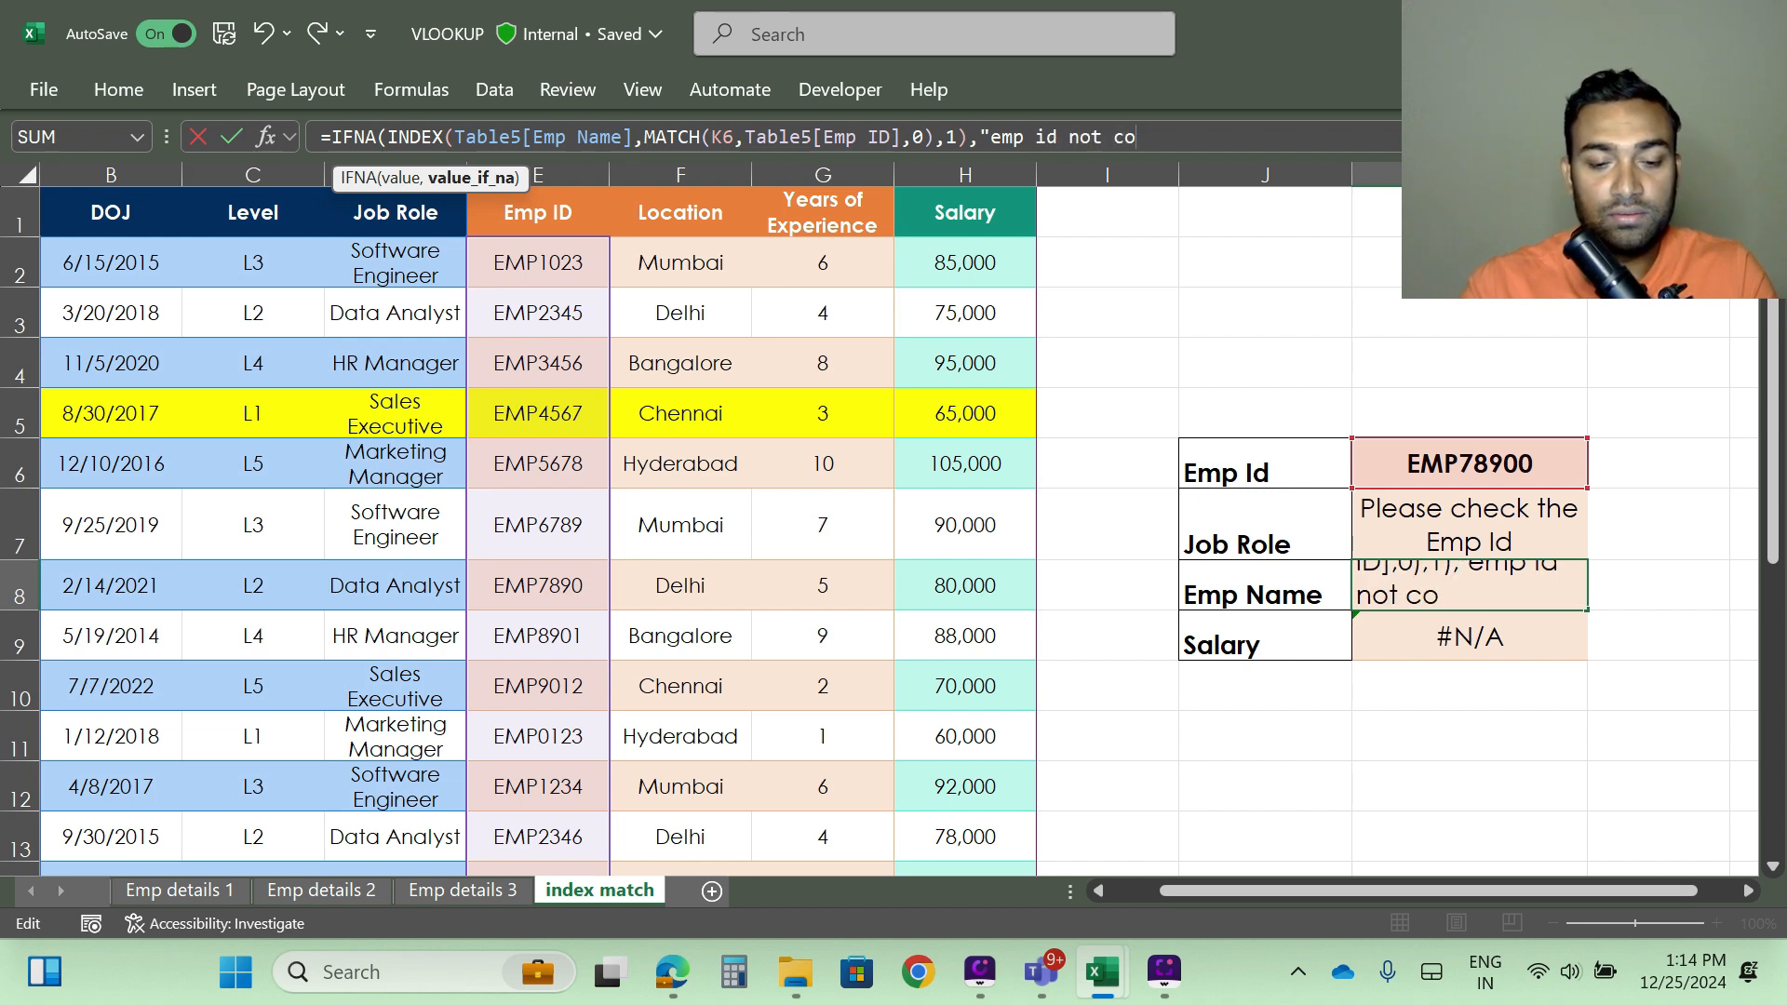
{"action": "type", "text": "rrect"}
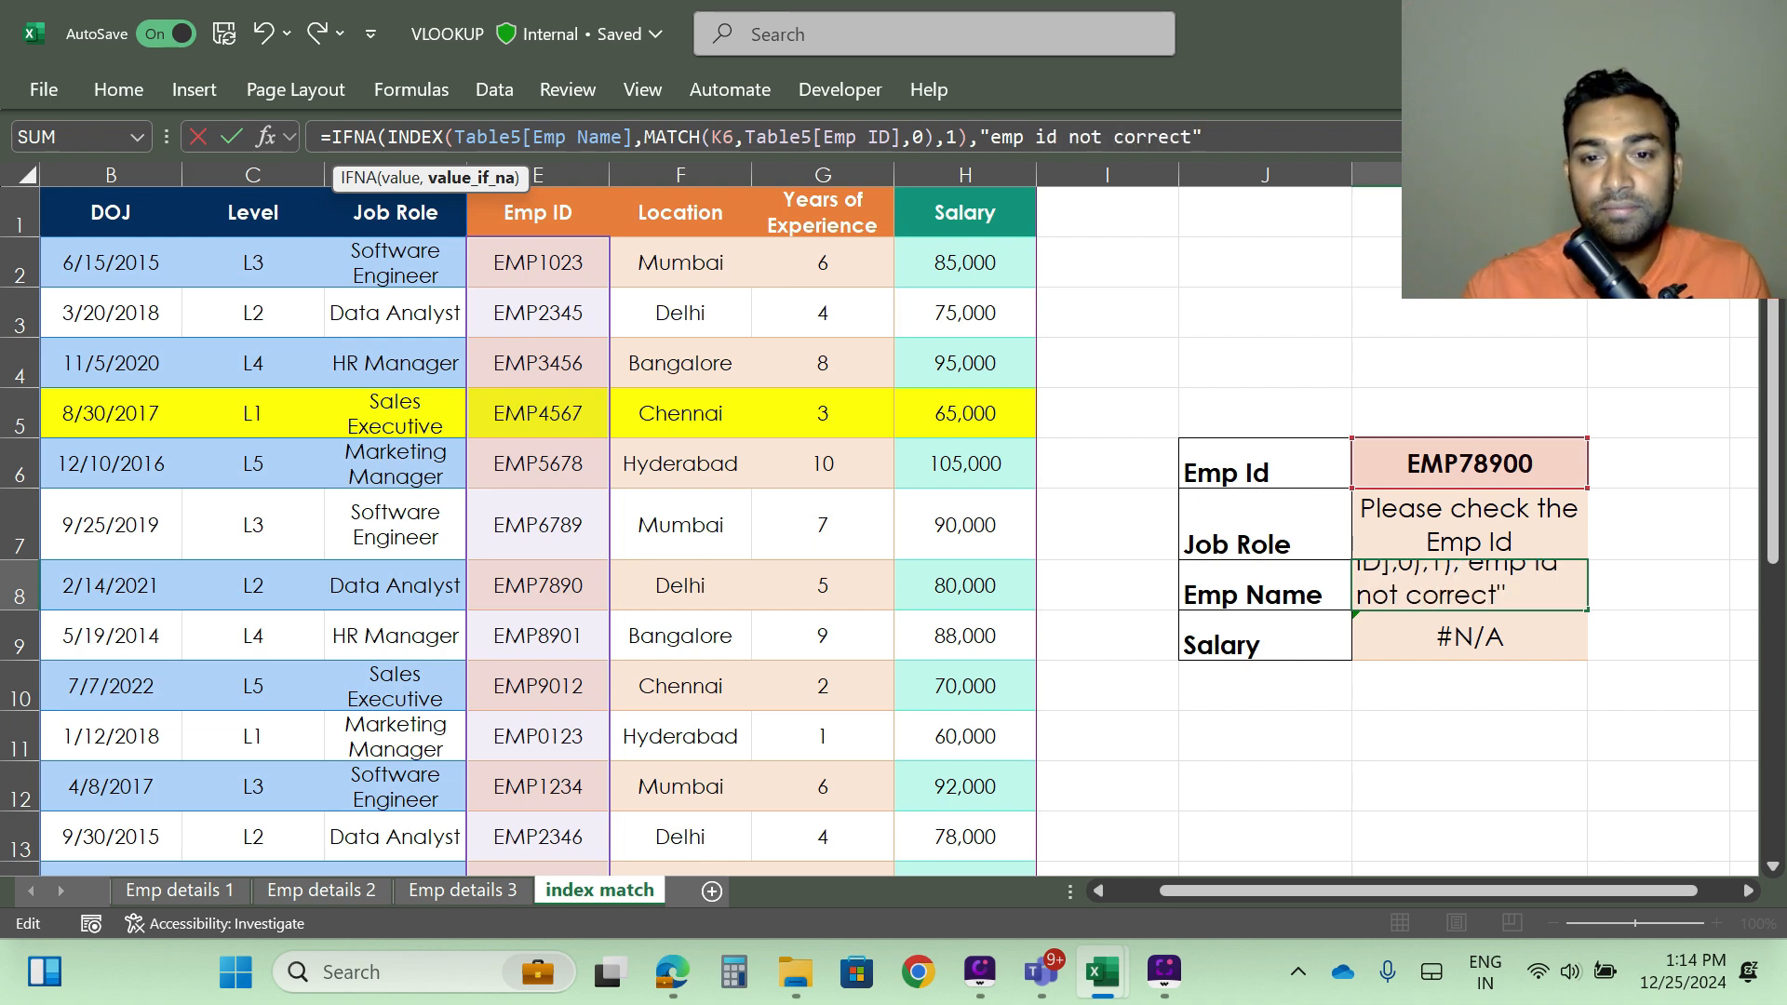
{"action": "type", "text": "\""}
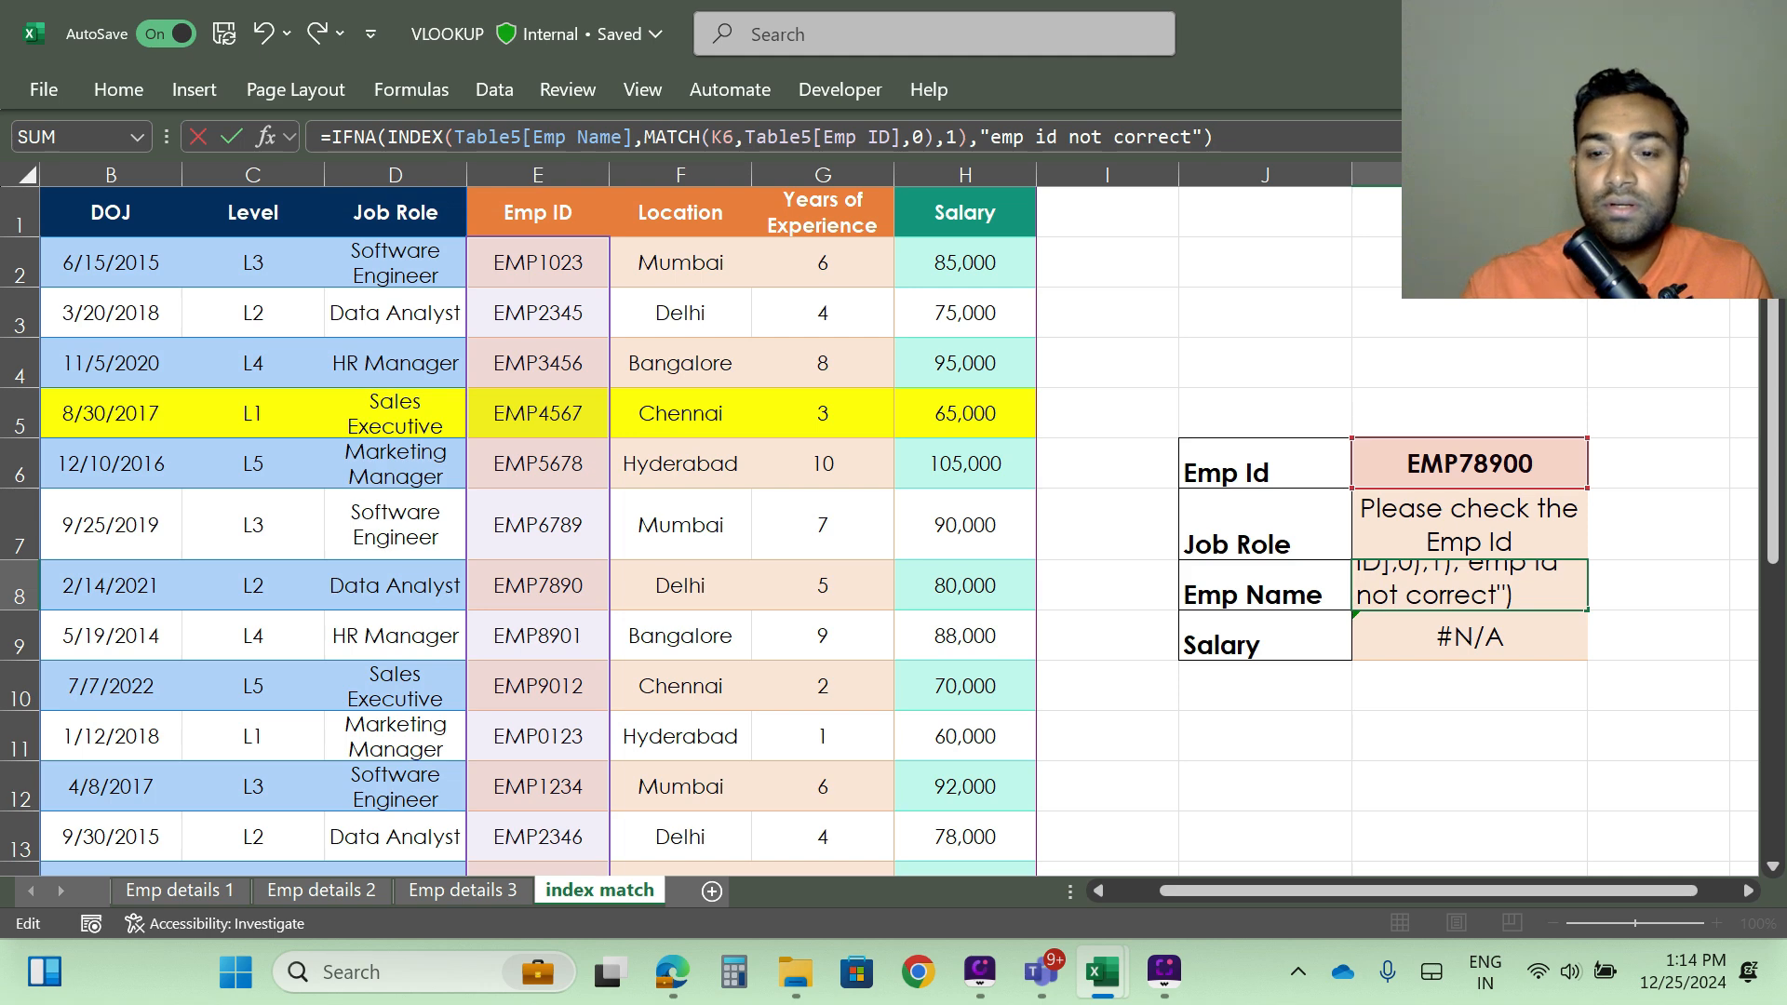
{"action": "key", "text": "Return"}
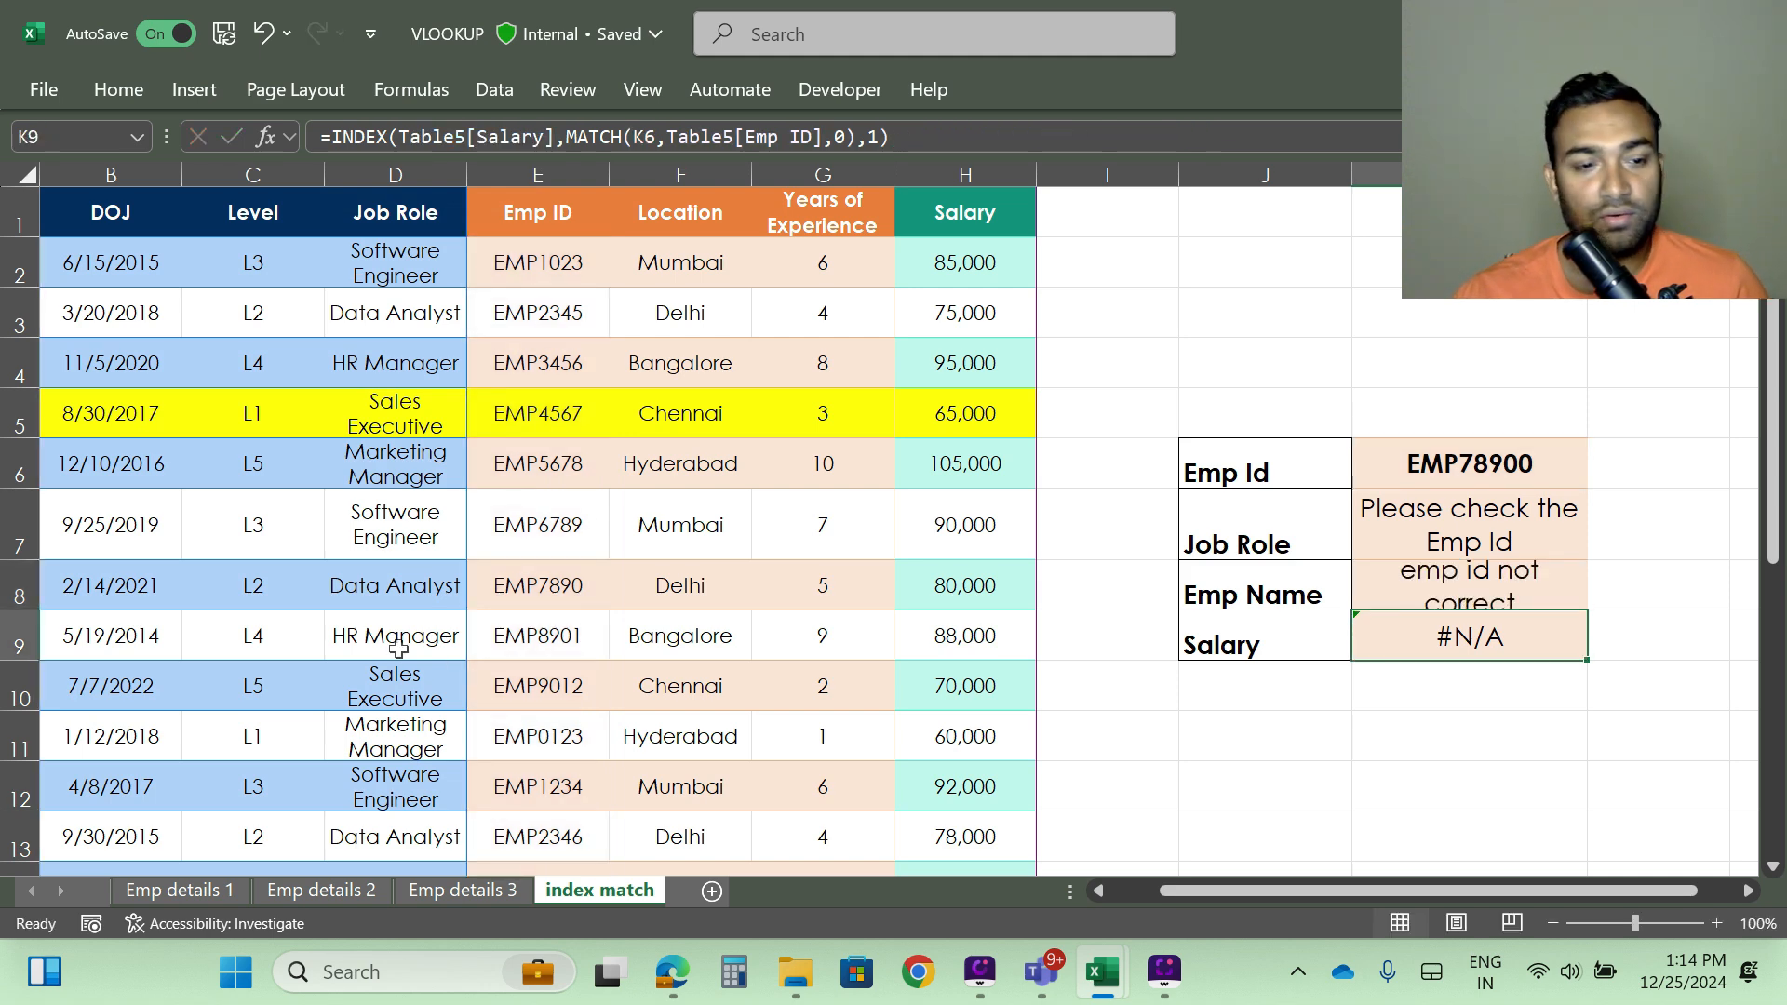
{"action": "left_click_drag", "start_coordinate": [21, 610], "coordinate": [18, 639]}
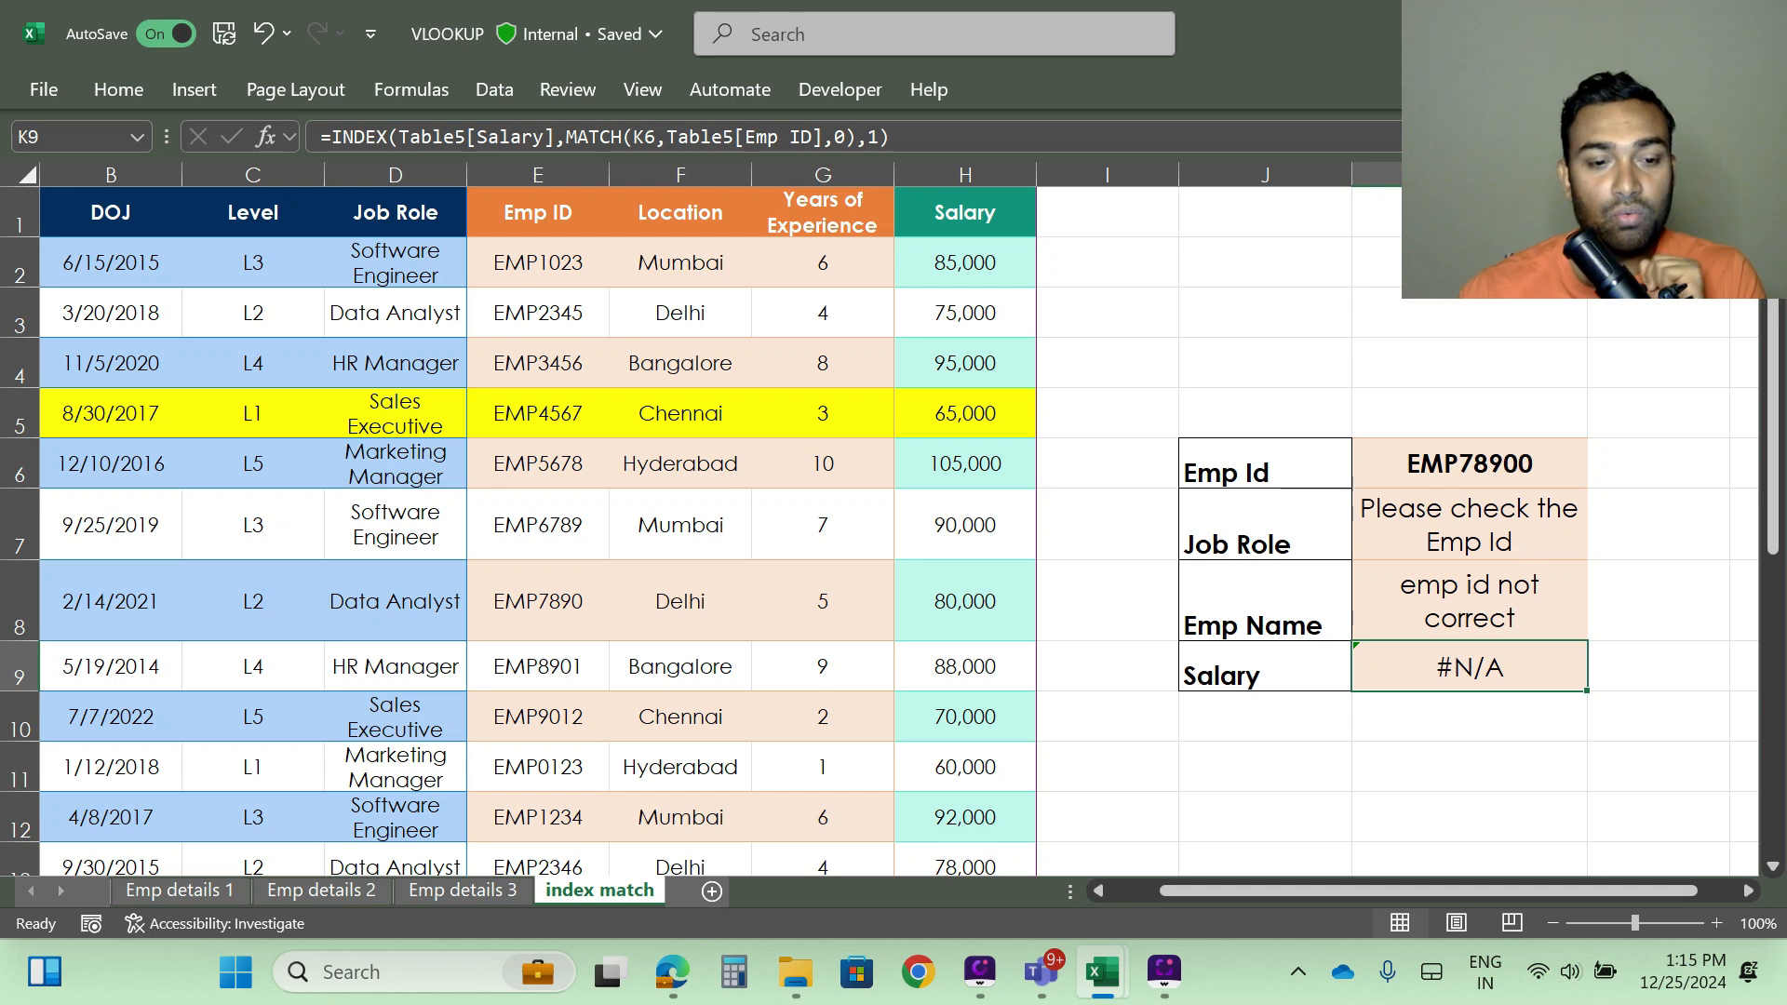
Step: On the Emp details 2 sheet, narrow column E to bring the lookup block closer to the table
{"action": "left_click", "coordinate": [321, 890]}
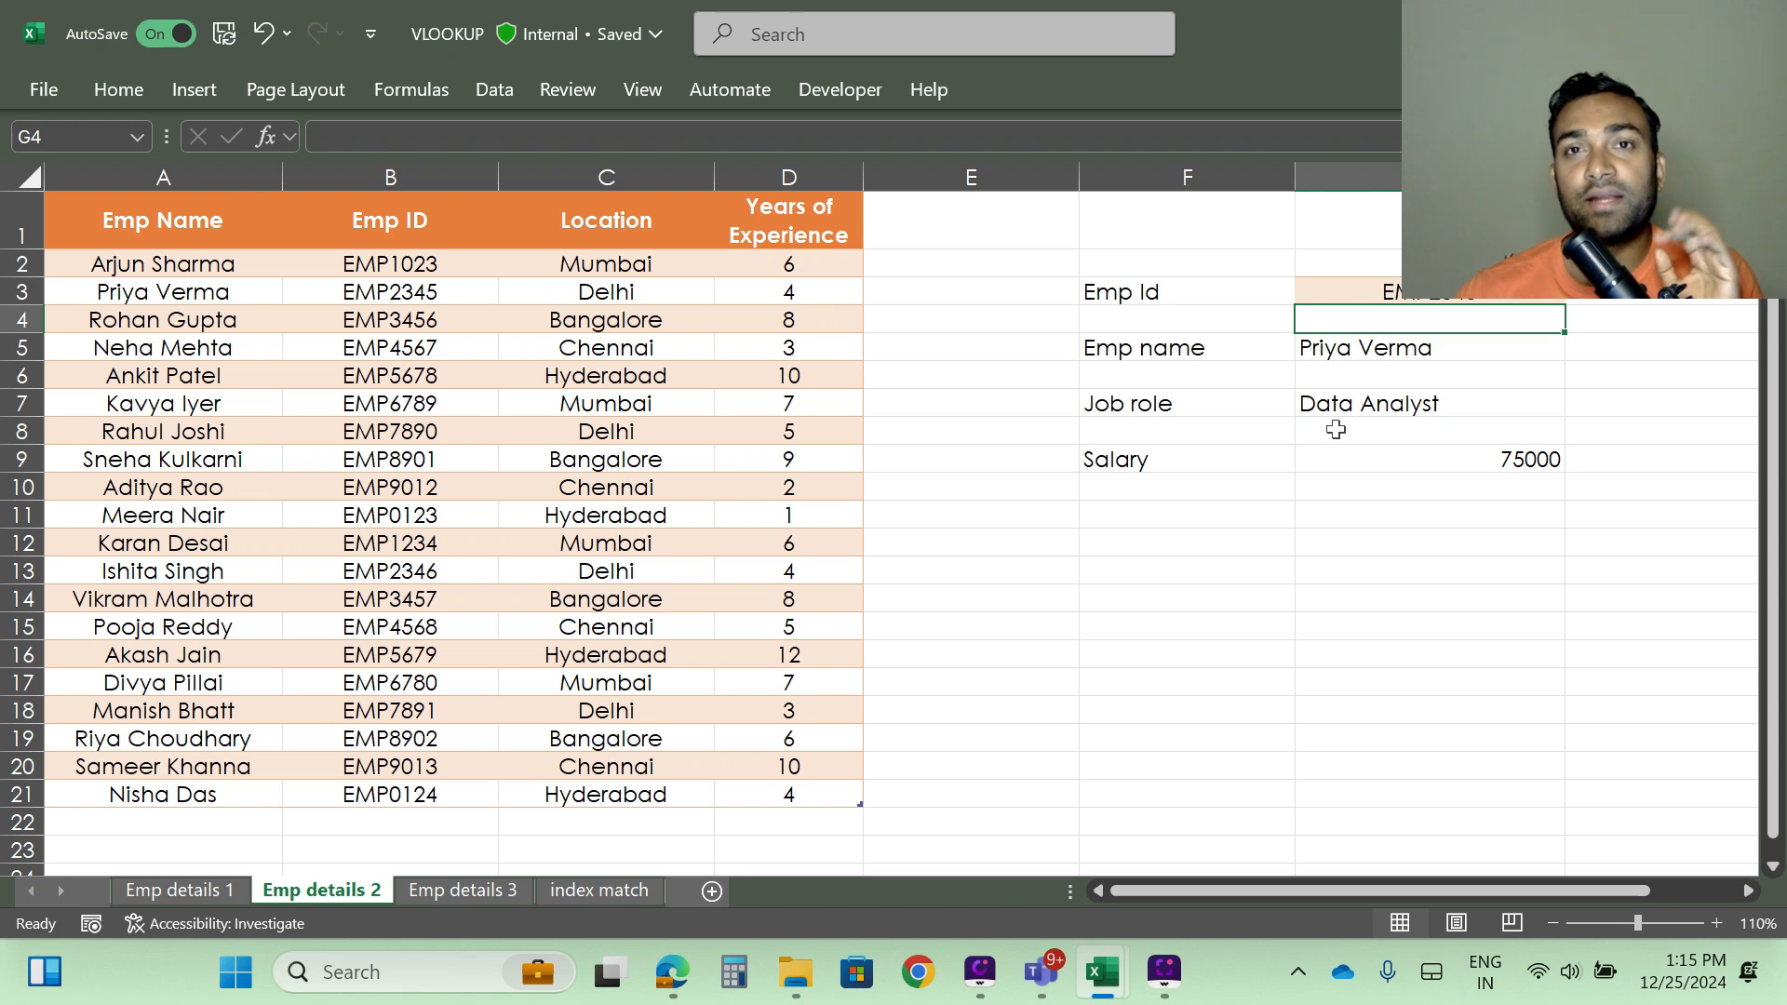
{"action": "left_click_drag", "start_coordinate": [1115, 292], "coordinate": [1484, 493]}
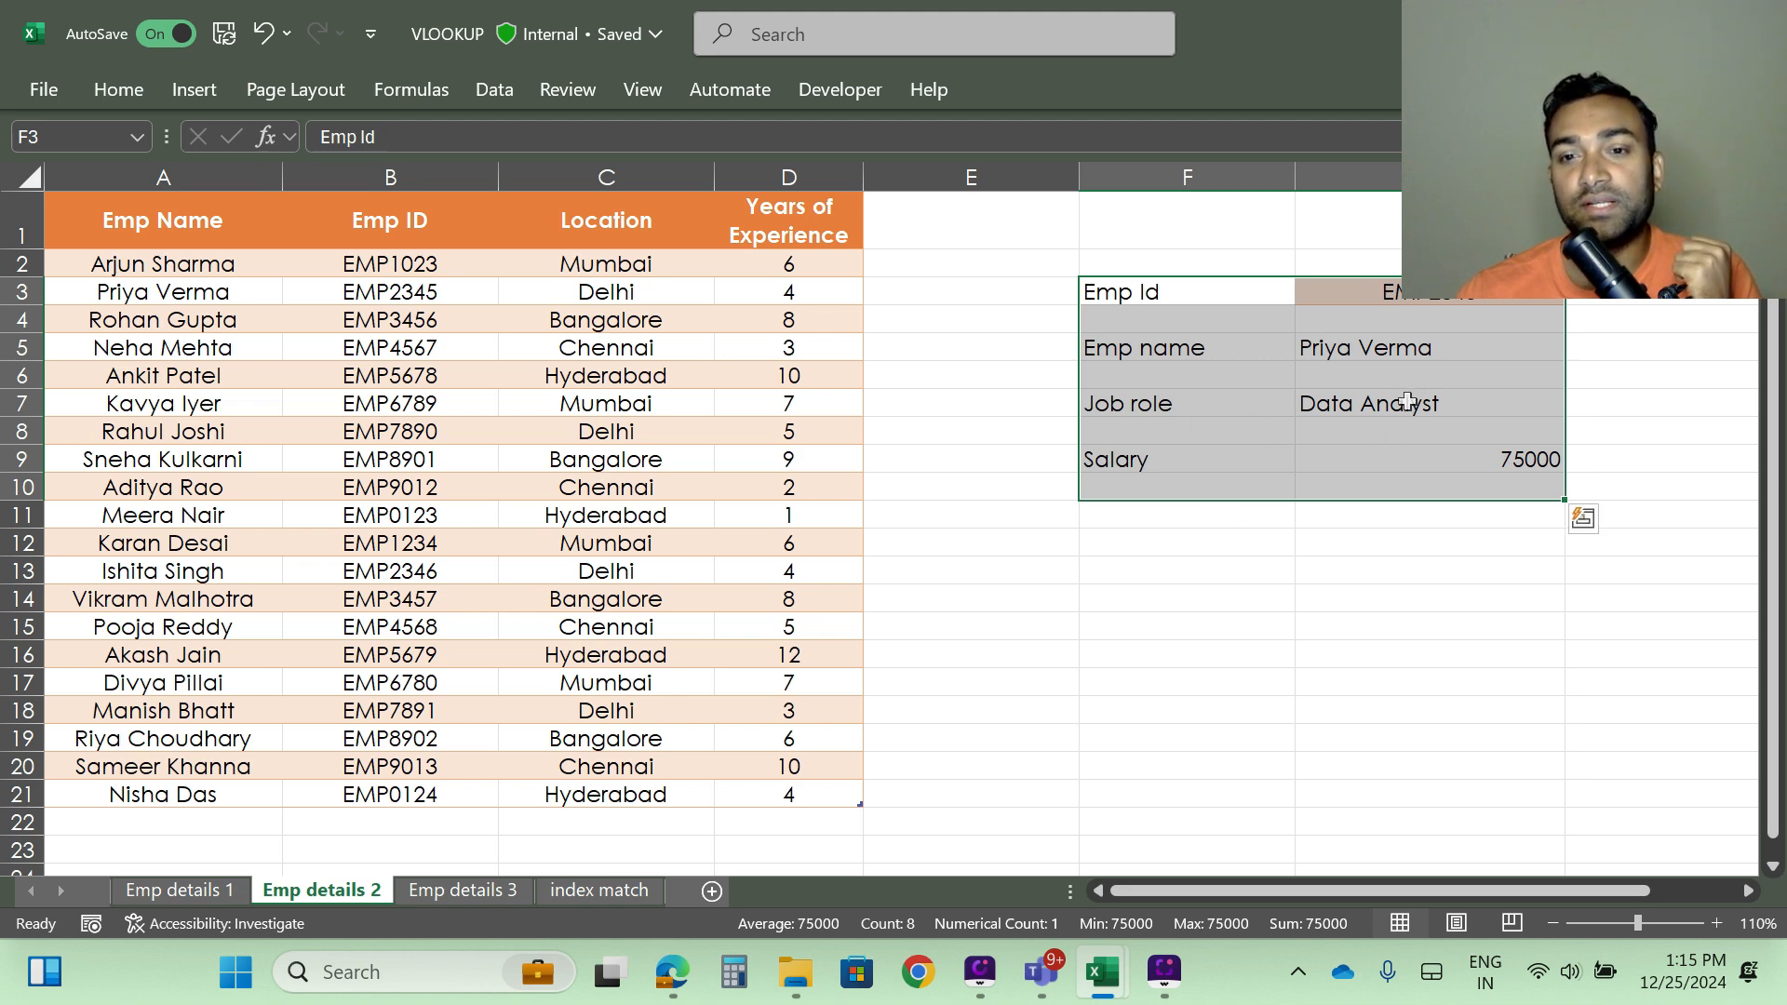
{"action": "left_click", "coordinate": [1360, 294]}
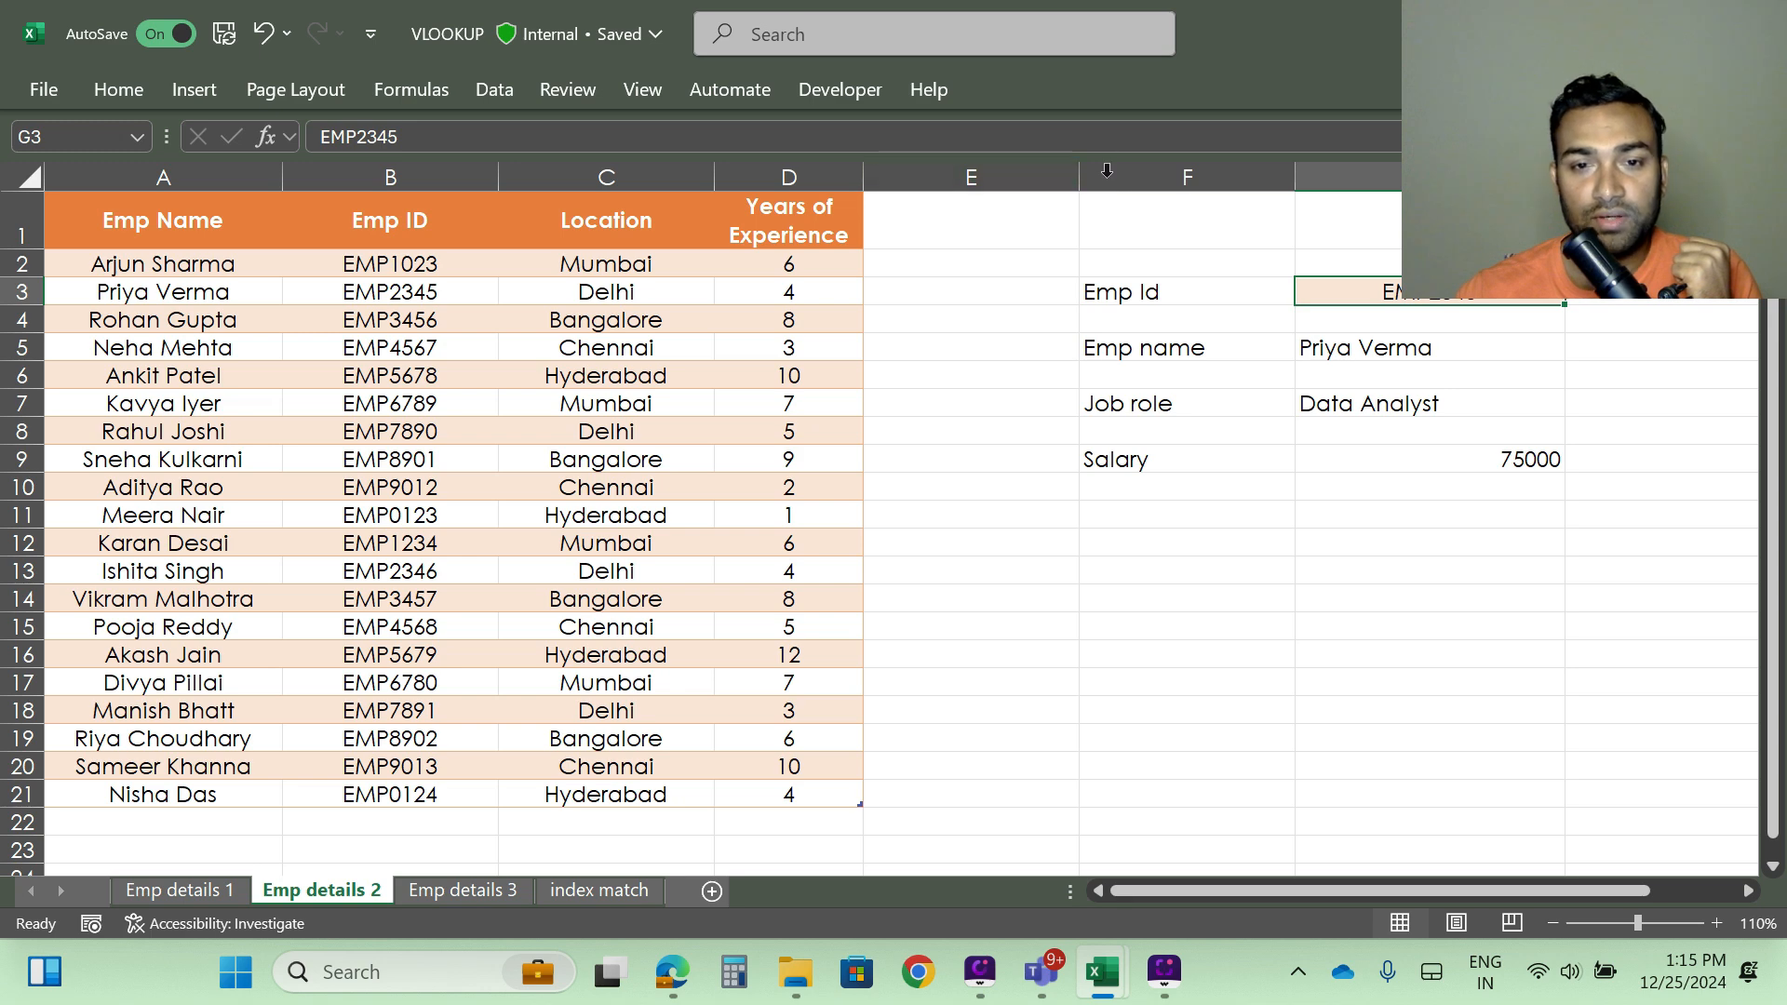
{"action": "left_click_drag", "start_coordinate": [1078, 177], "coordinate": [922, 191]}
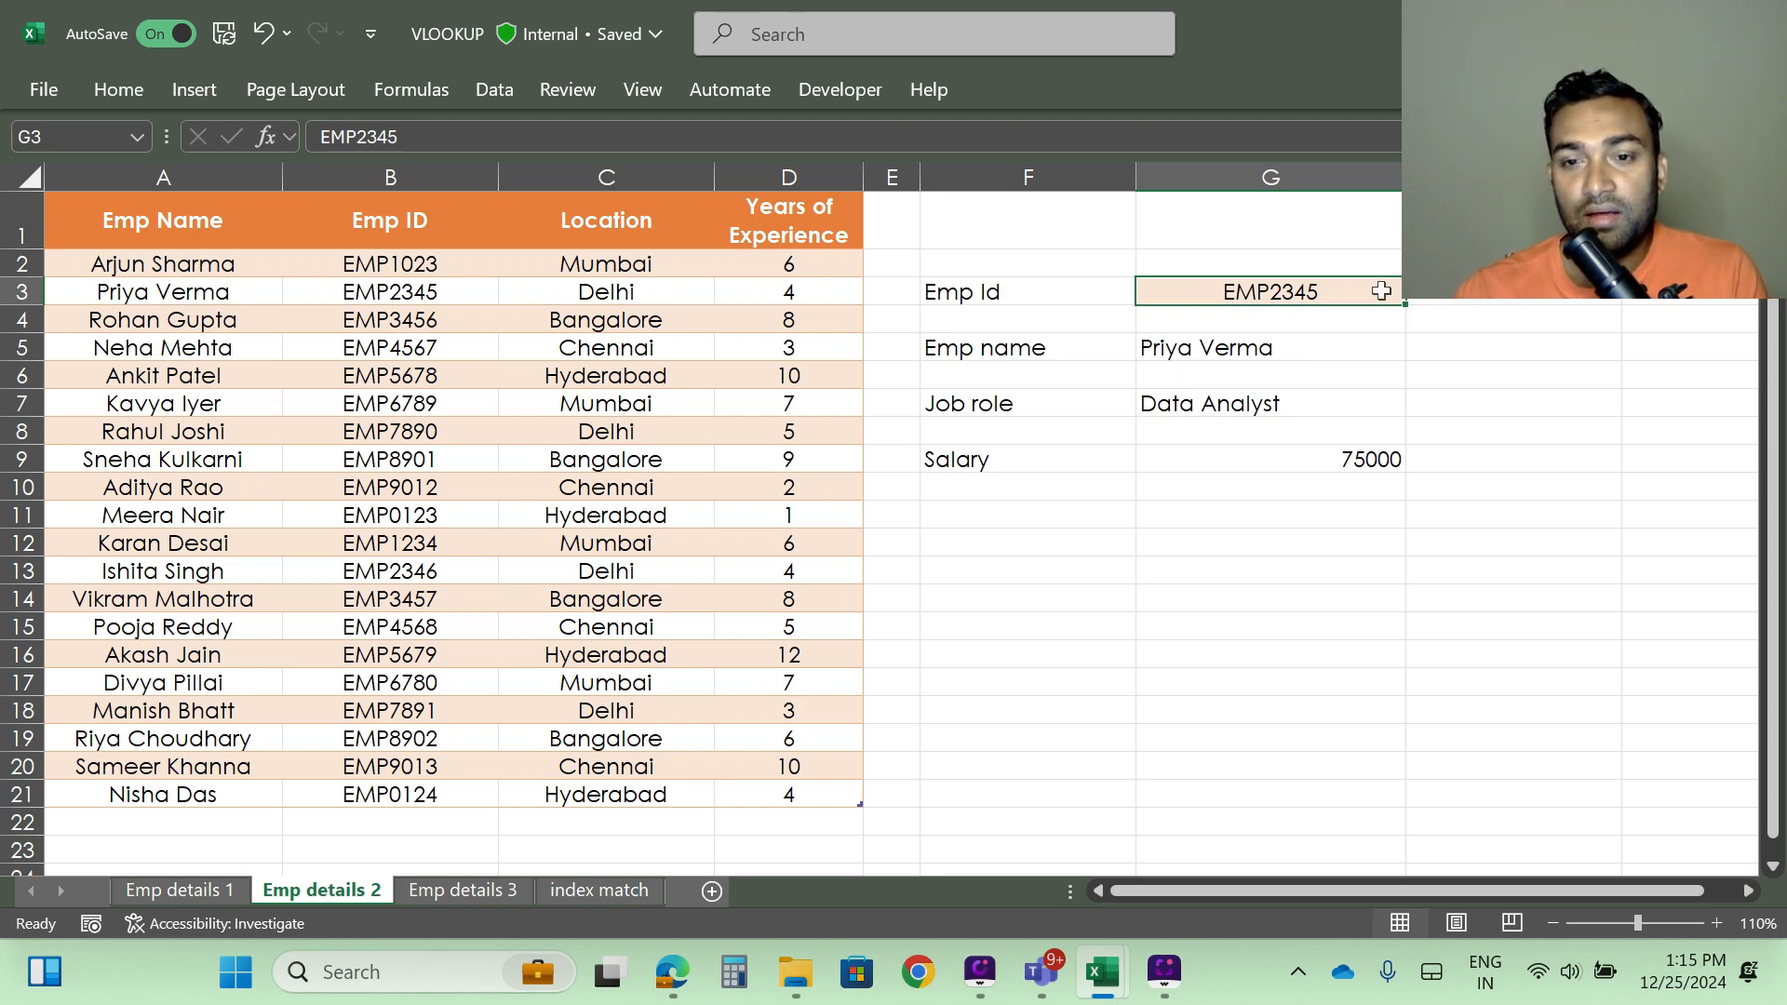
Step: Add data validation to the Emp Id cell G3 that allows a List with the source =$B$2:$B$21
{"action": "left_click", "coordinate": [1242, 438]}
{"action": "left_click", "coordinate": [1240, 296]}
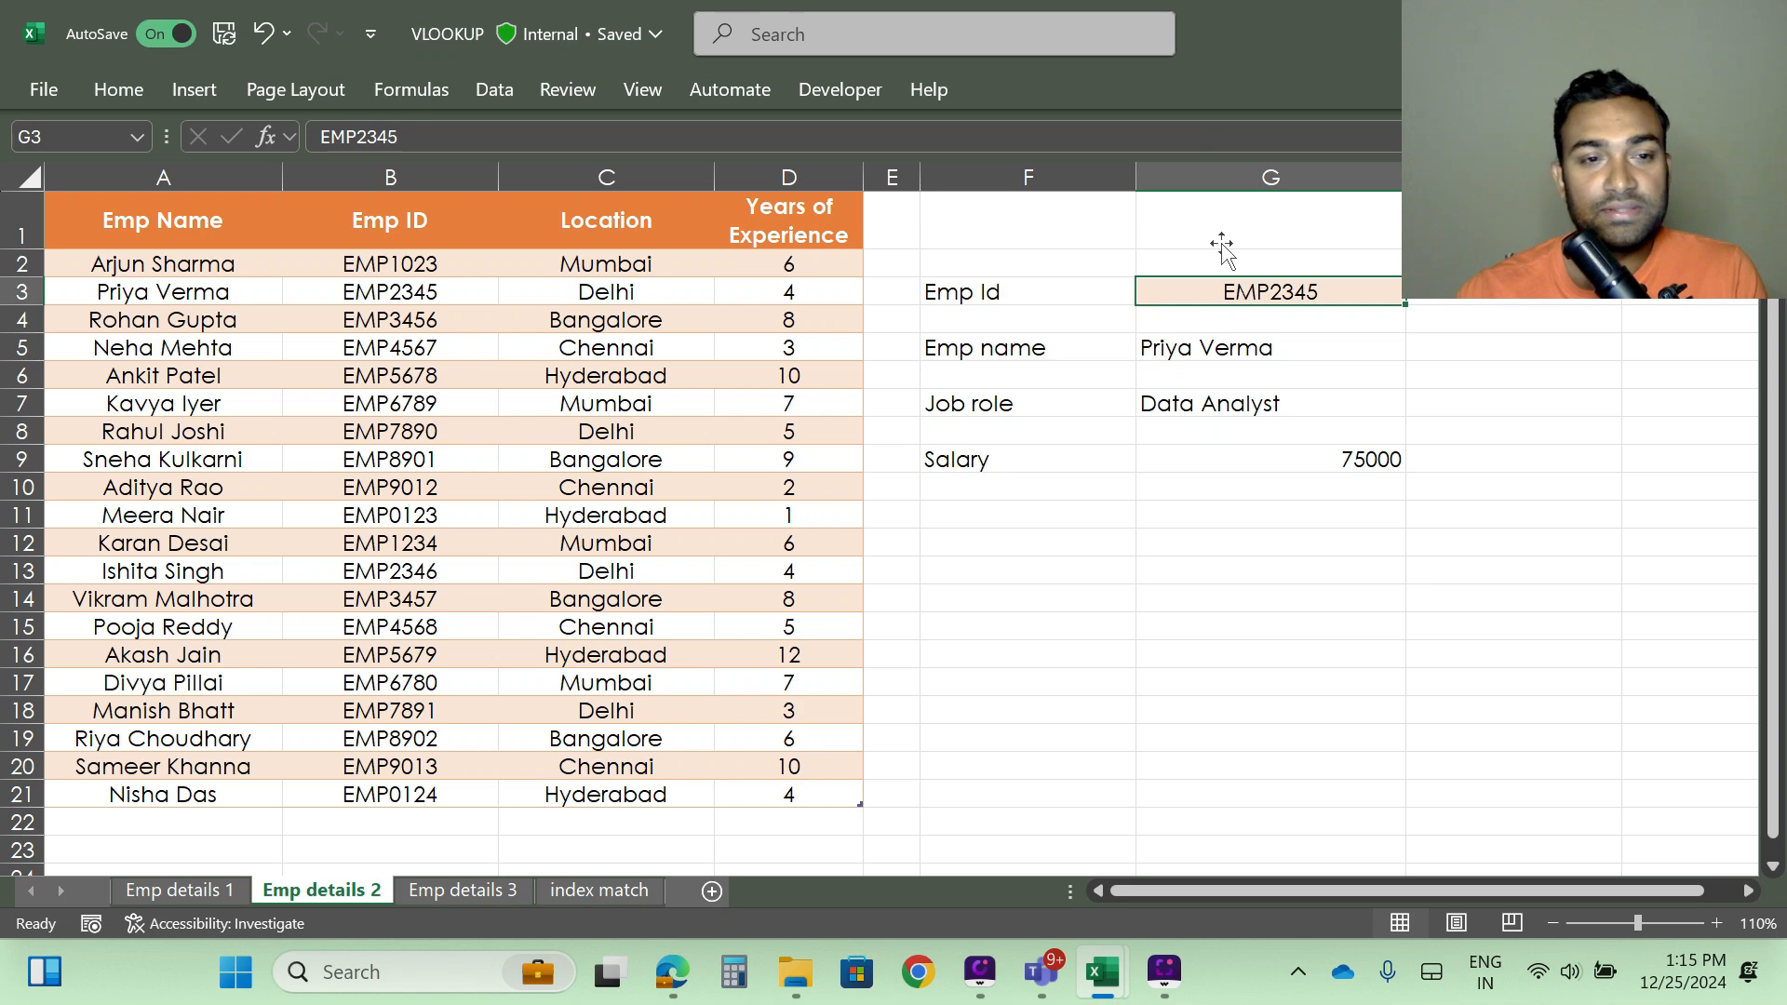
{"action": "left_click", "coordinate": [495, 91]}
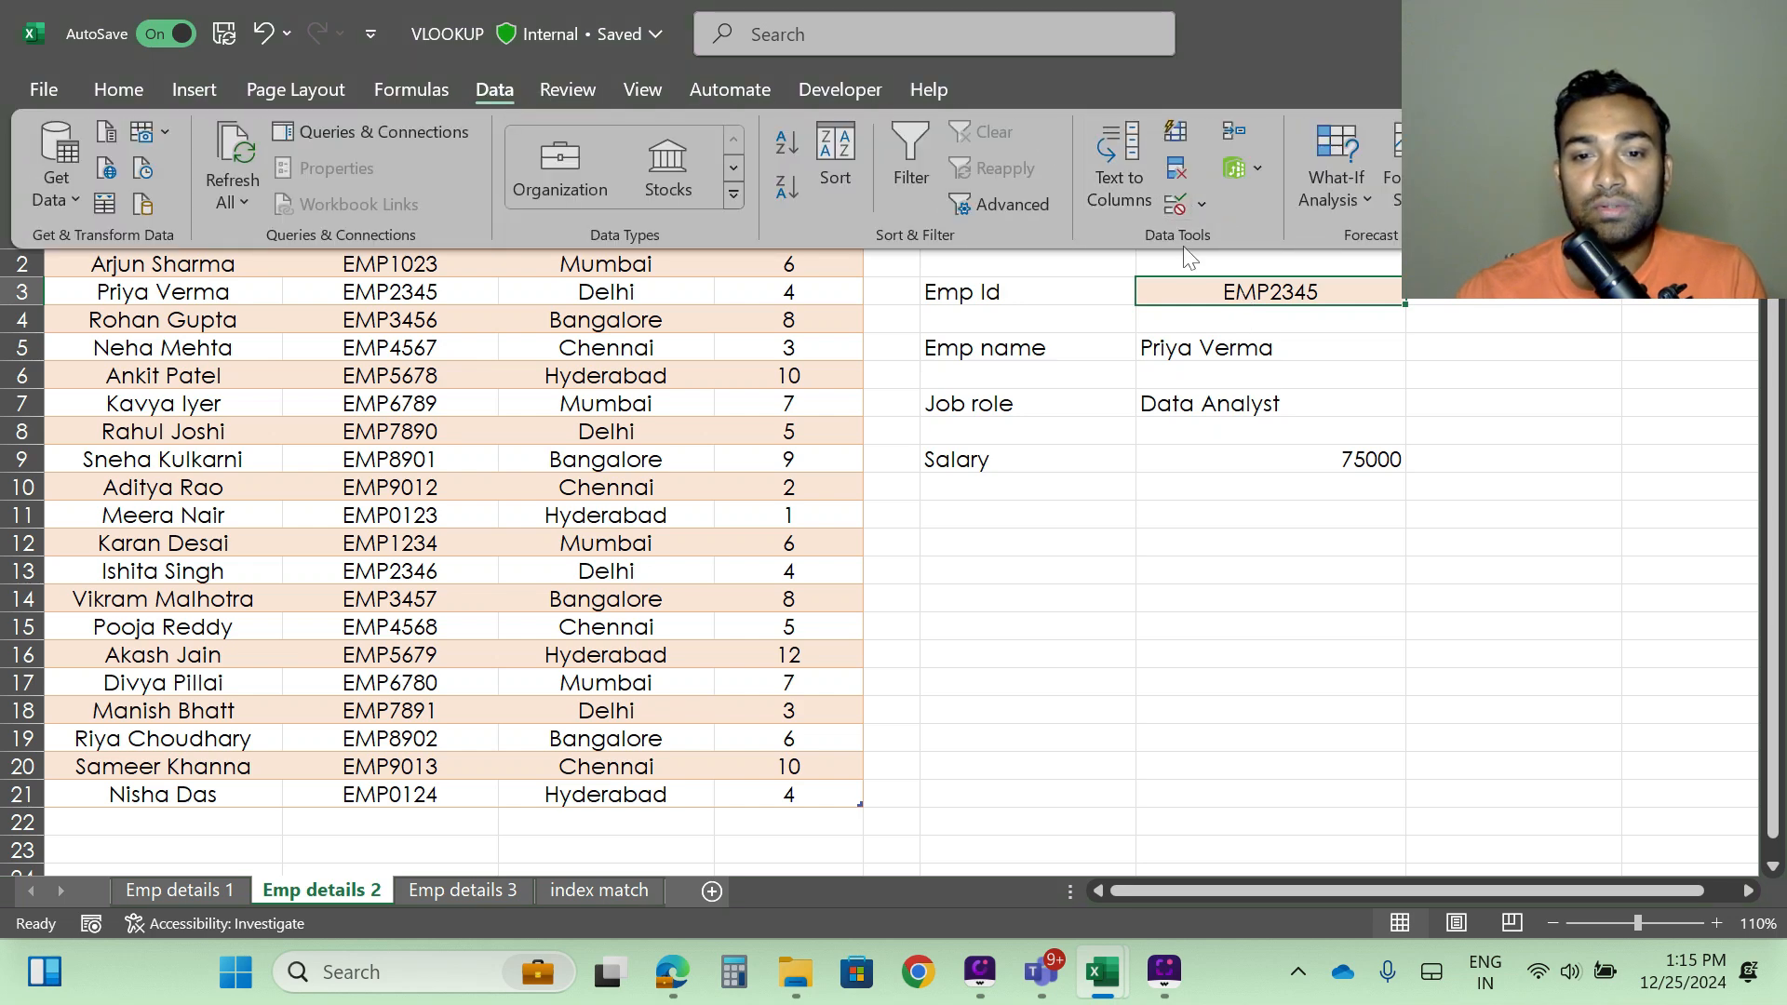
{"action": "left_click", "coordinate": [1202, 207]}
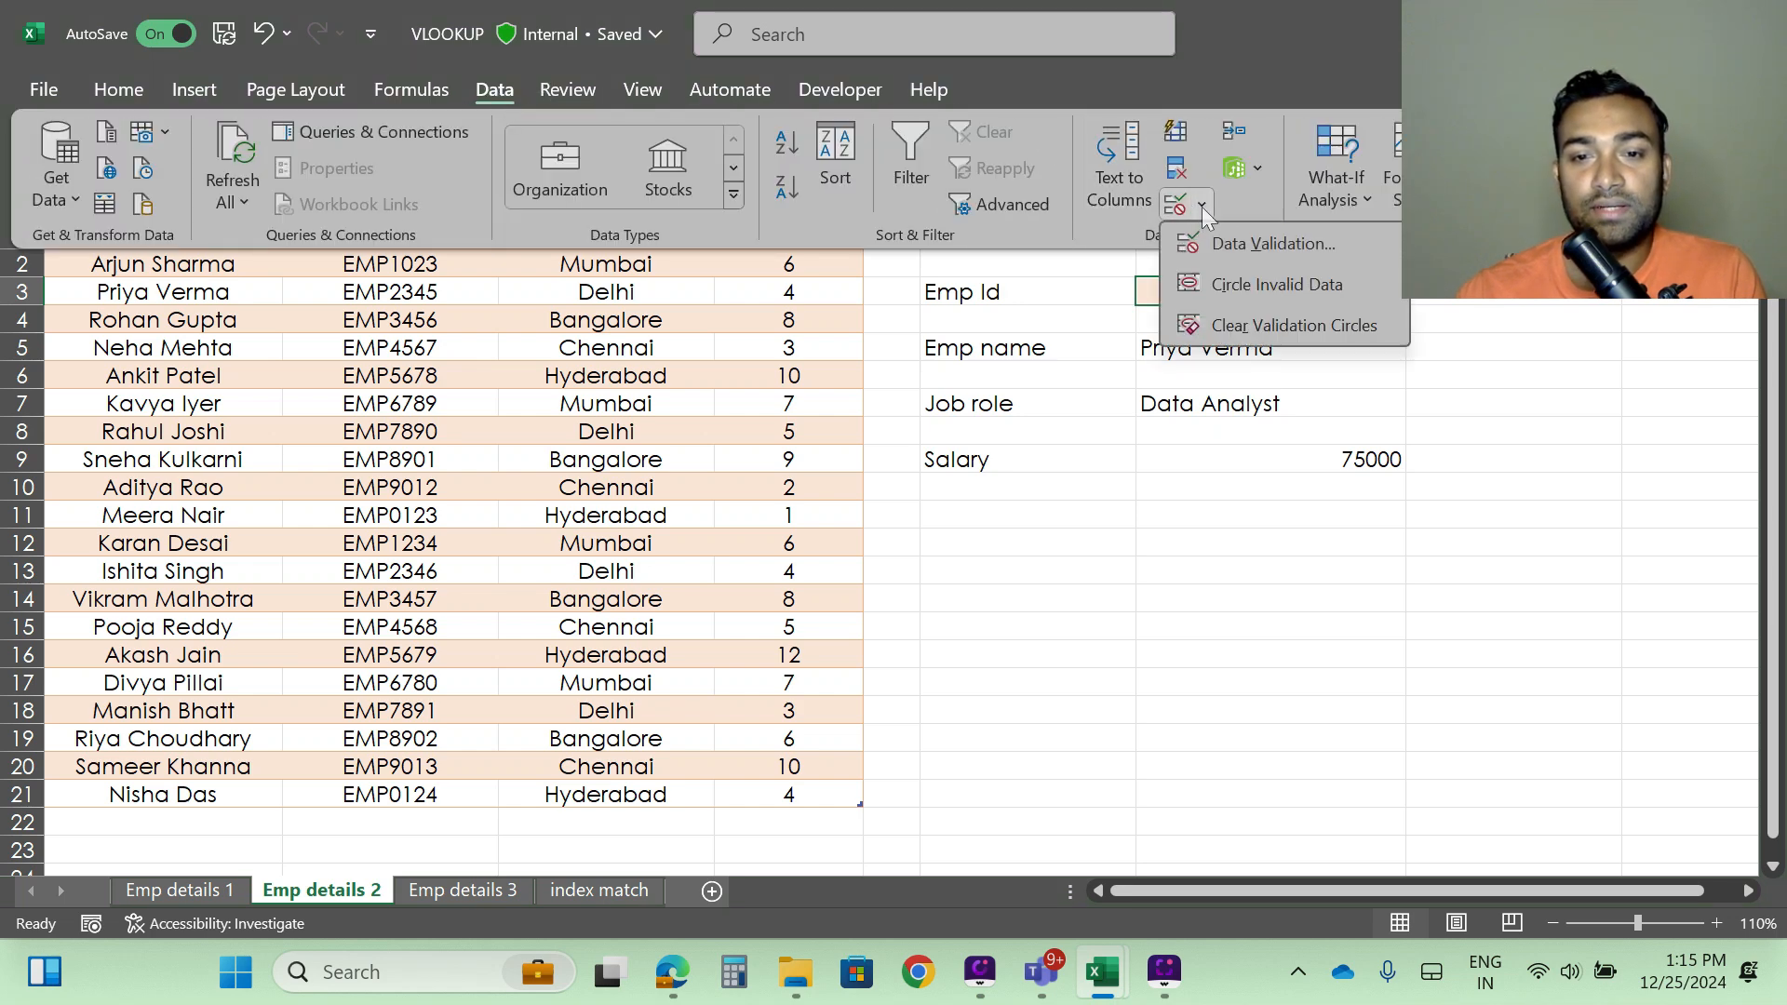
{"action": "left_click", "coordinate": [1258, 244]}
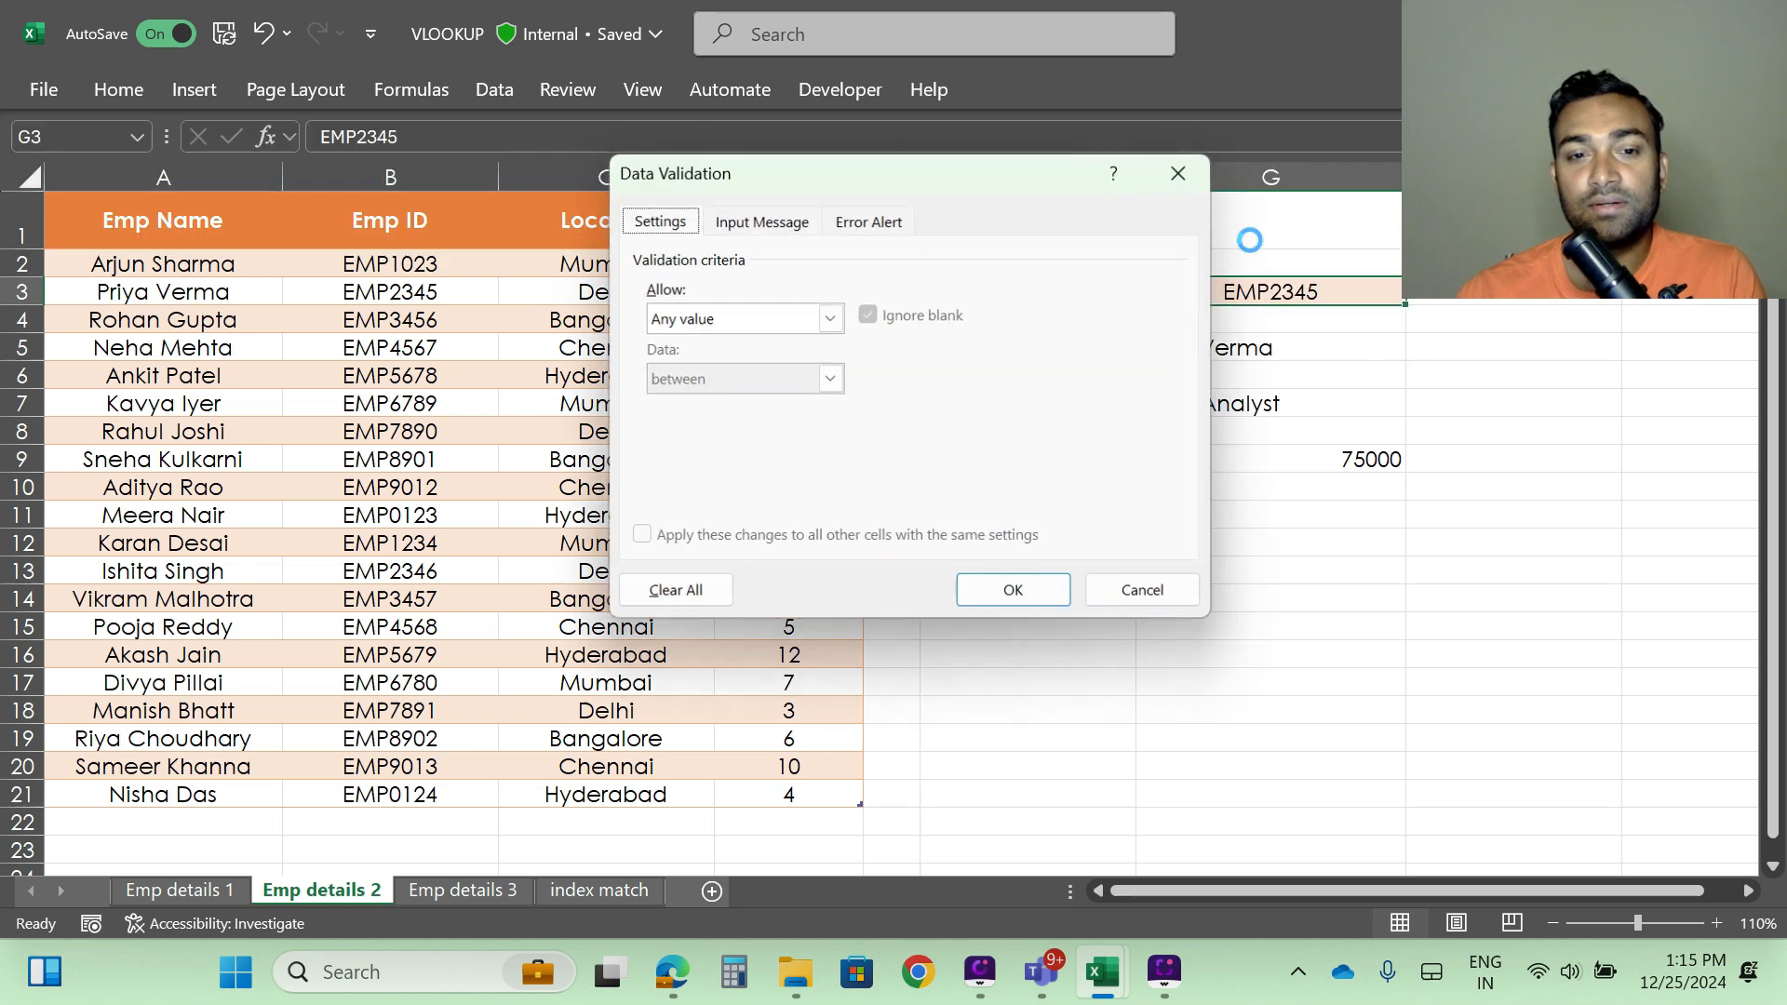
{"action": "left_click", "coordinate": [829, 318]}
{"action": "left_click", "coordinate": [670, 404]}
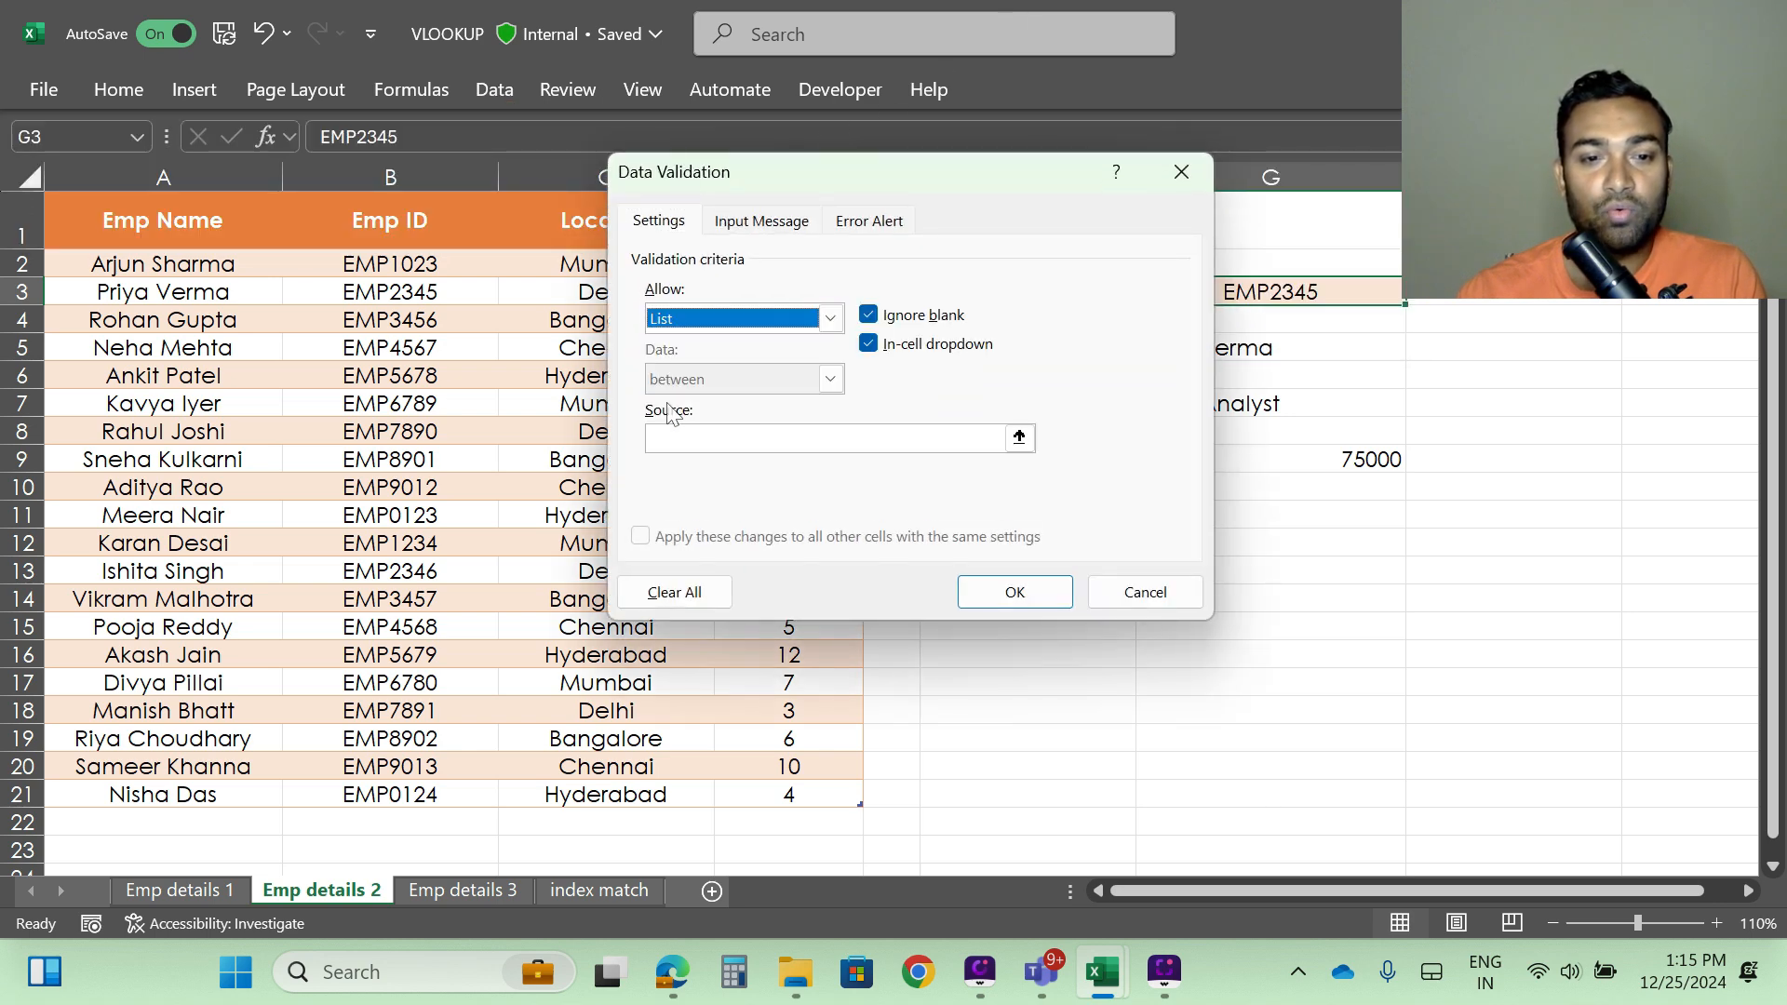
{"action": "left_click", "coordinate": [684, 439]}
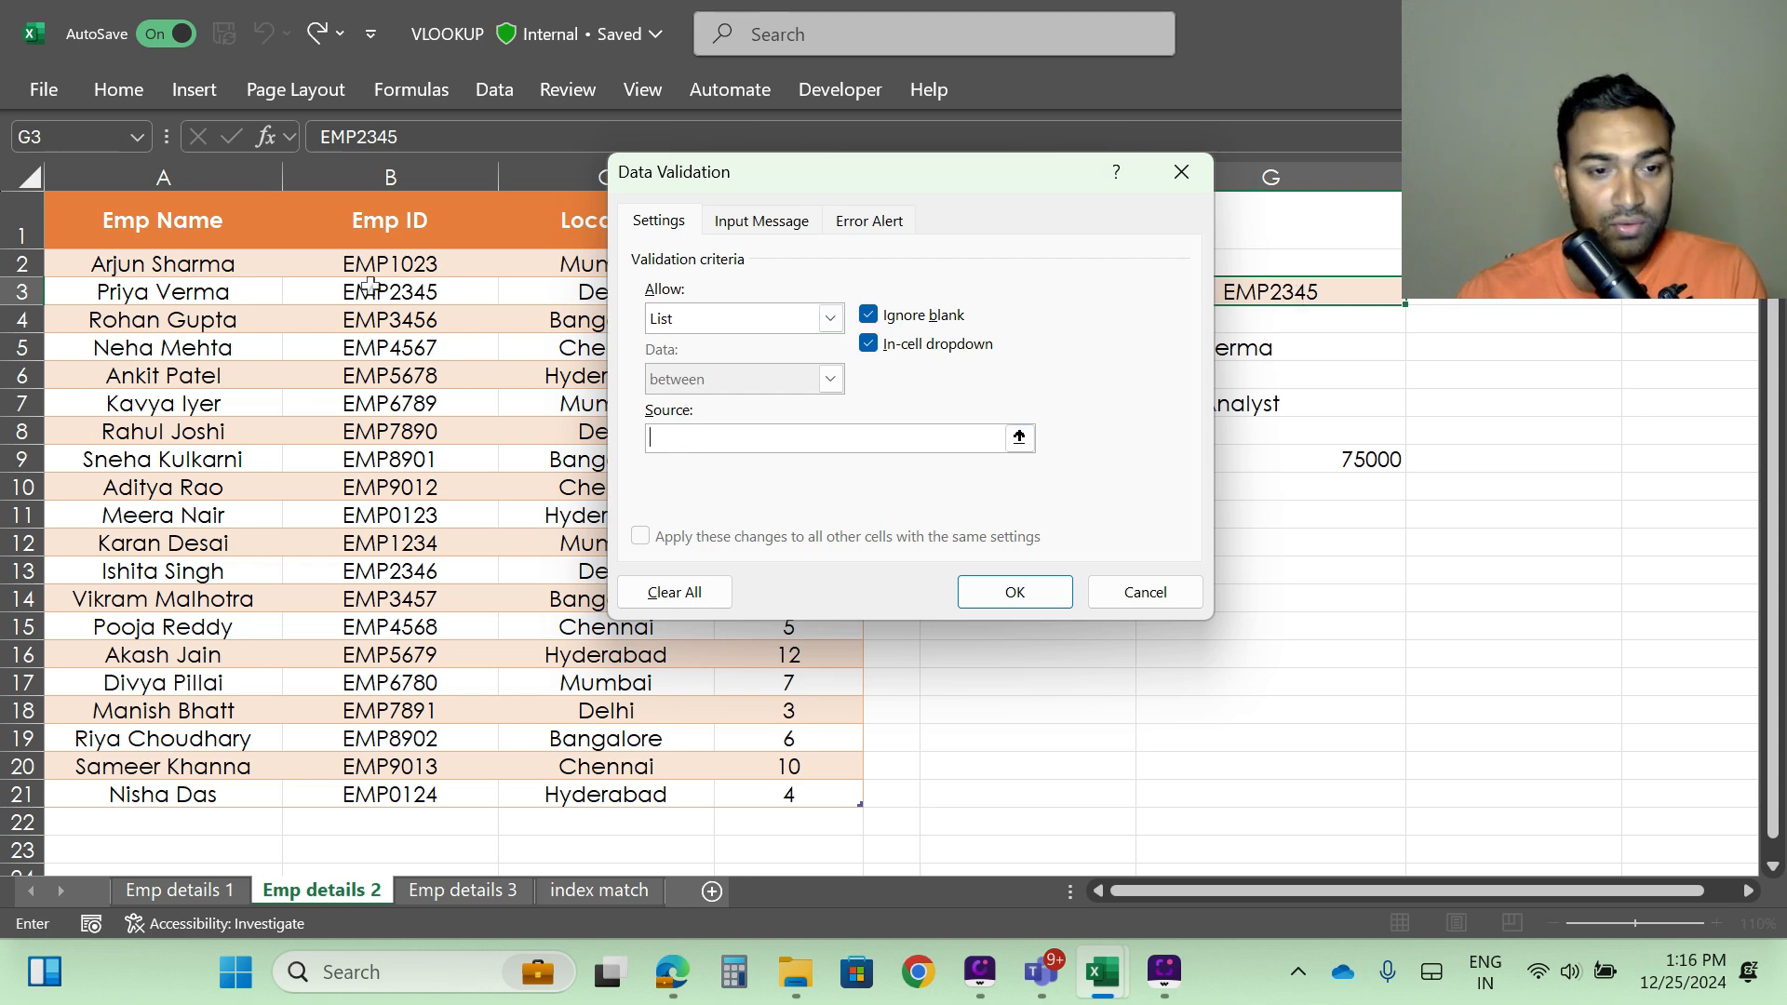
{"action": "left_click_drag", "start_coordinate": [363, 269], "coordinate": [404, 803]}
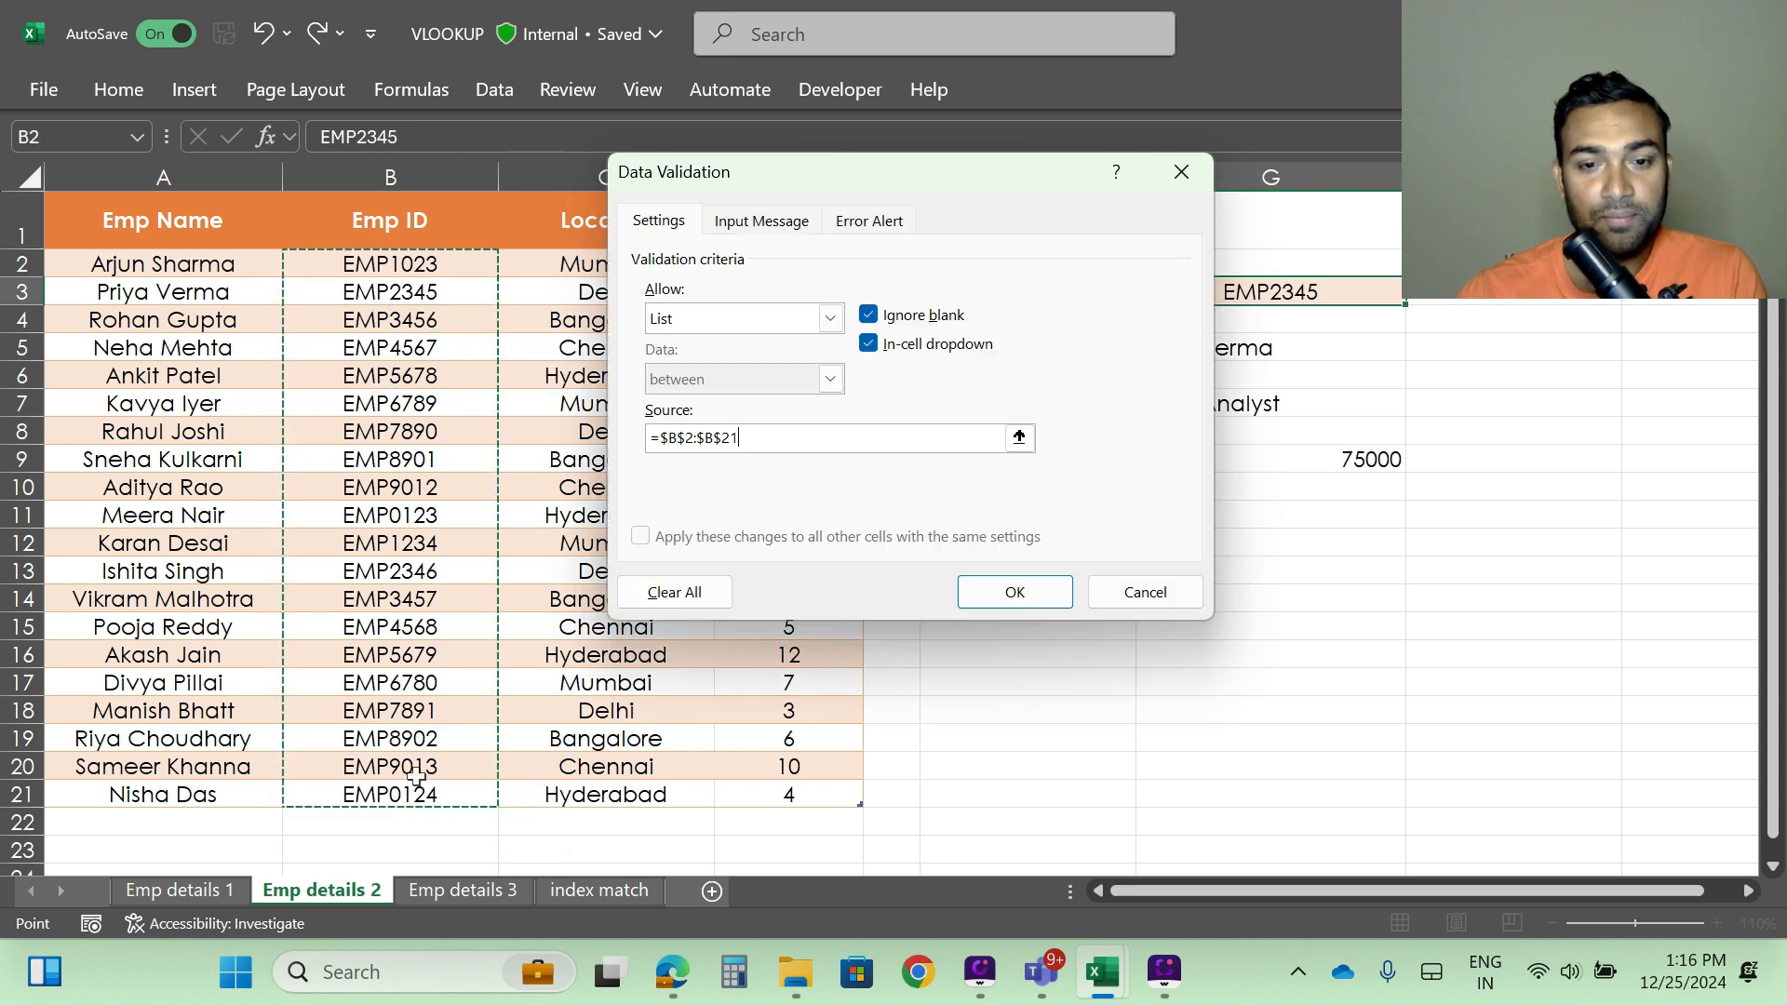
{"action": "left_click", "coordinate": [1014, 593]}
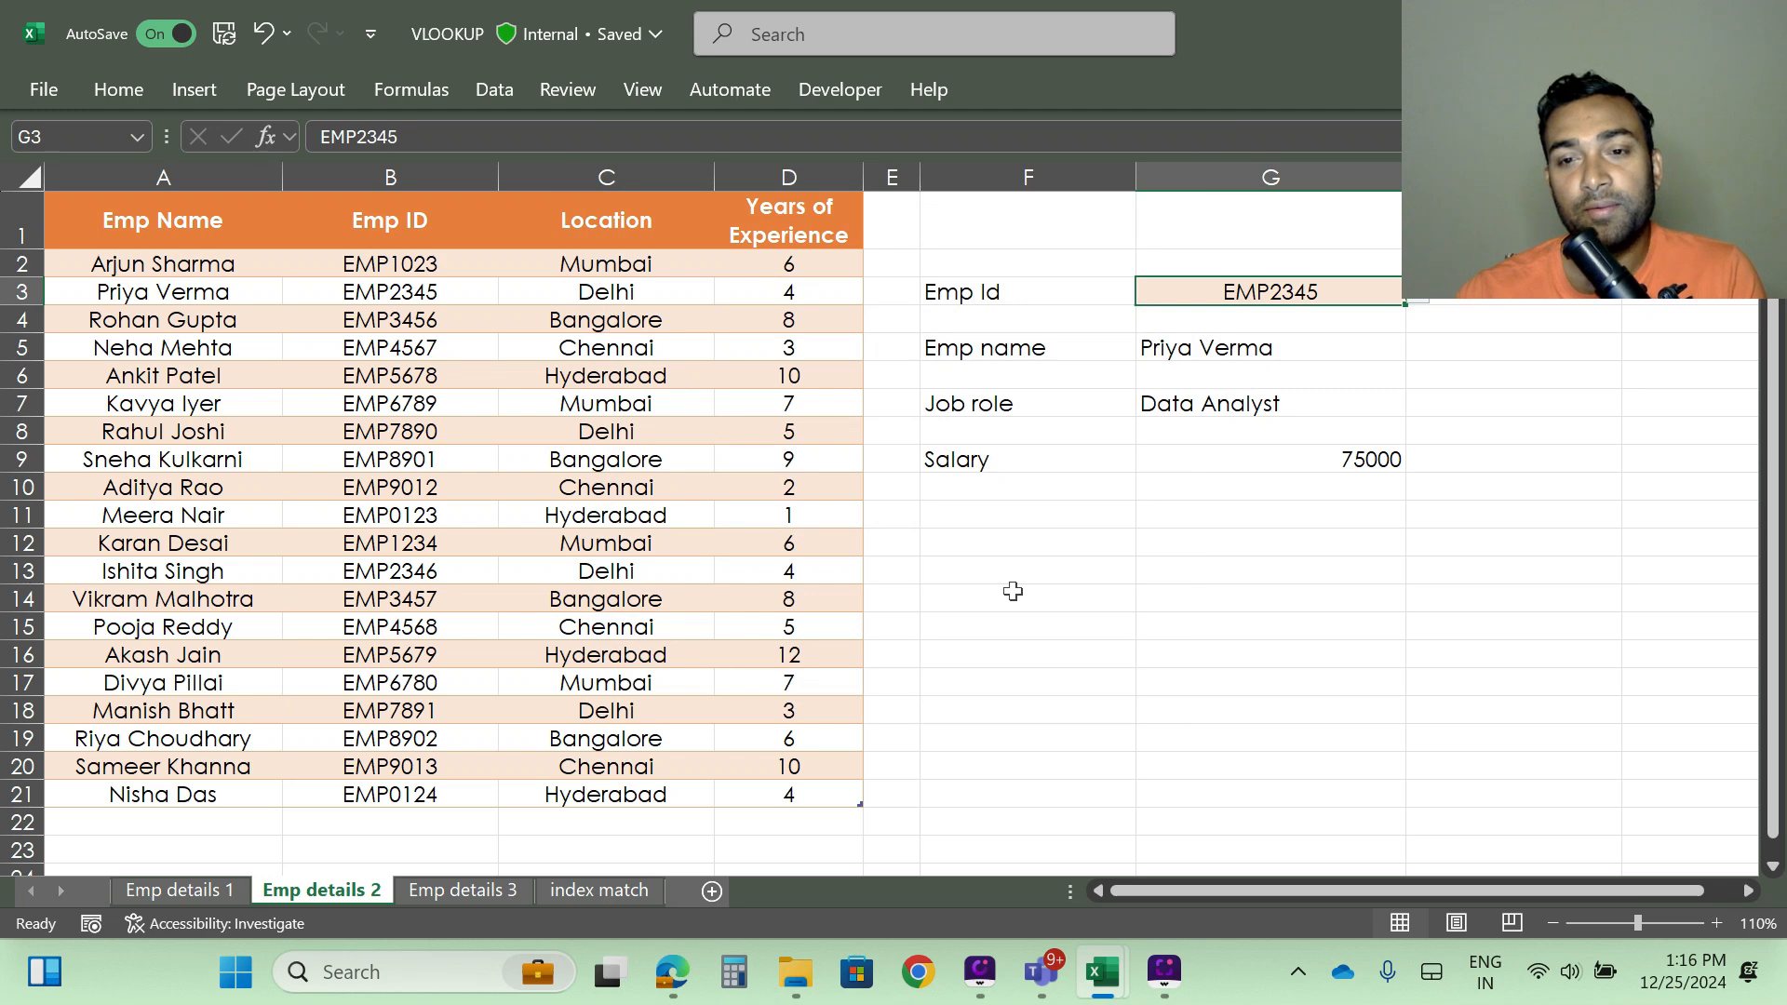
Step: Test the Emp Id dropdown in G3 by choosing the ID from row 4 of the table, followed by the ID from row 6
{"action": "left_click", "coordinate": [1422, 301]}
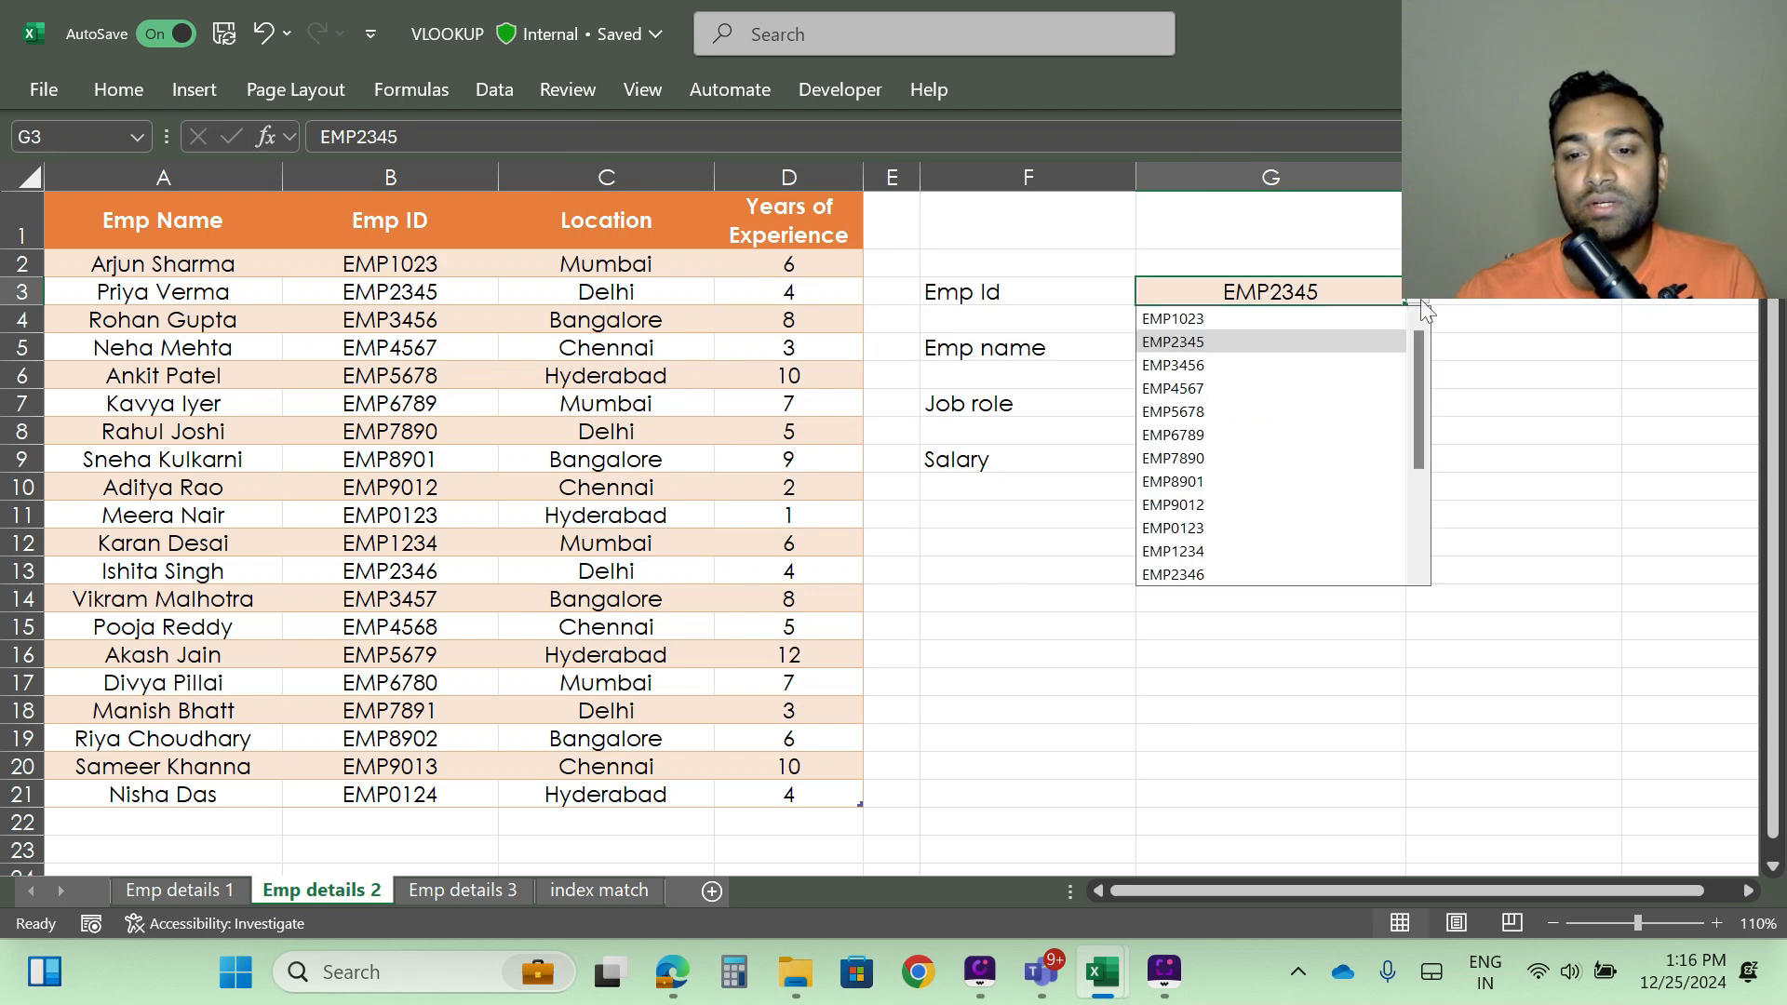
{"action": "left_click", "coordinate": [1200, 364]}
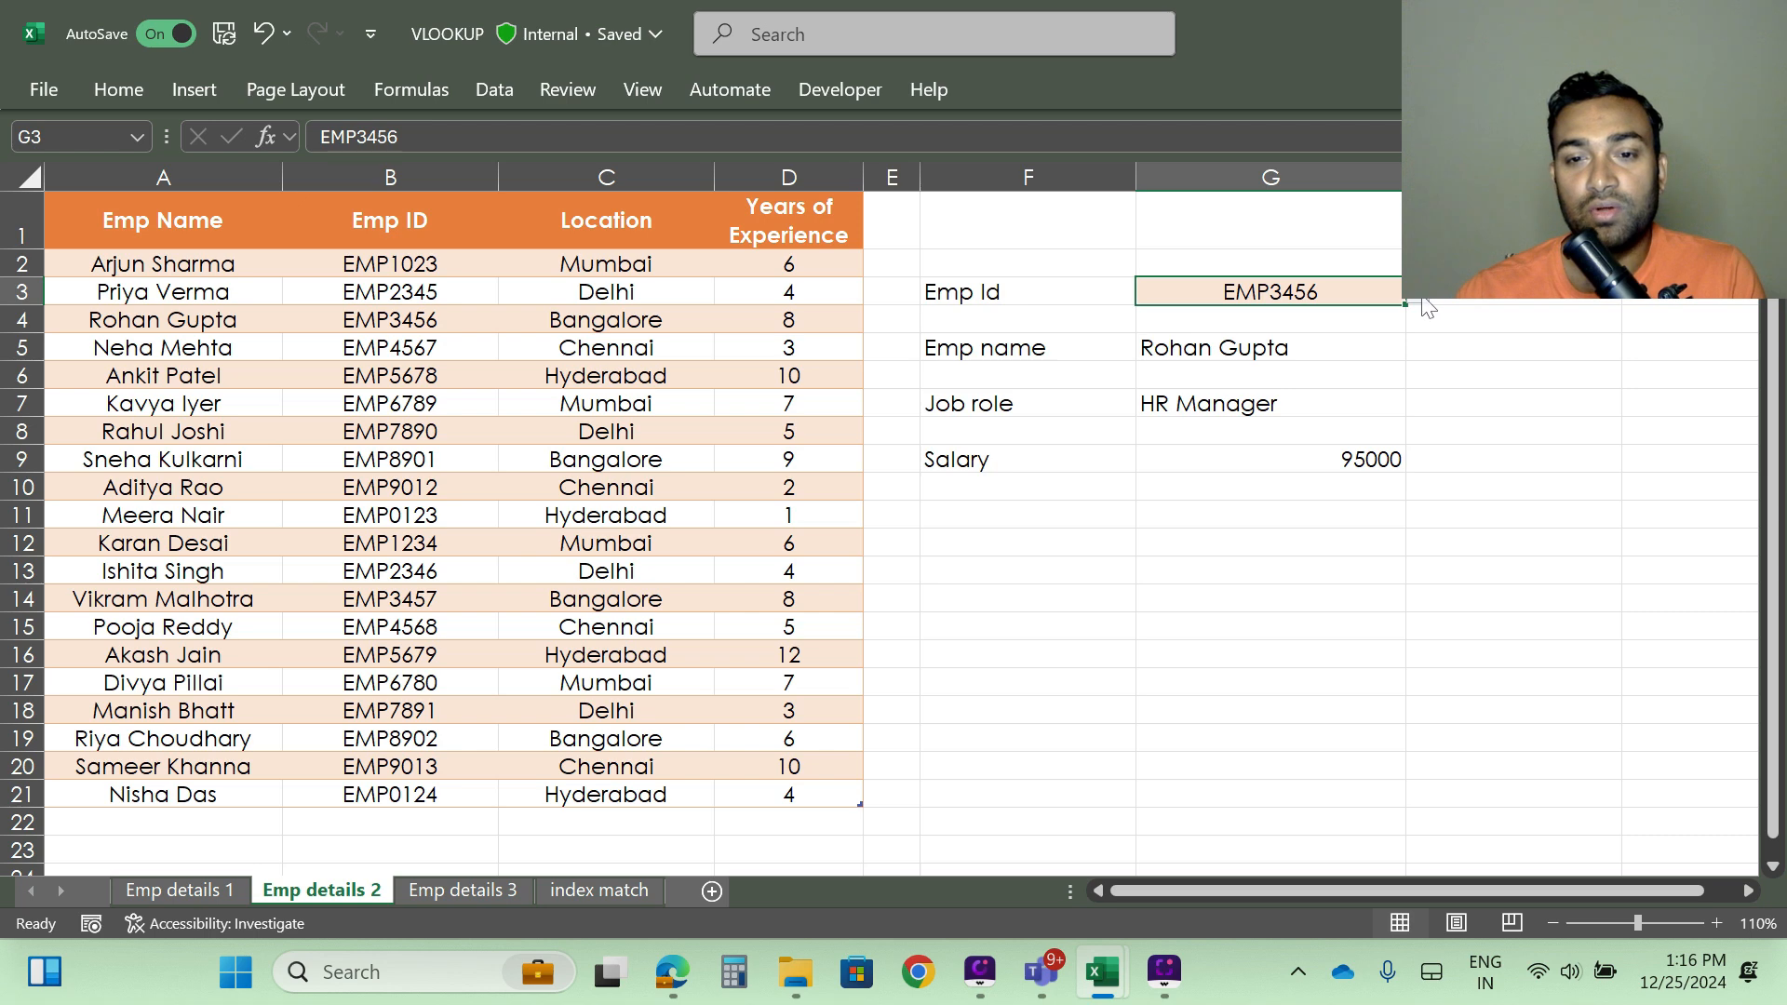
{"action": "left_click", "coordinate": [1424, 299]}
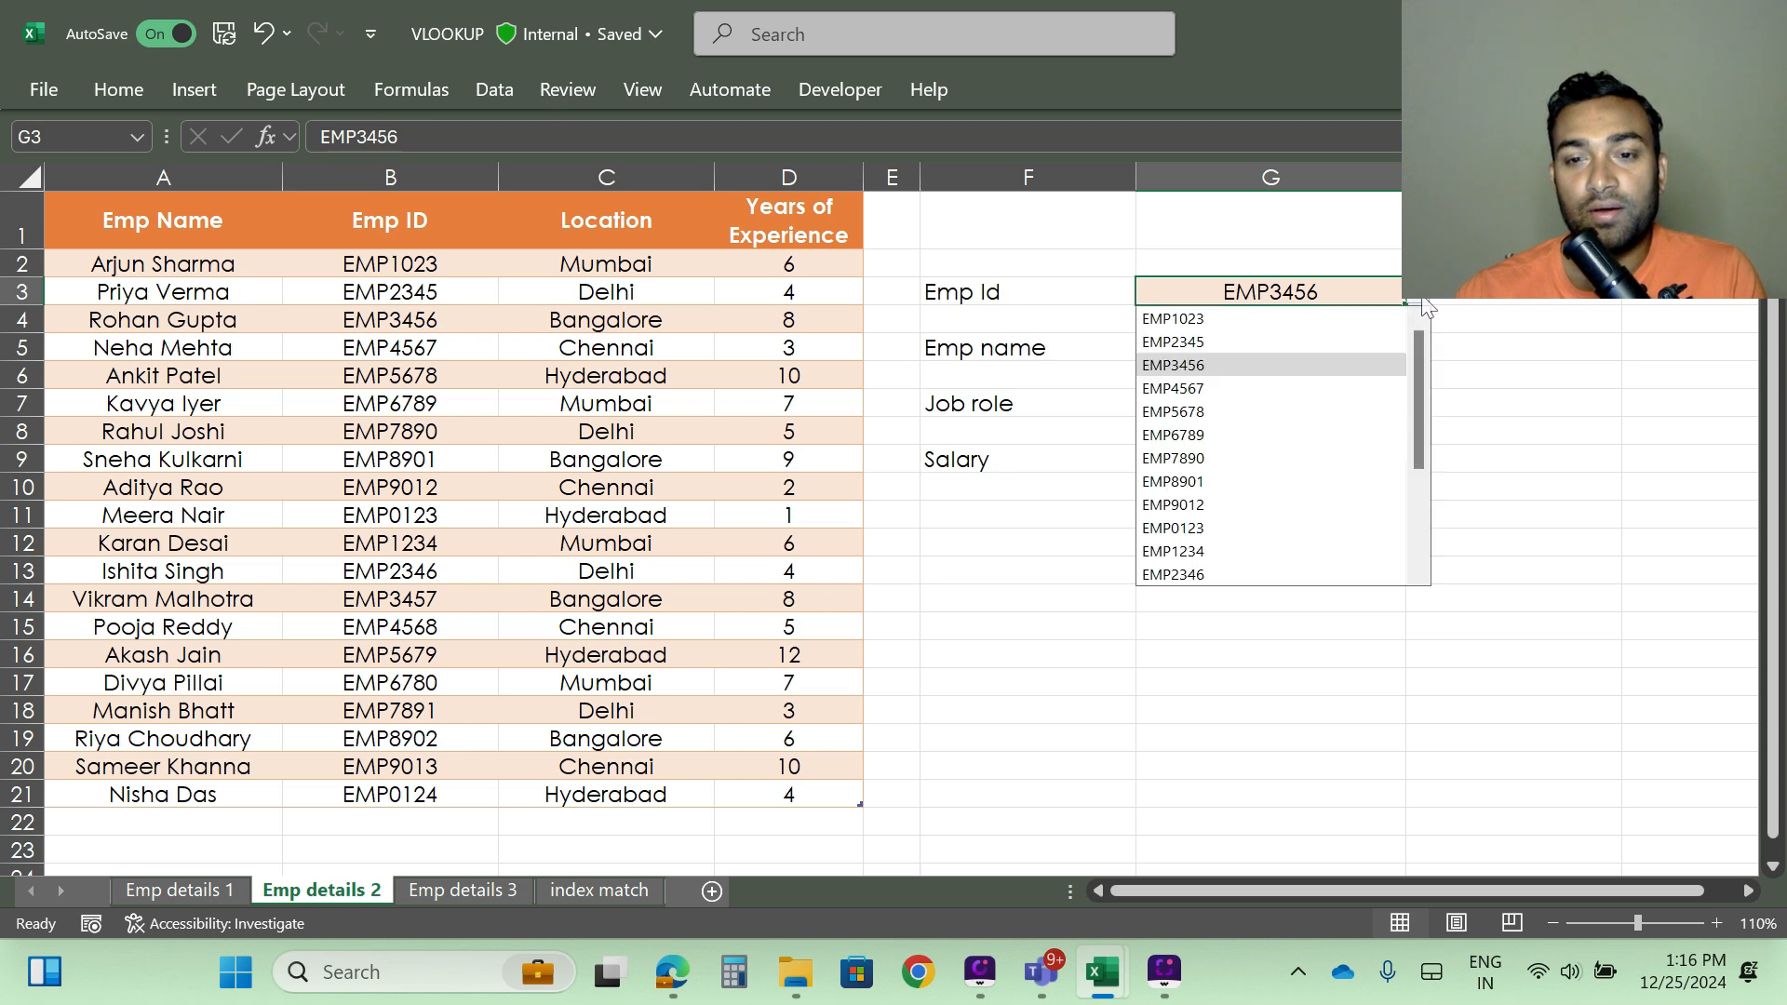
{"action": "left_click", "coordinate": [1215, 414]}
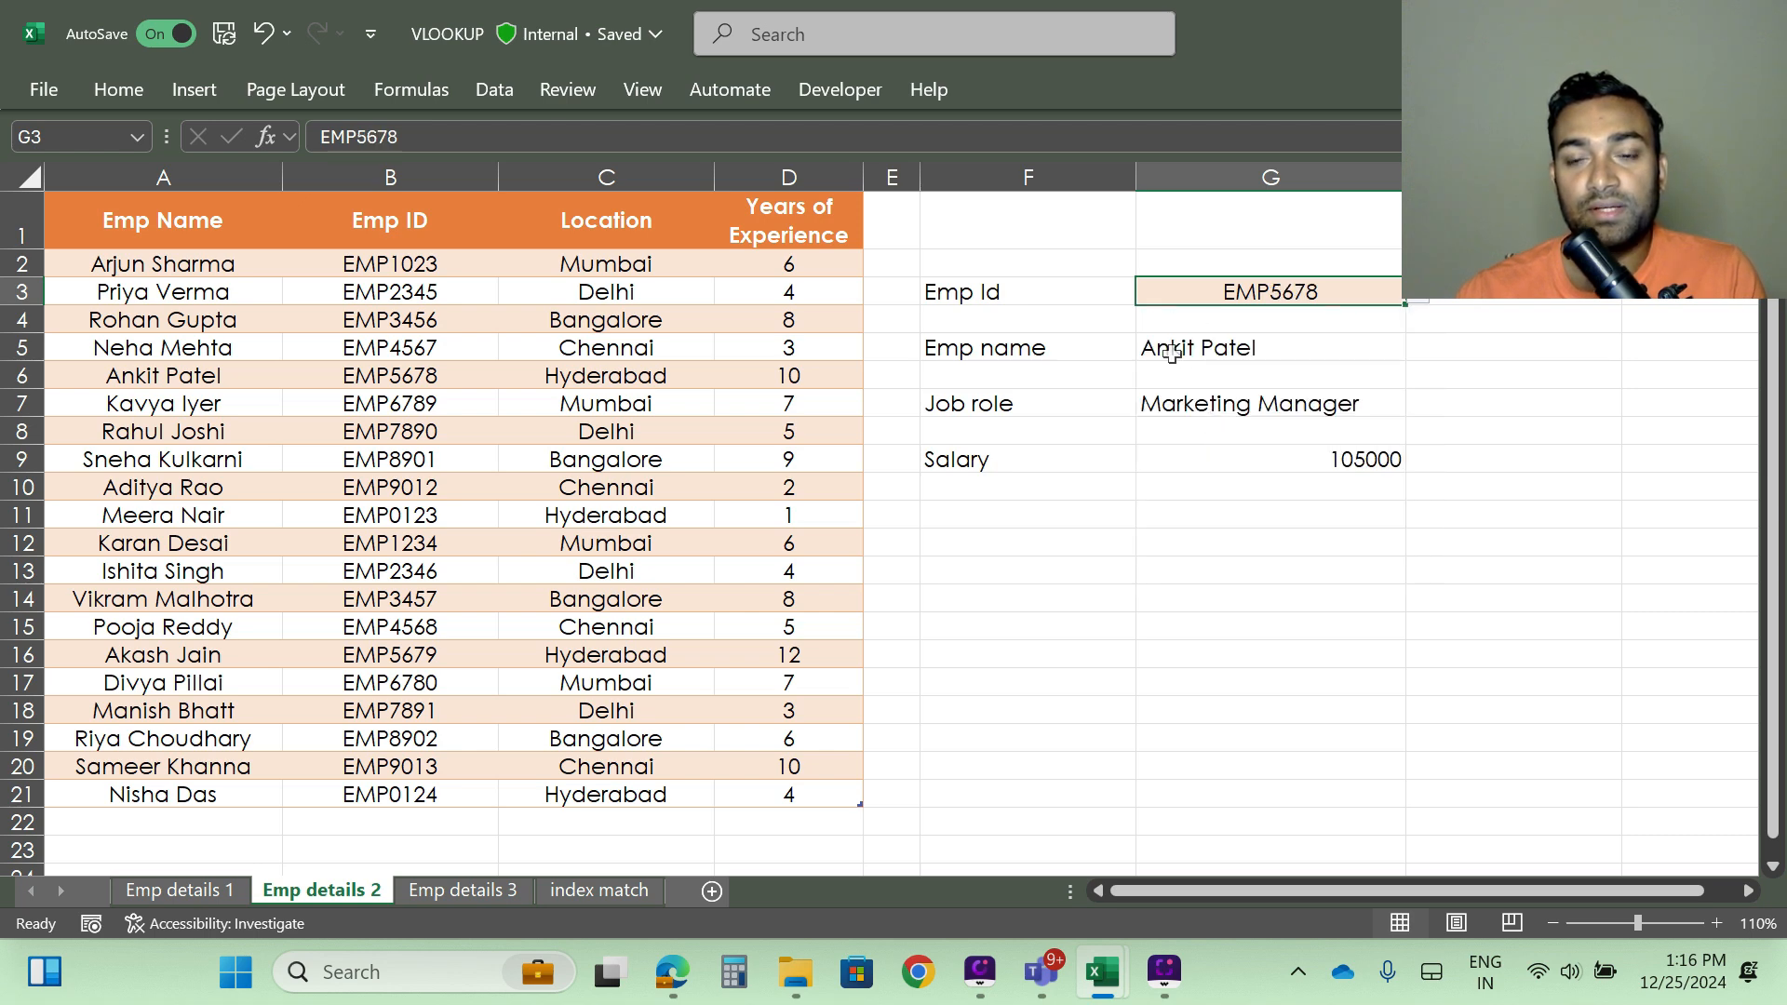
Step: Test the Emp Id dropdown in G3 by choosing the ID from row 10 of the table, followed by the ID from row 13
{"action": "left_click", "coordinate": [1425, 309]}
{"action": "left_click", "coordinate": [1227, 505]}
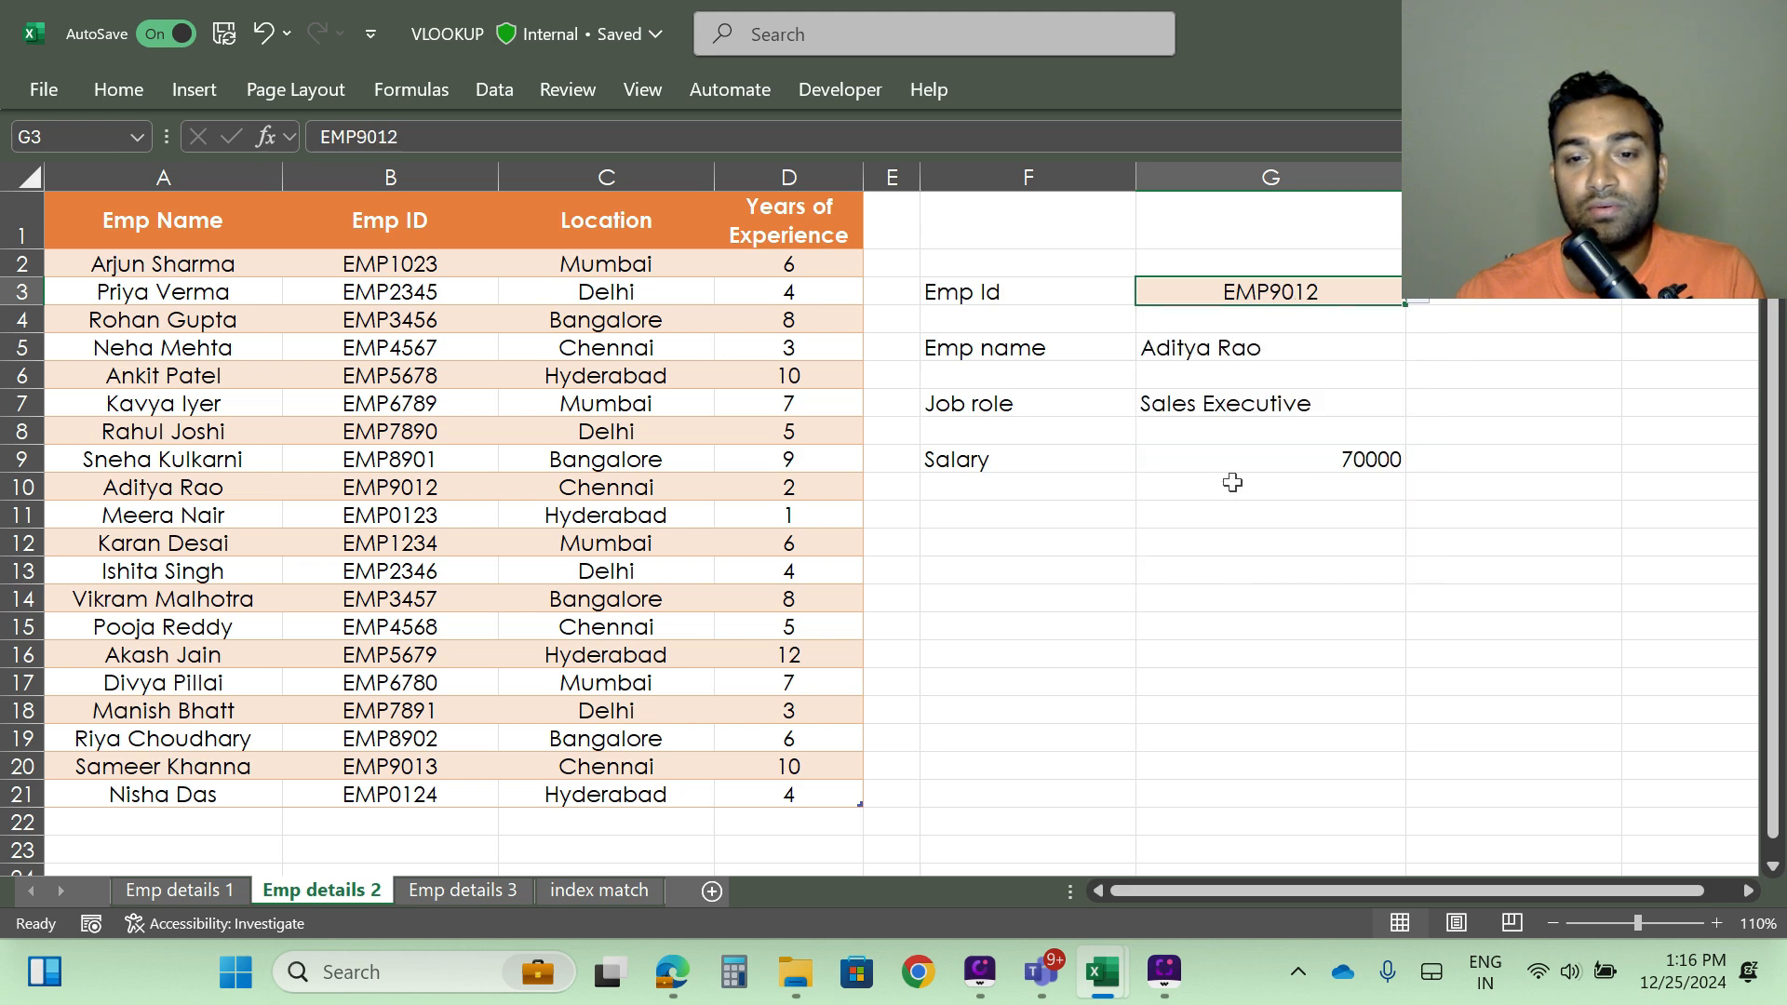
{"action": "left_click", "coordinate": [1424, 307]}
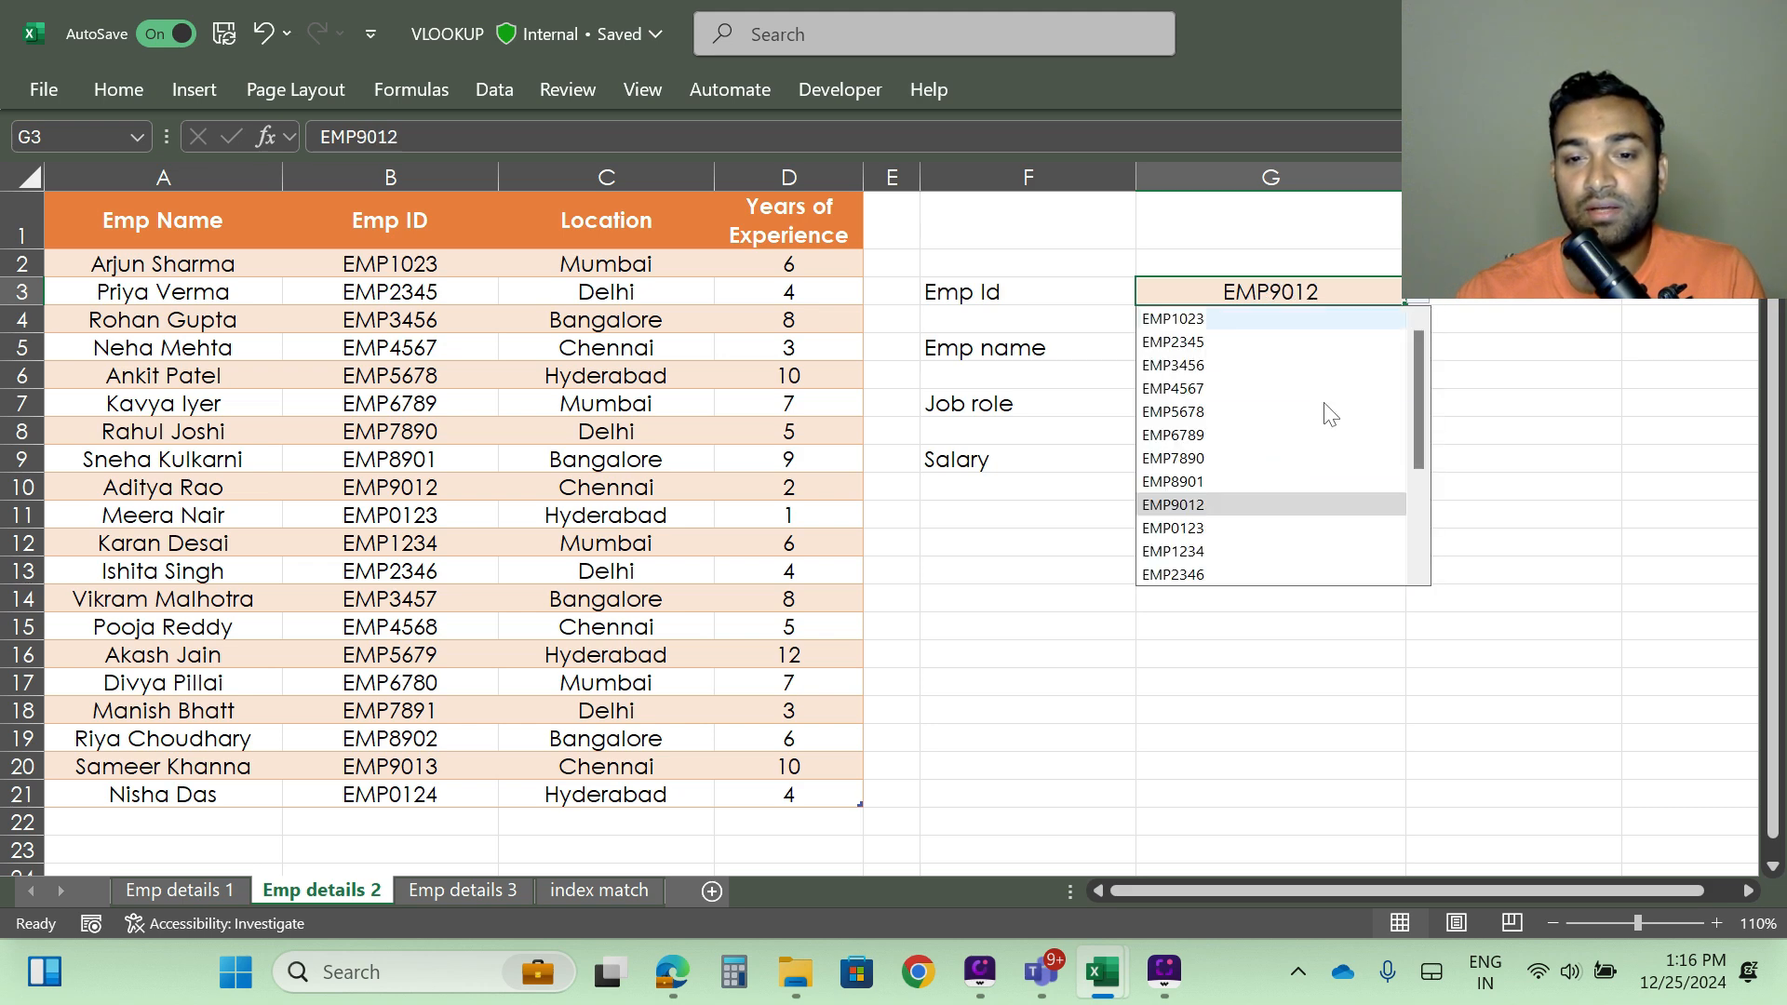
{"action": "left_click", "coordinate": [1200, 581]}
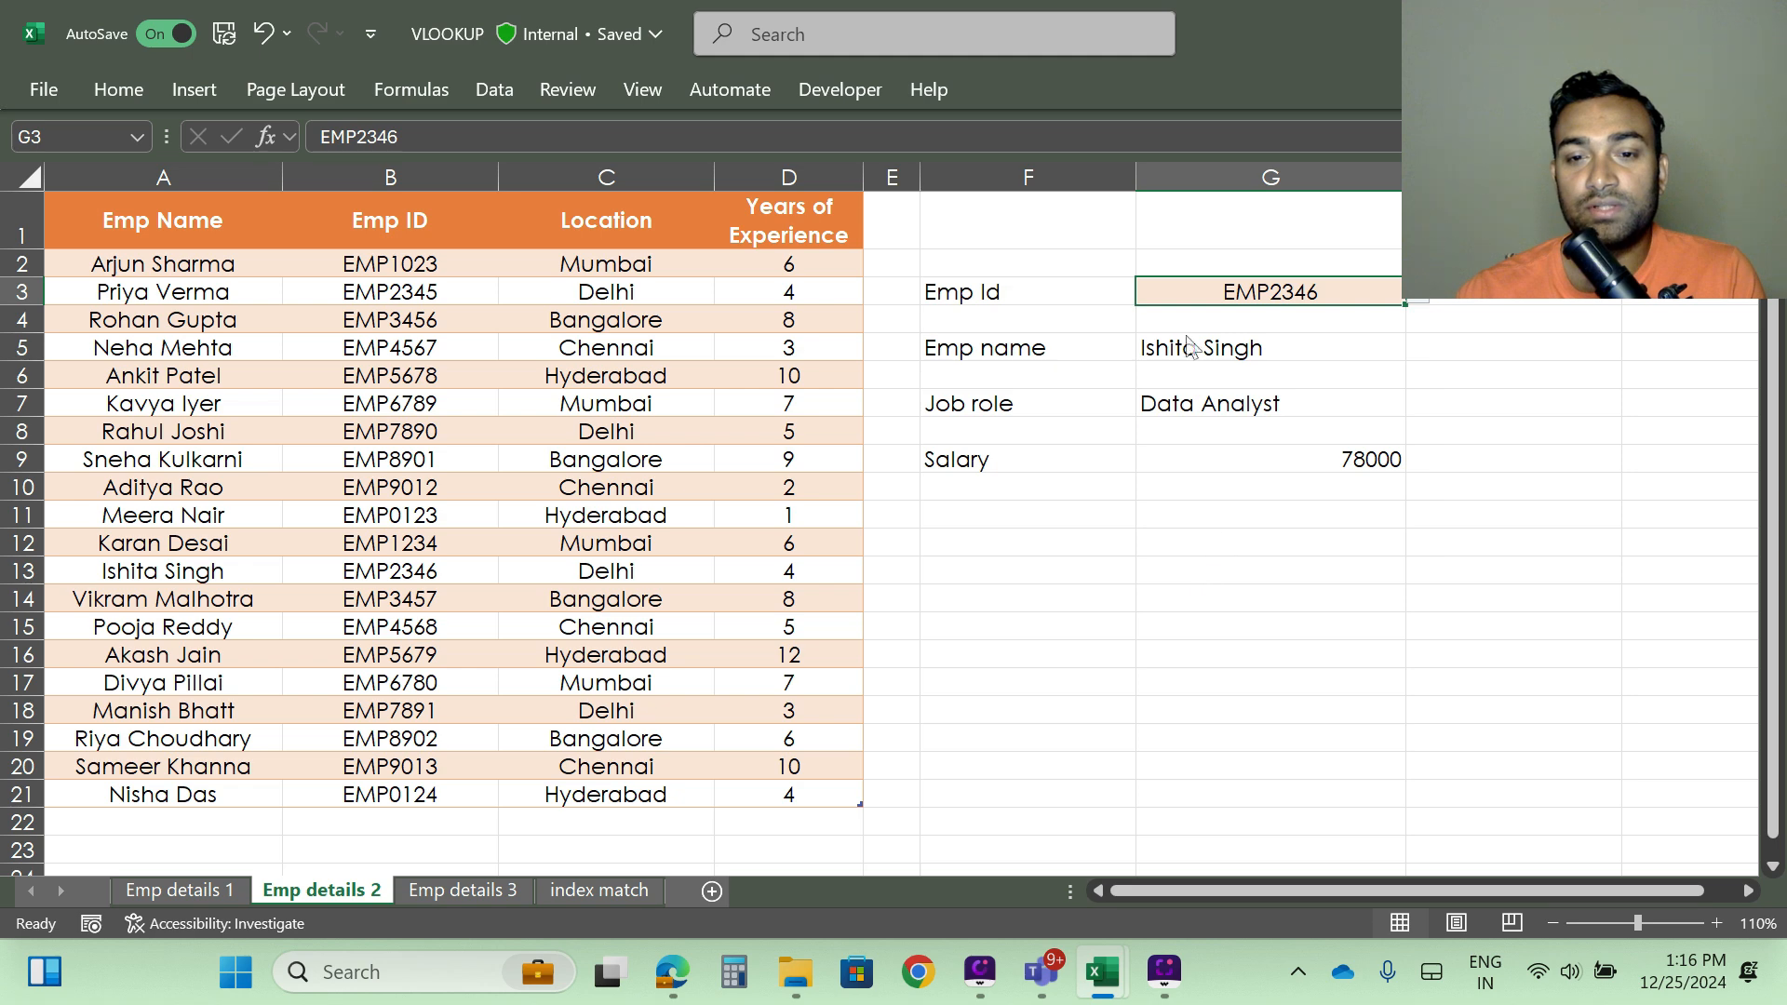
Step: On the index match sheet, correct the Emp Id in K6 by removing its extra final zero
{"action": "left_click", "coordinate": [581, 891]}
{"action": "left_click", "coordinate": [1447, 470]}
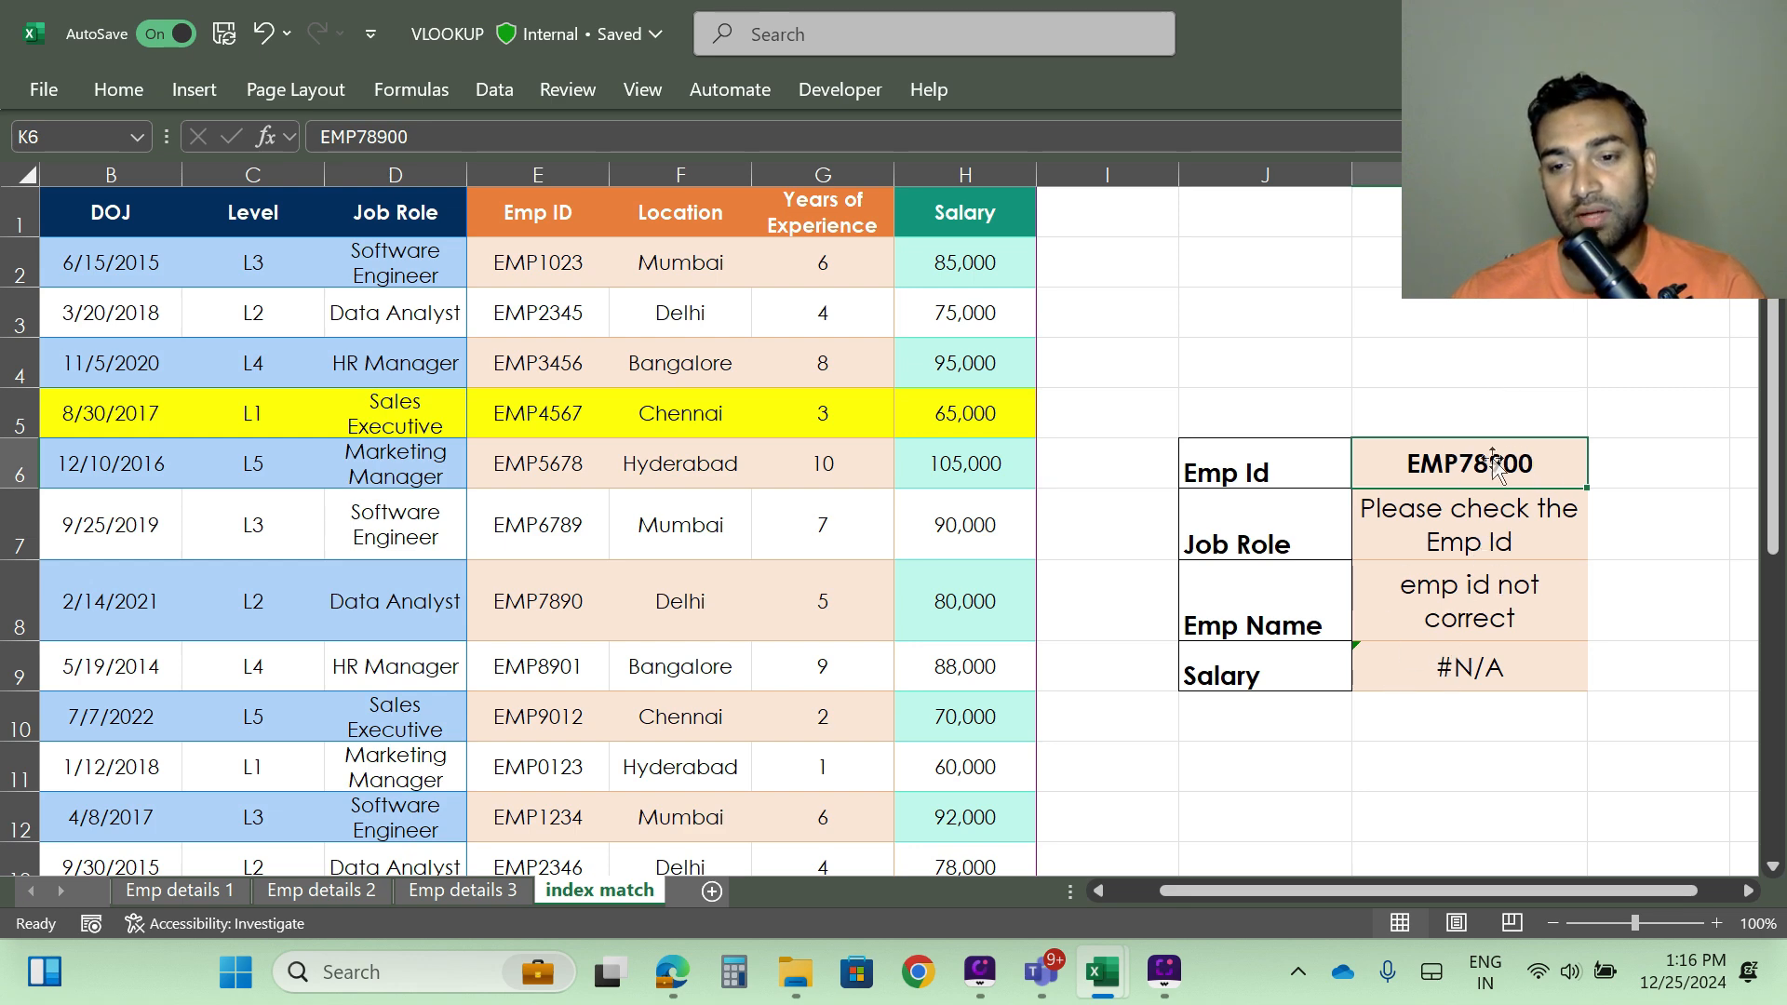
{"action": "double_click", "coordinate": [1554, 453]}
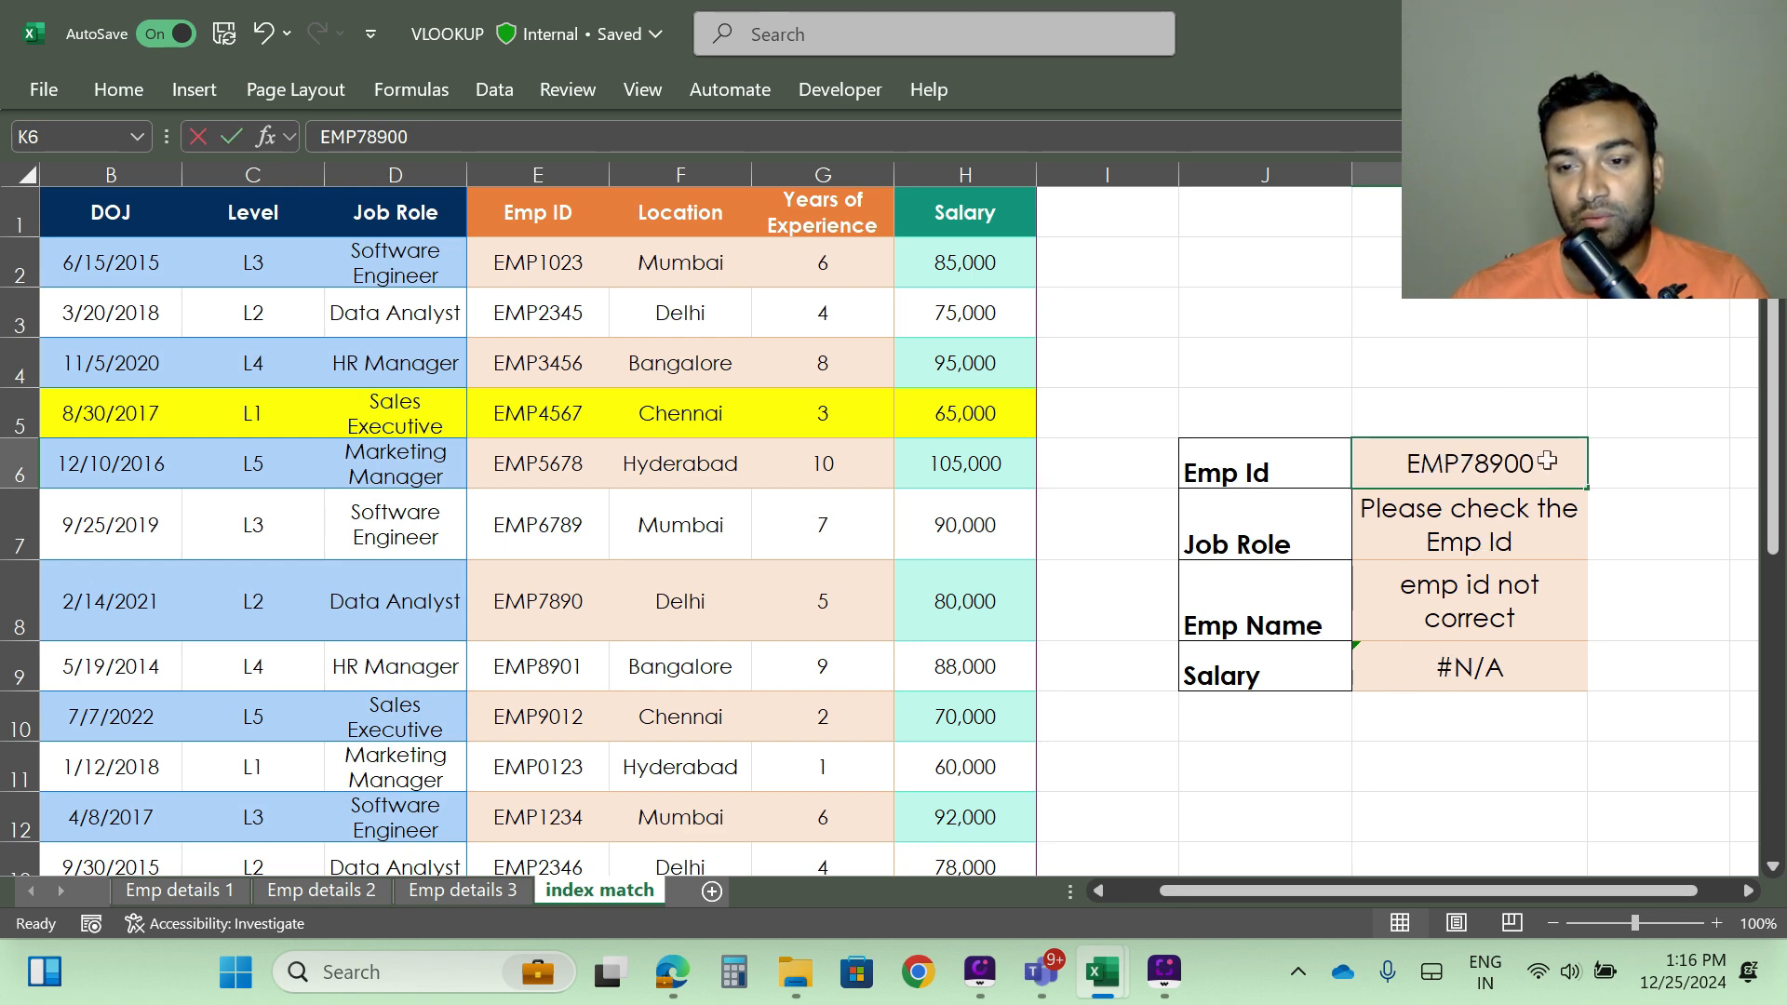
{"action": "key", "text": "BackSpace"}
{"action": "key", "text": "Return"}
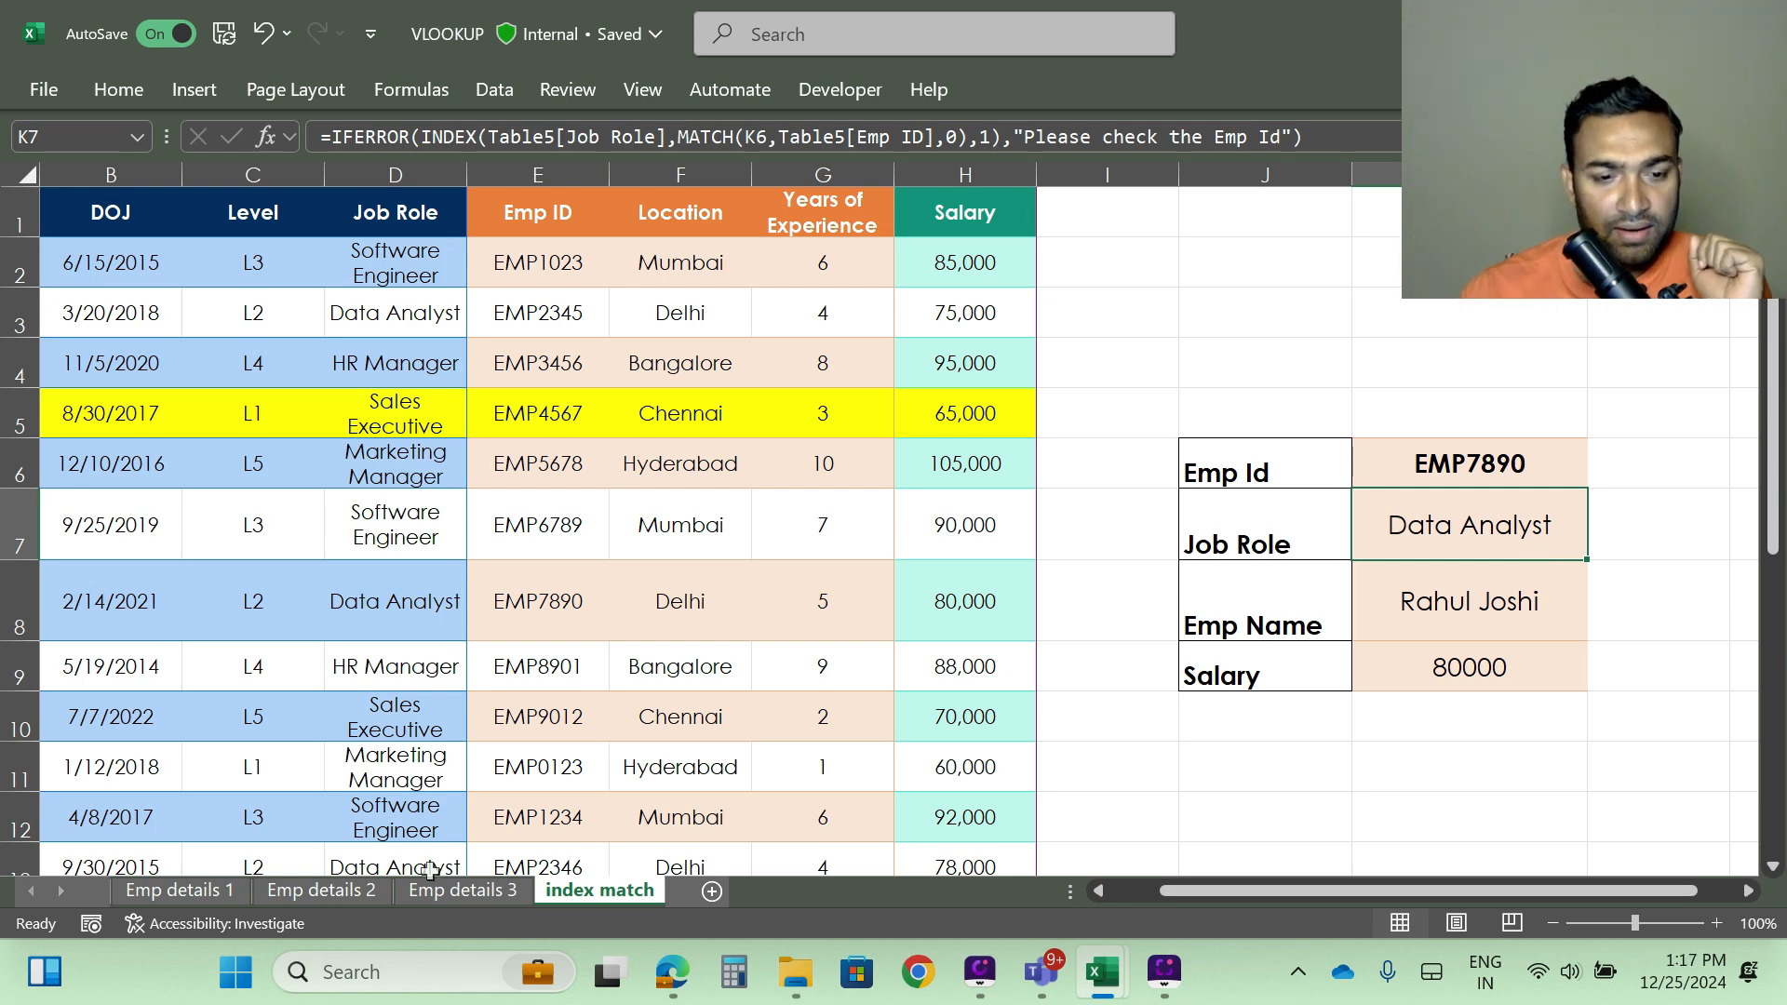
Step: On the Emp details 2 sheet, try to enter an employee ID missing from the table in G3, and discard the entry
{"action": "left_click", "coordinate": [341, 890]}
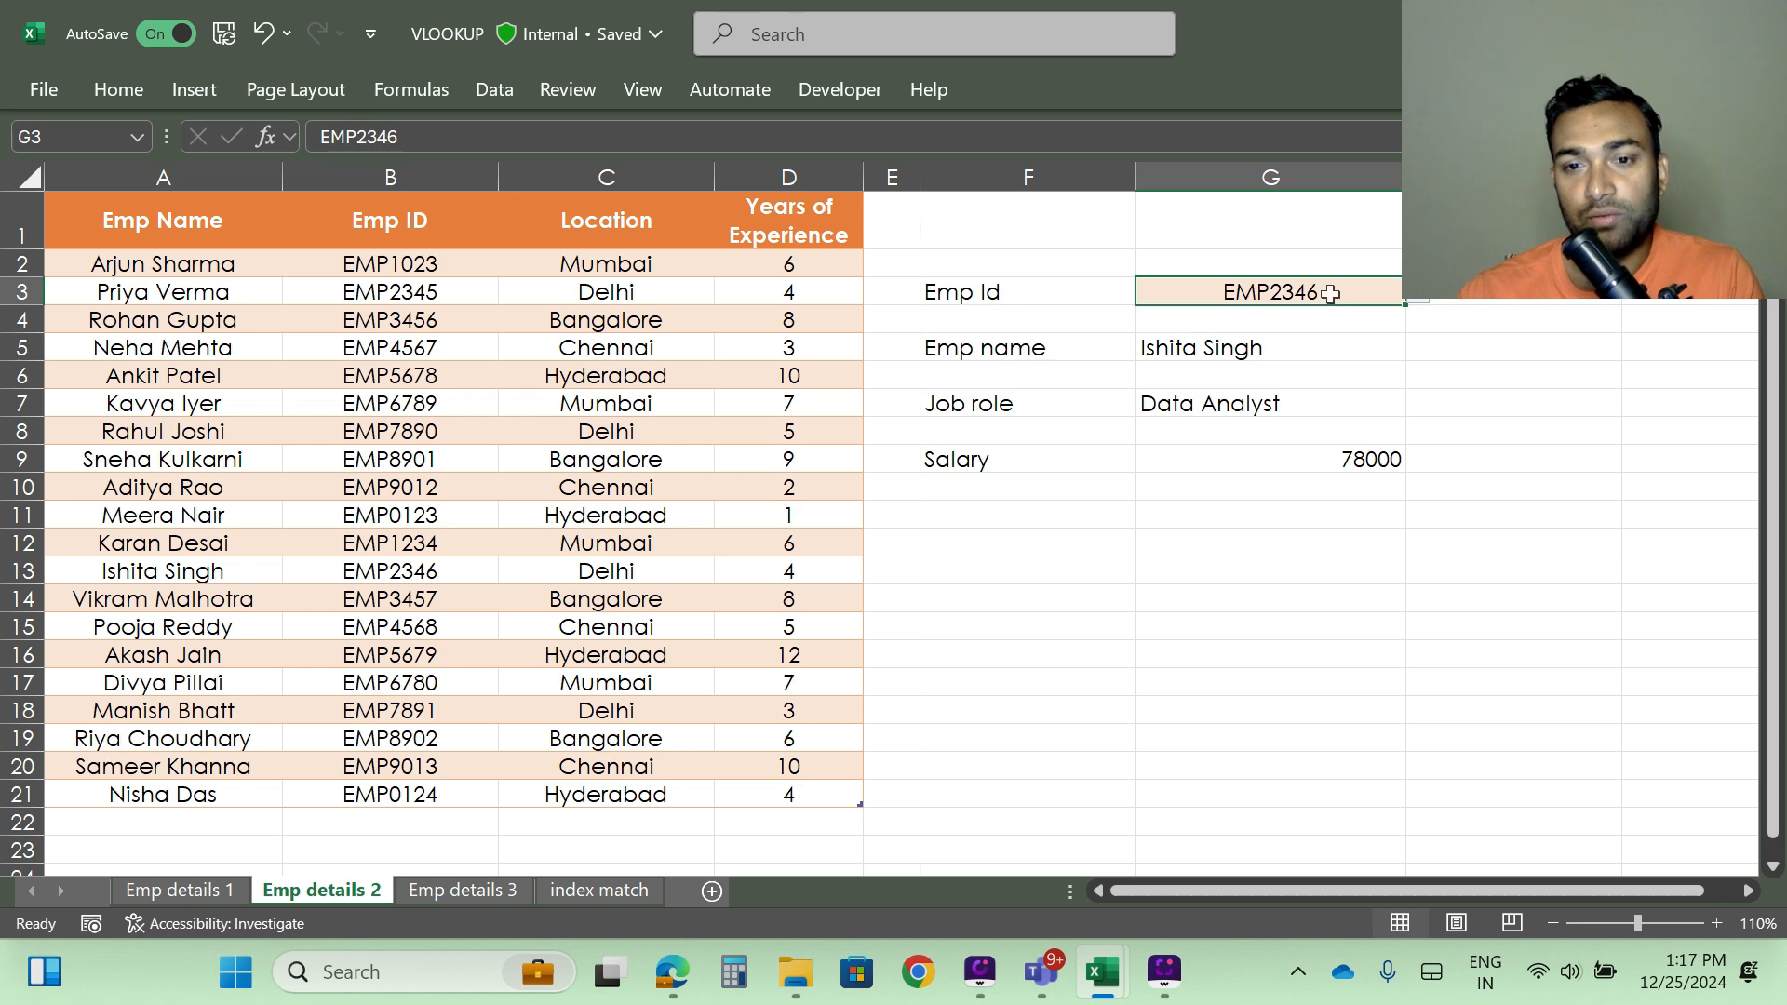
{"action": "key", "text": "F2"}
{"action": "key", "text": "BackSpace"}
{"action": "key", "text": "BackSpace"}
{"action": "key", "text": "BackSpace"}
{"action": "key", "text": "BackSpace"}
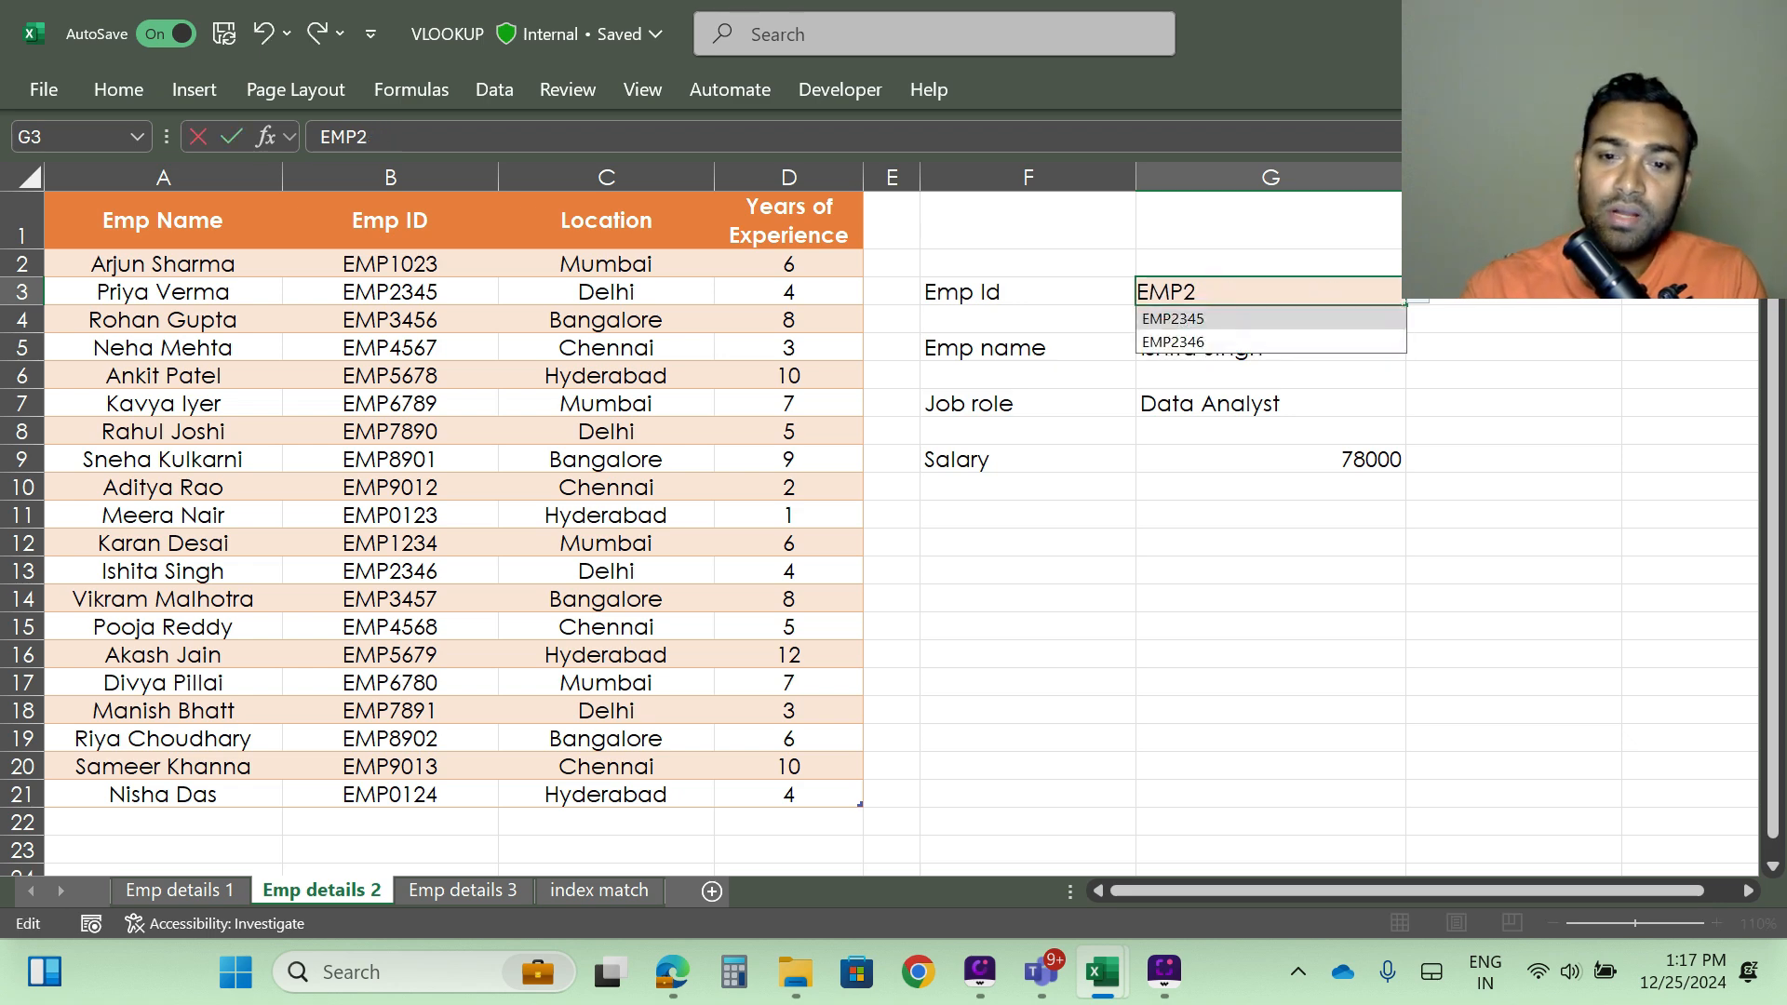
{"action": "type", "text": "1"}
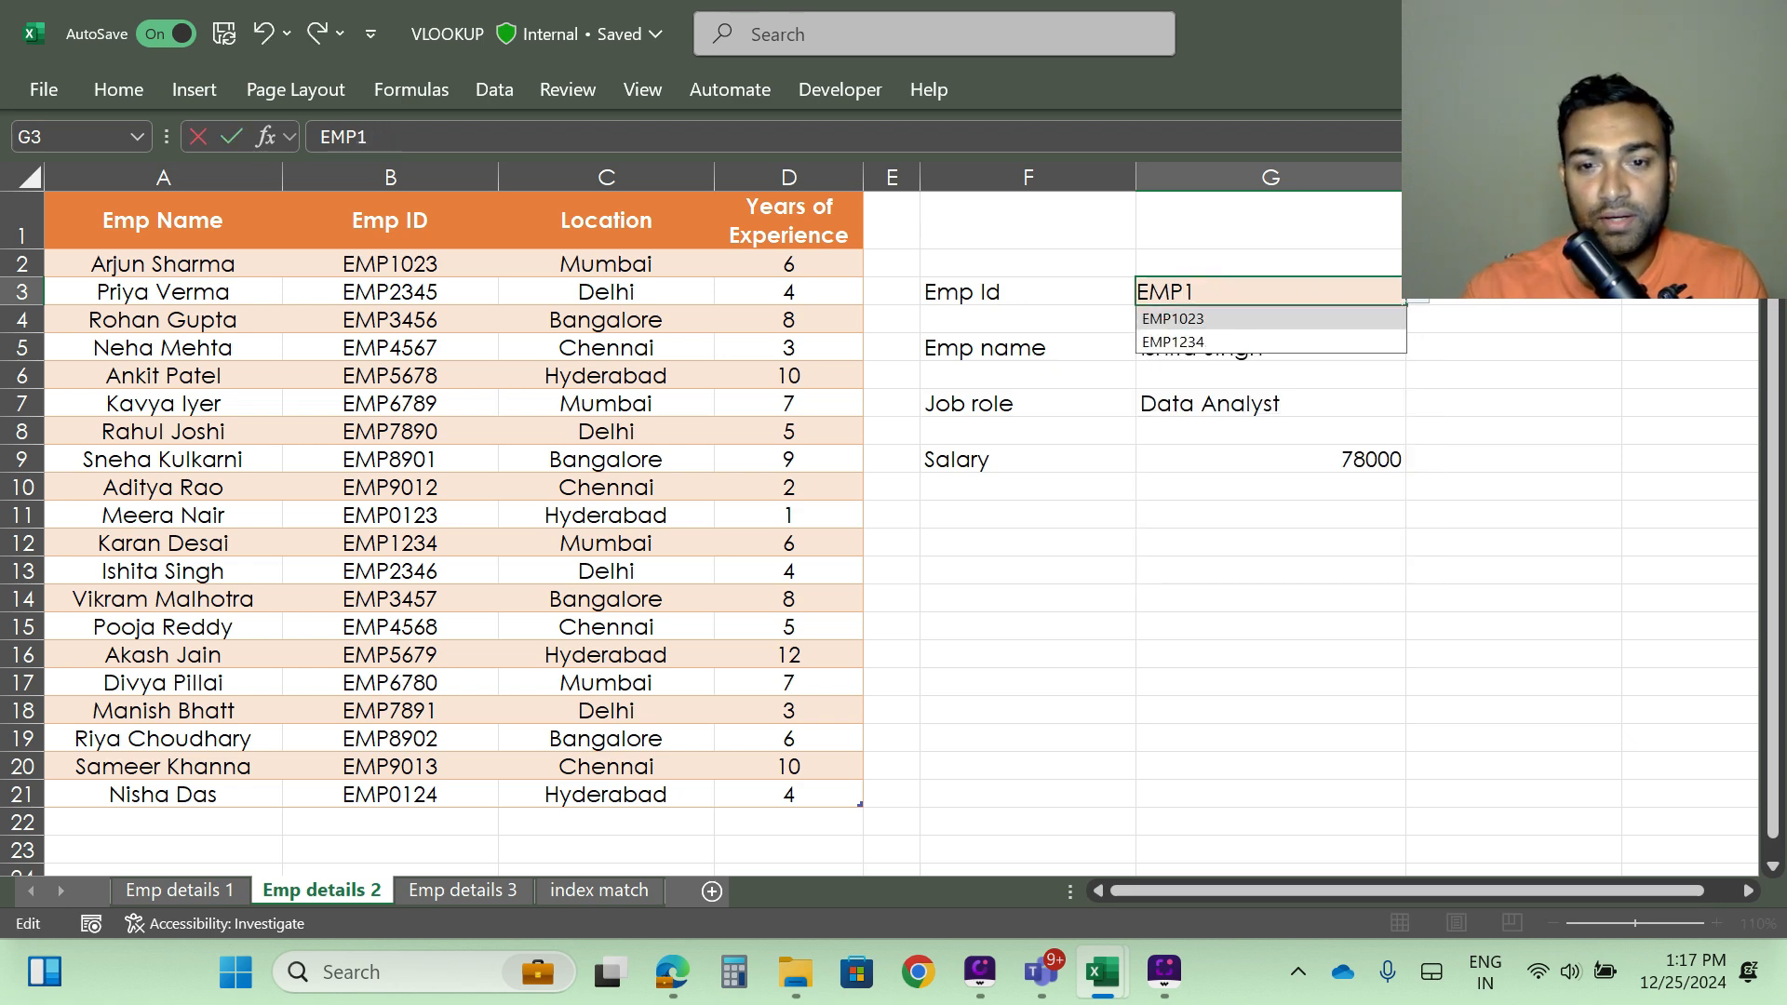
{"action": "type", "text": "000"}
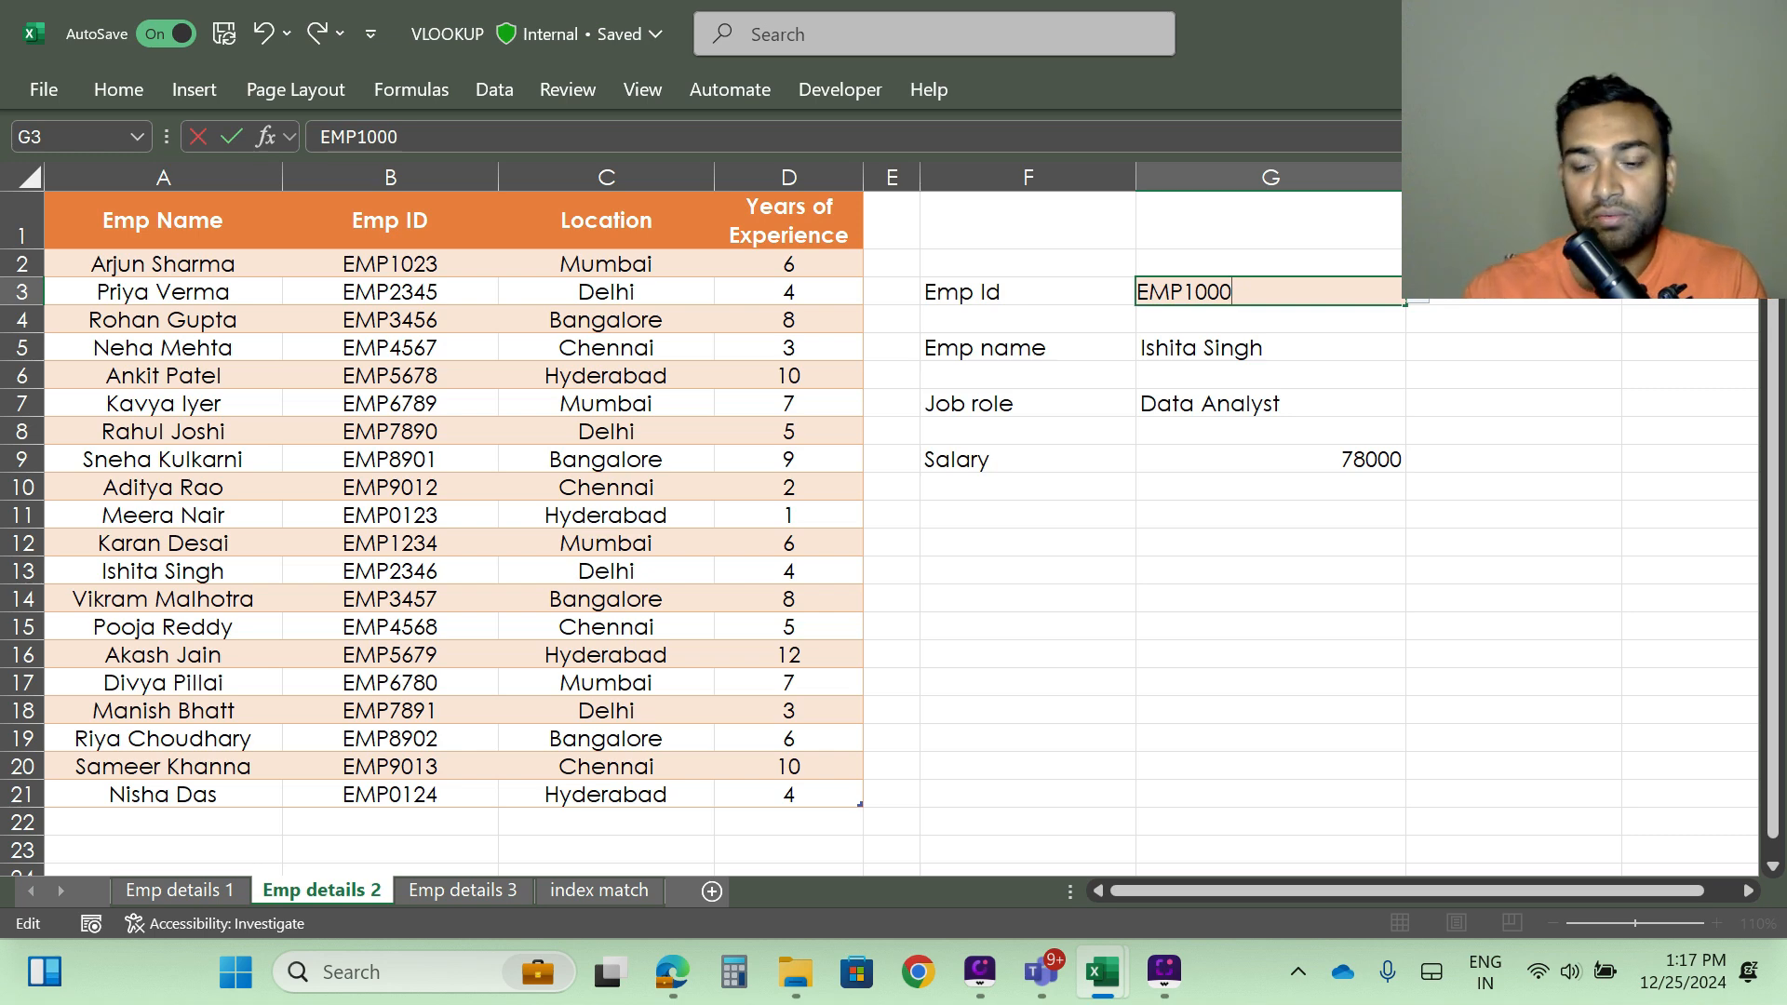
{"action": "key", "text": "Return"}
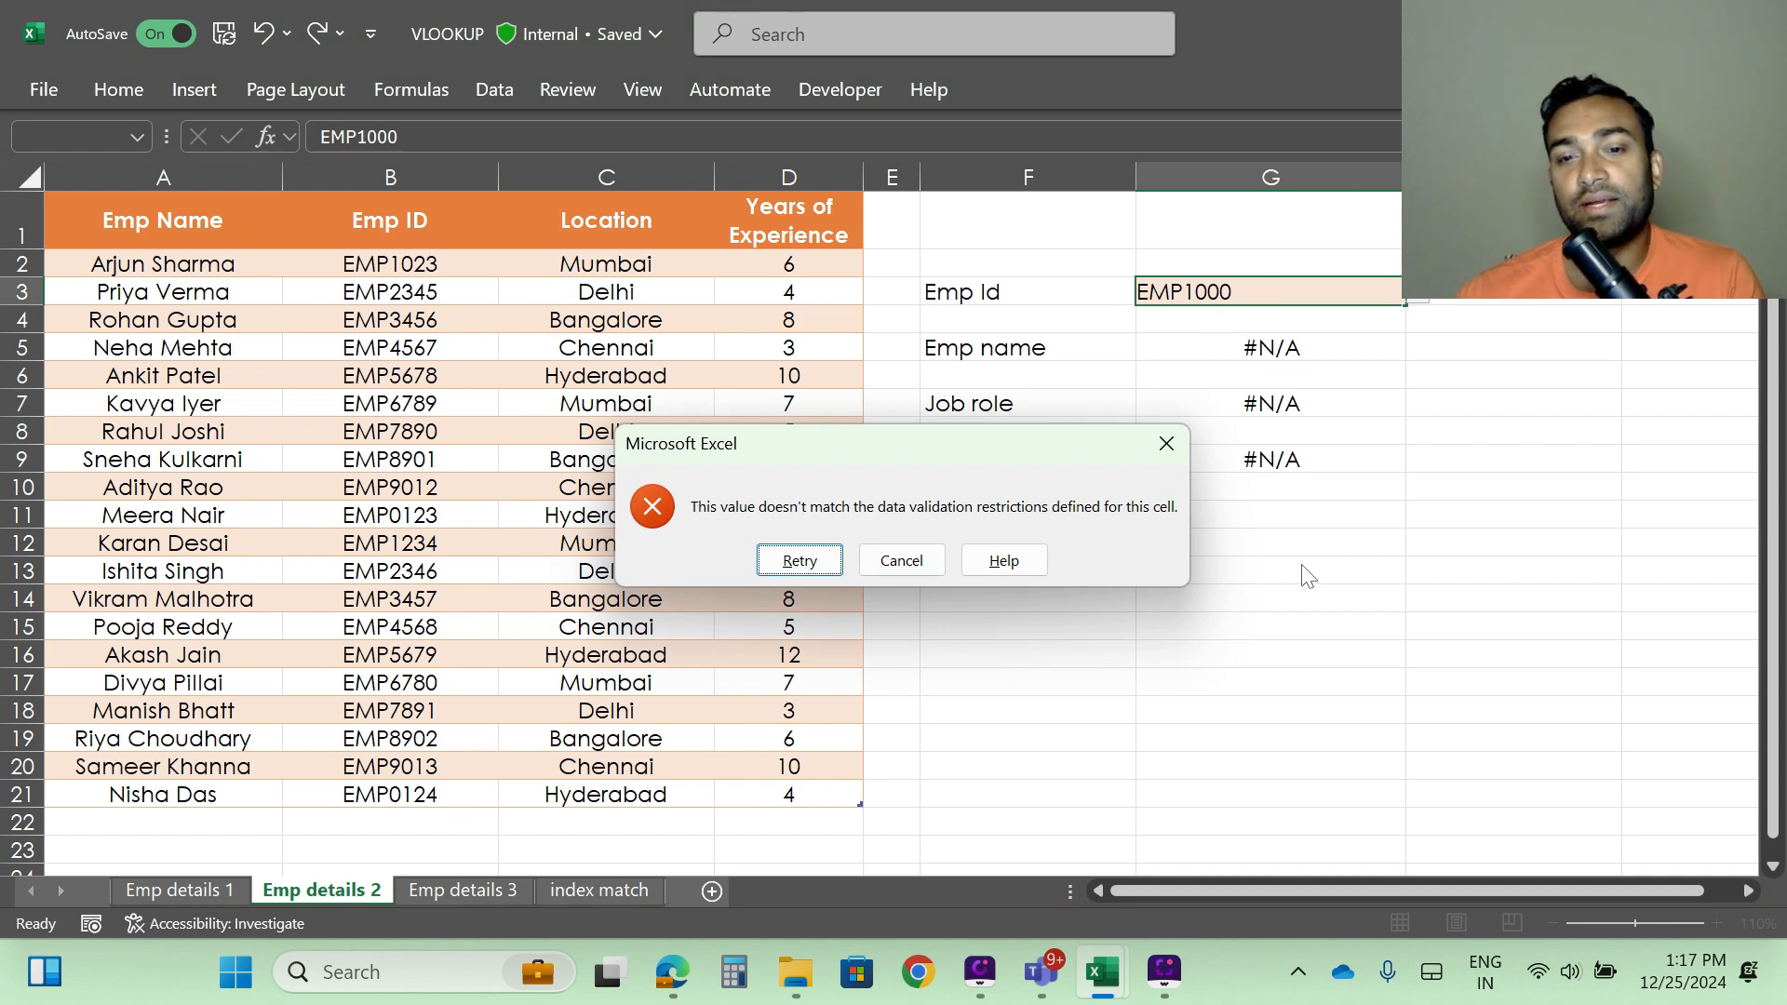
{"action": "left_click", "coordinate": [899, 562]}
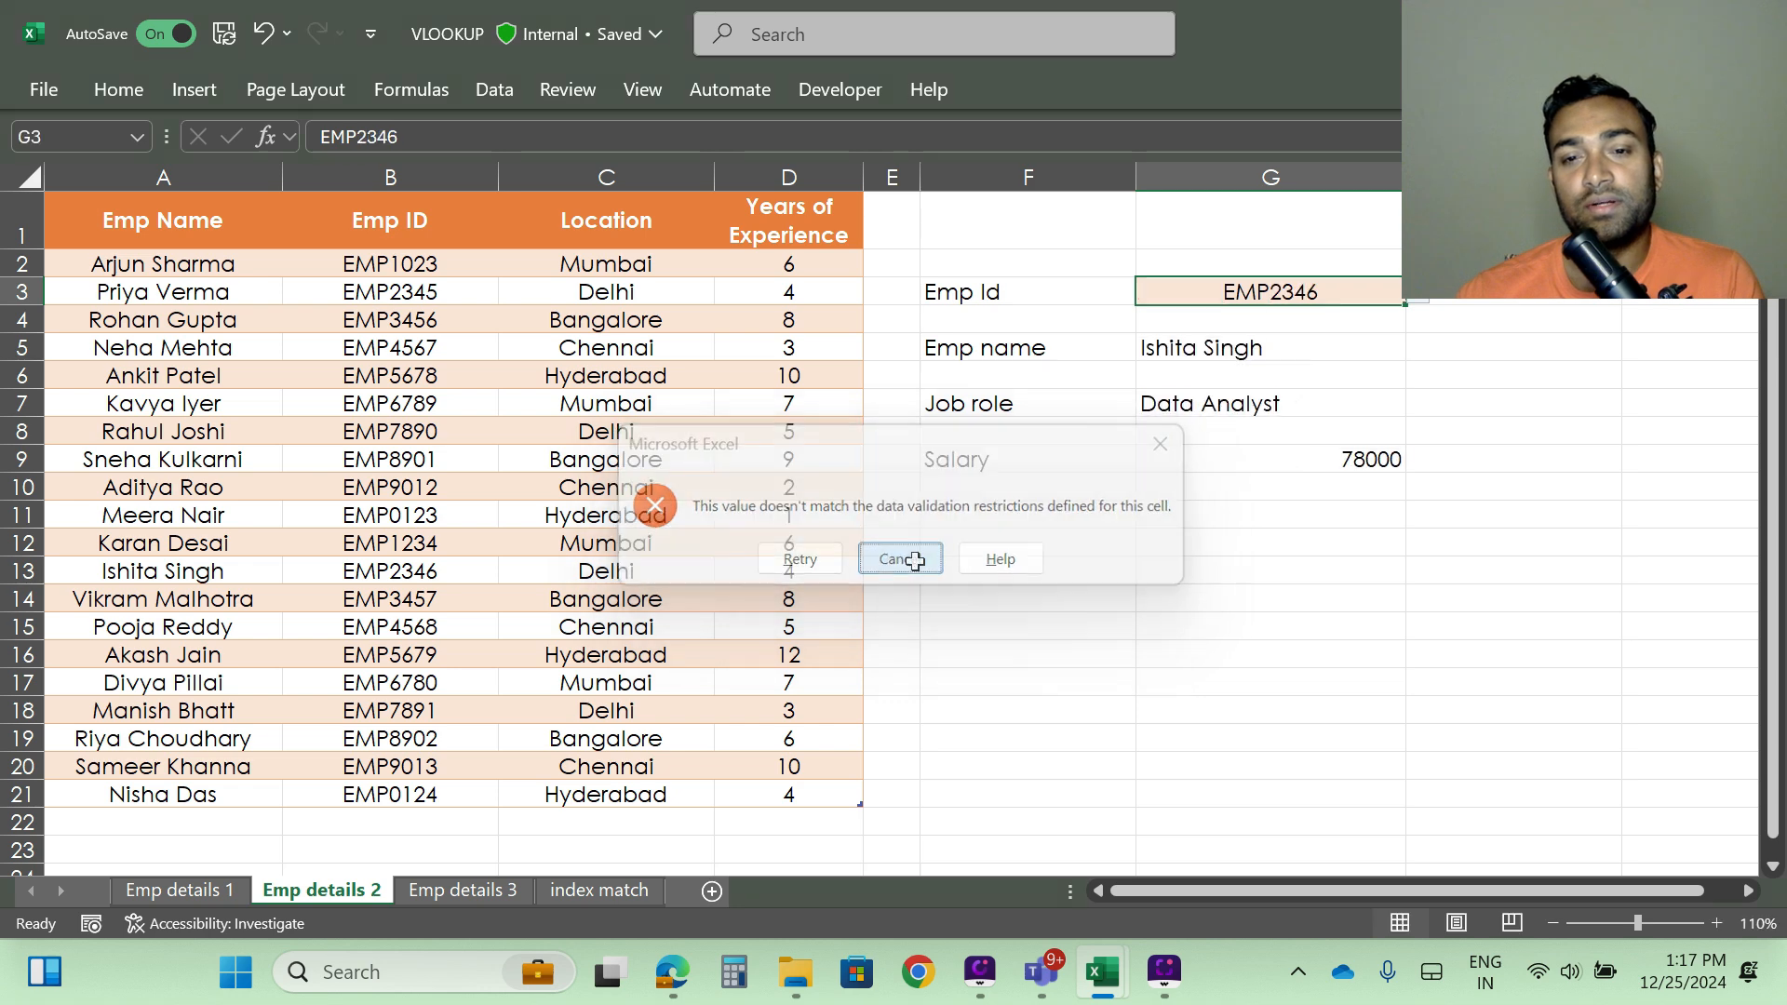
Step: Start a new employee record directly below the table by entering the employee's first name in A22
{"action": "scroll", "coordinate": [770, 586], "scroll_direction": "down", "scroll_amount": 2}
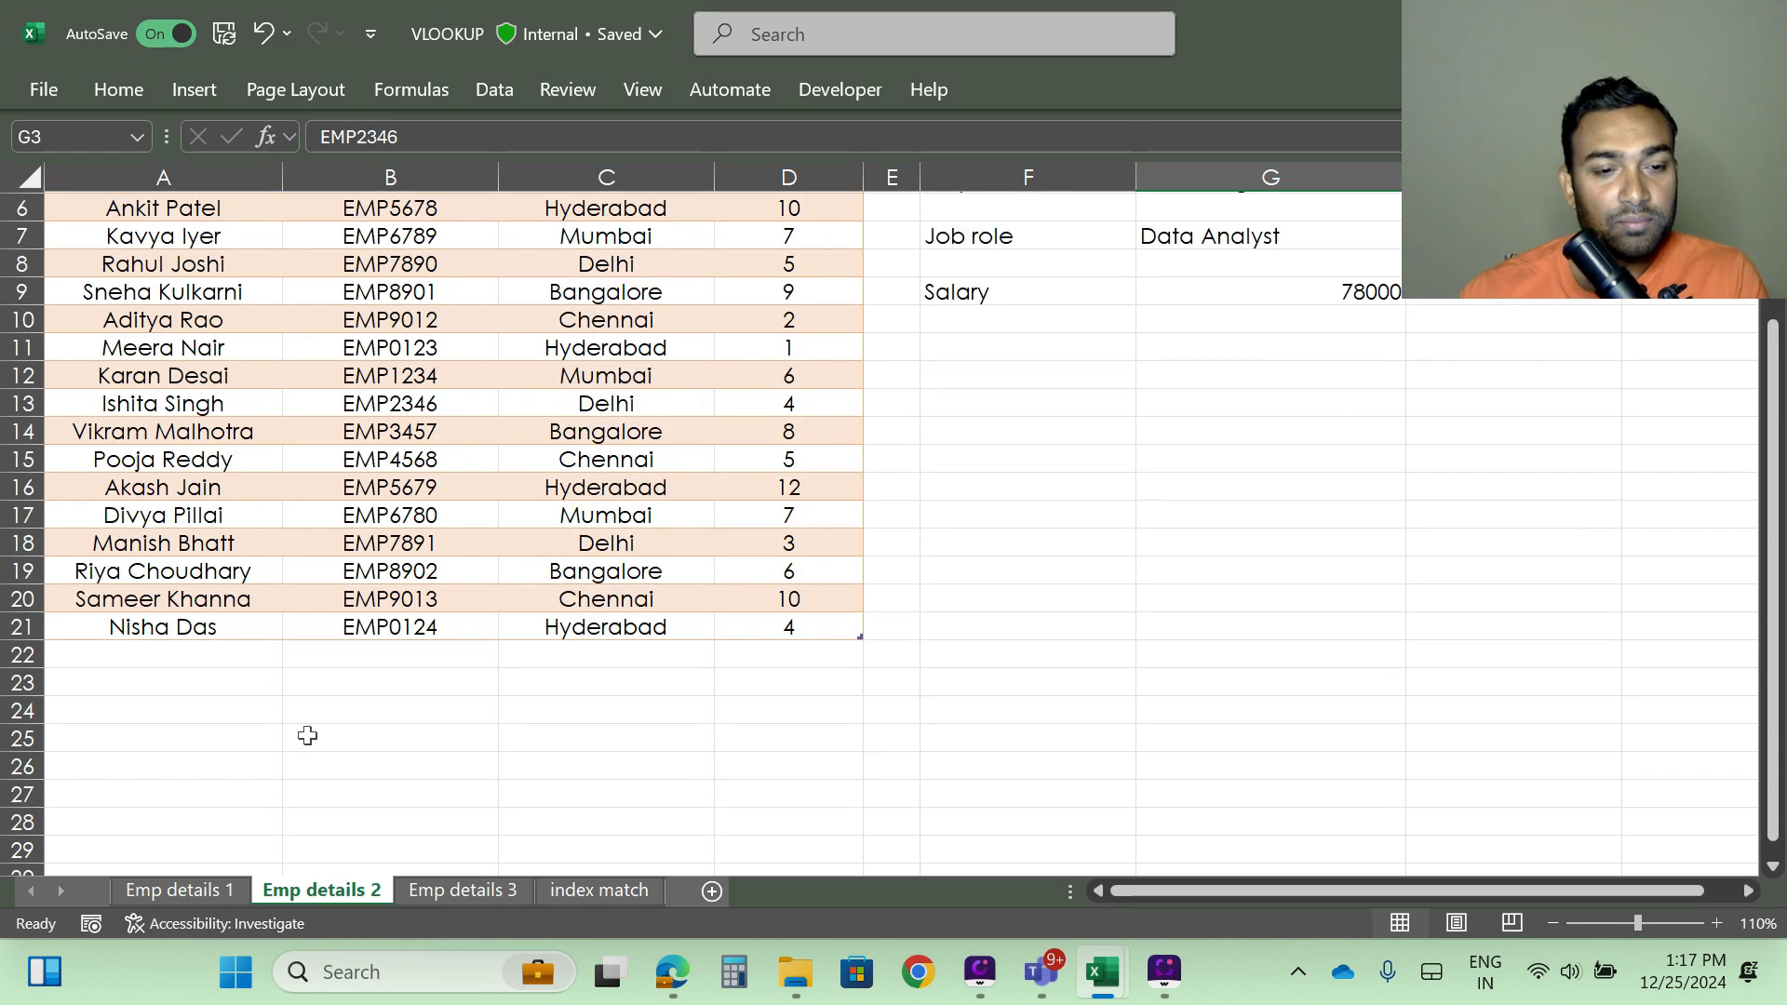
{"action": "left_click", "coordinate": [175, 665]}
{"action": "type", "text": "T"}
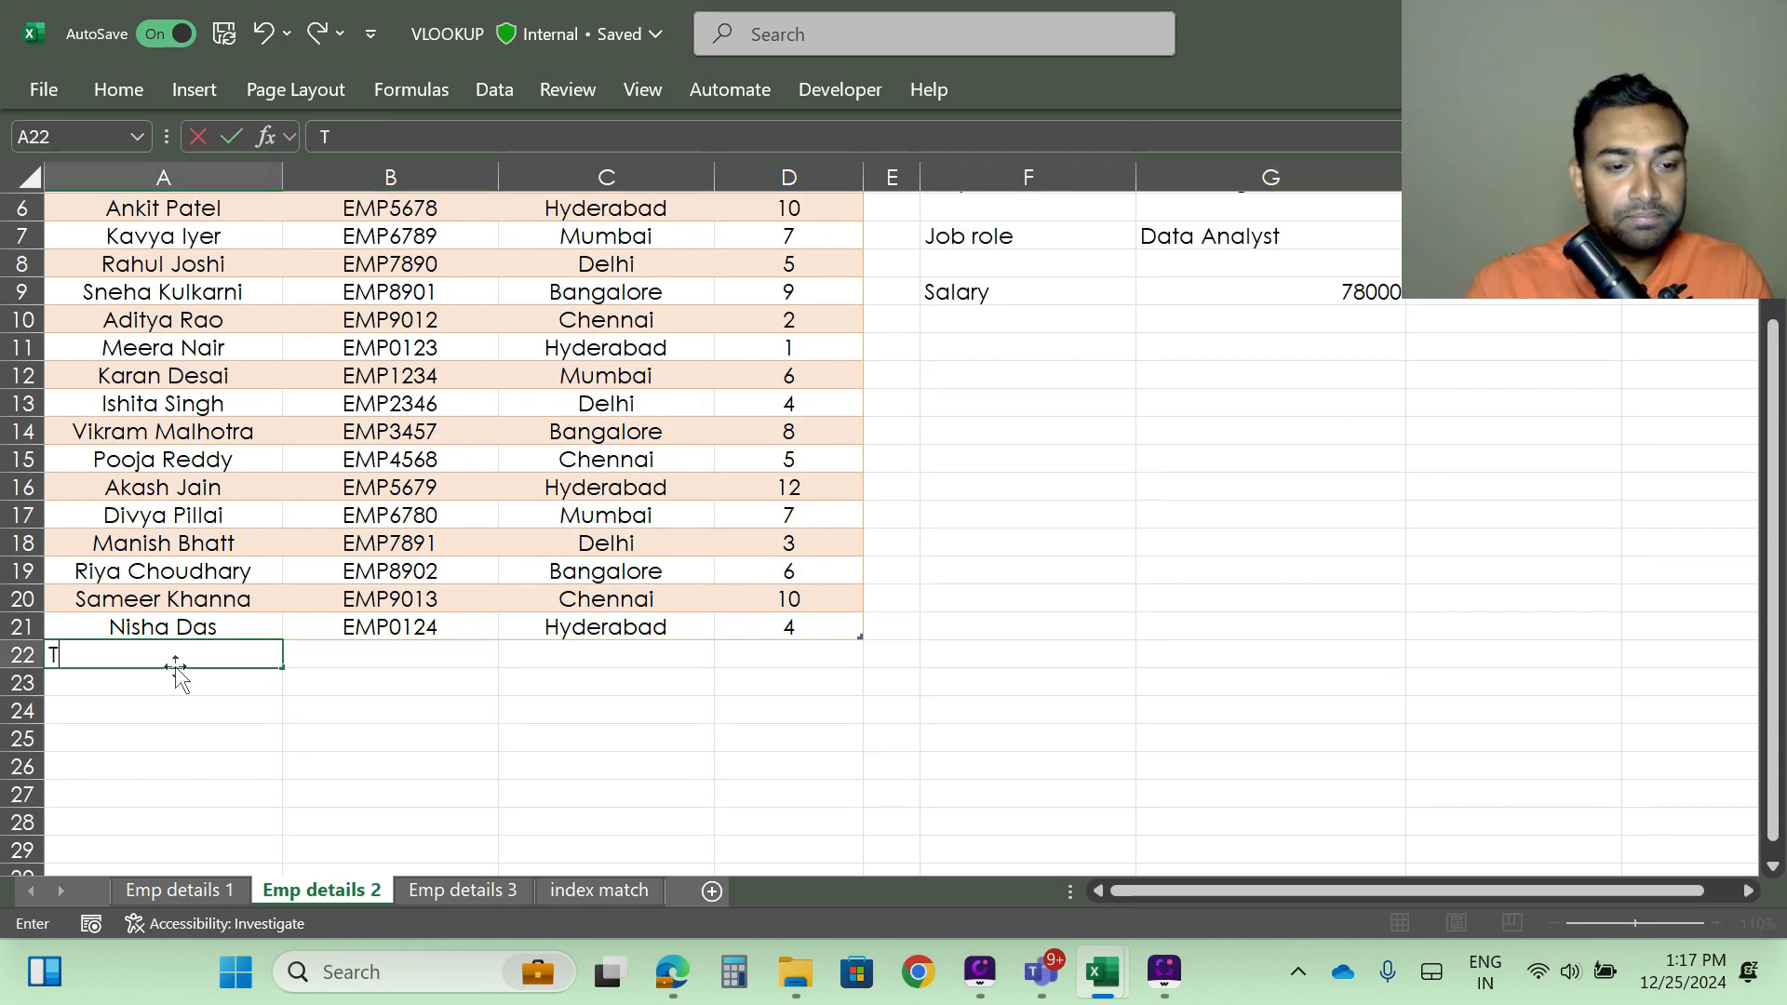
{"action": "type", "text": "apas"}
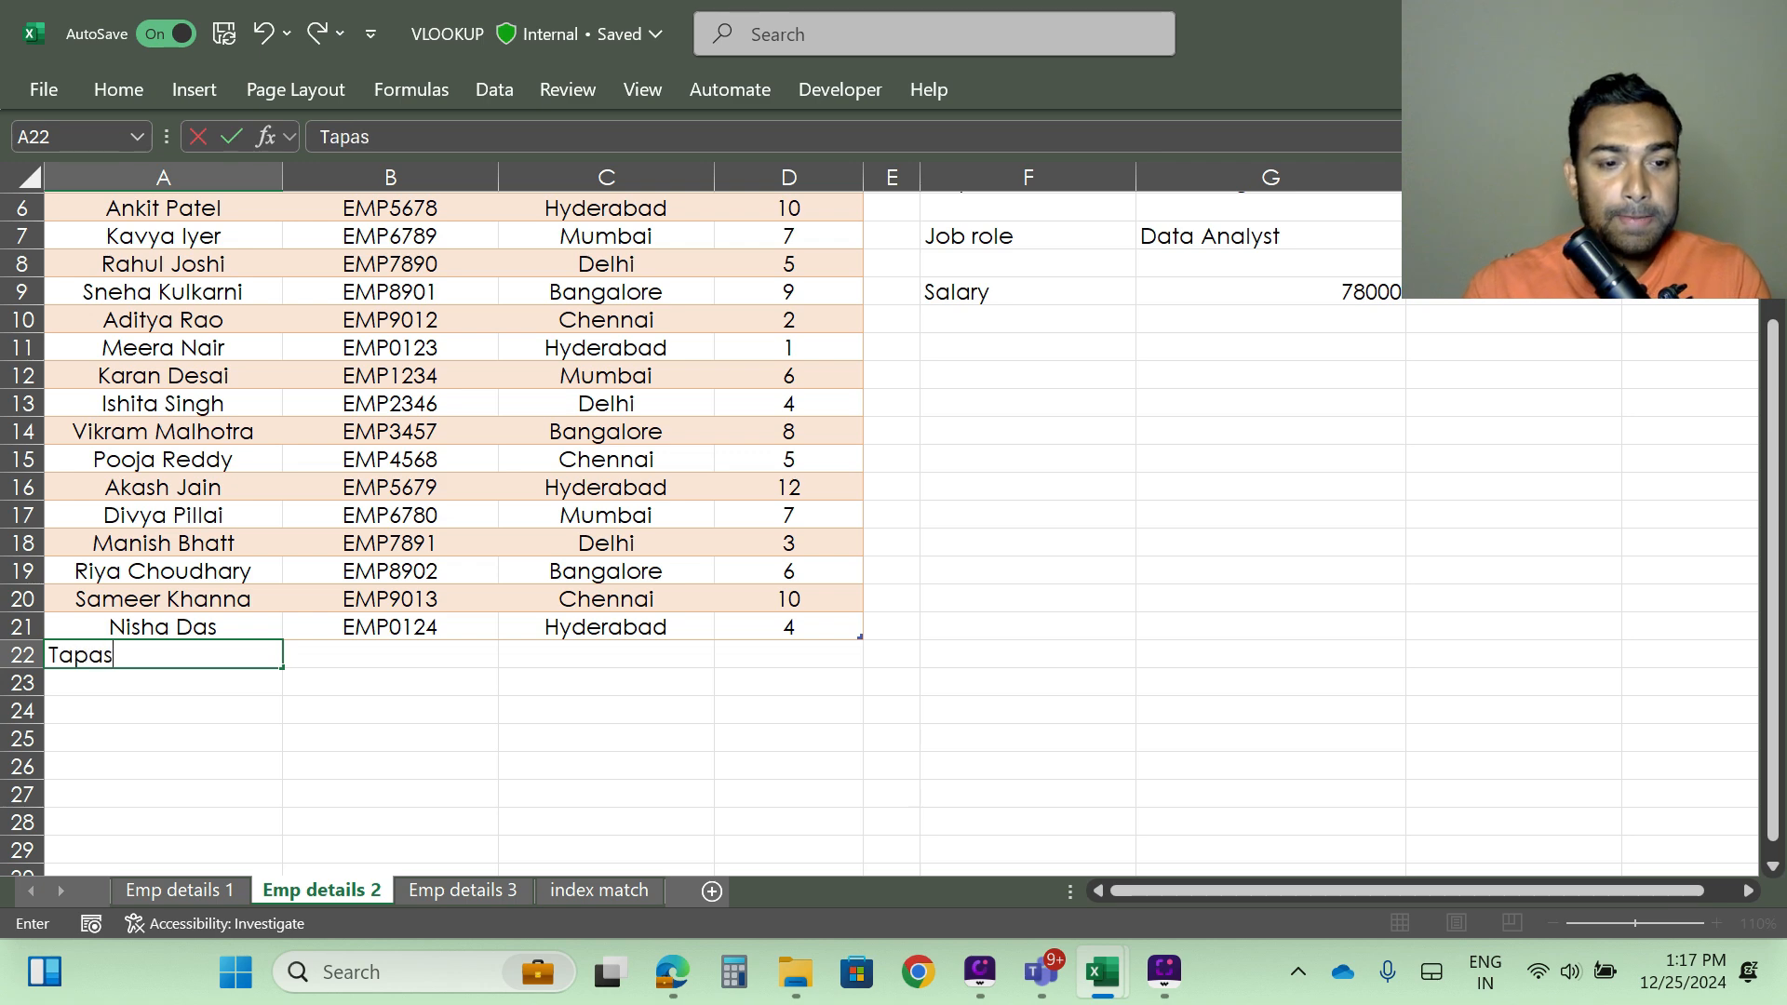
{"action": "key", "text": "Tab"}
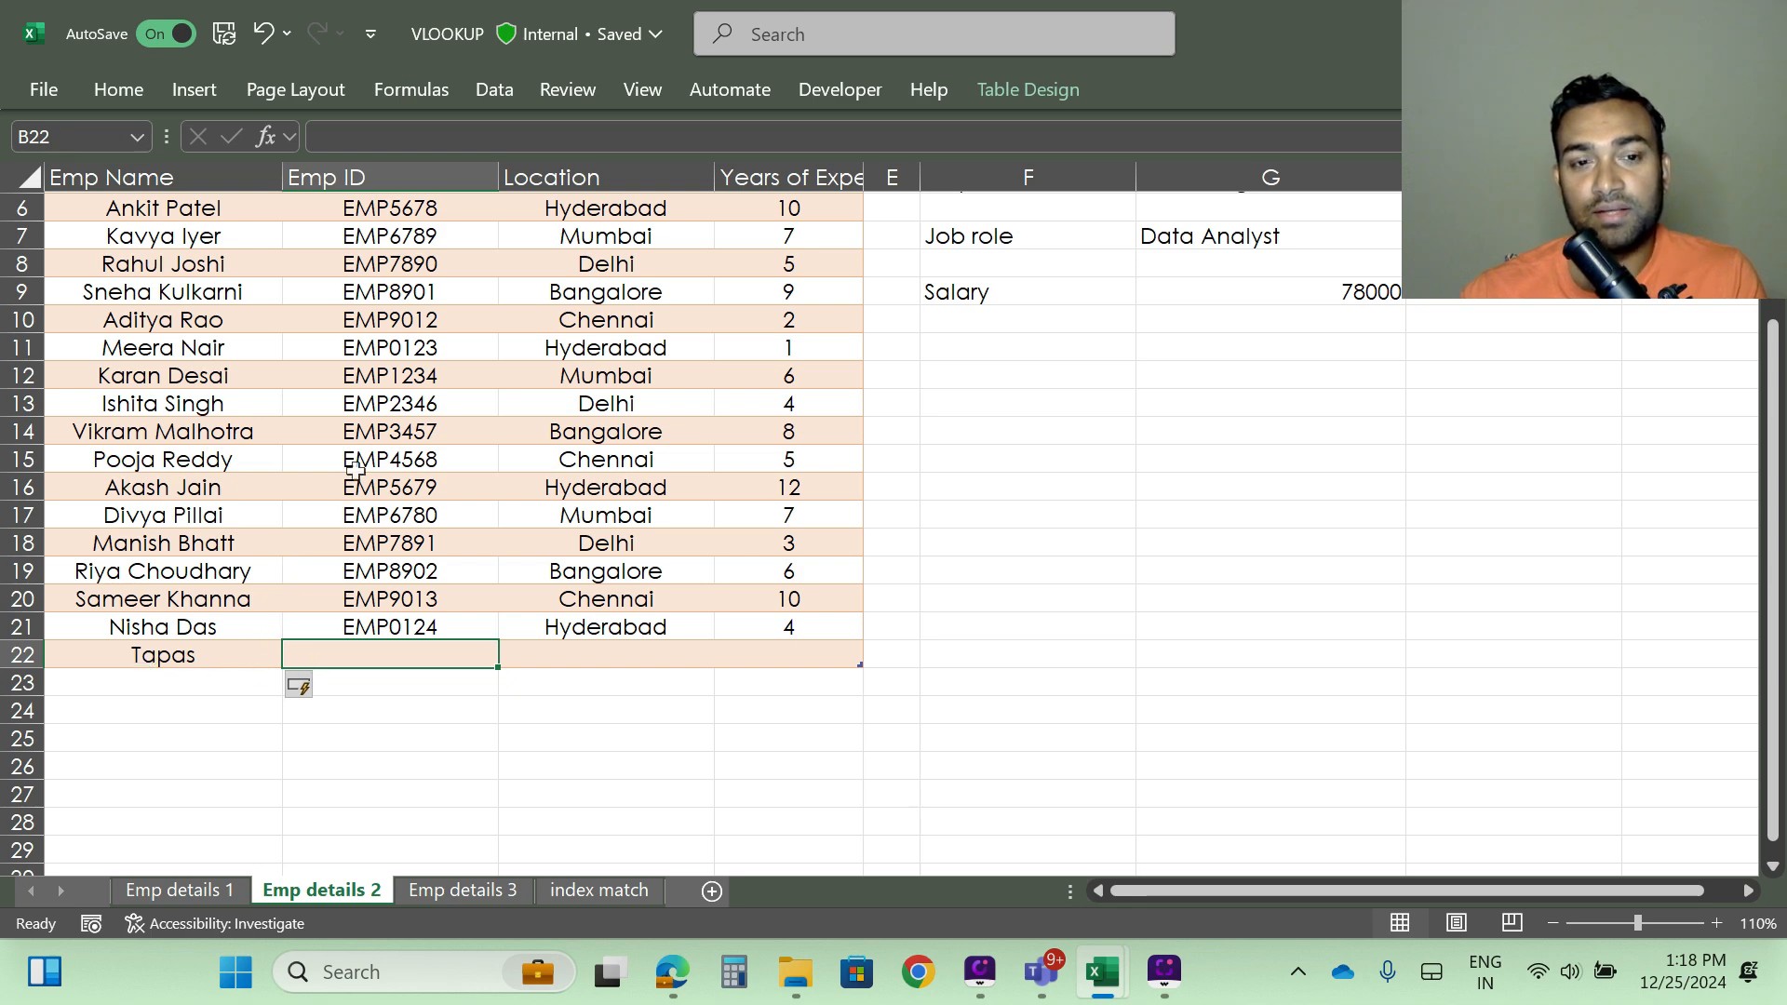
Step: Enter the new employee's ID in B22, using the same unlisted ID that was tried in G3
{"action": "double_click", "coordinate": [455, 644]}
{"action": "type", "text": "e"}
{"action": "key", "text": "BackSpace"}
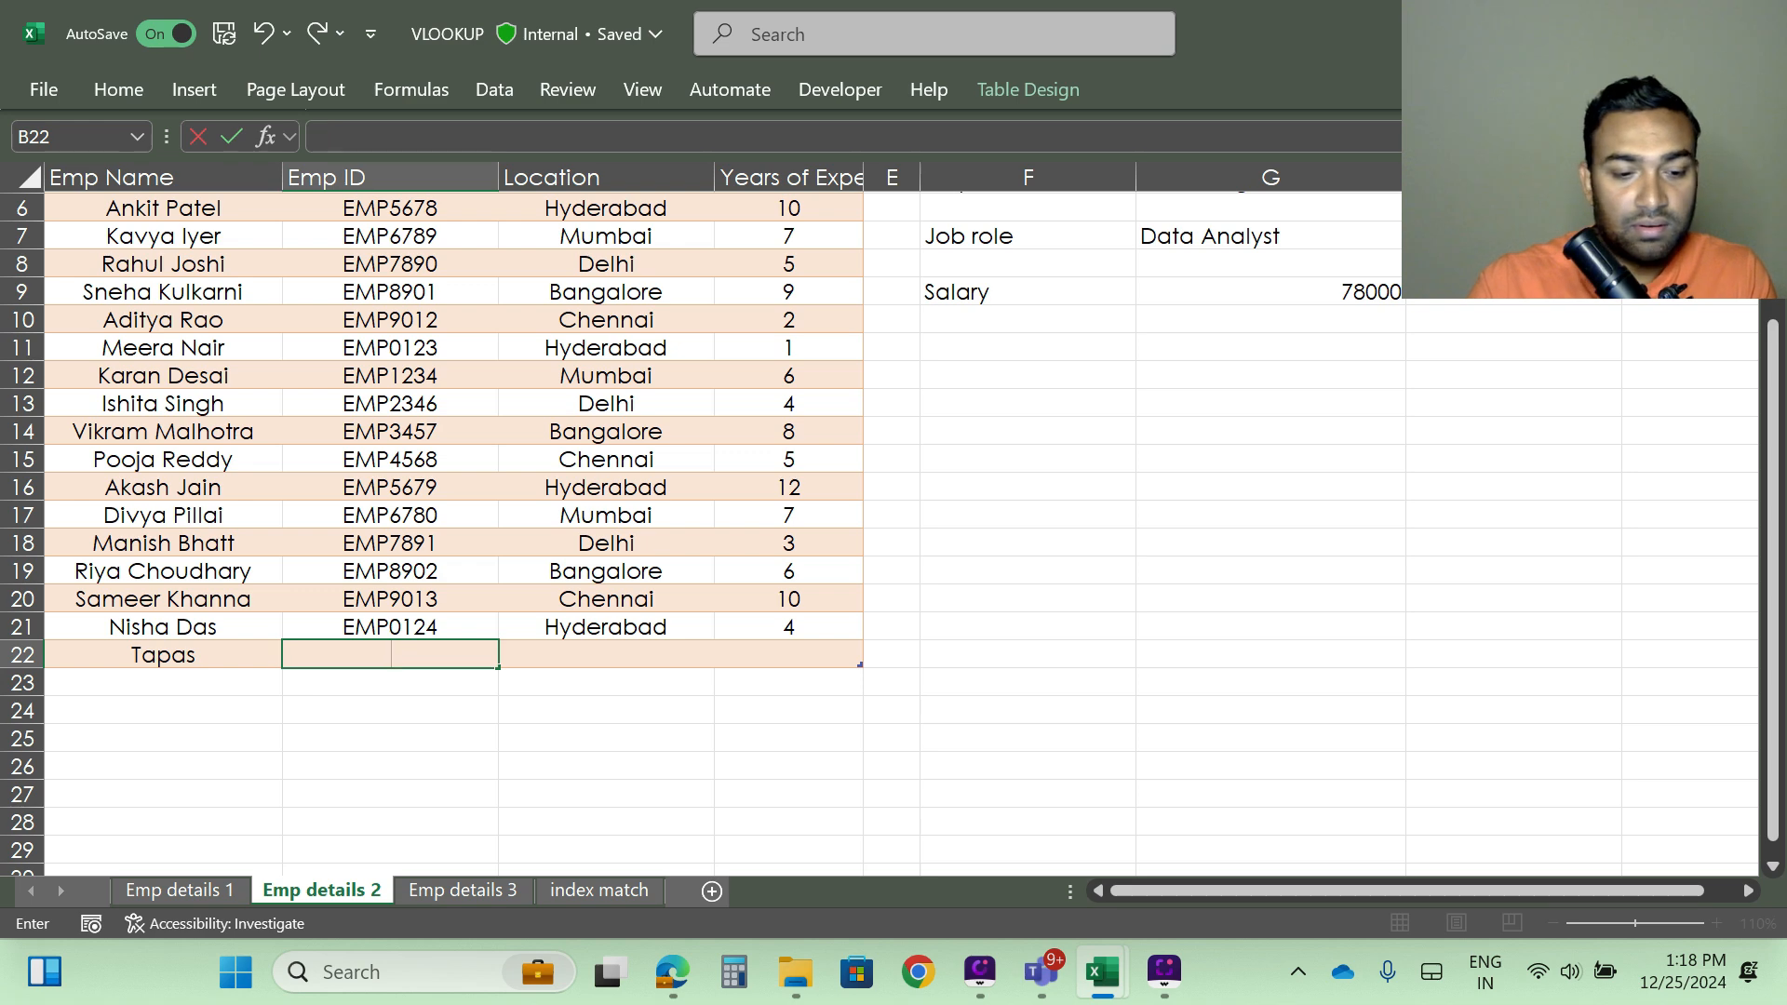
{"action": "type", "text": "EMO"}
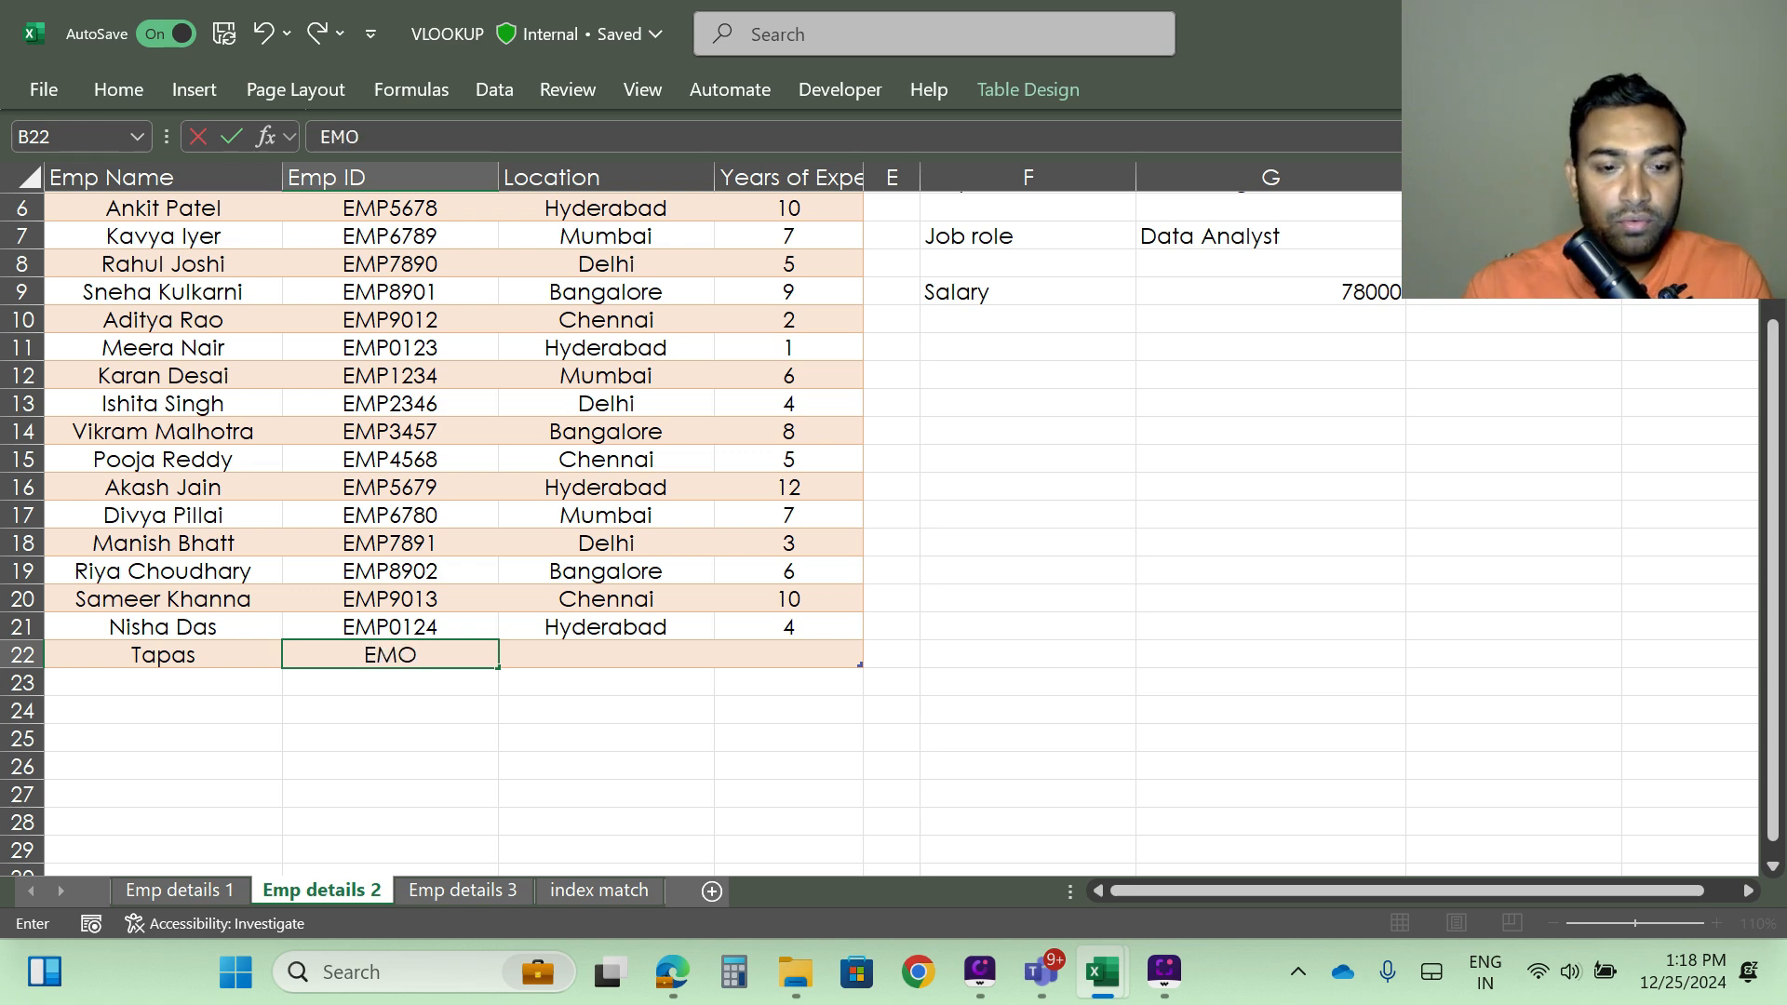
{"action": "key", "text": "BackSpace"}
{"action": "type", "text": "P"}
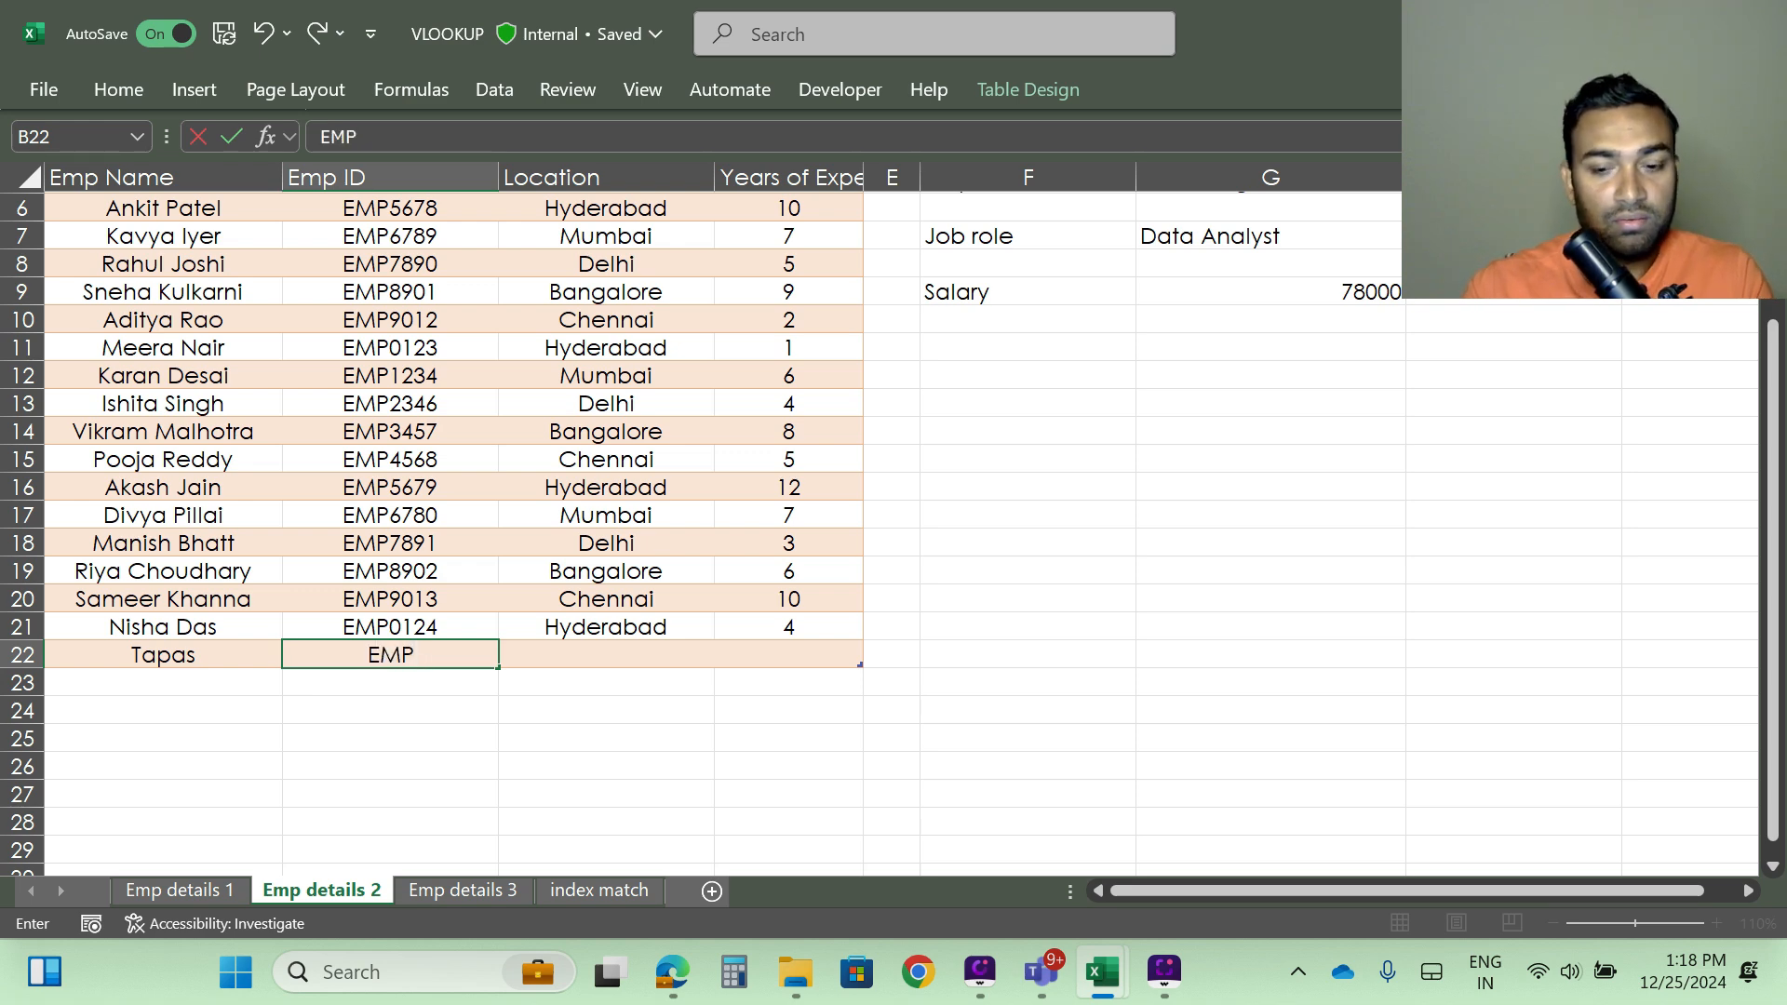
{"action": "type", "text": "1000"}
{"action": "key", "text": "Tab"}
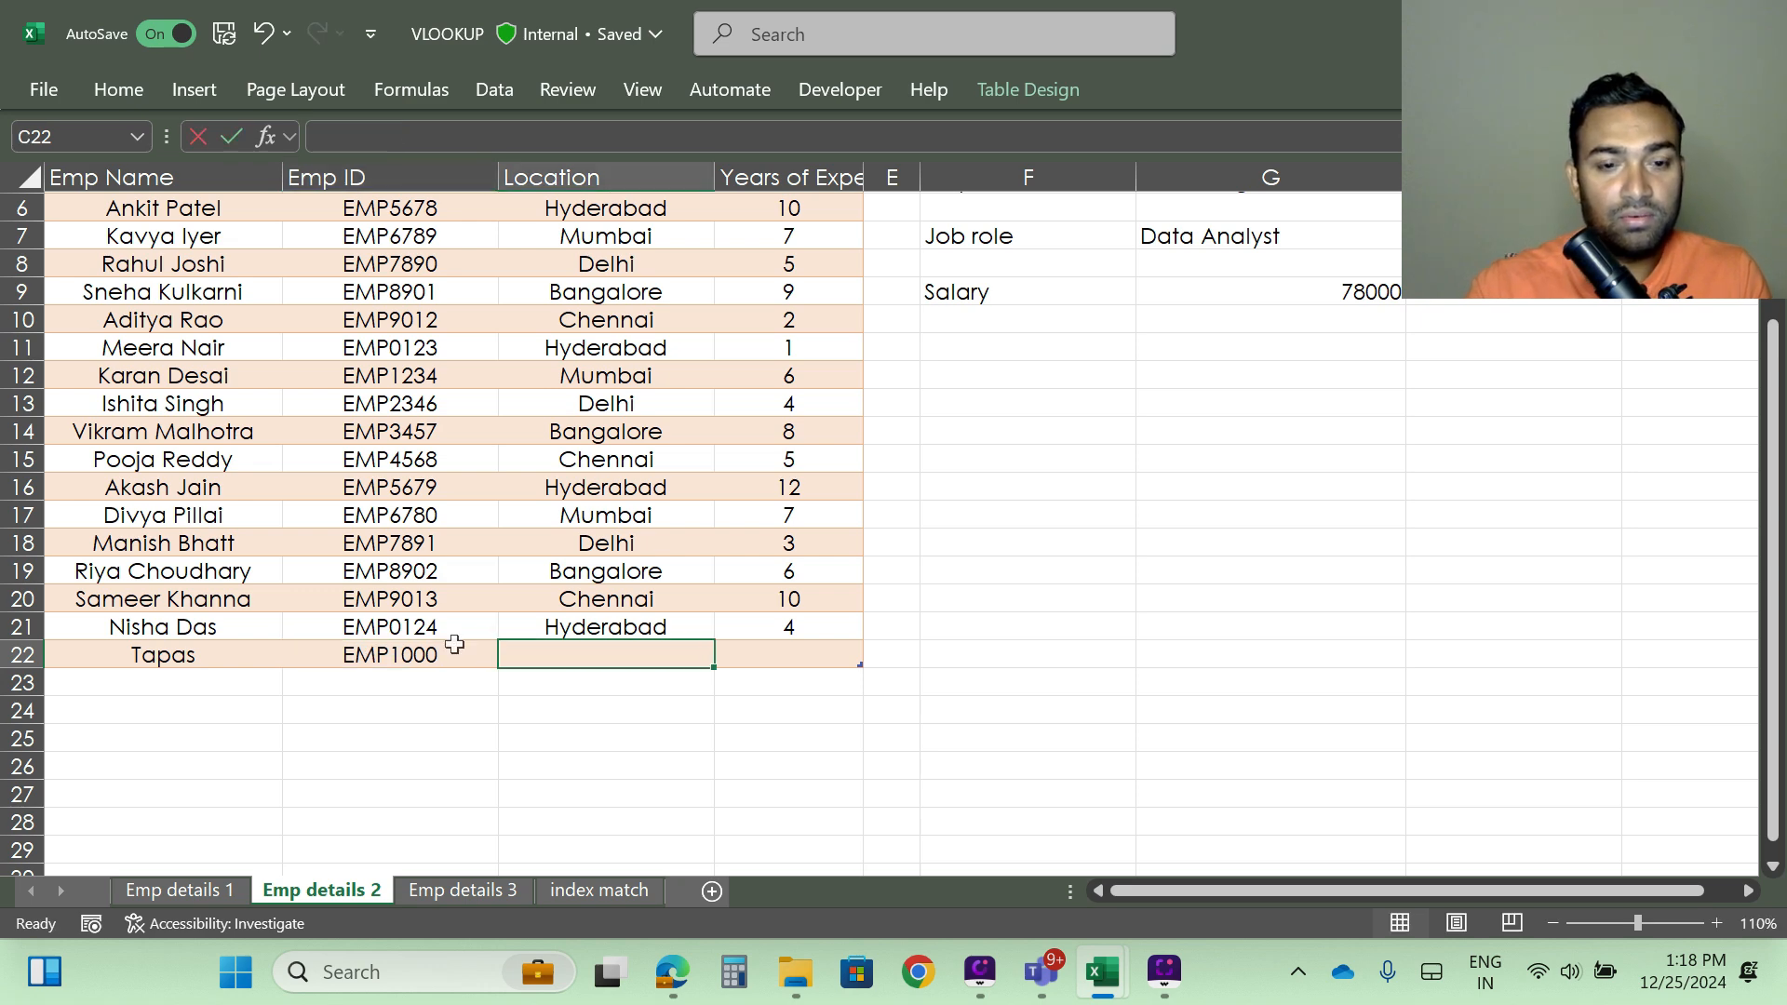
Step: Complete the new employee's row 22 with the location Bangalore and 5 years of experience
{"action": "type", "text": "b"}
{"action": "key", "text": "Tab"}
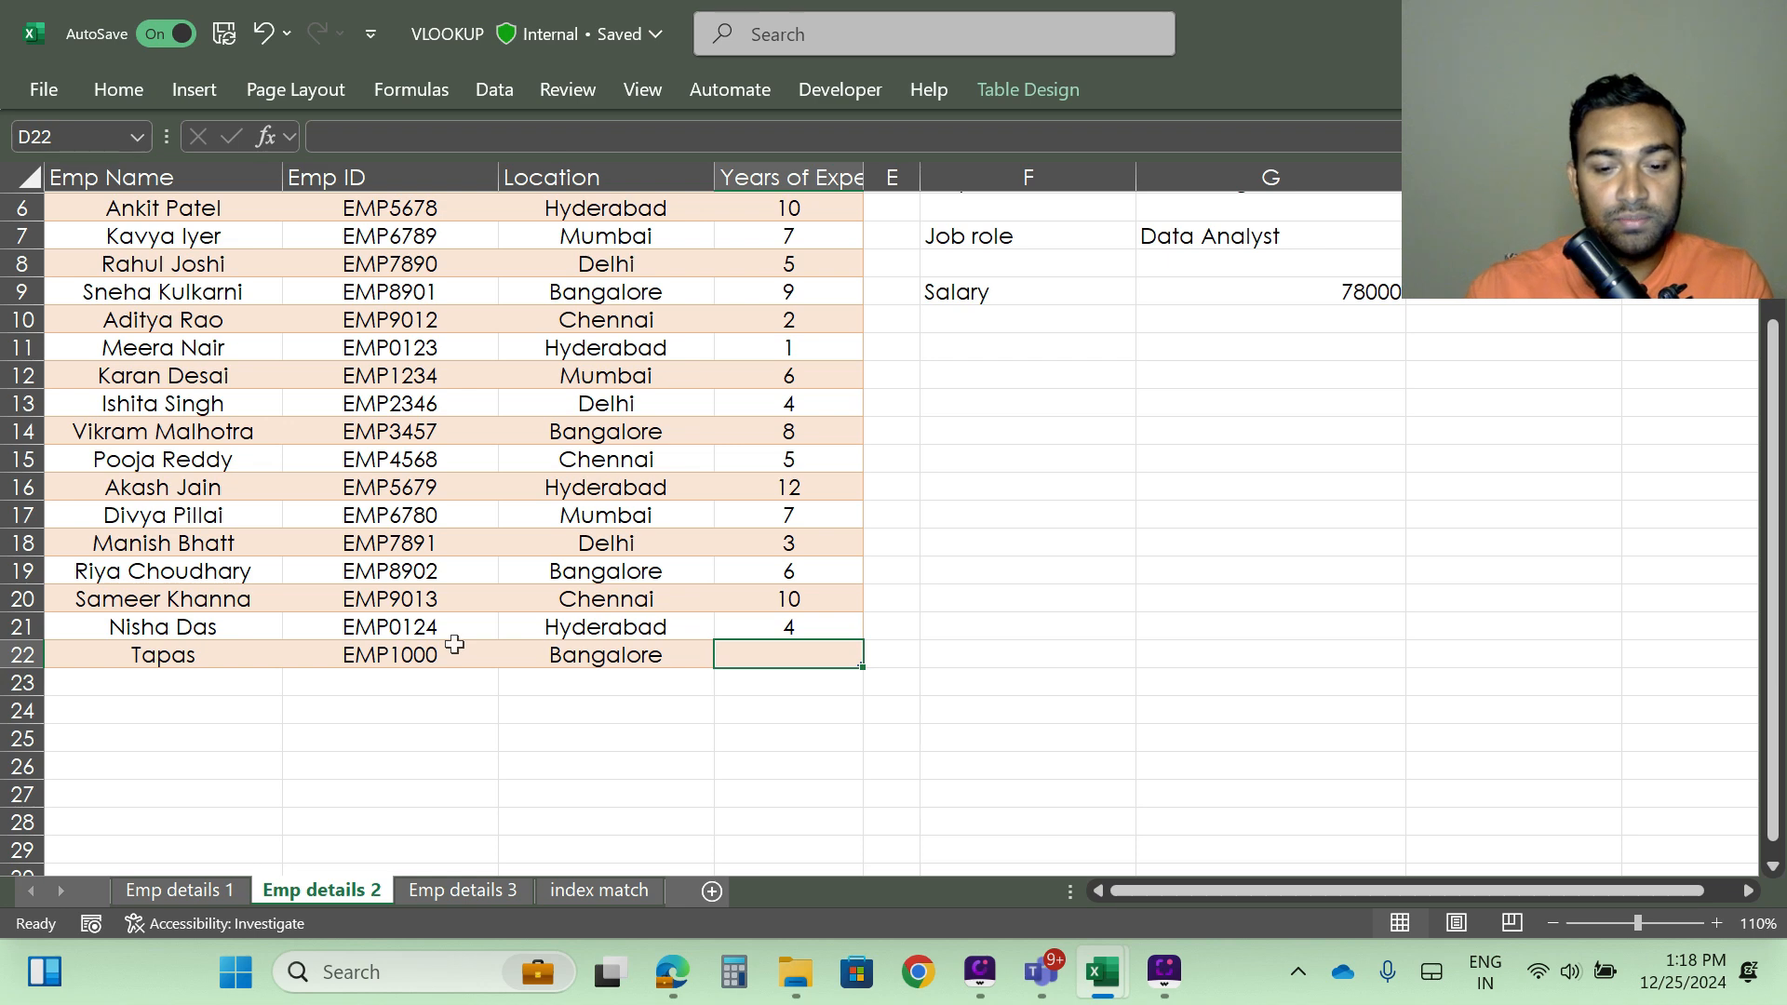
{"action": "type", "text": "5"}
{"action": "key", "text": "Return"}
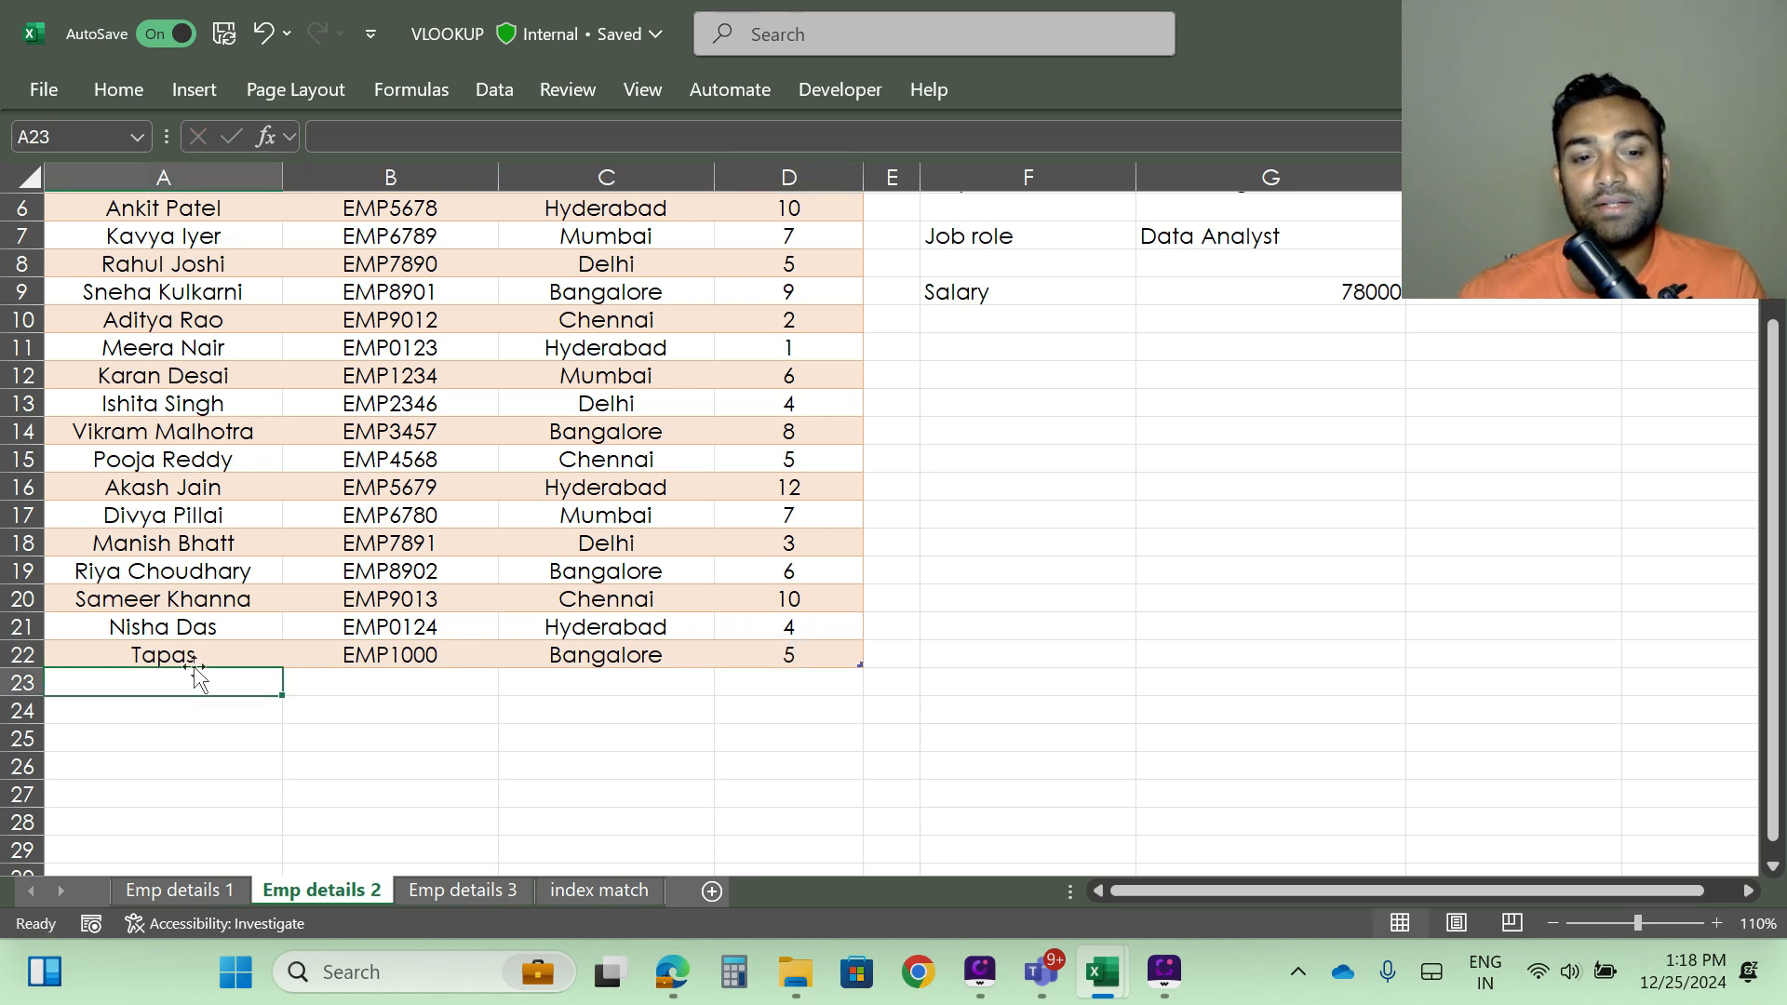
Step: Choose the newly added employee's ID from the Emp Id dropdown in G3
{"action": "scroll", "coordinate": [791, 686], "scroll_direction": "up", "scroll_amount": 2}
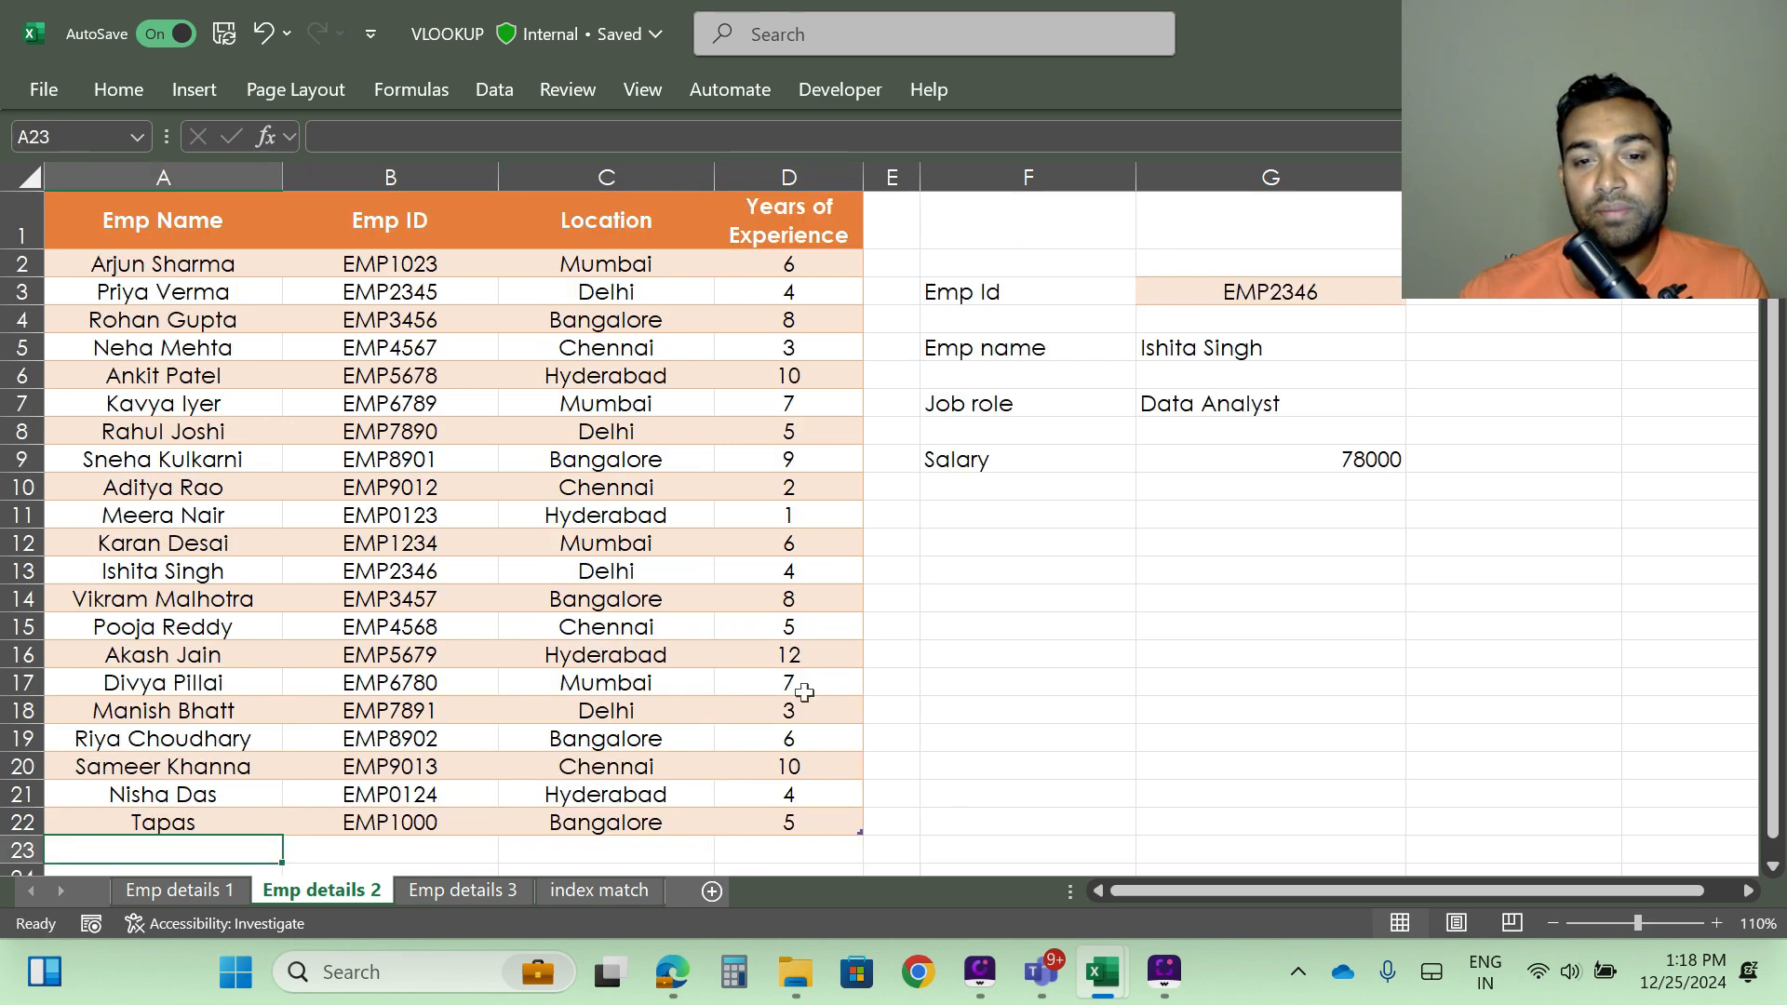
{"action": "left_click", "coordinate": [1340, 292]}
{"action": "left_click", "coordinate": [1422, 308]}
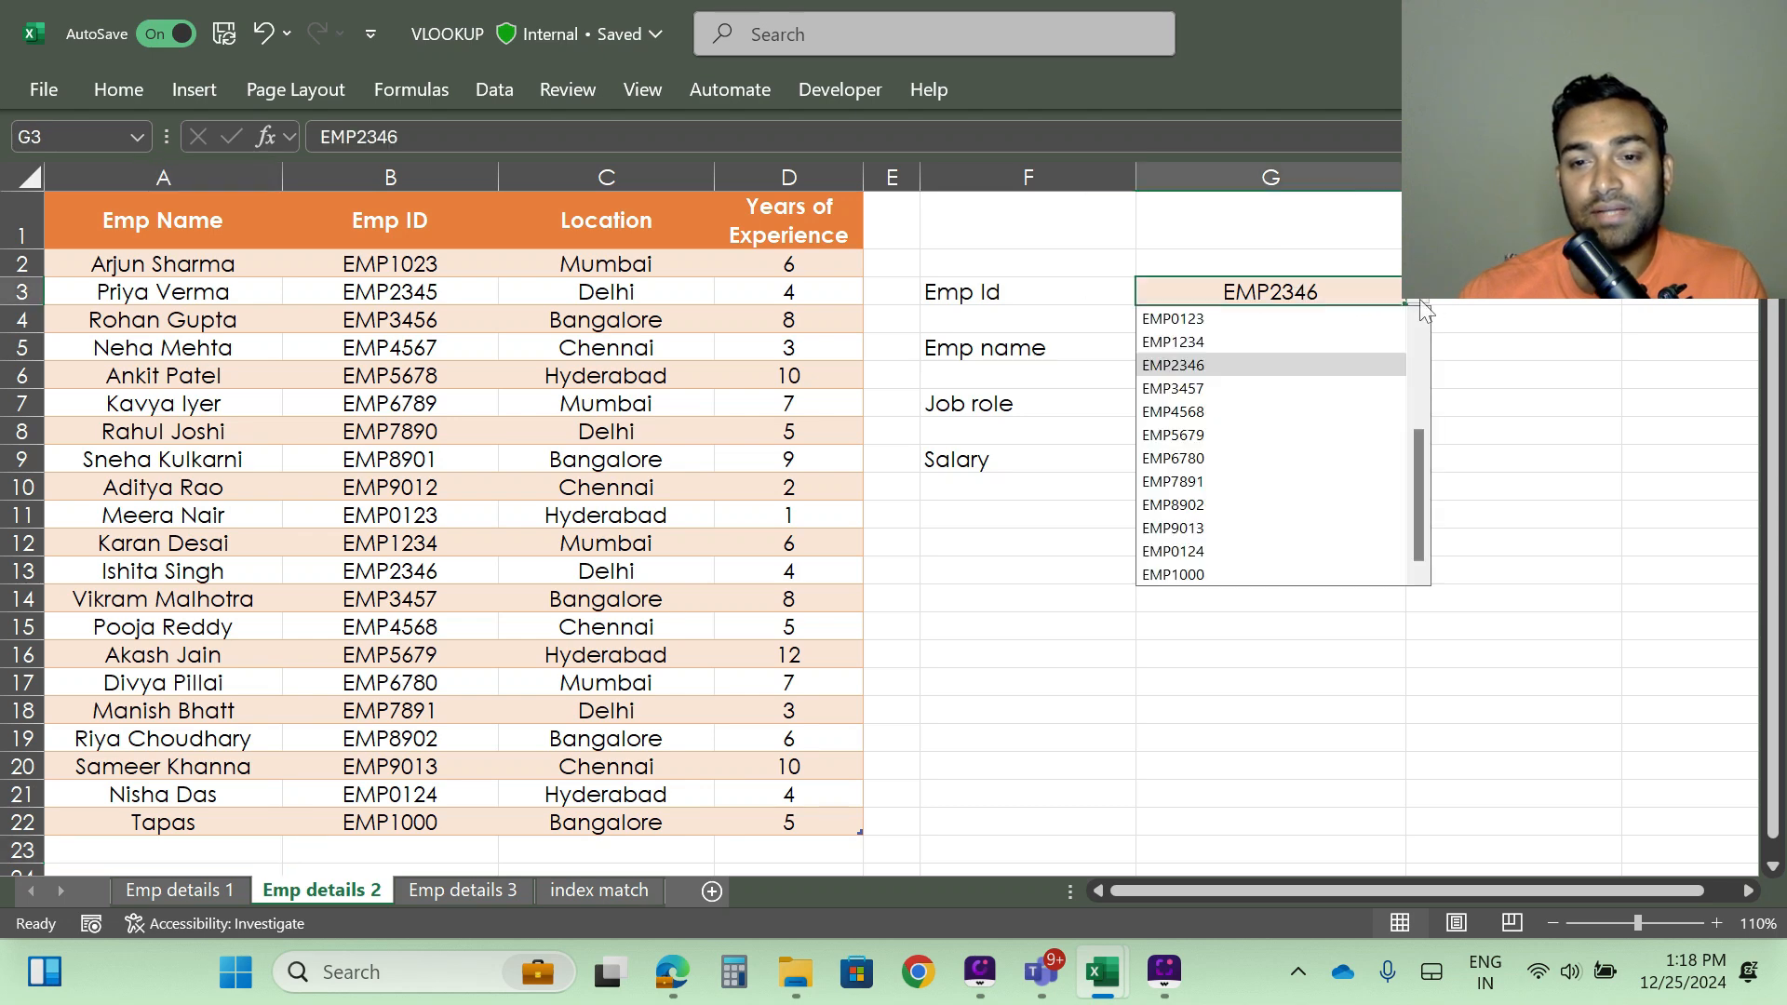
{"action": "left_click", "coordinate": [1208, 577]}
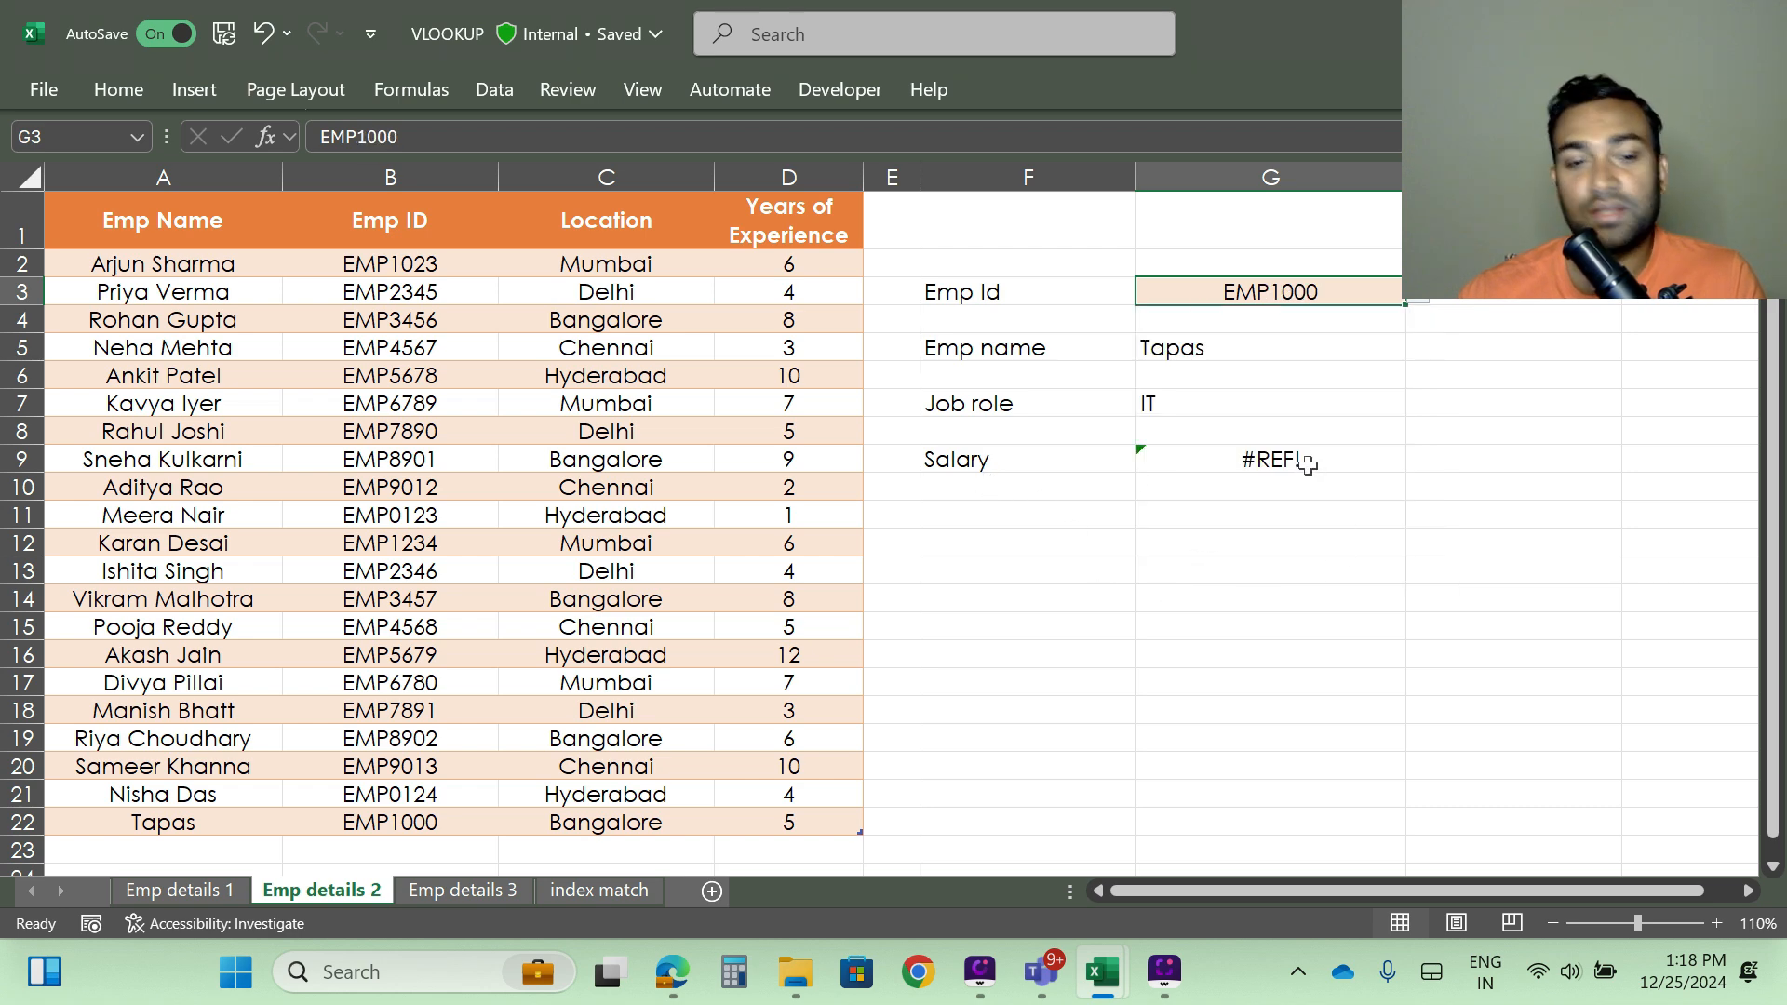
Step: Check the Emp details 3 salary table for the new employee's ID and return to the lookup on Emp details 2
{"action": "left_click", "coordinate": [455, 891]}
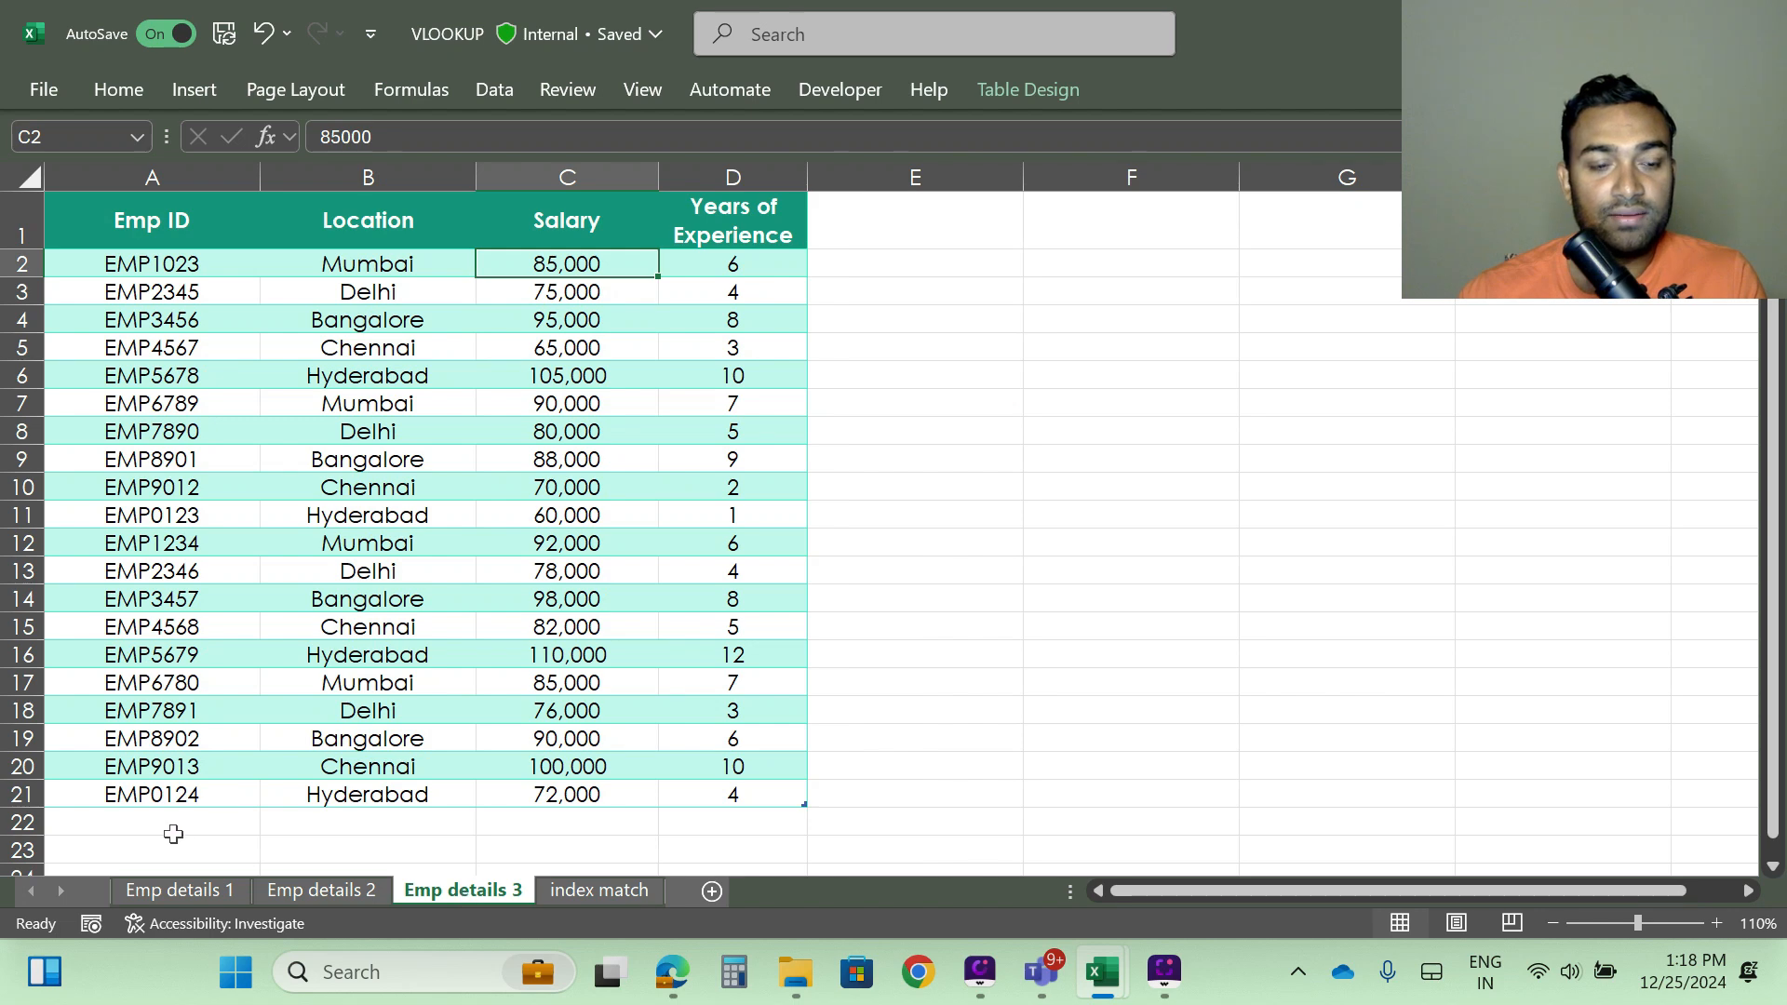
{"action": "left_click", "coordinate": [353, 892]}
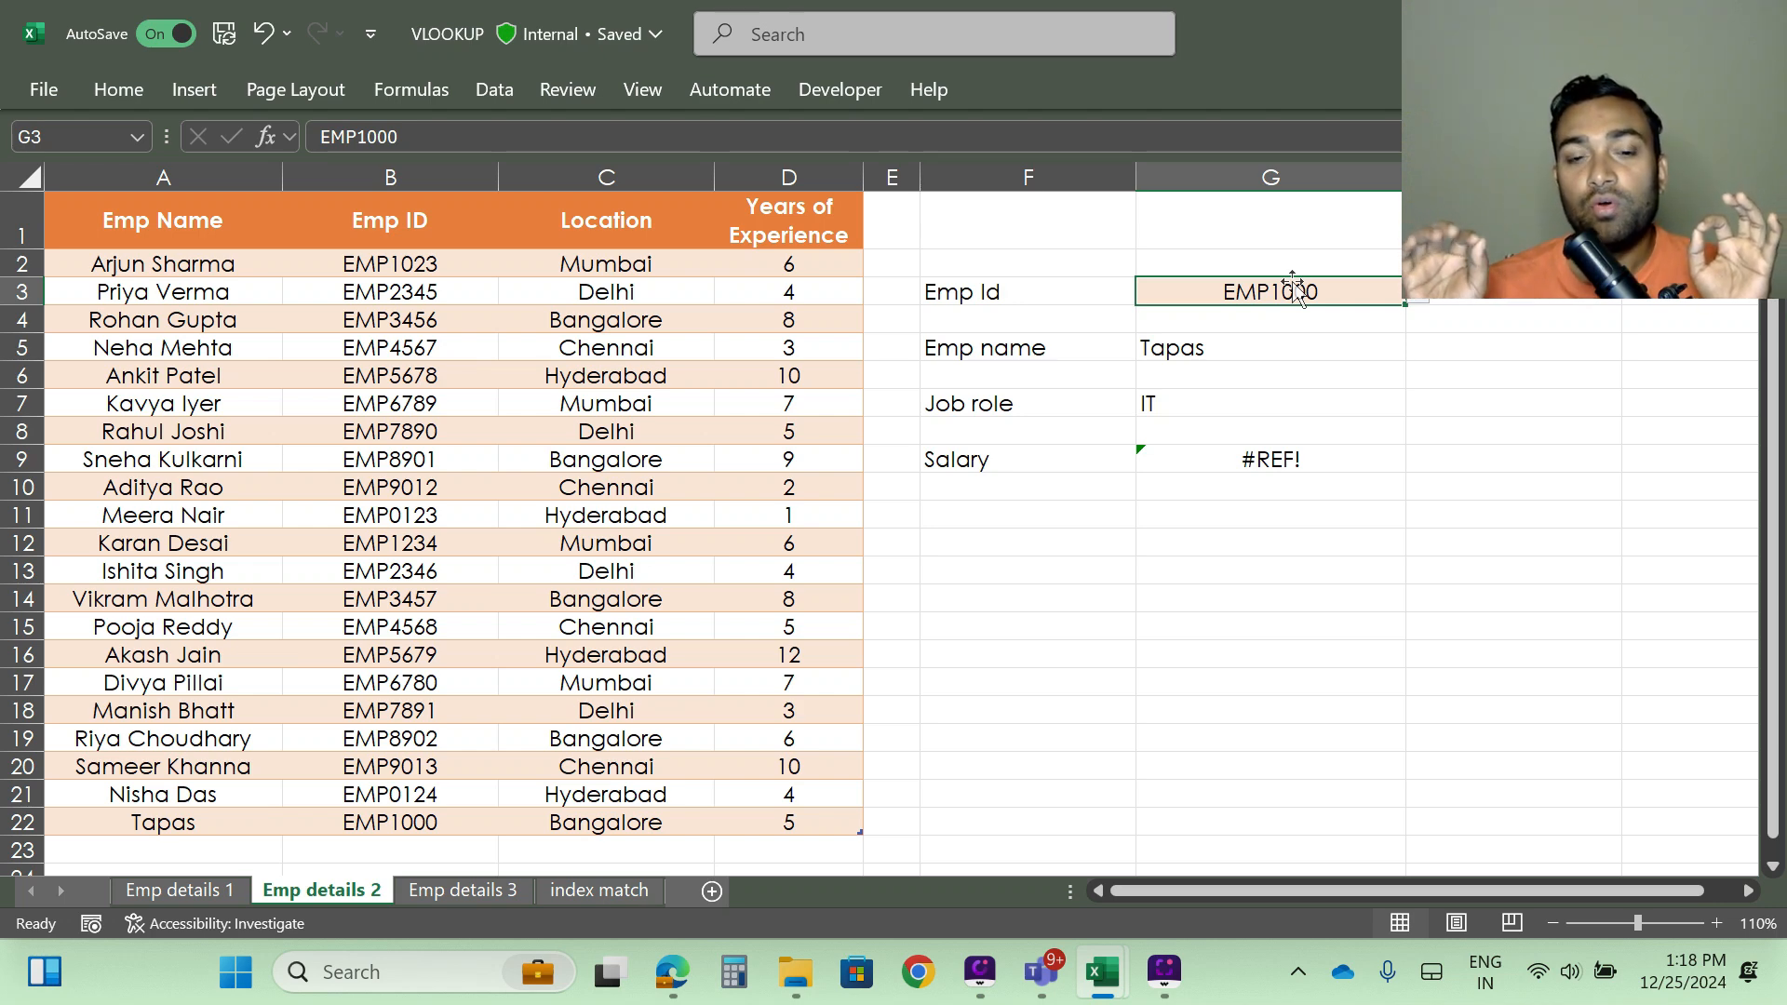
{"action": "scroll", "coordinate": [432, 628], "scroll_direction": "down", "scroll_amount": 2}
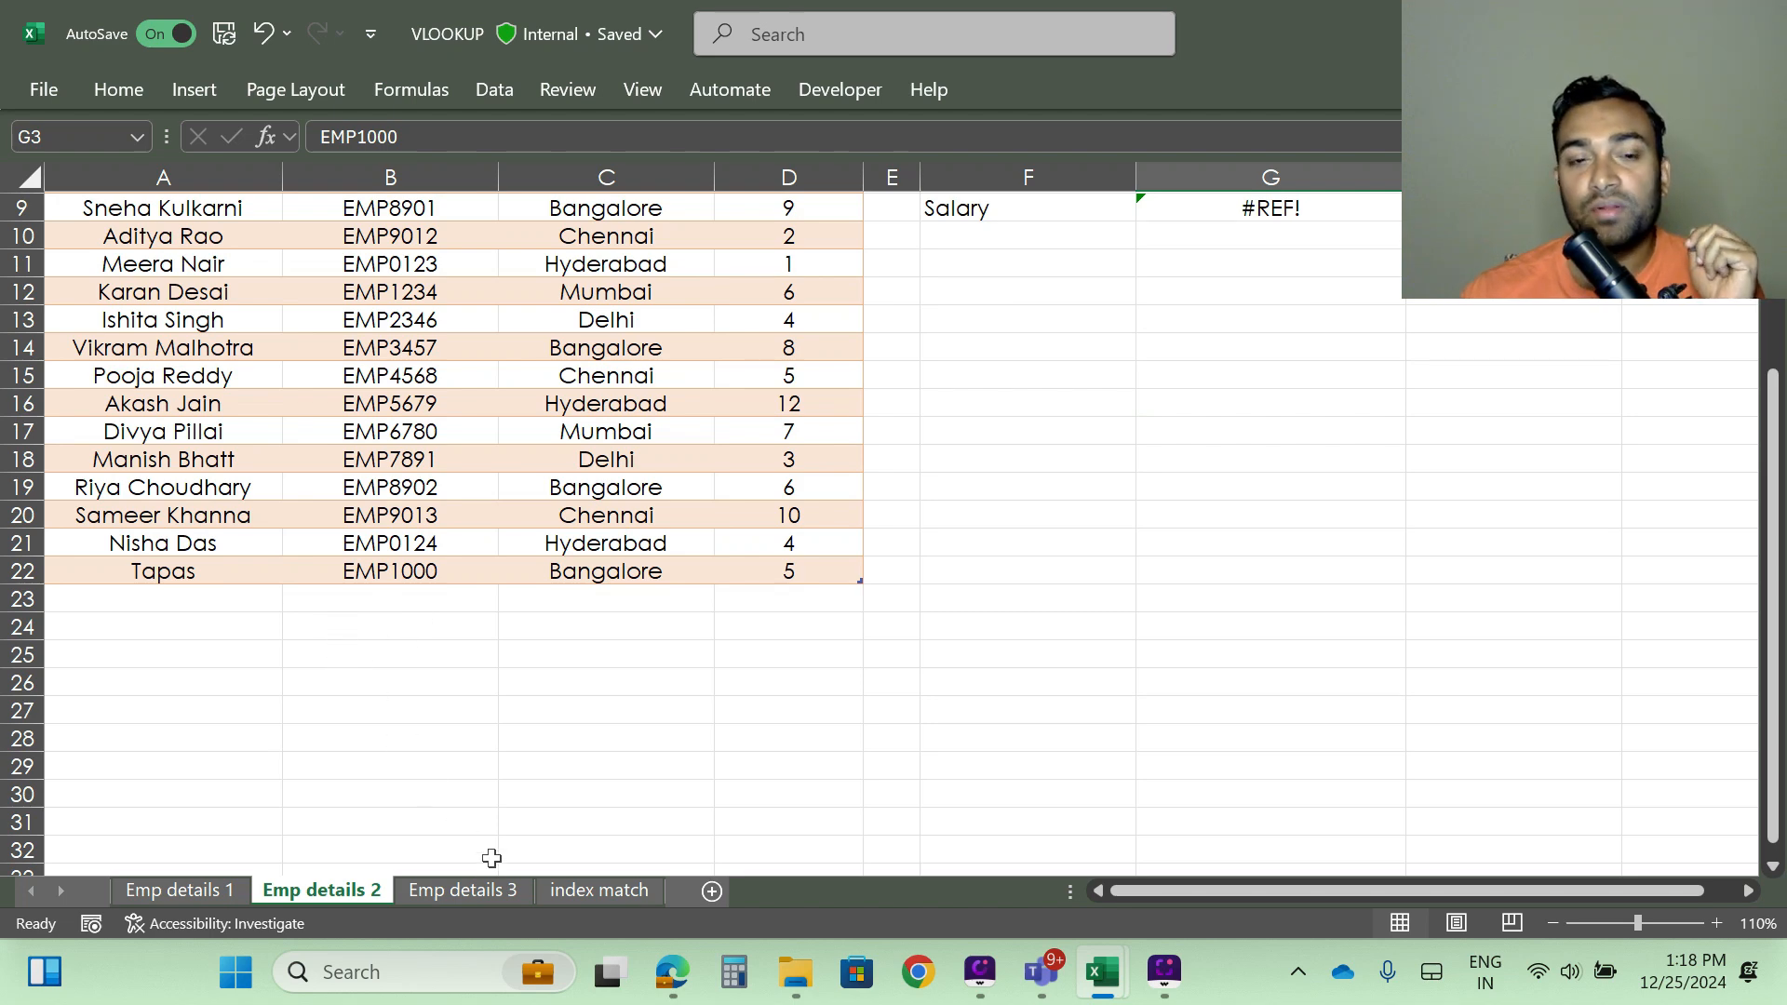
{"action": "scroll", "coordinate": [491, 858], "scroll_direction": "up", "scroll_amount": 3}
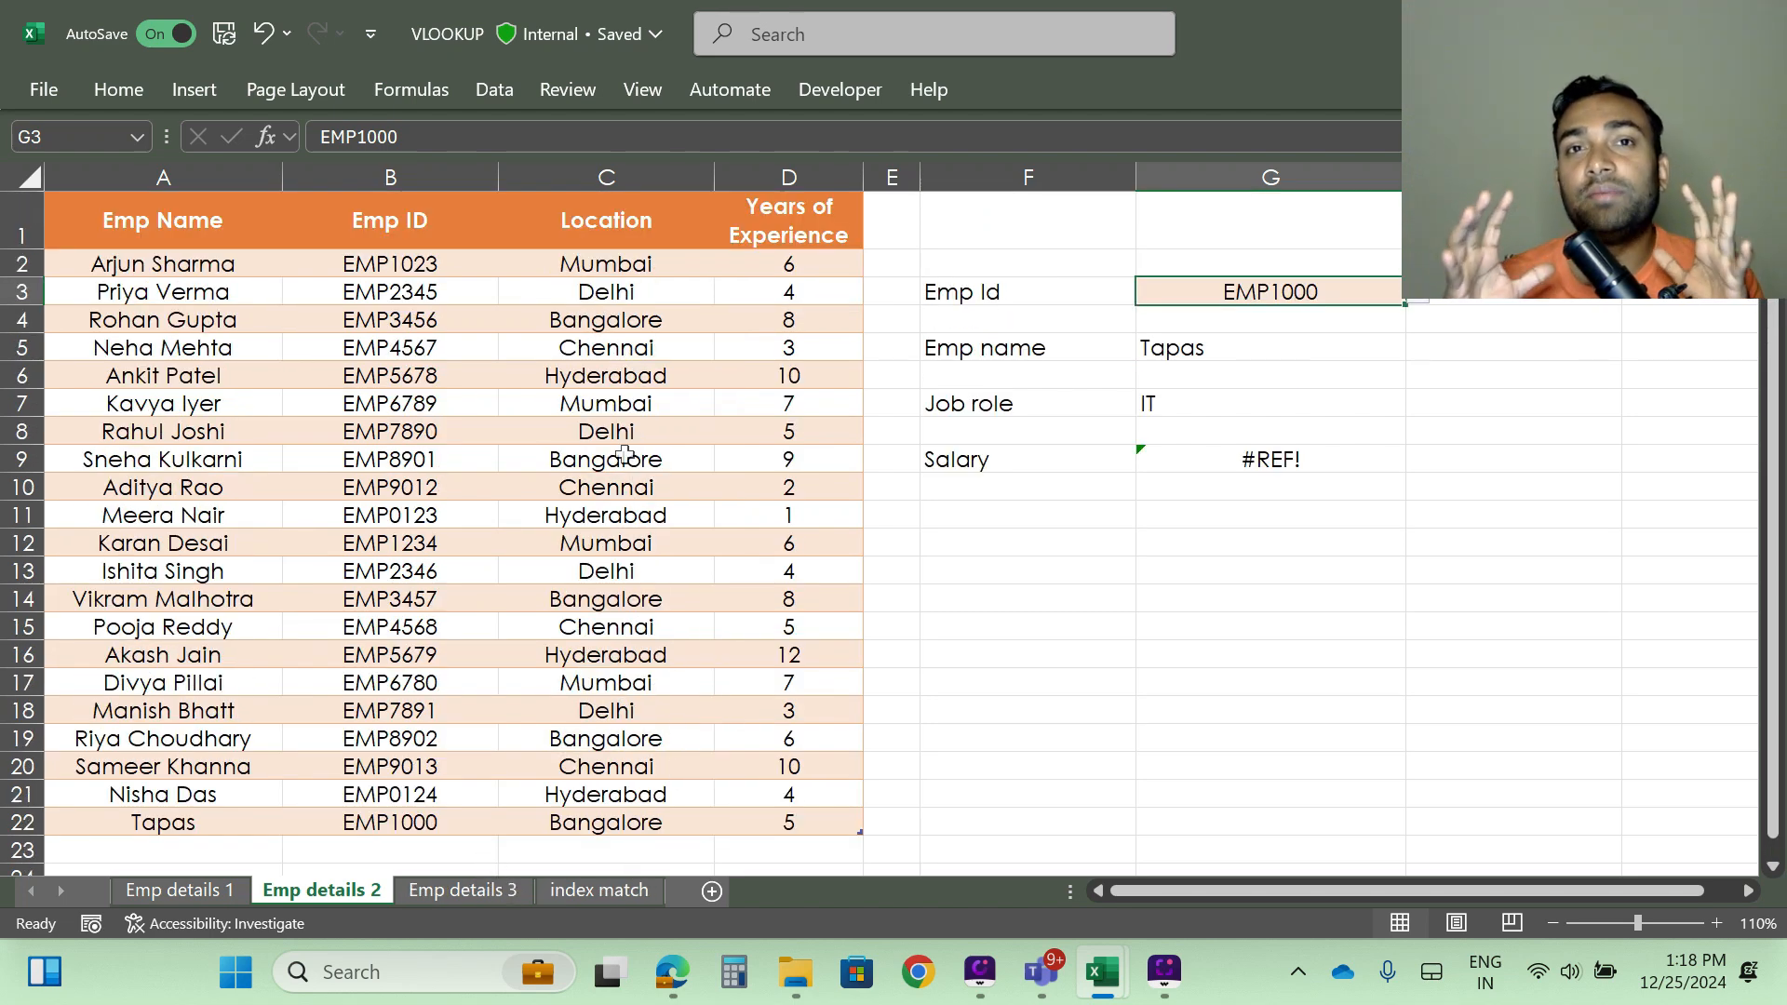